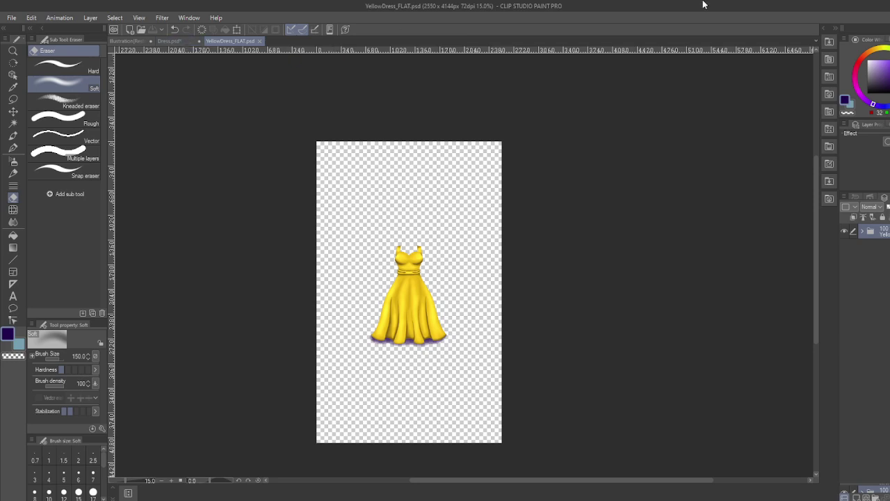
# Step: Bring up the Dress.psd document, enlarge the layer list enough to read the names and hide the SkirtBelt layer
pyautogui.click(175, 42)
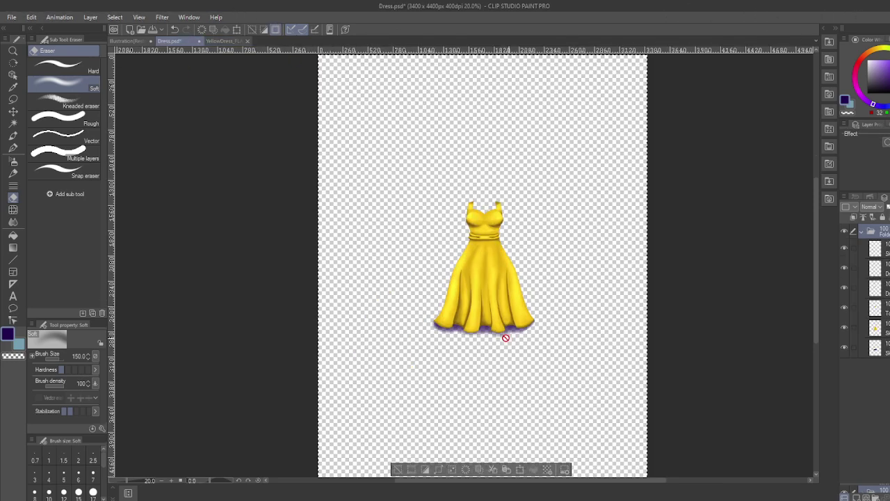
pyautogui.scroll(5, 504, 333)
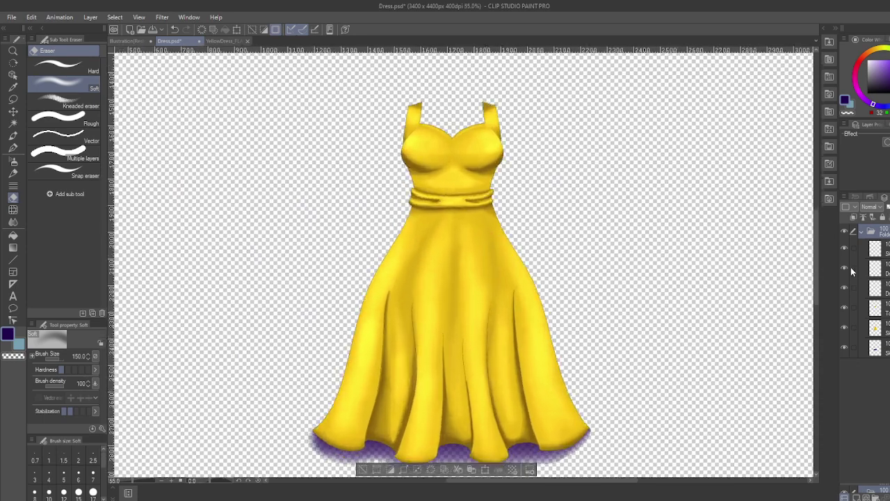
pyautogui.click(865, 248)
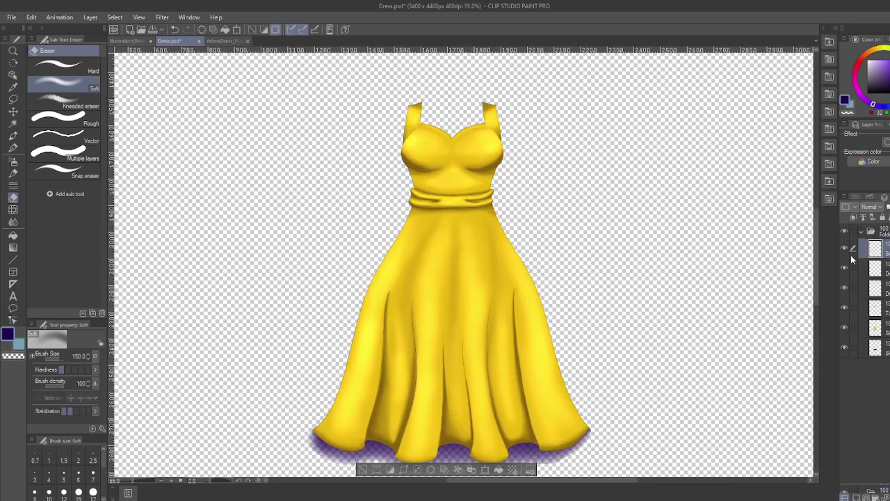
pyautogui.moveTo(840, 258); pyautogui.dragTo(781, 265)
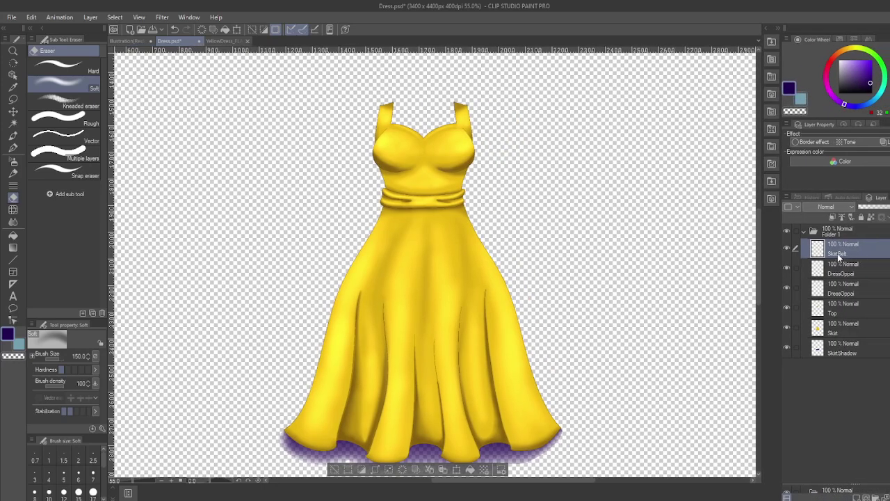
pyautogui.click(786, 249)
pyautogui.click(786, 251)
pyautogui.click(786, 249)
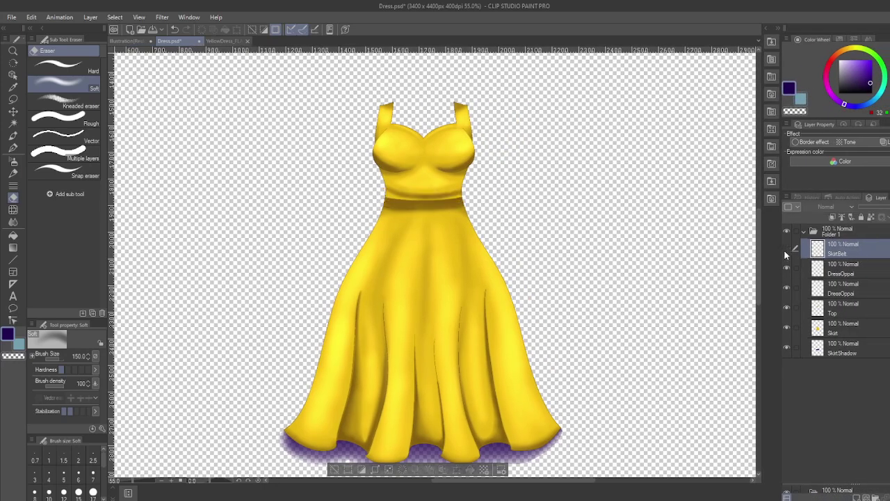
# Step: Rename the upper DressOppai layer as DressOppai_R, hiding it briefly to identify its side of the bust
pyautogui.click(796, 268)
pyautogui.click(786, 269)
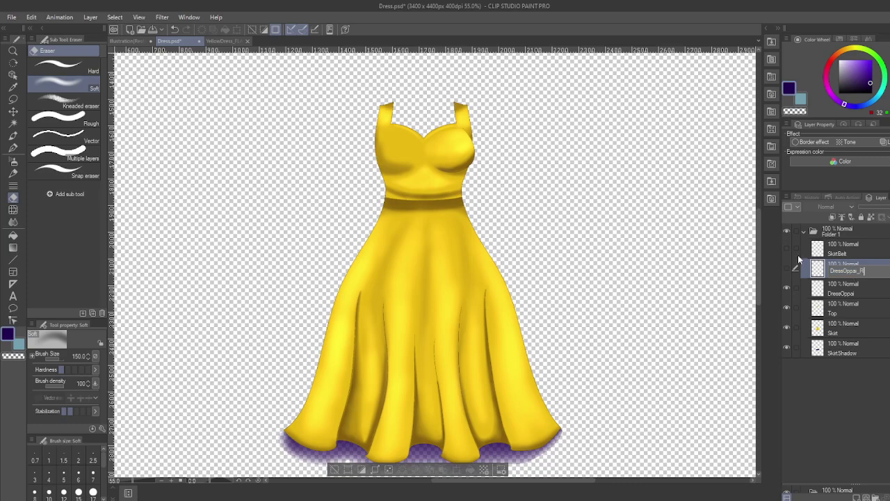
pyautogui.press('Return')
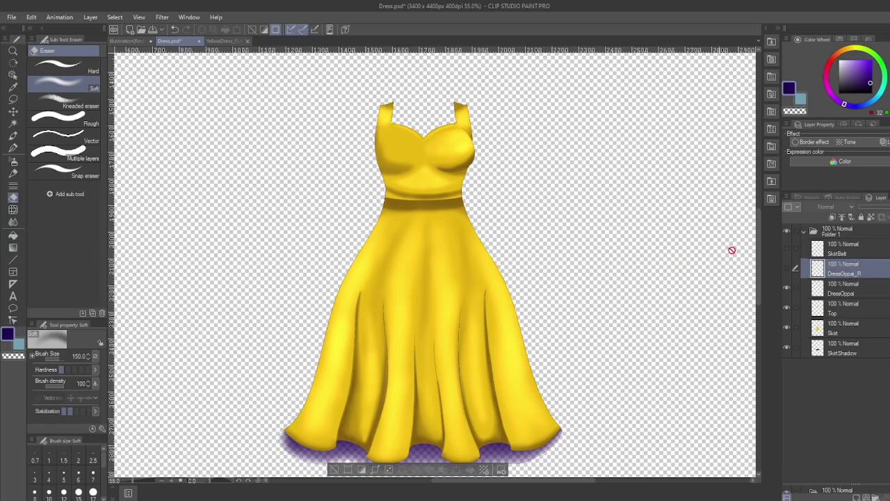
pyautogui.click(786, 268)
# Step: Rename the remaining DressOppai layer as DressOppai_L, hiding it briefly to identify its side of the bust
pyautogui.click(787, 288)
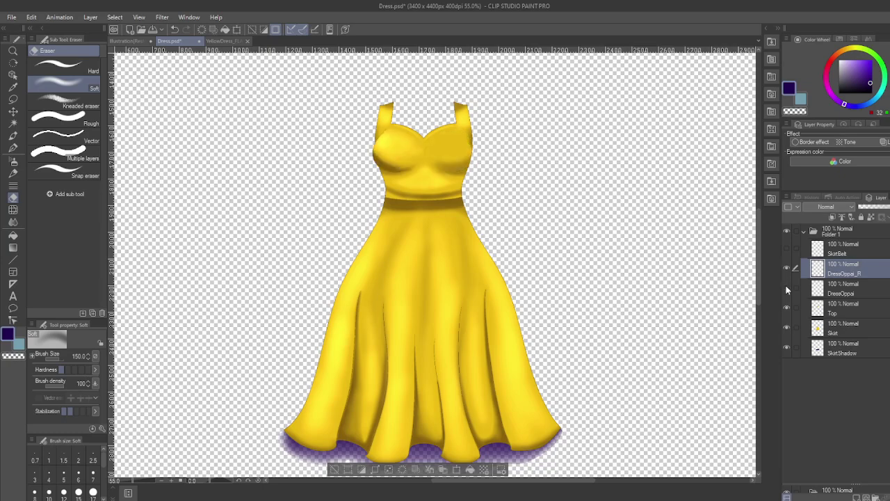
pyautogui.doubleClick(853, 294)
pyautogui.write('_')
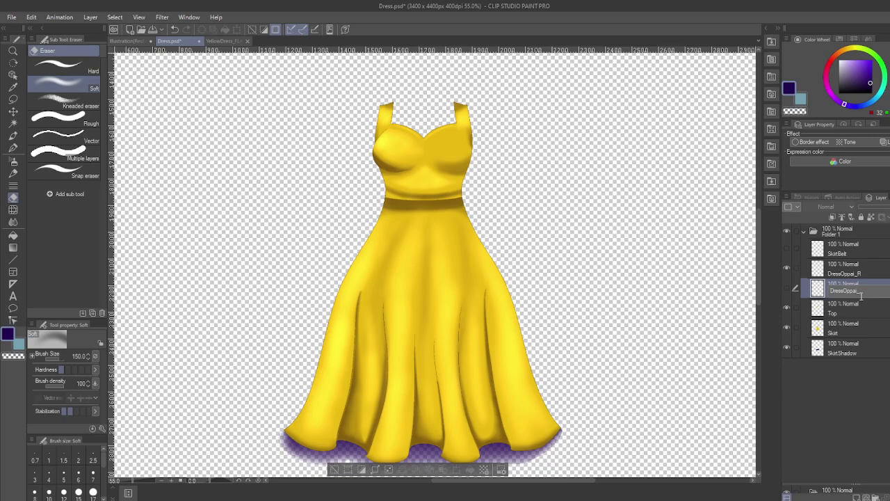
pyautogui.write('L')
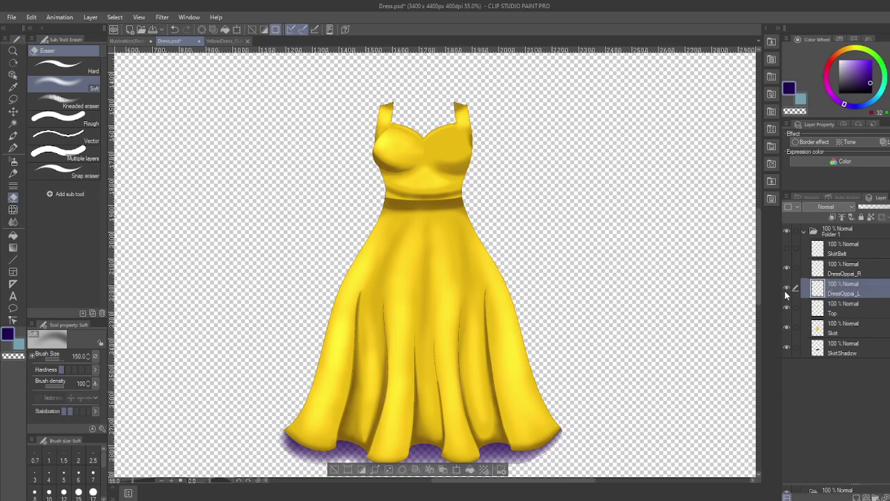
pyautogui.click(786, 288)
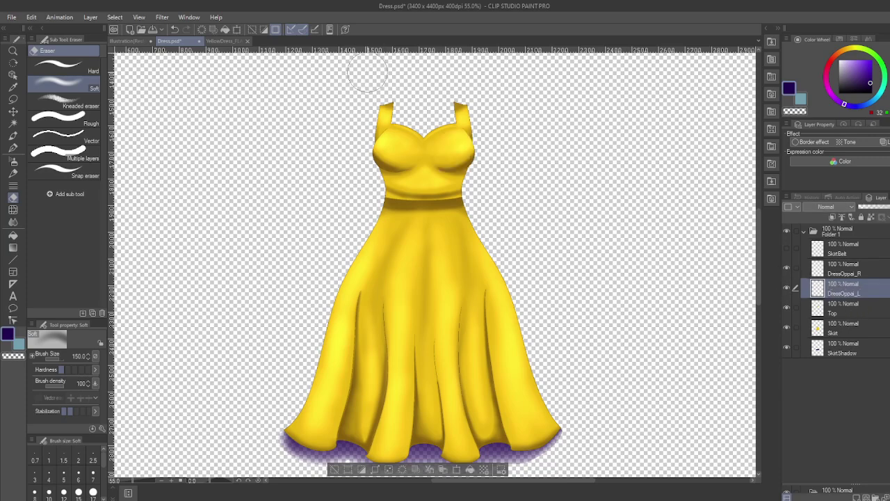
# Step: Hide the DressOppai_R, DressOppai_L and Top layers to inspect how the dress pieces are separated
pyautogui.scroll(6, 424, 128)
pyautogui.click(786, 268)
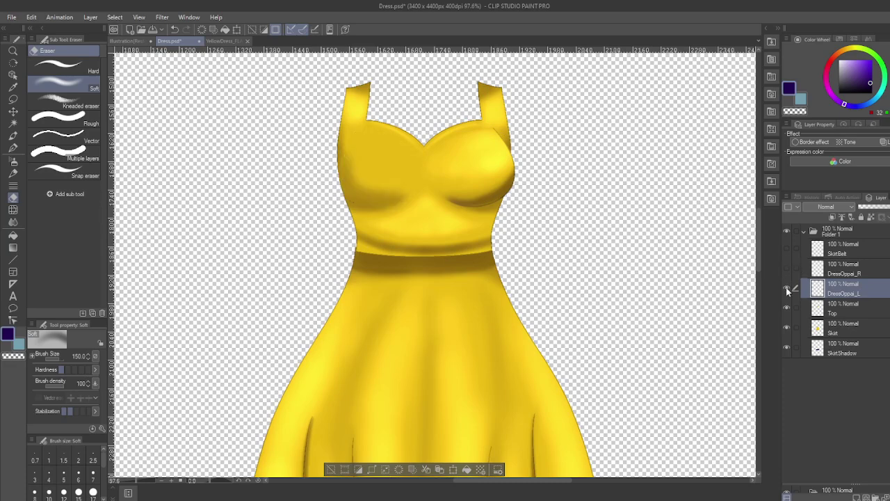
pyautogui.click(787, 288)
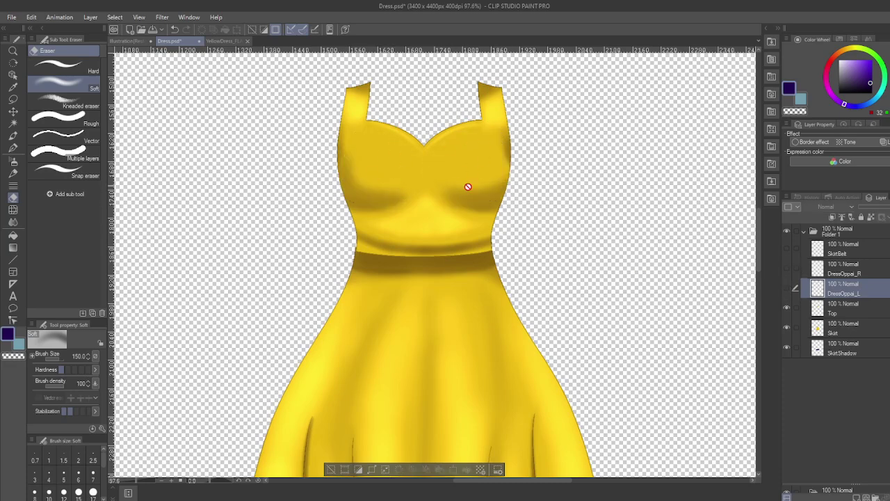
pyautogui.click(787, 308)
pyautogui.click(838, 328)
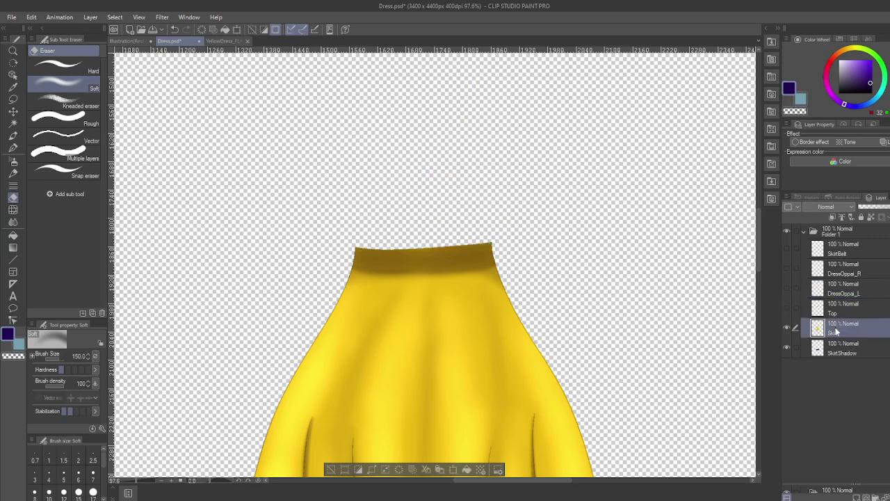
# Step: Hide the Skirt layer briefly to inspect the SkirtShadow layer, and turn all hidden dress layers back on
pyautogui.scroll(-3, 571, 327)
pyautogui.moveTo(568, 339); pyautogui.dragTo(556, 188)
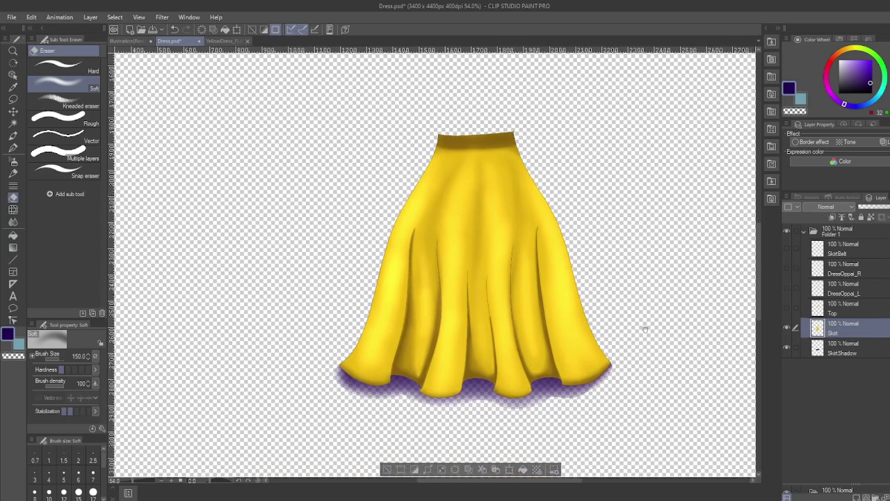
pyautogui.click(787, 328)
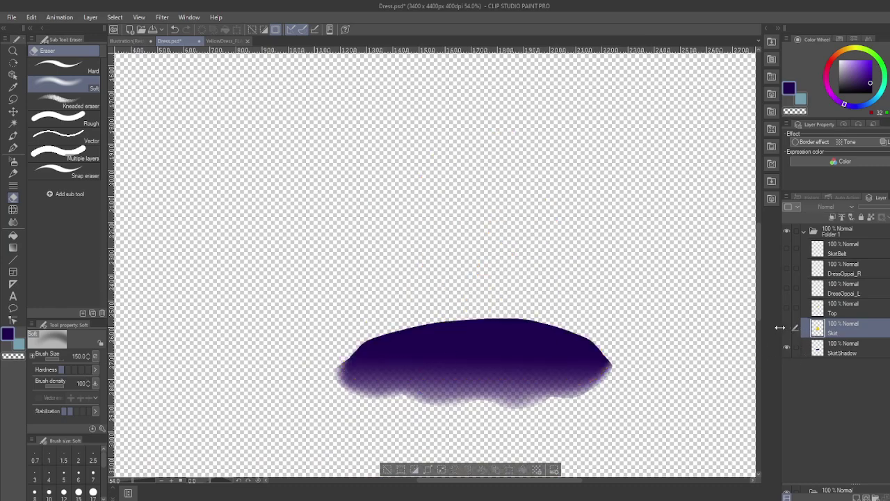
pyautogui.click(788, 327)
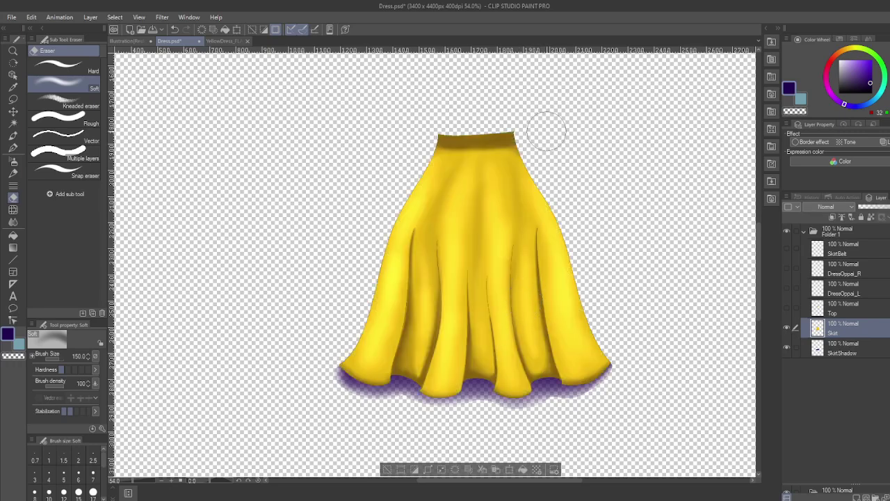
pyautogui.moveTo(787, 247); pyautogui.dragTo(786, 307)
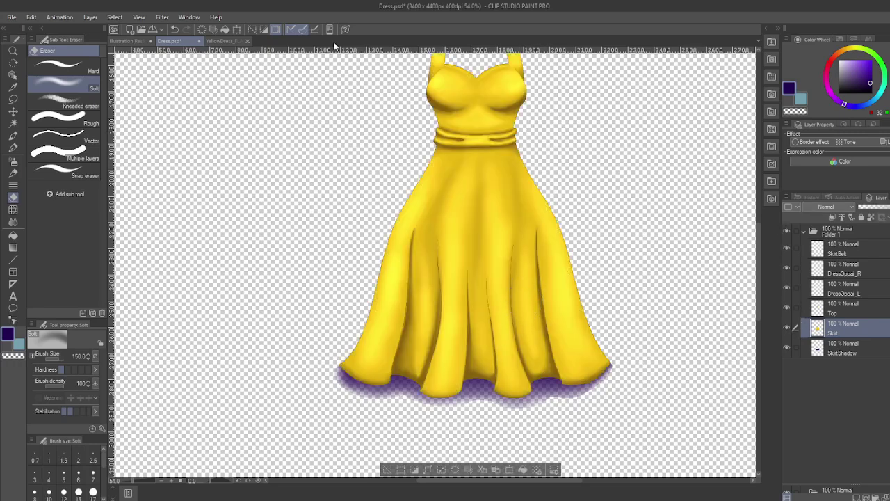
# Step: Switch to the YellowDress_FLAT.psd document and expand the YellowDress folder
pyautogui.click(222, 41)
pyautogui.scroll(2, 401, 314)
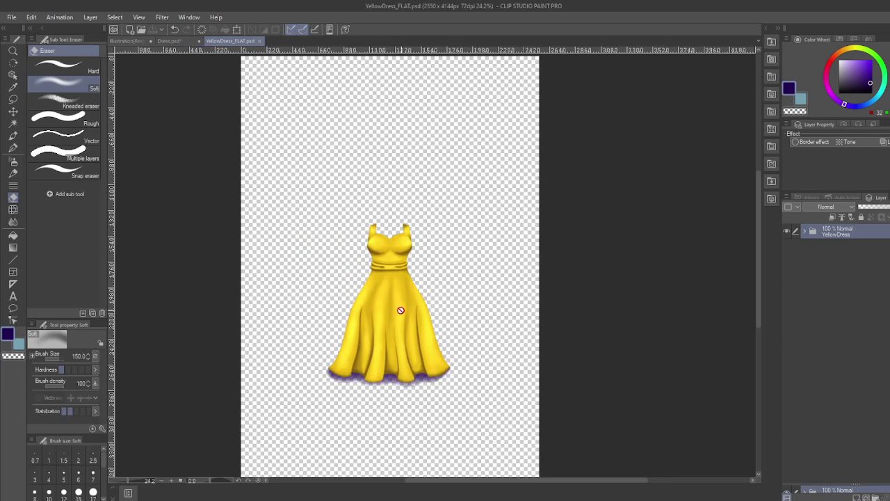
pyautogui.click(803, 231)
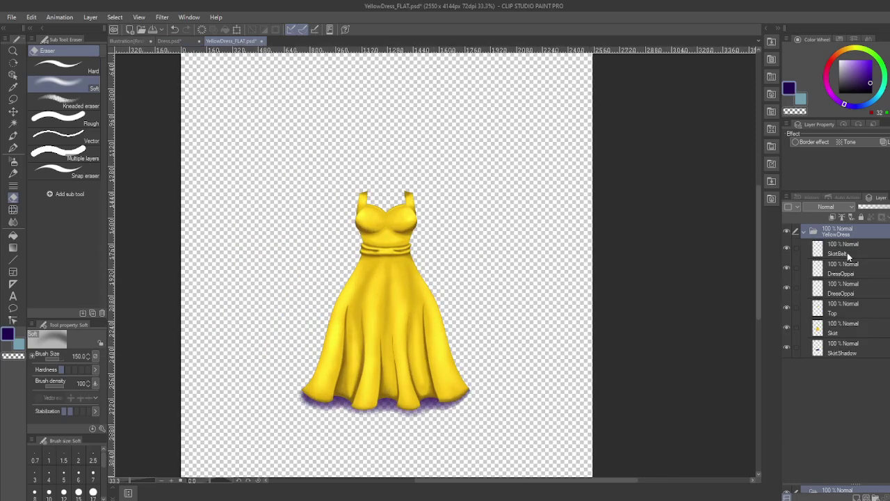
# Step: Rename the upper DressOppai layer in the YellowDress folder as DressOppai_R
pyautogui.click(842, 269)
pyautogui.rightClick(846, 280)
pyautogui.click(789, 266)
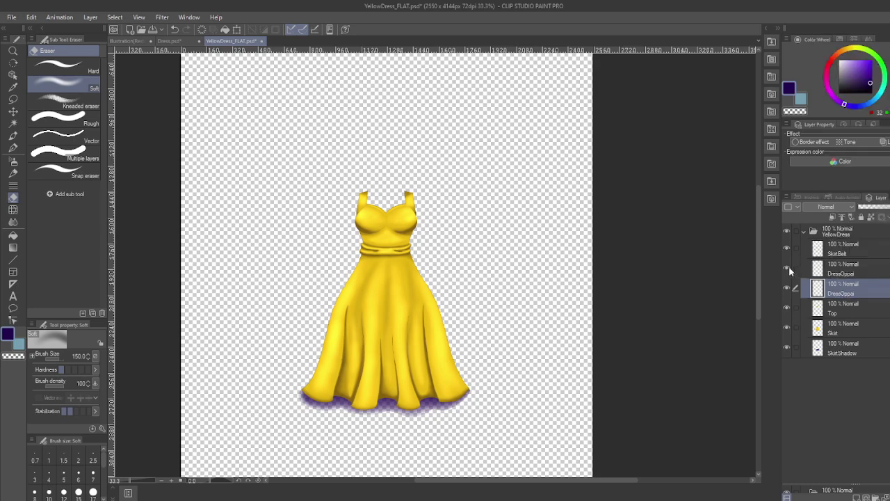
pyautogui.rightClick(831, 276)
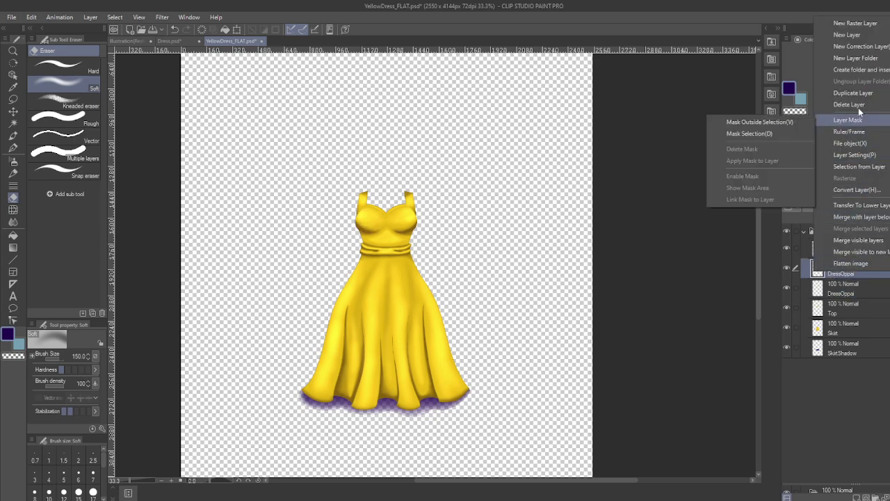
pyautogui.click(846, 281)
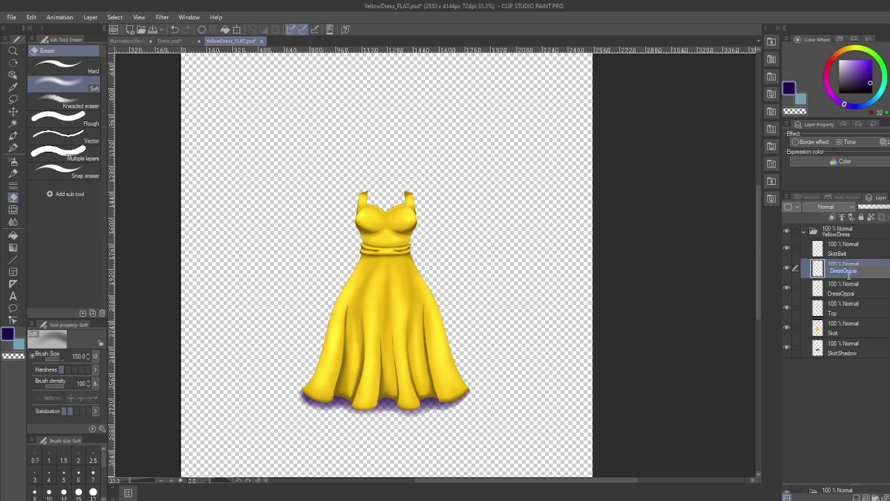
pyautogui.write('_R')
pyautogui.press('Return')
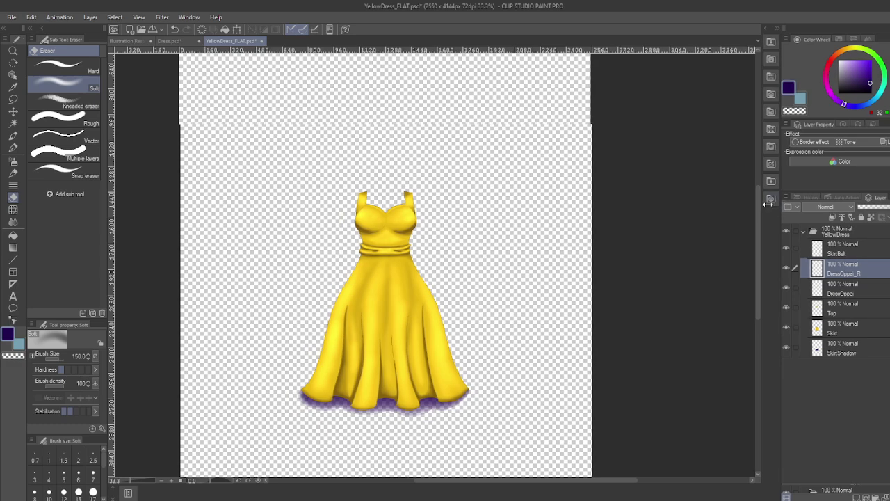
# Step: Widen the layer list and rename the second DressOppai layer in the YellowDress folder as DressOppai_L
pyautogui.moveTo(768, 202); pyautogui.dragTo(707, 203)
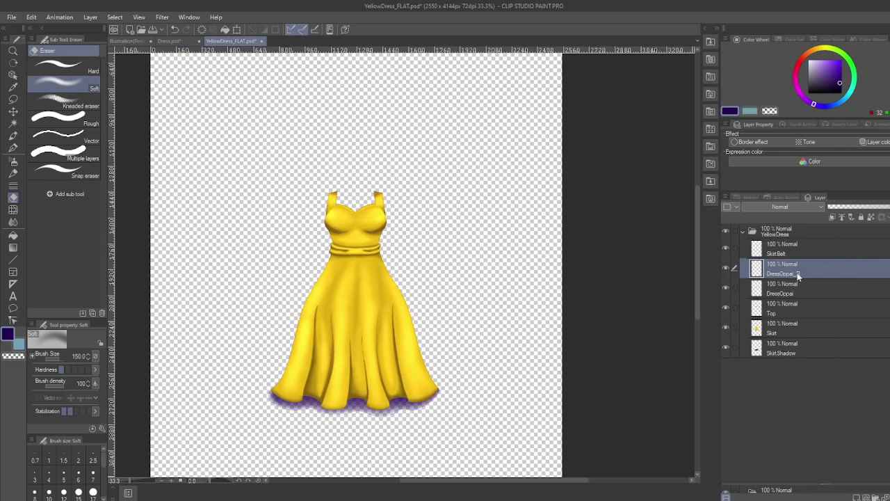
pyautogui.click(778, 252)
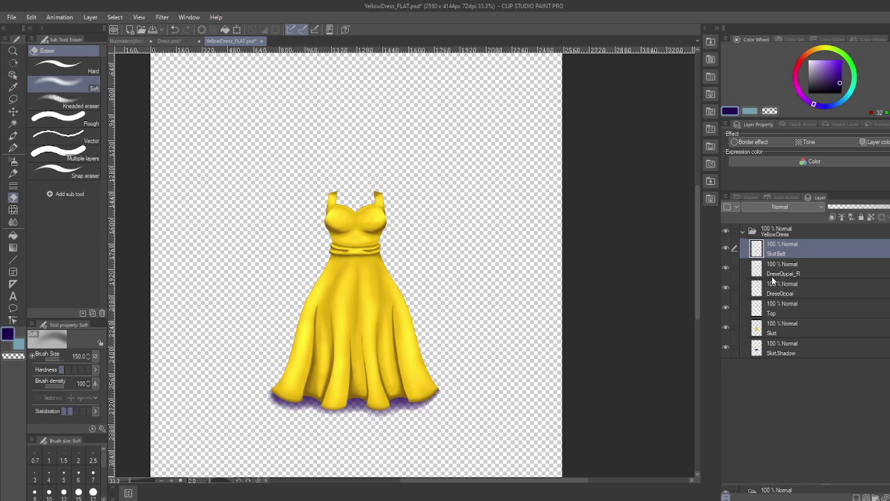
pyautogui.click(797, 288)
pyautogui.rightClick(797, 288)
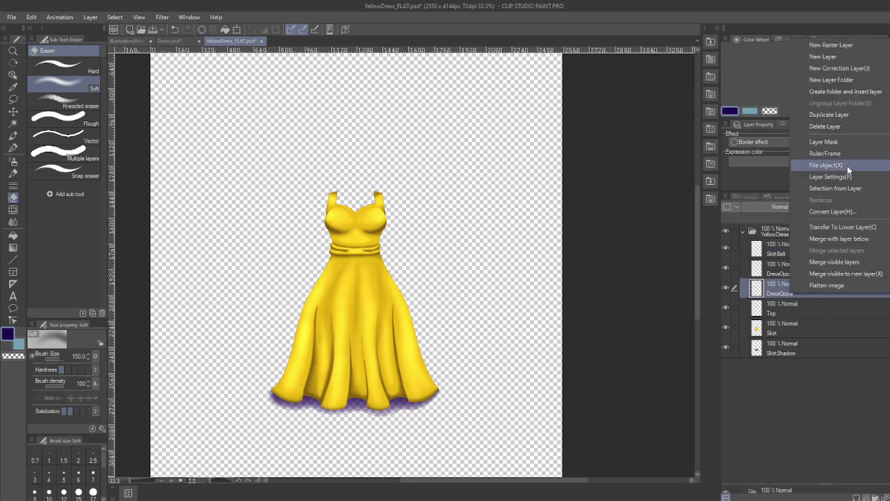
pyautogui.doubleClick(779, 292)
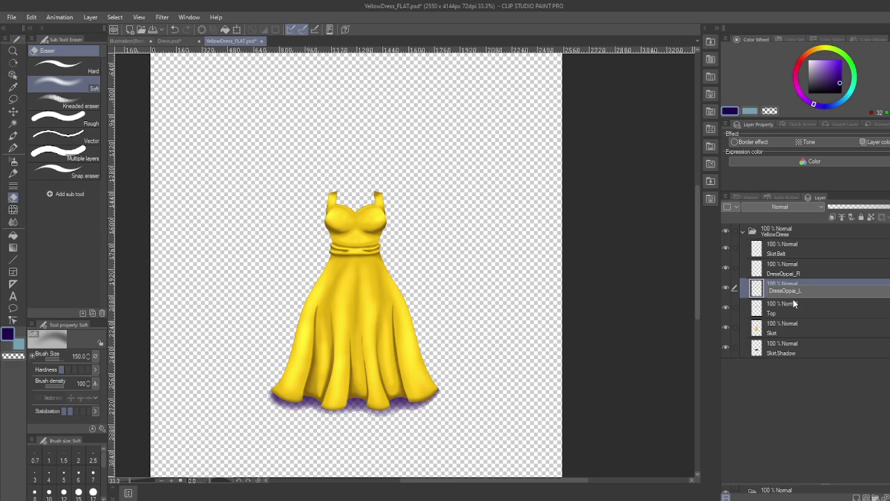
pyautogui.press('Return')
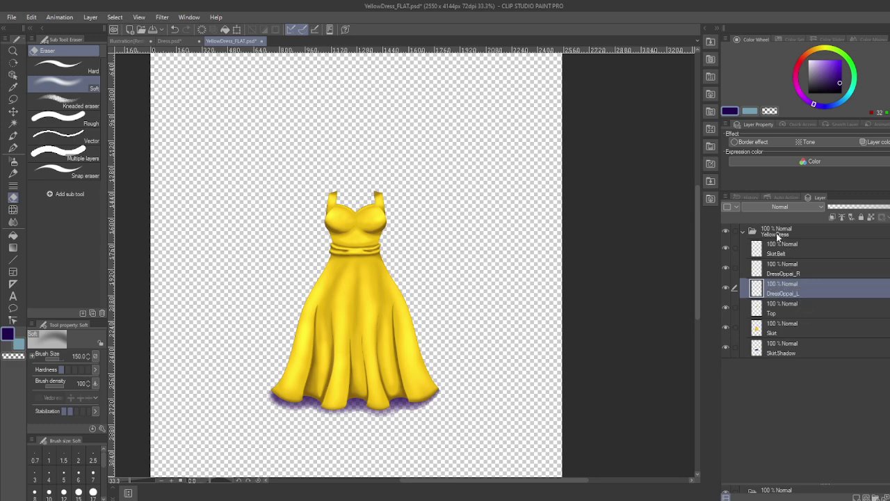
# Step: Go through the YellowDress layers from SkirtBelt down to SkirtShadow to check their names, and save the document
pyautogui.click(777, 255)
pyautogui.click(795, 275)
pyautogui.click(793, 293)
pyautogui.click(790, 310)
pyautogui.click(787, 335)
pyautogui.click(789, 347)
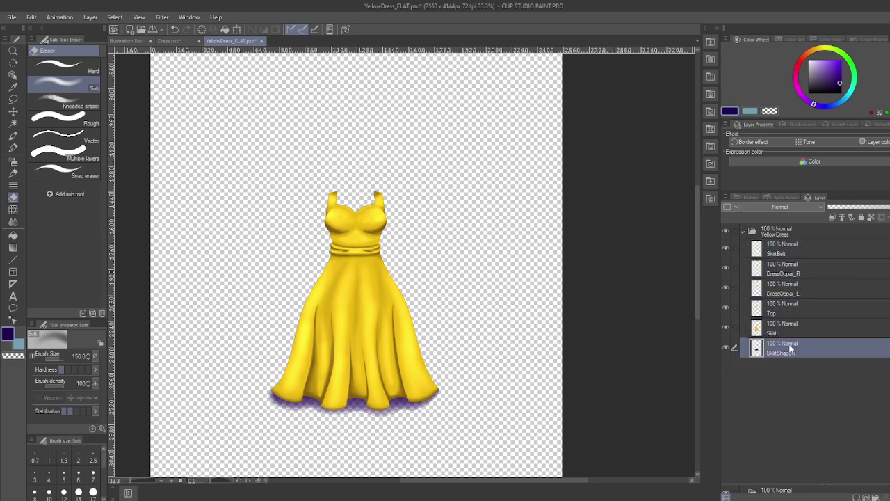
pyautogui.hotkey('ctrl', 's')
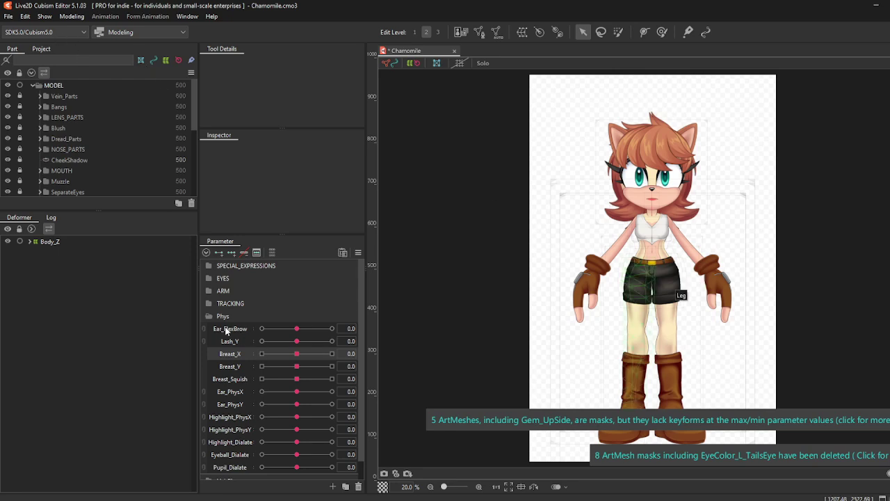
# Step: Collapse all parameter groups of the Chamomile model and select the MODEL part
pyautogui.scroll(-1, 256, 365)
pyautogui.scroll(1, 257, 365)
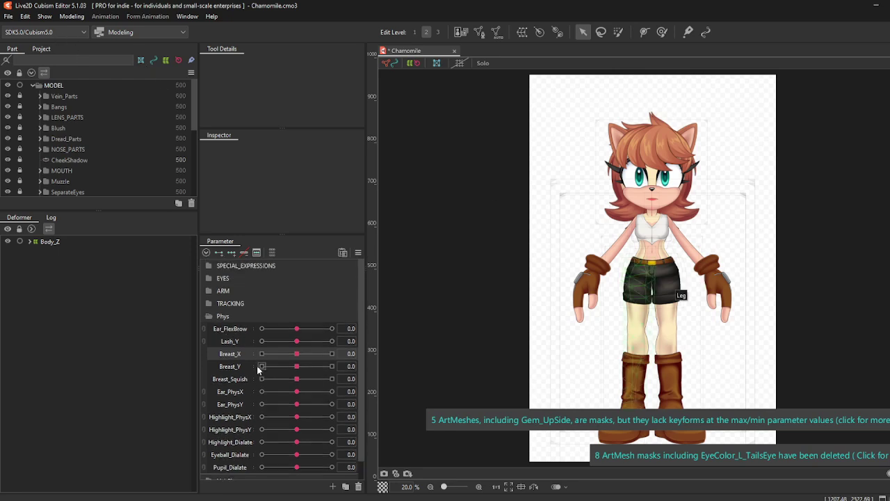
pyautogui.click(209, 316)
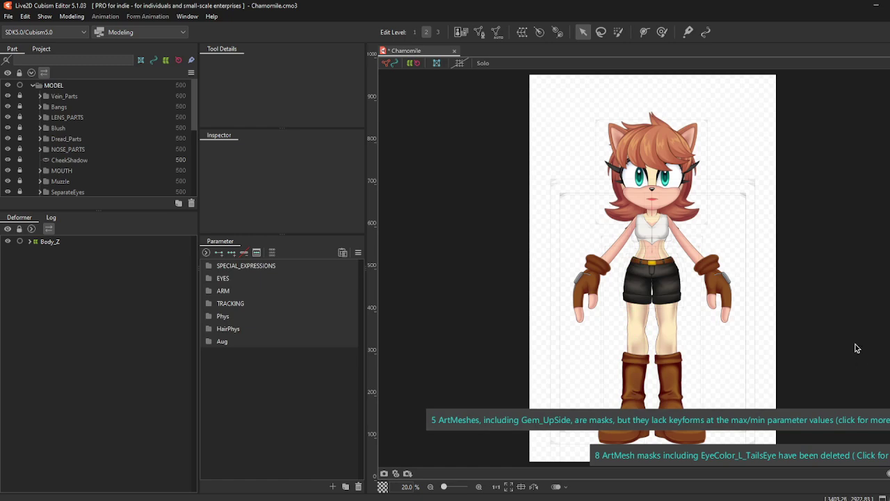
pyautogui.moveTo(843, 235); pyautogui.dragTo(770, 233)
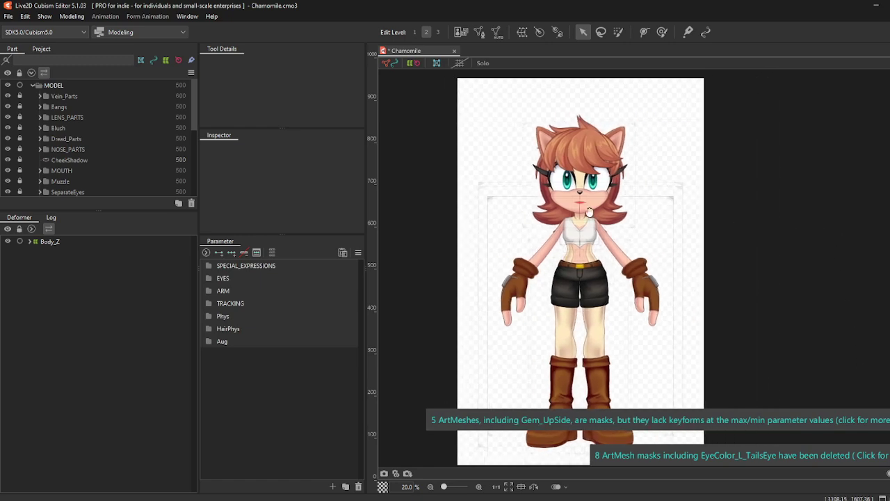
pyautogui.click(27, 84)
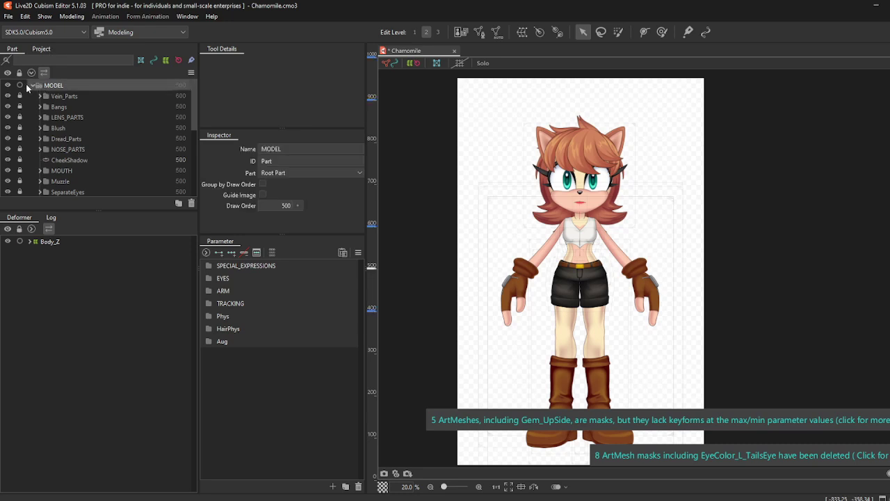
# Step: Collapse the MODEL part and toggle its visibility off and back on
pyautogui.click(32, 84)
pyautogui.click(8, 85)
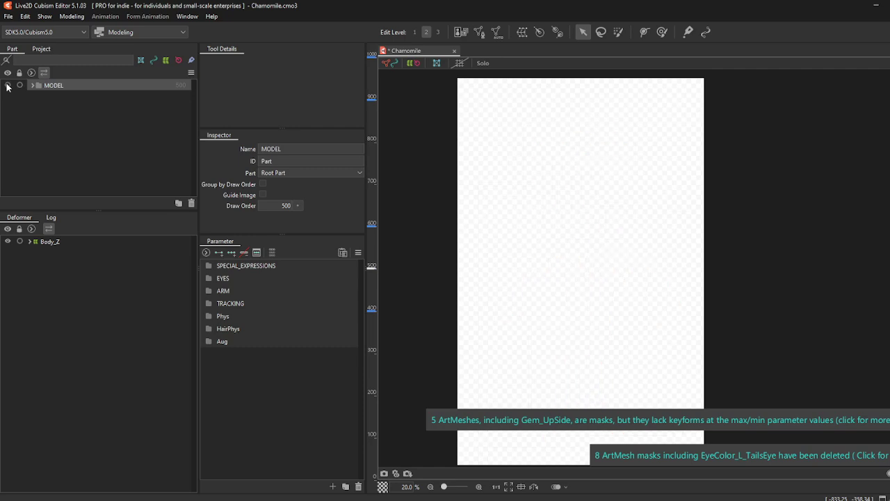
pyautogui.click(8, 85)
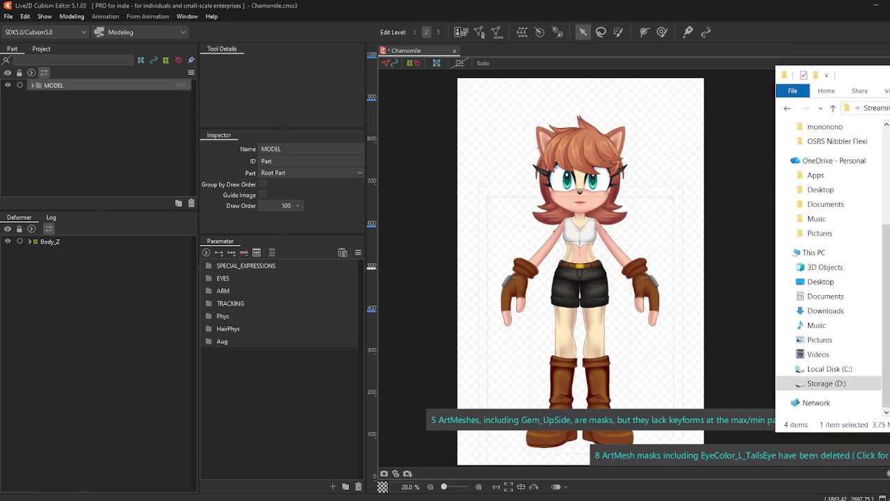
# Step: Import YellowDress_FLAT.psd into the Chamomile model, adding all layers as new ArtMeshes
pyautogui.moveTo(733, 287); pyautogui.dragTo(612, 166)
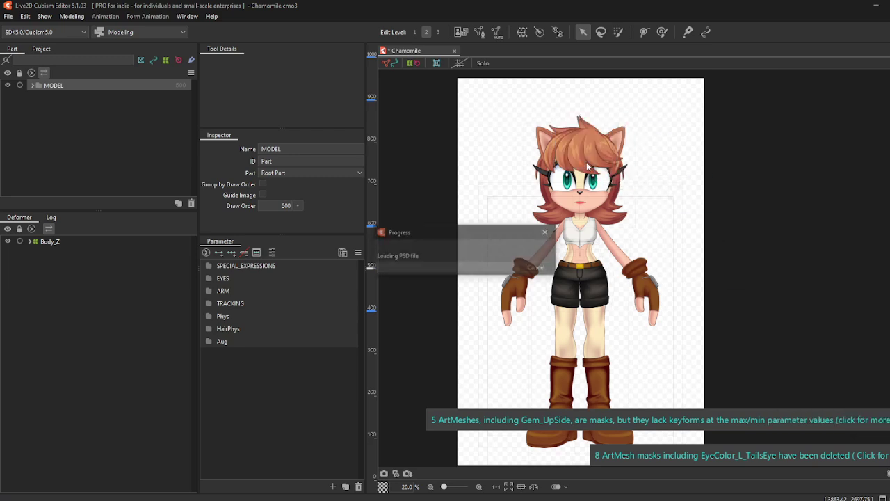
pyautogui.click(399, 223)
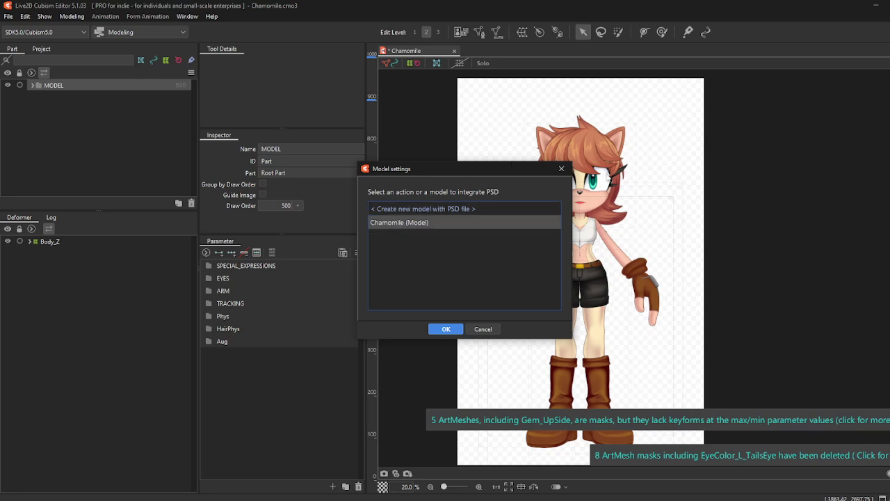
pyautogui.click(443, 326)
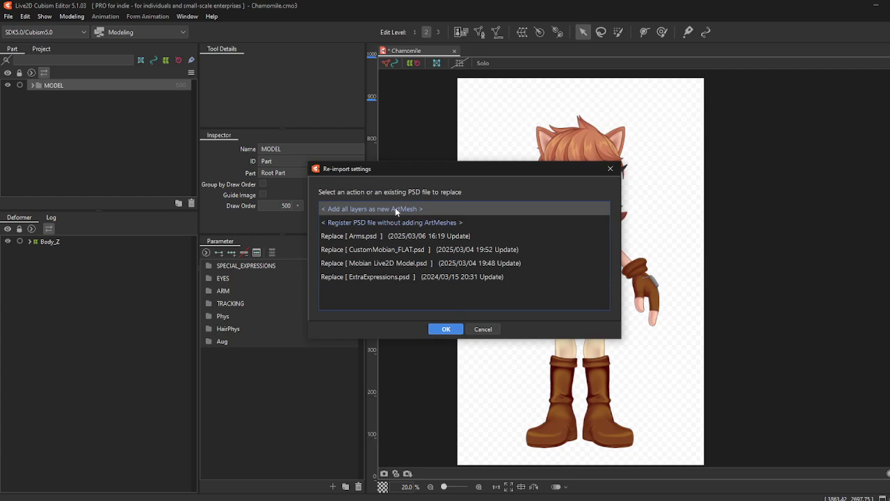
pyautogui.click(443, 330)
# Step: Collapse the MODEL part and expand the imported YellowDress_FLAT.psd part and its YellowDress folder
pyautogui.scroll(2, 592, 263)
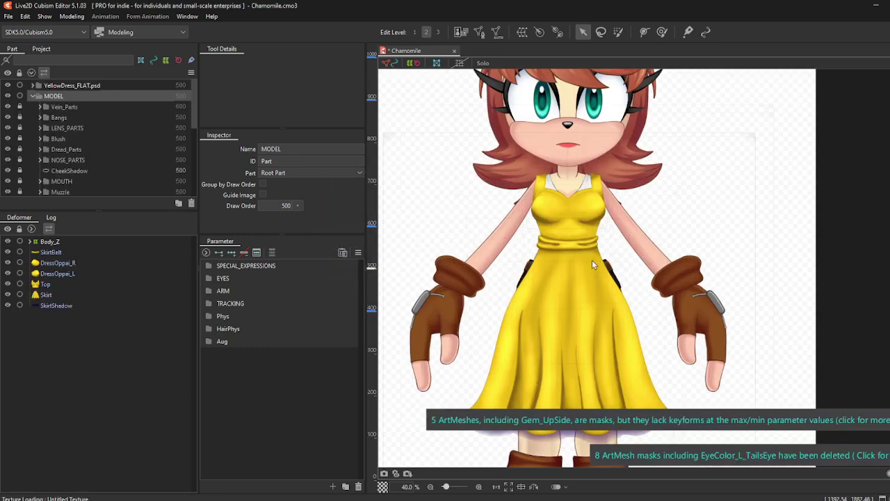
pyautogui.scroll(1, 592, 260)
pyautogui.scroll(-4, 549, 170)
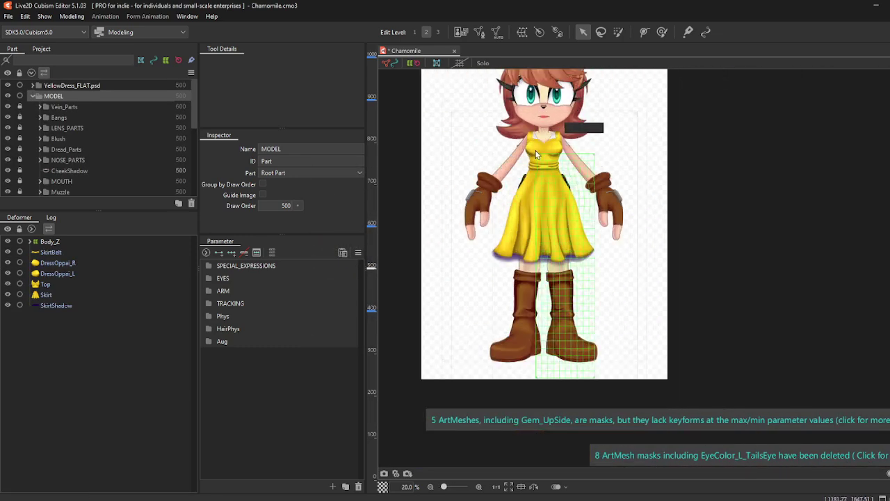
pyautogui.scroll(3, 536, 150)
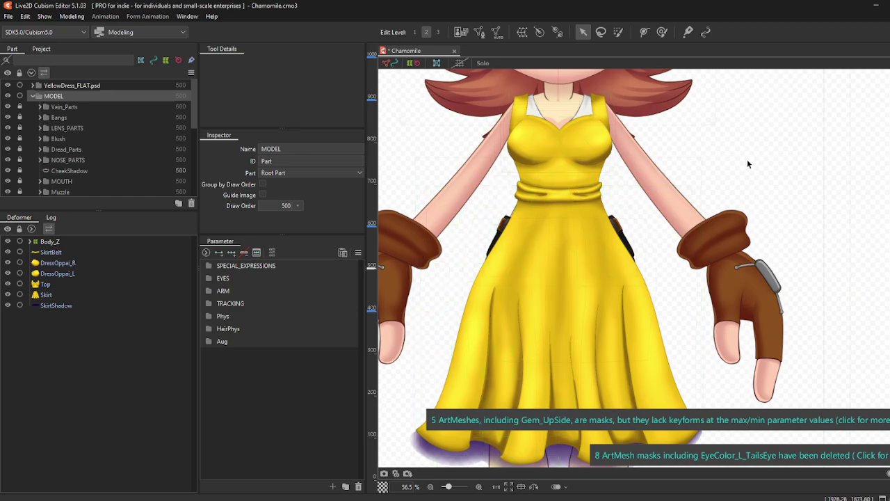
pyautogui.moveTo(623, 165); pyautogui.dragTo(666, 300)
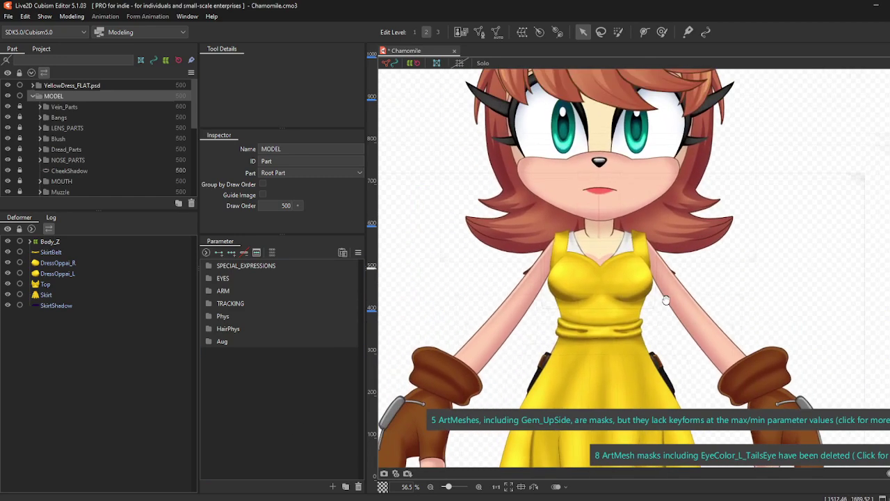
pyautogui.scroll(-3, 666, 299)
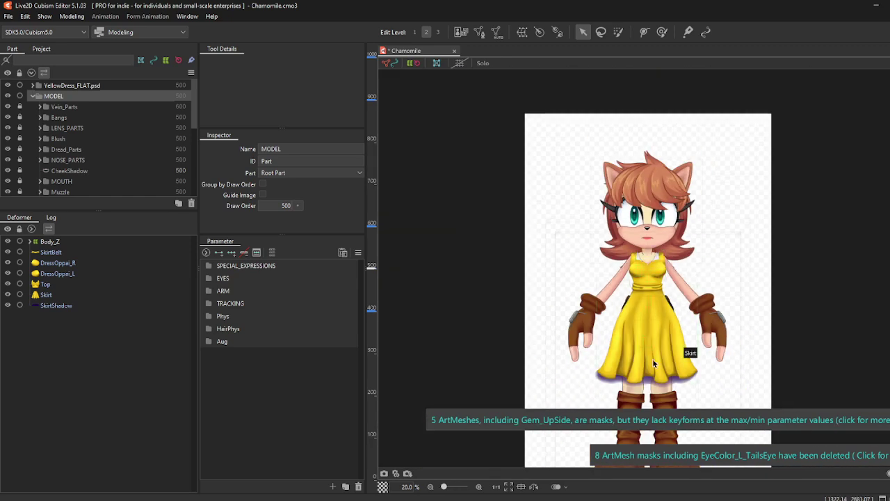
pyautogui.click(32, 96)
pyautogui.click(32, 85)
pyautogui.click(72, 85)
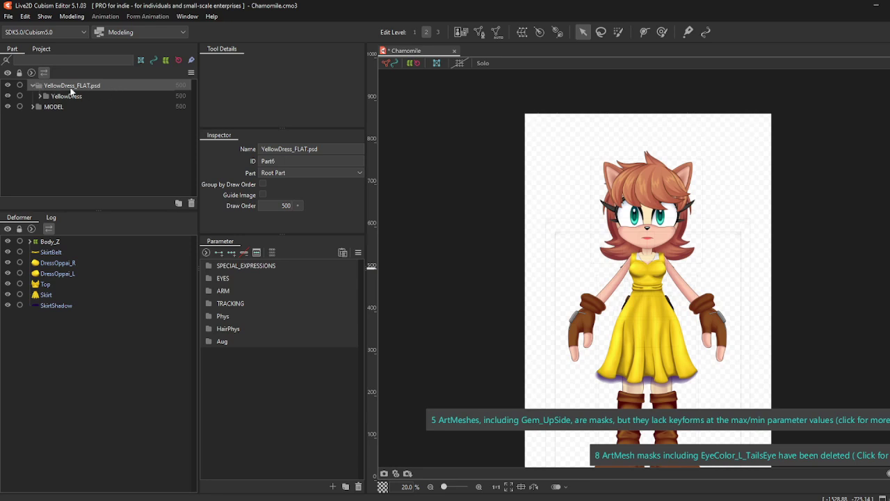
pyautogui.click(48, 98)
pyautogui.click(39, 97)
# Step: Go through the YellowDress ArtMeshes from SkirtBelt down to SkirtShadow to see which piece each one covers
pyautogui.click(89, 107)
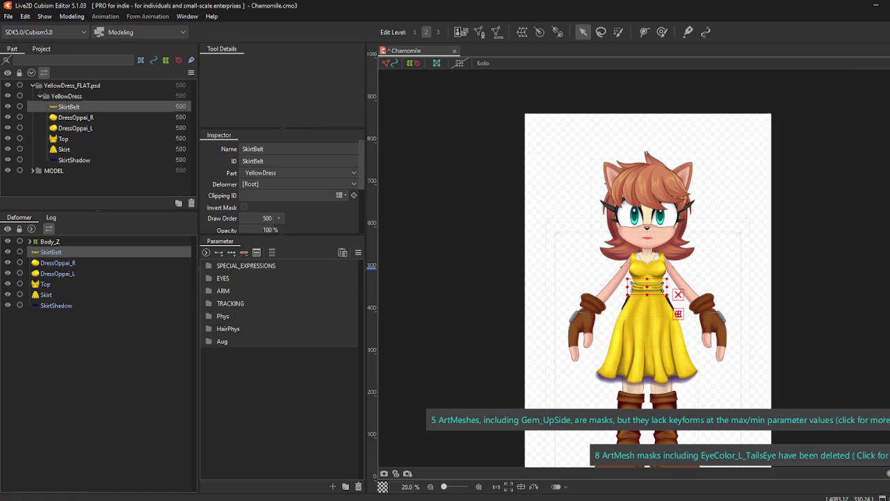
pyautogui.click(84, 120)
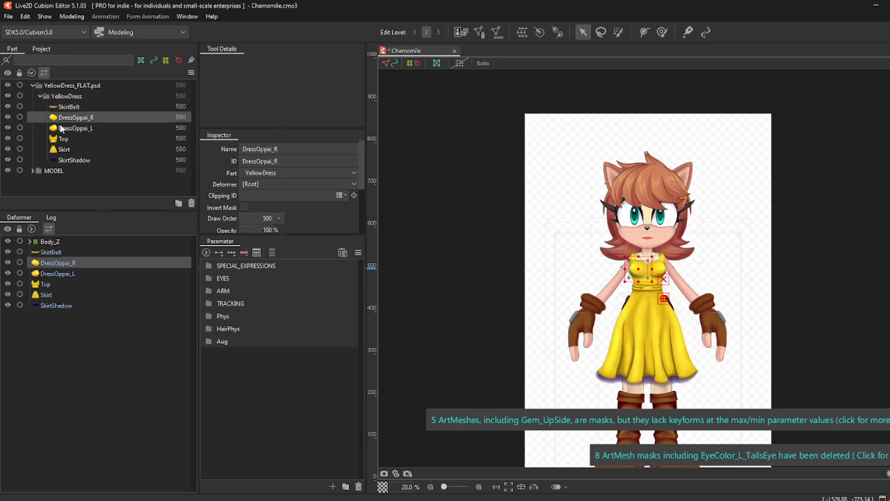
pyautogui.click(64, 108)
pyautogui.press('Down')
pyautogui.press('Down')
pyautogui.press('Down')
pyautogui.press('Down')
pyautogui.press('Down')
# Step: Check that the IDs of SkirtBelt, DressOppai_R and DressOppai_L match their names
pyautogui.click(83, 109)
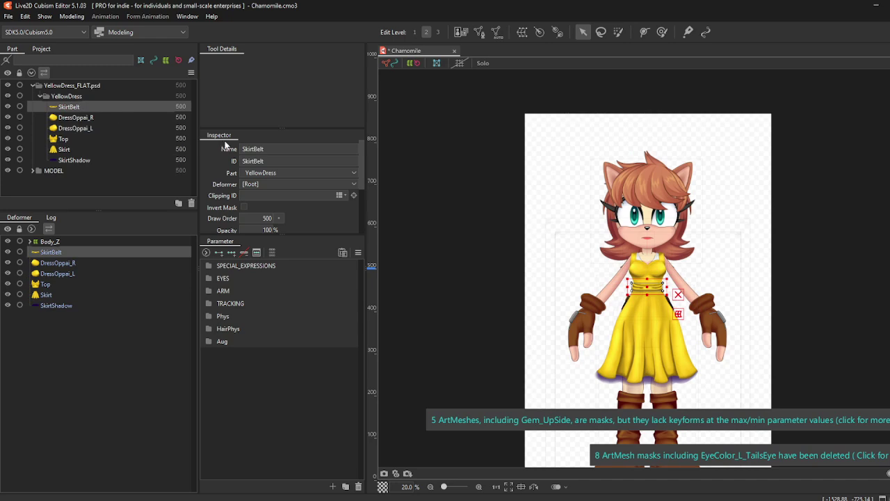
pyautogui.doubleClick(266, 161)
pyautogui.click(66, 118)
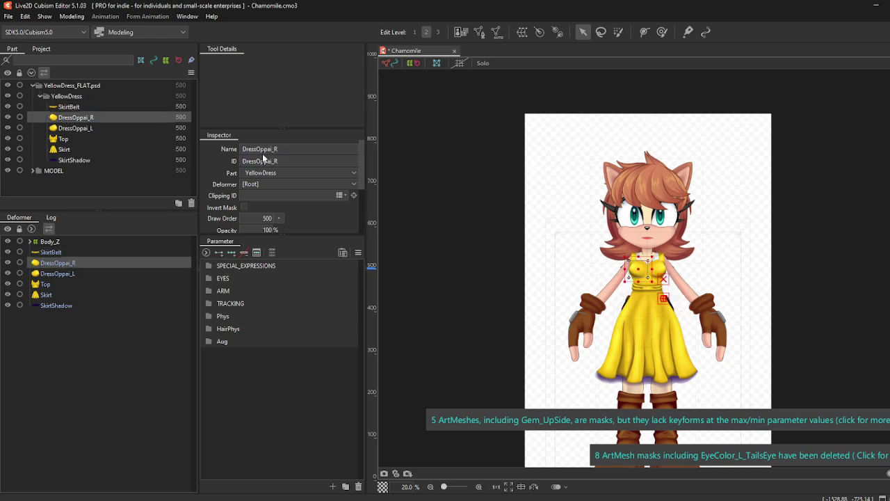
pyautogui.doubleClick(260, 159)
pyautogui.click(75, 129)
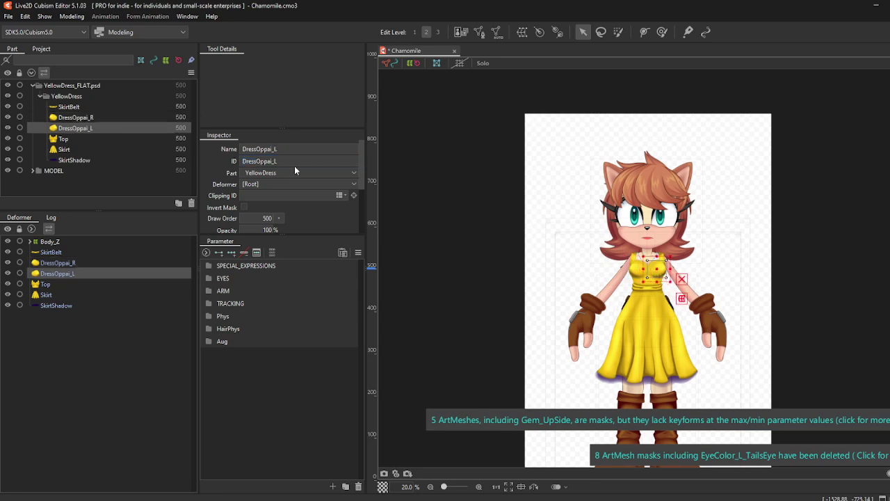
pyautogui.doubleClick(282, 161)
# Step: Compare the names and IDs of the Top, Skirt and SkirtShadow ArtMeshes
pyautogui.click(83, 139)
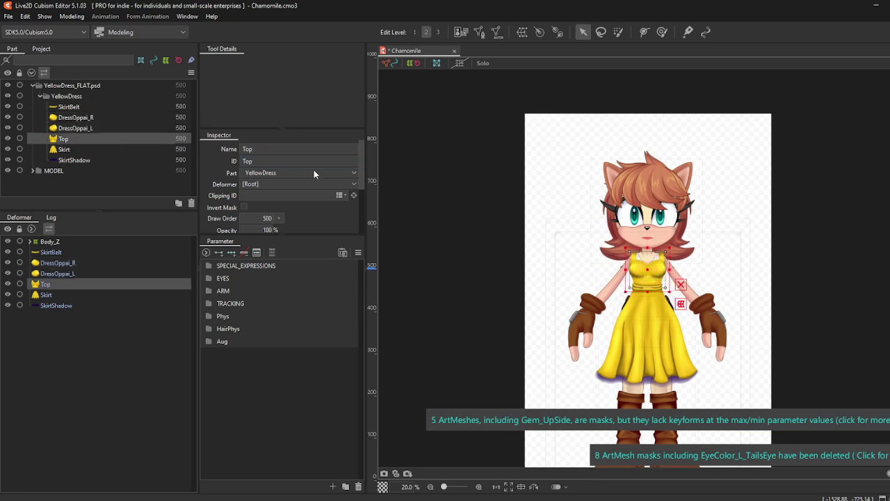
pyautogui.doubleClick(278, 160)
pyautogui.doubleClick(273, 146)
pyautogui.doubleClick(264, 160)
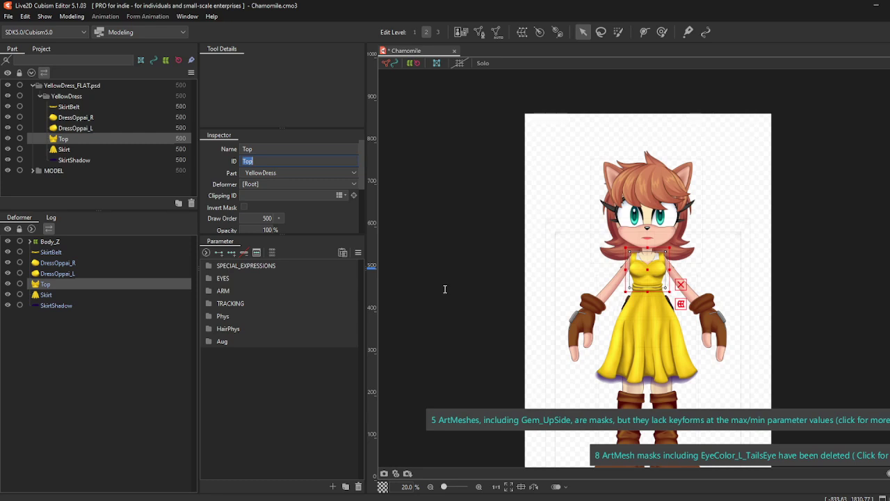
pyautogui.click(71, 150)
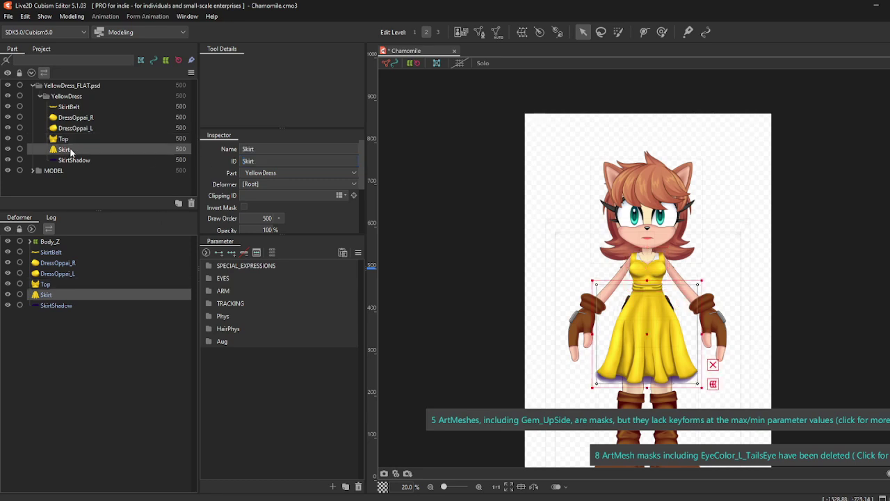
pyautogui.doubleClick(265, 160)
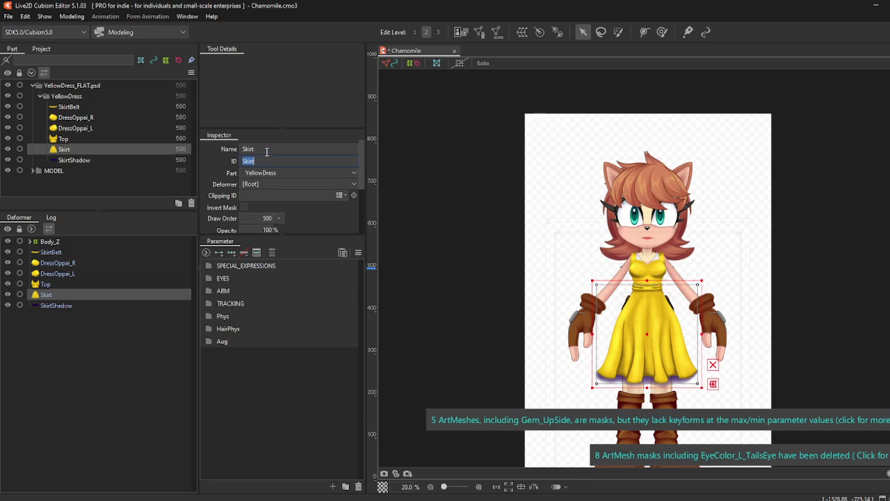
pyautogui.click(75, 159)
pyautogui.click(73, 149)
pyautogui.click(79, 139)
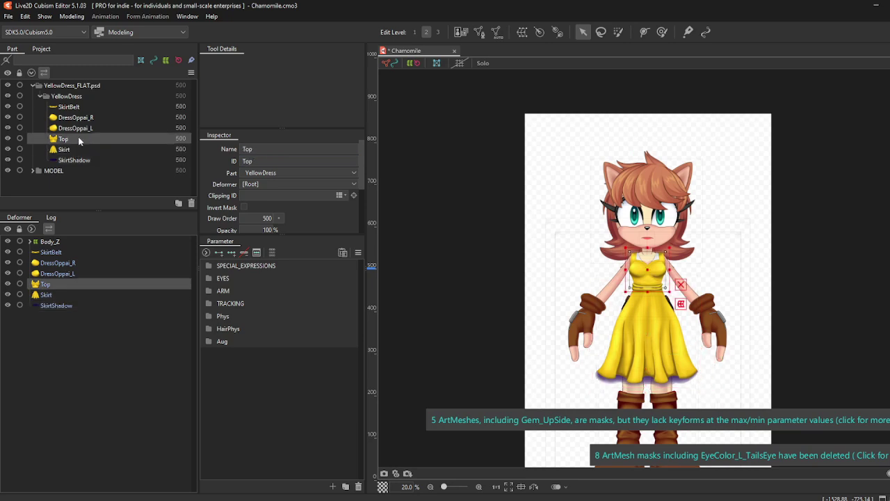
# Step: Set the blend mode of the SkirtShadow ArtMesh to Multiply and deselect it
pyautogui.click(73, 161)
pyautogui.scroll(6, 595, 378)
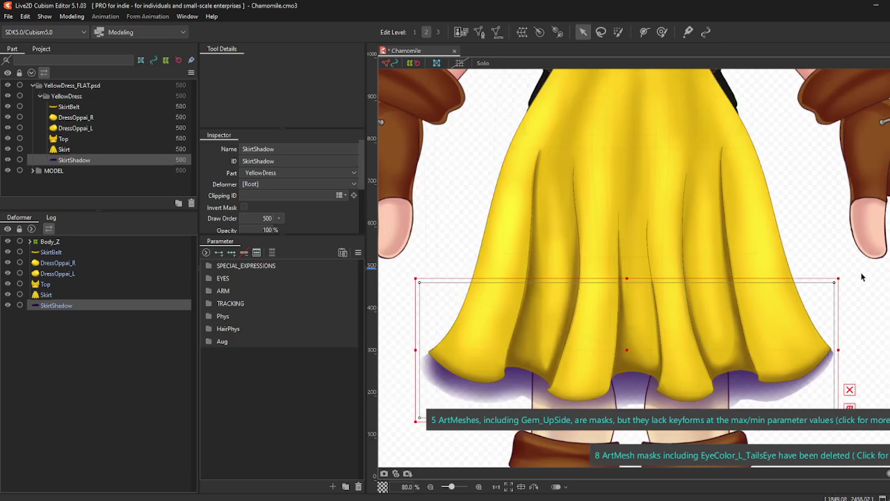
pyautogui.click(801, 322)
pyautogui.scroll(-3, 765, 278)
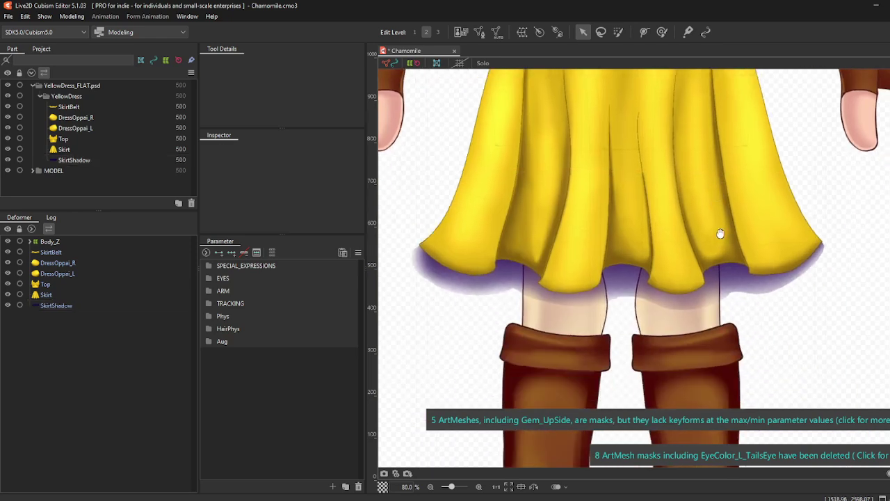
pyautogui.click(86, 161)
pyautogui.moveTo(622, 241); pyautogui.dragTo(473, 185)
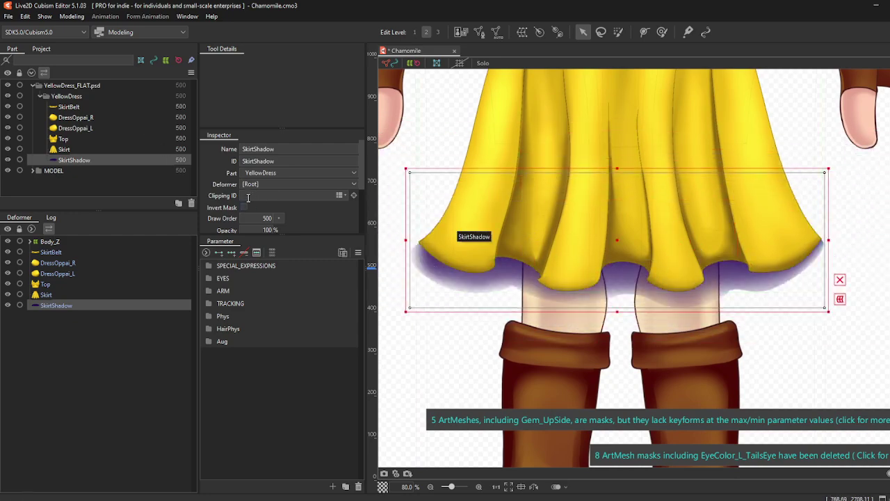
pyautogui.scroll(-2, 291, 220)
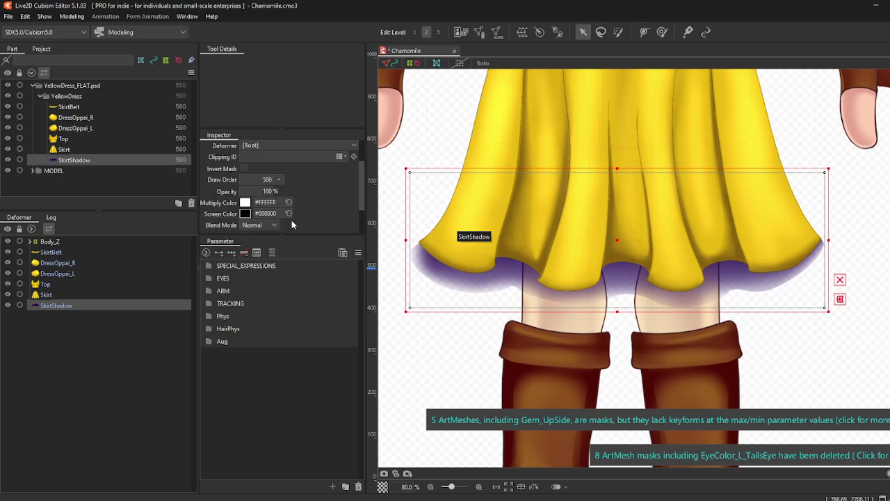
pyautogui.click(255, 226)
pyautogui.click(253, 255)
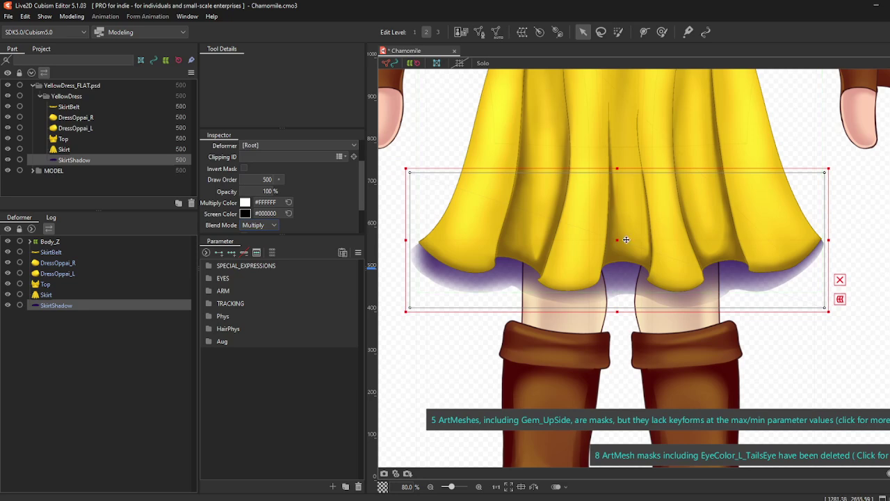
pyautogui.scroll(-5, 466, 199)
pyautogui.click(720, 216)
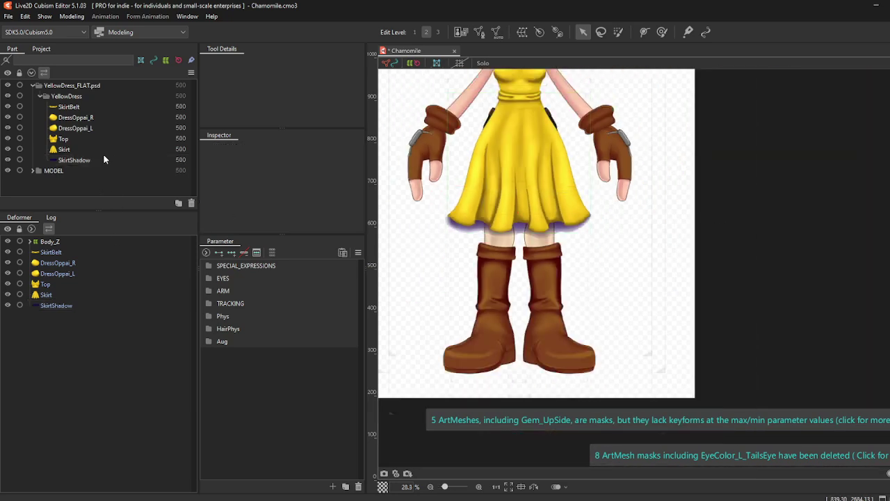
# Step: Hide the MODEL part so only the dress shows, and widen the canvas area
pyautogui.click(7, 171)
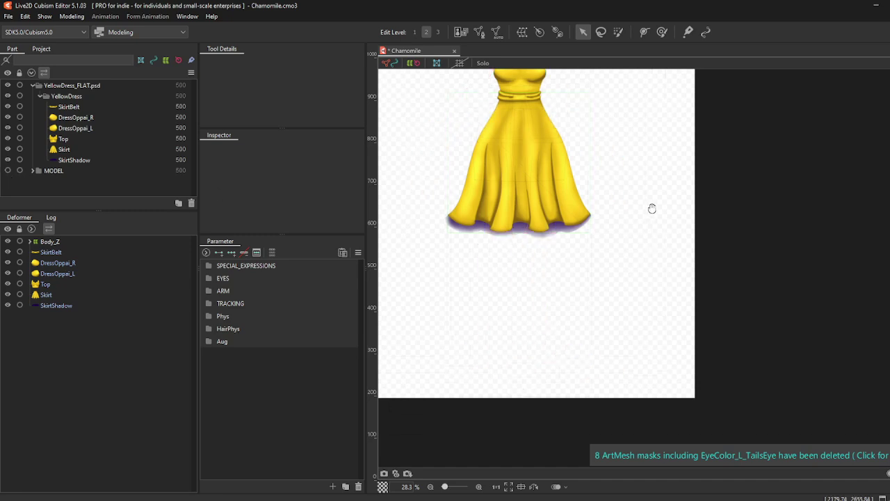
pyautogui.moveTo(699, 165); pyautogui.dragTo(772, 294)
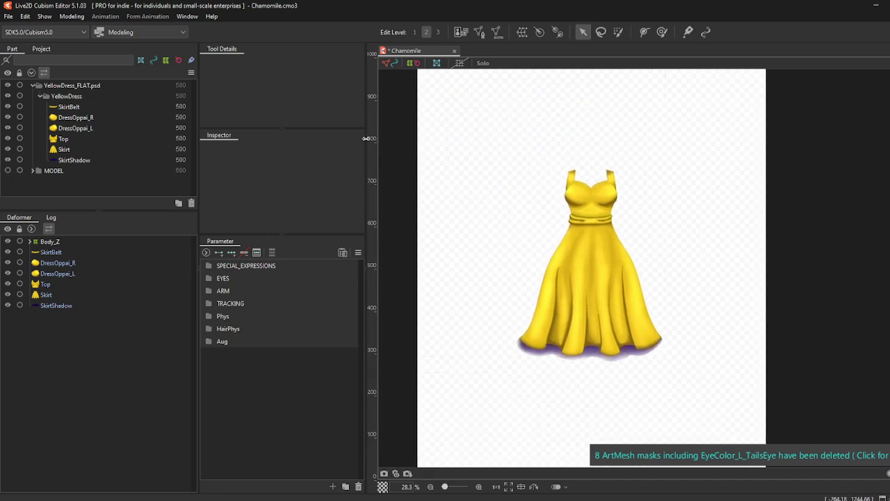
pyautogui.moveTo(366, 278); pyautogui.dragTo(309, 278)
pyautogui.scroll(3, 623, 186)
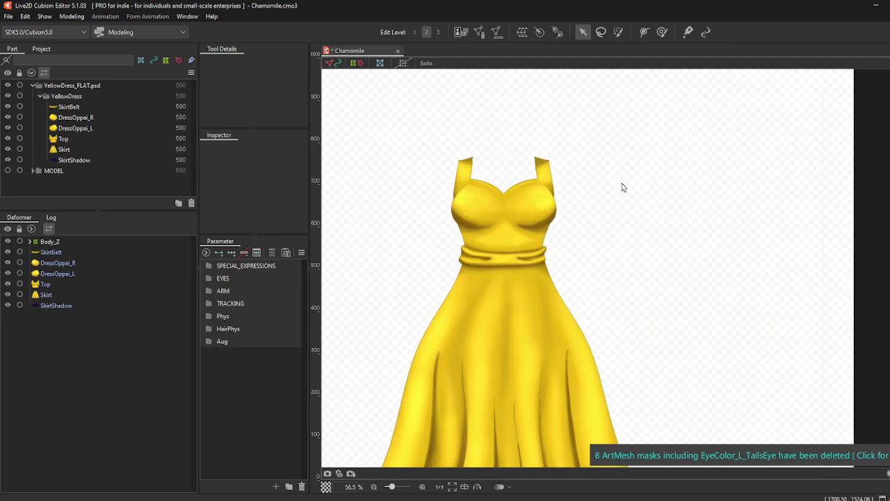
# Step: Save the model under the new name Chamomile_v1.cmo3 in the ASSETS folder
pyautogui.click(9, 16)
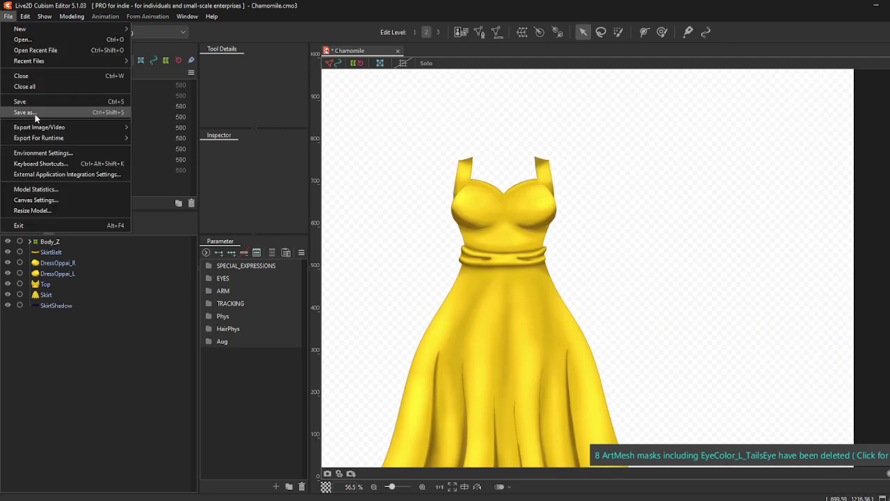
pyautogui.press('Return')
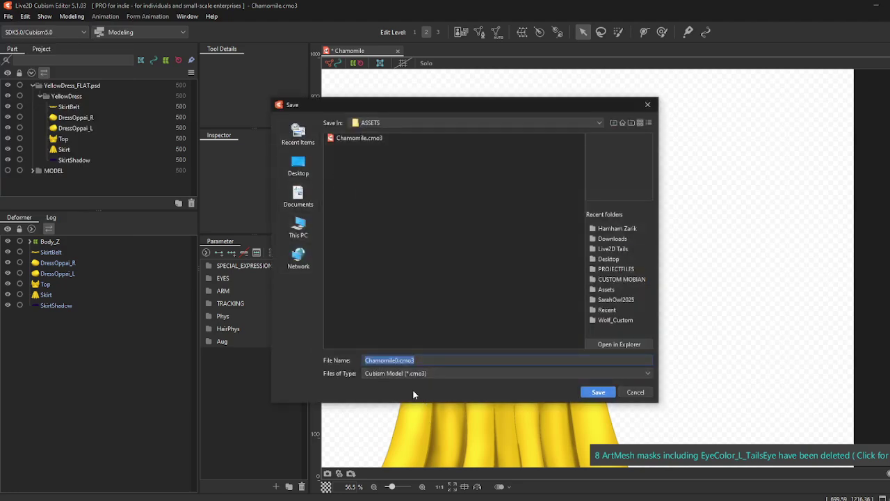
pyautogui.click(395, 360)
pyautogui.press('BackSpace')
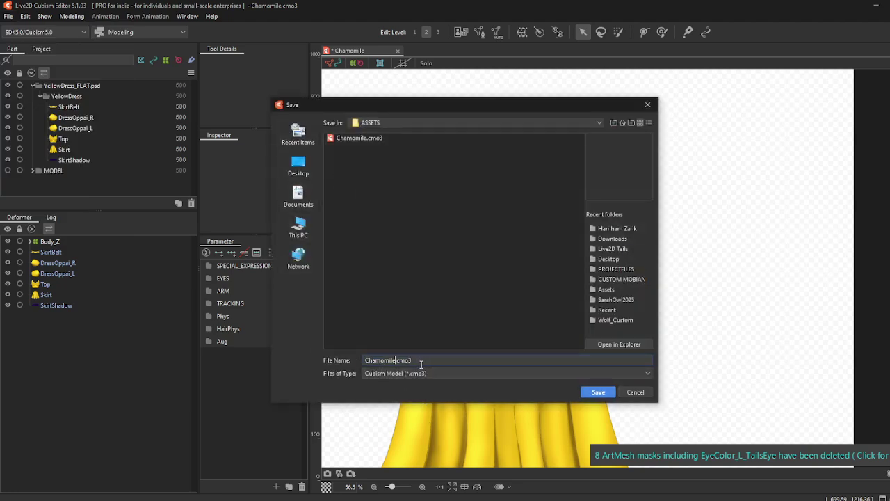
pyautogui.write('_v1')
pyautogui.click(599, 392)
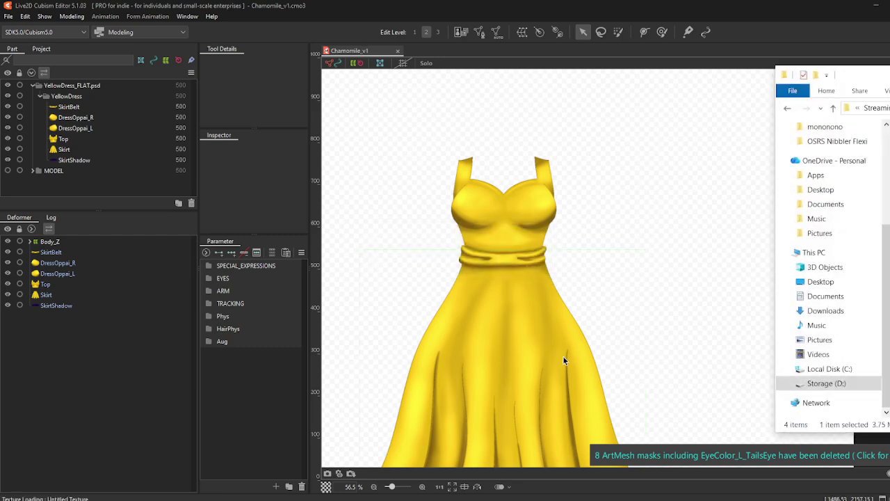
pyautogui.click(353, 234)
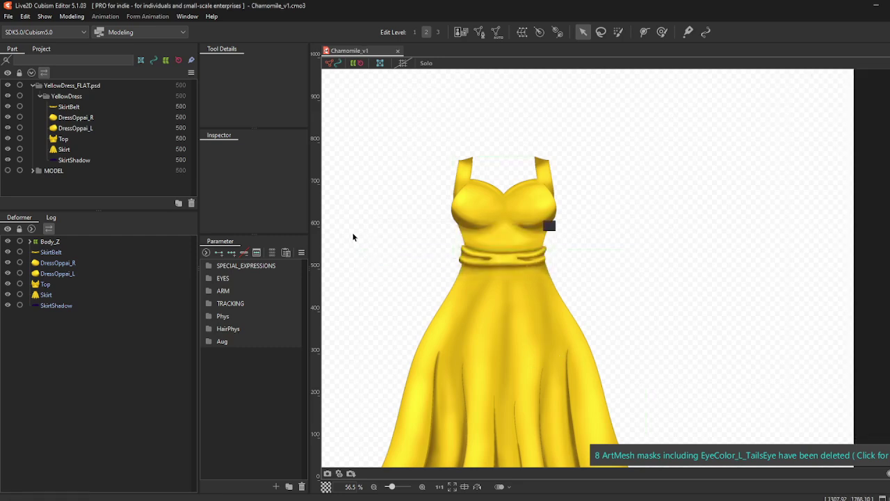
# Step: Try moving the whole Top ArtMesh up and away from the dress, and undo the move
pyautogui.scroll(2, 523, 205)
pyautogui.scroll(3, 523, 199)
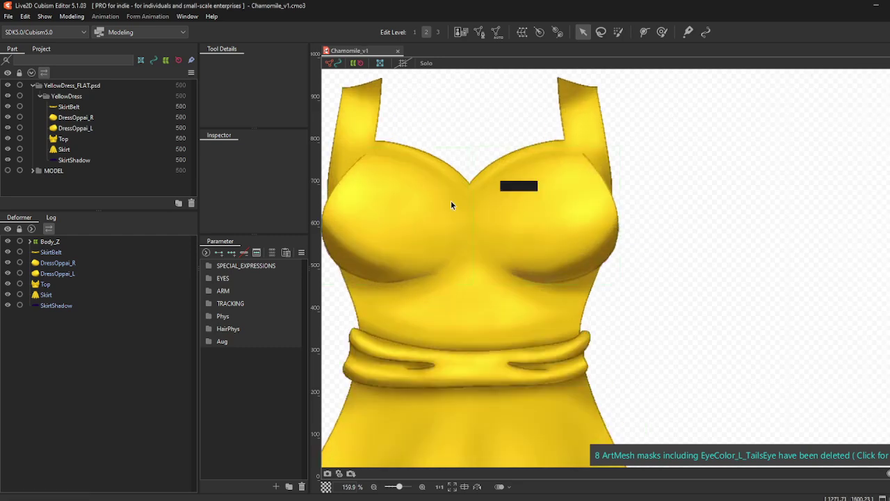
pyautogui.click(584, 112)
pyautogui.scroll(-3, 470, 215)
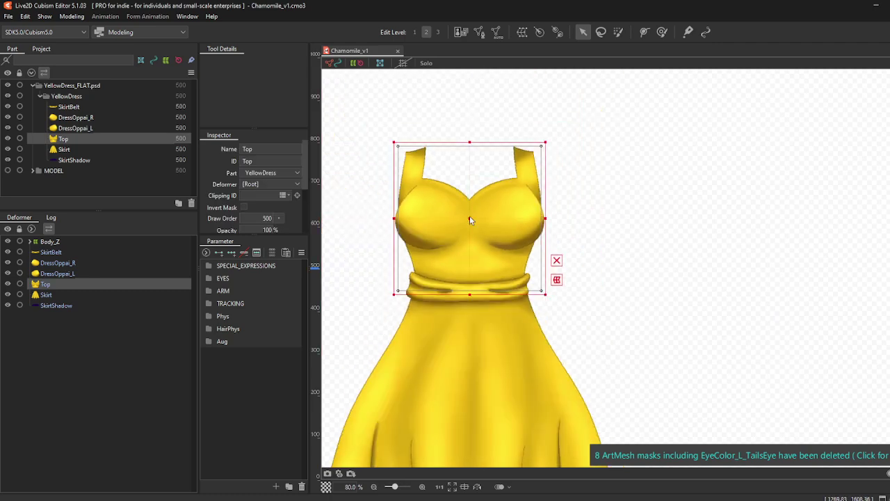
pyautogui.moveTo(469, 216); pyautogui.dragTo(603, 188)
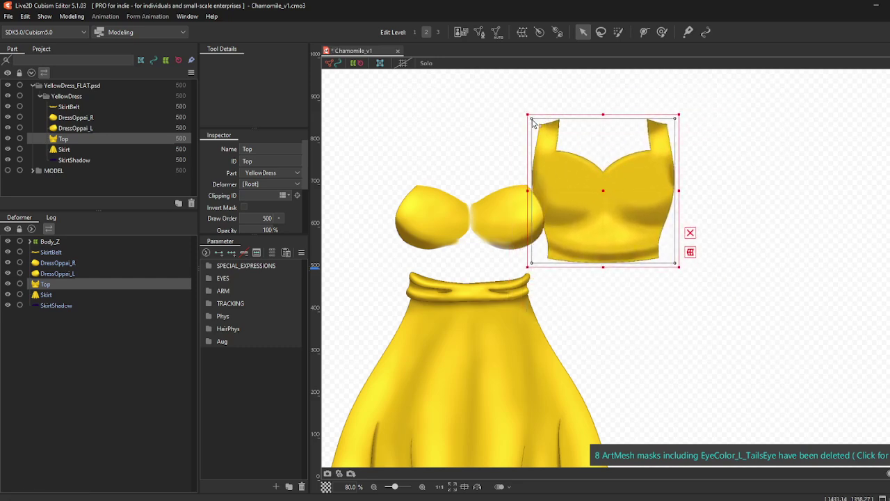
pyautogui.hotkey('ctrl', 'z')
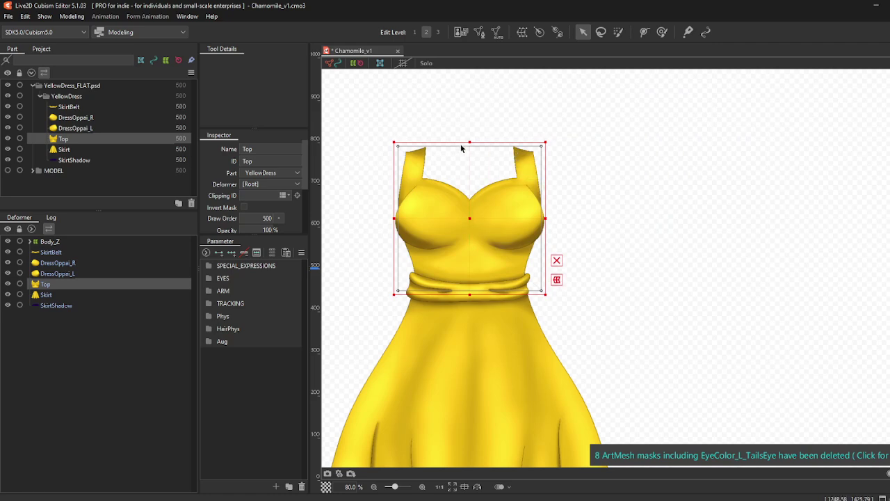
# Step: Try deforming the Top by moving only its two upper mesh vertices, undo it and deselect the ArtMesh
pyautogui.moveTo(367, 123); pyautogui.dragTo(548, 177)
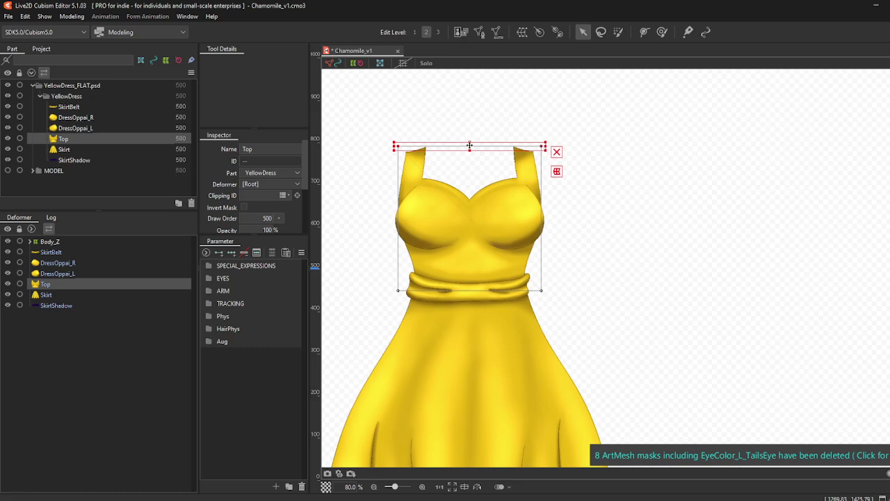
pyautogui.moveTo(470, 145); pyautogui.dragTo(655, 190)
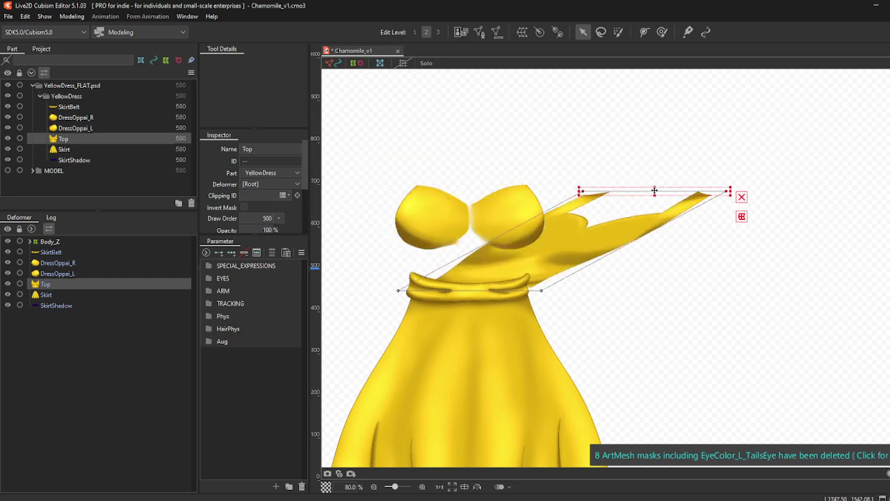
pyautogui.hotkey('ctrl', 'z')
pyautogui.click(555, 152)
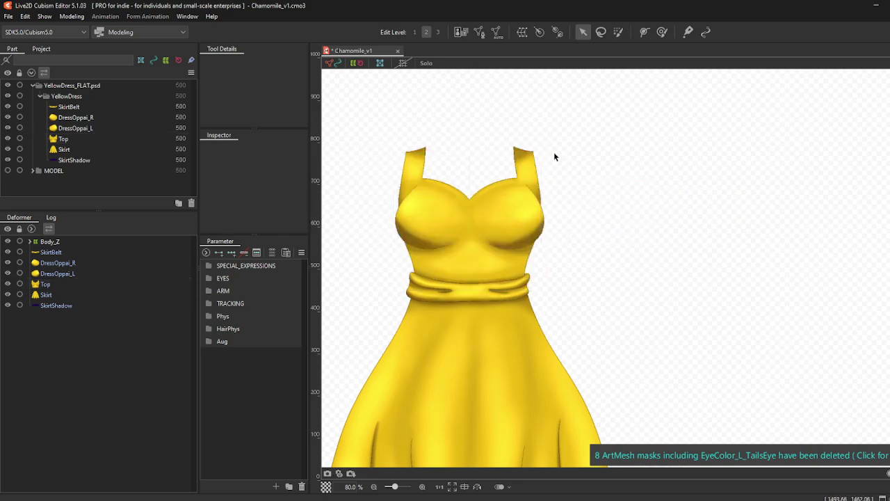
# Step: Try stretching the Top ArtMesh from its upper bounding-box corner, and undo the change
pyautogui.click(527, 165)
pyautogui.moveTo(545, 142); pyautogui.dragTo(609, 128)
pyautogui.hotkey('ctrl', 'z')
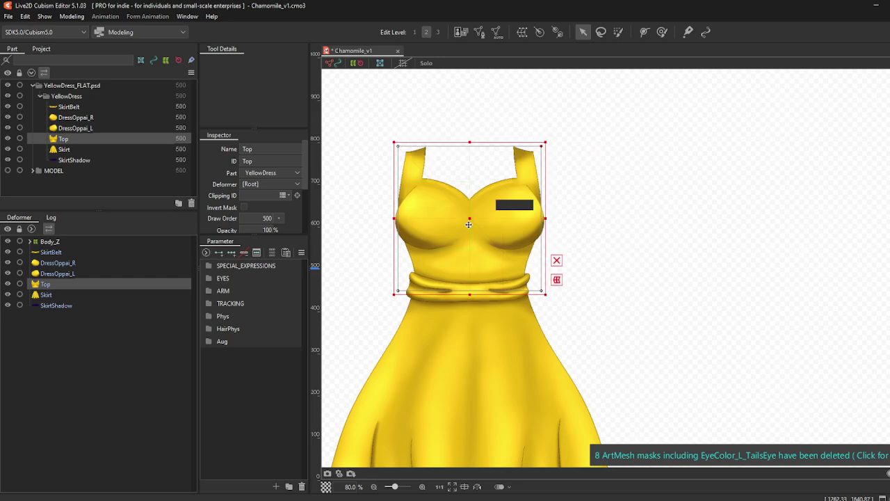
# Step: Generate an automatic mesh for the Top ArtMesh with the Standard preset
pyautogui.click(496, 32)
pyautogui.click(310, 199)
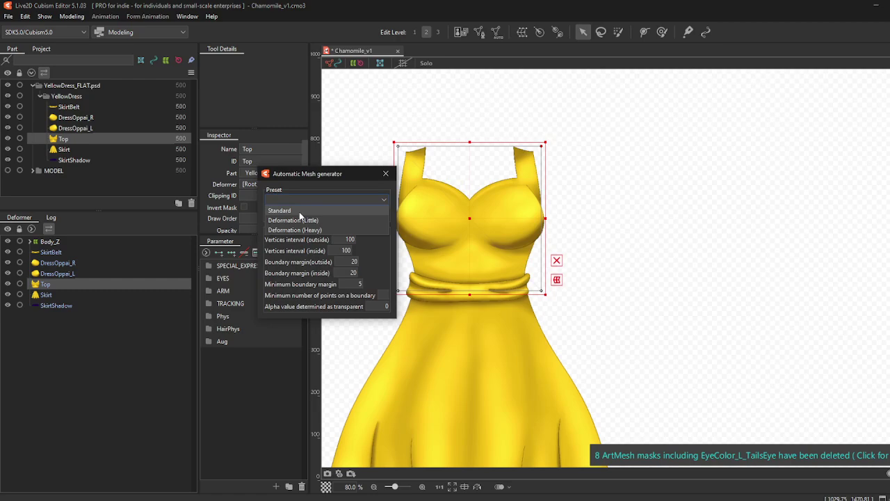
pyautogui.click(299, 210)
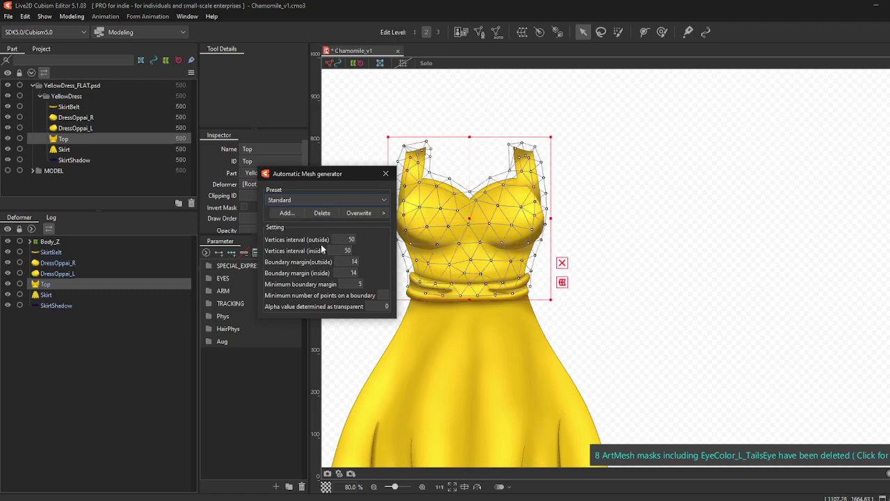
pyautogui.click(386, 174)
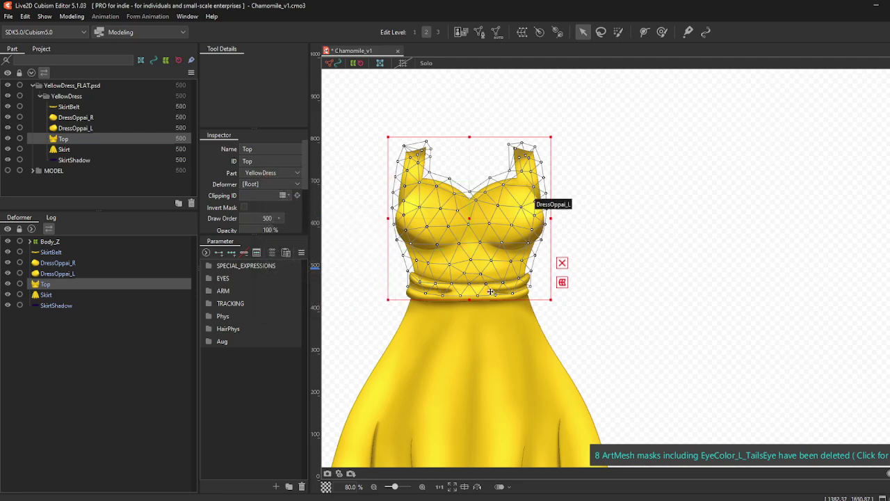
# Step: Start manual mesh editing on the Top and erase all of its generated vertices
pyautogui.click(481, 35)
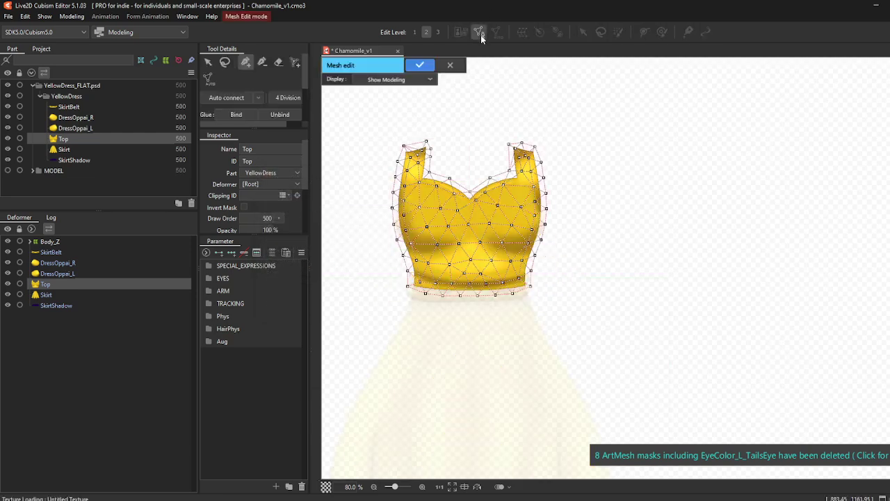
pyautogui.click(275, 64)
pyautogui.click(451, 222)
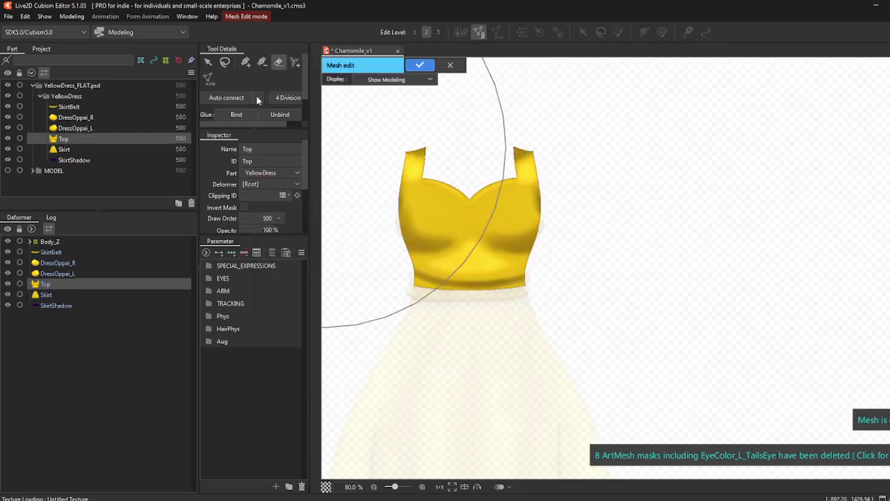
# Step: Enable Mirror Edit for adding vertices, with the vertical axis at 1268.3 through the neckline's centre point
pyautogui.moveTo(252, 130); pyautogui.dragTo(258, 179)
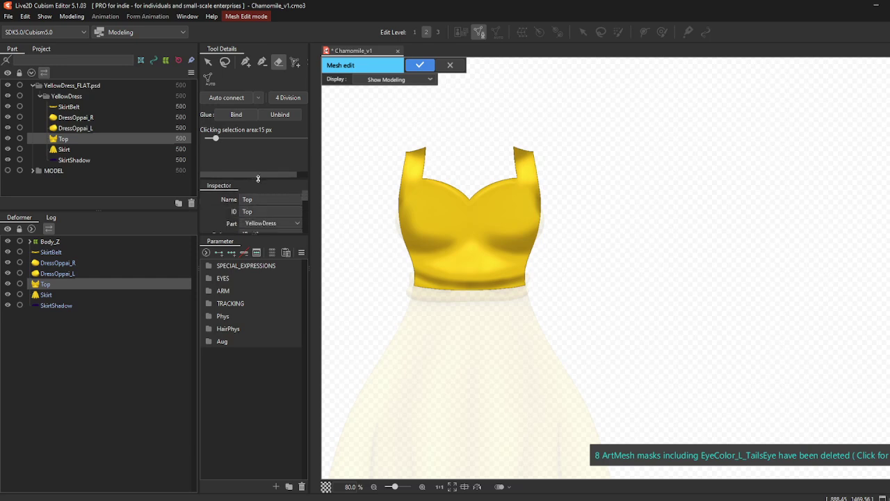
pyautogui.click(244, 64)
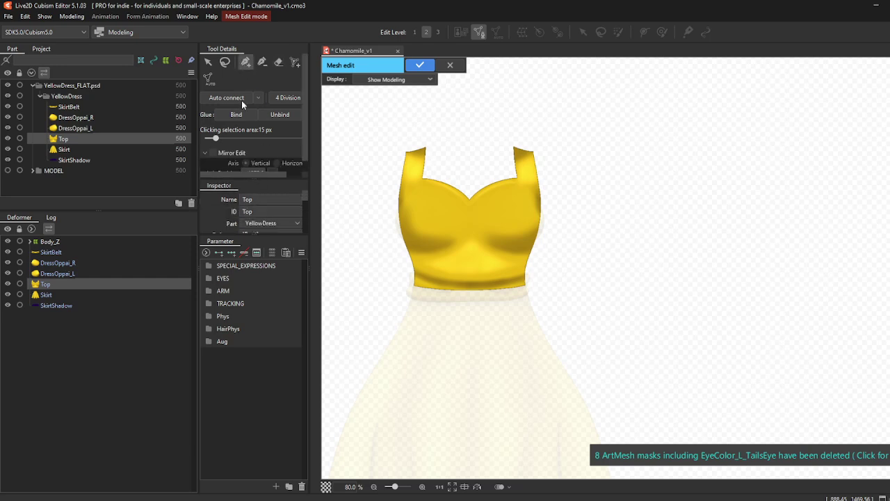
pyautogui.click(214, 153)
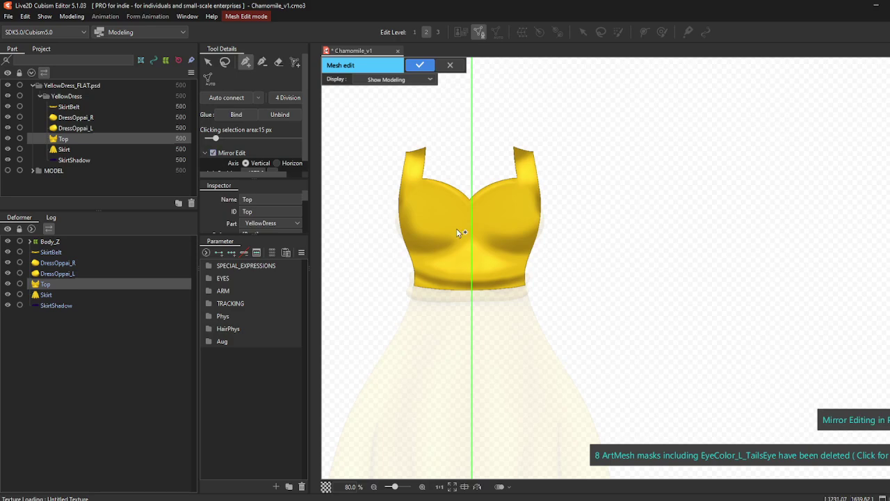
pyautogui.scroll(5, 468, 203)
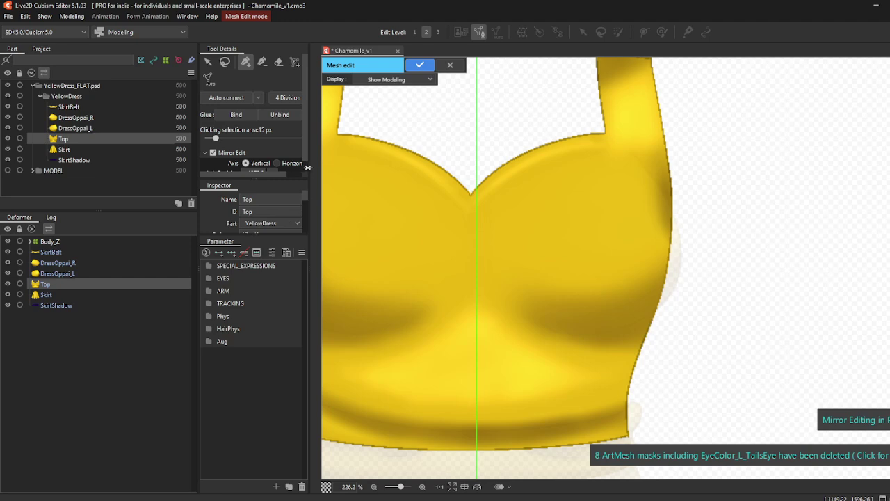
pyautogui.scroll(-1, 303, 149)
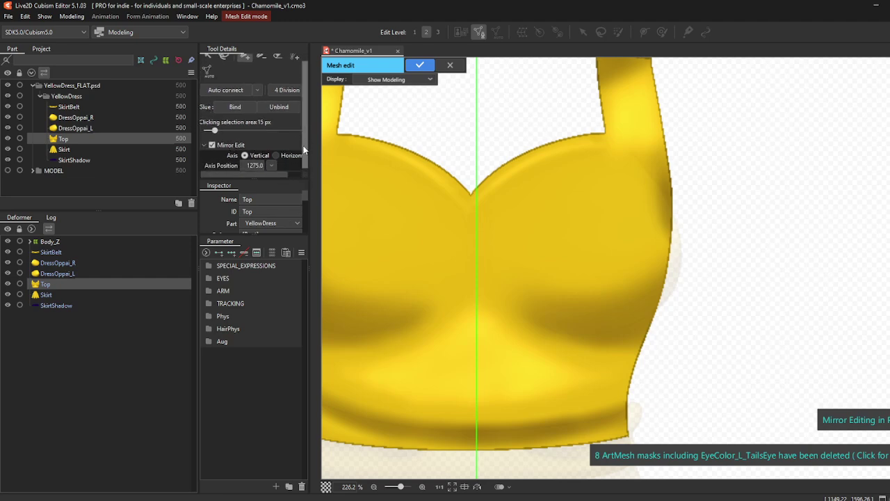
pyautogui.scroll(-1, 304, 150)
pyautogui.moveTo(256, 162); pyautogui.dragTo(249, 161)
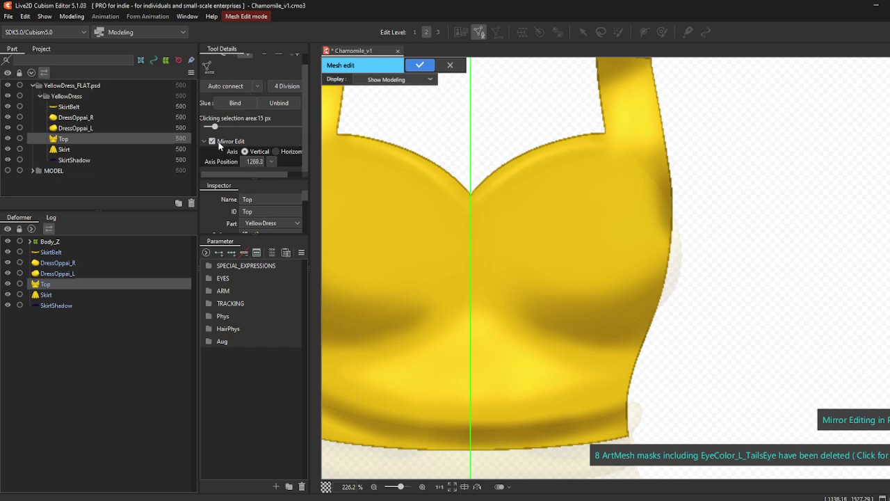
pyautogui.scroll(1, 245, 99)
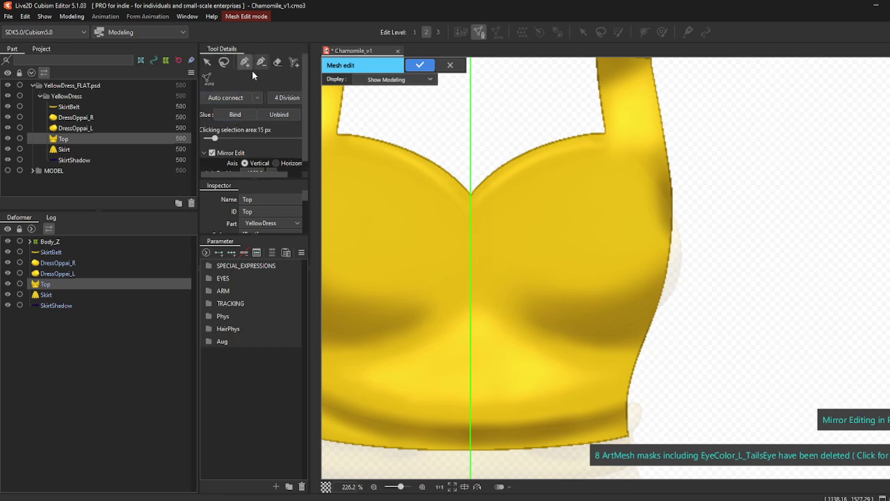
# Step: Place mirrored mesh vertices along the Top's neckline from the centre point out to the strap's inner base
pyautogui.click(471, 191)
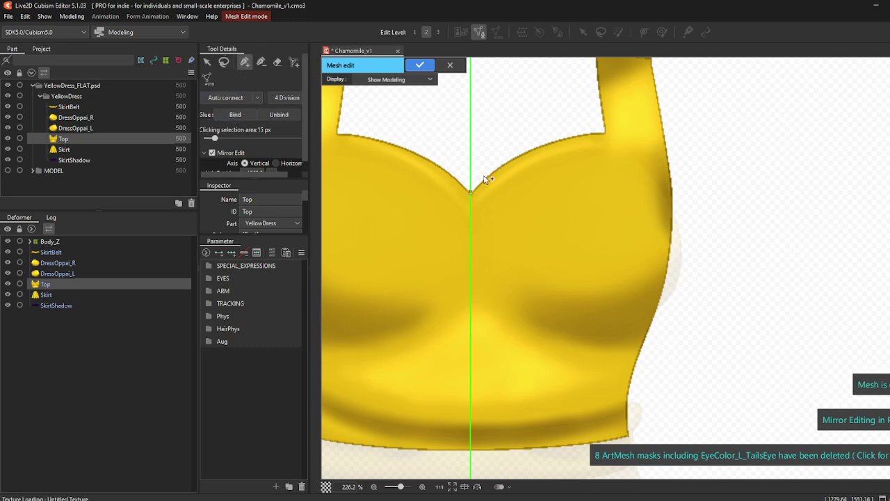
pyautogui.click(488, 169)
pyautogui.click(509, 155)
pyautogui.click(528, 142)
pyautogui.click(559, 133)
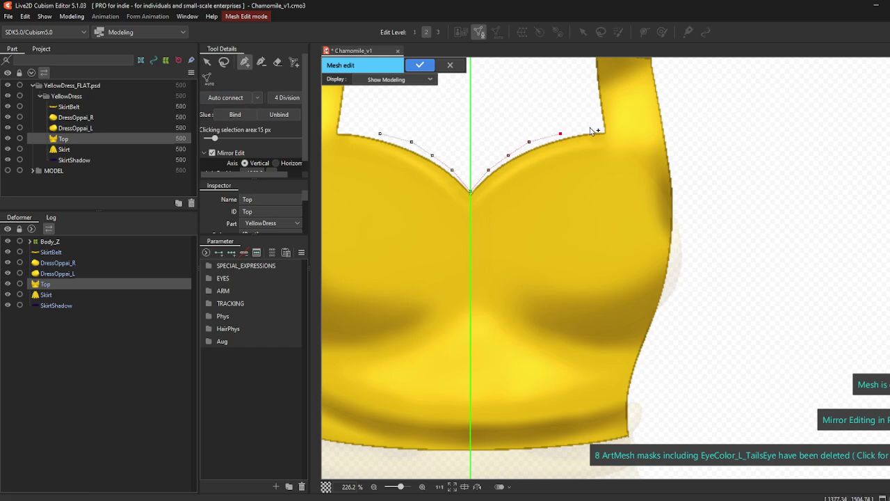
pyautogui.click(590, 127)
pyautogui.click(605, 131)
# Step: Continue the mirrored mesh outline across the strap base and down the Top's side edge to the waist corner
pyautogui.click(672, 155)
pyautogui.click(680, 170)
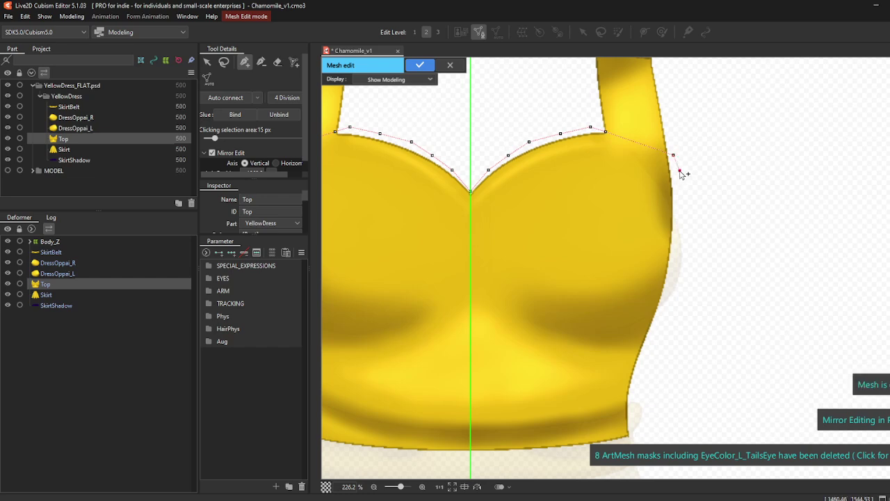
pyautogui.click(682, 205)
pyautogui.click(680, 252)
pyautogui.click(669, 294)
pyautogui.click(664, 318)
pyautogui.click(653, 338)
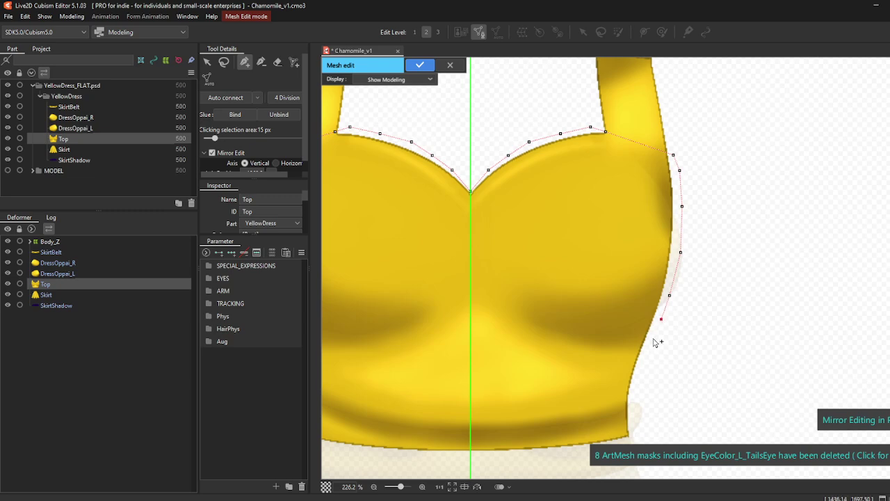
pyautogui.click(643, 361)
pyautogui.click(637, 380)
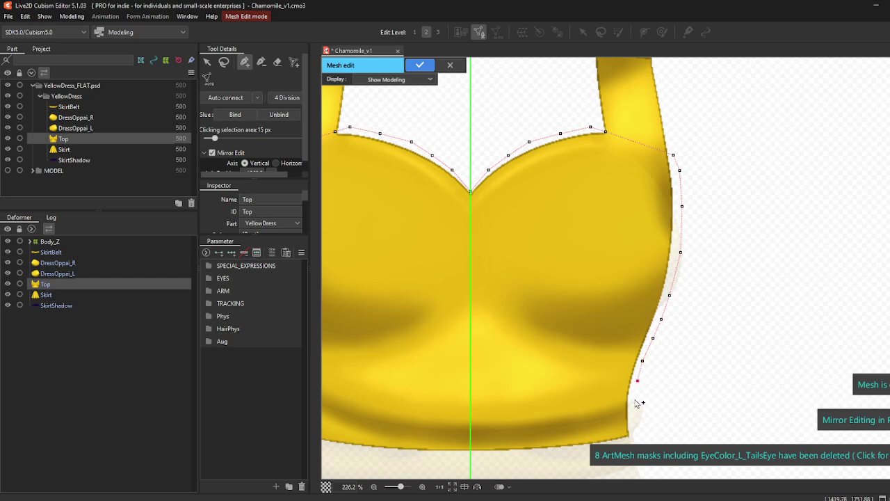
pyautogui.click(633, 401)
pyautogui.click(633, 418)
pyautogui.moveTo(645, 427); pyautogui.dragTo(696, 334)
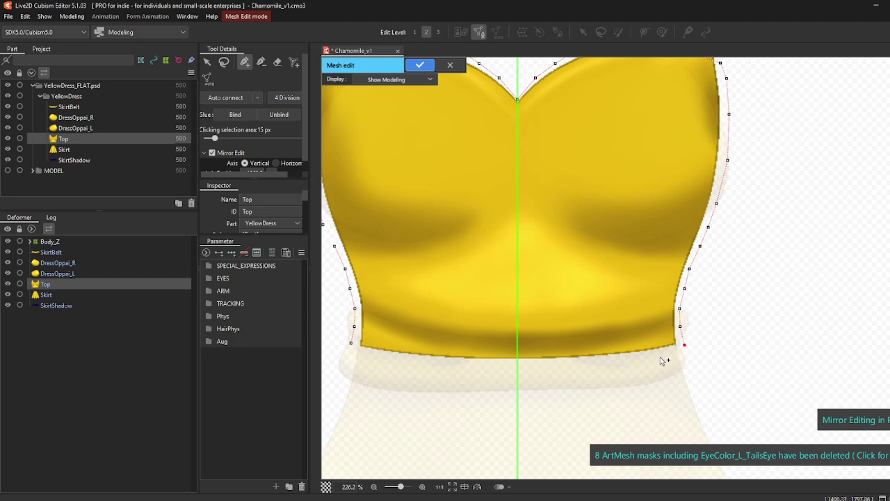
# Step: Outline the Top's bottom edge with vertices through the mirror axis, and join them to the opposite side edge
pyautogui.click(656, 357)
pyautogui.click(632, 358)
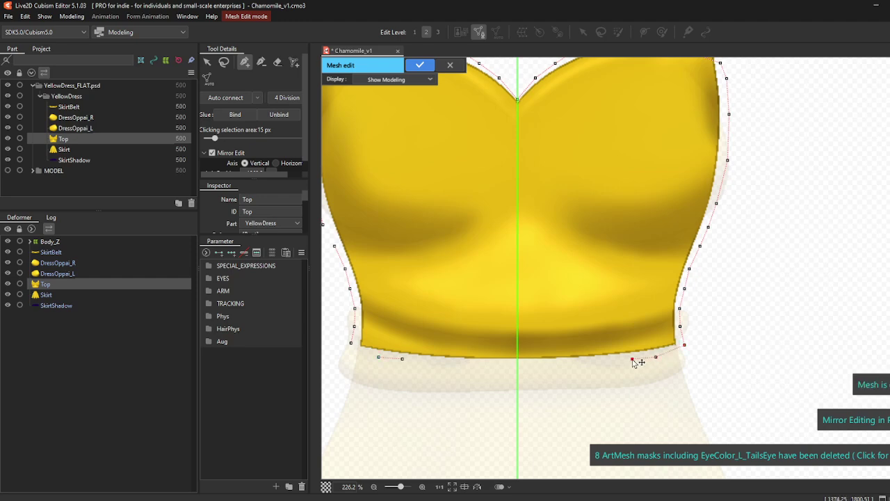
pyautogui.click(575, 361)
pyautogui.click(536, 364)
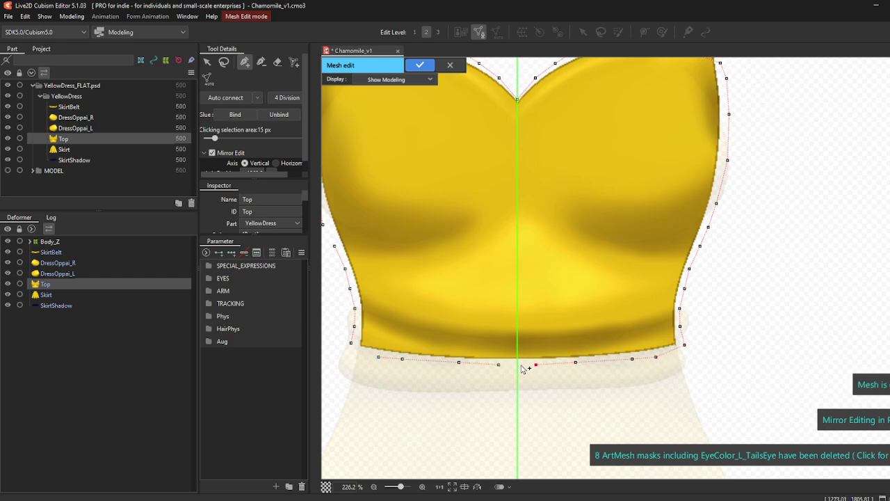
pyautogui.click(517, 364)
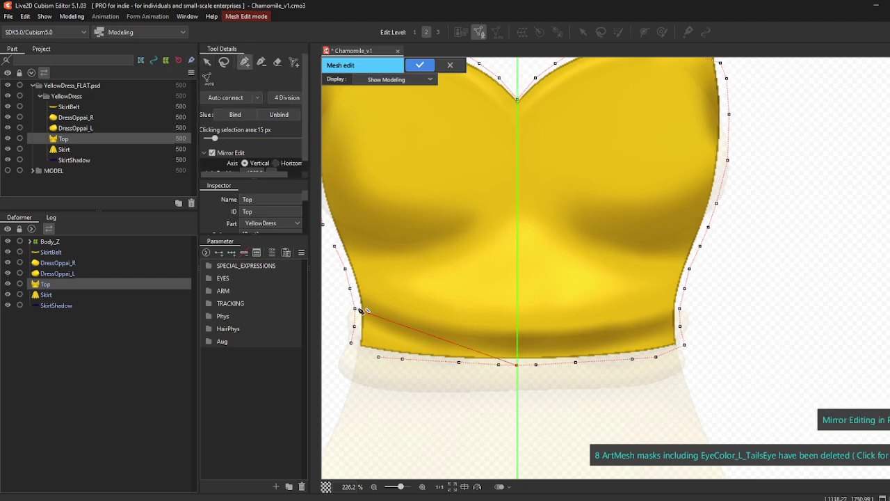
pyautogui.click(498, 365)
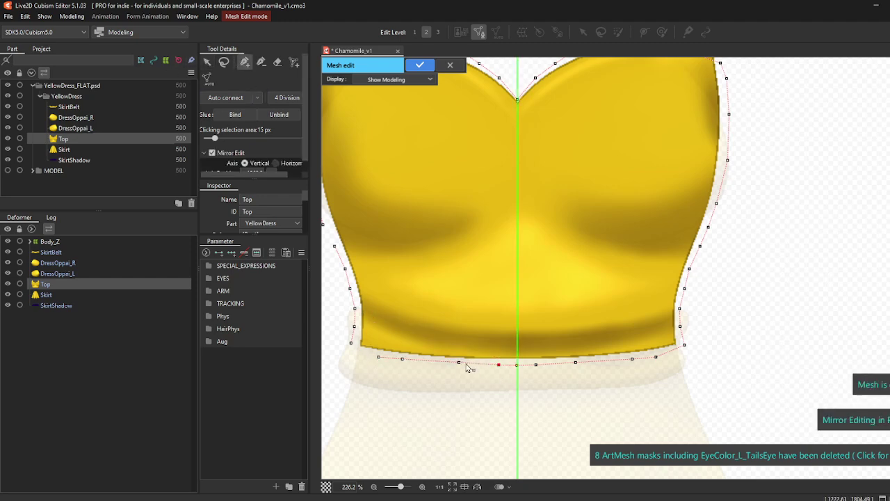
pyautogui.click(459, 362)
pyautogui.moveTo(405, 361); pyautogui.dragTo(413, 363)
pyautogui.moveTo(352, 343); pyautogui.dragTo(352, 350)
# Step: Add a row of connected mesh vertices across the Top just above its bottom edge
pyautogui.click(355, 326)
pyautogui.click(408, 337)
pyautogui.click(498, 338)
pyautogui.click(379, 333)
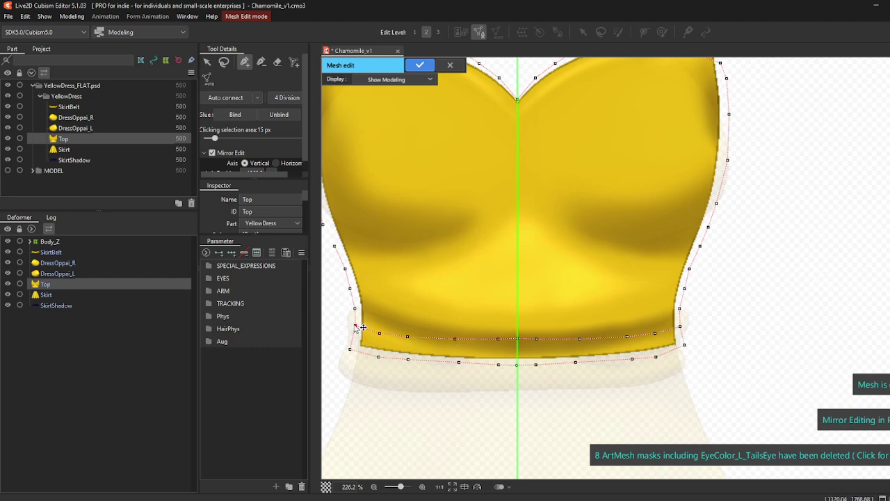
pyautogui.click(354, 327)
# Step: Add a second horizontal row of mesh vertices across the Top's waist, above the first inner row
pyautogui.click(358, 311)
pyautogui.click(412, 312)
pyautogui.click(457, 313)
pyautogui.moveTo(516, 267); pyautogui.dragTo(580, 342)
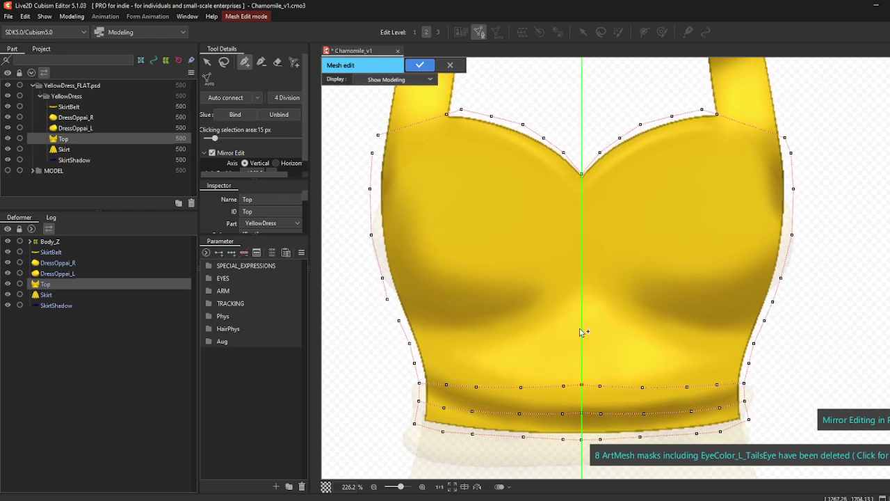
# Step: Discard the manual mesh edits on the Top, and open and close the automatic mesh generator at the Standard preset
pyautogui.click(450, 65)
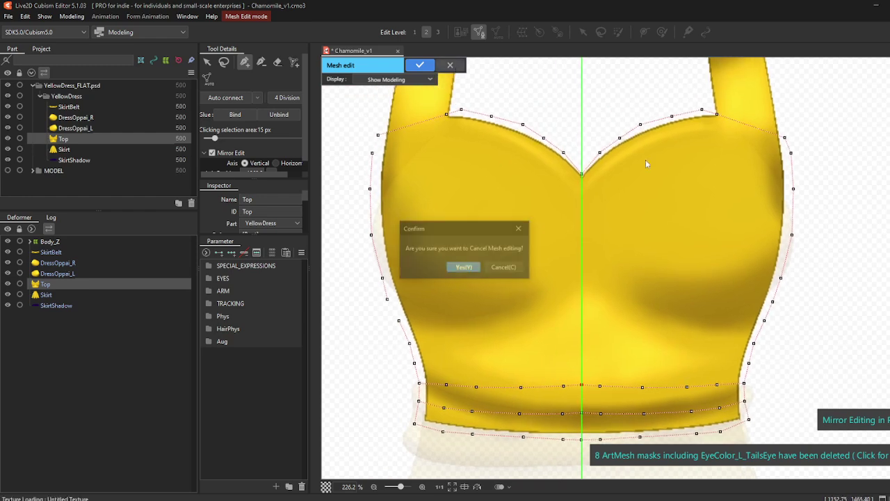
pyautogui.click(461, 268)
pyautogui.click(496, 32)
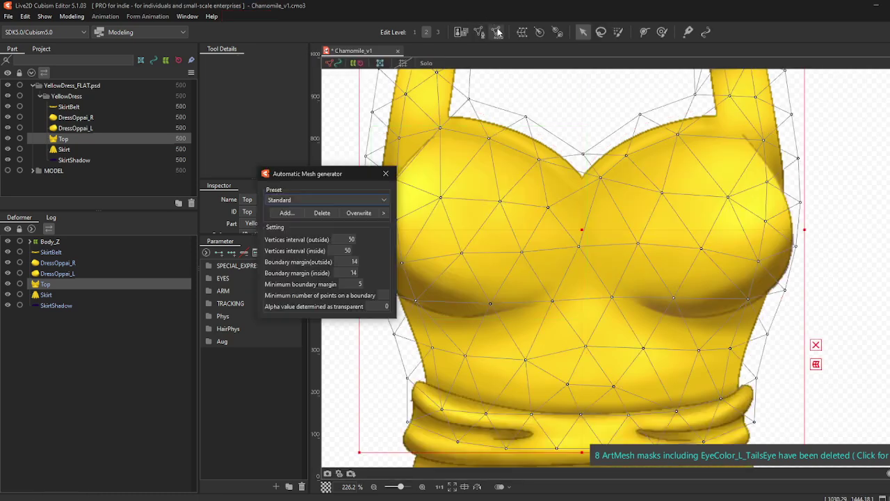
pyautogui.click(387, 170)
# Step: Generate an automatic mesh for DressOppai_L with the Standard preset
pyautogui.click(73, 130)
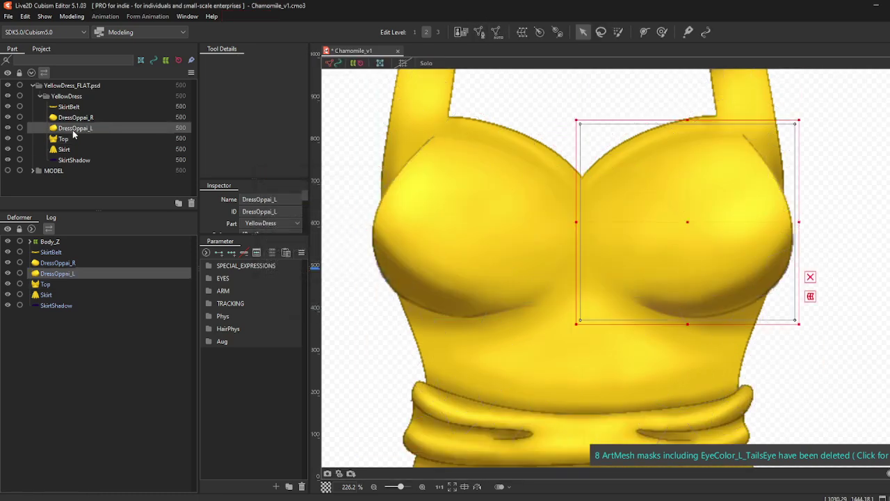
pyautogui.click(497, 32)
pyautogui.click(334, 200)
pyautogui.click(308, 210)
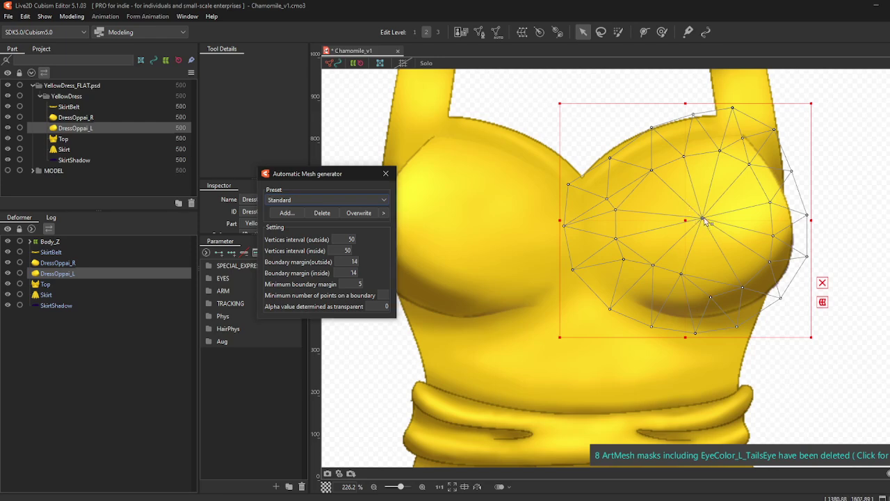
# Step: Try moving the central vertex of the DressOppai_L mesh downward, undo the move and close the automatic mesh generator
pyautogui.moveTo(703, 219); pyautogui.dragTo(703, 274)
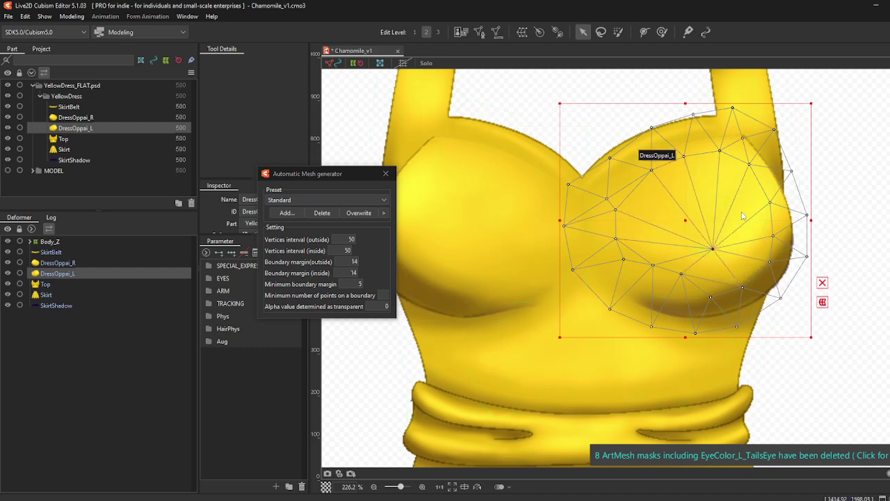
pyautogui.hotkey('ctrl', 'z')
pyautogui.click(386, 173)
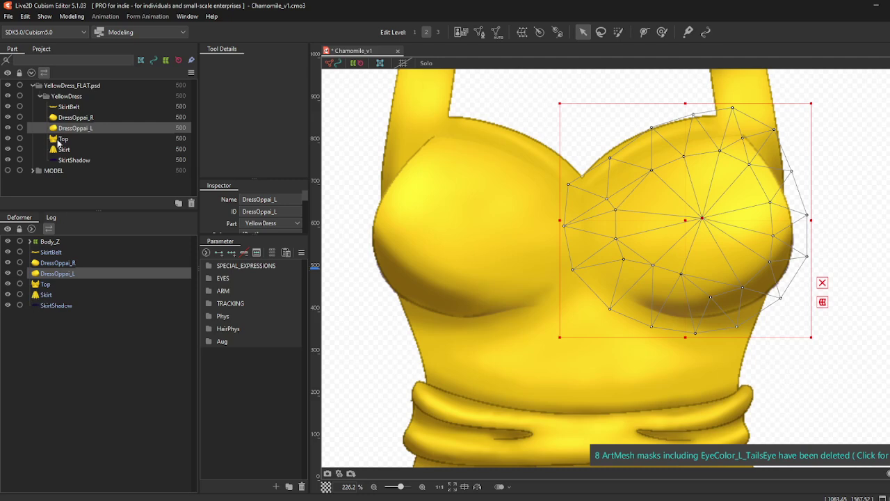
# Step: Expand and show the MODEL part, and hide the YellowDress_FLAT.psd part
pyautogui.click(32, 170)
pyautogui.click(7, 171)
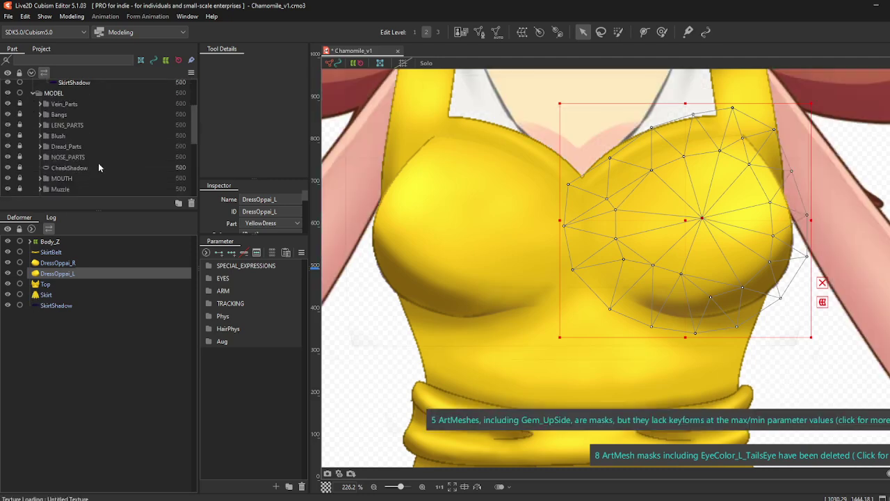
pyautogui.click(7, 85)
pyautogui.scroll(-3, 66, 146)
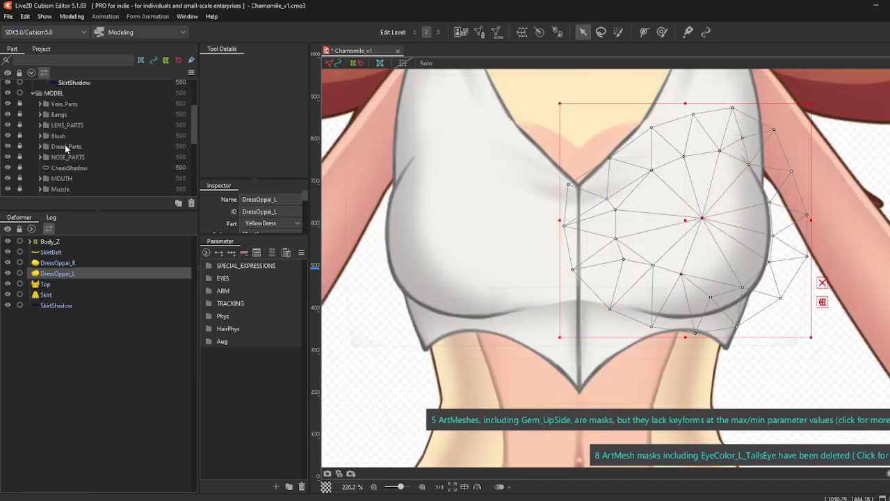
# Step: Expand Body and its BREAST_PARTS group, and examine the mesh of the ShirtBreast ArtMesh
pyautogui.scroll(-2, 58, 169)
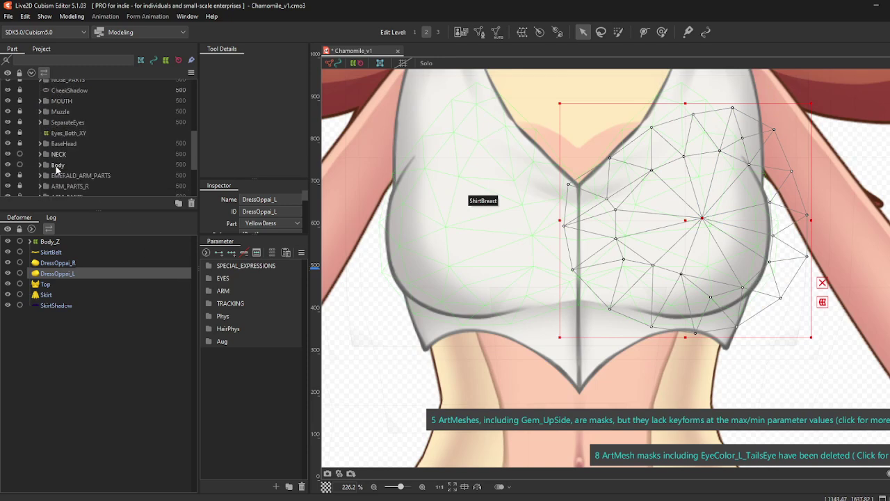
pyautogui.click(39, 164)
pyautogui.scroll(-2, 52, 163)
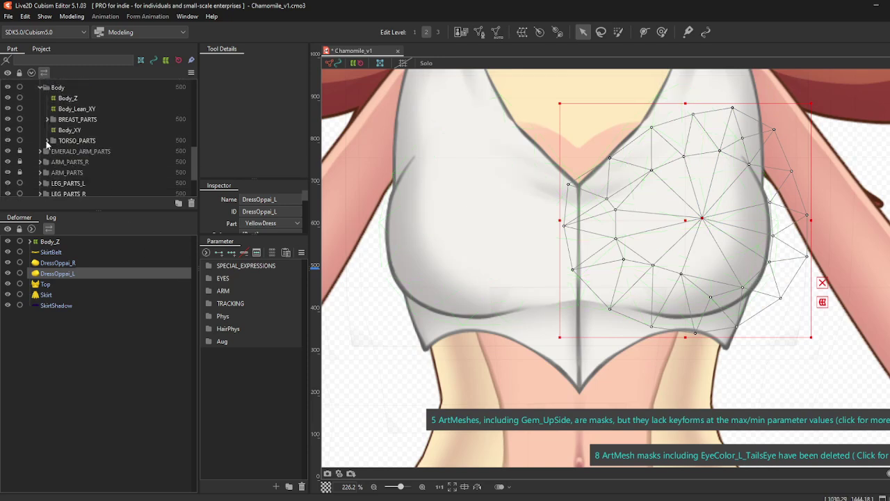
pyautogui.click(46, 119)
pyautogui.click(78, 152)
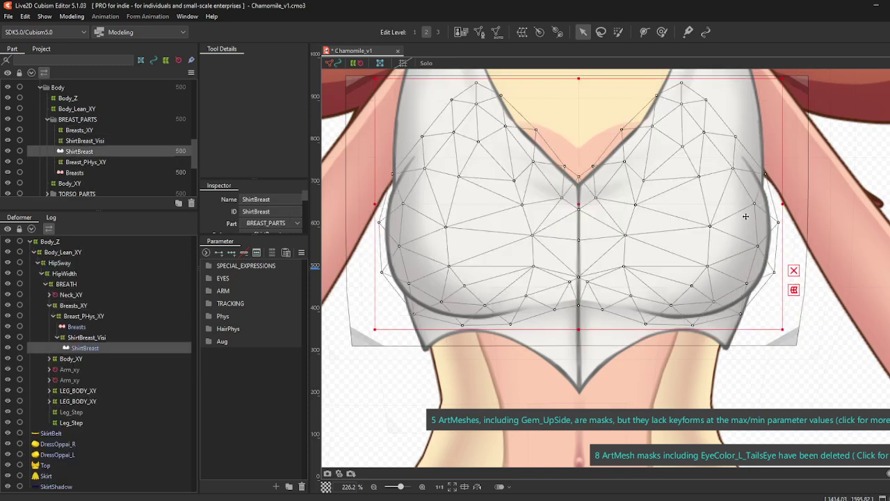
pyautogui.click(78, 141)
pyautogui.click(70, 151)
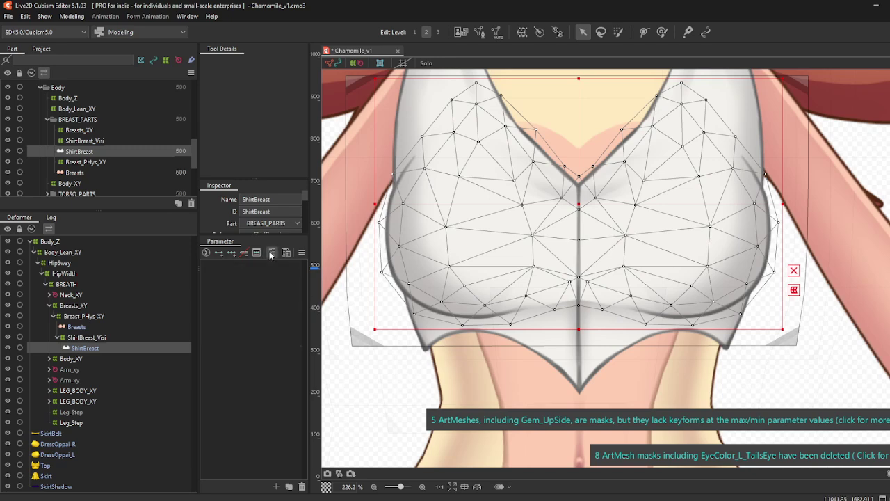
# Step: Expand the Phys parameter group and preview ShirtBreast with Breast_Y at -1.0, returning it to 0.0
pyautogui.click(212, 319)
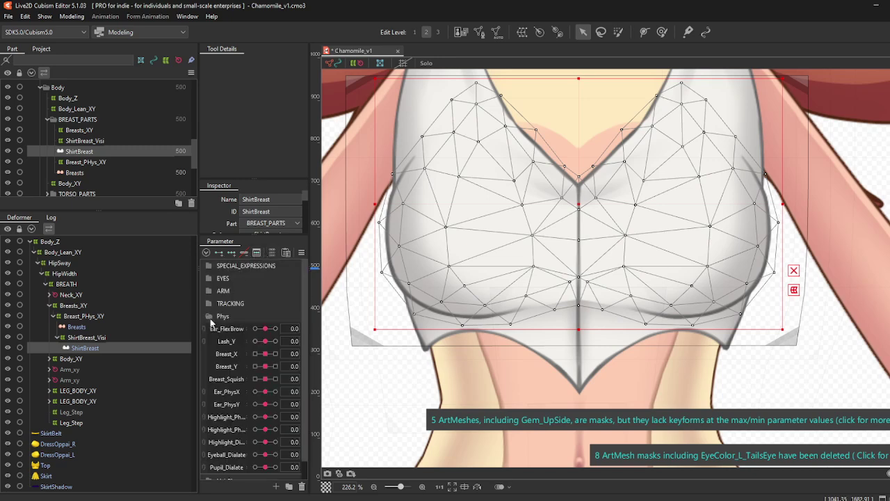
pyautogui.scroll(-1, 223, 356)
pyautogui.moveTo(262, 335); pyautogui.dragTo(199, 346)
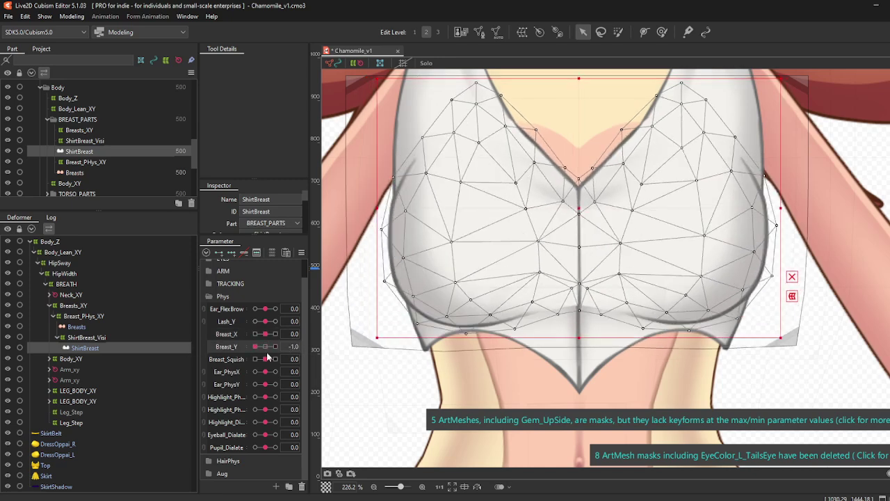
pyautogui.moveTo(267, 356); pyautogui.dragTo(264, 346)
# Step: Inspect the Breasts_XY and Breast_PHys_XY deformers and check the Breast_X parameter
pyautogui.click(93, 132)
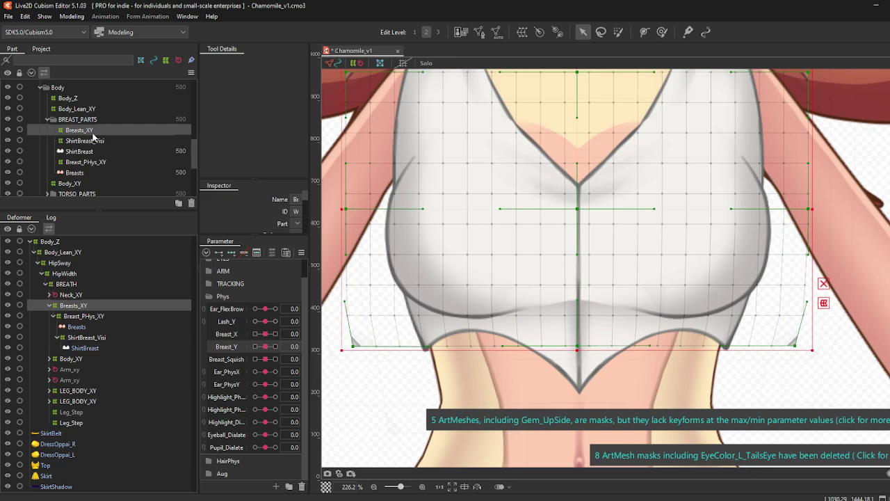
pyautogui.click(85, 162)
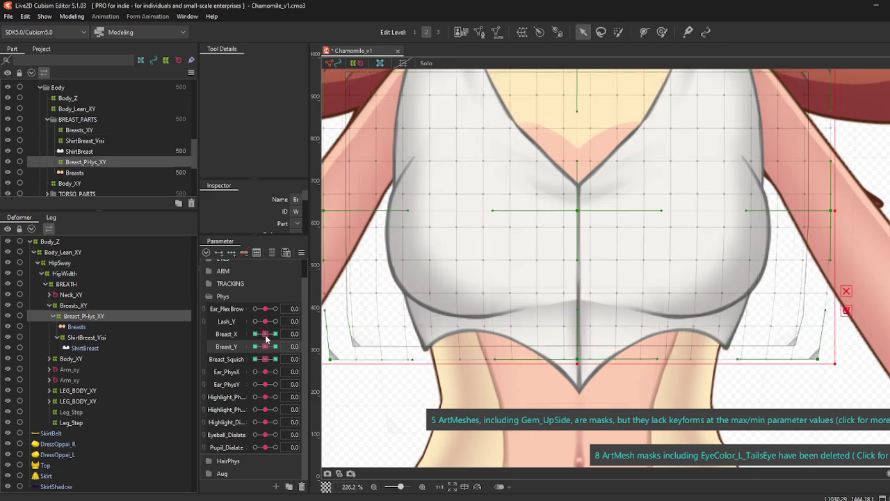
pyautogui.moveTo(266, 334)
pyautogui.mouseDown()
pyautogui.moveTo(210, 335)
pyautogui.moveTo(307, 348)
pyautogui.moveTo(265, 338)
pyautogui.mouseUp()
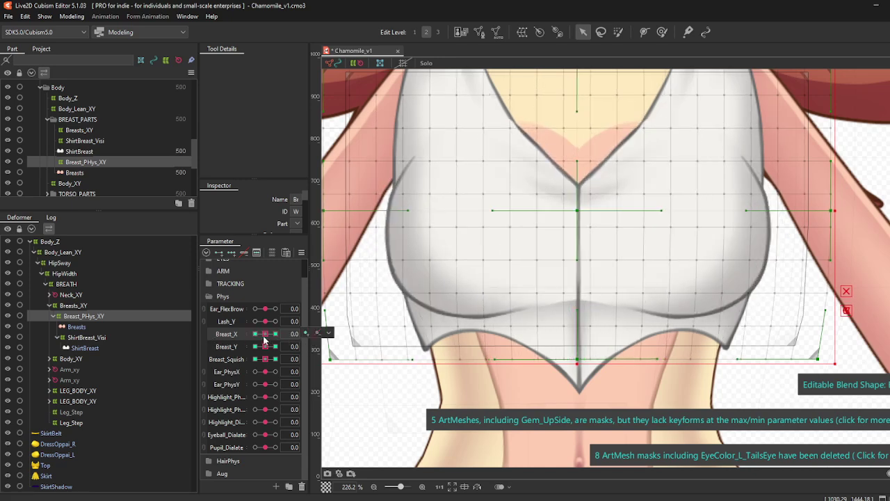
# Step: Open DressOppai_L for manual mesh editing and delete all its vertices while the dress is hidden
pyautogui.scroll(5, 72, 157)
pyautogui.click(78, 128)
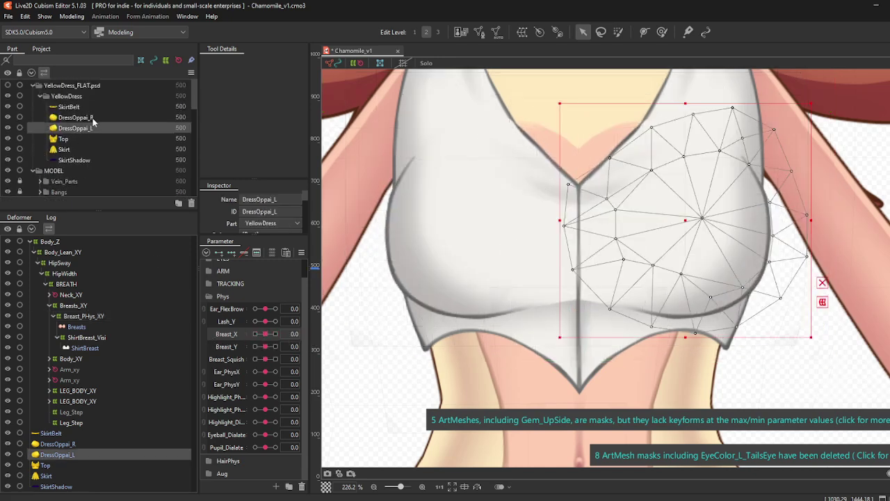
pyautogui.click(78, 118)
pyautogui.click(77, 129)
pyautogui.click(479, 33)
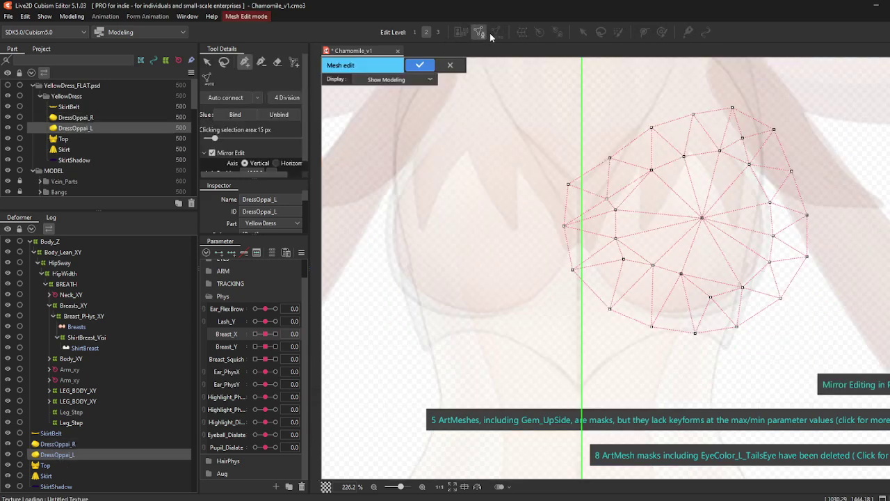
pyautogui.click(277, 63)
pyautogui.hotkey('ctrl', 'a')
pyautogui.press('Delete')
# Step: Turn off Mirror Edit and discard the current mesh edit of DressOppai_L
pyautogui.click(244, 62)
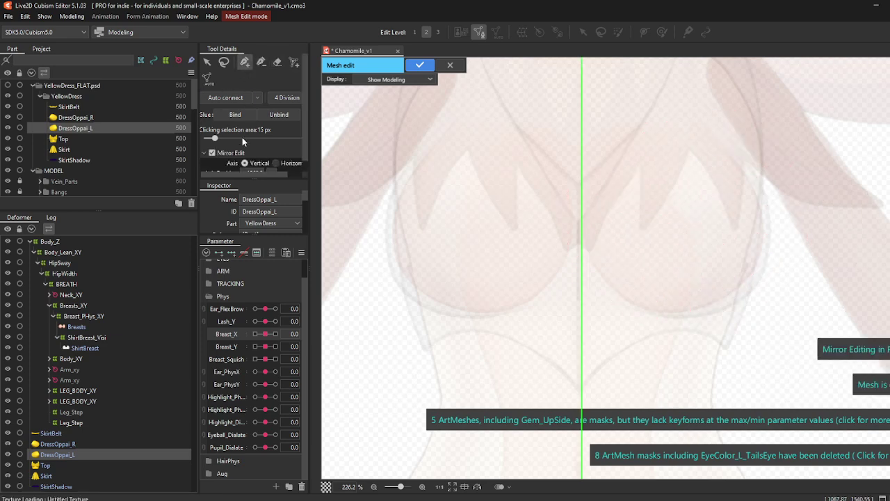
pyautogui.click(212, 153)
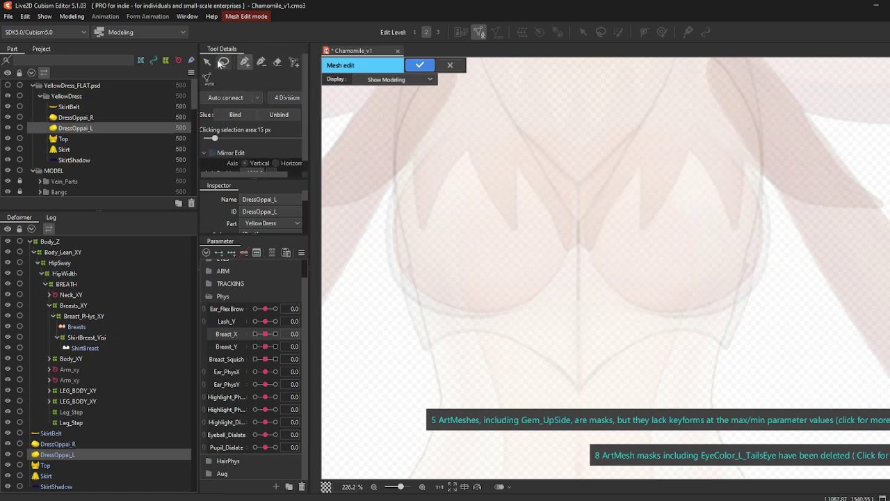
pyautogui.click(456, 68)
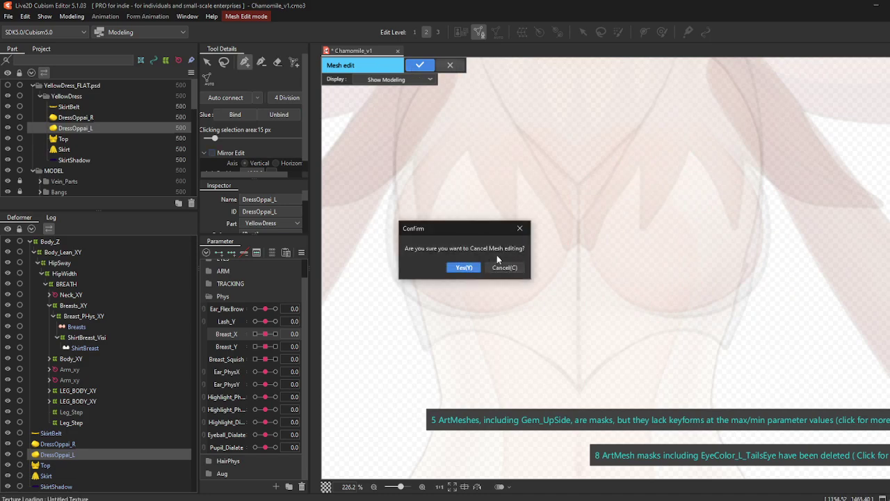
pyautogui.click(462, 266)
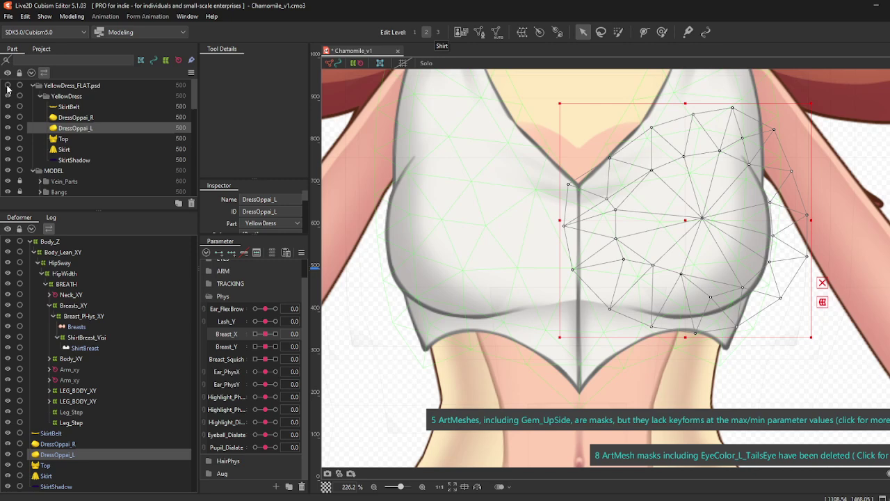
# Step: Show the YellowDress_FLAT.psd part, and open and close the automatic mesh generator
pyautogui.click(8, 86)
pyautogui.click(497, 33)
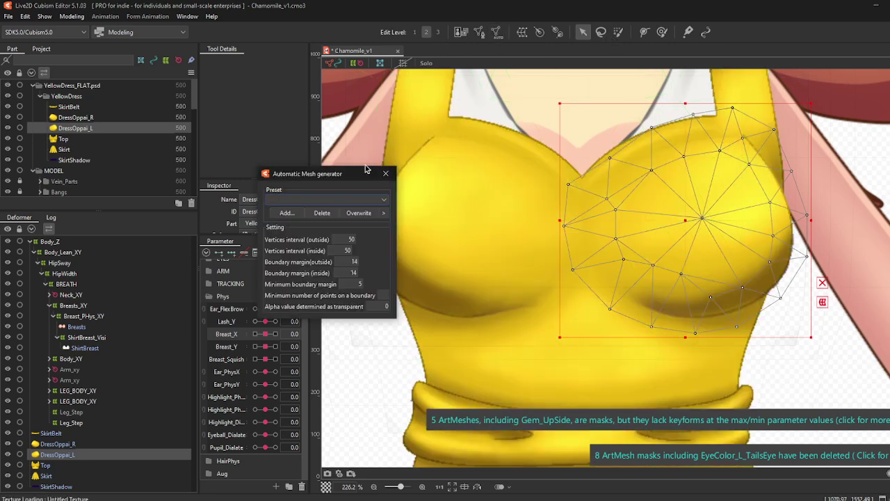
pyautogui.click(386, 173)
# Step: Reopen DressOppai_L for manual mesh editing and delete all vertices of its automatic mesh
pyautogui.click(480, 35)
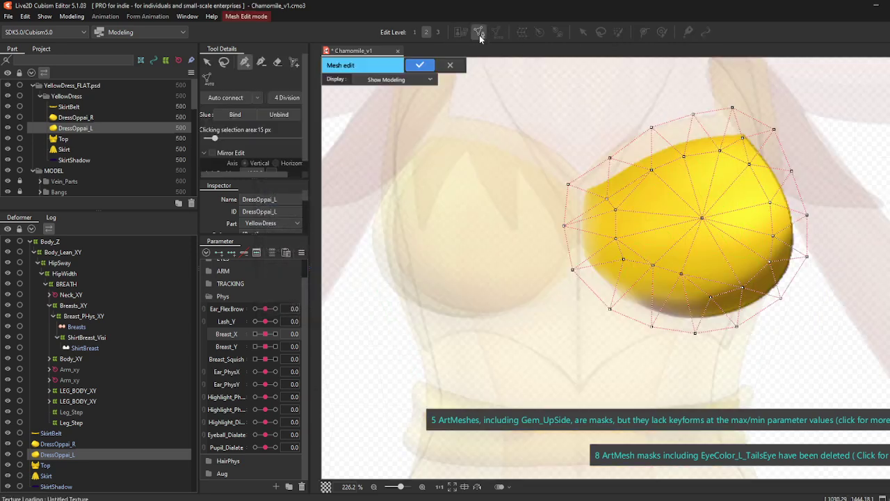
pyautogui.click(276, 61)
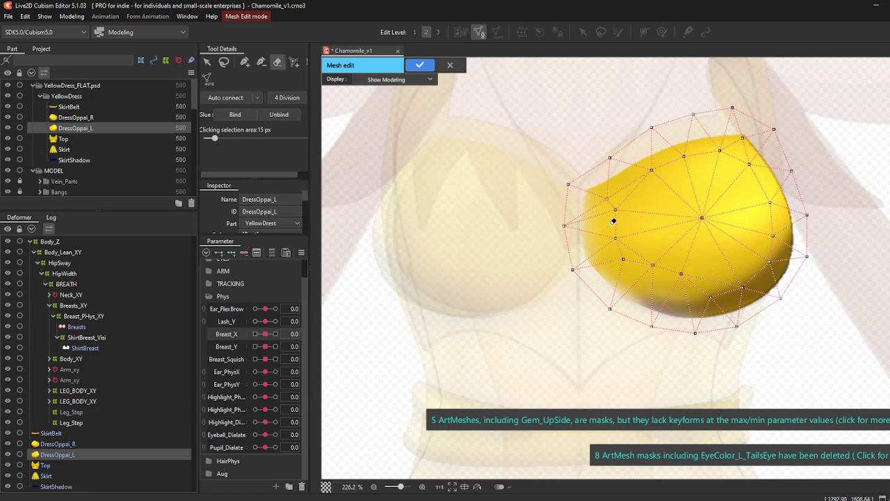
pyautogui.hotkey('ctrl', 'a')
pyautogui.press('Delete')
# Step: Place connected mesh vertices from above DressOppai_L down just inside its outer edge to the underside
pyautogui.click(244, 61)
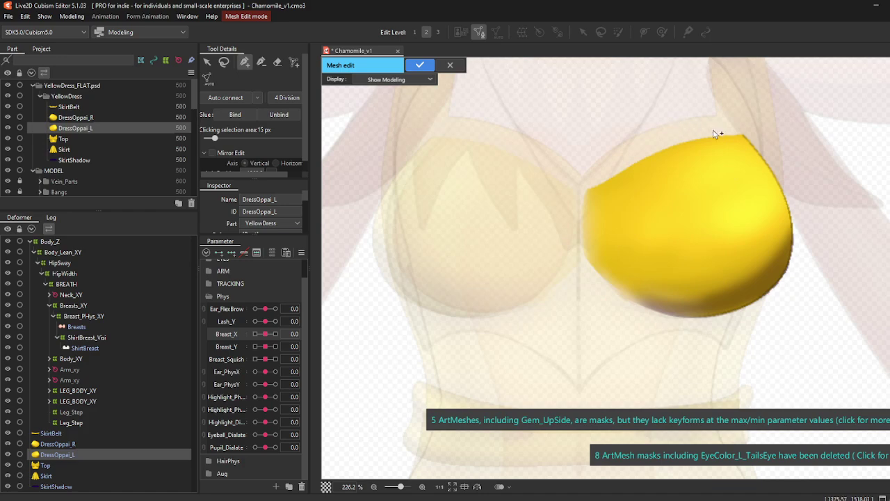
pyautogui.click(710, 111)
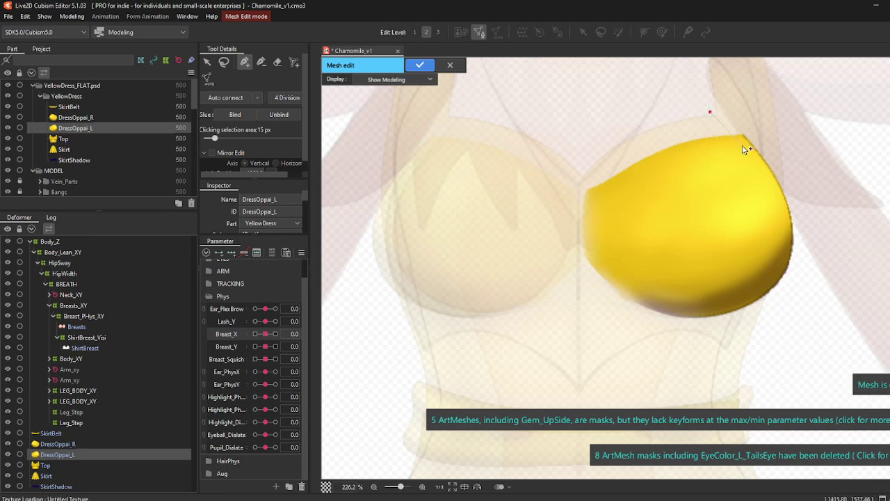
pyautogui.click(762, 170)
pyautogui.click(784, 247)
pyautogui.click(774, 275)
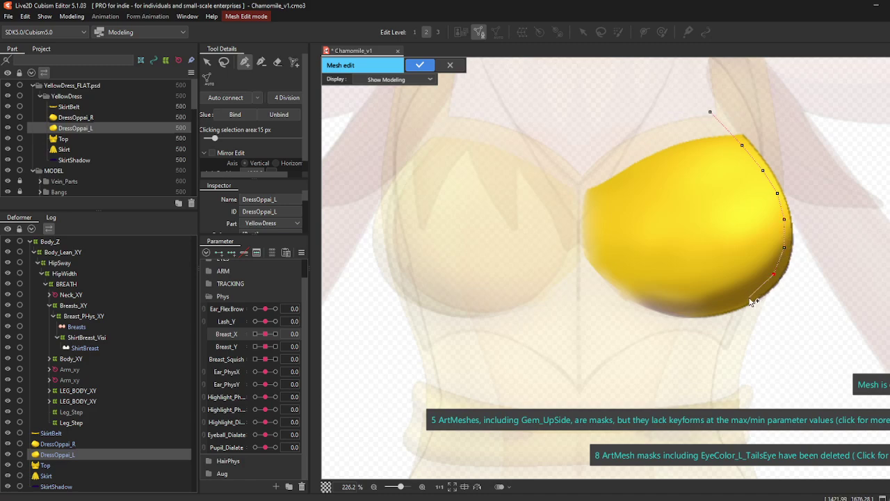
pyautogui.click(748, 298)
pyautogui.click(718, 307)
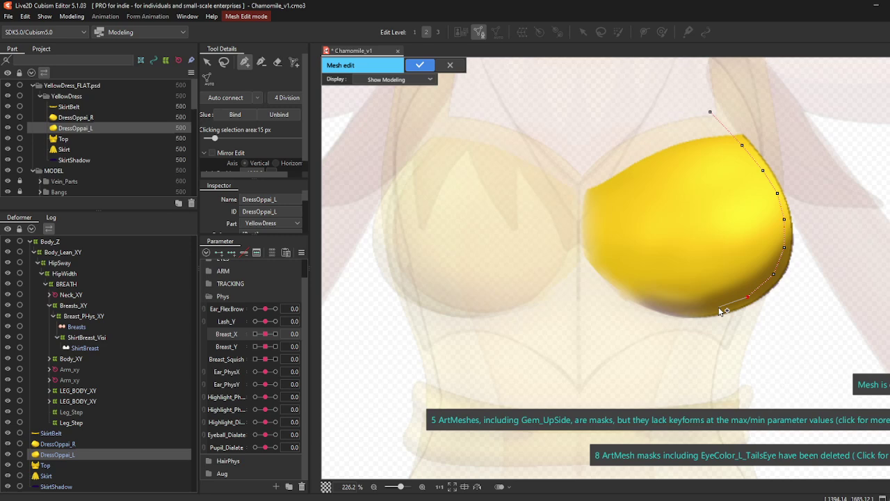
# Step: Continue the inner vertex ring along the underside, cleavage side and upper edge of DressOppai_L, and close it
pyautogui.click(685, 308)
pyautogui.click(592, 226)
pyautogui.click(712, 143)
pyautogui.click(742, 145)
# Step: Place connected mesh vertices just outside the upper edge of DressOppai_L, from its outer tip to the cleavage corner
pyautogui.click(748, 128)
pyautogui.click(714, 127)
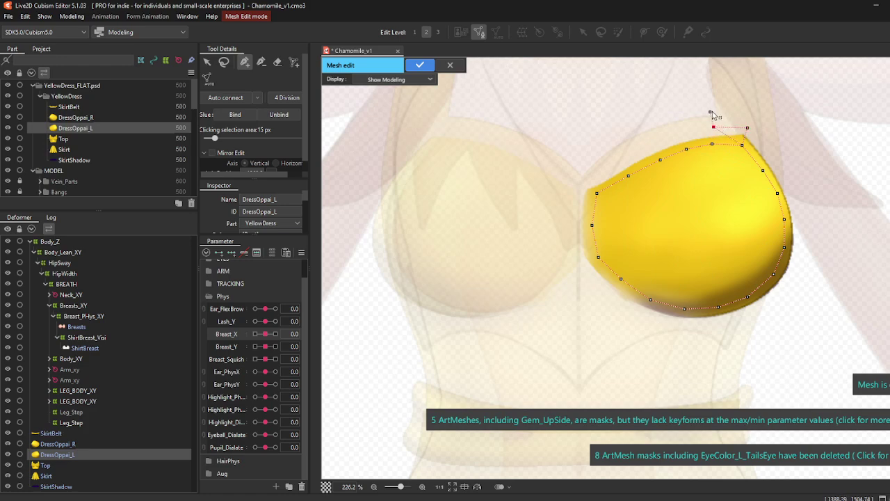
pyautogui.click(683, 132)
pyautogui.click(655, 143)
pyautogui.click(623, 163)
pyautogui.click(600, 171)
pyautogui.click(579, 184)
# Step: Continue the outer vertex ring down the cleavage side and along the underside of DressOppai_L
pyautogui.click(574, 220)
pyautogui.click(578, 259)
pyautogui.click(593, 278)
pyautogui.click(621, 301)
pyautogui.click(644, 314)
pyautogui.click(678, 323)
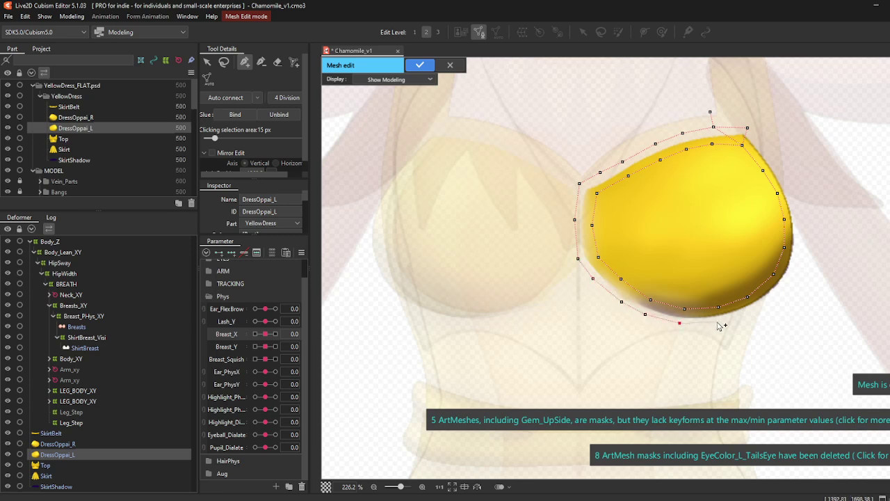
pyautogui.click(717, 322)
# Step: Complete the outer vertex ring up the outer side of DressOppai_L and close it at the upper tip
pyautogui.click(755, 310)
pyautogui.click(789, 285)
pyautogui.click(806, 248)
pyautogui.click(793, 188)
pyautogui.click(781, 162)
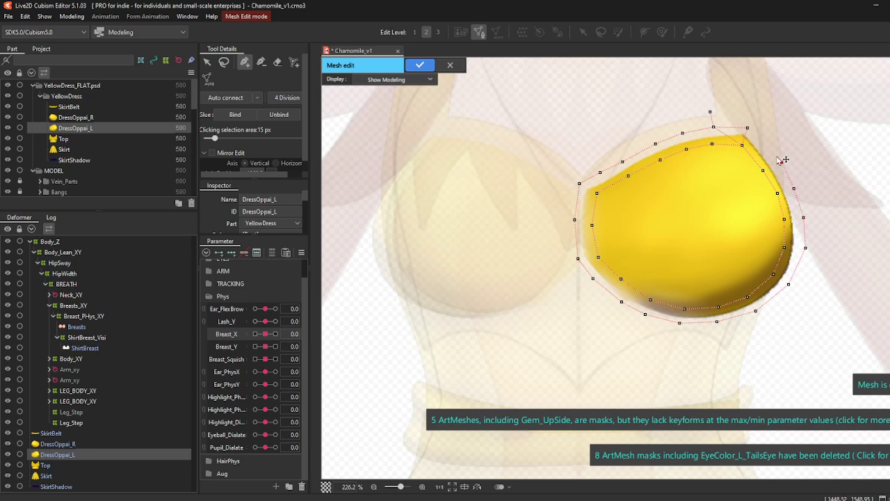
pyautogui.click(750, 129)
pyautogui.click(778, 155)
pyautogui.click(750, 130)
# Step: Place a row of connected vertices inside the lower part of DressOppai_L, from the outer side across to the cleavage side
pyautogui.click(764, 168)
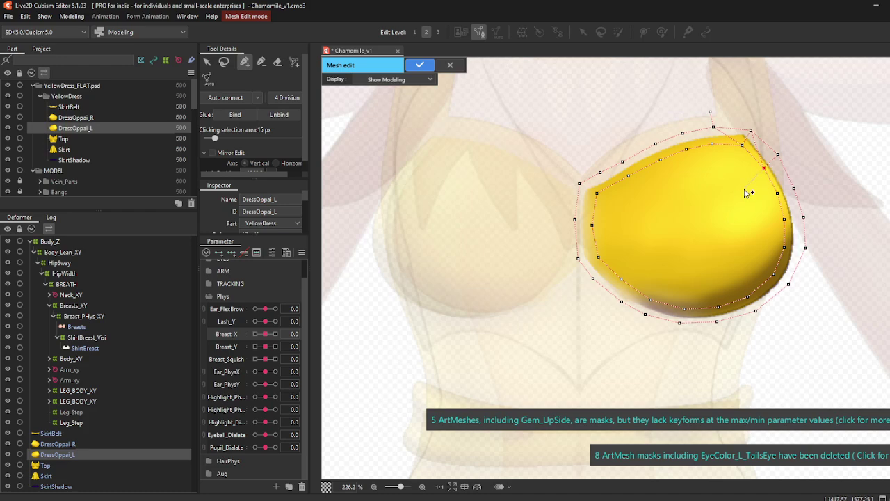
pyautogui.click(778, 193)
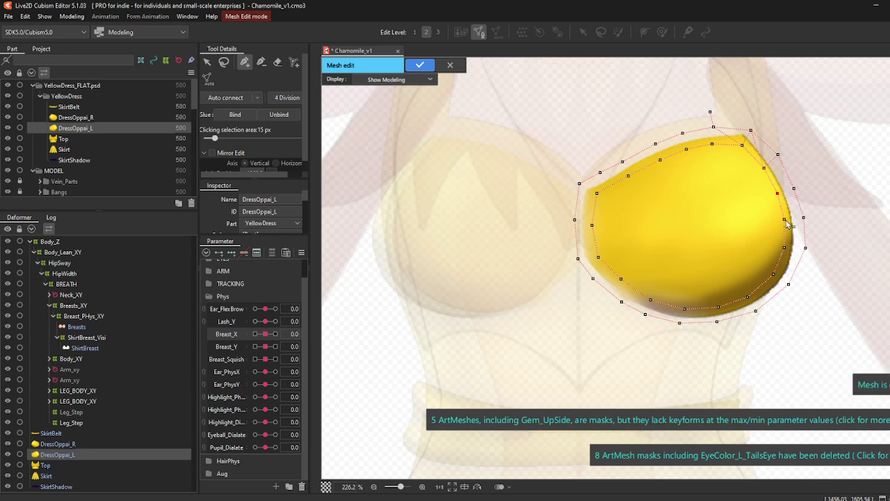
pyautogui.click(785, 220)
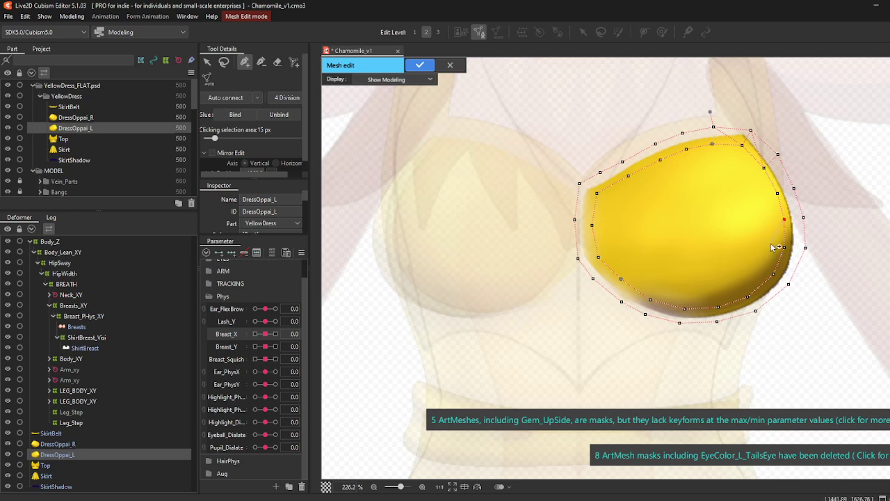
pyautogui.click(763, 251)
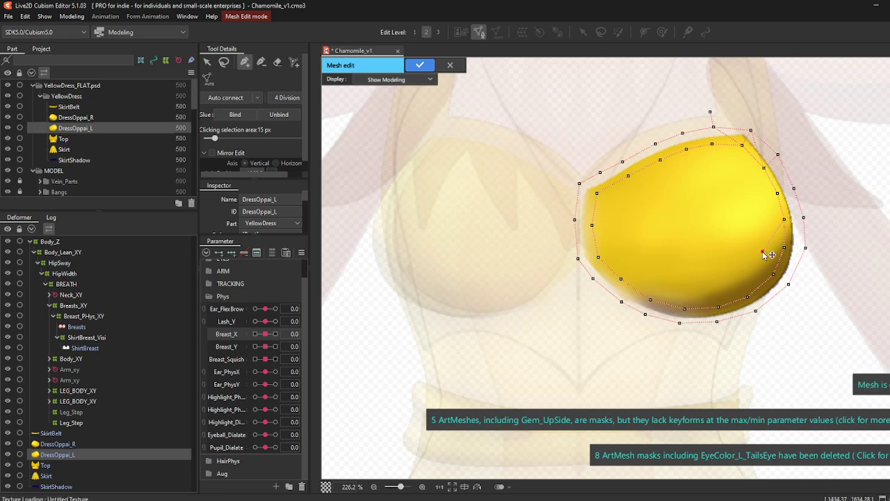
pyautogui.click(732, 276)
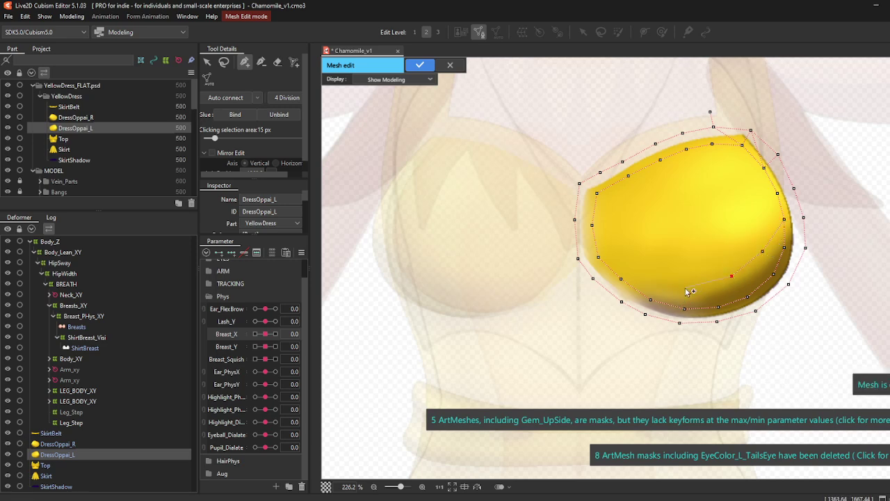
pyautogui.click(653, 286)
pyautogui.click(622, 279)
pyautogui.click(685, 288)
# Step: Draw an interior vertex column from the lower row up to the upper edge, through the outer half of DressOppai_L
pyautogui.click(729, 240)
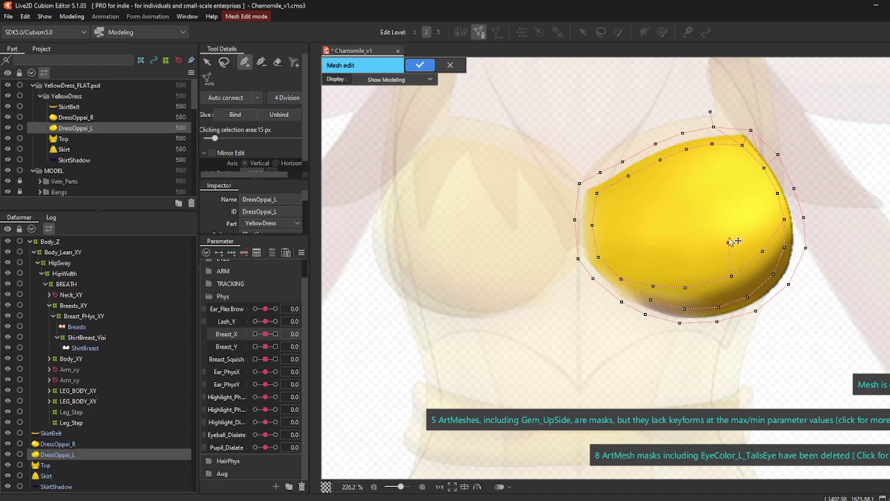
pyautogui.click(711, 201)
pyautogui.click(694, 177)
pyautogui.click(661, 161)
pyautogui.moveTo(695, 177); pyautogui.dragTo(689, 176)
# Step: Draw two more interior vertex columns through the middle of DressOppai_L, between the upper edge and the lower row
pyautogui.click(651, 188)
pyautogui.click(690, 238)
pyautogui.click(690, 256)
pyautogui.click(685, 287)
pyautogui.click(659, 252)
pyautogui.click(649, 217)
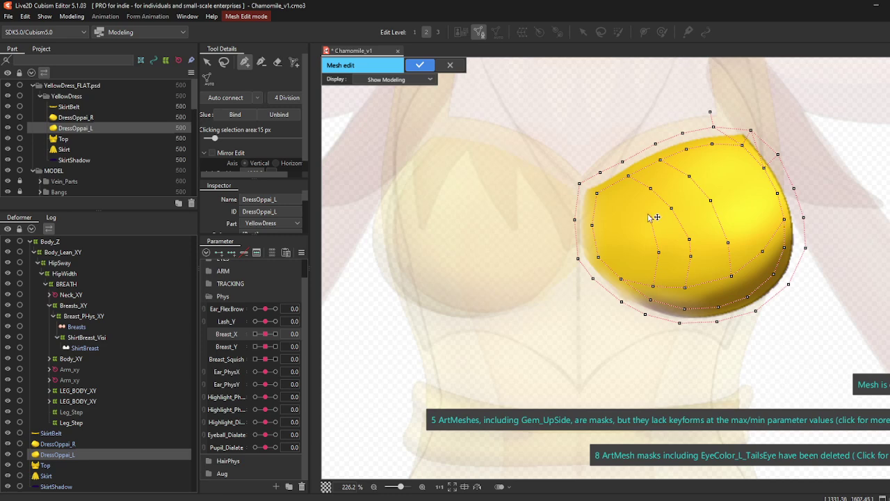
# Step: Add further interior vertex columns near the cleavage side and the outer side of DressOppai_L
pyautogui.click(597, 193)
pyautogui.click(596, 194)
pyautogui.click(611, 212)
pyautogui.click(686, 287)
pyautogui.moveTo(732, 277); pyautogui.dragTo(725, 280)
pyautogui.click(763, 252)
# Step: Connect the upper interior vertices crosswise from the outer tip to the cleavage corner of DressOppai_L
pyautogui.click(687, 149)
pyautogui.click(742, 145)
pyautogui.click(695, 182)
pyautogui.click(629, 196)
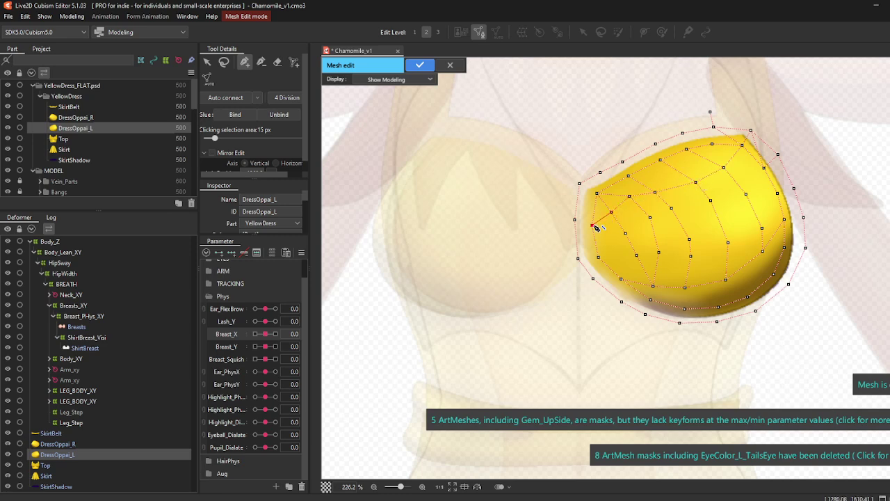
pyautogui.click(597, 192)
pyautogui.click(579, 184)
# Step: Auto-connect all vertices of the DressOppai_L mesh into triangles
pyautogui.click(277, 62)
pyautogui.scroll(-10, 610, 221)
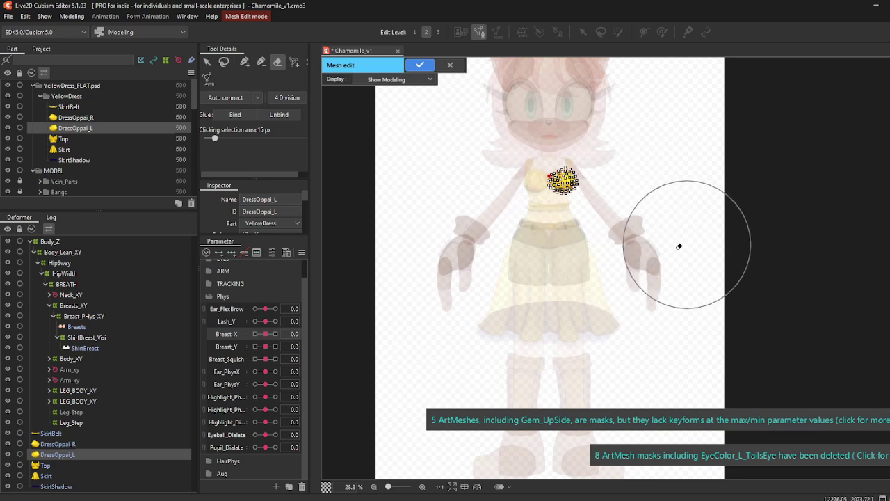
pyautogui.moveTo(679, 246)
pyautogui.mouseDown()
pyautogui.moveTo(665, 274)
pyautogui.moveTo(658, 264)
pyautogui.moveTo(562, 260)
pyautogui.mouseUp()
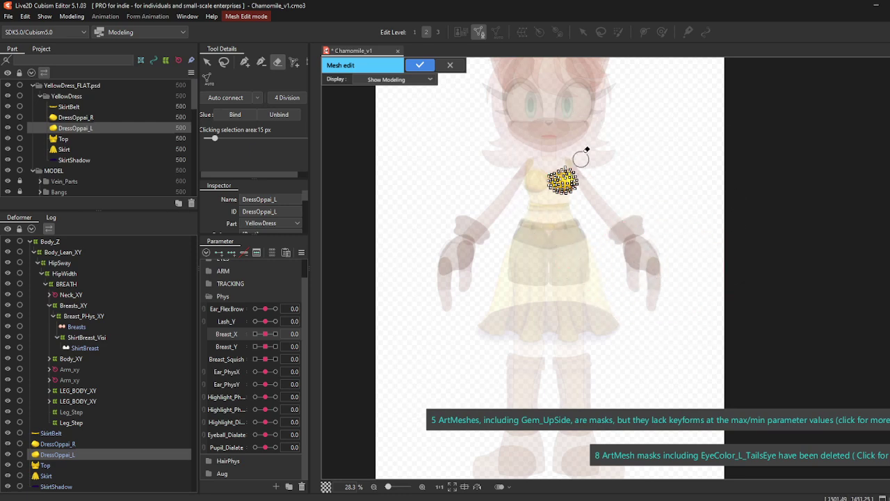
pyautogui.scroll(5, 577, 157)
pyautogui.scroll(3, 576, 157)
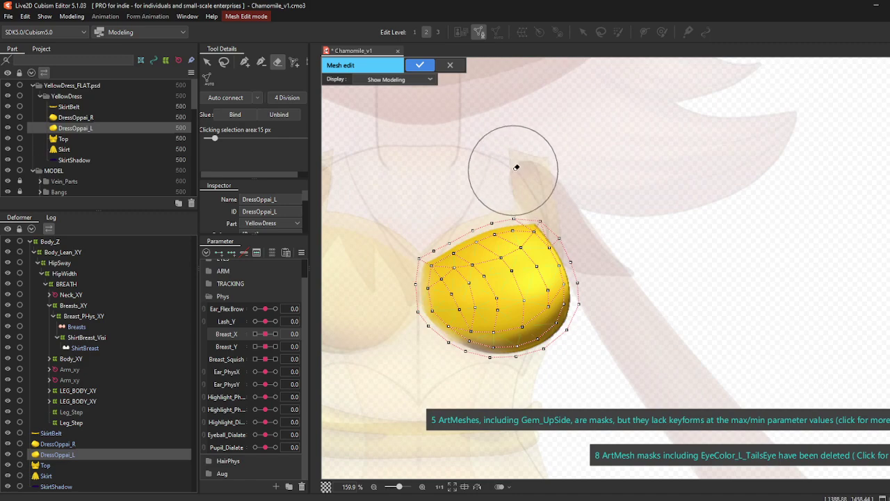
pyautogui.scroll(4, 471, 307)
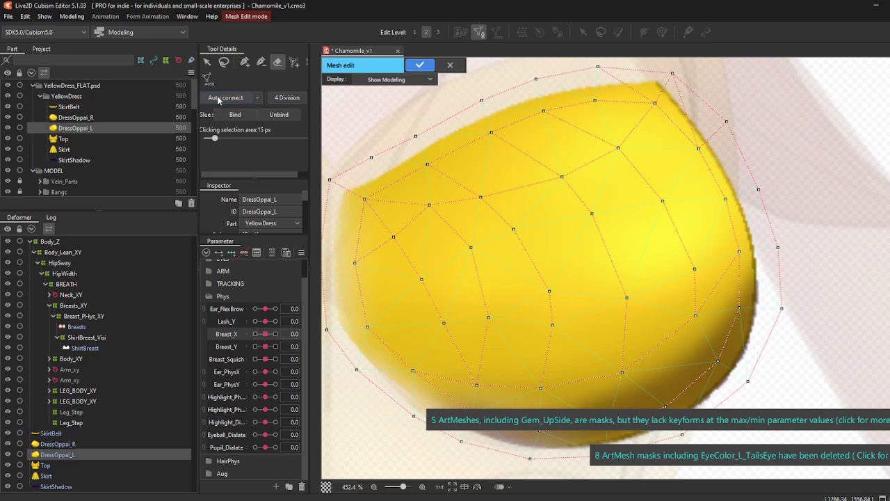
pyautogui.click(245, 62)
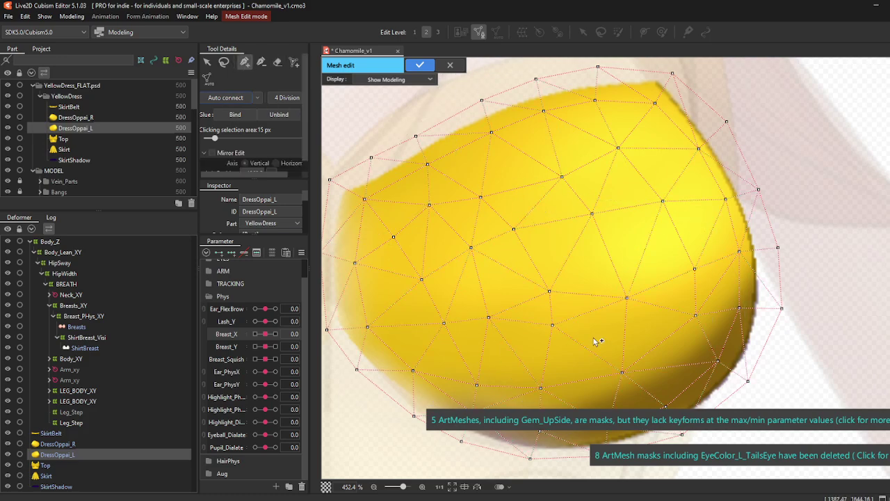
# Step: Reposition interior vertices in the middle and near the cleavage corner of DressOppai_L to even out the triangles
pyautogui.click(550, 299)
pyautogui.scroll(-2, 549, 297)
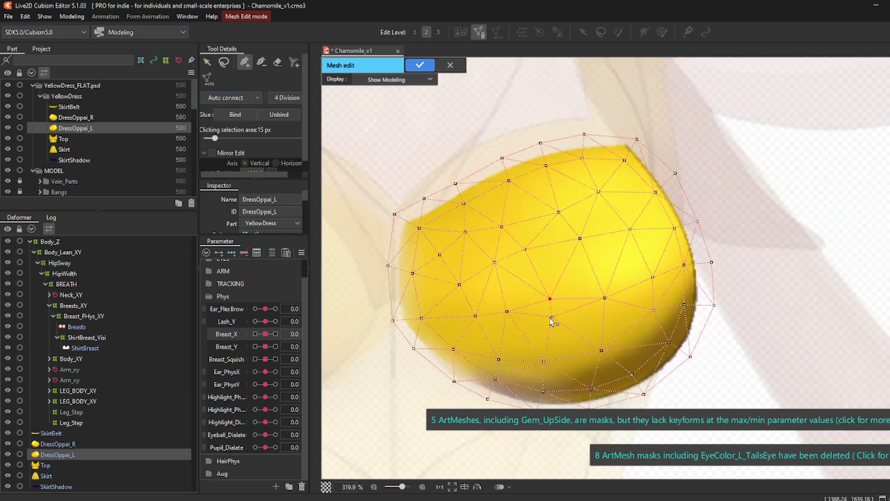
pyautogui.click(553, 327)
pyautogui.moveTo(466, 231); pyautogui.dragTo(441, 259)
# Step: Erase the interior vertices of DressOppai_L with a large eraser, keeping the two outline rings and the lower row
pyautogui.click(277, 62)
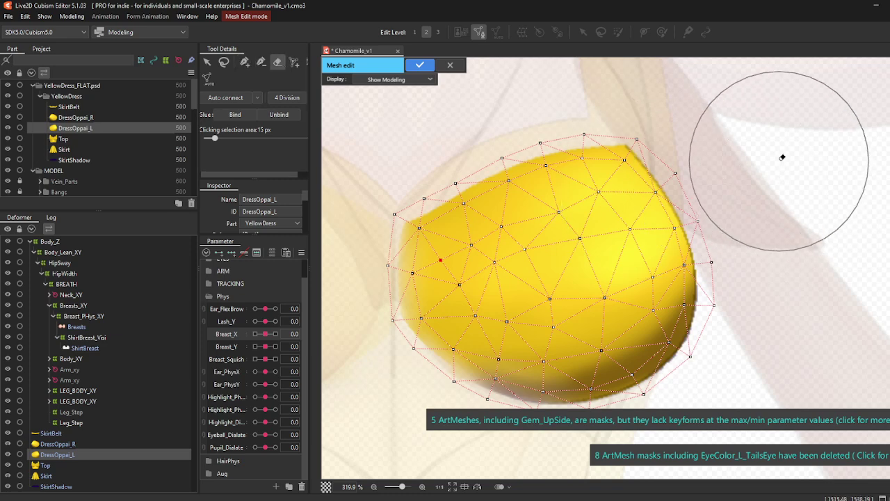
pyautogui.scroll(-3, 735, 166)
pyautogui.moveTo(621, 241)
pyautogui.mouseDown()
pyautogui.moveTo(509, 265)
pyautogui.moveTo(602, 206)
pyautogui.moveTo(612, 216)
pyautogui.moveTo(612, 280)
pyautogui.moveTo(486, 292)
pyautogui.moveTo(445, 267)
pyautogui.mouseUp()
pyautogui.click(244, 61)
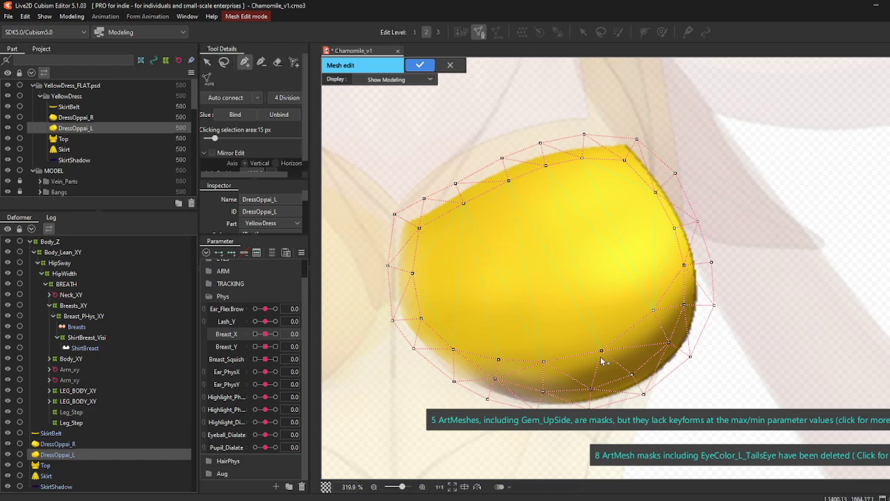
# Step: Try auto-connecting the DressOppai_L mesh without any central vertices, and undo it
pyautogui.click(225, 97)
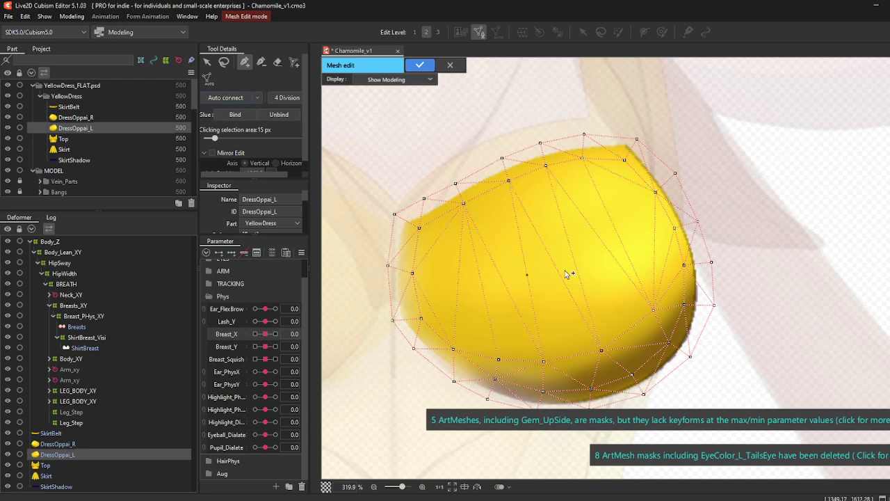
pyautogui.click(207, 62)
pyautogui.moveTo(543, 259); pyautogui.dragTo(565, 281)
pyautogui.click(244, 63)
pyautogui.hotkey('ctrl', 'z')
pyautogui.click(277, 62)
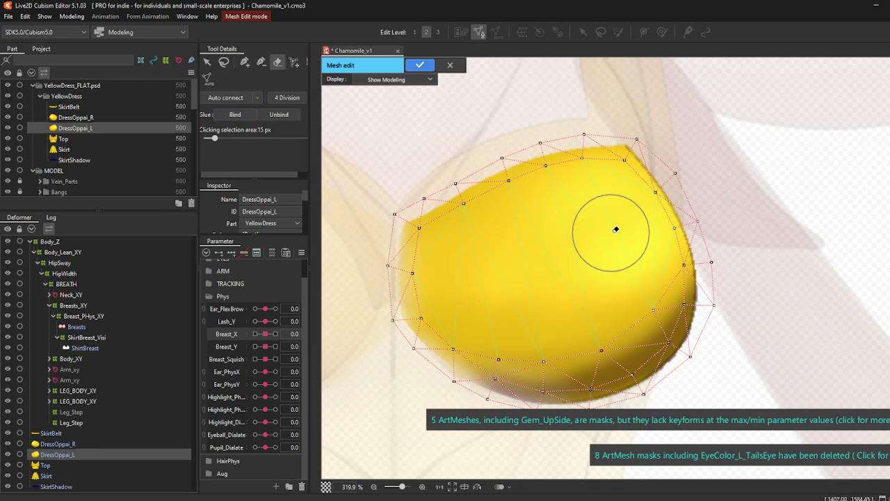
# Step: Place a diagonal line of three vertices across the middle of DressOppai_L, linking the lower cleavage side to the upper outer side
pyautogui.click(244, 64)
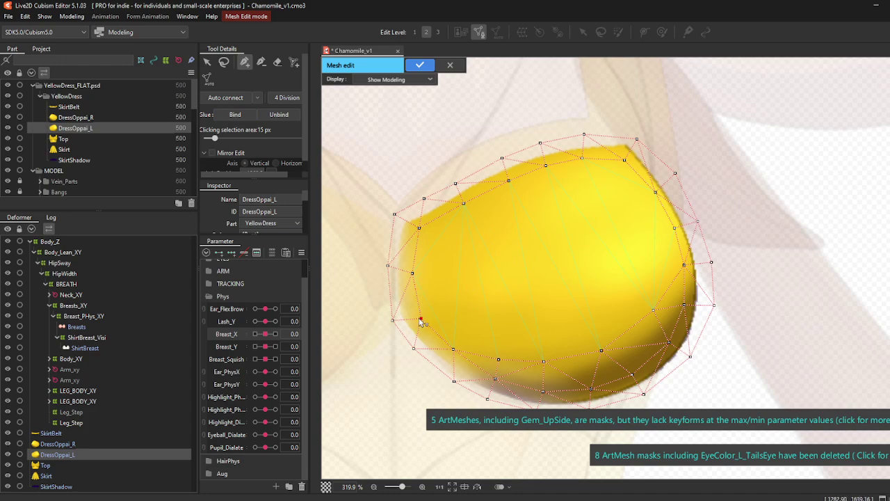
pyautogui.click(495, 306)
pyautogui.click(609, 259)
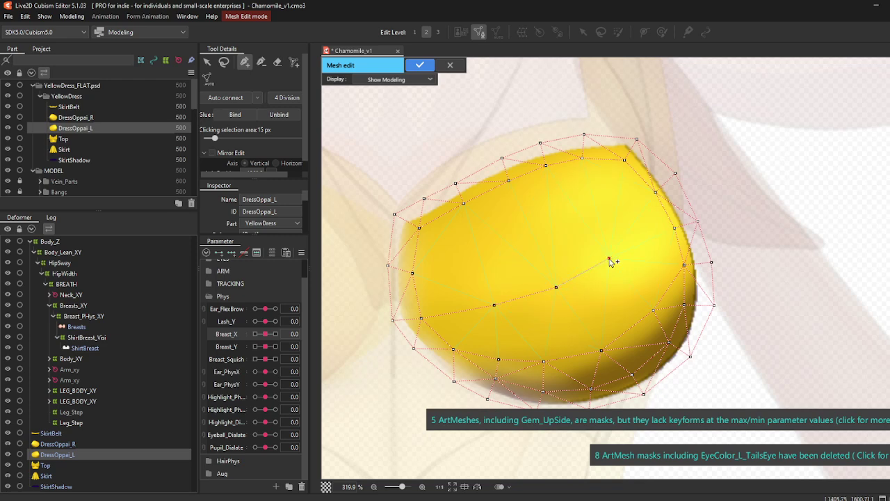
pyautogui.click(669, 218)
# Step: Auto-connect the DressOppai_L mesh around the new diagonal vertices and apply the mesh edit
pyautogui.click(229, 100)
pyautogui.moveTo(556, 288); pyautogui.dragTo(557, 213)
pyautogui.hotkey('ctrl', 'z')
pyautogui.click(431, 70)
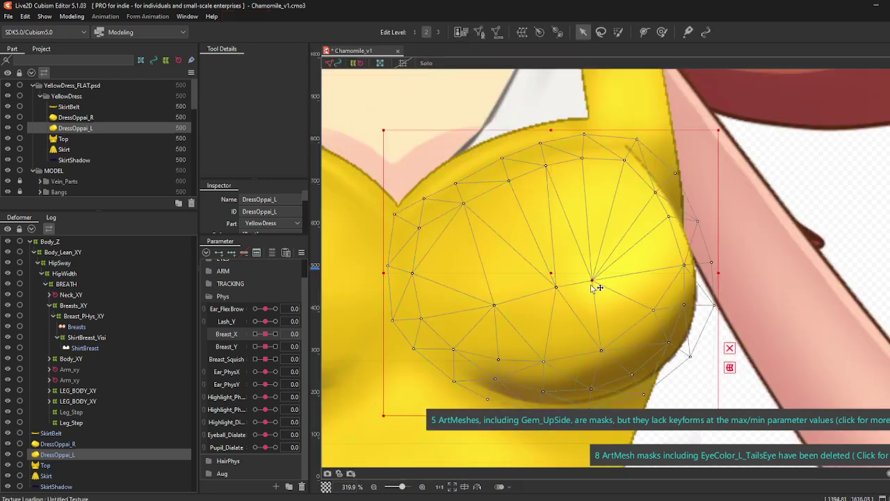
# Step: Test the DressOppai_L mesh by pulling a central and a lower vertex, restoring both to their original positions
pyautogui.moveTo(673, 262); pyautogui.dragTo(610, 258)
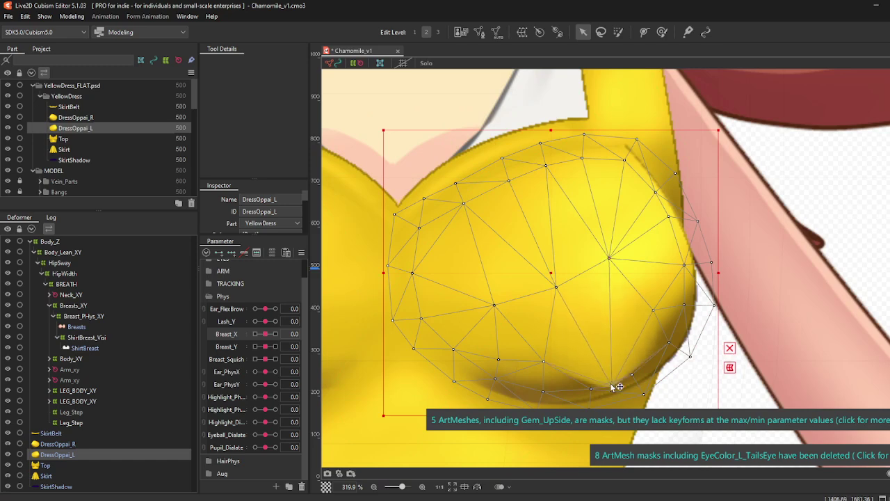
pyautogui.moveTo(591, 319); pyautogui.dragTo(603, 351)
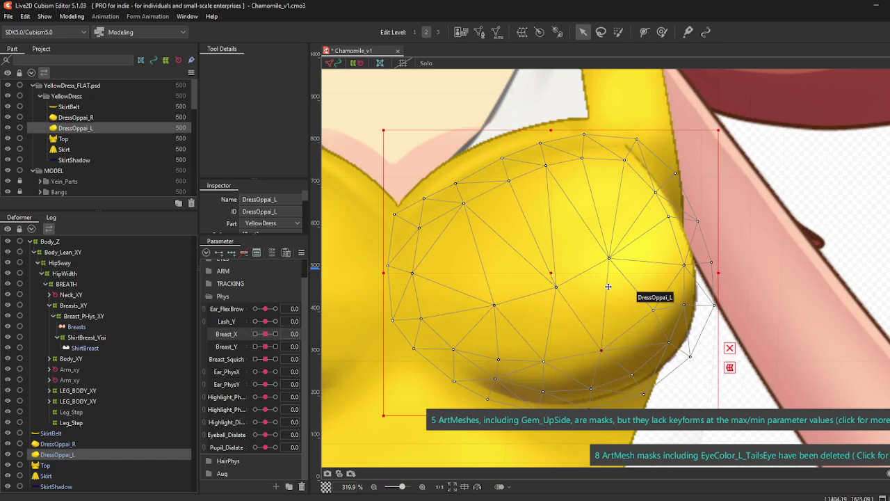
pyautogui.scroll(-6, 614, 265)
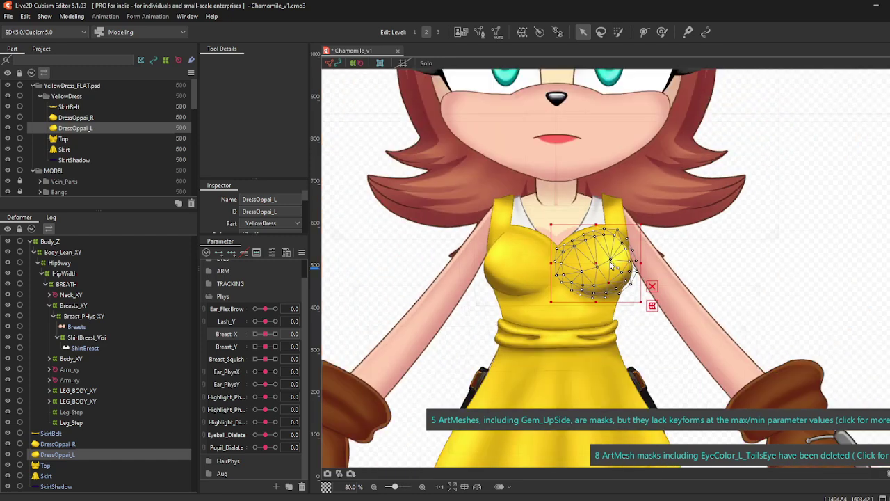
pyautogui.scroll(4, 570, 278)
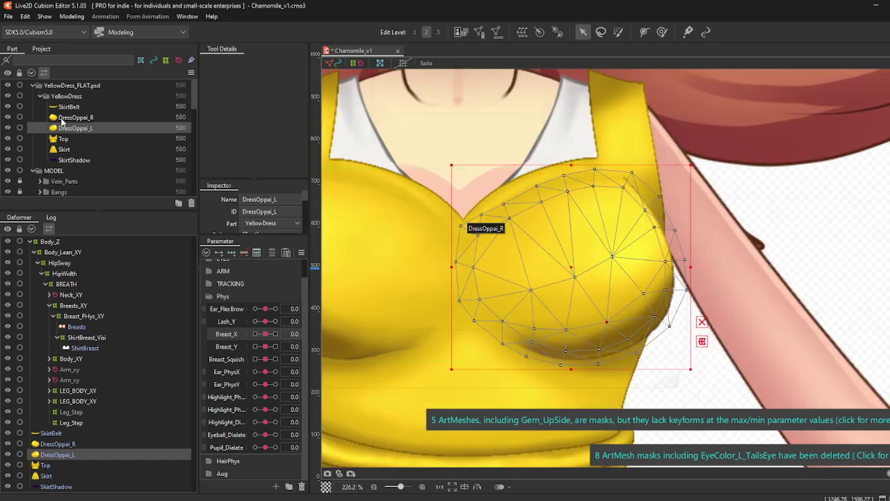
# Step: Compare DressOppai_R with the newly meshed DressOppai_L by selecting them alternately
pyautogui.click(64, 118)
pyautogui.click(76, 127)
pyautogui.scroll(-2, 512, 201)
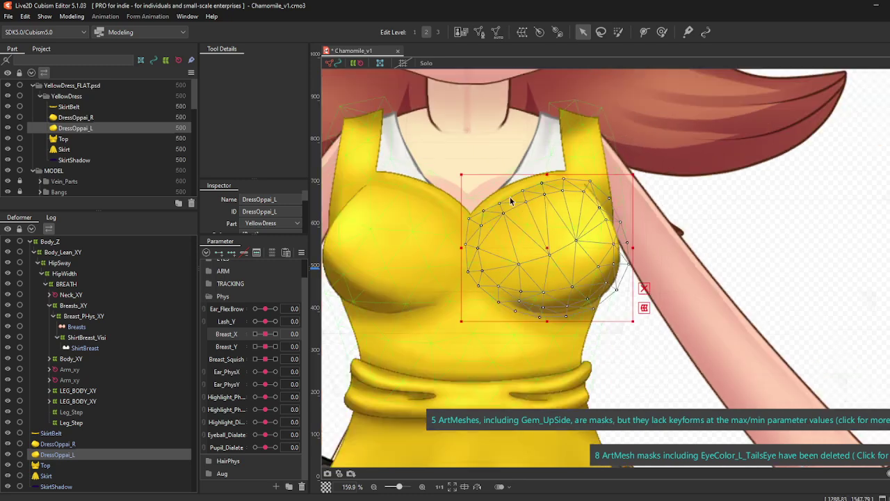
pyautogui.scroll(-2, 637, 222)
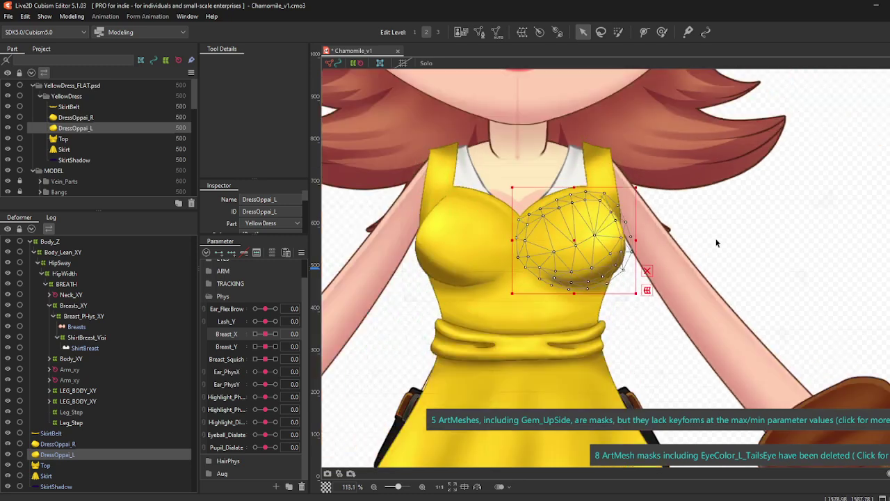
pyautogui.click(77, 117)
pyautogui.click(73, 128)
pyautogui.scroll(2, 438, 256)
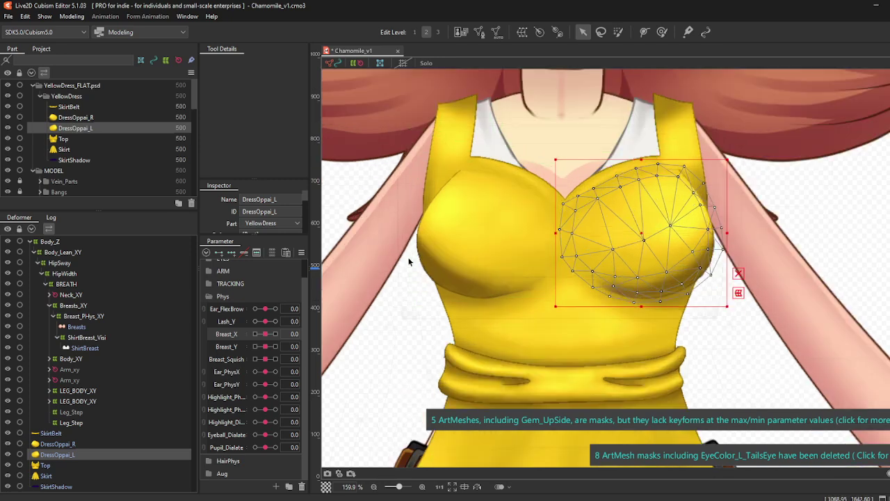
# Step: Reflect the DressOppai_R ArtMesh horizontally
pyautogui.click(79, 119)
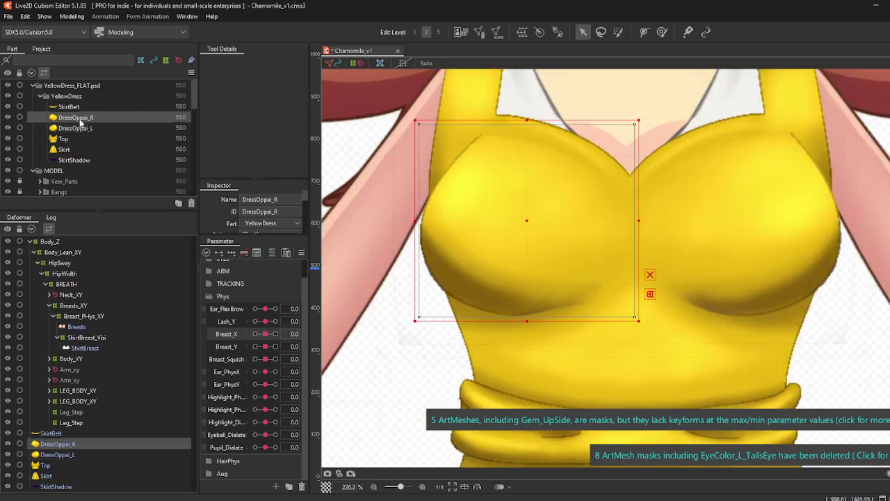
pyautogui.click(72, 16)
pyautogui.moveTo(87, 104)
pyautogui.click(185, 103)
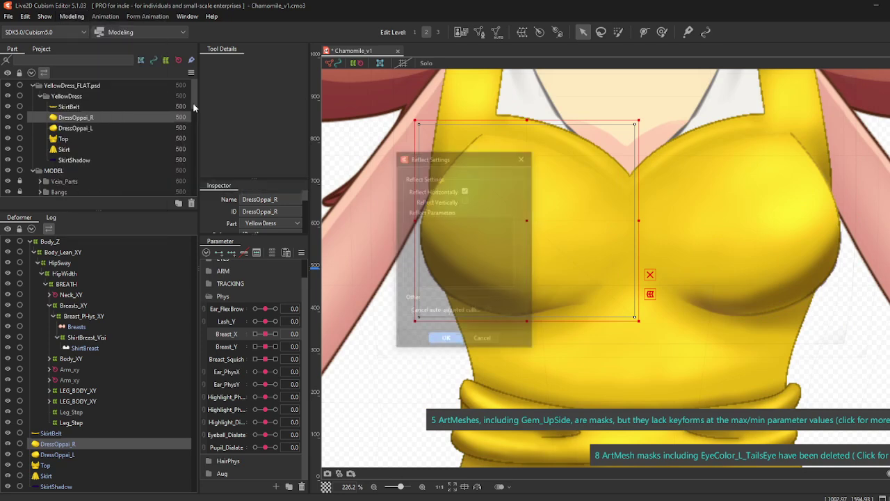
pyautogui.click(452, 342)
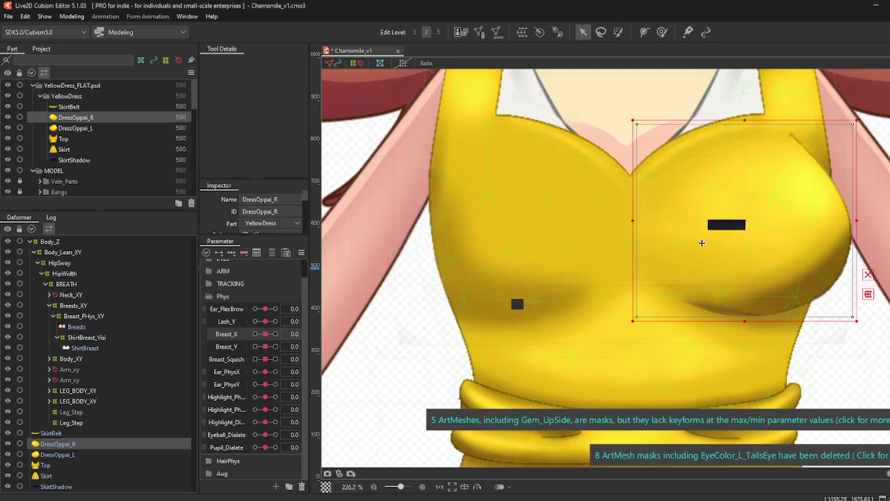
# Step: Move the reflected DressOppai_R over DressOppai_L, nudge it sideways and toggle its visibility to compare their alignment
pyautogui.moveTo(745, 226); pyautogui.dragTo(739, 226)
pyautogui.press('Right')
pyautogui.press('Right')
pyautogui.press('Right')
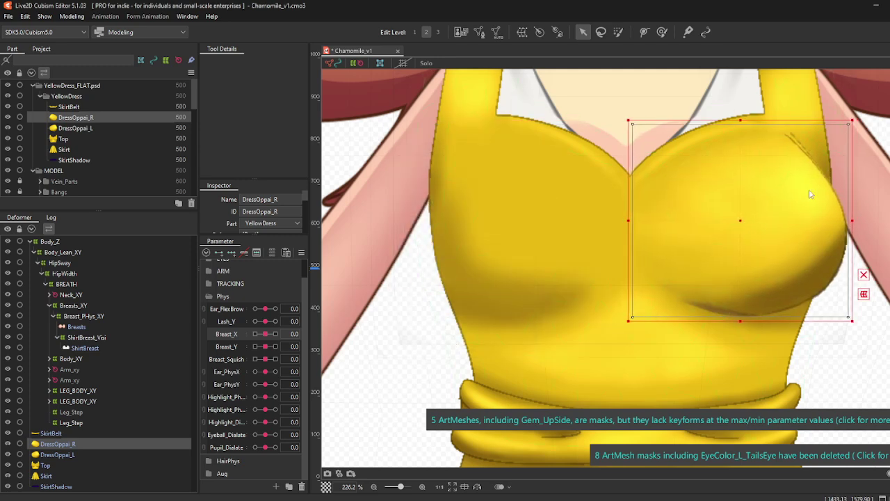
pyautogui.click(8, 117)
pyautogui.click(7, 117)
pyautogui.click(8, 117)
pyautogui.click(8, 117)
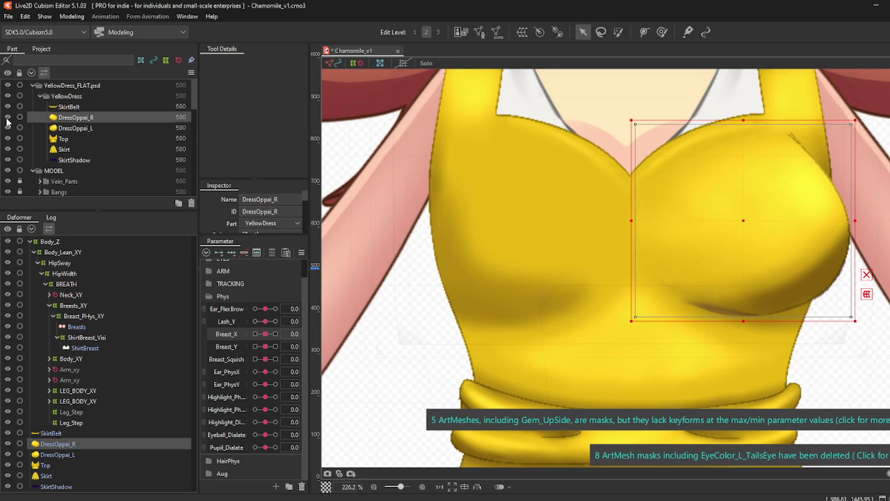
# Step: Nudge the reflected DressOppai_R back toward the cleavage, recheck the overlap by toggling its visibility, and select DressOppai_L
pyautogui.press('Left')
pyautogui.press('Left')
pyautogui.press('Left')
pyautogui.press('Left')
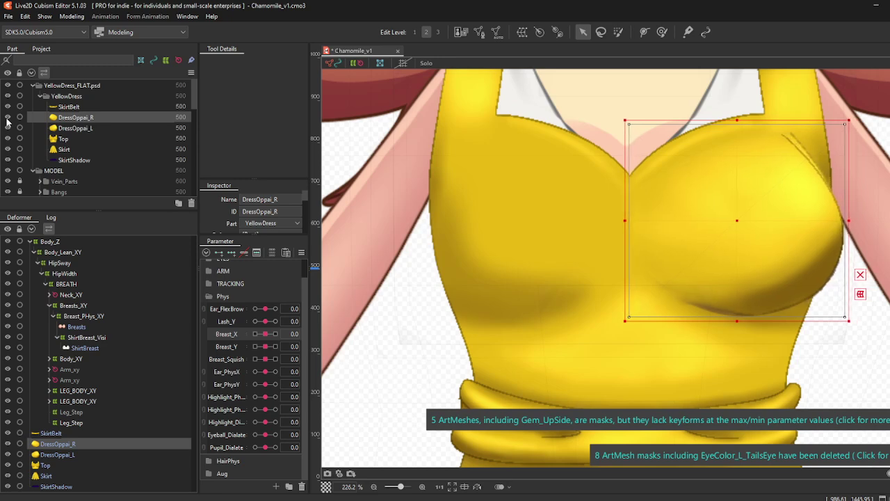
pyautogui.click(7, 118)
pyautogui.click(7, 117)
pyautogui.click(88, 132)
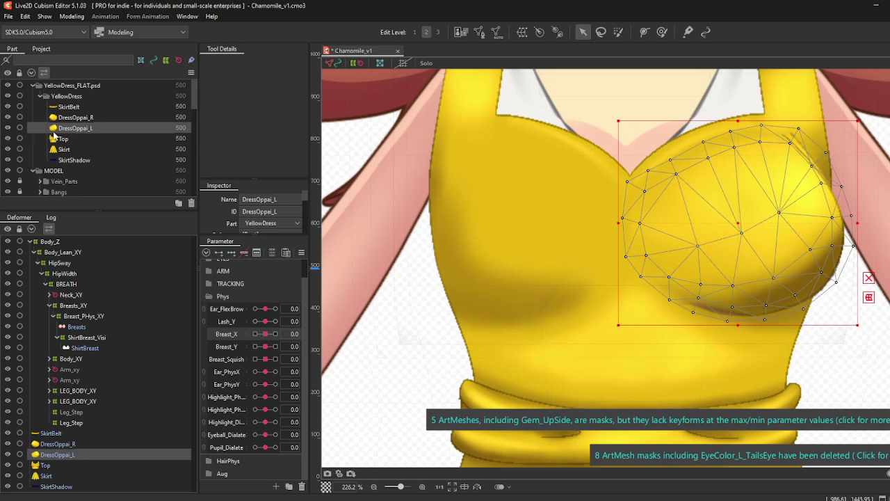
# Step: Copy the entire mesh of the DressOppai_L ArtMesh in mesh editing and close the mesh edit
pyautogui.click(477, 32)
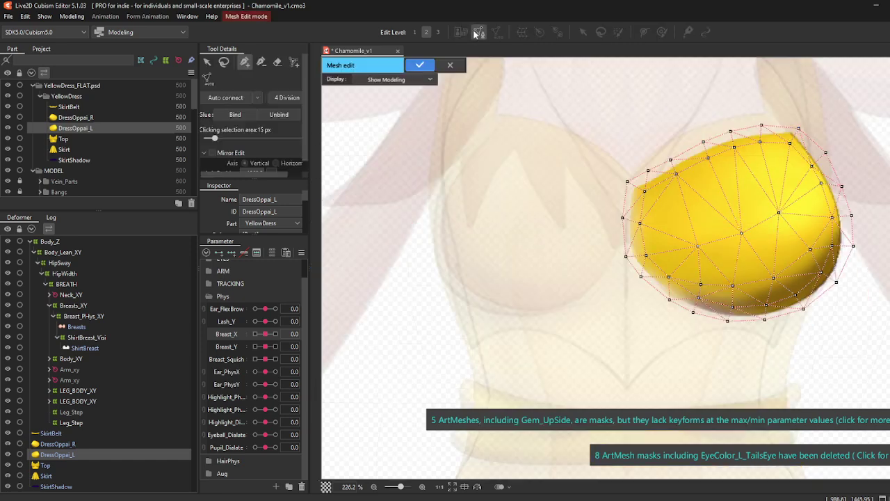
pyautogui.click(206, 63)
pyautogui.hotkey('ctrl', 'a')
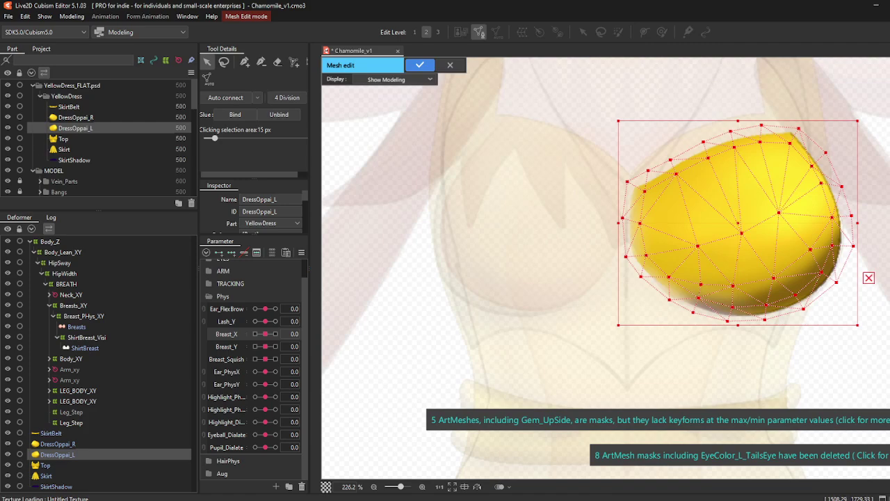
pyautogui.click(25, 16)
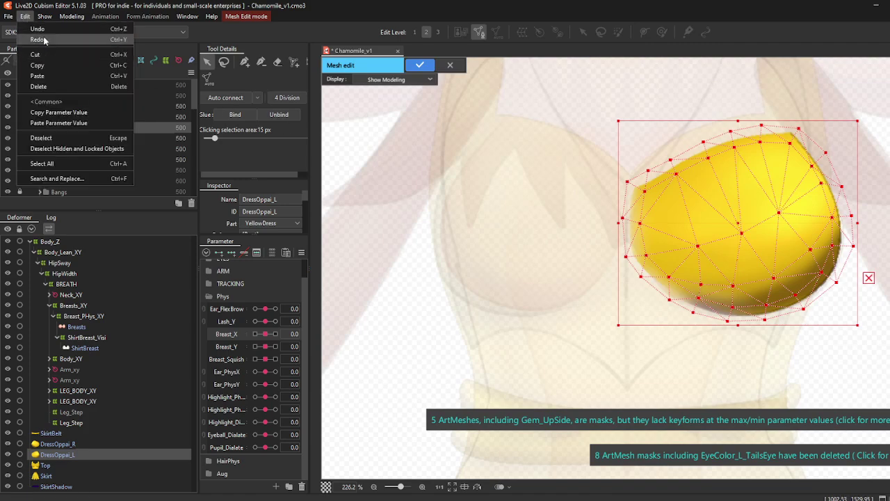
pyautogui.click(43, 70)
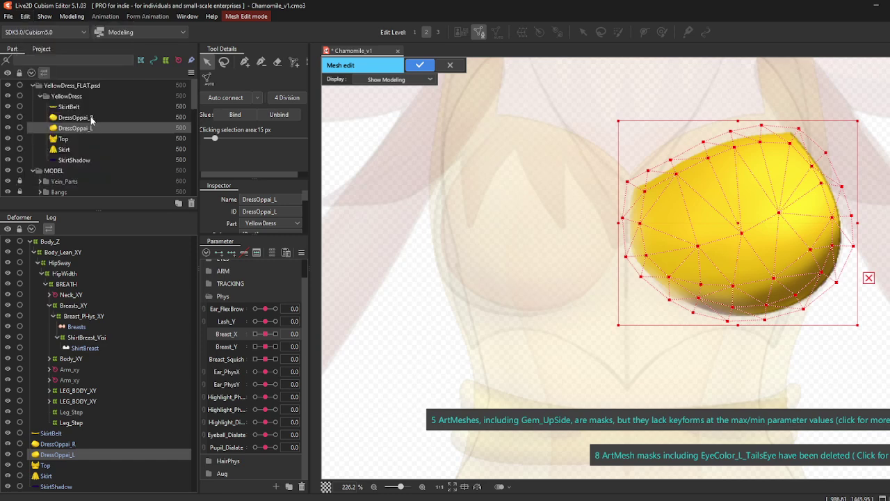
pyautogui.click(420, 65)
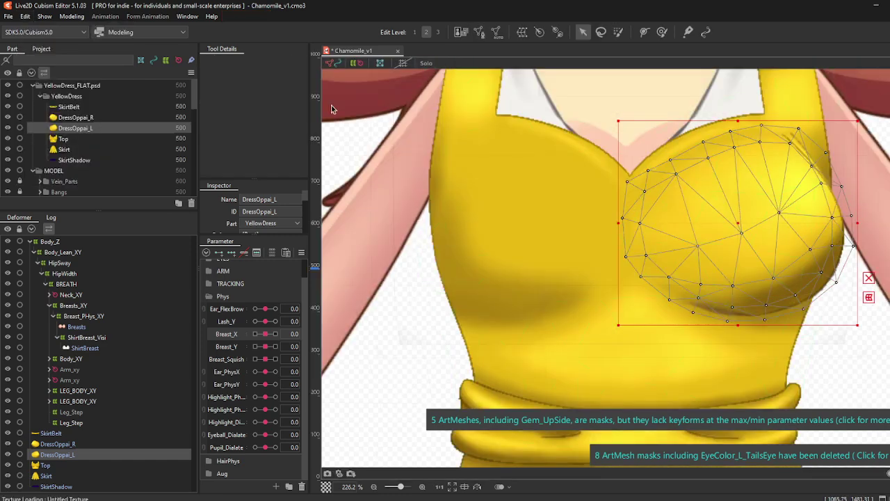
# Step: Erase the existing mesh of DressOppai_R in mesh editing and paste the copied DressOppai_L mesh in its place
pyautogui.click(76, 117)
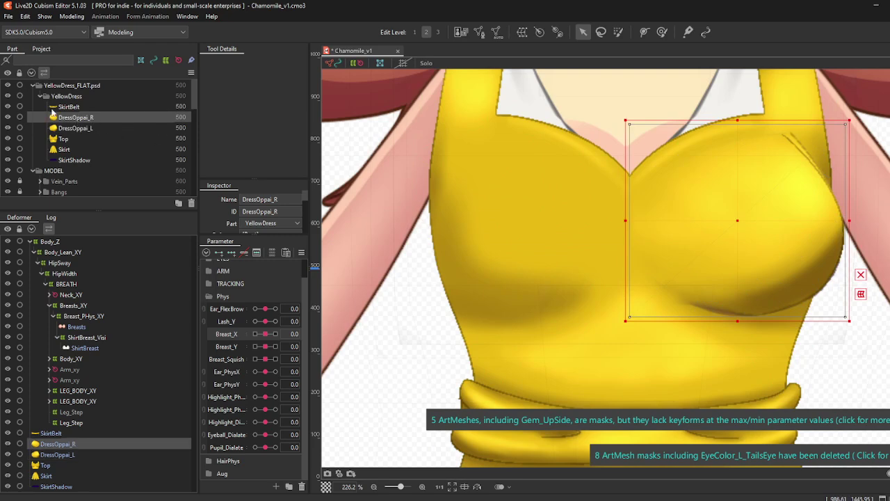
pyautogui.click(479, 32)
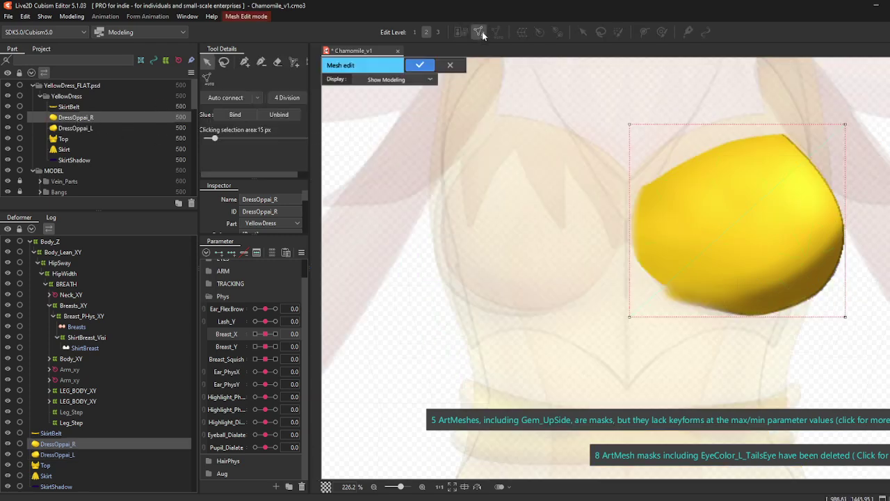
pyautogui.click(276, 61)
pyautogui.moveTo(471, 130)
pyautogui.mouseDown()
pyautogui.moveTo(563, 153)
pyautogui.moveTo(655, 126)
pyautogui.moveTo(791, 127)
pyautogui.moveTo(830, 140)
pyautogui.moveTo(854, 236)
pyautogui.moveTo(850, 306)
pyautogui.moveTo(618, 313)
pyautogui.mouseUp()
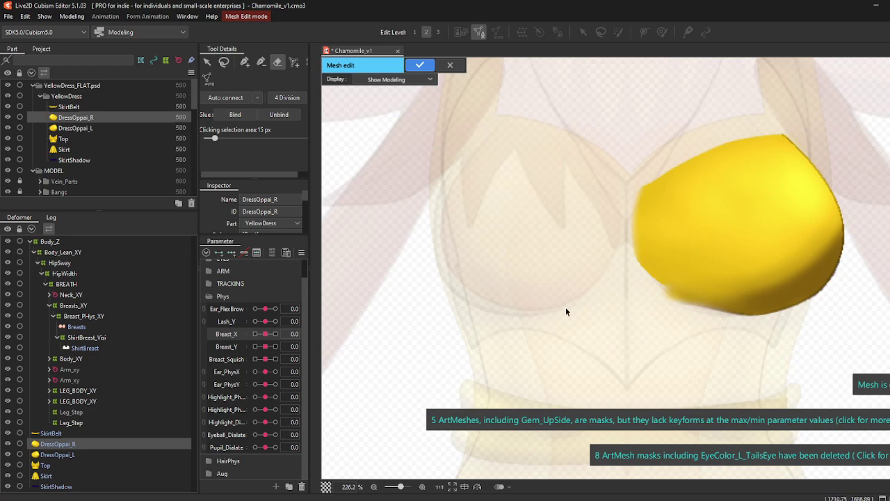
pyautogui.hotkey('ctrl', 'z')
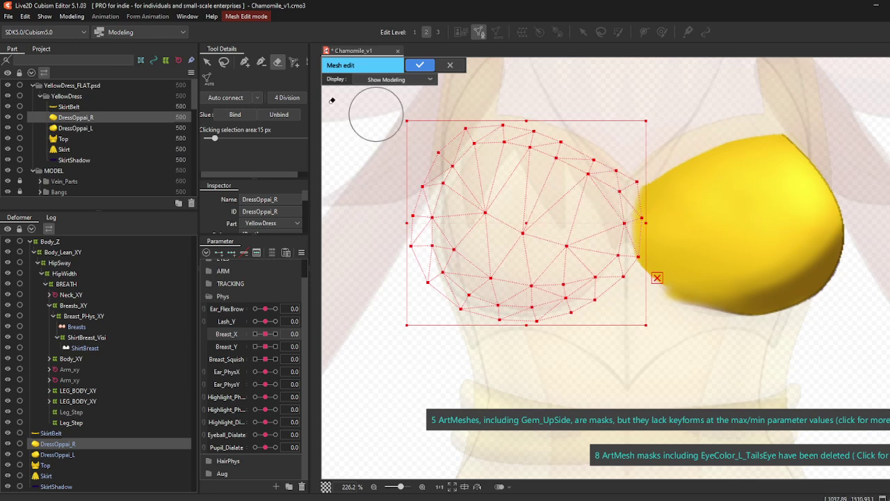
# Step: Flip the pasted mesh horizontally across DressOppai_R, stretch it to cover the artwork and apply the mesh edit
pyautogui.click(207, 62)
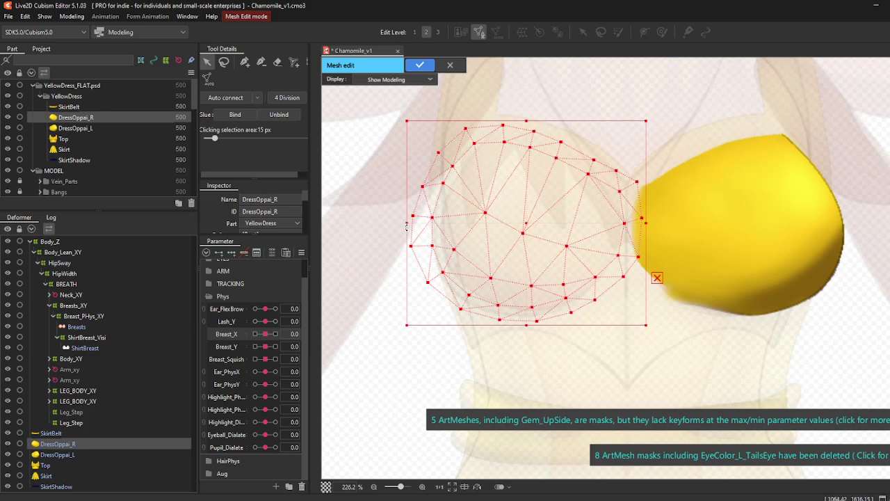
pyautogui.moveTo(407, 223); pyautogui.dragTo(856, 263)
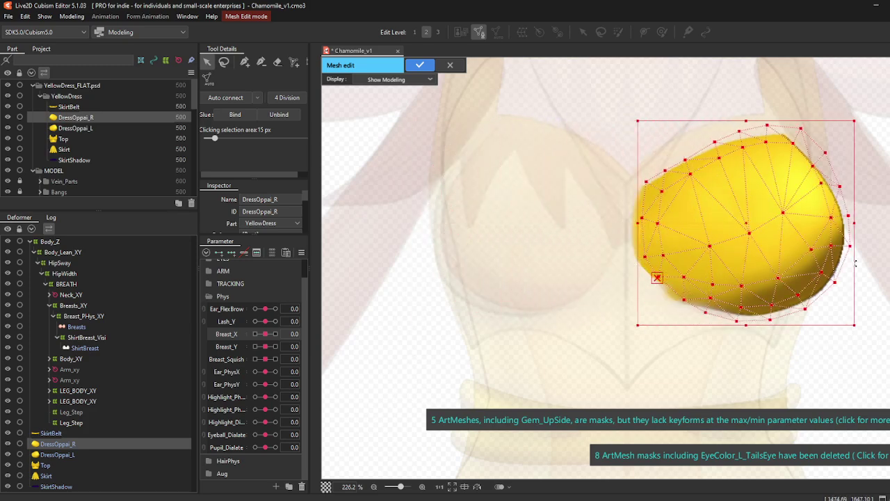
pyautogui.moveTo(637, 222); pyautogui.dragTo(617, 229)
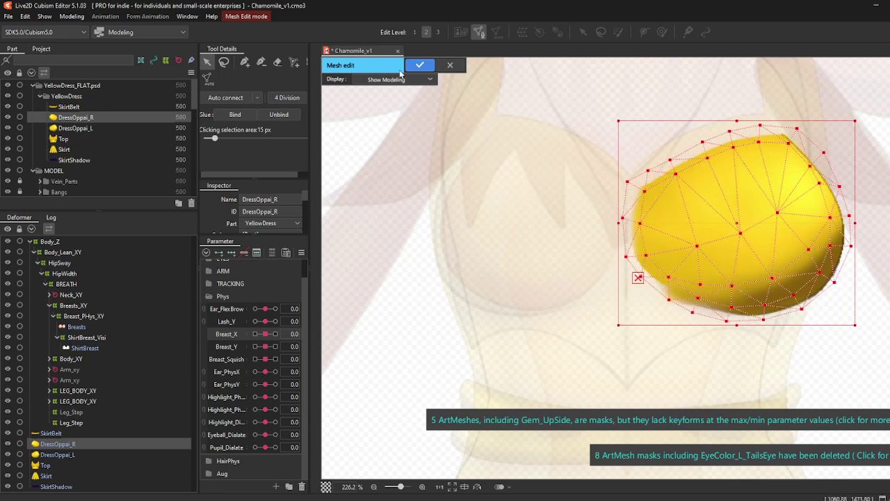
pyautogui.click(419, 65)
# Step: Compare the DressOppai_R mesh with the DressOppai_L mesh by selecting the two ArtMeshes alternately
pyautogui.click(95, 118)
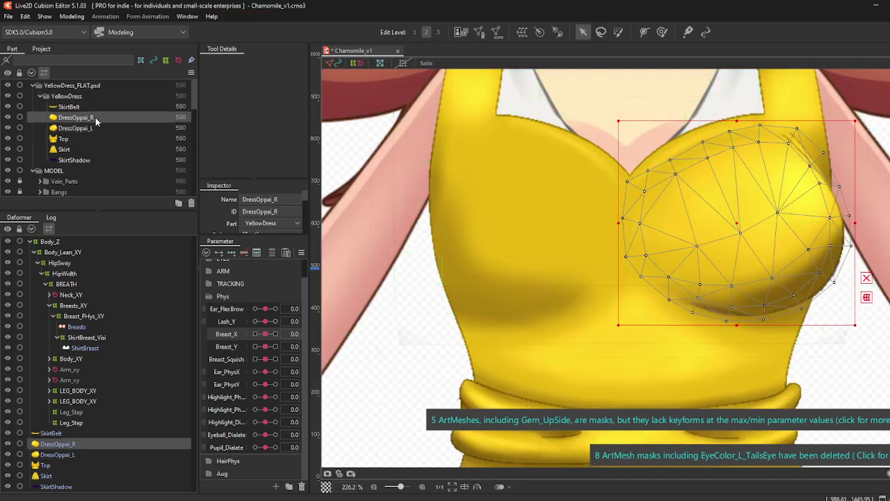
pyautogui.click(84, 129)
pyautogui.click(87, 118)
pyautogui.click(86, 128)
pyautogui.click(87, 118)
pyautogui.click(86, 127)
pyautogui.click(88, 119)
# Step: Reflect DressOppai_R horizontally and move it back to its own side of the chest, beside the neckline centre
pyautogui.click(71, 16)
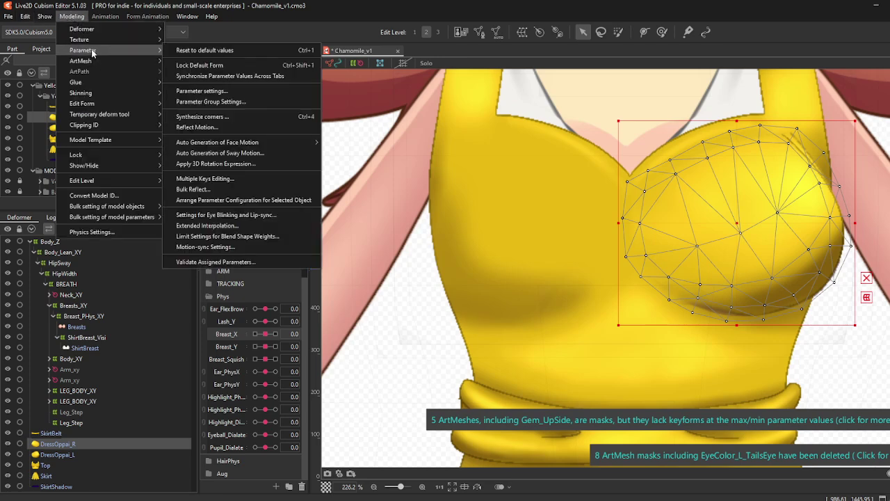
pyautogui.moveTo(88, 33)
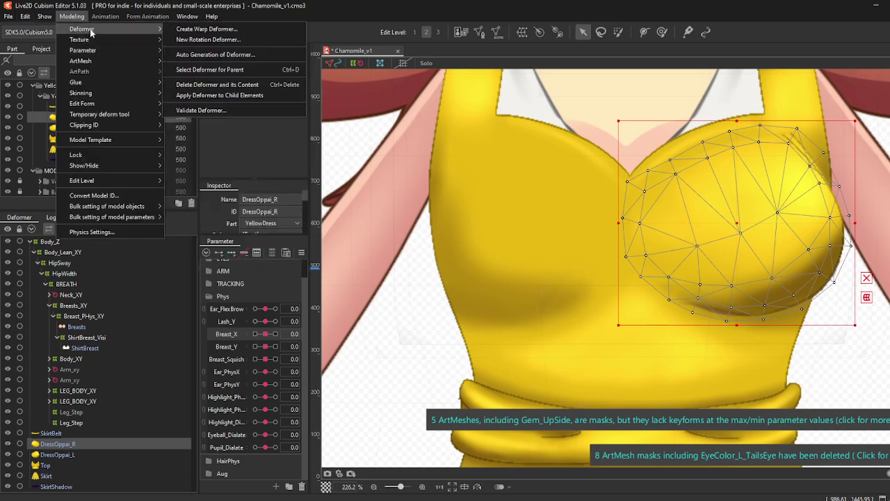
pyautogui.moveTo(98, 104)
pyautogui.click(200, 112)
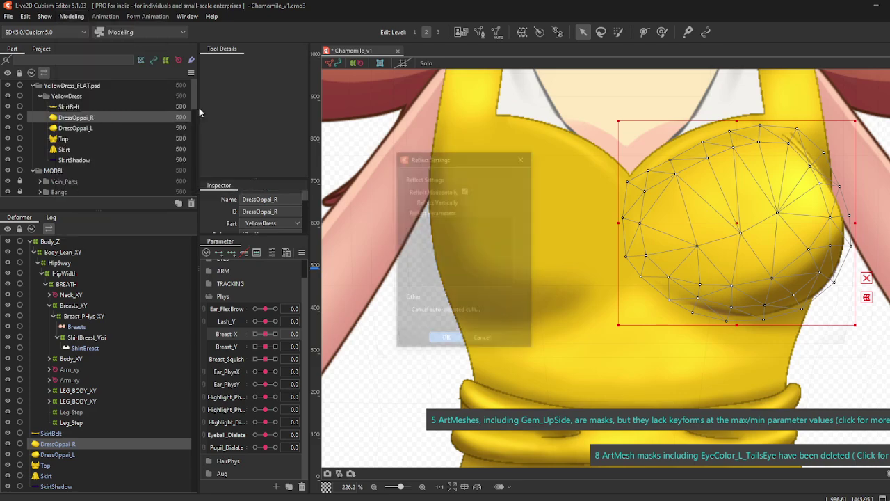
pyautogui.click(447, 340)
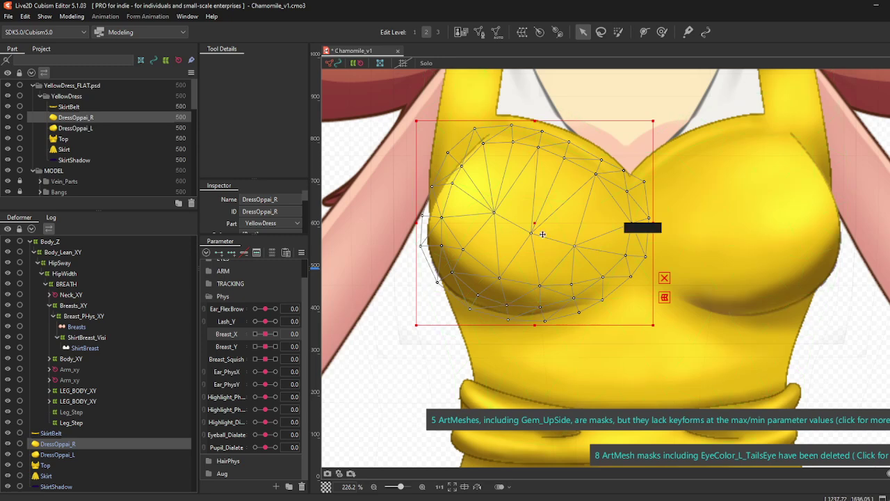
pyautogui.moveTo(532, 225); pyautogui.dragTo(509, 231)
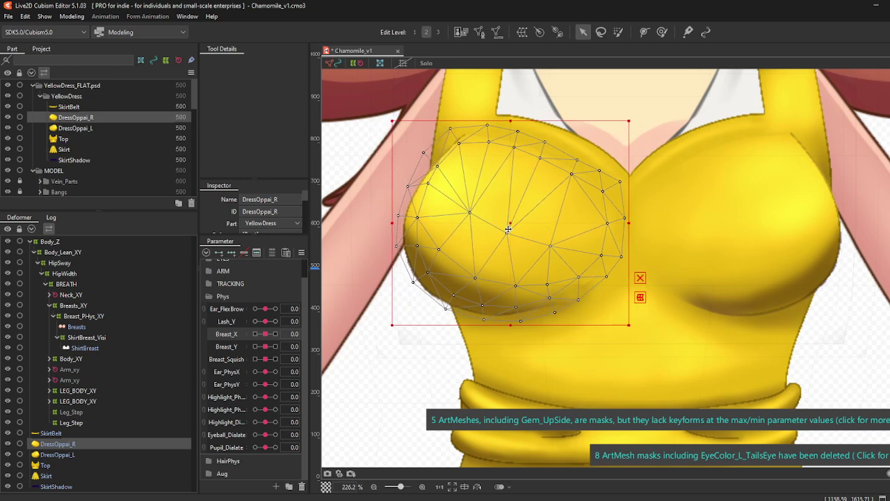
# Step: Check the symmetry of the two chest ArtMeshes on the whole dress by selecting DressOppai_R and DressOppai_L in turn
pyautogui.click(109, 128)
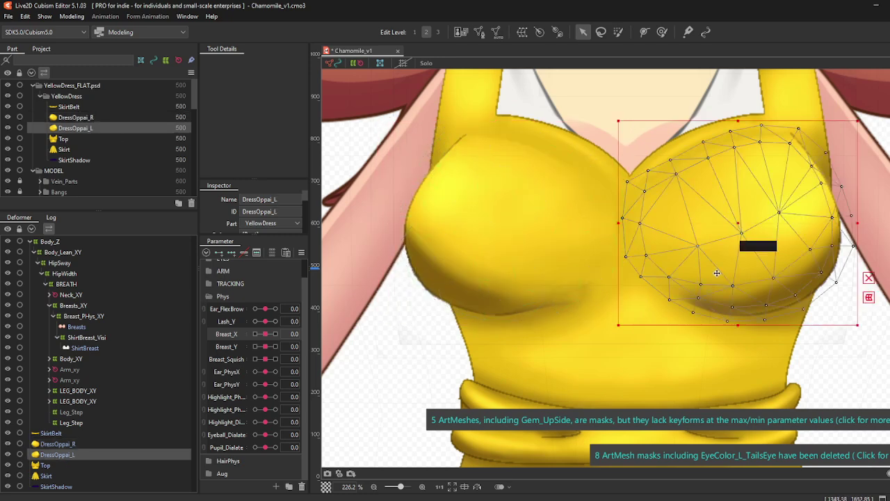
pyautogui.scroll(-5, 753, 284)
pyautogui.click(753, 284)
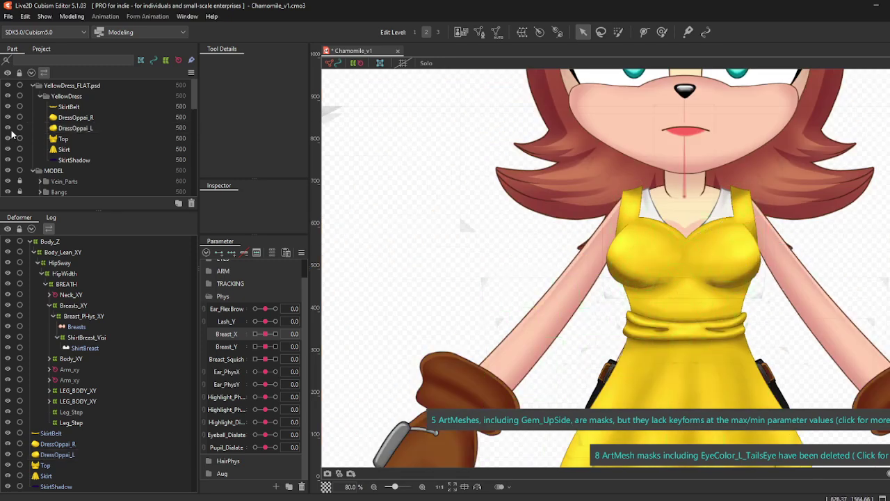
pyautogui.click(91, 119)
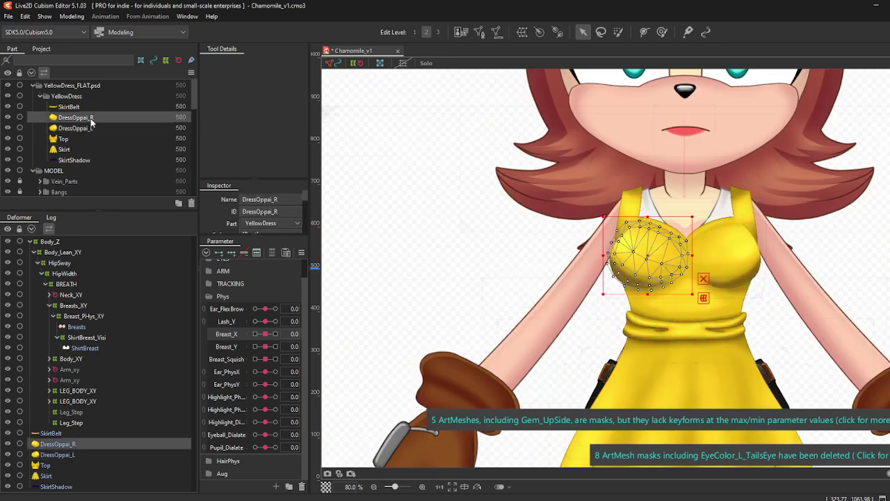
pyautogui.click(75, 129)
pyautogui.click(82, 118)
pyautogui.click(78, 128)
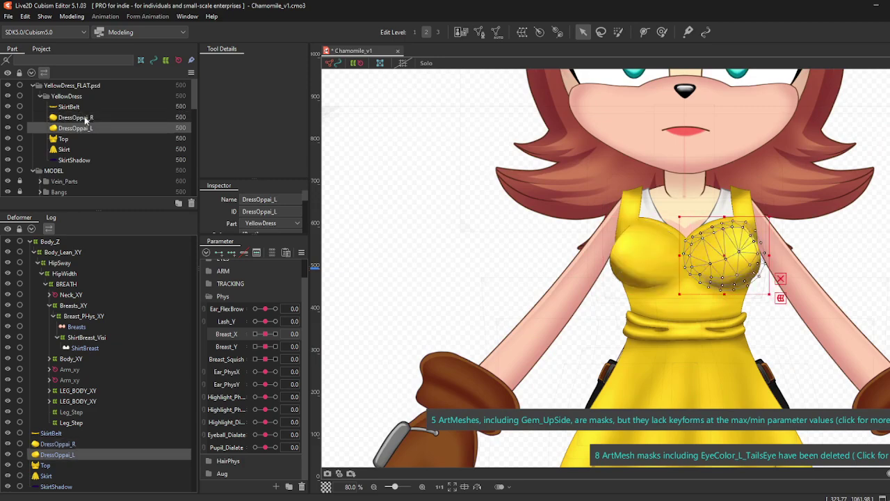
pyautogui.click(76, 118)
pyautogui.click(70, 130)
pyautogui.click(83, 119)
pyautogui.click(77, 129)
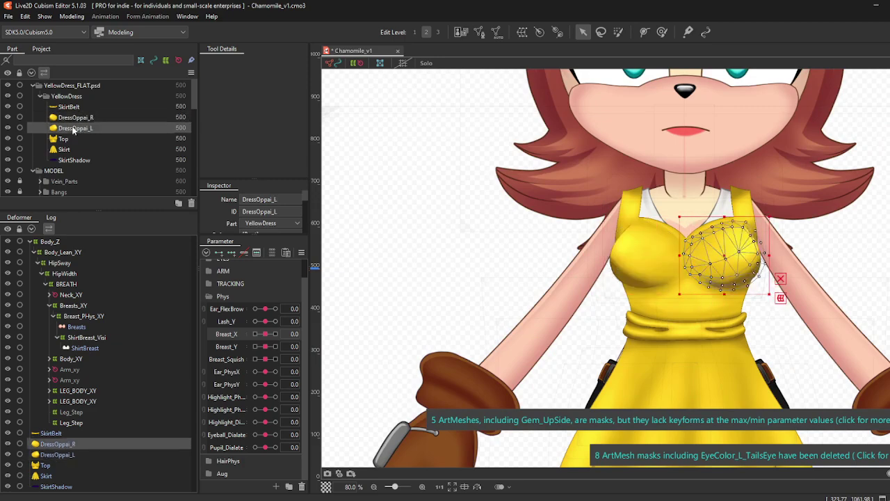
# Step: Start a new part containing DressOppai_R and DressOppai_L, name it Dress_Oppai_Parts and copy that name
pyautogui.click(85, 108)
pyautogui.click(76, 118)
pyautogui.keyDown('ctrl'); pyautogui.click(78, 128); pyautogui.keyUp('ctrl')
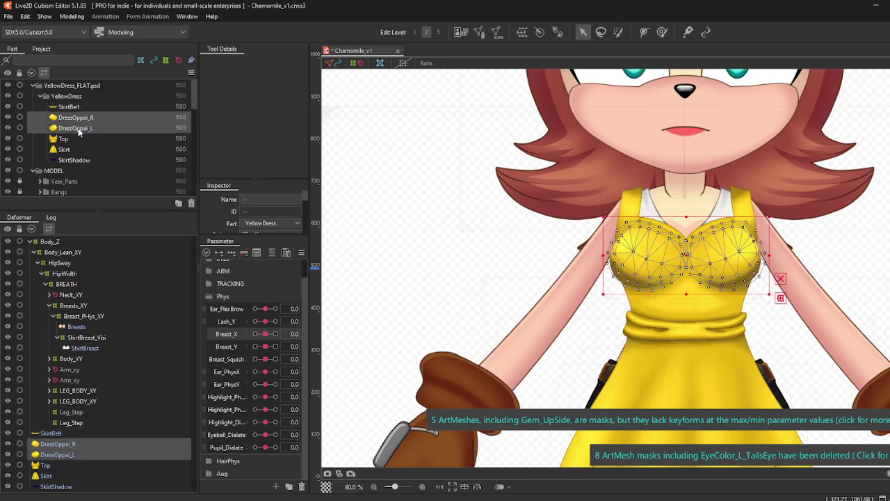
pyautogui.click(178, 203)
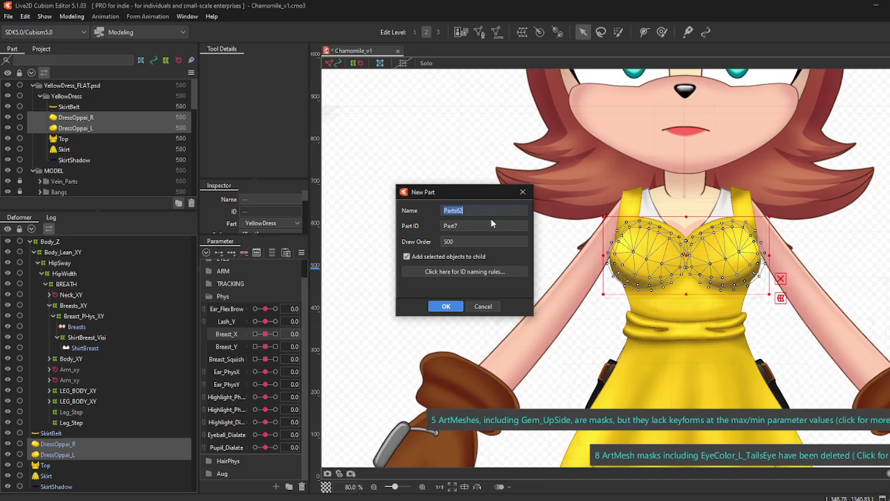
pyautogui.write('Dress_Oppai_')
pyautogui.moveTo(510, 212); pyautogui.dragTo(433, 209)
pyautogui.hotkey('ctrl', 'c')
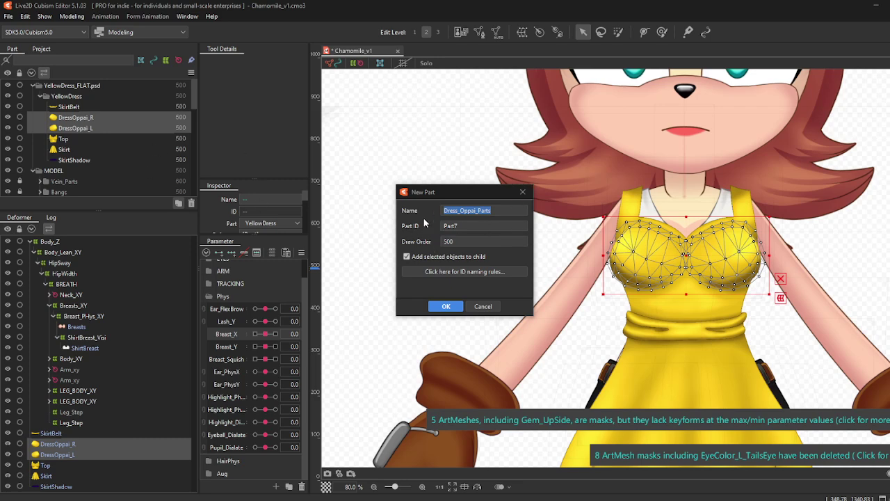
# Step: Set the new part's ID to Dress_Oppai_Parts, create the part and collapse it in the part list
pyautogui.click(472, 224)
pyautogui.moveTo(472, 227); pyautogui.dragTo(408, 230)
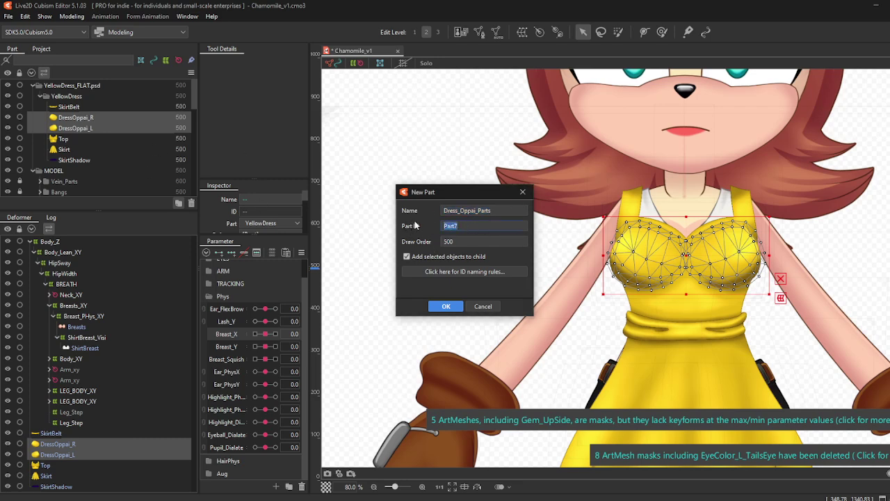
pyautogui.hotkey('ctrl', 'v')
pyautogui.doubleClick(443, 210)
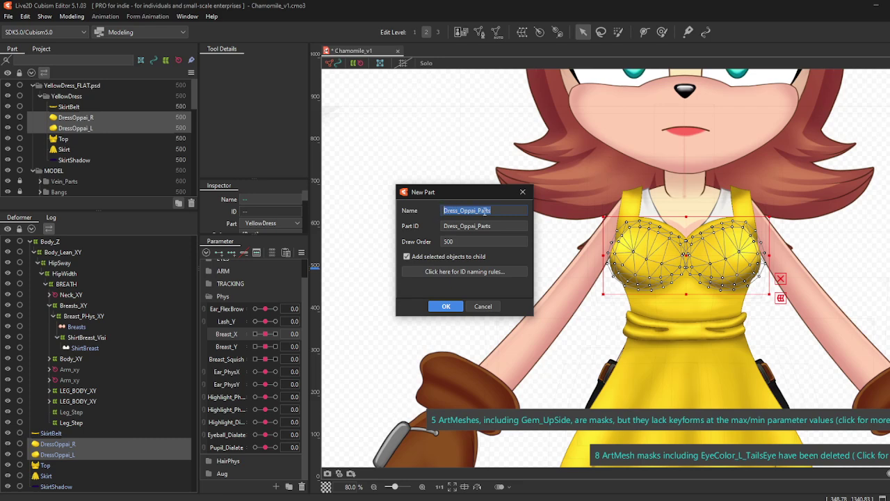
pyautogui.moveTo(480, 210); pyautogui.dragTo(510, 211)
pyautogui.click(486, 211)
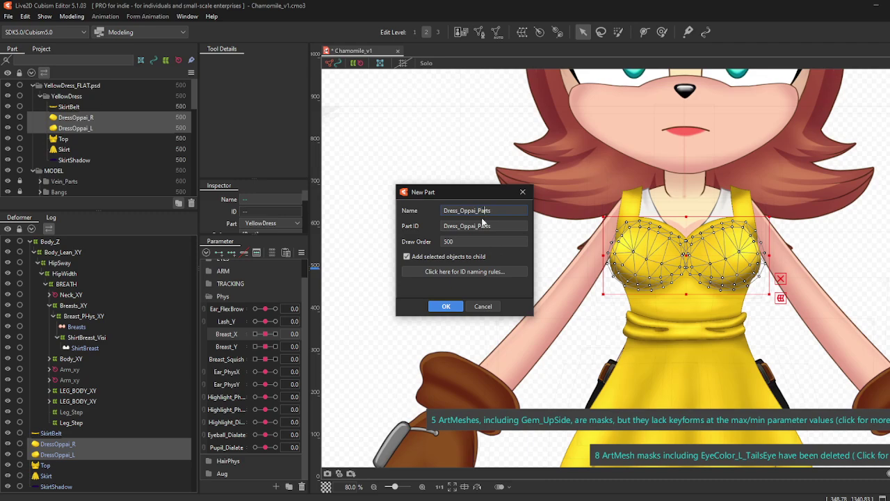
pyautogui.click(448, 309)
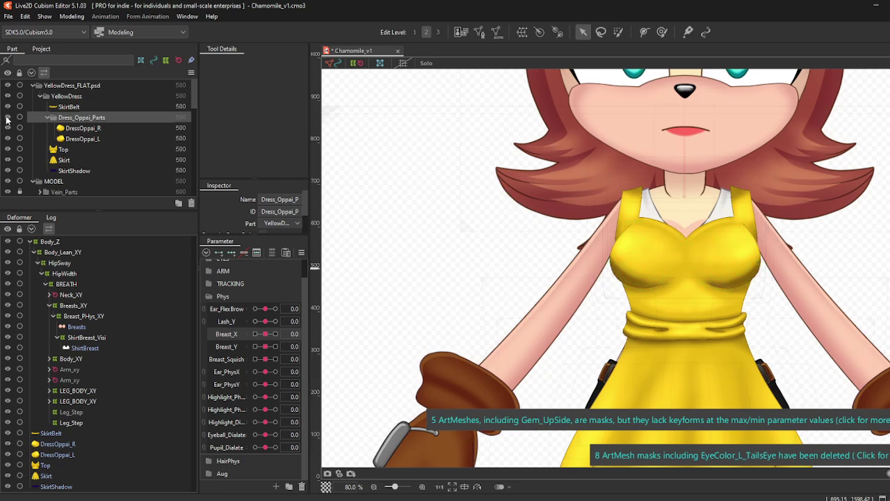
pyautogui.click(46, 118)
# Step: Generate an automatic mesh for the SkirtBelt ArtMesh with the Standard preset
pyautogui.click(77, 105)
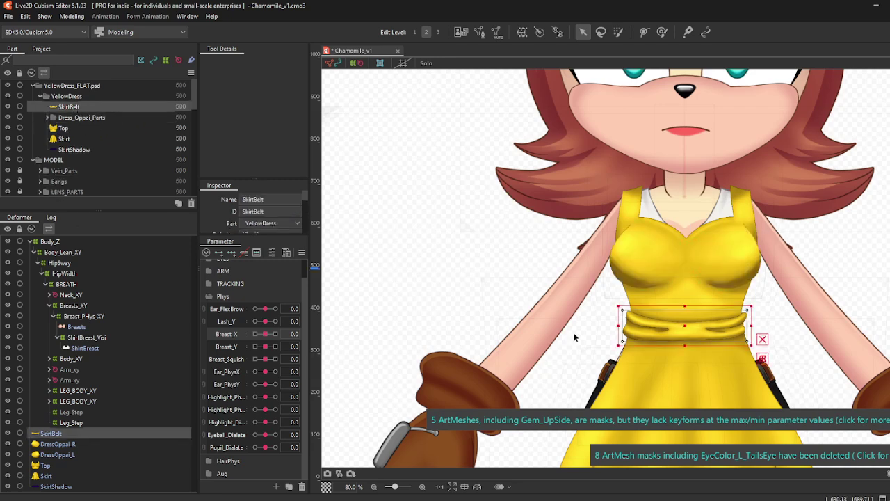
pyautogui.click(494, 32)
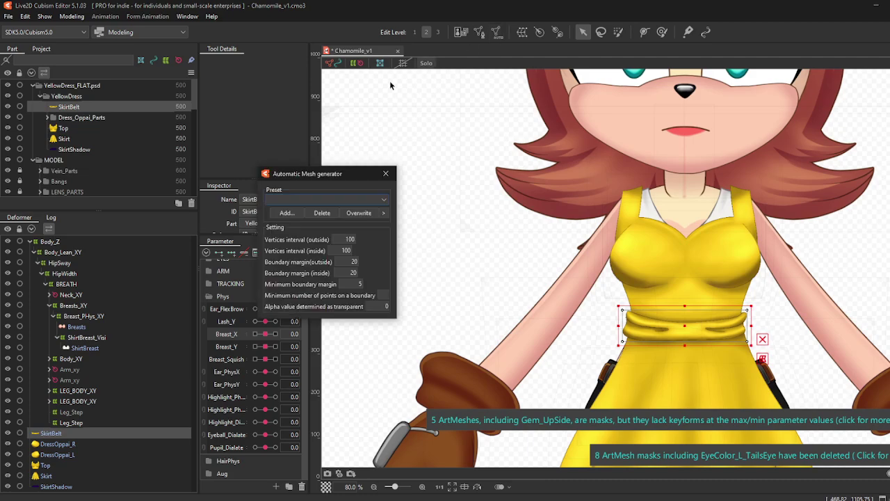
pyautogui.click(293, 200)
pyautogui.click(292, 212)
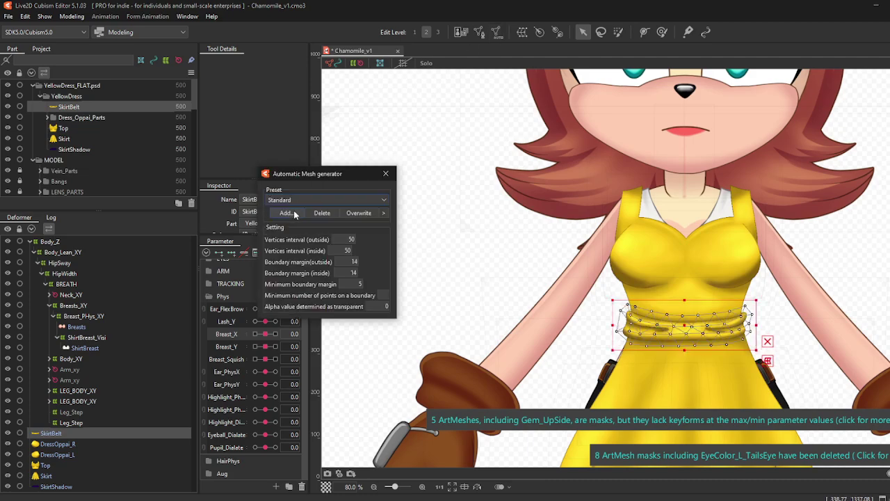
pyautogui.click(386, 173)
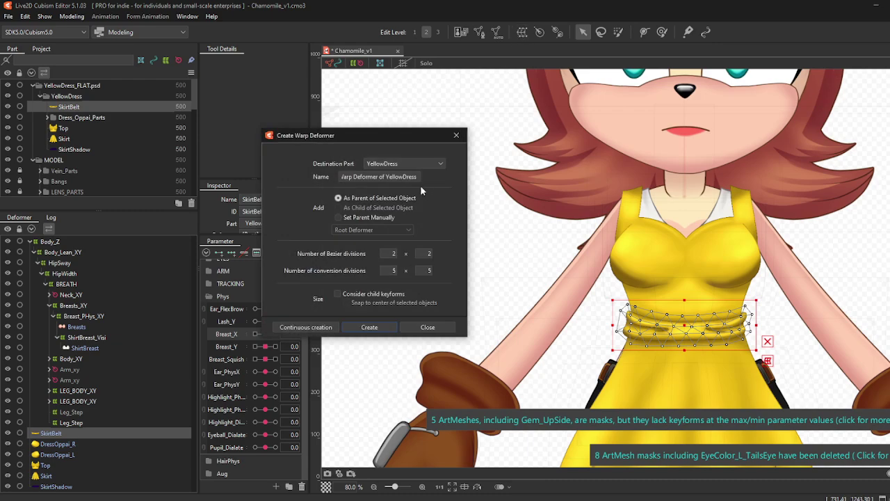
# Step: Create a warp deformer named SkirtBelt_Visi in the YellowDress part as the parent of the SkirtBelt ArtMesh
pyautogui.tripleClick(417, 177)
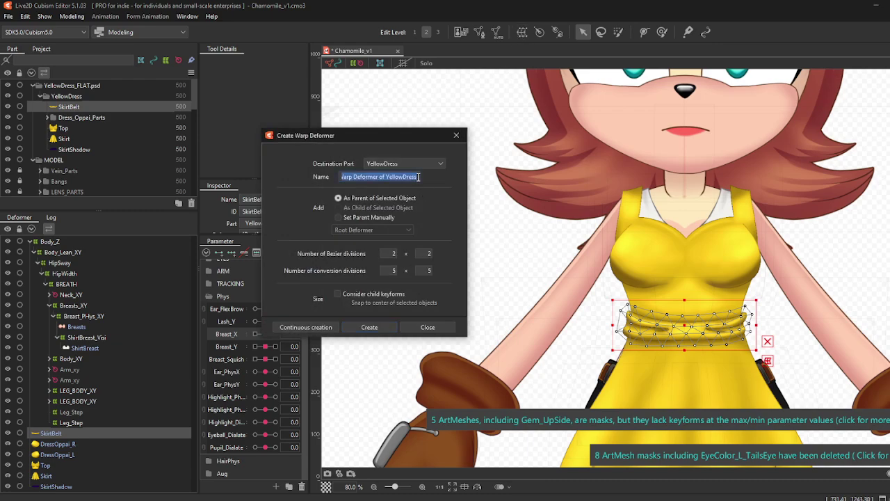
pyautogui.write('D')
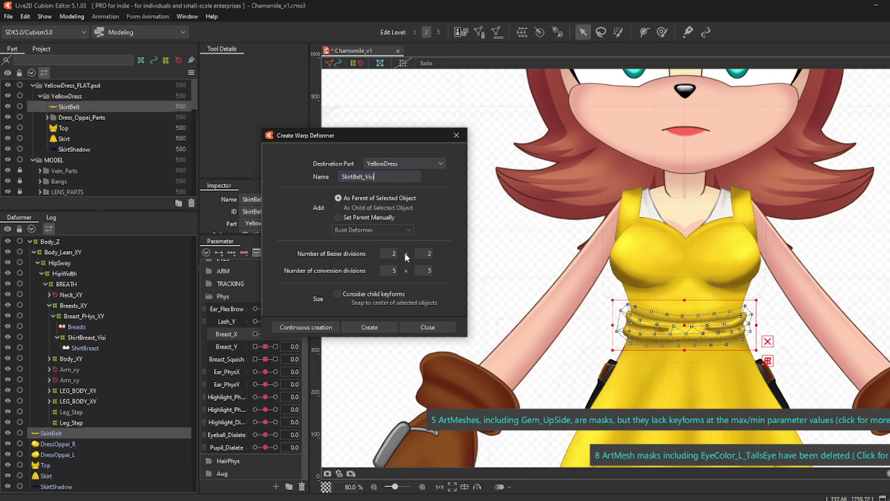
pyautogui.click(373, 327)
pyautogui.scroll(5, 731, 356)
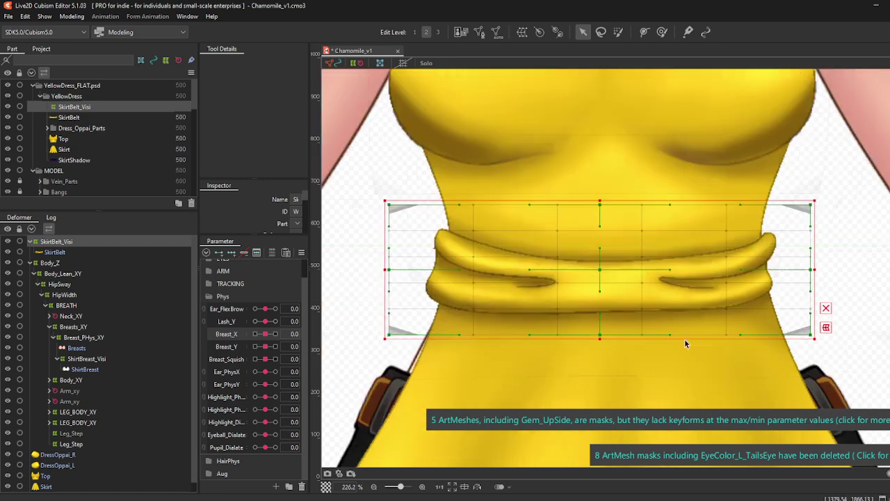
# Step: Set the SkirtBelt_Visi deformer to 14 × 5 conversion divisions and 4 × 2 Bezier divisions, with the inspector area enlarged
pyautogui.moveTo(255, 184); pyautogui.dragTo(423, 86)
pyautogui.moveTo(319, 180)
pyautogui.mouseDown()
pyautogui.moveTo(349, 187)
pyautogui.moveTo(309, 181)
pyautogui.moveTo(327, 182)
pyautogui.mouseUp()
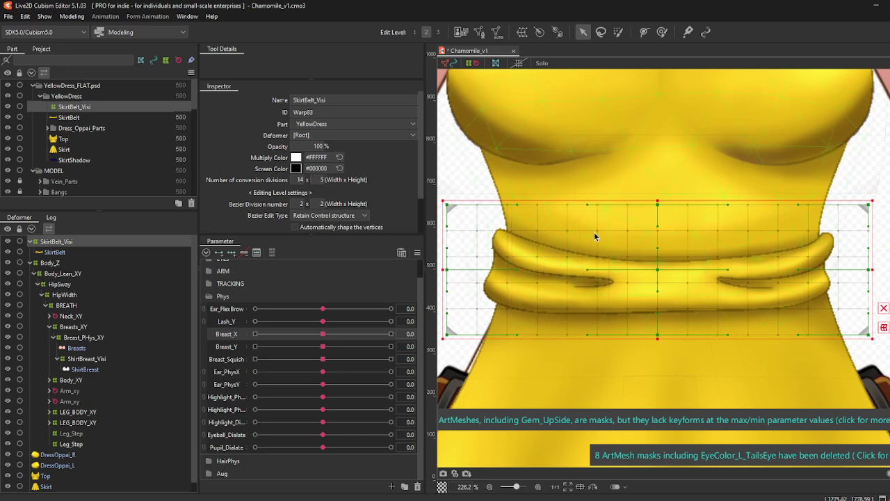
pyautogui.moveTo(314, 203); pyautogui.dragTo(318, 204)
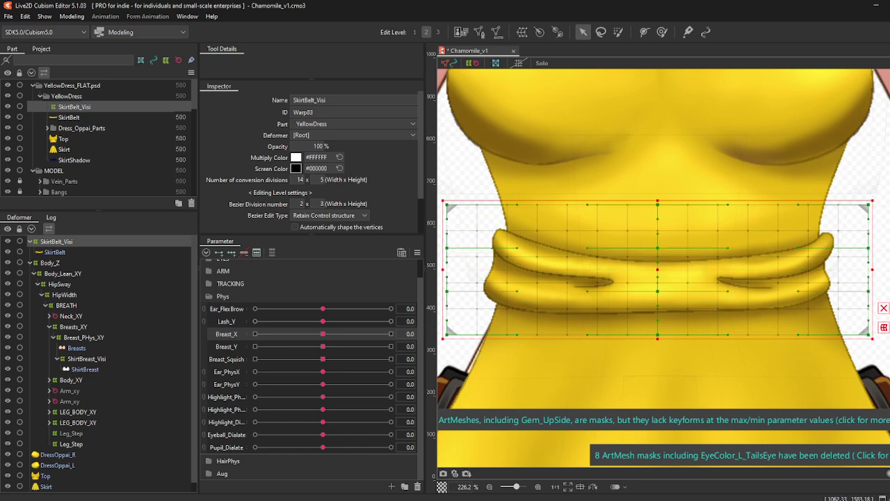
pyautogui.press('super+x')
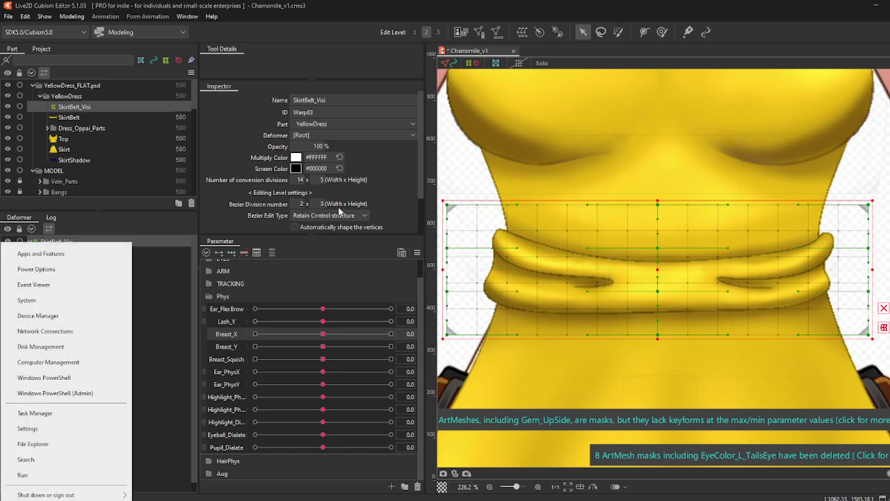
pyautogui.press('Escape')
pyautogui.moveTo(312, 204); pyautogui.dragTo(340, 206)
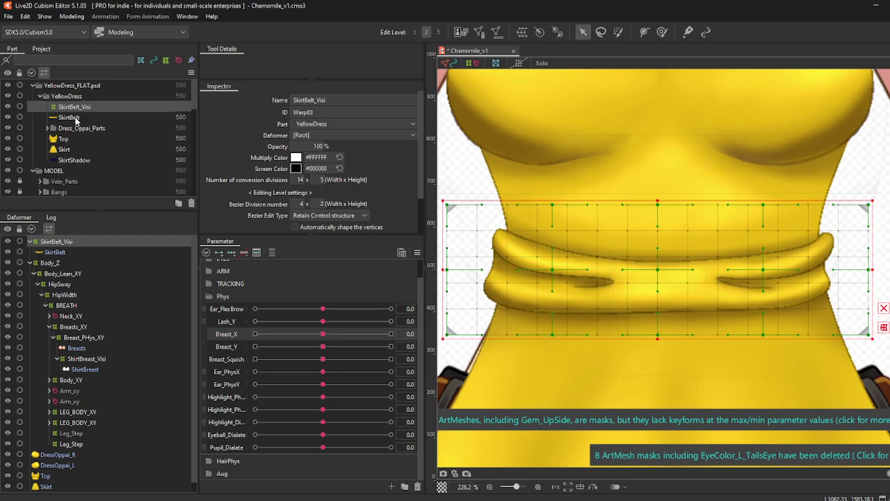
# Step: Compare the SkirtBelt ArtMesh with its parent deformer SkirtBelt_Visi by selecting each in turn
pyautogui.click(69, 118)
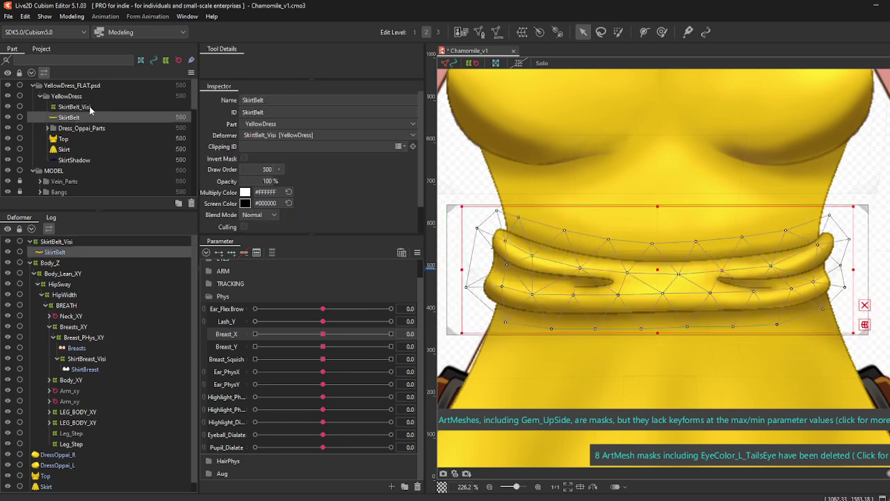
pyautogui.click(89, 109)
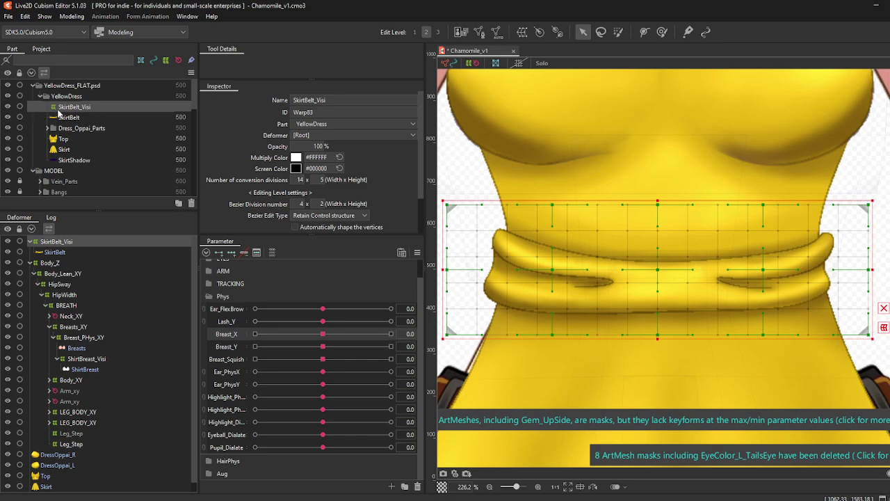
pyautogui.click(63, 120)
pyautogui.click(85, 110)
# Step: Collapse the Phys parameter group, expand SPECIAL_EXPRESSIONS and select the Shorts_OFF parameter
pyautogui.click(205, 297)
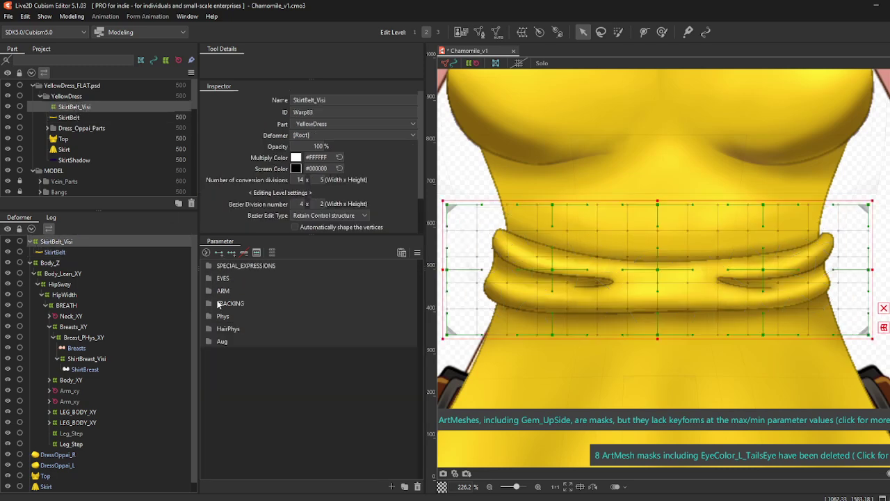
pyautogui.click(209, 266)
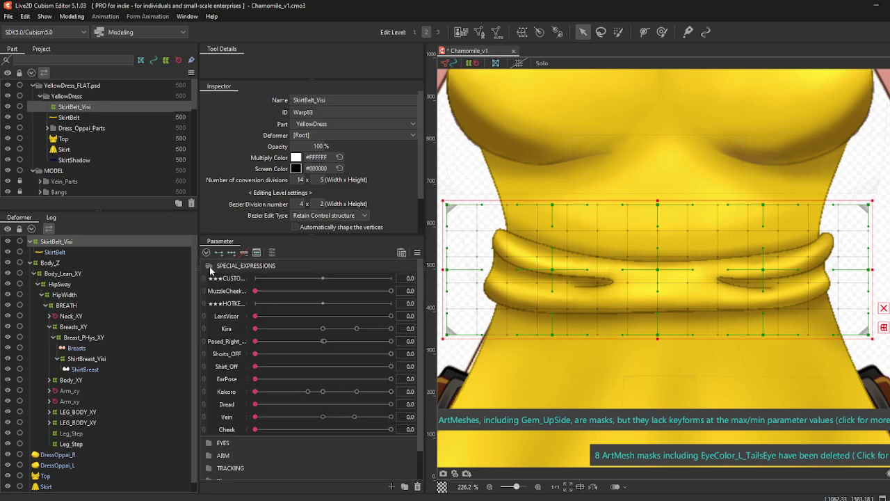
pyautogui.click(234, 359)
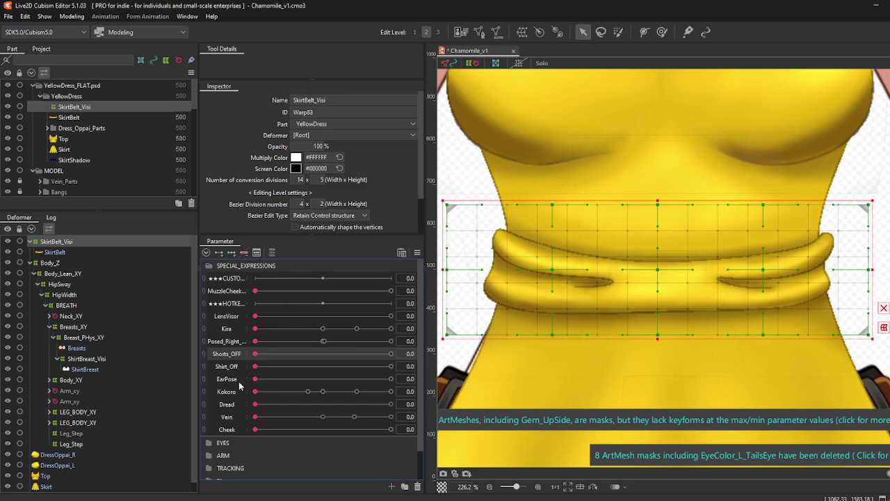
# Step: Examine the dress on the whole character and check how the SkirtBelt_Visi deformer encloses the SkirtBelt ArtMesh
pyautogui.scroll(-10, 638, 228)
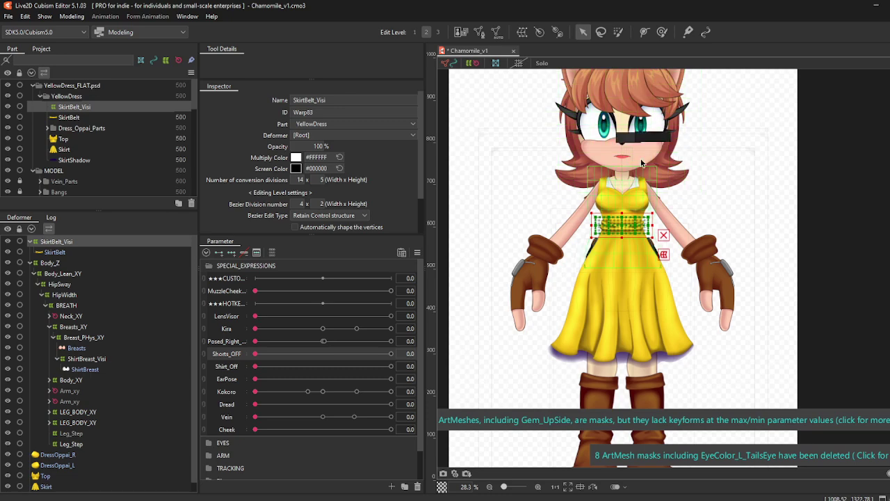
pyautogui.scroll(1, 791, 202)
pyautogui.click(795, 189)
pyautogui.scroll(2, 785, 247)
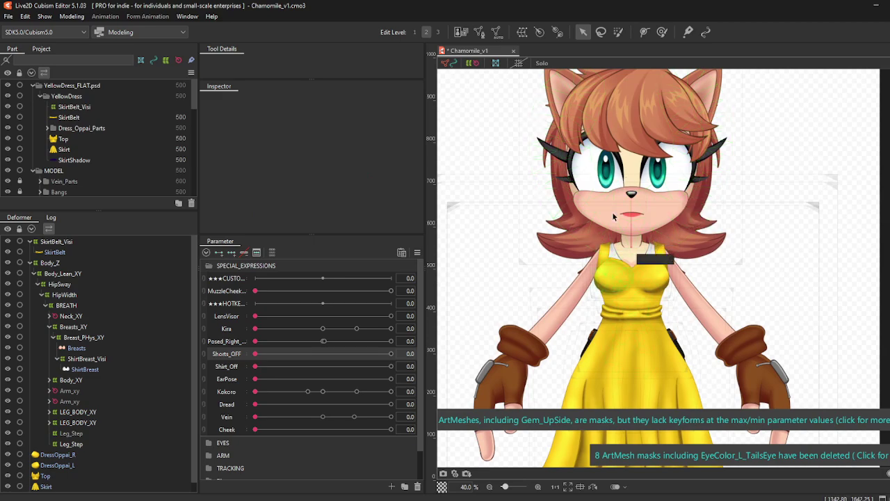
pyautogui.click(83, 108)
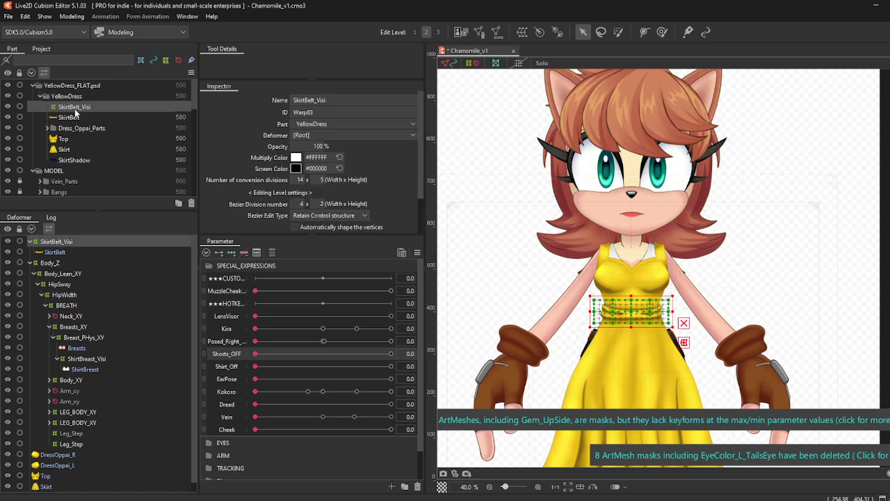
pyautogui.click(75, 118)
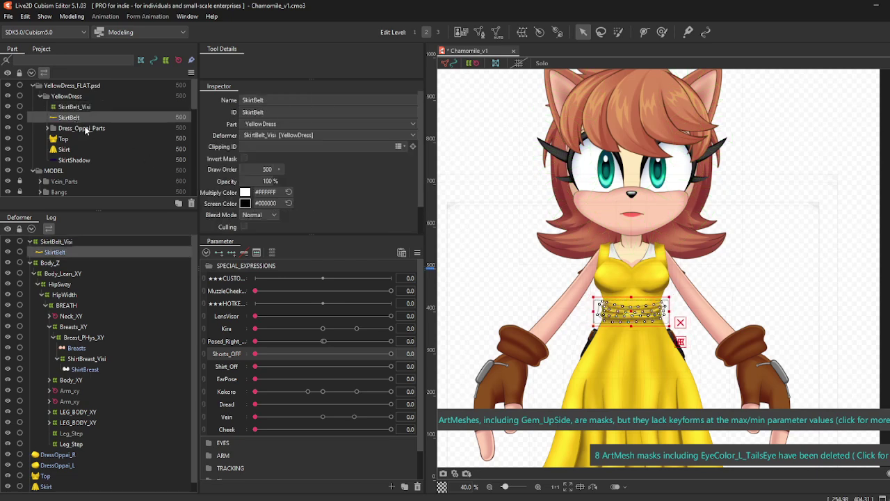
pyautogui.click(83, 107)
pyautogui.scroll(5, 604, 318)
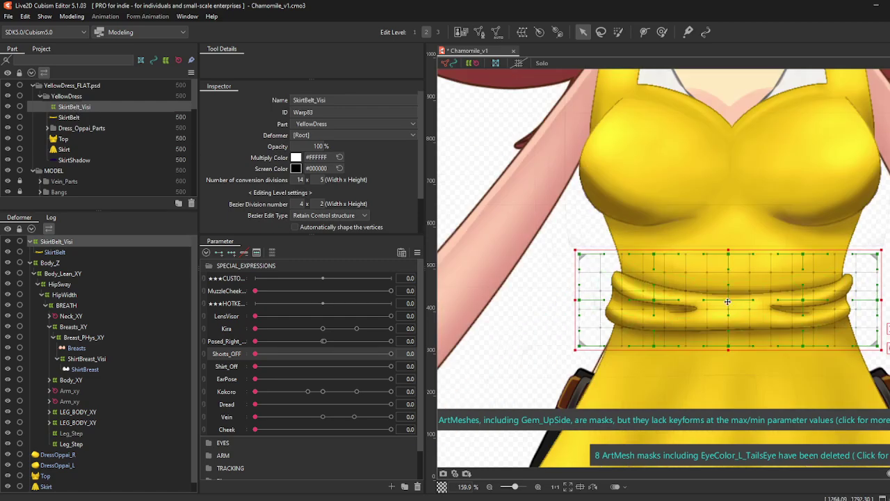
# Step: Try shifting the SkirtBelt ArtMesh away from its deformer's bounds and undo the shift
pyautogui.click(95, 116)
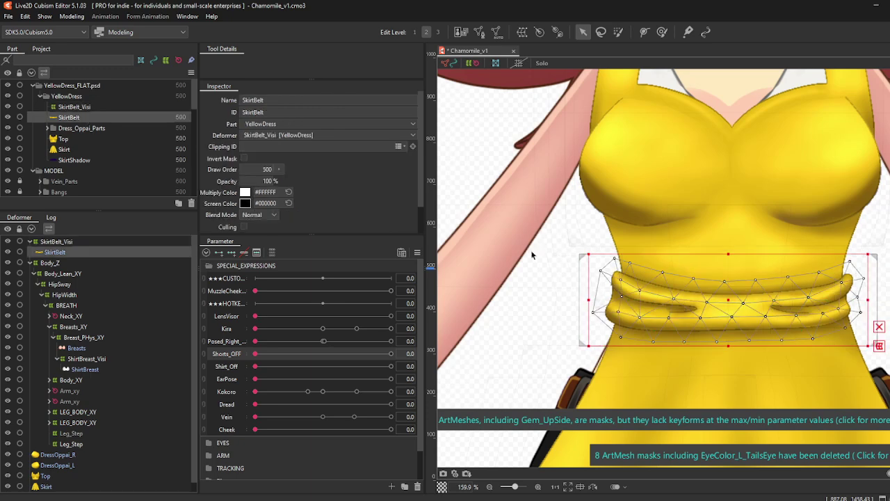
pyautogui.moveTo(716, 304); pyautogui.dragTo(676, 278)
pyautogui.hotkey('ctrl', 'z')
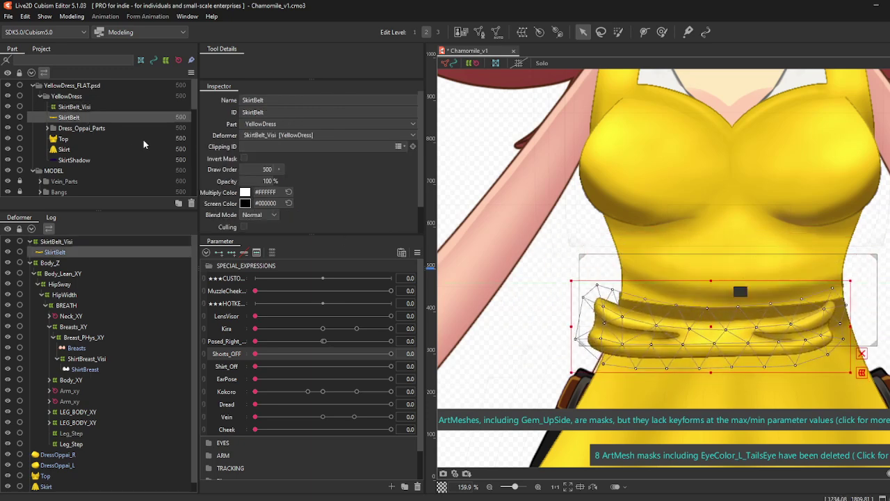
pyautogui.moveTo(267, 169); pyautogui.dragTo(281, 169)
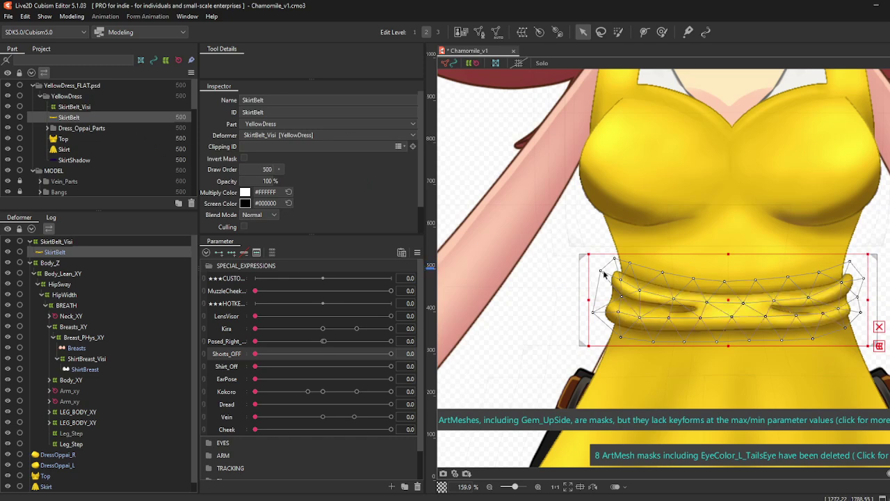
# Step: With SkirtBelt_Visi selected, start a new parameter after Shorts_OFF and name it YellowDress_ON
pyautogui.click(121, 107)
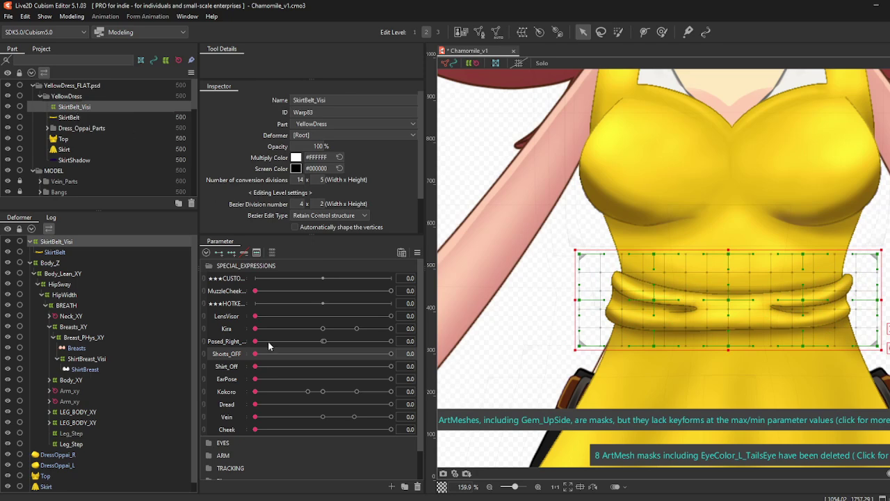
pyautogui.click(241, 354)
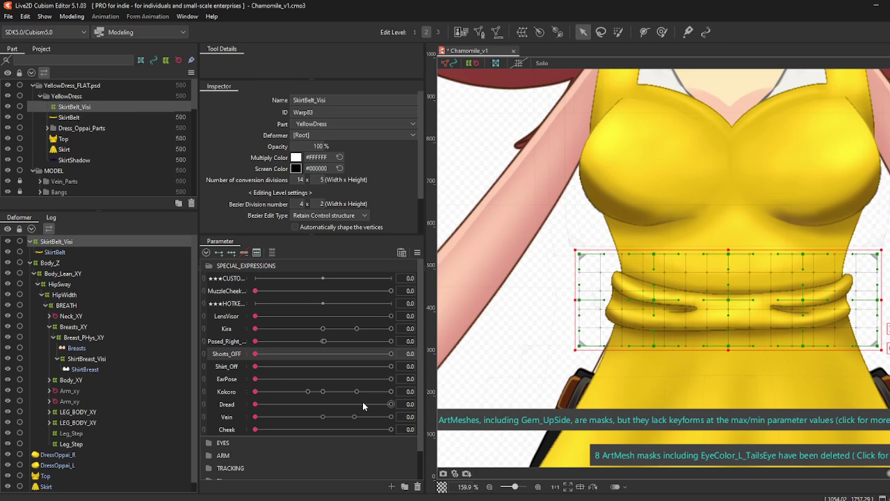
pyautogui.click(393, 489)
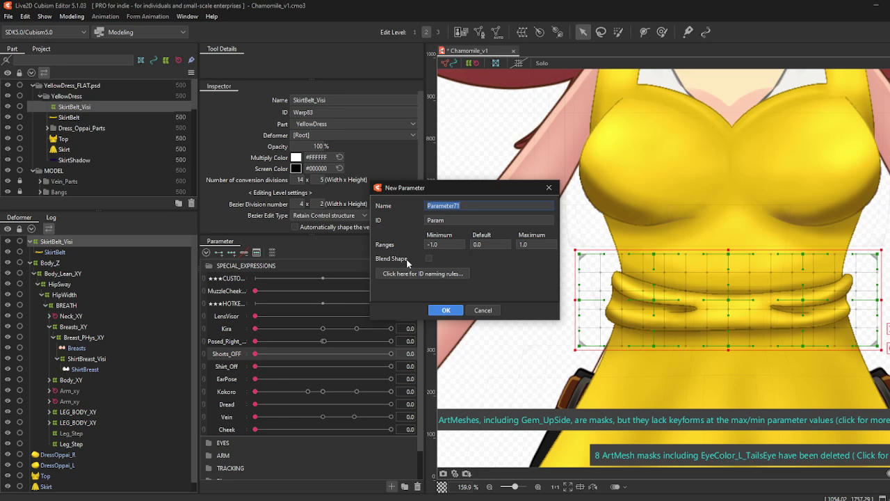
pyautogui.write('Dress_ON')
pyautogui.press('Tab')
pyautogui.hotkey('ctrl', 'v')
pyautogui.doubleClick(441, 206)
pyautogui.click(440, 207)
pyautogui.write('Yellow')
# Step: Create the parameter with an ID matching its name and a minimum of 0, and place it directly below the ★★★CUSTO… entry
pyautogui.doubleClick(478, 219)
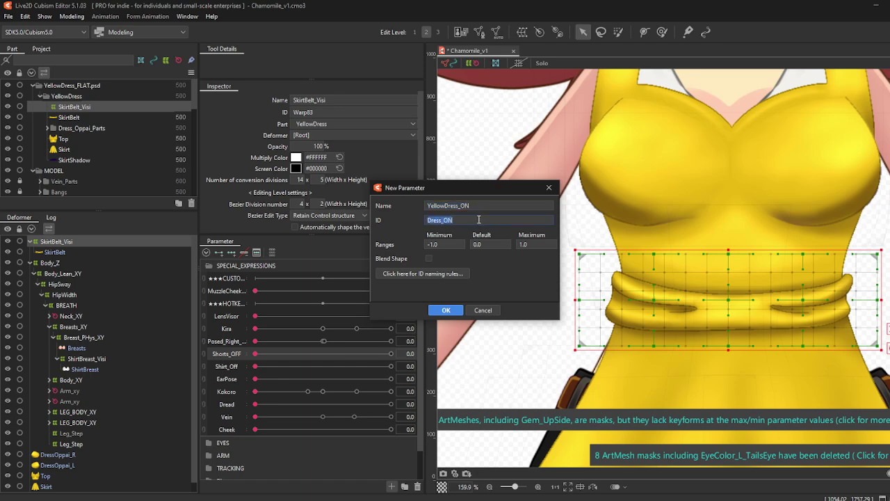
pyautogui.hotkey('ctrl', 'v')
pyautogui.press('Tab')
pyautogui.write('0')
pyautogui.click(446, 311)
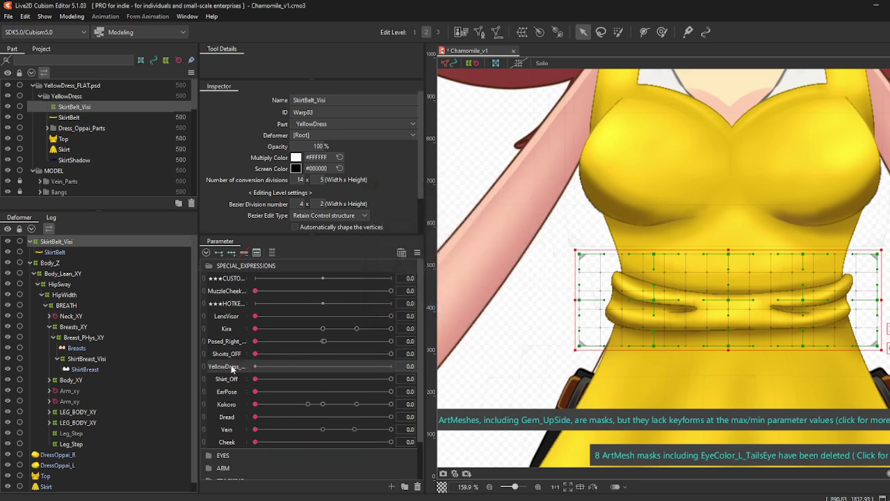
pyautogui.moveTo(231, 368); pyautogui.dragTo(233, 288)
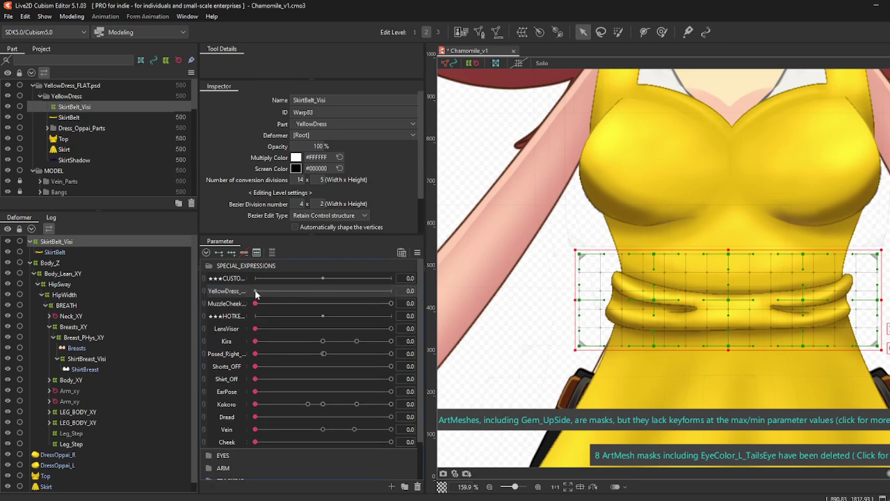
# Step: Try shifting the SkirtBelt_Visi deformer on the canvas and undo the shift
pyautogui.moveTo(324, 292); pyautogui.dragTo(559, 296)
pyautogui.hotkey('ctrl', 'z')
pyautogui.scroll(3, 623, 328)
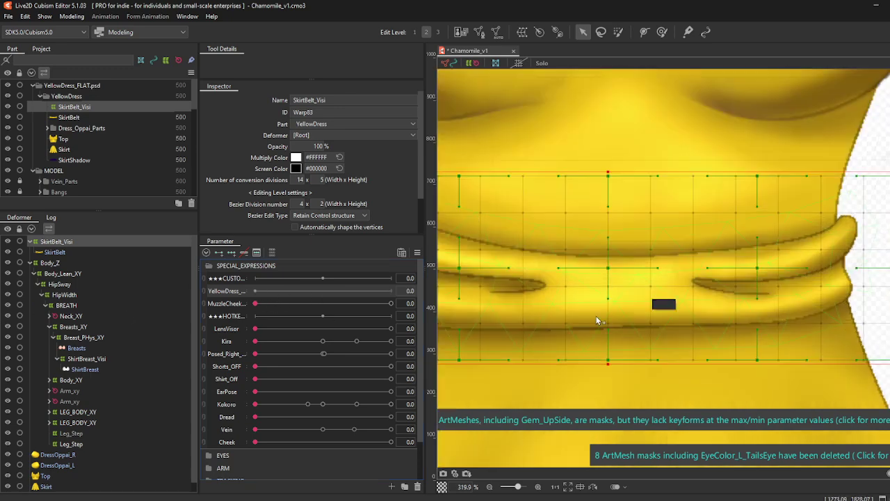
# Step: Add three keyforms to SkirtBelt_Visi on the YellowDress_ON parameter and step through the values 0, 0.5 and 1
pyautogui.click(77, 116)
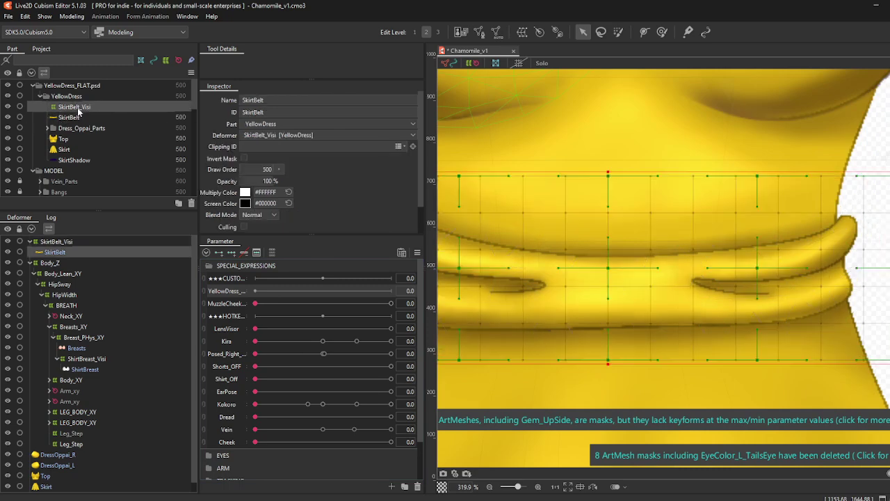
pyautogui.click(79, 110)
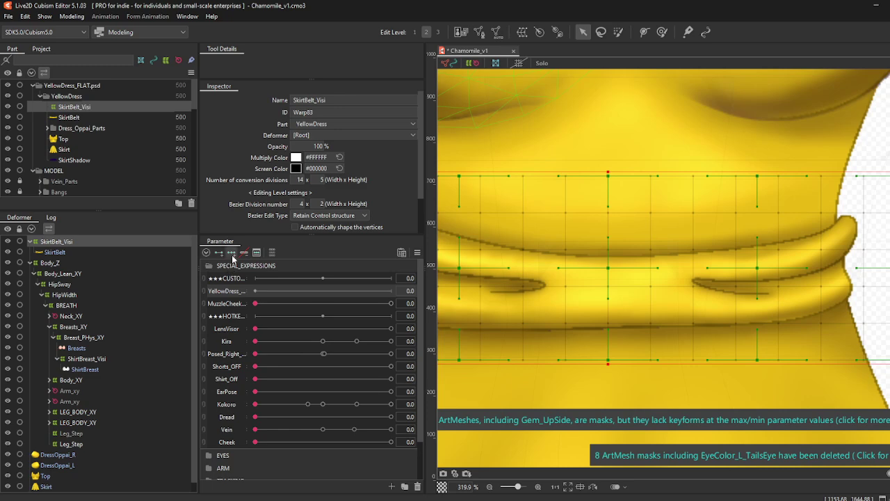
pyautogui.moveTo(256, 295)
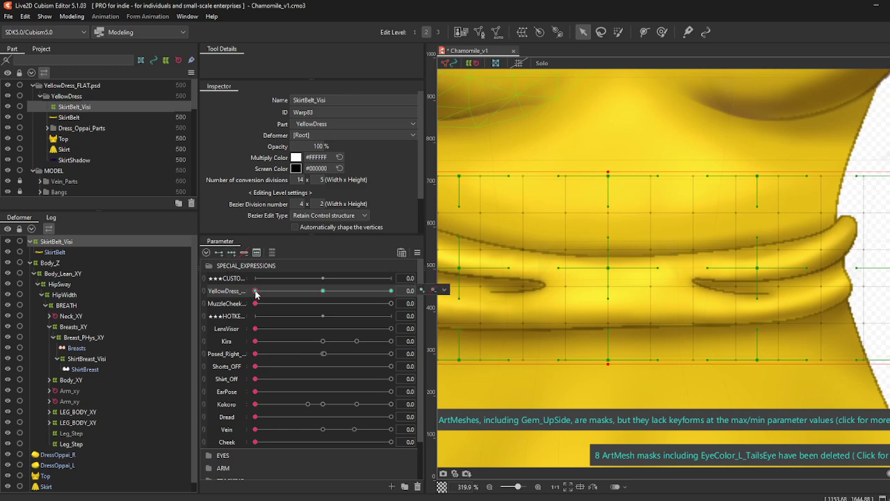
pyautogui.moveTo(256, 294); pyautogui.dragTo(323, 295)
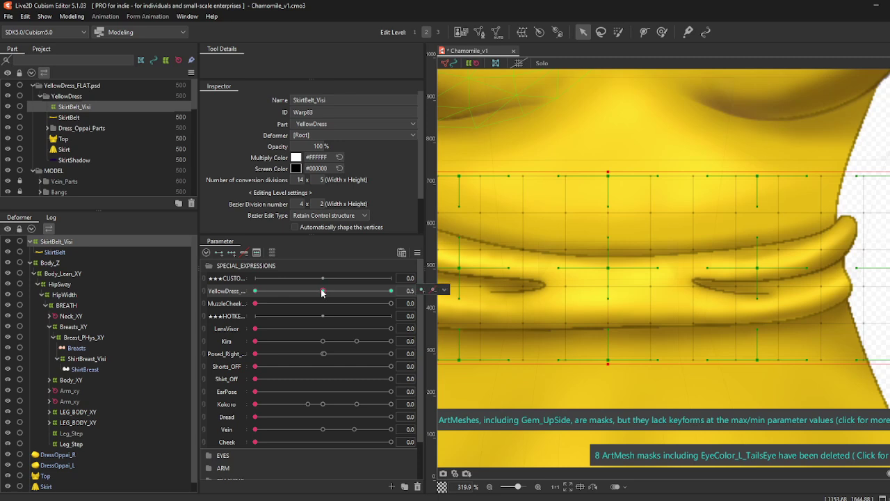
pyautogui.click(393, 297)
pyautogui.click(444, 290)
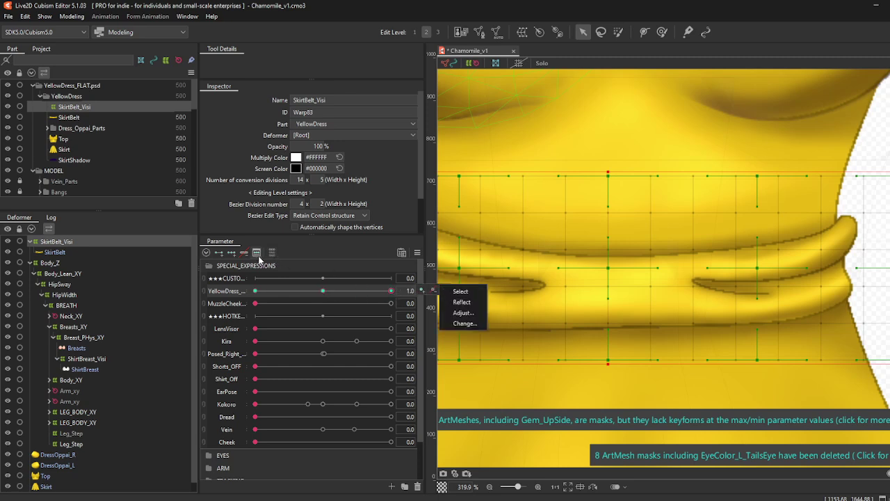
# Step: Give SkirtBelt_Visi two keyforms, at 0 and 1, on YellowDress_ON, and sweep the parameter, ending at 1.0
pyautogui.click(322, 290)
pyautogui.click(256, 291)
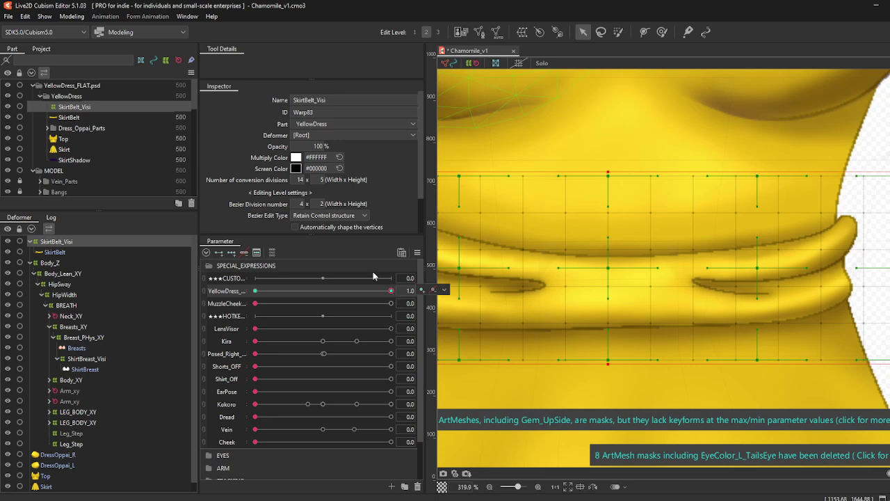
pyautogui.moveTo(392, 291); pyautogui.dragTo(243, 291)
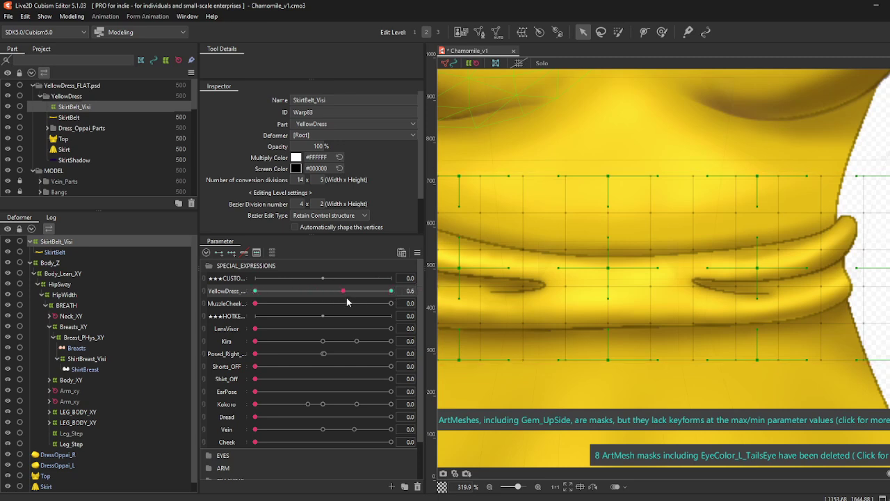
pyautogui.click(391, 292)
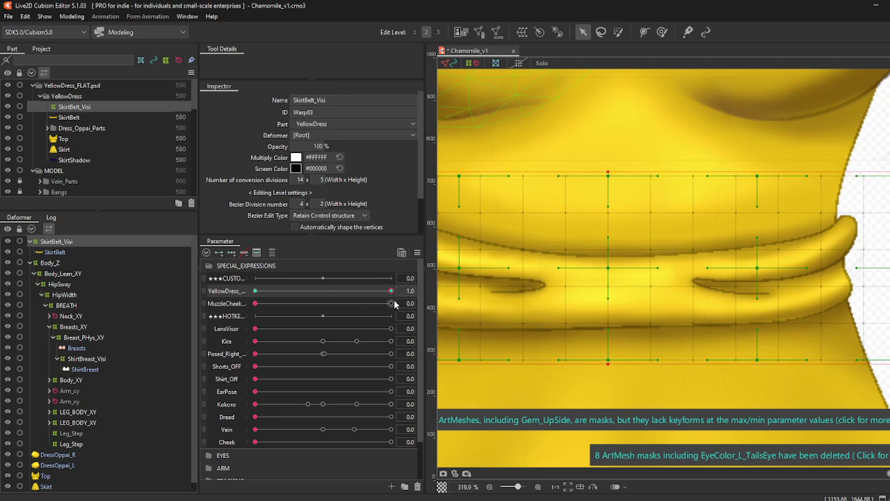
# Step: Set the SkirtBelt_Visi deformer's opacity to 0% at YellowDress_ON value 0
pyautogui.moveTo(391, 291); pyautogui.dragTo(292, 293)
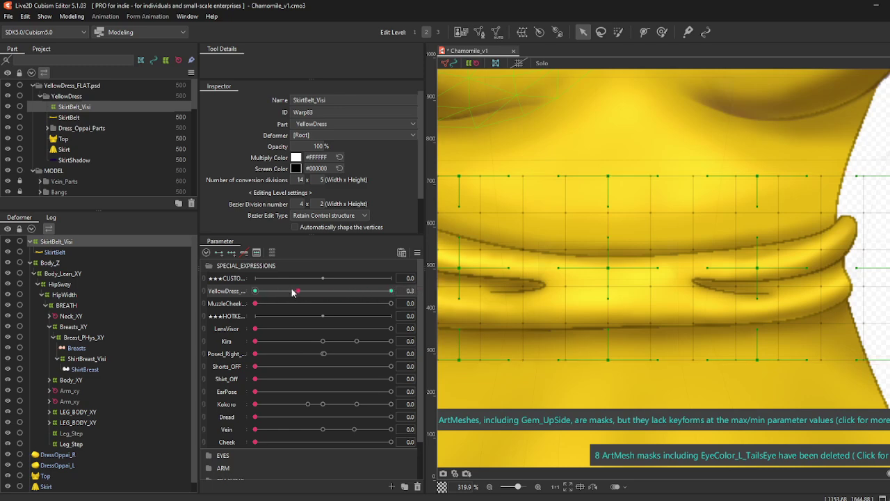
pyautogui.click(256, 292)
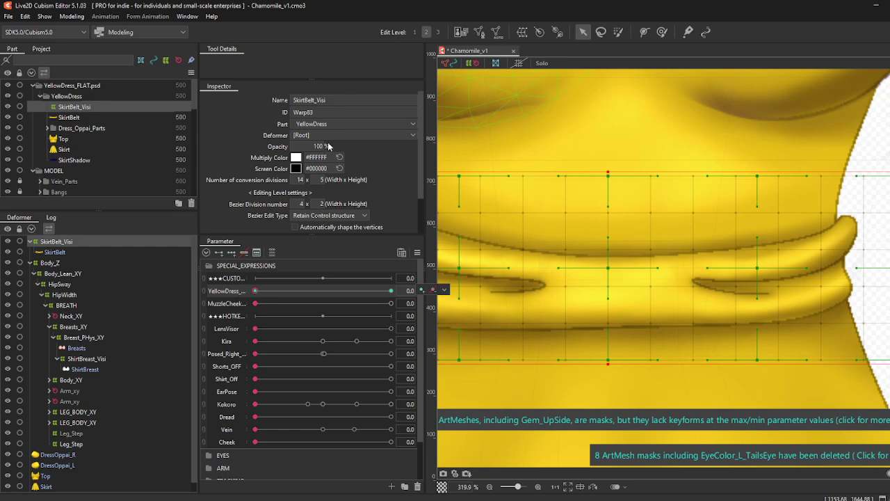
pyautogui.moveTo(328, 147); pyautogui.dragTo(305, 149)
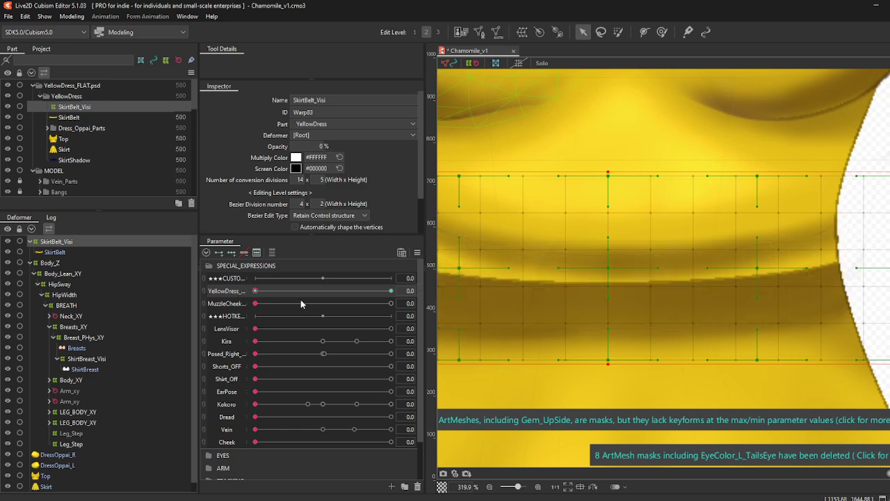
pyautogui.scroll(-10, 557, 308)
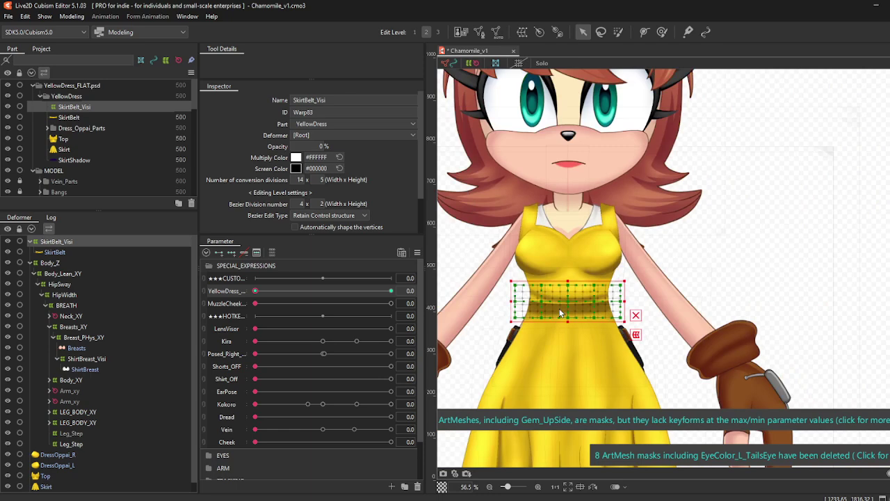
# Step: Review the name, ID and range settings of the YellowDress_ON parameter
pyautogui.rightClick(240, 296)
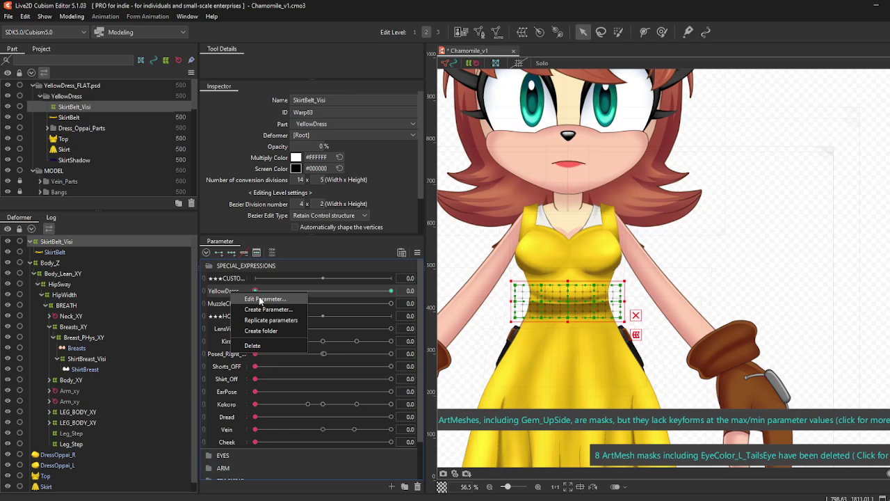
pyautogui.click(260, 299)
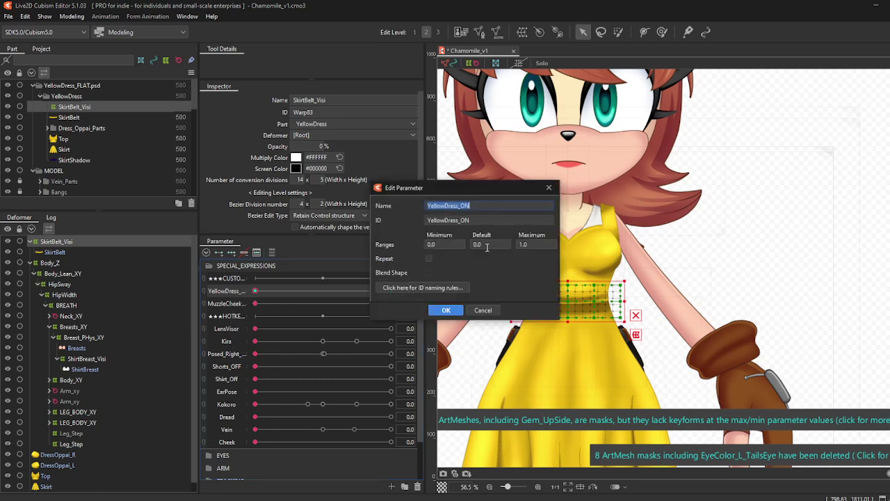
pyautogui.click(448, 309)
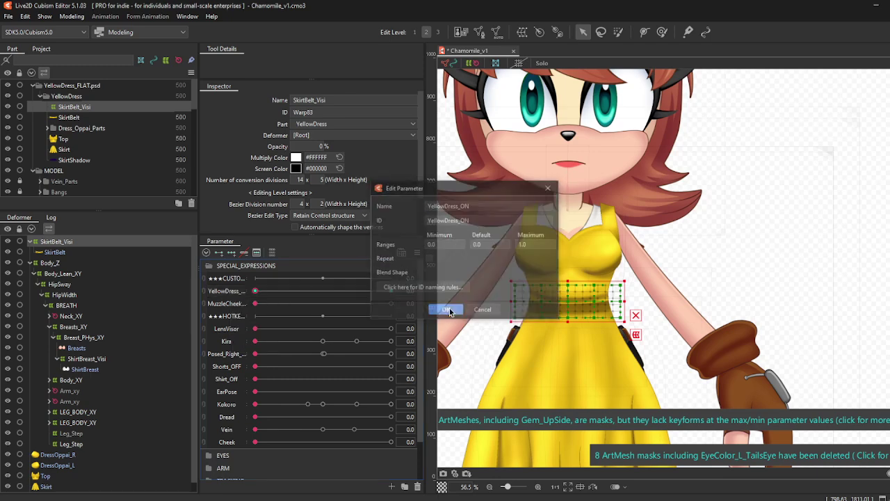
# Step: Add a middle keyform at 0.5 on YellowDress_ON for SkirtBelt_Visi, set its opacity there to 100%, and check both end values
pyautogui.click(235, 292)
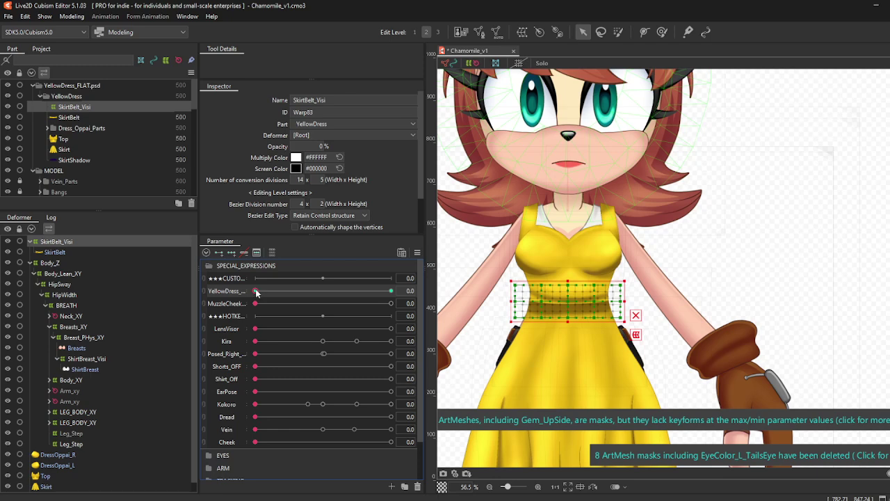
pyautogui.moveTo(256, 293); pyautogui.dragTo(435, 322)
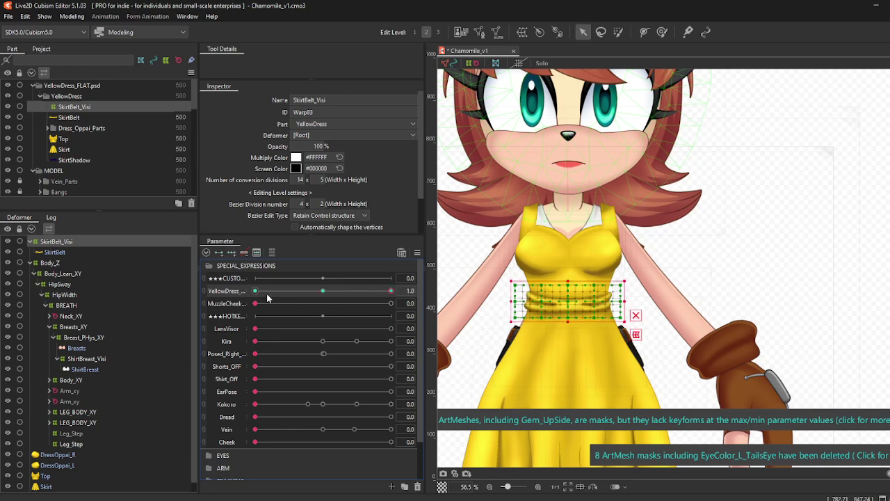
pyautogui.click(257, 291)
pyautogui.moveTo(258, 295); pyautogui.dragTo(323, 298)
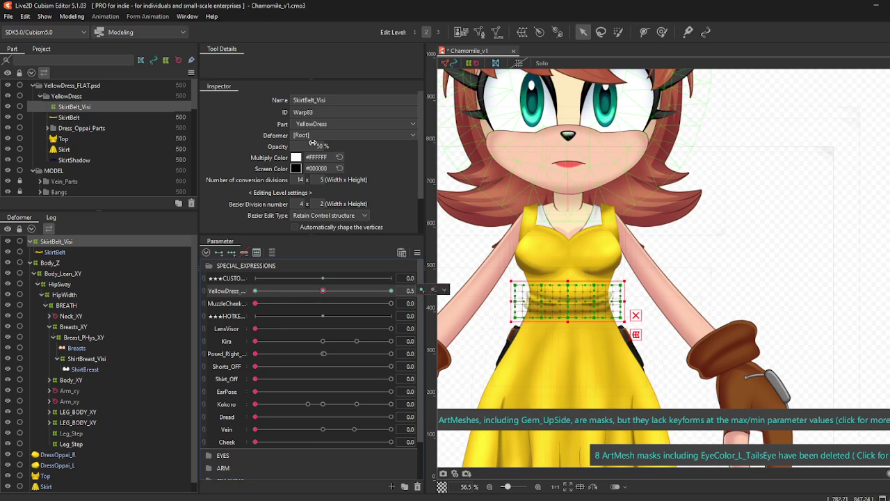
pyautogui.doubleClick(313, 144)
pyautogui.write('00')
pyautogui.press('Return')
pyautogui.click(255, 292)
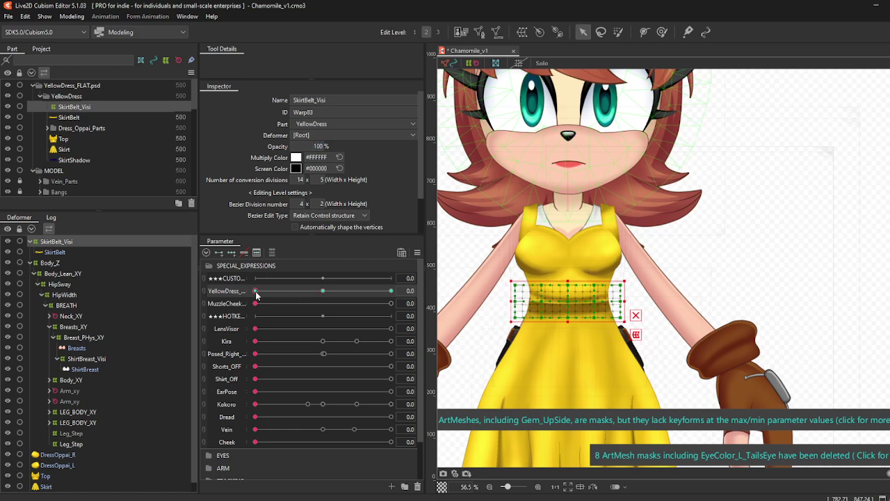
pyautogui.click(390, 290)
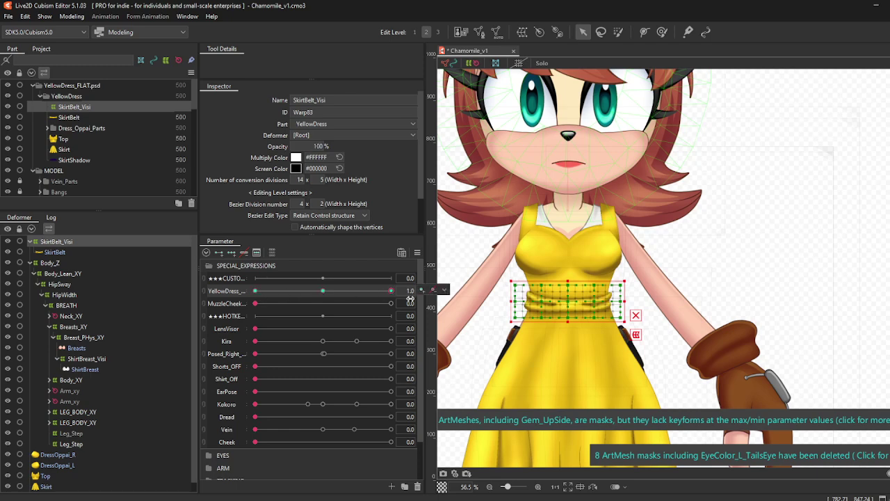
# Step: Turn off snapping to rounded numbers for YellowDress_ON's keyforms and add a keyform at 0.51
pyautogui.click(255, 253)
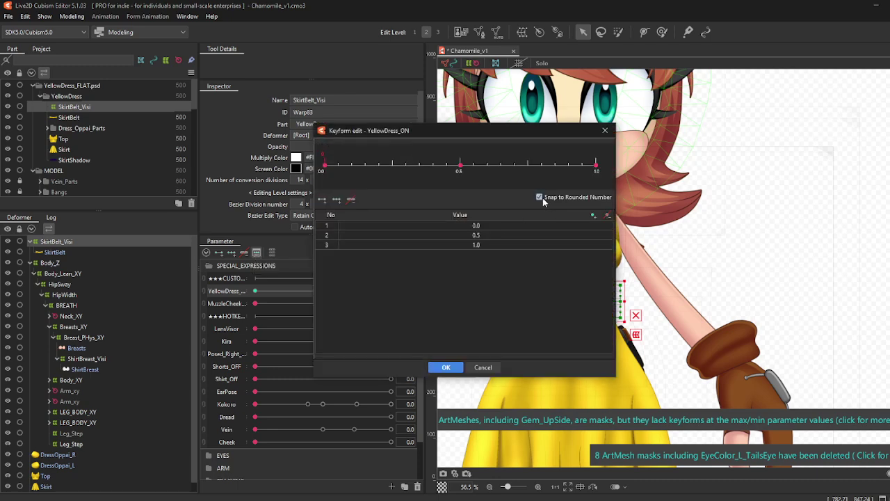
pyautogui.click(543, 198)
pyautogui.moveTo(462, 169); pyautogui.dragTo(457, 178)
pyautogui.click(463, 174)
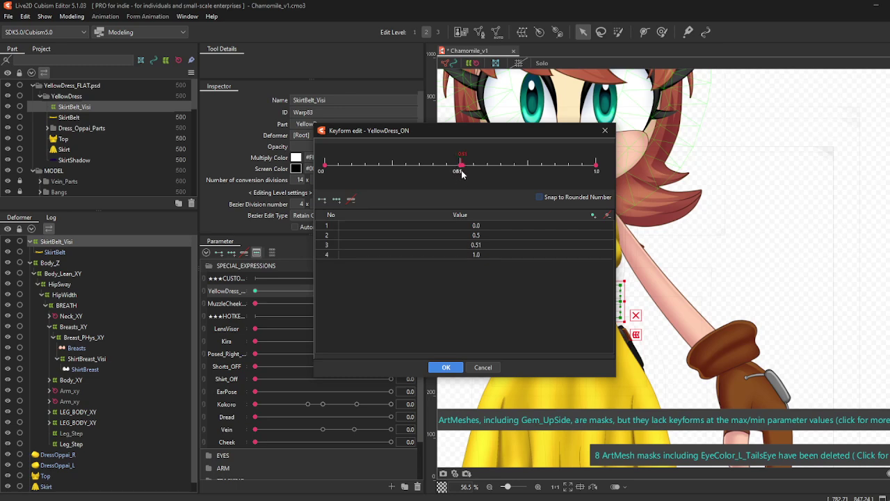
pyautogui.click(446, 367)
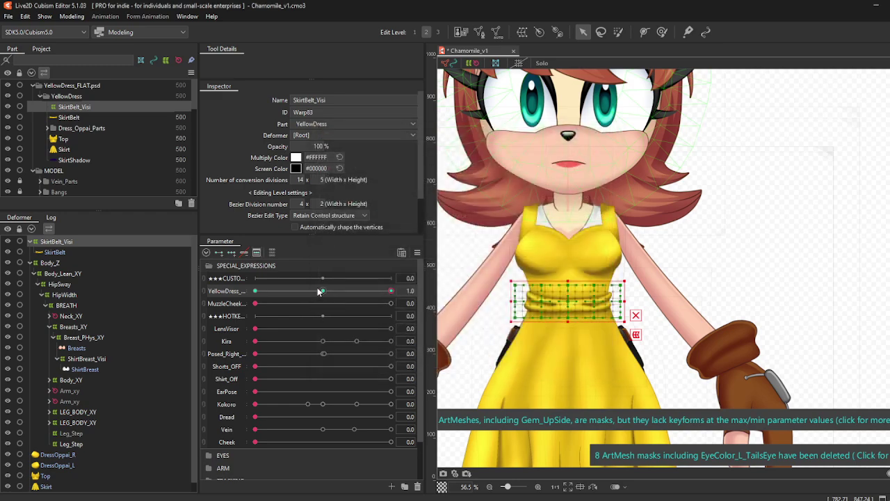
# Step: Widen the parameter sliders and set SkirtBelt_Visi's opacity to 0% at YellowDress_ON value 0.5
pyautogui.moveTo(423, 286); pyautogui.dragTo(541, 287)
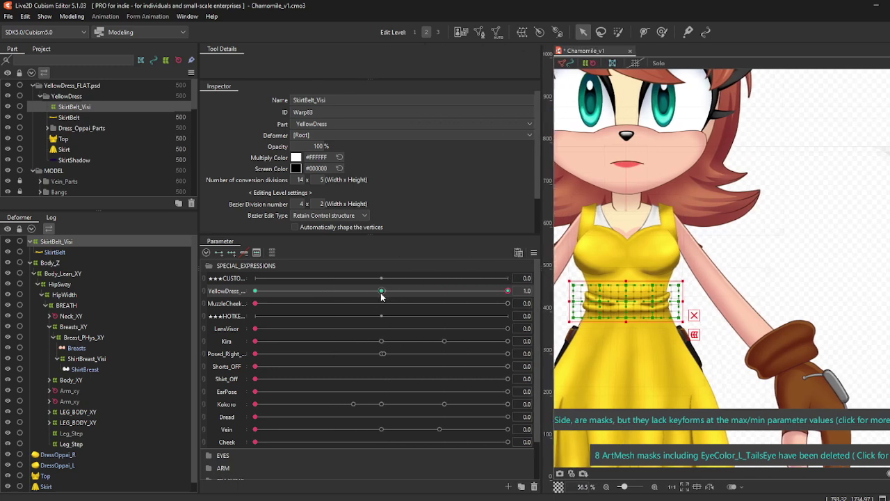
pyautogui.click(256, 292)
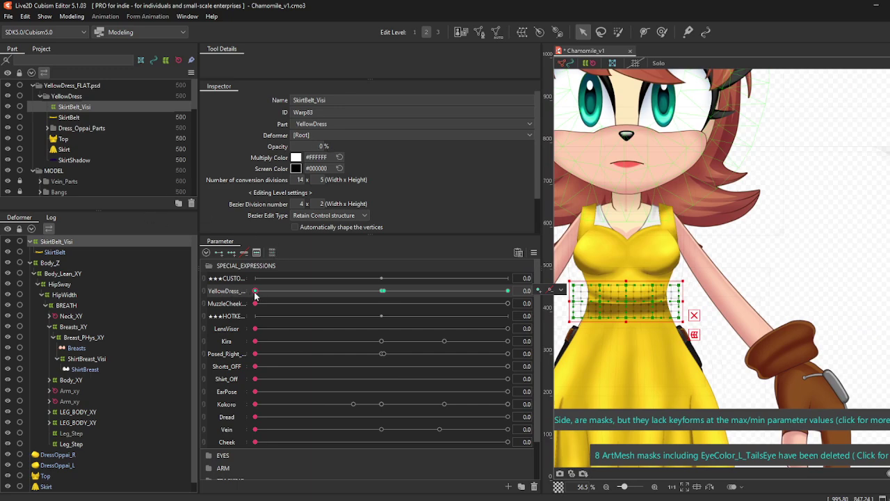
pyautogui.click(526, 291)
pyautogui.write('0.5')
pyautogui.press('Return')
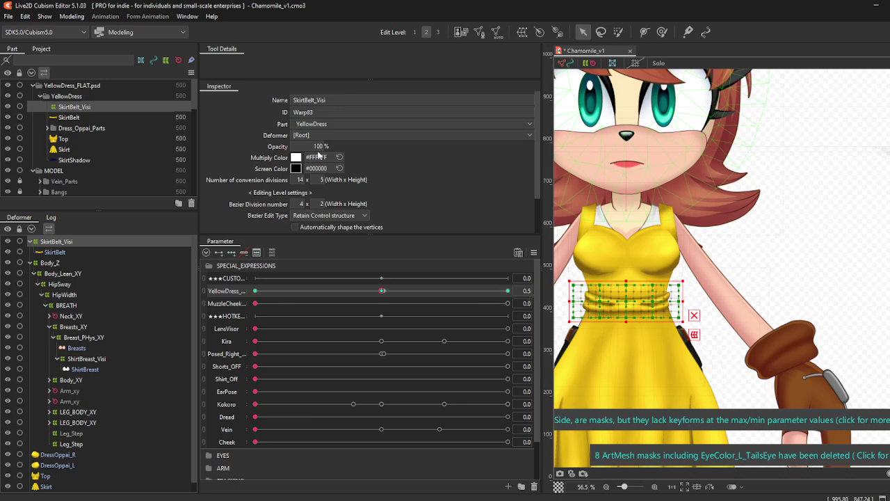
pyautogui.doubleClick(311, 142)
pyautogui.write('0')
pyautogui.press('Return')
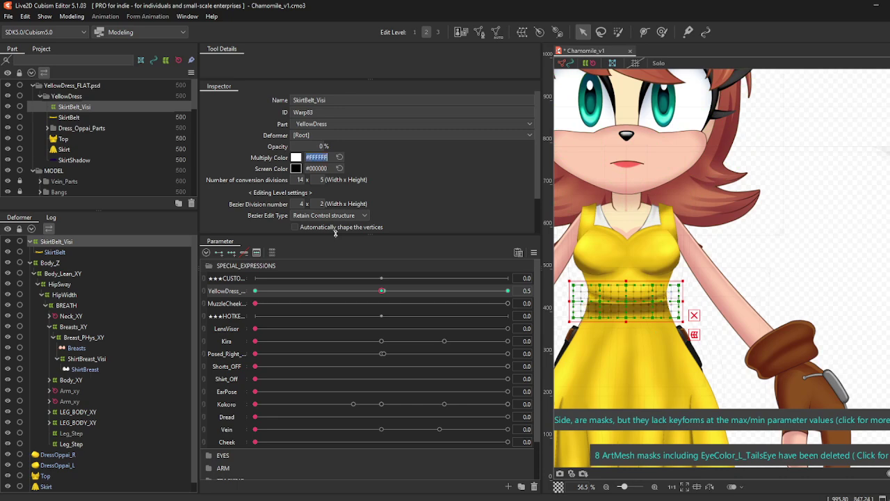
# Step: Narrow the parameter sliders again and sweep YellowDress_ON between 0 and about 0.5 to check the belt's visibility, ending at 0
pyautogui.click(255, 291)
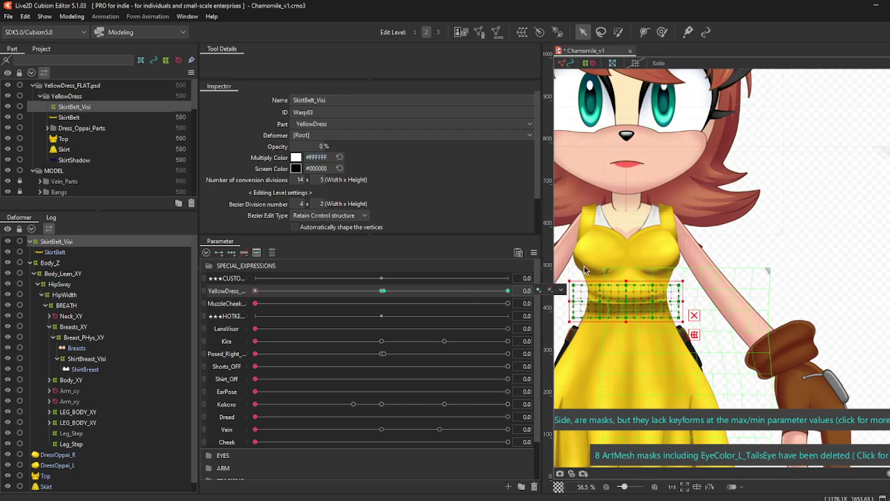
pyautogui.scroll(5, 631, 329)
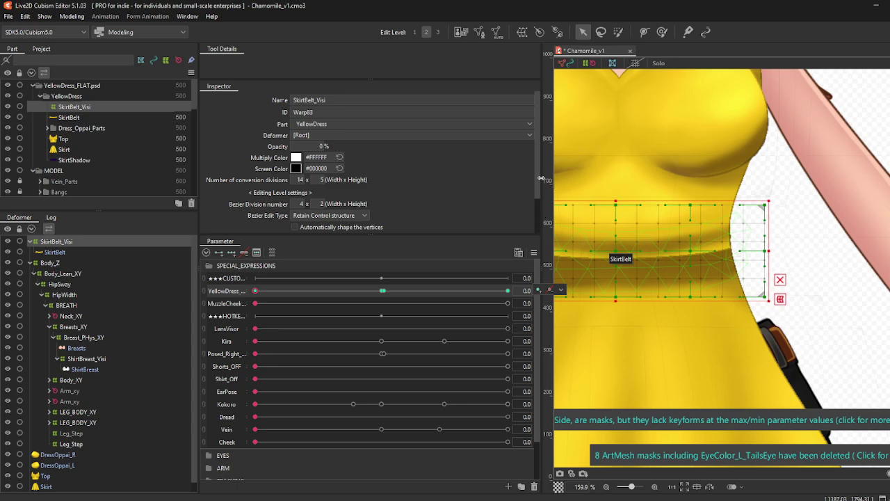
pyautogui.moveTo(542, 178); pyautogui.dragTo(407, 202)
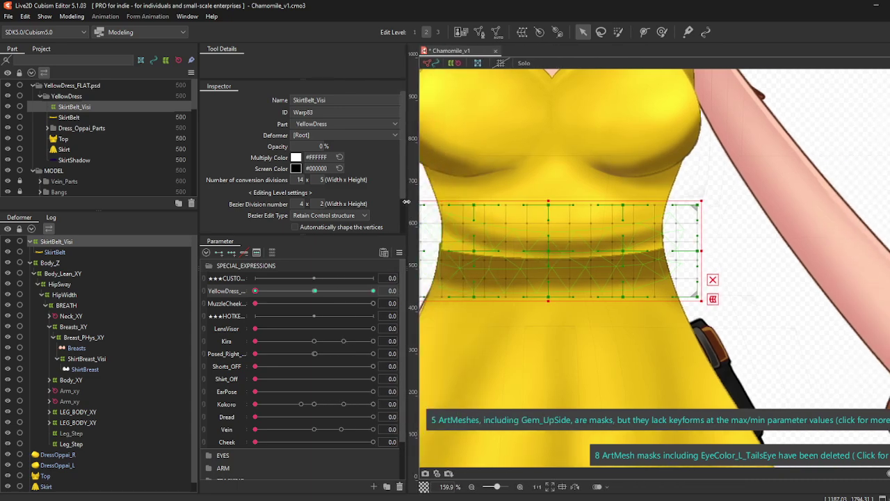
pyautogui.click(256, 292)
pyautogui.moveTo(254, 293); pyautogui.dragTo(313, 295)
pyautogui.click(299, 292)
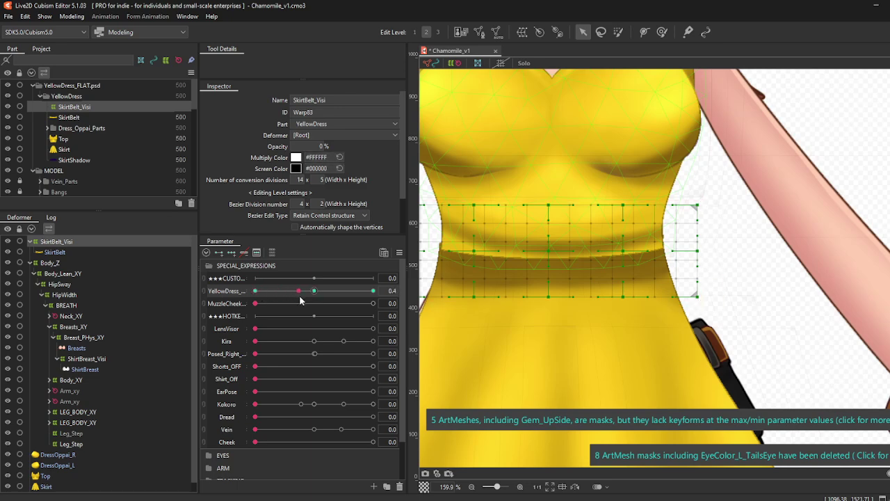
pyautogui.moveTo(300, 299); pyautogui.dragTo(201, 306)
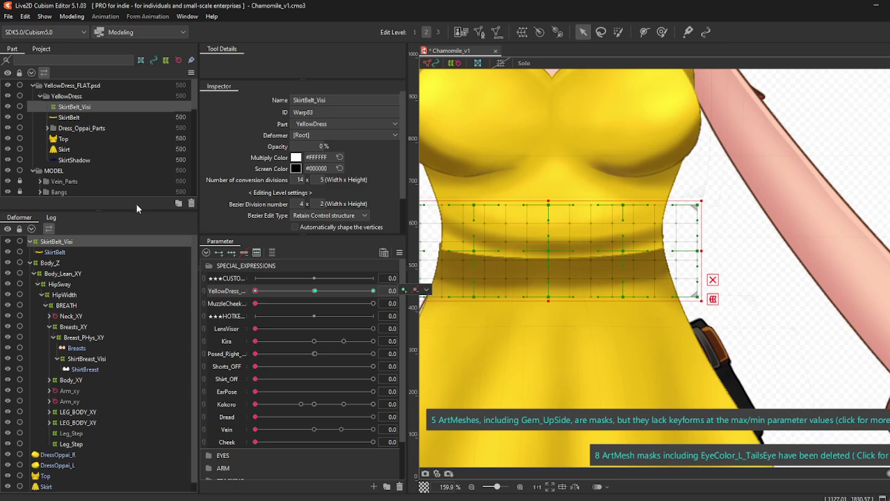
# Step: Rename the dress's Top ArtMesh to DressTop and give it the matching ID DressTop
pyautogui.click(73, 116)
pyautogui.click(70, 139)
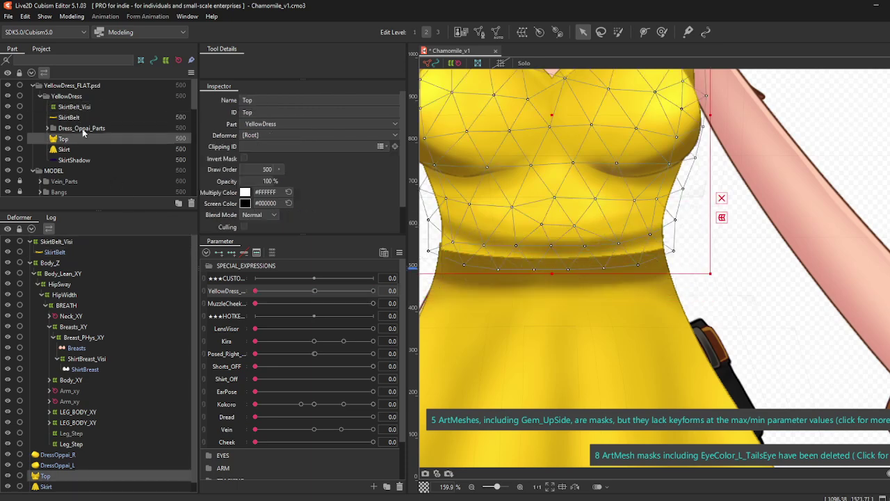
pyautogui.scroll(-5, 525, 185)
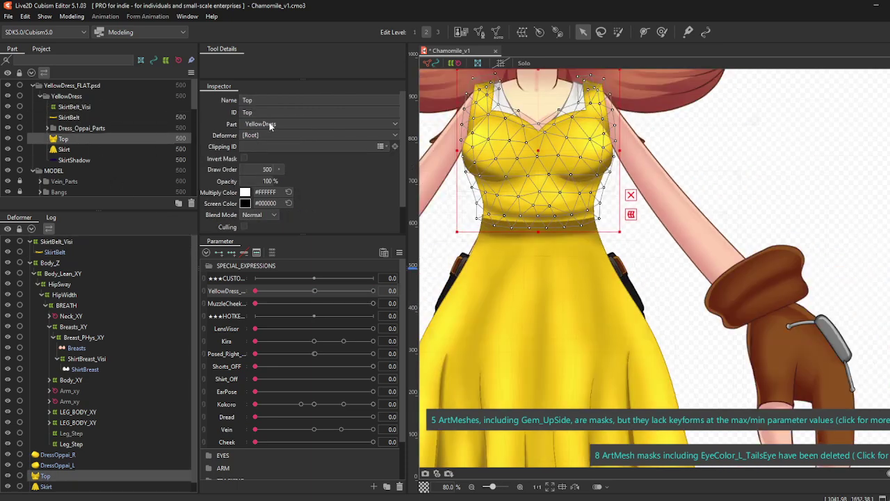
pyautogui.doubleClick(264, 101)
pyautogui.write('Dress')
pyautogui.hotkey('ctrl', 'a')
pyautogui.hotkey('ctrl', 'c')
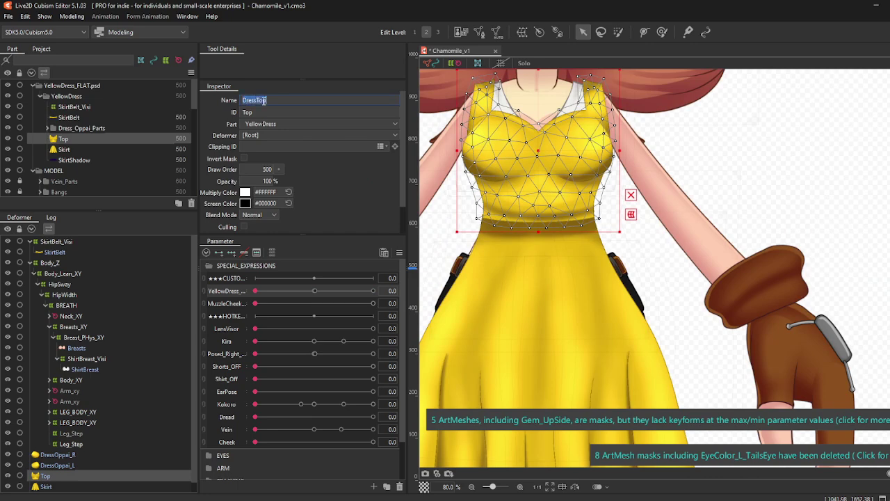
pyautogui.press('Tab')
pyautogui.hotkey('ctrl', 'v')
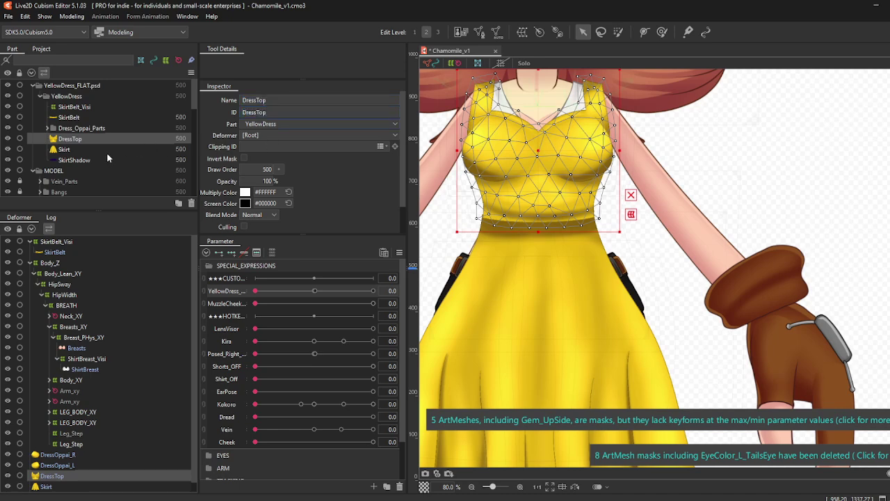
# Step: Rename the Skirt ArtMesh to YellowSkirt, copy that name to its ID, and check the SkirtShadow ArtMesh's name and ID
pyautogui.click(106, 150)
pyautogui.doubleClick(278, 101)
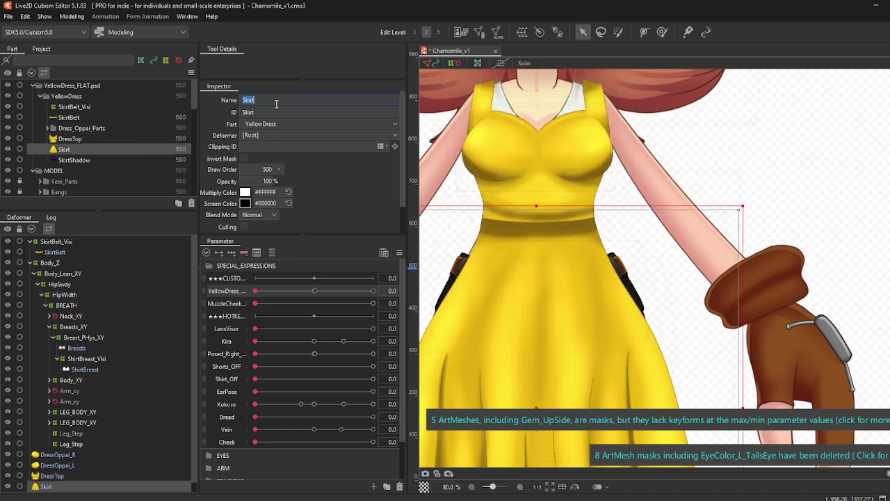
pyautogui.write('YellowSkirt')
pyautogui.hotkey('ctrl', 'a')
pyautogui.write('q')
pyautogui.press('Tab')
pyautogui.hotkey('ctrl', 'v')
pyautogui.doubleClick(269, 97)
pyautogui.hotkey('ctrl', 'v')
pyautogui.press('Return')
pyautogui.click(93, 161)
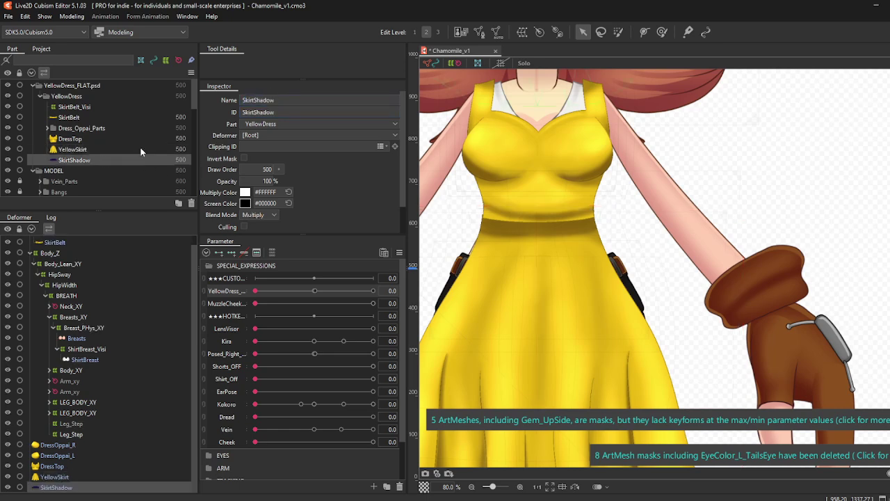
# Step: Create a warp deformer named DressTop_Visi as the parent of the DressTop ArtMesh
pyautogui.click(89, 138)
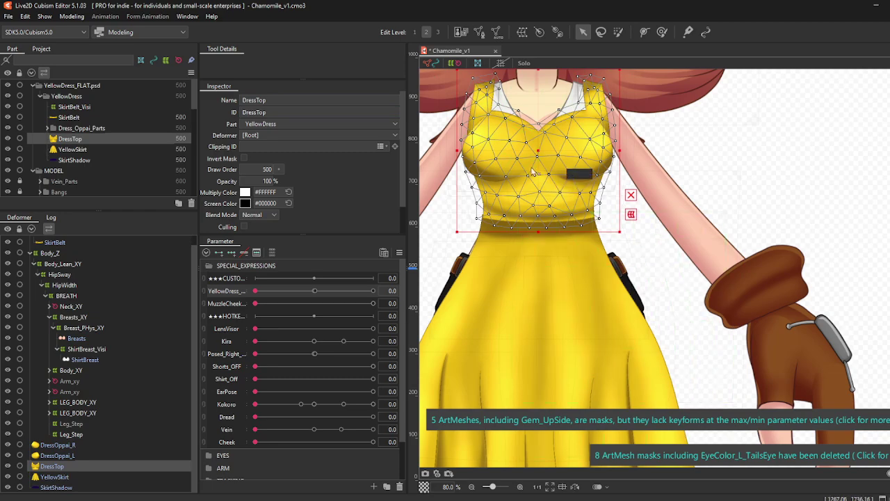
pyautogui.moveTo(532, 170); pyautogui.dragTo(639, 240)
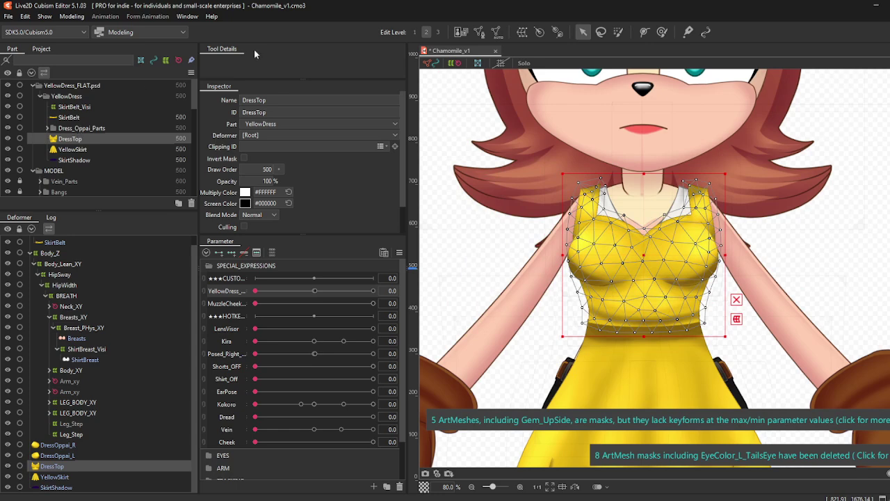
pyautogui.click(520, 32)
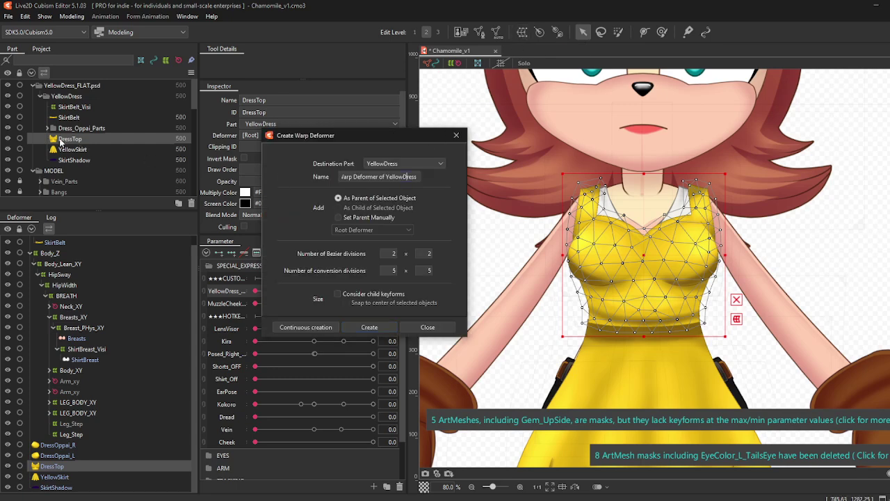
pyautogui.tripleClick(405, 176)
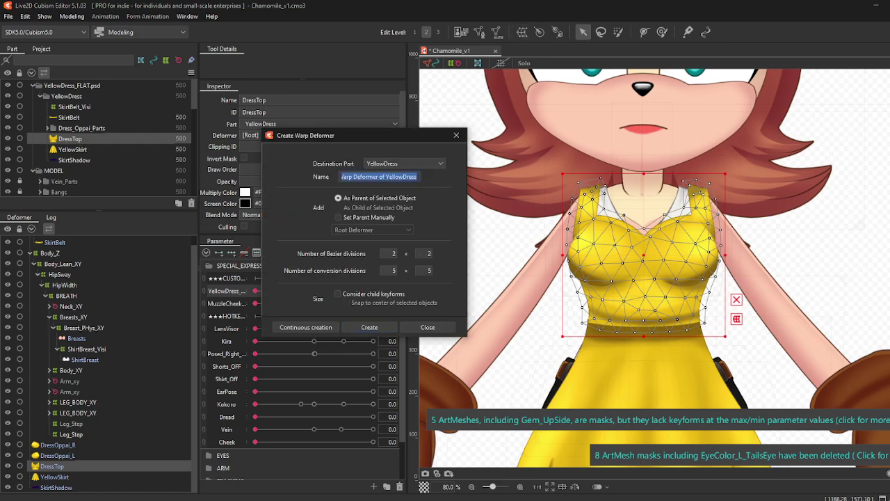
pyautogui.write('DressTop_Visi')
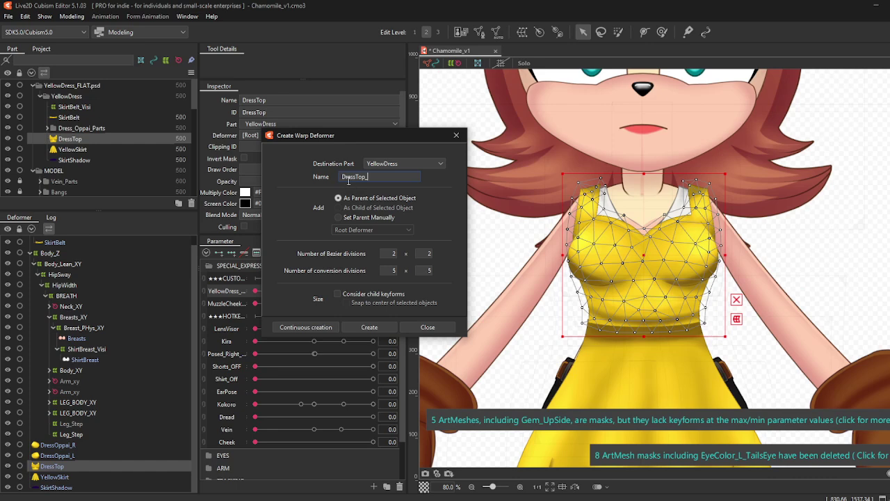
pyautogui.click(369, 327)
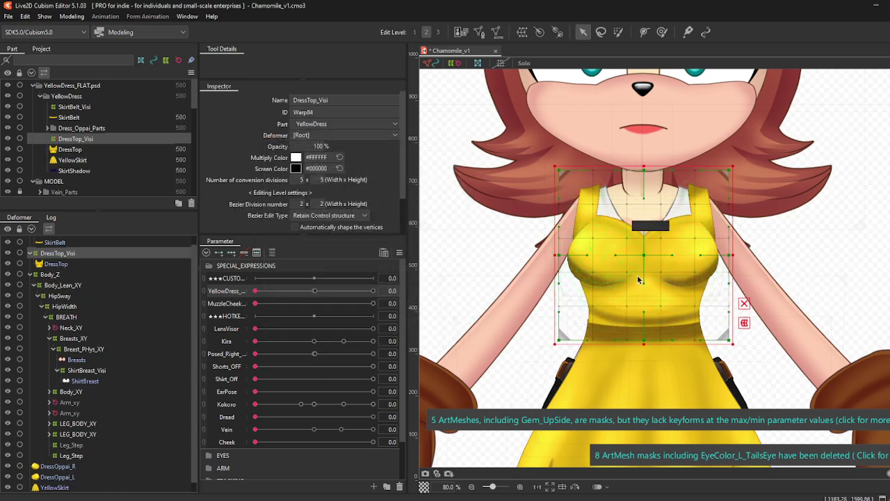
# Step: Compare against SkirtBelt_Visi's settings, and set DressTop_Visi's conversion divisions to 14 × 19
pyautogui.click(74, 109)
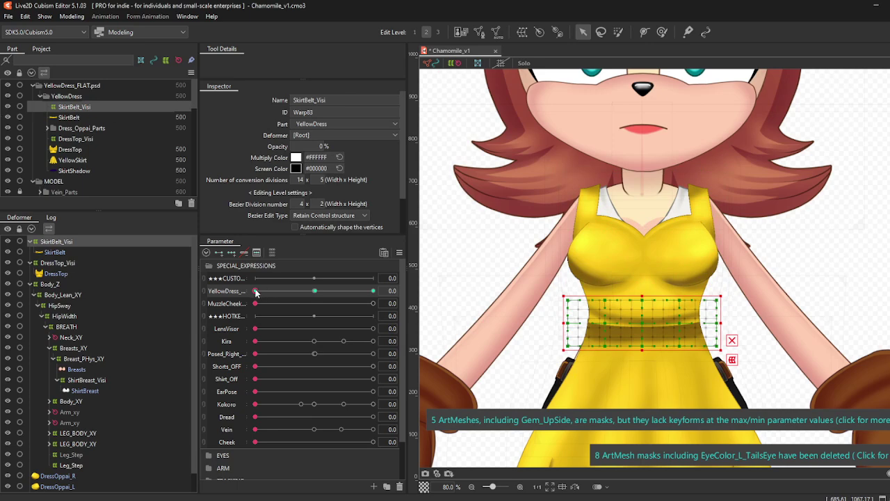
pyautogui.moveTo(256, 290)
pyautogui.mouseDown()
pyautogui.moveTo(182, 285)
pyautogui.moveTo(400, 310)
pyautogui.moveTo(250, 292)
pyautogui.mouseUp()
pyautogui.click(63, 139)
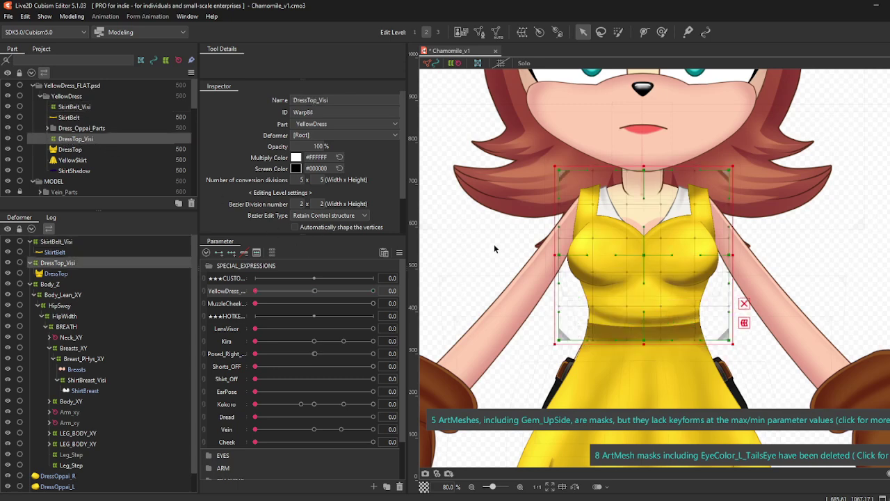
pyautogui.scroll(2, 660, 265)
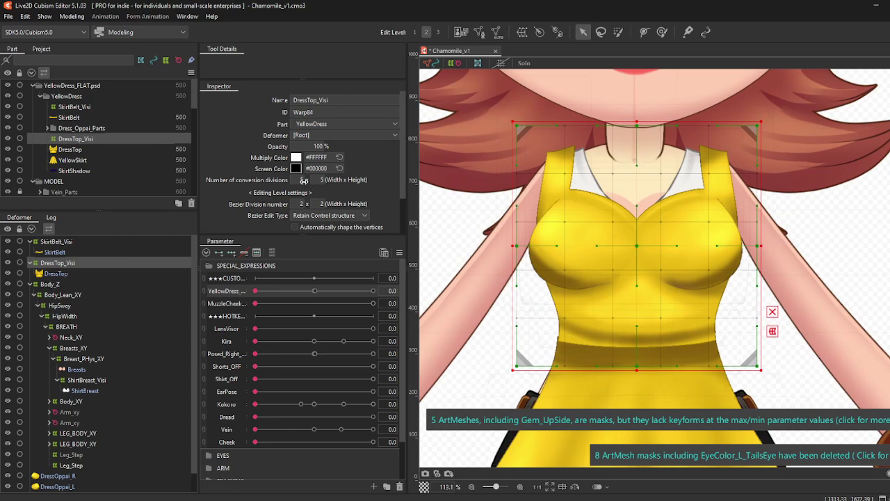
pyautogui.moveTo(306, 180)
pyautogui.mouseDown()
pyautogui.moveTo(332, 179)
pyautogui.moveTo(306, 185)
pyautogui.mouseUp()
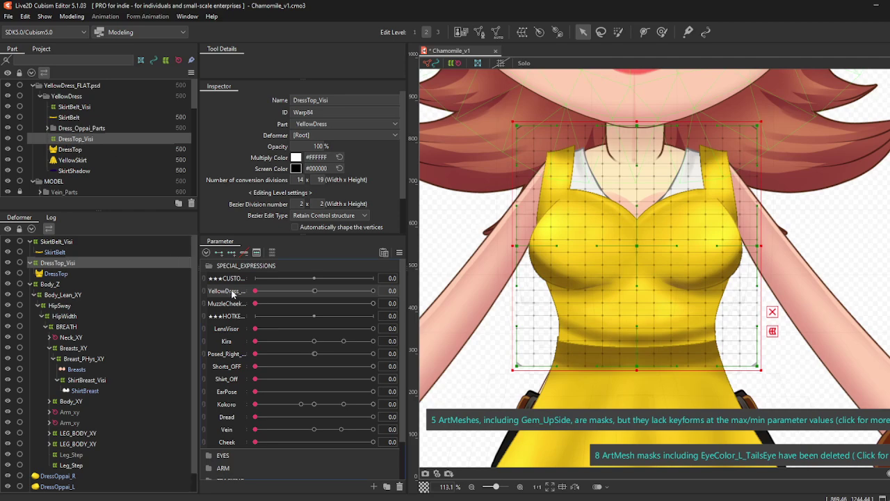
# Step: Key DressTop_Visi on YellowDress_ON at 0, 0.5 and 1, making it fully transparent at 0.5 and 0, and check the toggle
pyautogui.moveTo(249, 293); pyautogui.dragTo(270, 293)
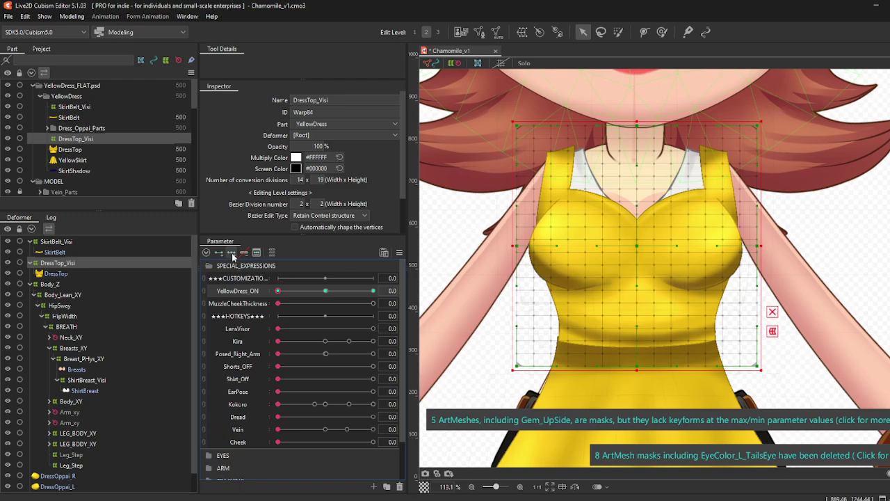
pyautogui.click(327, 297)
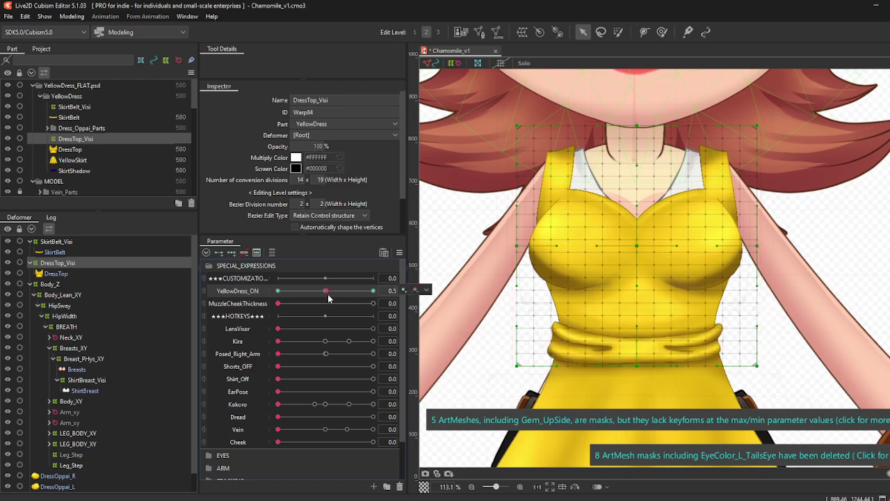
pyautogui.click(327, 297)
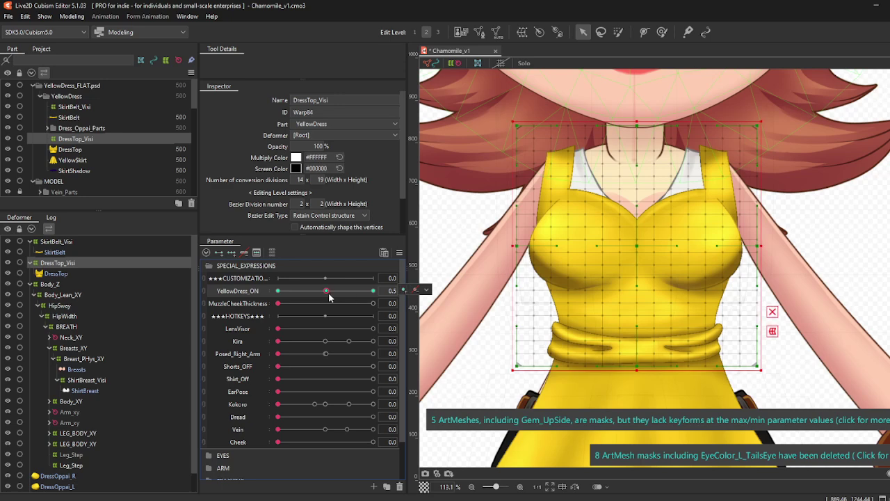
pyautogui.doubleClick(316, 146)
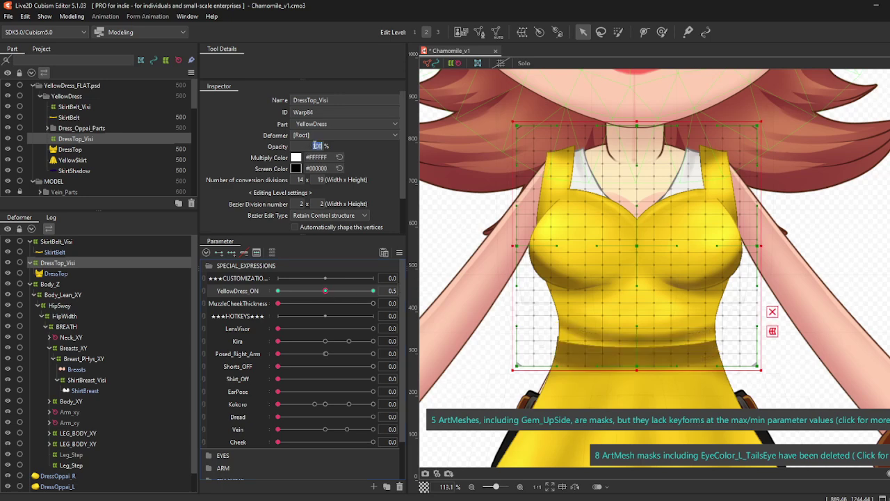
pyautogui.click(278, 290)
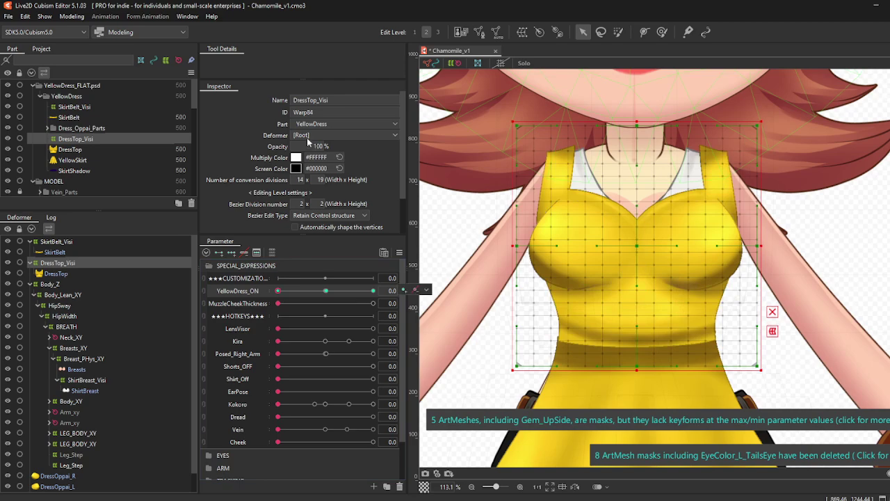
pyautogui.click(325, 292)
pyautogui.moveTo(319, 296); pyautogui.dragTo(278, 292)
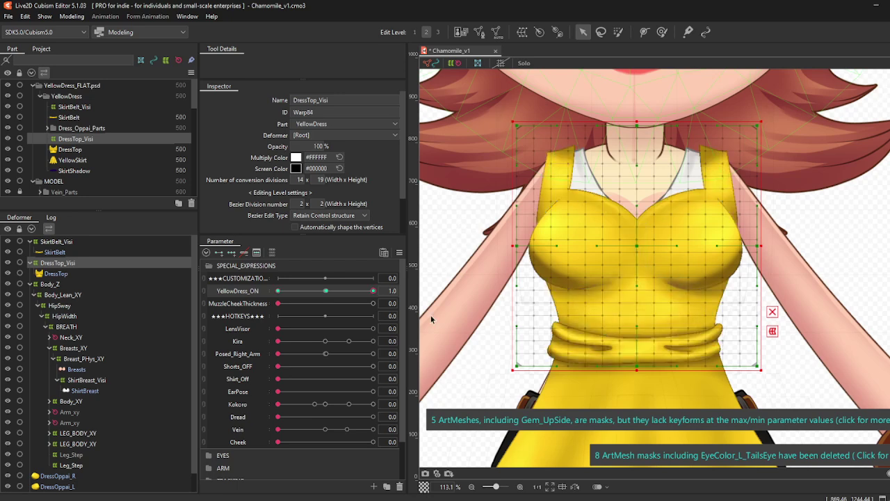
pyautogui.click(80, 152)
pyautogui.click(77, 161)
pyautogui.scroll(-5, 670, 273)
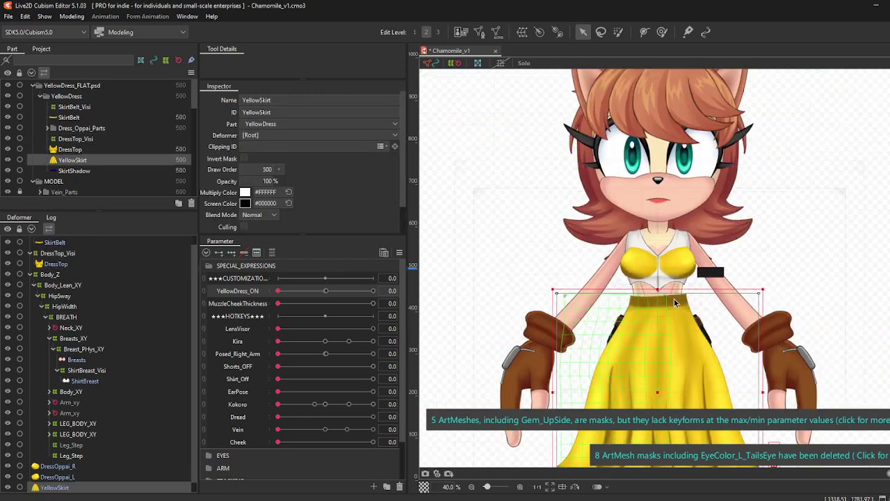
pyautogui.scroll(-3, 674, 303)
pyautogui.click(81, 116)
# Step: Create a warp deformer named DressOppai_Visi as the parent of both DressOppai_R and DressOppai_L in Dress_Oppai_Parts
pyautogui.click(49, 129)
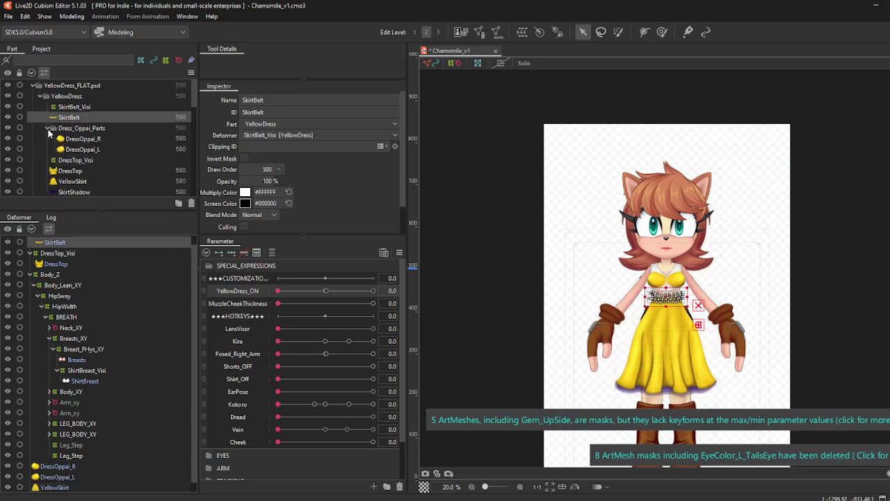
pyautogui.click(87, 140)
pyautogui.keyDown('ctrl'); pyautogui.click(87, 149); pyautogui.keyUp('ctrl')
pyautogui.scroll(4, 715, 334)
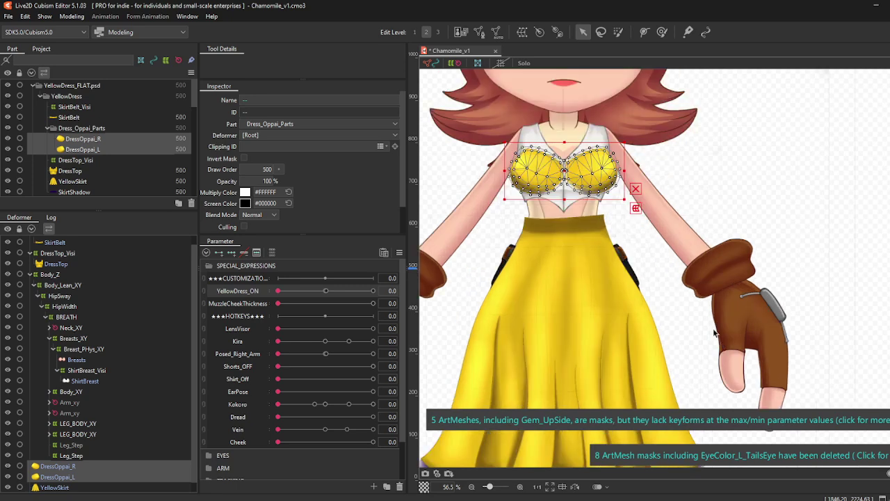
pyautogui.click(522, 31)
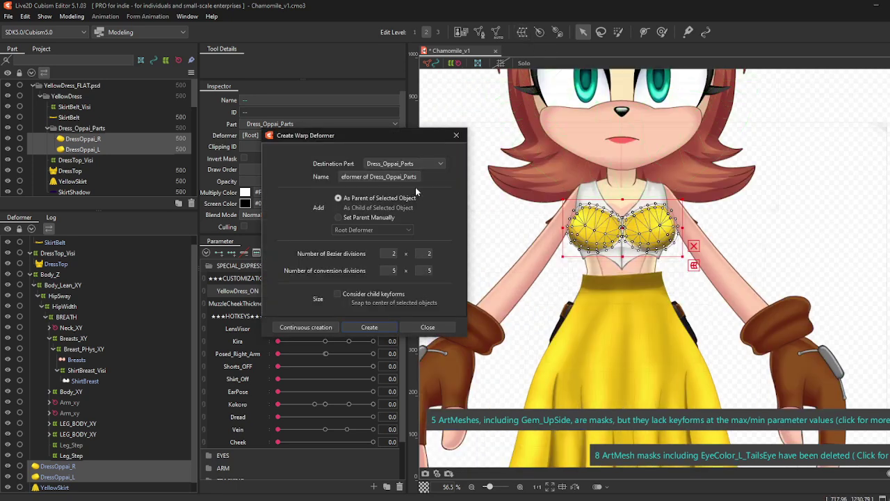
pyautogui.moveTo(418, 176); pyautogui.dragTo(67, 152)
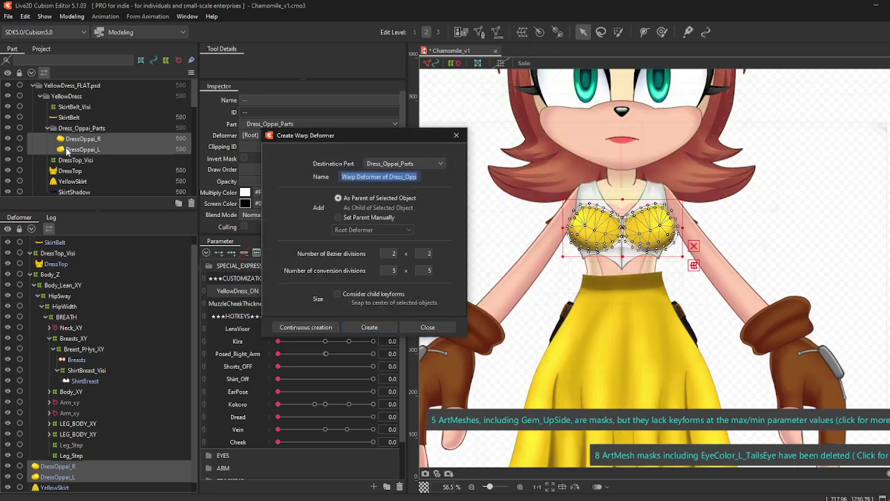
pyautogui.write('DressO')
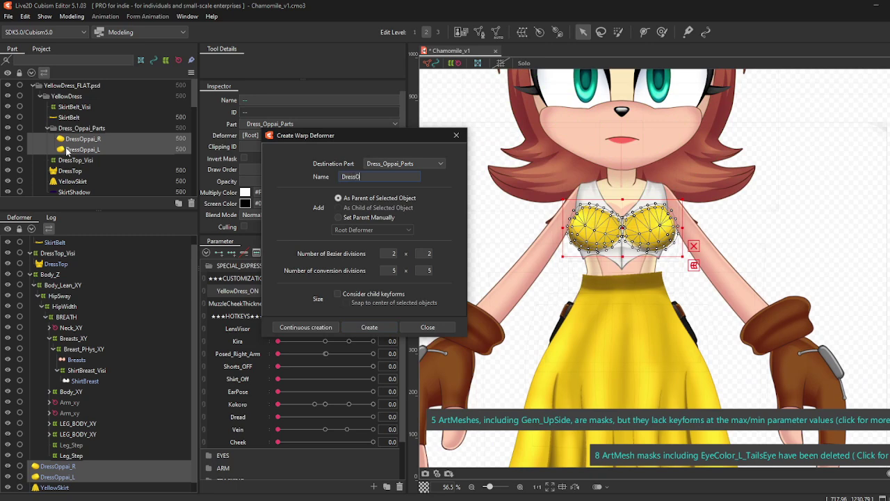
pyautogui.write('ppai_Visi')
pyautogui.click(372, 327)
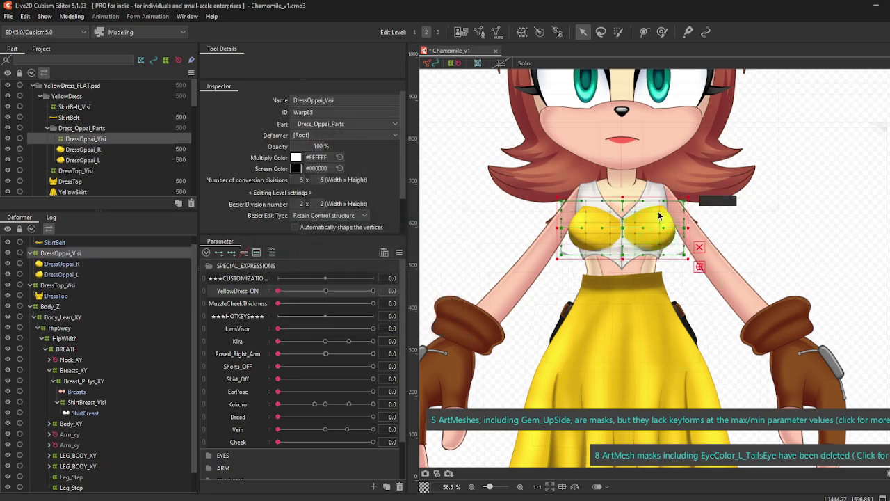
# Step: Set DressOppai_Visi to 4 × 2 Bezier and 20 × 10 conversion divisions, and key it on YellowDress_ON at 0, 0.5 and 1
pyautogui.scroll(4, 657, 215)
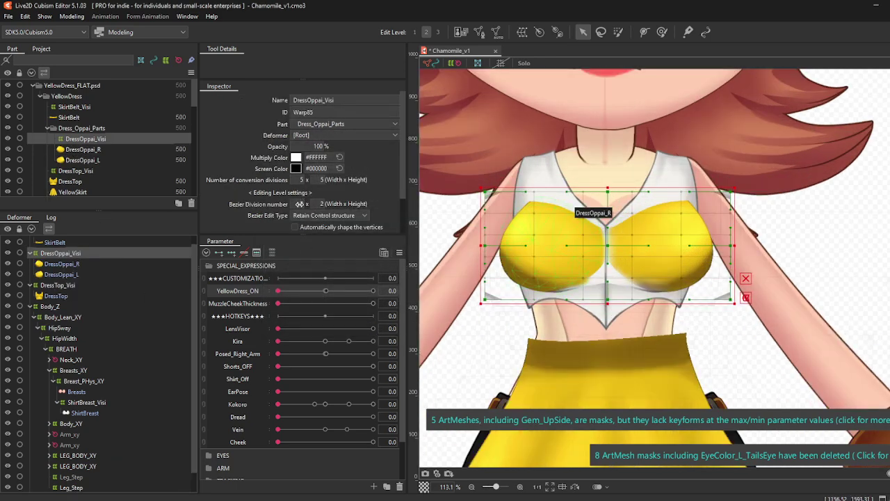
pyautogui.moveTo(299, 204); pyautogui.dragTo(302, 182)
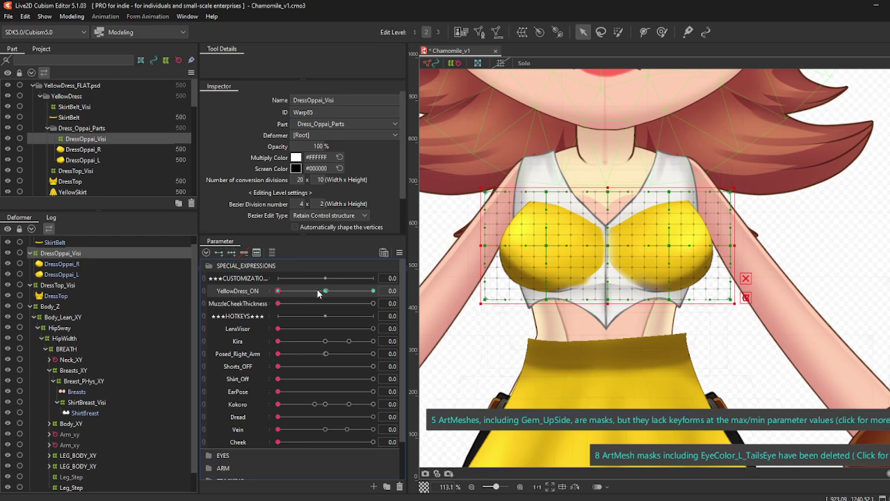
pyautogui.click(277, 291)
# Step: Set DressOppai_Visi's opacity to 0% at YellowDress_ON values 0.5 and 0
pyautogui.moveTo(278, 292); pyautogui.dragTo(326, 291)
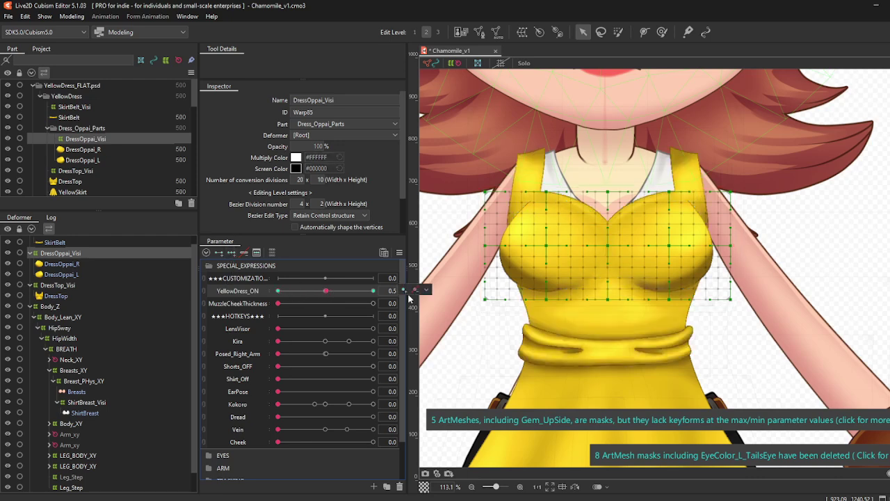
pyautogui.click(403, 293)
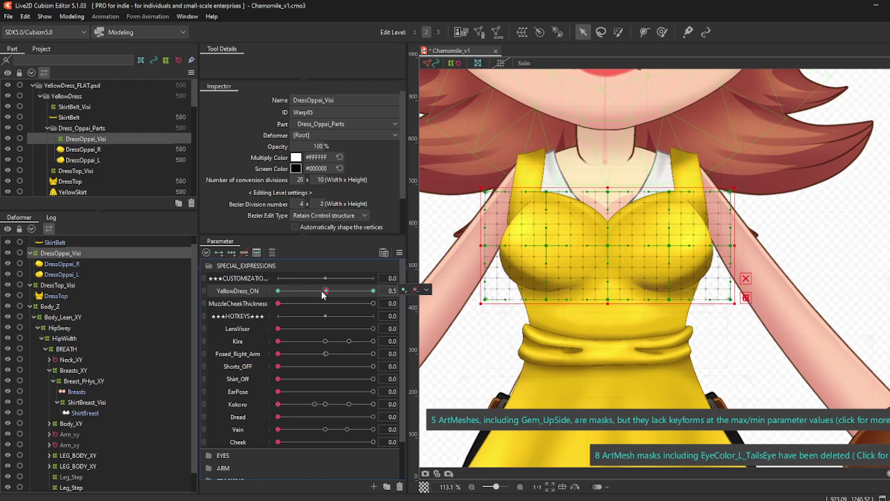
pyautogui.doubleClick(317, 147)
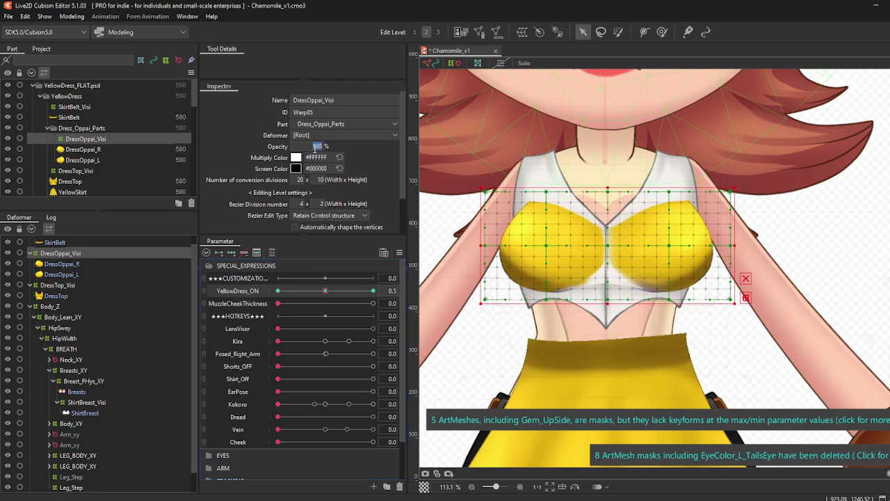
pyautogui.write('0')
pyautogui.press('Return')
pyautogui.click(278, 293)
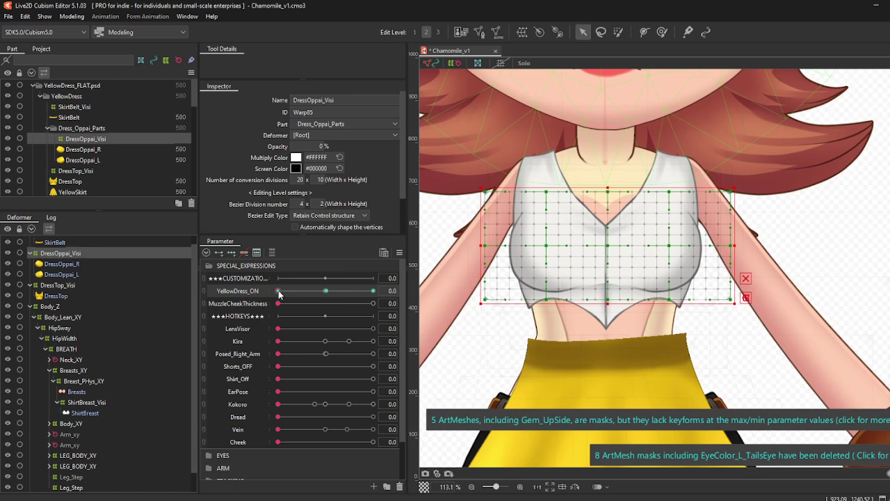
pyautogui.moveTo(278, 292)
pyautogui.mouseDown()
pyautogui.moveTo(429, 301)
pyautogui.moveTo(248, 299)
pyautogui.moveTo(417, 292)
pyautogui.moveTo(278, 291)
pyautogui.mouseUp()
pyautogui.doubleClick(316, 147)
# Step: Create a warp deformer named YellowSkirt_Visi as the parent of YellowSkirt and set its conversion divisions to 10 × 11
pyautogui.scroll(-4, 563, 199)
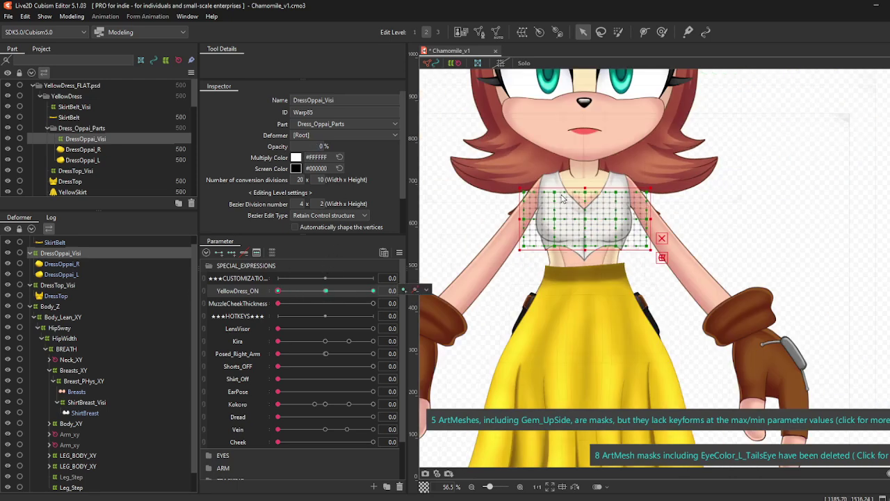
pyautogui.scroll(-1, 563, 199)
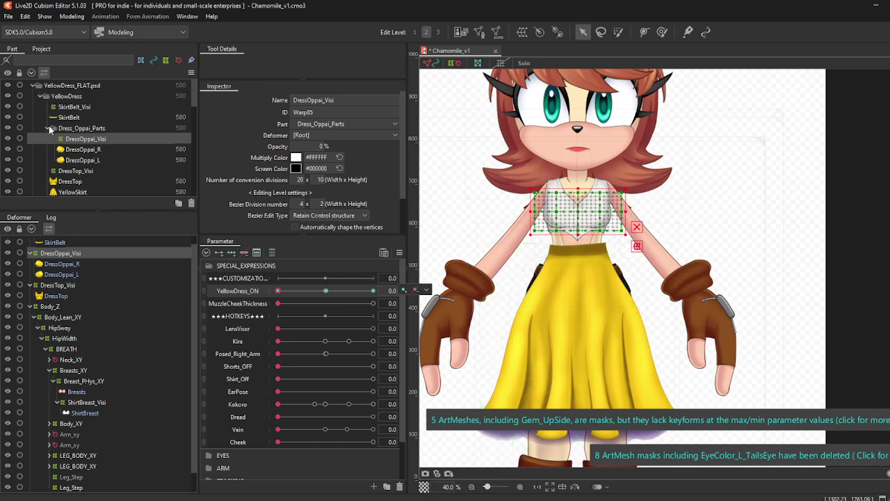
pyautogui.click(48, 128)
pyautogui.click(78, 161)
pyautogui.scroll(-1, 692, 299)
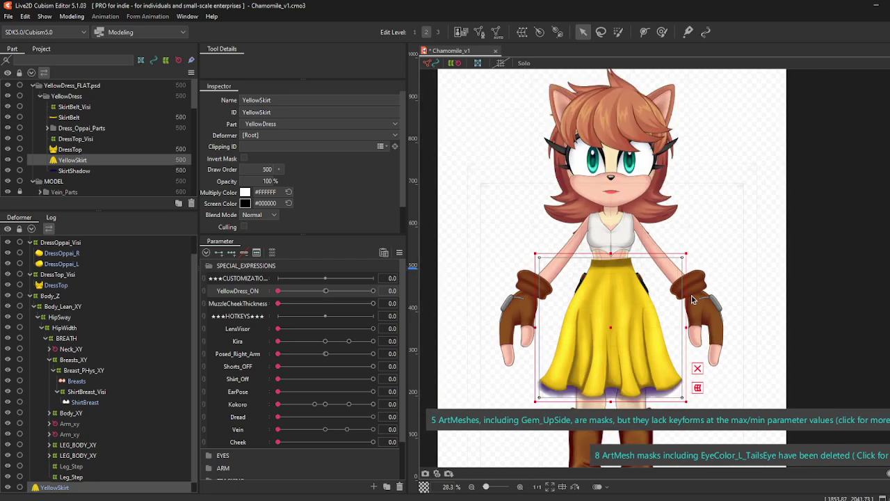
pyautogui.click(523, 32)
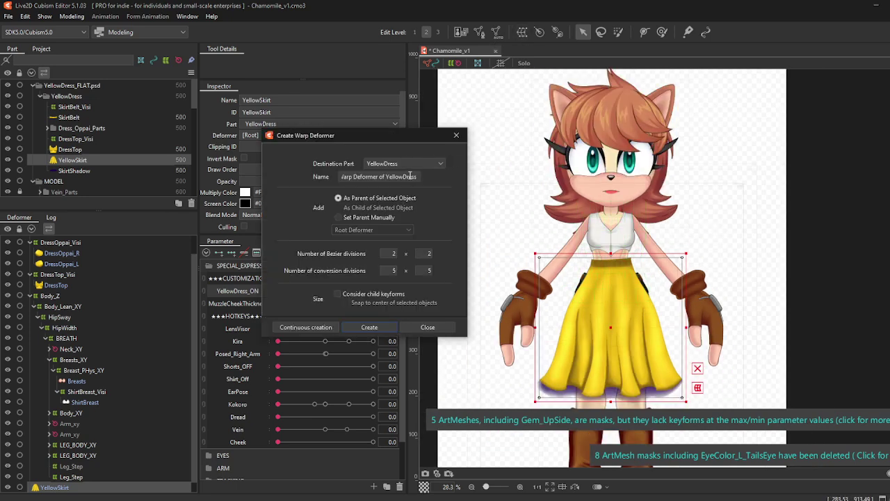
pyautogui.hotkey('ctrl', 'a')
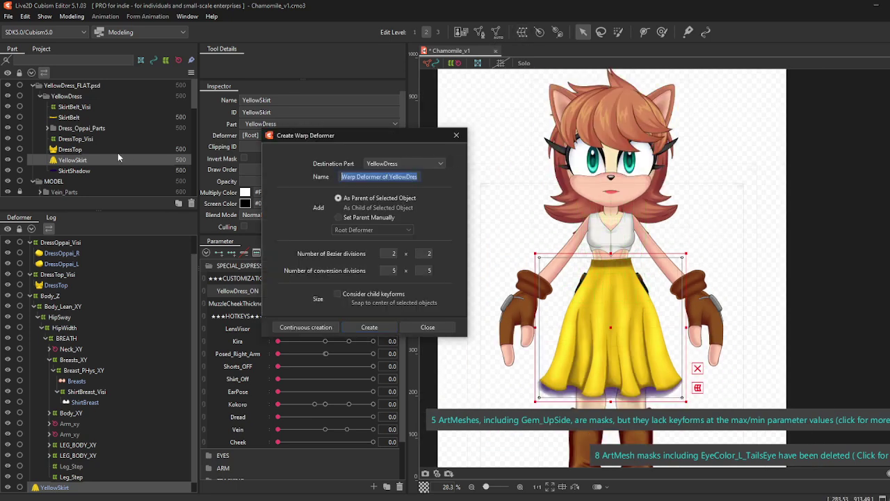
pyautogui.write('YellowSkirt_Visi')
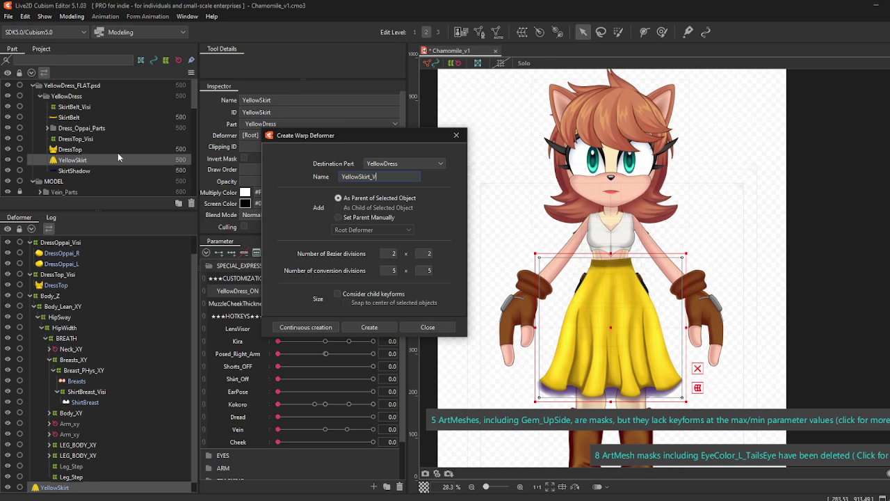
pyautogui.click(371, 327)
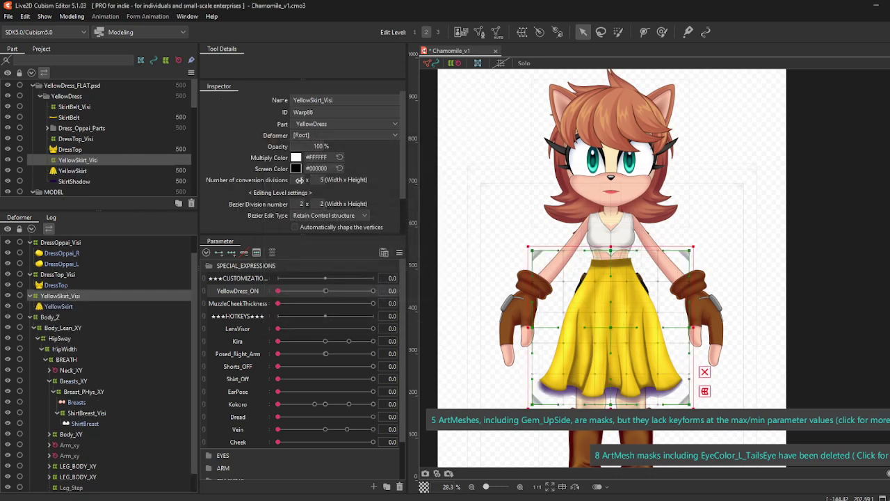
pyautogui.moveTo(305, 180); pyautogui.dragTo(308, 182)
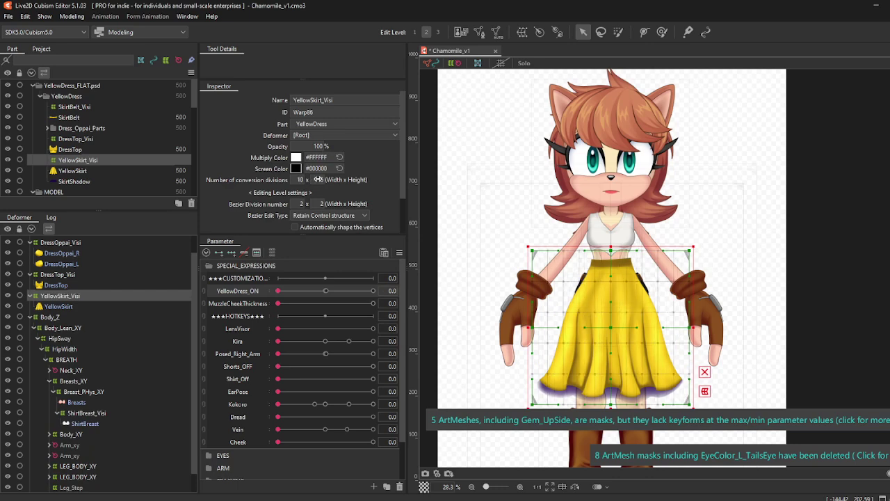
pyautogui.moveTo(318, 180); pyautogui.dragTo(322, 180)
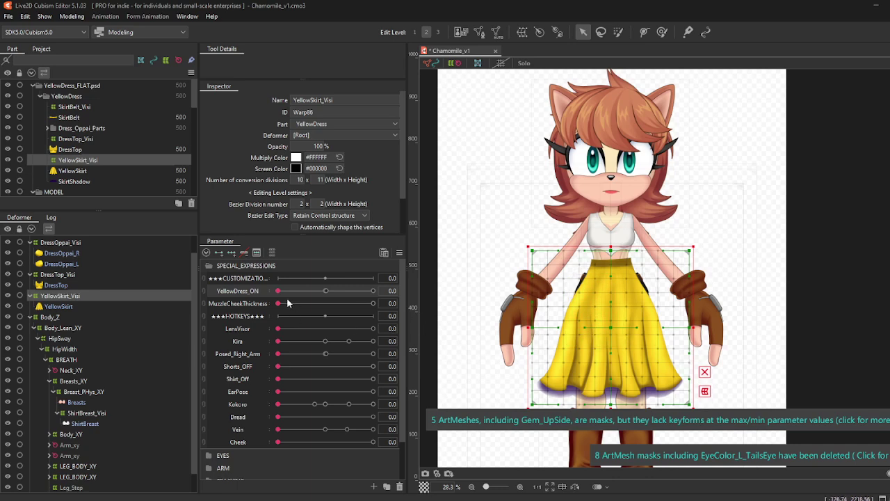
pyautogui.scroll(-2, 257, 292)
pyautogui.scroll(2, 252, 281)
pyautogui.click(215, 265)
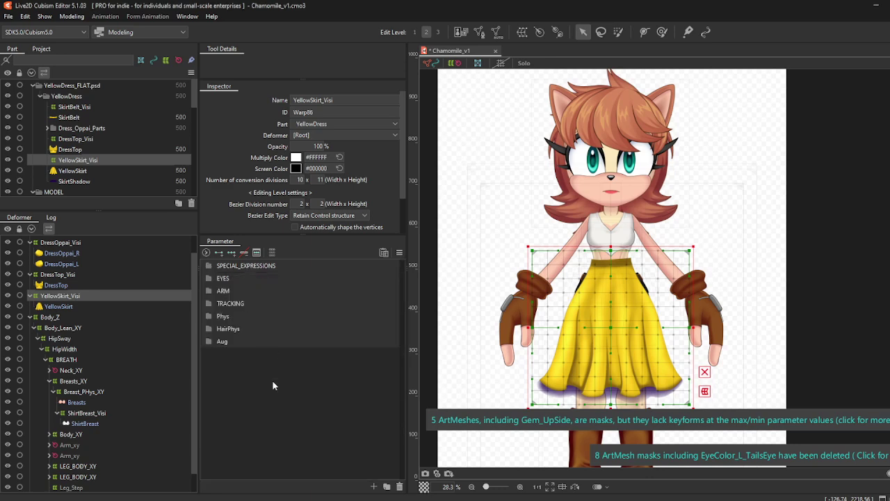
pyautogui.click(211, 266)
pyautogui.scroll(-3, 264, 323)
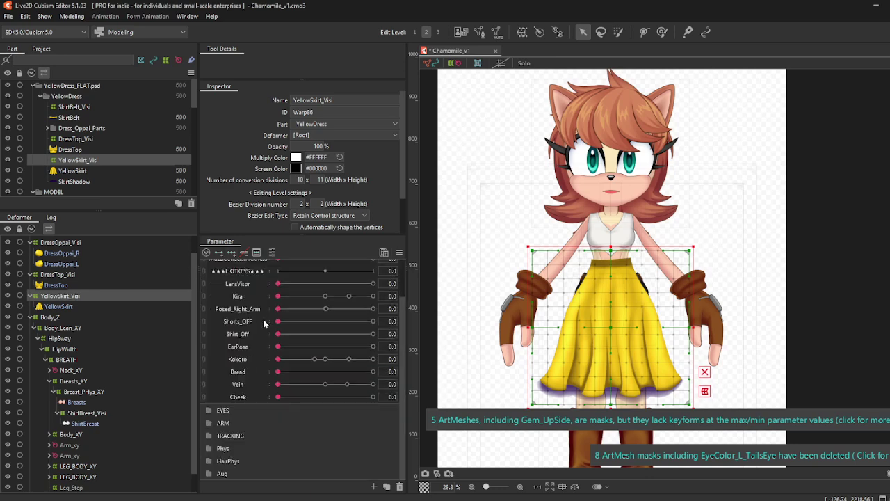
pyautogui.scroll(2, 247, 338)
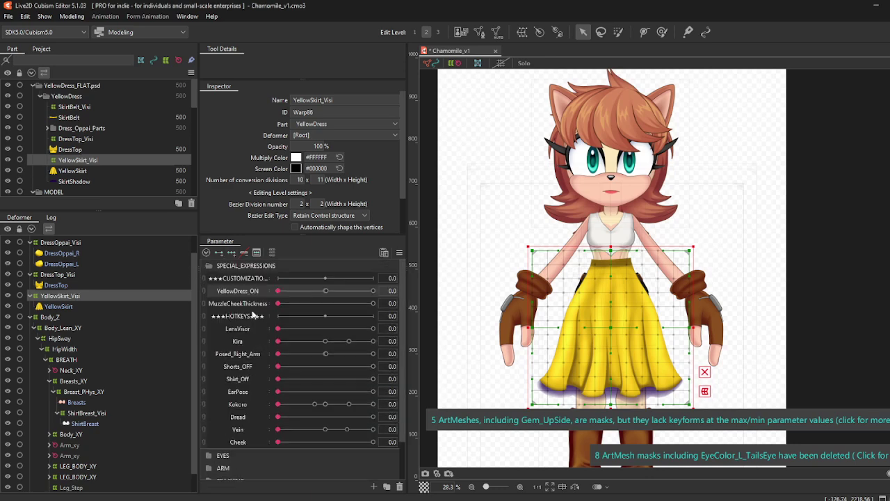
pyautogui.scroll(5, 612, 341)
pyautogui.scroll(-3, 612, 341)
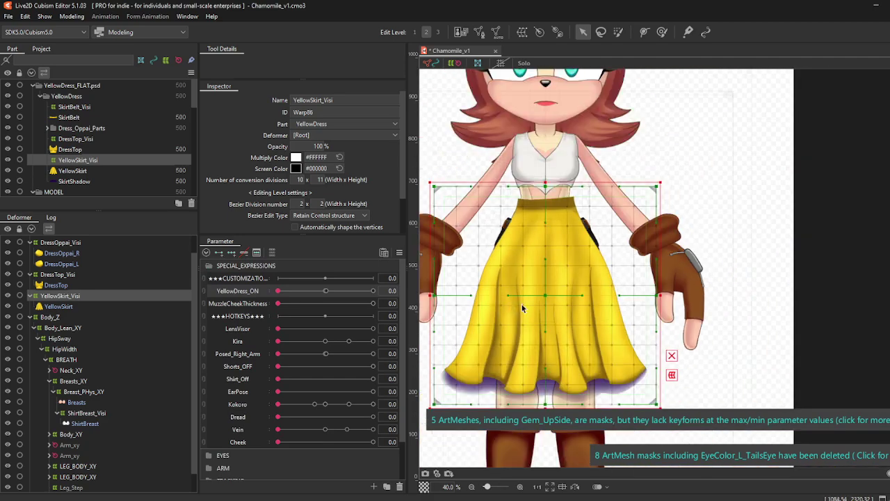
pyautogui.click(839, 239)
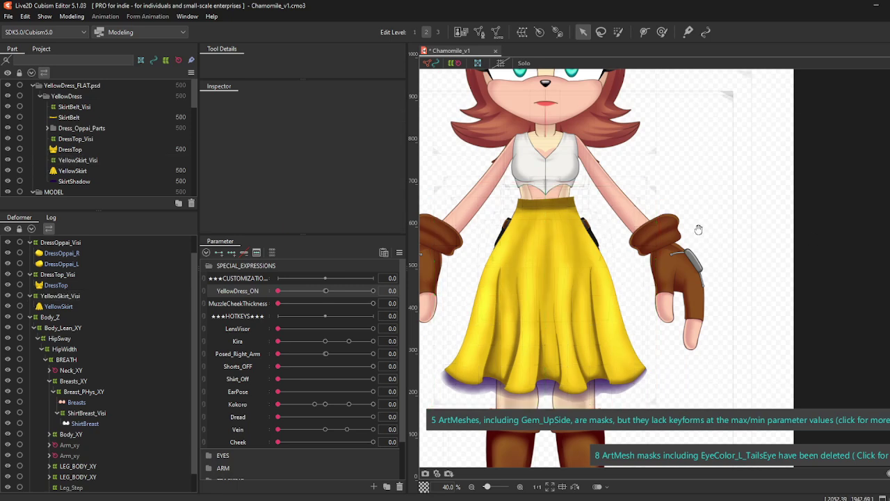
pyautogui.moveTo(698, 229); pyautogui.dragTo(762, 220)
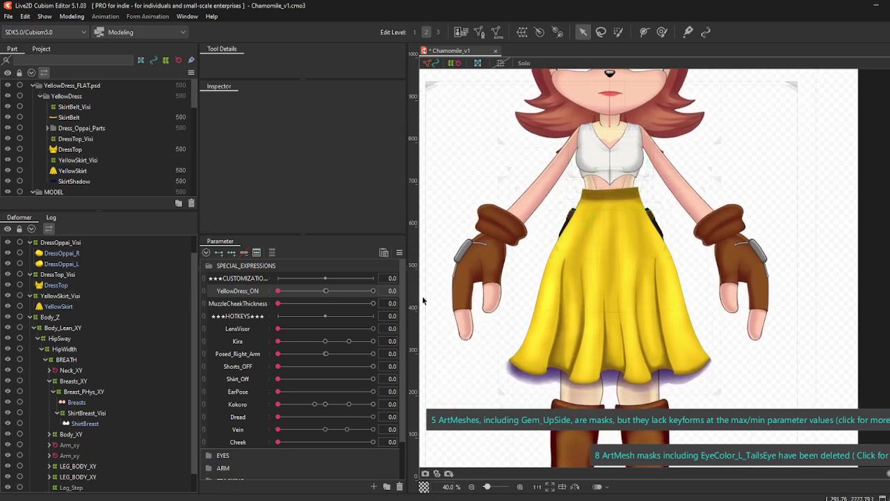
# Step: Key YellowSkirt_Visi on YellowDress_ON at 0, 0.5 and 1, and set its opacity to 0% at 0.5 and 0
pyautogui.click(77, 161)
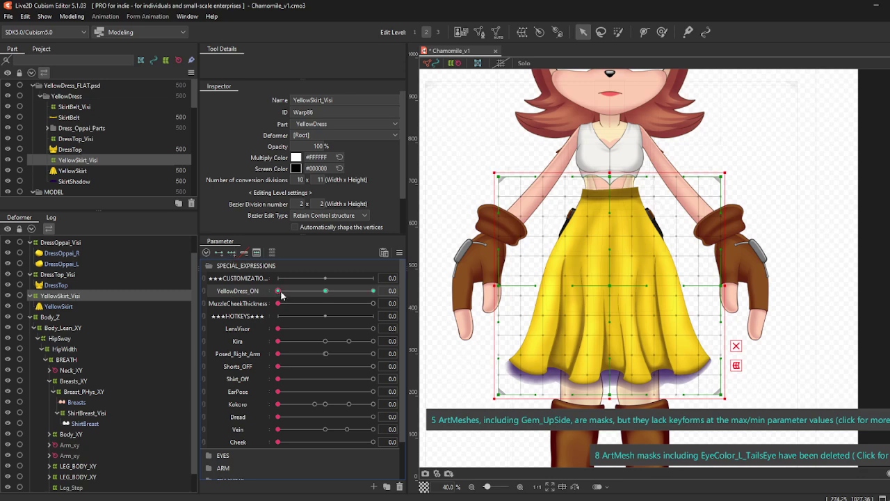
pyautogui.click(325, 290)
pyautogui.click(402, 290)
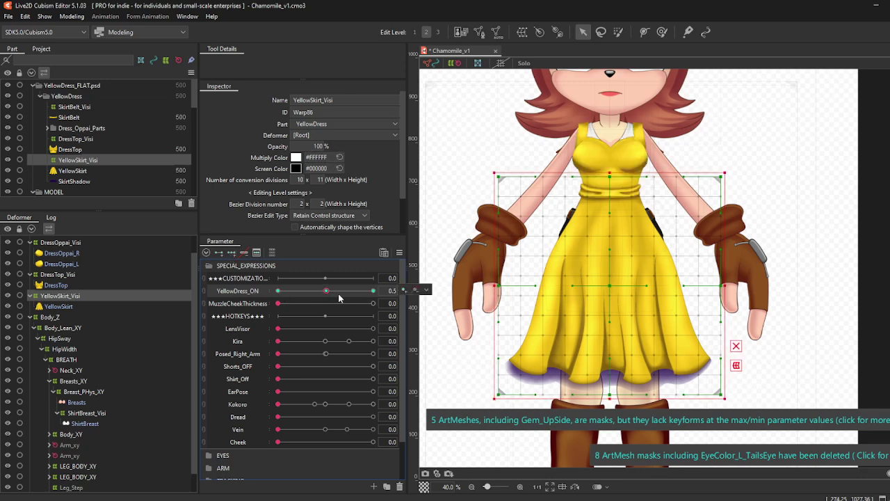
pyautogui.doubleClick(319, 146)
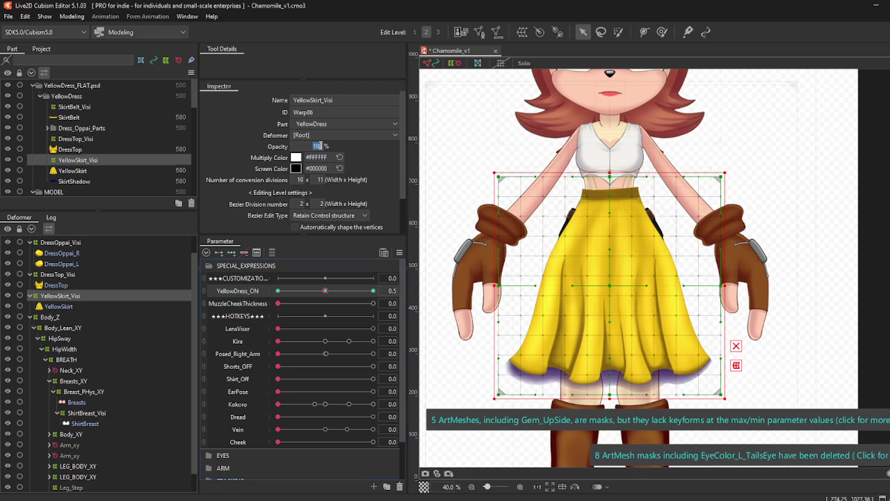
pyautogui.write('0')
pyautogui.press('Return')
pyautogui.click(277, 291)
pyautogui.doubleClick(319, 146)
pyautogui.write('0')
pyautogui.press('Return')
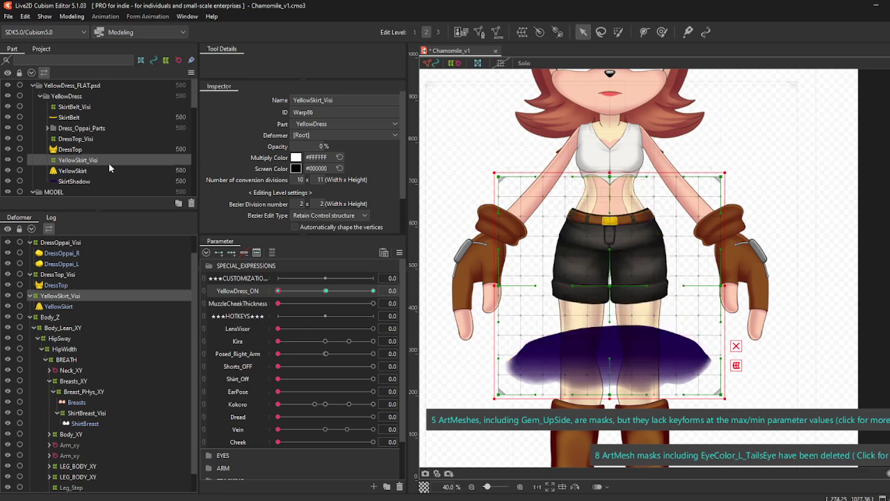
# Step: Generate an automatic mesh for SkirtShadow with the Standard preset and parent the mesh to the YellowSkirt_Visi deformer
pyautogui.click(72, 175)
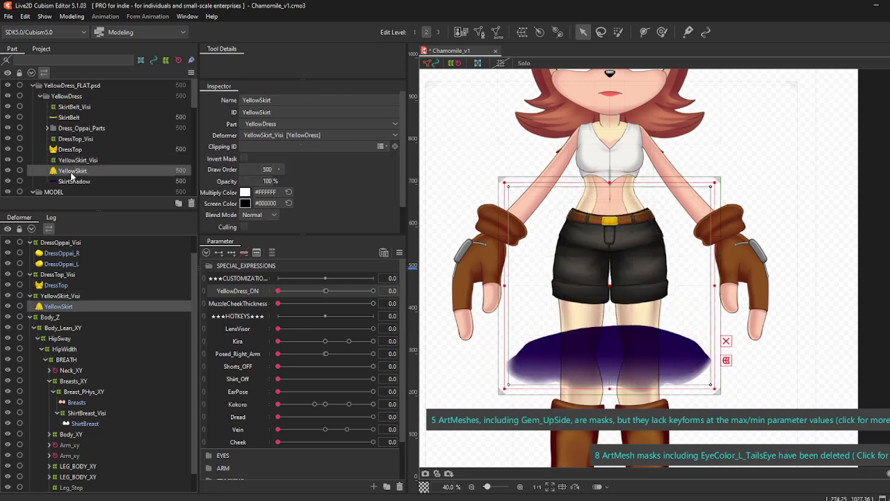
pyautogui.click(72, 181)
pyautogui.click(496, 31)
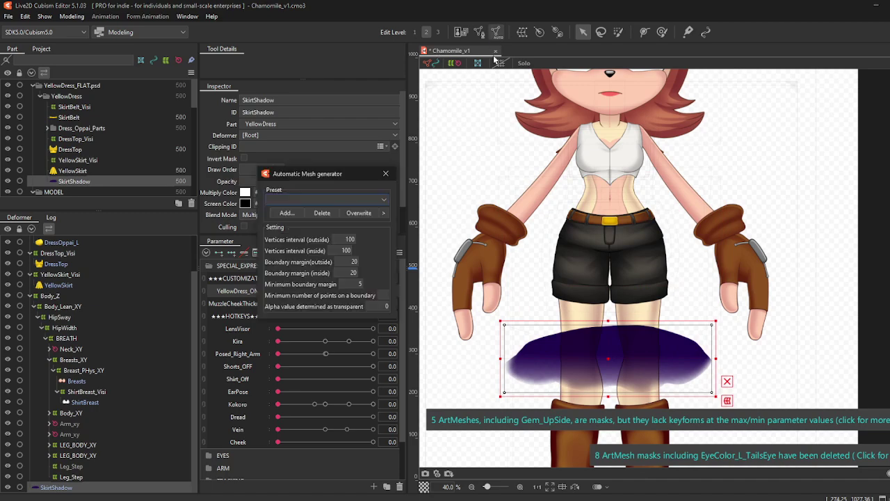
pyautogui.click(349, 199)
pyautogui.click(336, 209)
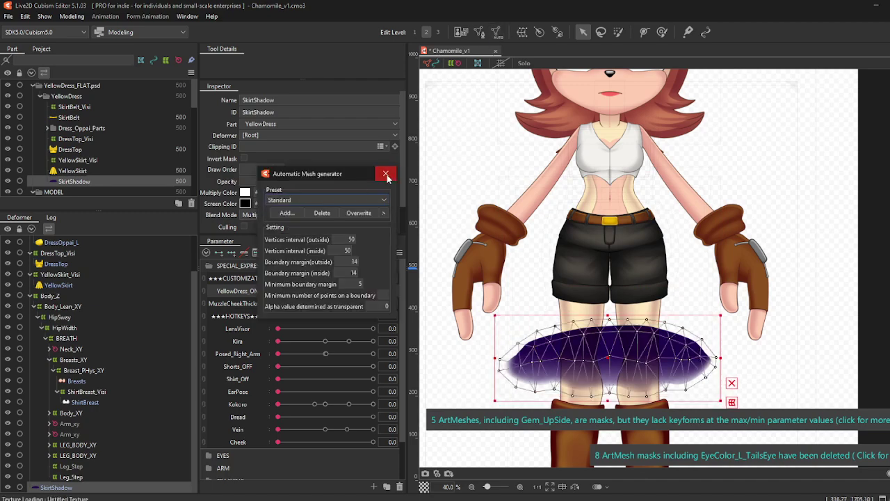
pyautogui.click(386, 174)
pyautogui.moveTo(60, 183); pyautogui.dragTo(80, 168)
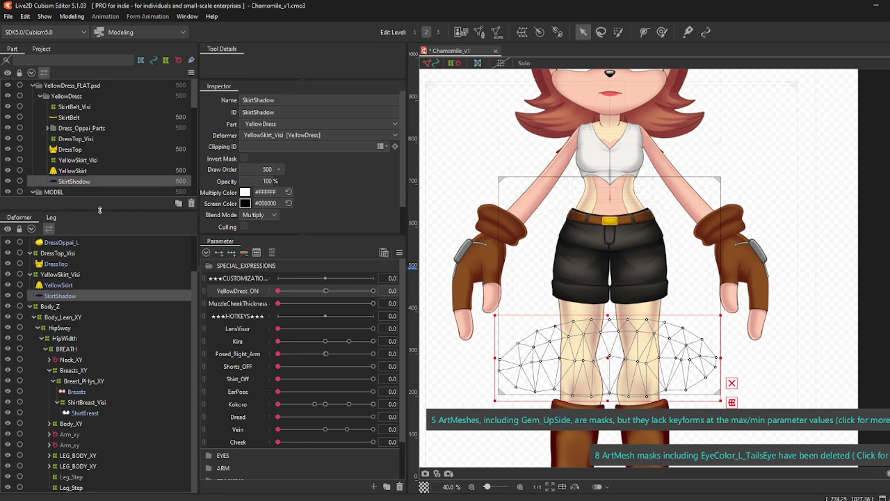
# Step: Give the parts list more height and collapse the four dress visibility deformers and Body_Z in the deformer hierarchy
pyautogui.moveTo(97, 211); pyautogui.dragTo(98, 269)
pyautogui.click(51, 276)
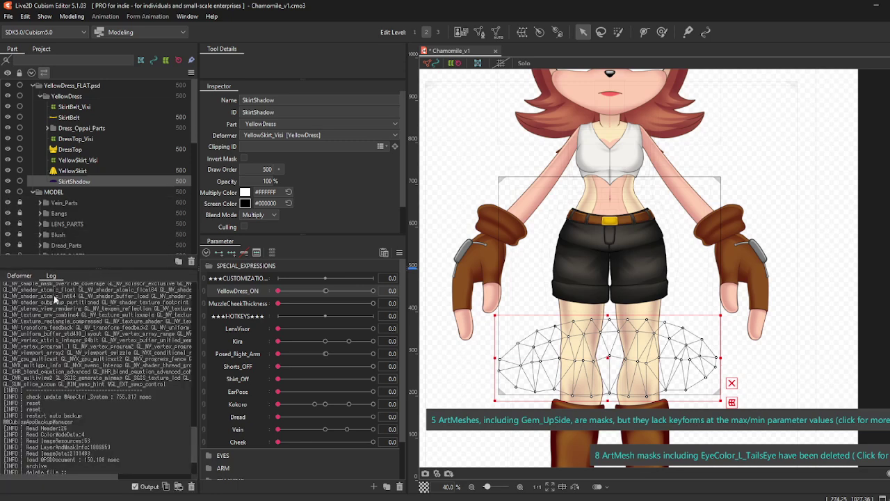
pyautogui.click(16, 277)
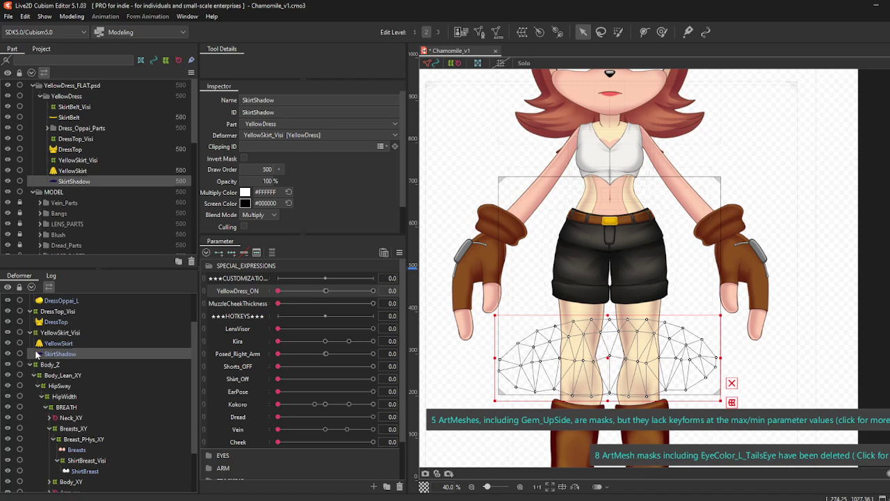
pyautogui.scroll(2, 61, 407)
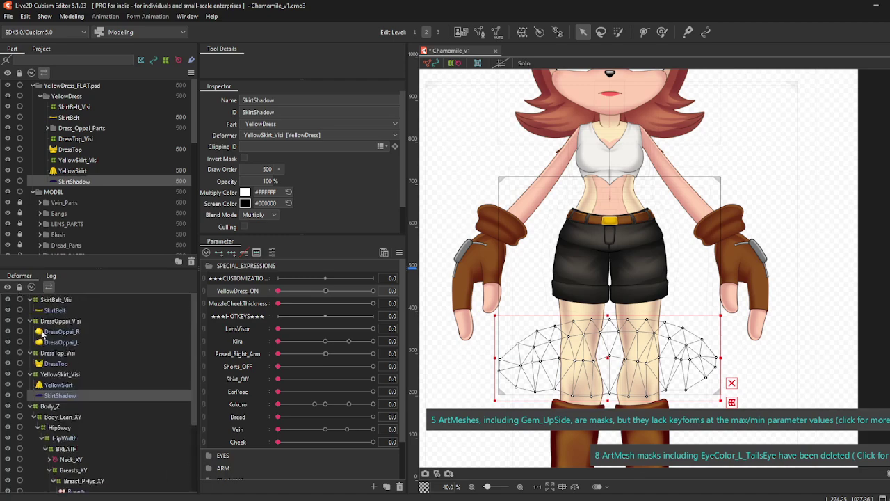
pyautogui.click(30, 300)
pyautogui.click(29, 310)
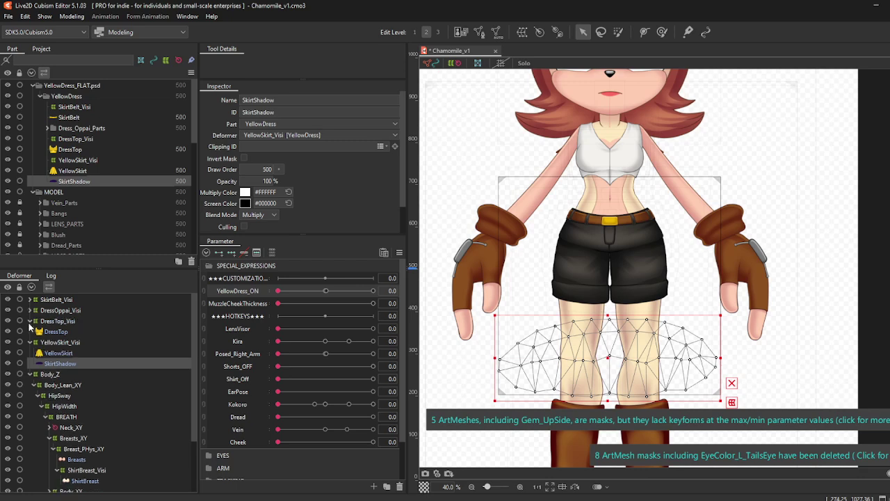
pyautogui.click(30, 321)
pyautogui.click(30, 332)
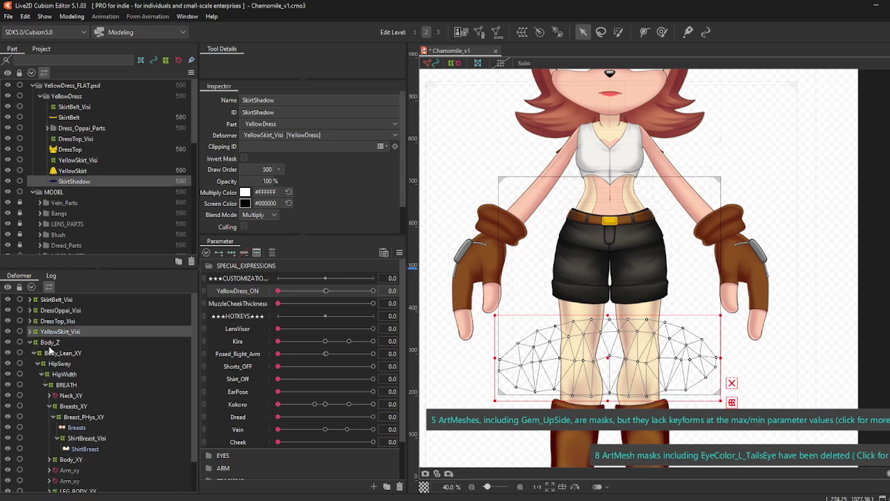
pyautogui.click(30, 342)
# Step: Inspect YellowSkirt_Visi and its child meshes YellowSkirt and SkirtShadow in the deformer hierarchy
pyautogui.click(46, 332)
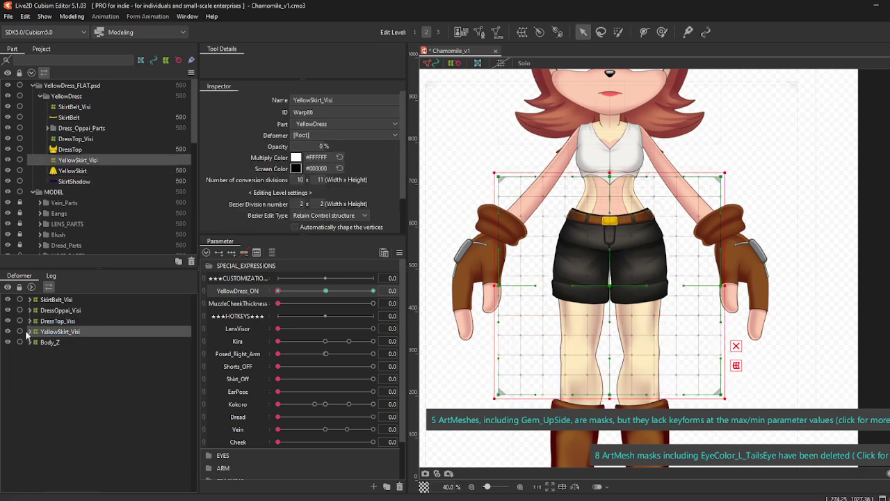
pyautogui.click(29, 332)
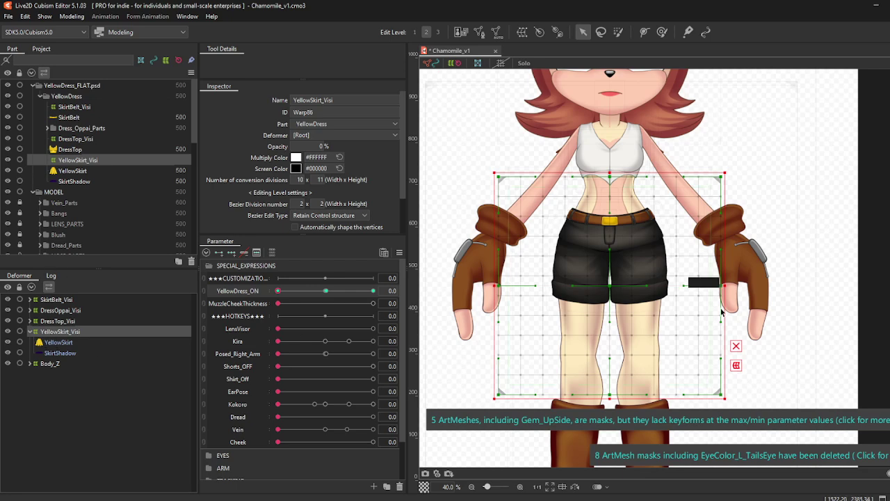
pyautogui.click(65, 345)
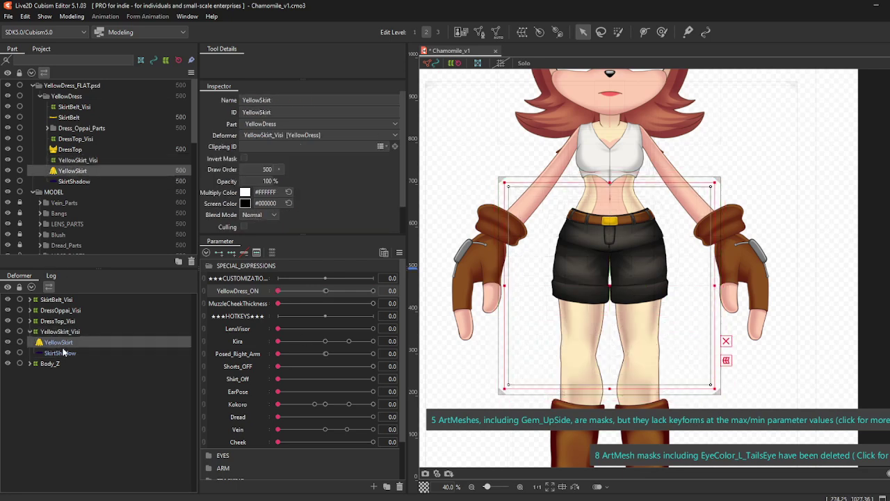
pyautogui.click(62, 354)
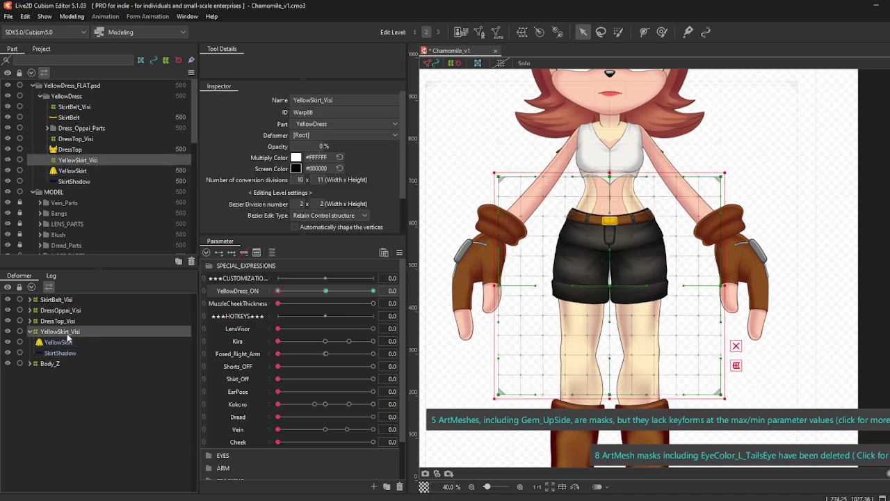
pyautogui.click(34, 332)
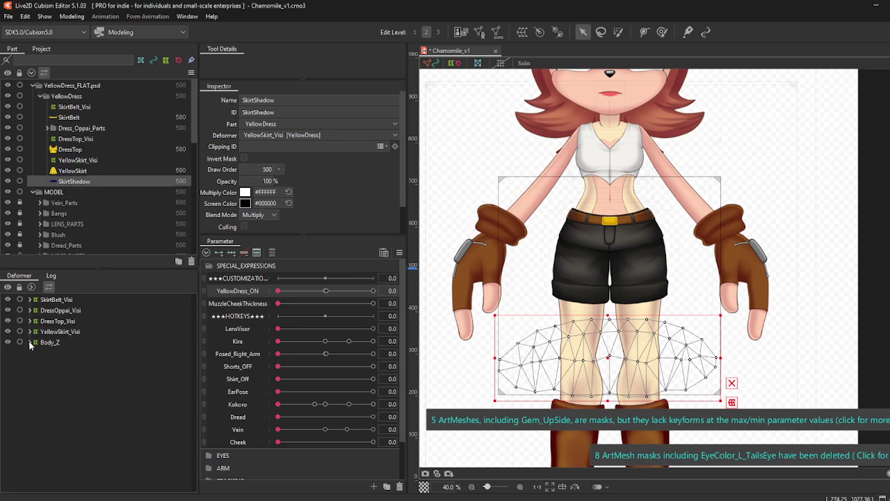
# Step: Expand Body_Z in the deformer hierarchy, limit the parameter list to its own parameters, and preview its motion on Torso_Aug_Z
pyautogui.click(30, 342)
pyautogui.click(46, 343)
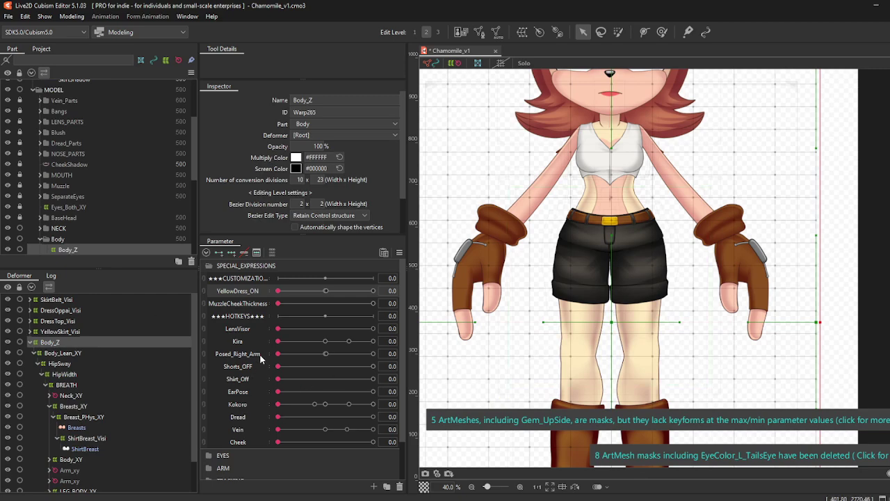
pyautogui.scroll(-3, 570, 379)
pyautogui.scroll(-1, 311, 335)
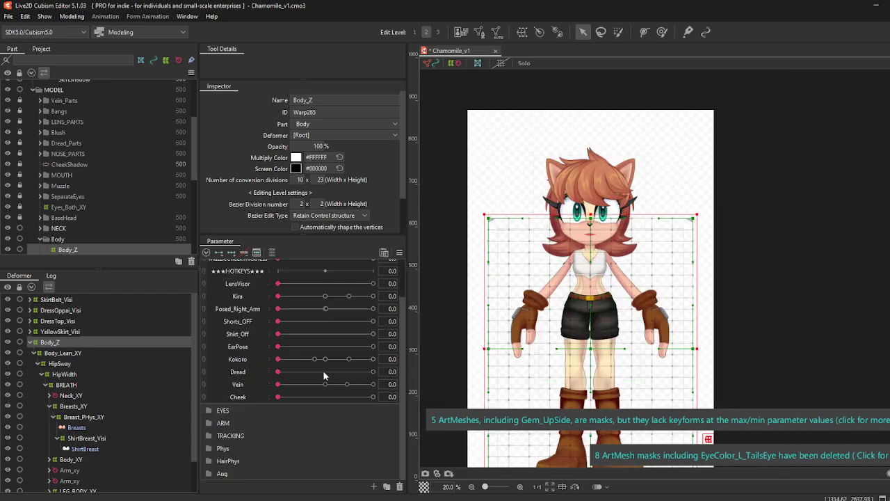
pyautogui.scroll(1, 311, 334)
pyautogui.click(272, 253)
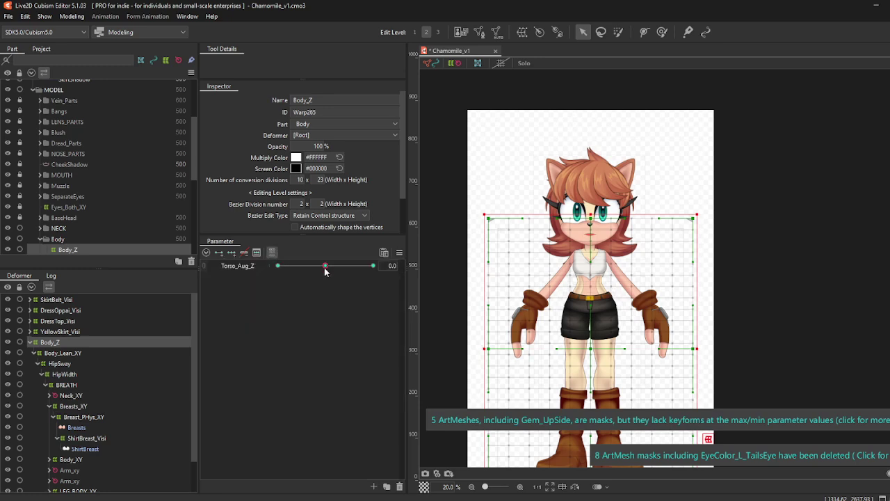
pyautogui.moveTo(325, 271); pyautogui.dragTo(207, 286)
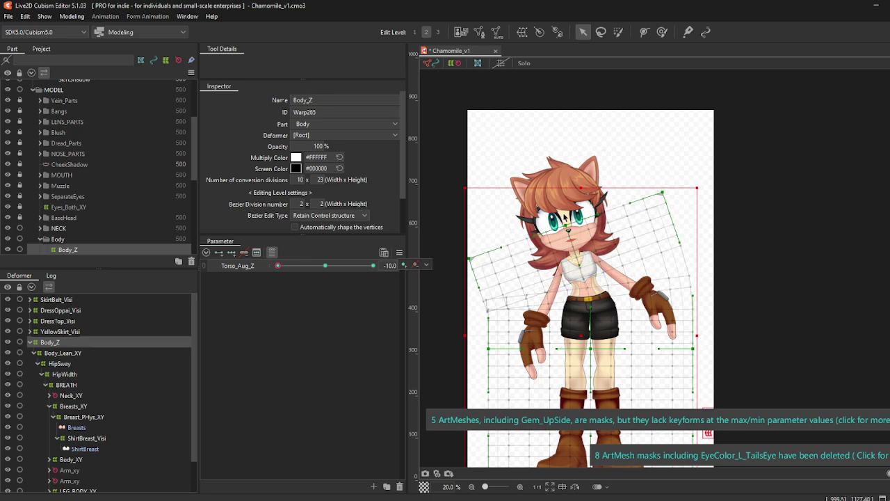
pyautogui.moveTo(341, 266)
pyautogui.mouseDown()
pyautogui.moveTo(361, 268)
pyautogui.moveTo(324, 283)
pyautogui.moveTo(369, 279)
pyautogui.moveTo(331, 280)
pyautogui.moveTo(312, 270)
pyautogui.moveTo(358, 271)
pyautogui.moveTo(325, 267)
pyautogui.mouseUp()
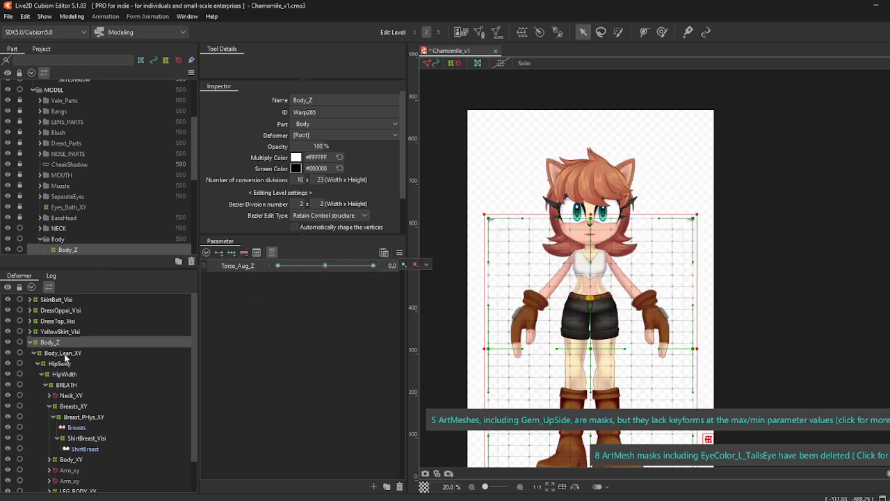
# Step: Preview Body_Lean_XY on Torso_Aug_X and Torso_Aug_Y, and HipSway on Hip_X and Hip_Y, returning the parameters to 0
pyautogui.click(70, 353)
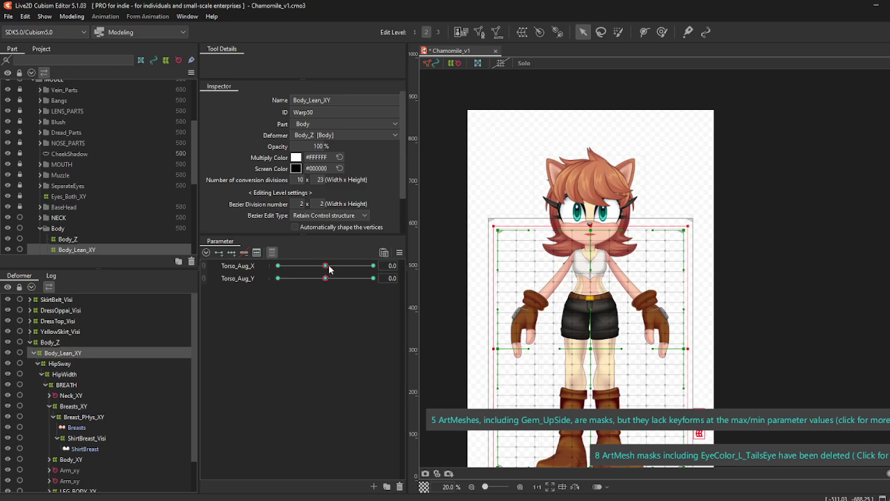
pyautogui.moveTo(326, 267)
pyautogui.mouseDown()
pyautogui.moveTo(247, 269)
pyautogui.moveTo(392, 277)
pyautogui.moveTo(266, 275)
pyautogui.moveTo(325, 268)
pyautogui.moveTo(380, 281)
pyautogui.moveTo(333, 279)
pyautogui.mouseUp()
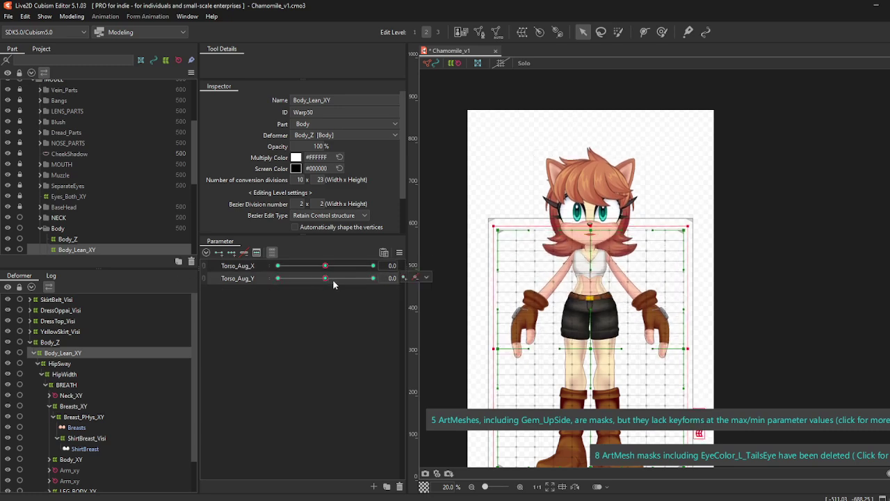
pyautogui.click(84, 365)
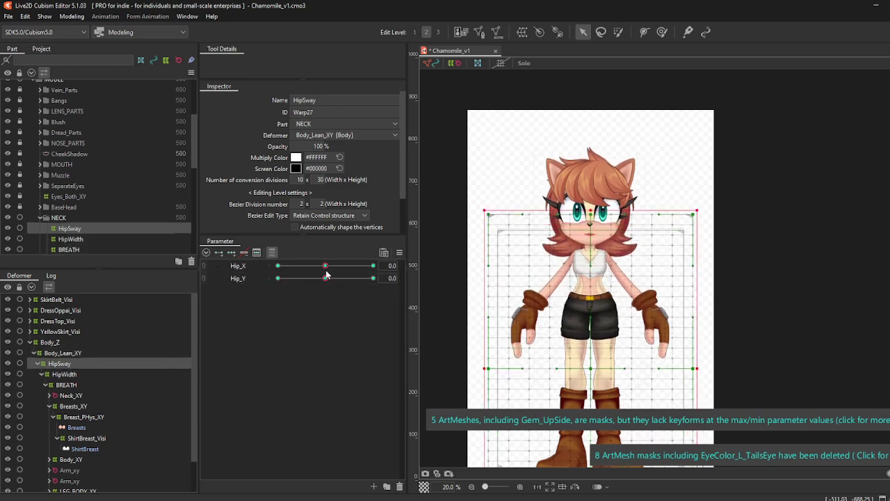
pyautogui.moveTo(326, 271); pyautogui.dragTo(265, 268)
pyautogui.click(325, 266)
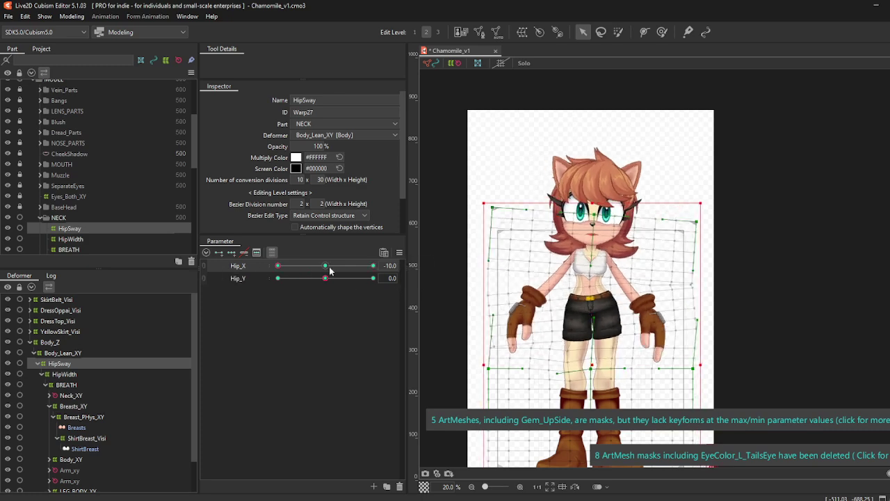
pyautogui.moveTo(325, 278)
pyautogui.mouseDown()
pyautogui.moveTo(402, 284)
pyautogui.moveTo(287, 279)
pyautogui.moveTo(363, 286)
pyautogui.moveTo(325, 284)
pyautogui.mouseUp()
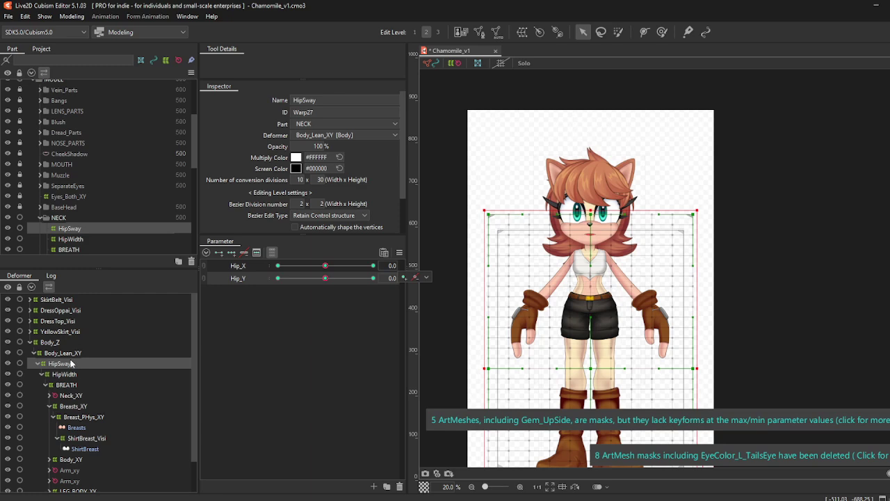
# Step: Compare Body_Z's tilt on Torso_Aug_Z with HipSway's movement on Hip_X and Hip_Y, resetting each parameter to 0
pyautogui.click(57, 344)
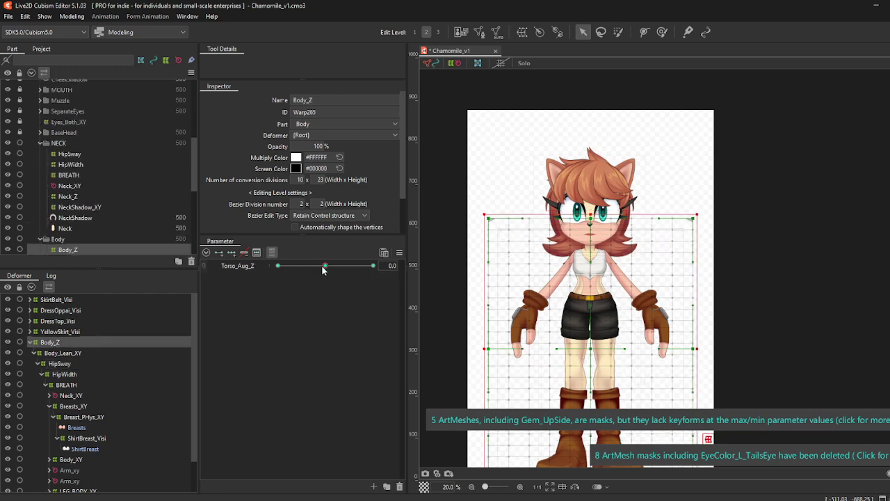
pyautogui.moveTo(323, 270); pyautogui.dragTo(373, 267)
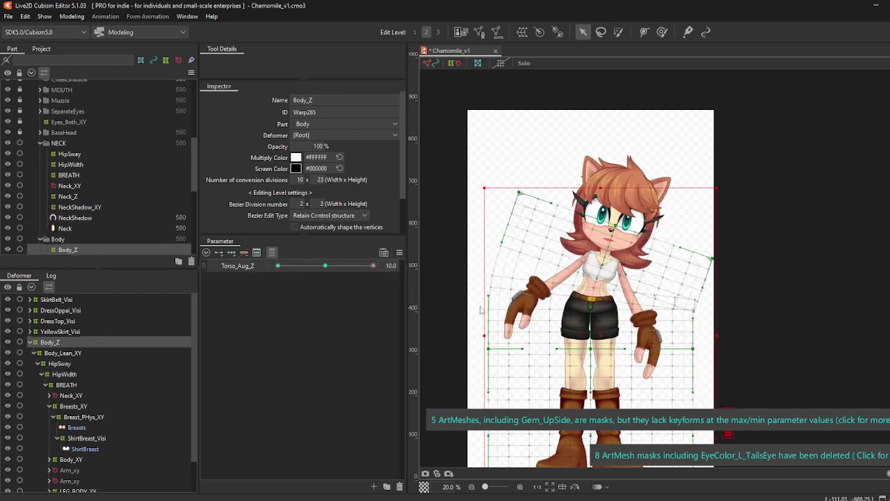
pyautogui.click(325, 265)
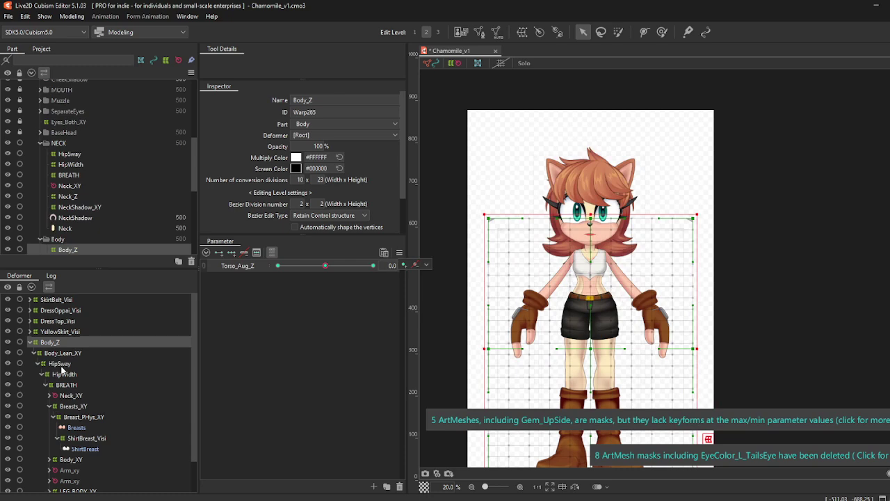
pyautogui.click(62, 364)
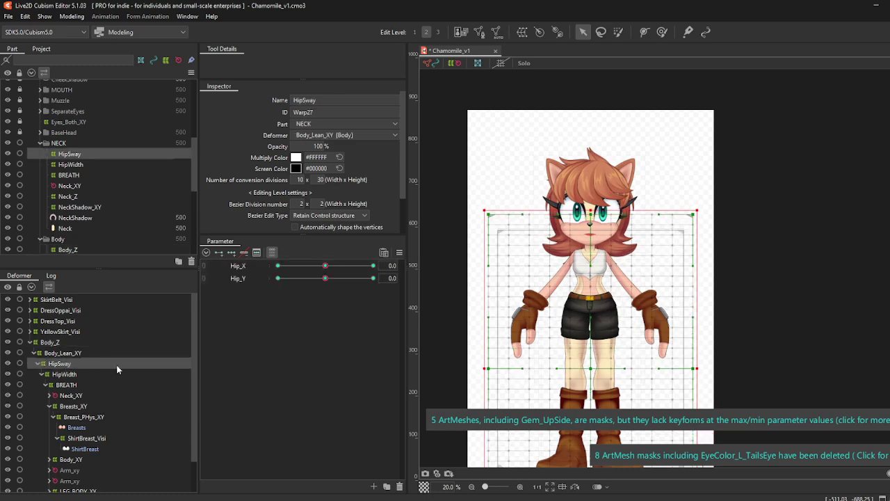
pyautogui.moveTo(326, 270); pyautogui.dragTo(297, 278)
pyautogui.click(324, 266)
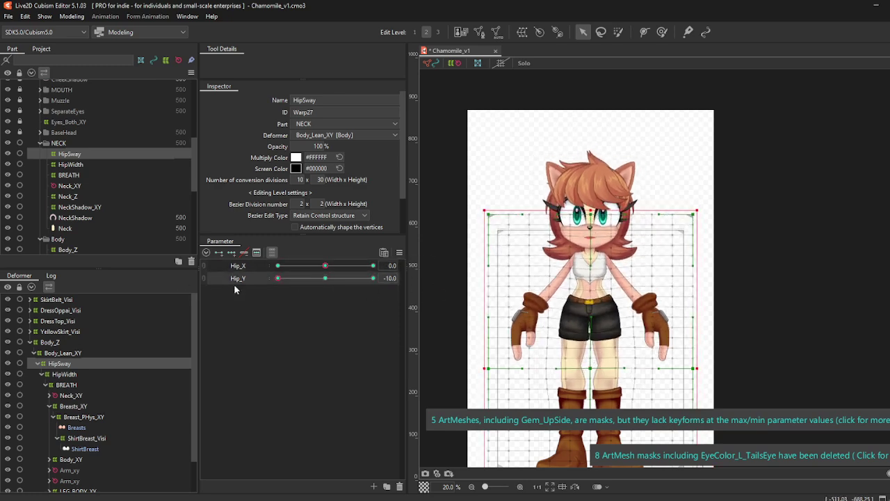
pyautogui.click(325, 278)
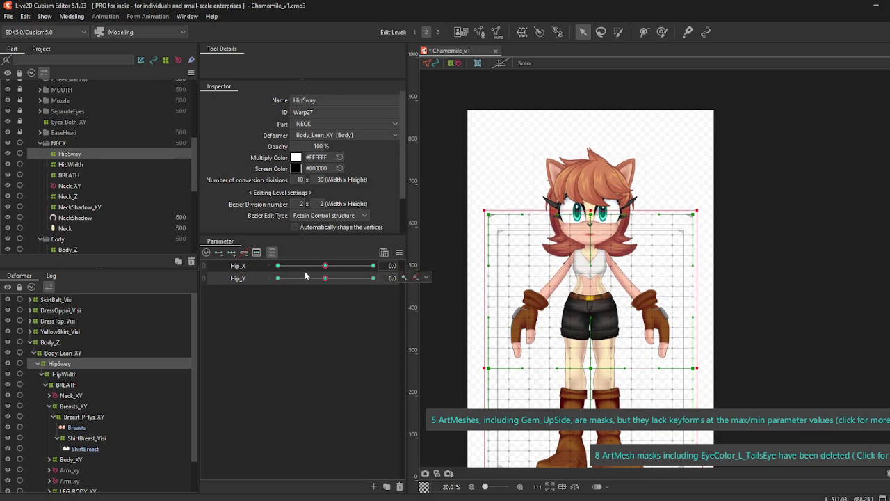
pyautogui.click(210, 277)
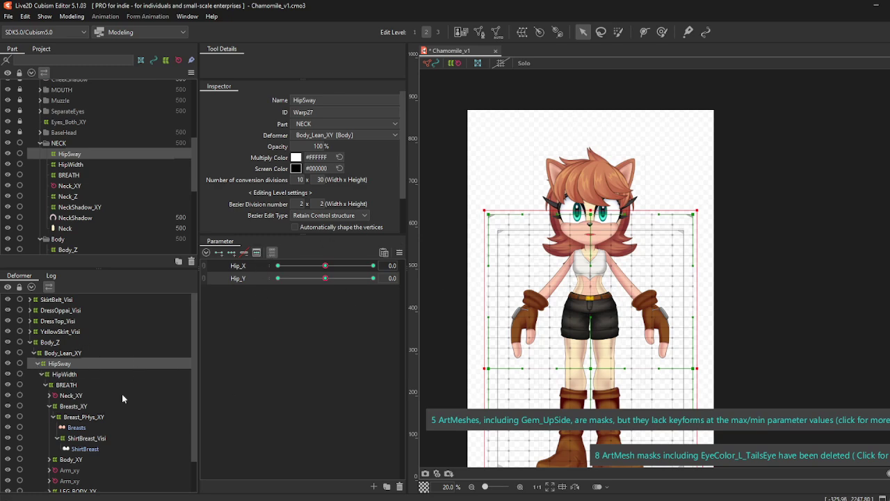
# Step: Collapse the Body_Z hierarchy and the MODEL part folder, select Dress_Oppai_Parts, and show all parameters again
pyautogui.click(50, 343)
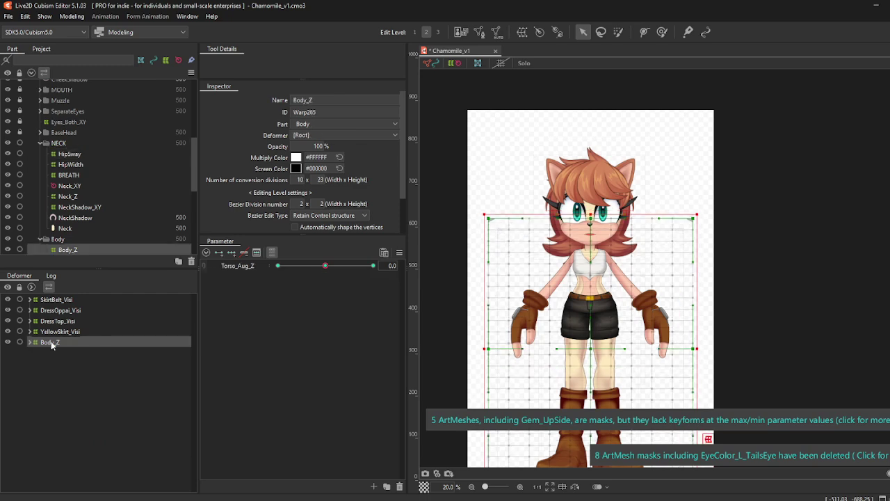
pyautogui.click(30, 342)
pyautogui.click(29, 342)
pyautogui.scroll(10, 116, 116)
pyautogui.click(79, 126)
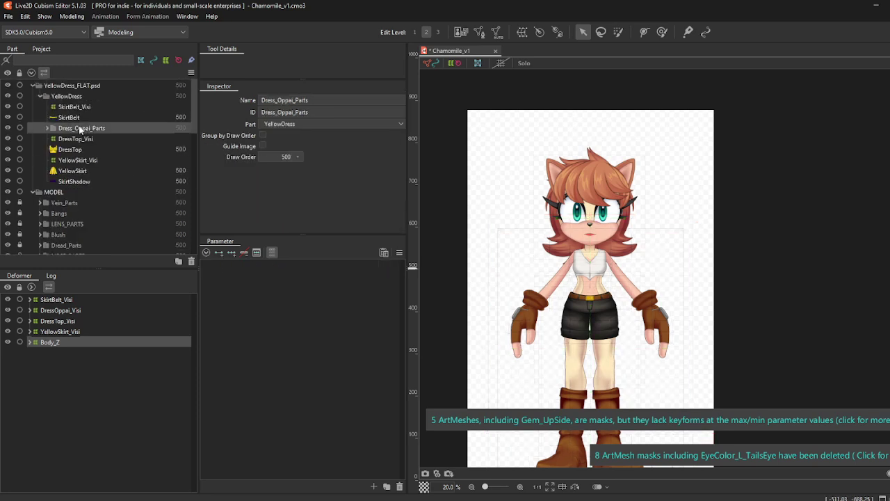
pyautogui.click(32, 191)
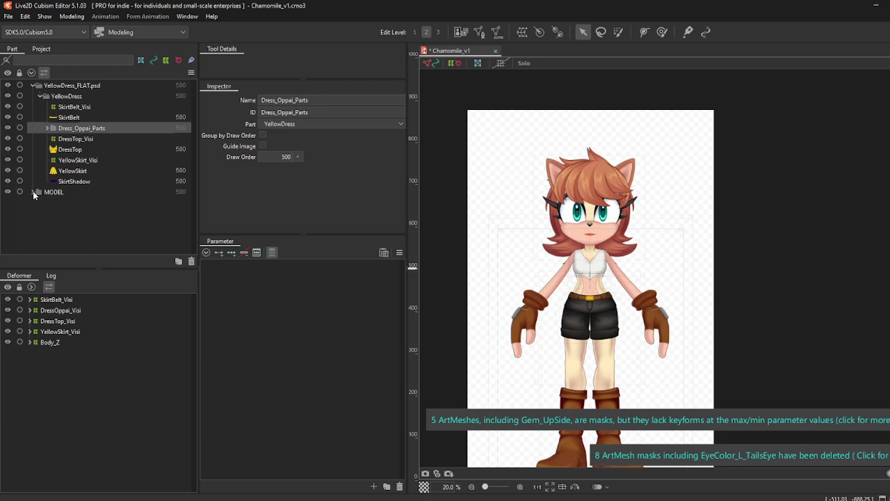
pyautogui.click(273, 253)
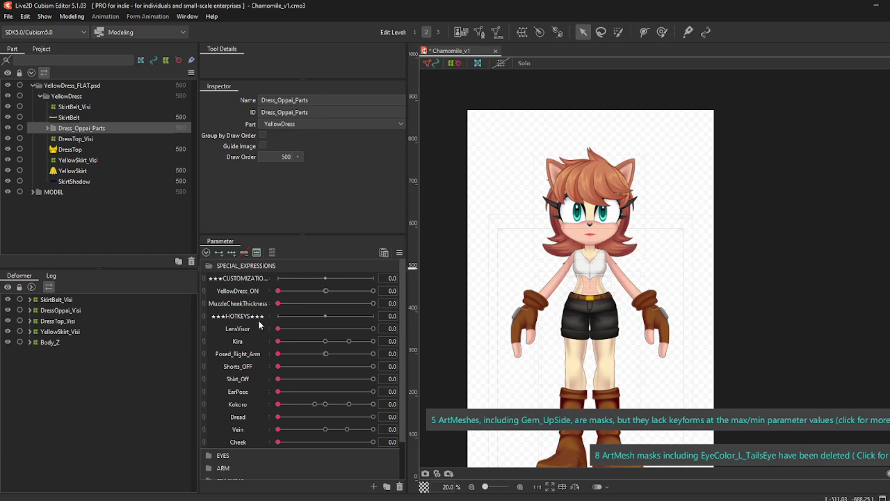
# Step: Set Shorts_OFF and Shirt_Off to 1 and select the deformers keyed to Shirt_Off
pyautogui.moveTo(278, 367); pyautogui.dragTo(373, 367)
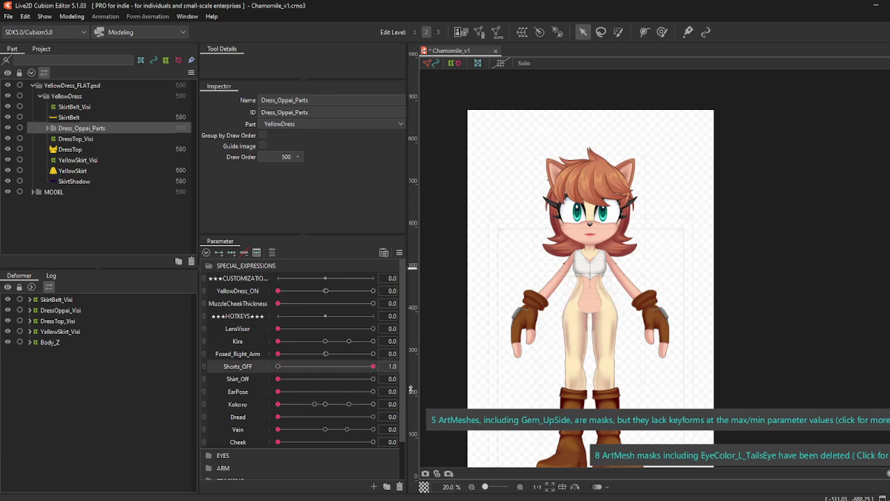
pyautogui.moveTo(278, 379); pyautogui.dragTo(427, 379)
pyautogui.click(428, 379)
pyautogui.click(449, 388)
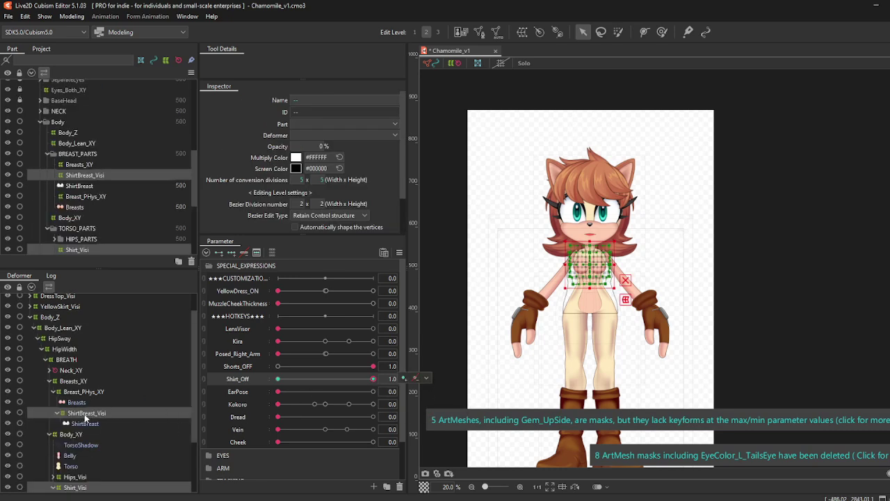
# Step: Add a keyform at 0.5 on Shirt_Off for the ShirtBreast_Visi deformer
pyautogui.click(85, 414)
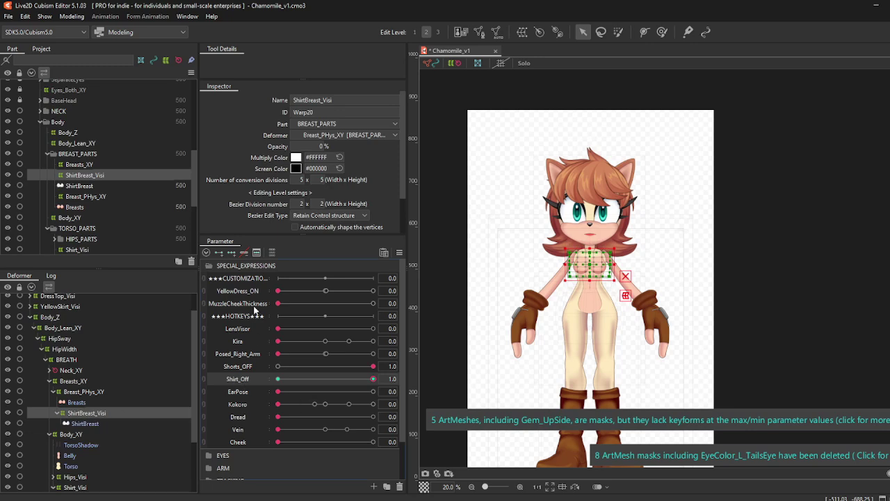
pyautogui.click(256, 252)
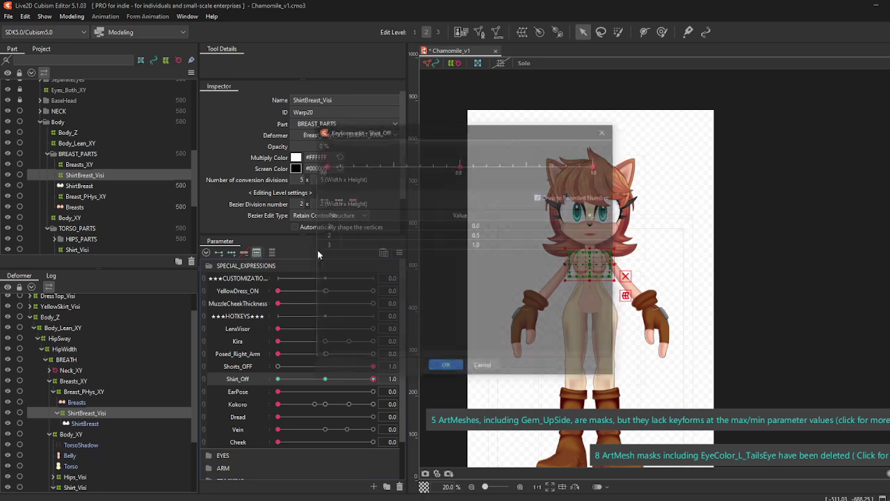
# Step: Add a 0.5 keyform to ShirtBreast_Visi on Shirt_Off and set its opacity to 0% there
pyautogui.click(461, 167)
pyautogui.click(445, 367)
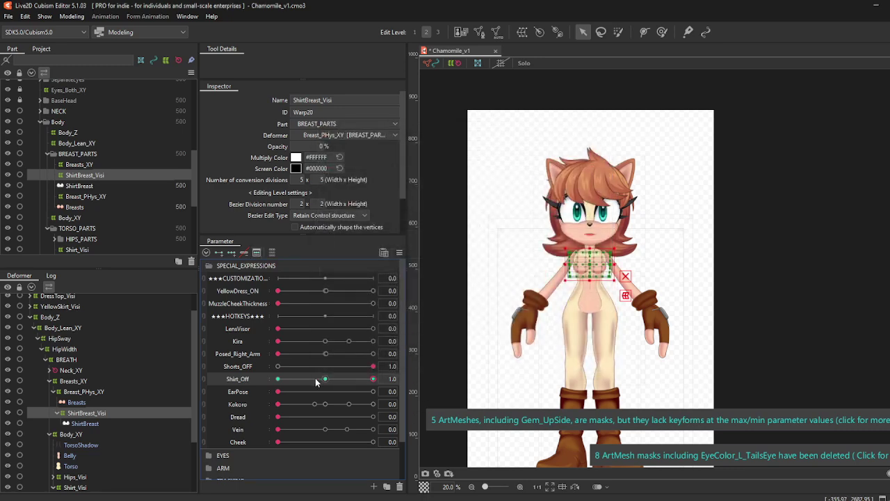
pyautogui.click(316, 381)
pyautogui.click(300, 138)
pyautogui.click(264, 146)
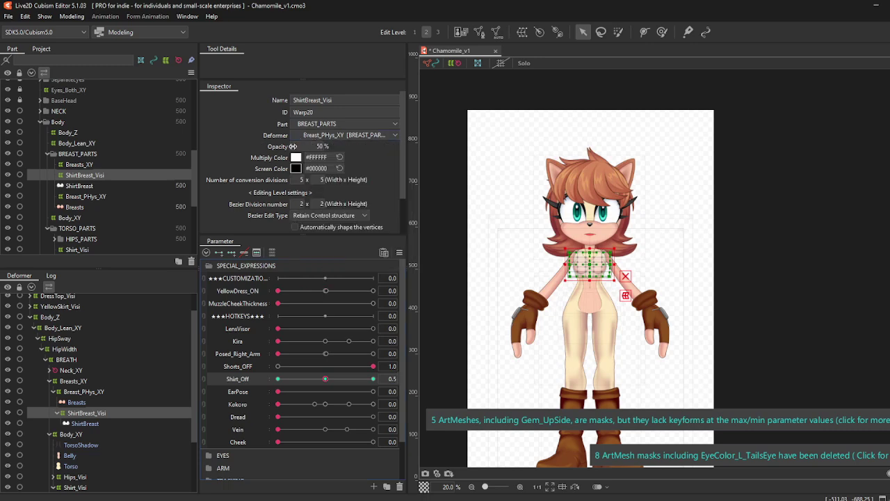
pyautogui.doubleClick(301, 146)
pyautogui.write('0')
pyautogui.press('Return')
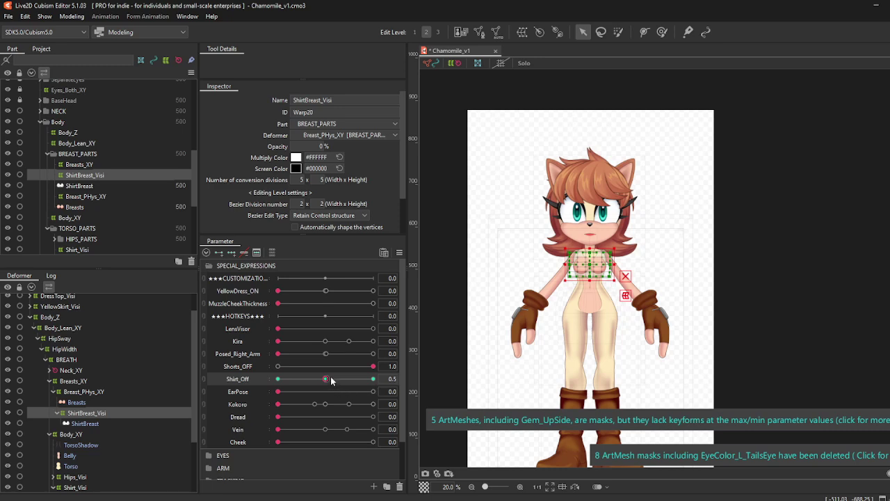
# Step: Set the ShirtBreast_Visi opacity to 100% and return the Shirt_Off parameter to 0.0
pyautogui.doubleClick(320, 146)
pyautogui.write('100')
pyautogui.press('Return')
pyautogui.click(336, 380)
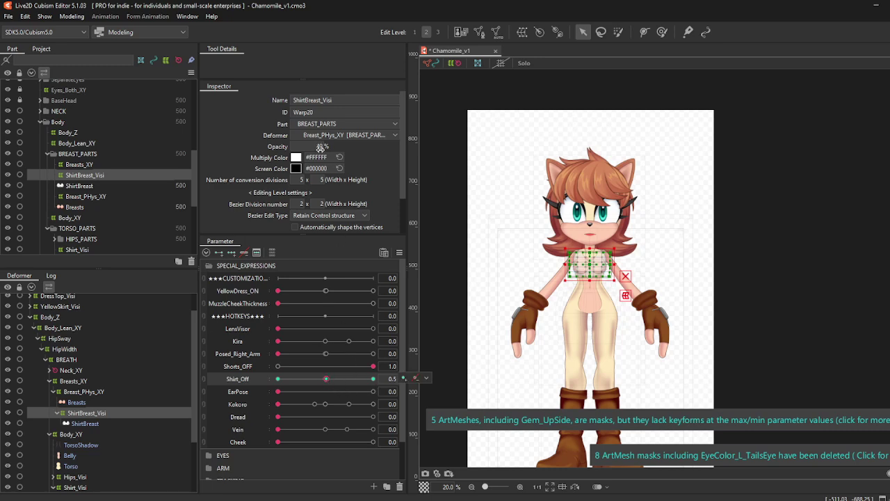
pyautogui.click(281, 380)
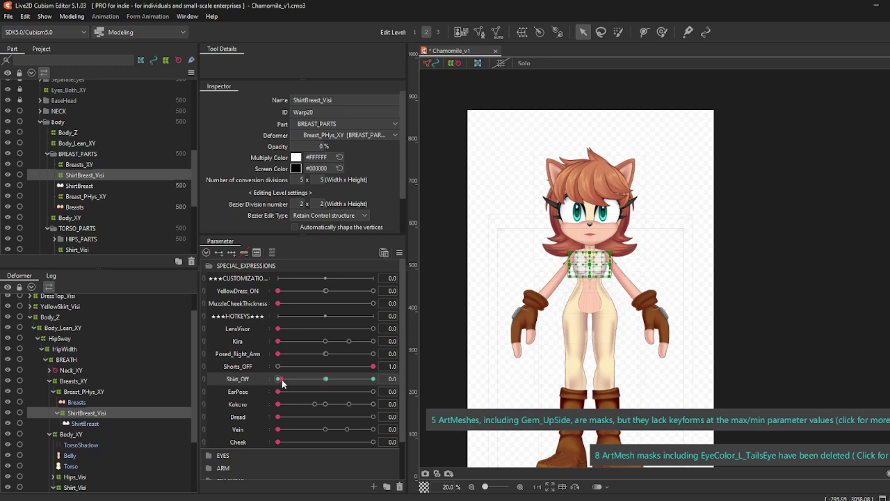
pyautogui.click(281, 380)
pyautogui.scroll(5, 516, 271)
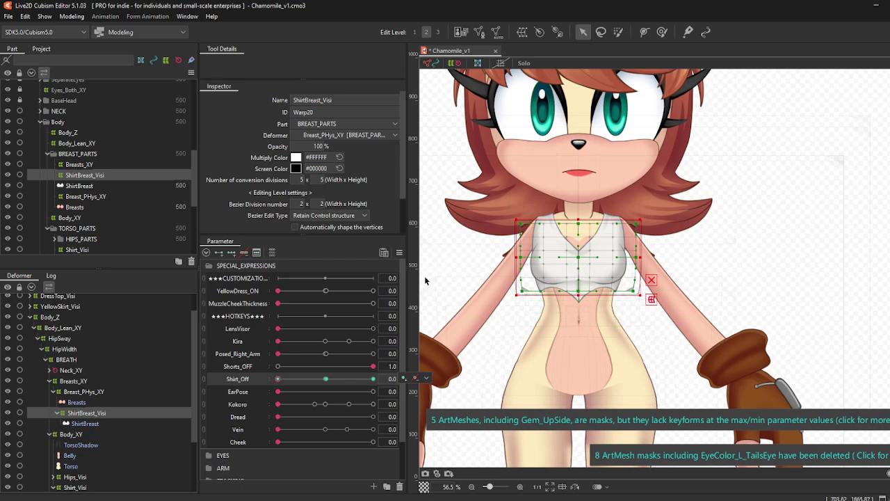
# Step: Review the name and range settings of the Shirt_Off parameter
pyautogui.click(279, 379)
pyautogui.rightClick(261, 383)
pyautogui.click(285, 388)
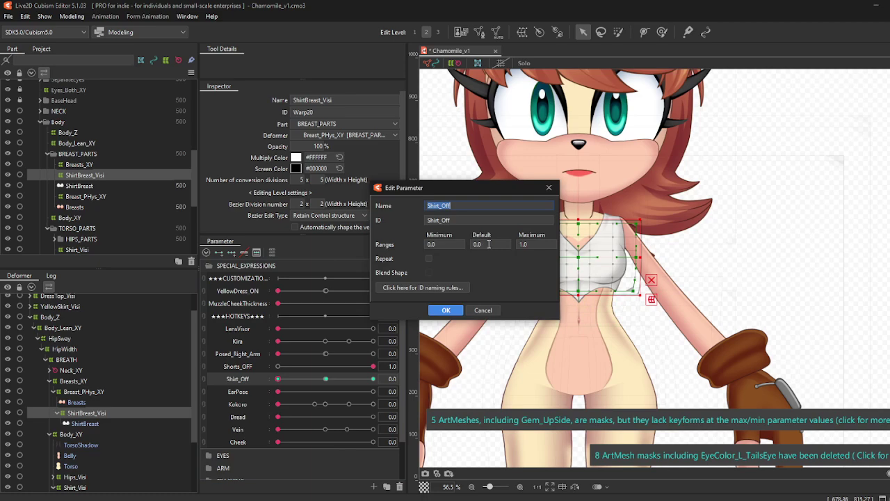
pyautogui.click(445, 310)
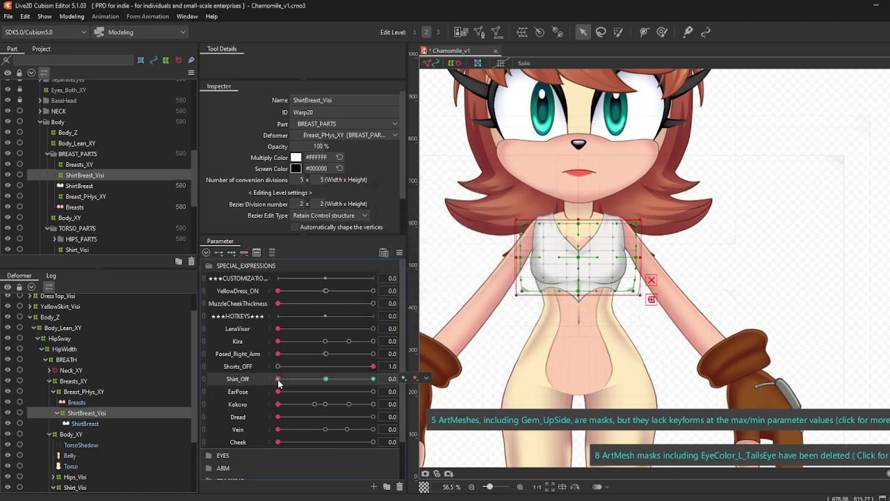
# Step: Try setting the ShirtBreast_Visi opacity to 0% at the Shirt_Off 0.0 keyform
pyautogui.doubleClick(319, 146)
pyautogui.write('0')
pyautogui.press('Return')
pyautogui.hotkey('ctrl', 'z')
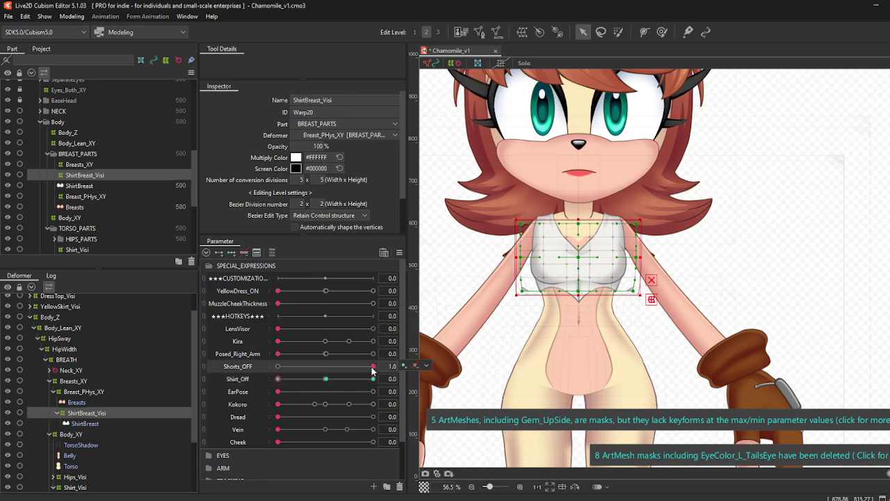
# Step: Select the objects linked to Shorts_OFF and add a keyform at 0.5 to them
pyautogui.click(414, 367)
pyautogui.click(444, 368)
pyautogui.click(415, 367)
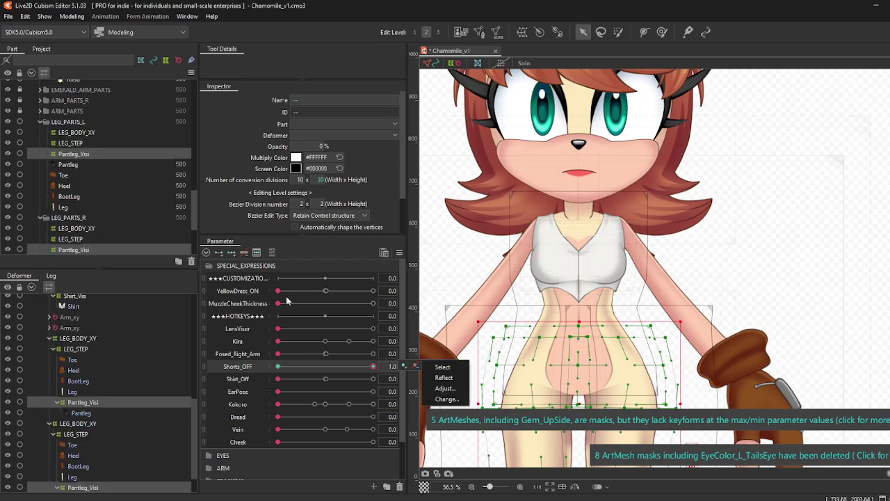
pyautogui.click(446, 399)
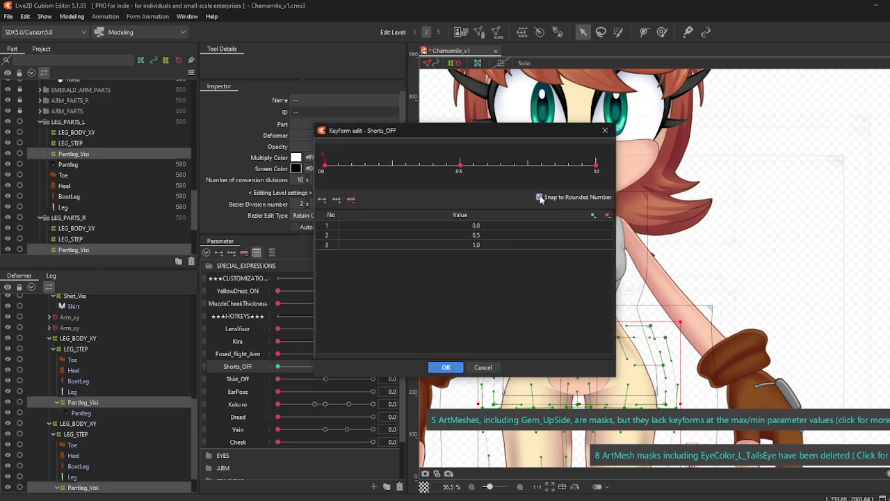
pyautogui.click(462, 173)
pyautogui.click(444, 368)
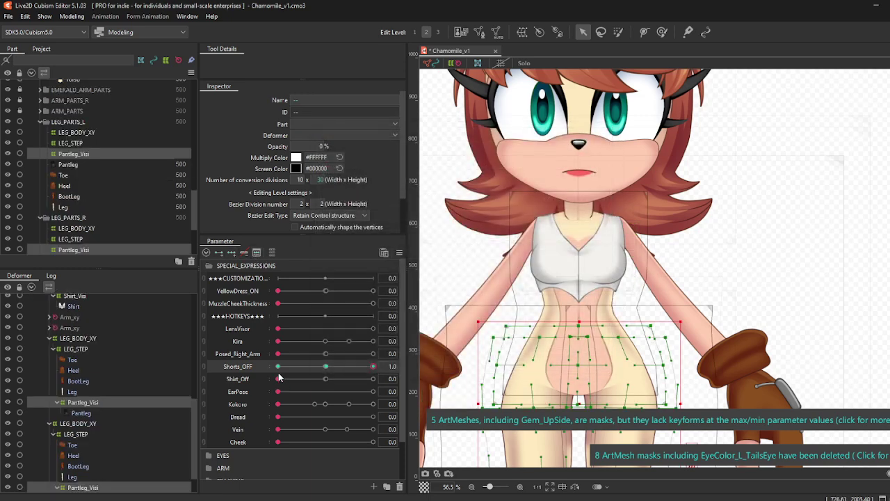
# Step: Set the selected shorts deformers to 0% opacity at Shorts_OFF 0.5 and return the parameter to 1.0
pyautogui.moveTo(278, 367); pyautogui.dragTo(310, 369)
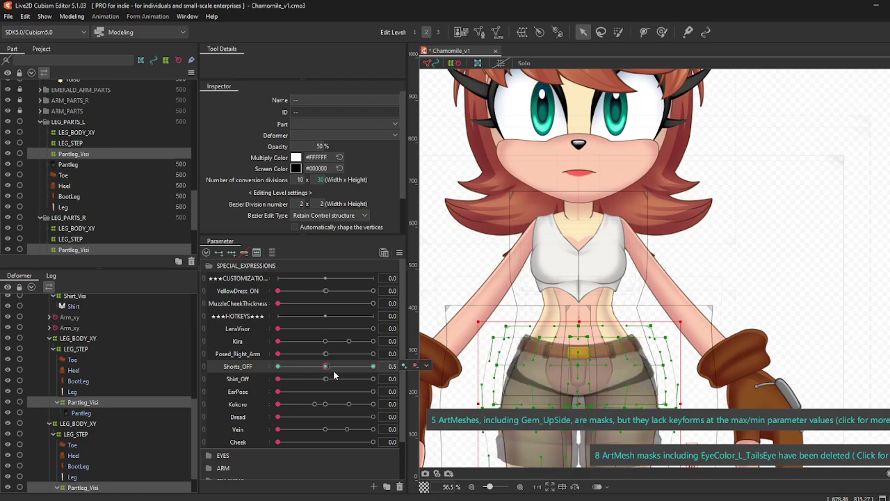
pyautogui.moveTo(309, 147); pyautogui.dragTo(281, 146)
pyautogui.click(326, 367)
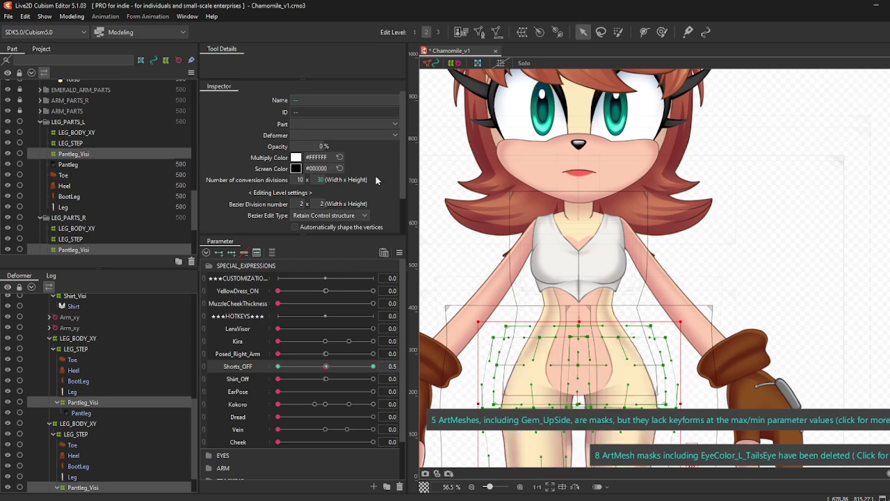
pyautogui.click(373, 366)
# Step: Move the YellowDress_ON parameter directly above Shorts_OFF and reset Shorts_OFF to 0.0
pyautogui.moveTo(251, 293); pyautogui.dragTo(281, 360)
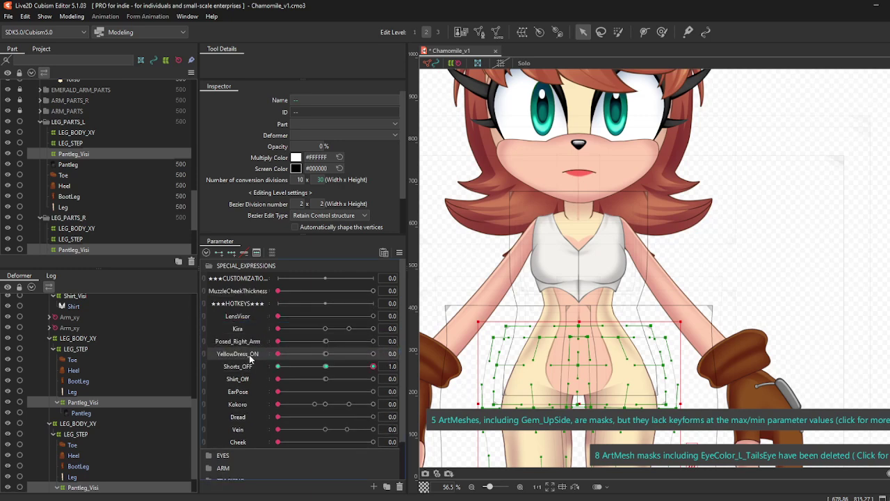
pyautogui.click(284, 368)
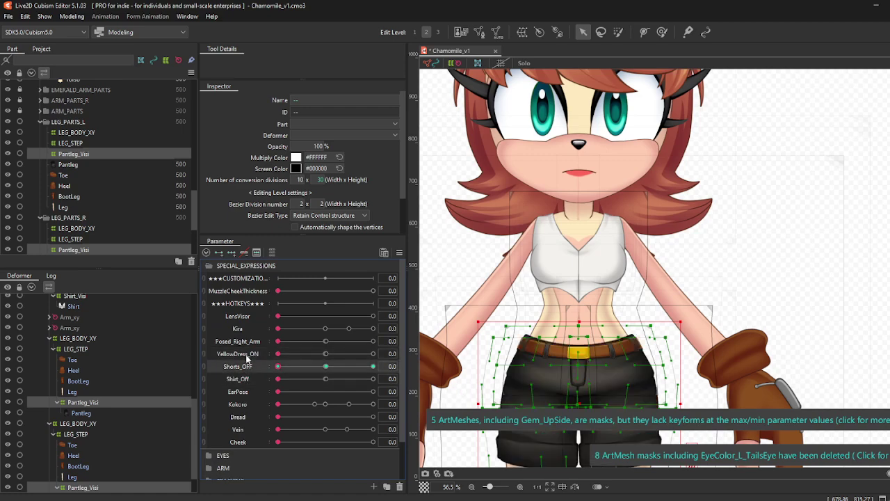
pyautogui.click(258, 378)
# Step: Preview the dress with YellowDress_ON, Shorts_OFF and Shirt_Off at 1.0, and reset all three parameters to 0.0
pyautogui.moveTo(279, 354); pyautogui.dragTo(382, 356)
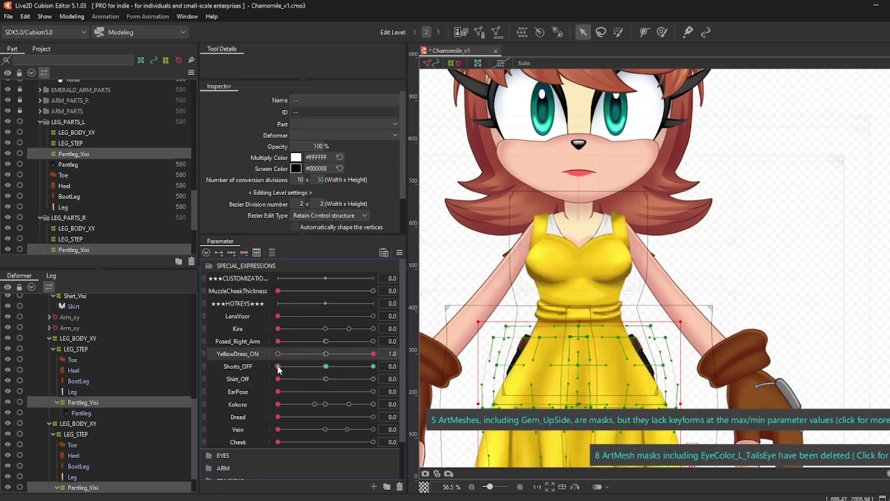
pyautogui.moveTo(278, 369); pyautogui.dragTo(379, 367)
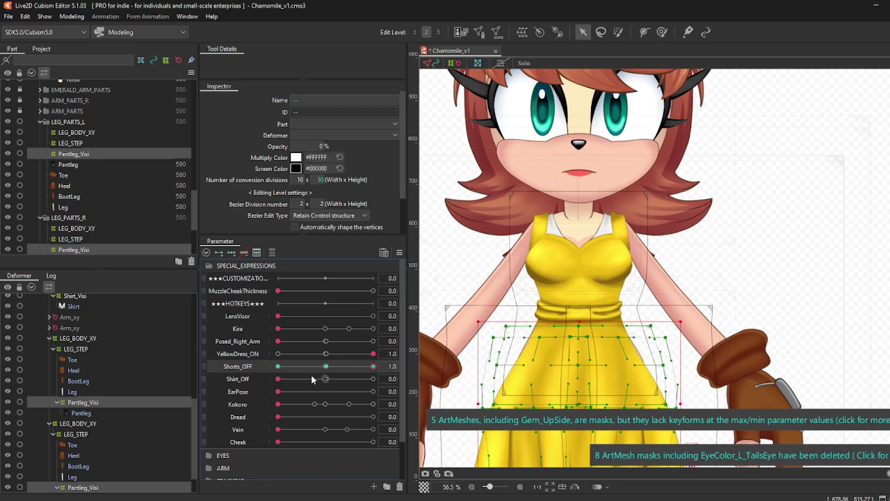
pyautogui.moveTo(279, 379); pyautogui.dragTo(379, 379)
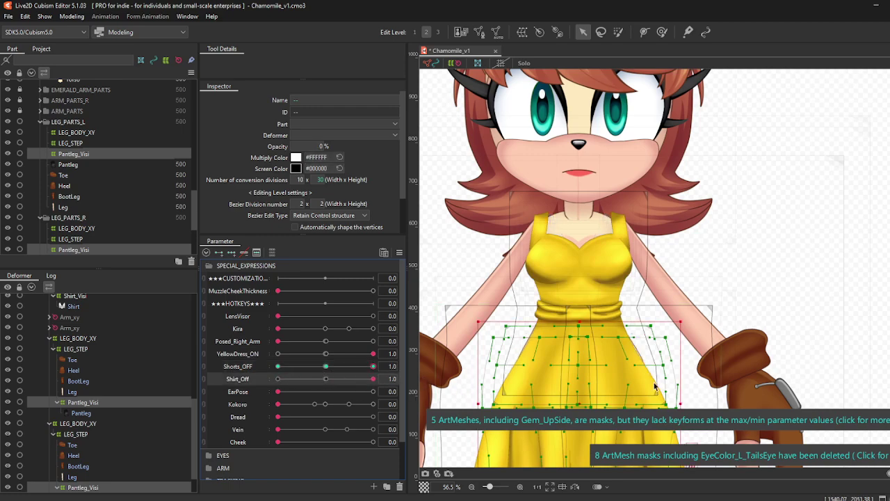
pyautogui.scroll(-5, 654, 384)
pyautogui.scroll(3, 653, 384)
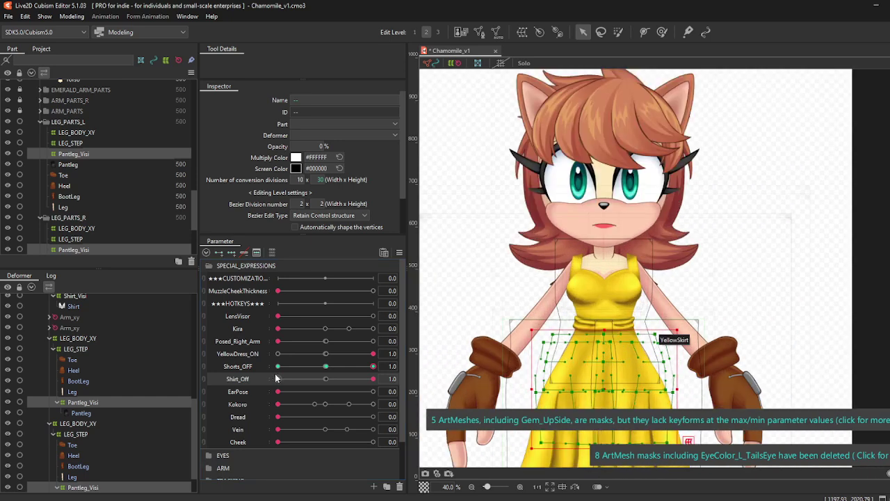
pyautogui.click(278, 379)
pyautogui.click(277, 353)
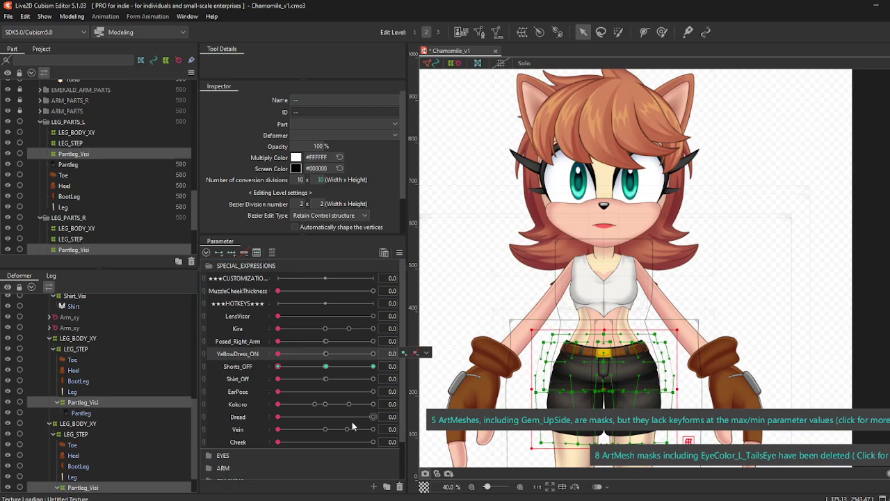
# Step: Save the model and set YellowDress_ON, Shorts_OFF and Shirt_Off to 1.0 to show the dress
pyautogui.click(8, 16)
pyautogui.click(35, 104)
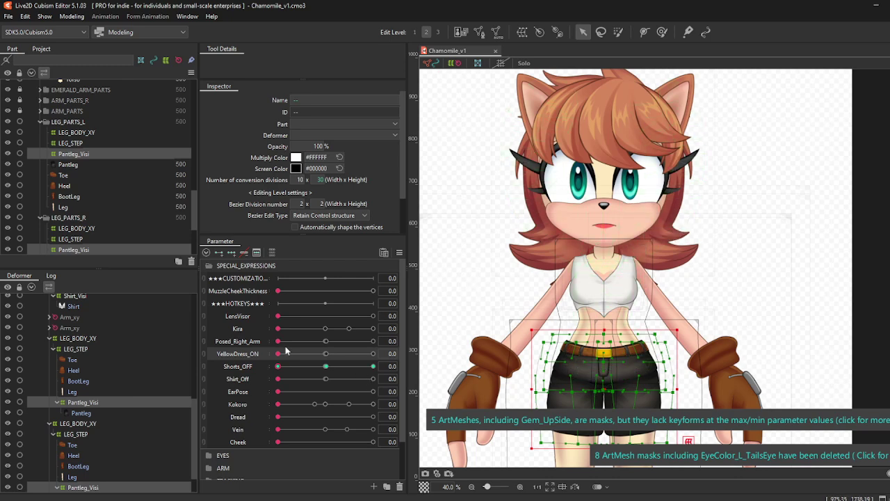
pyautogui.moveTo(280, 353); pyautogui.dragTo(373, 354)
pyautogui.click(377, 368)
pyautogui.click(374, 379)
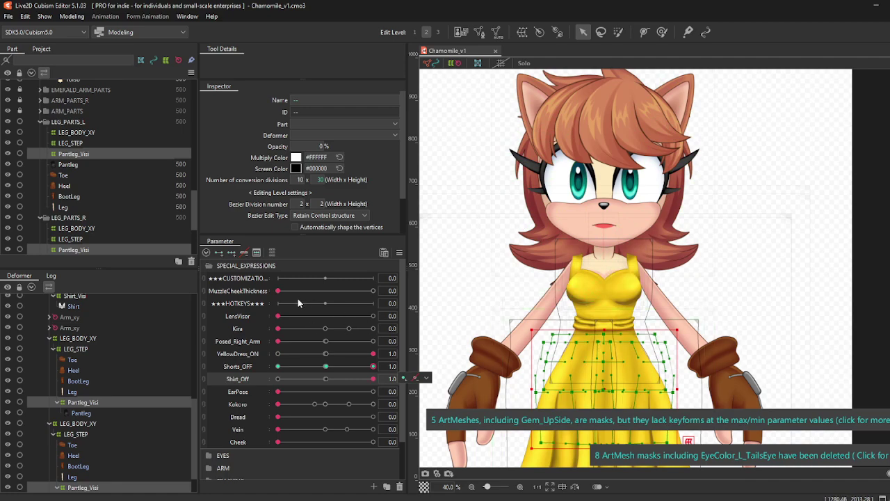
# Step: Collapse the SPECIAL_EXPRESSIONS group, expand TRACKING, and test the dress with Body X and Body Y
pyautogui.click(214, 270)
pyautogui.click(210, 304)
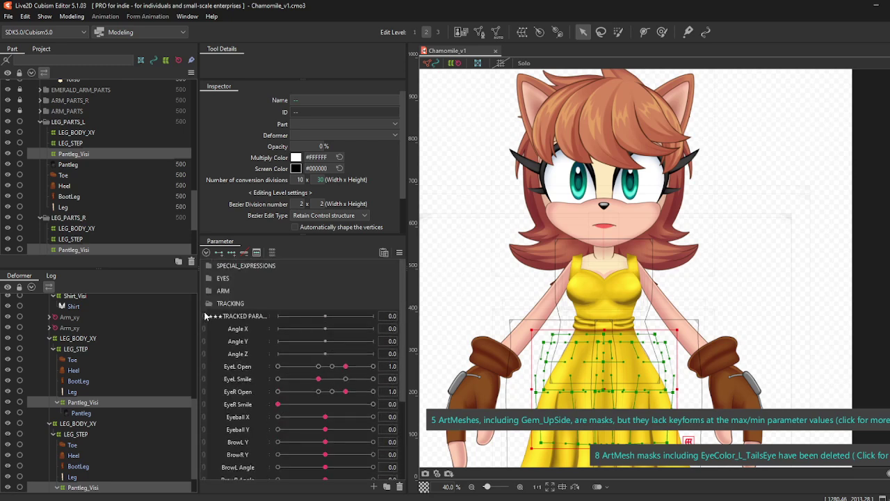
pyautogui.click(211, 304)
pyautogui.click(229, 306)
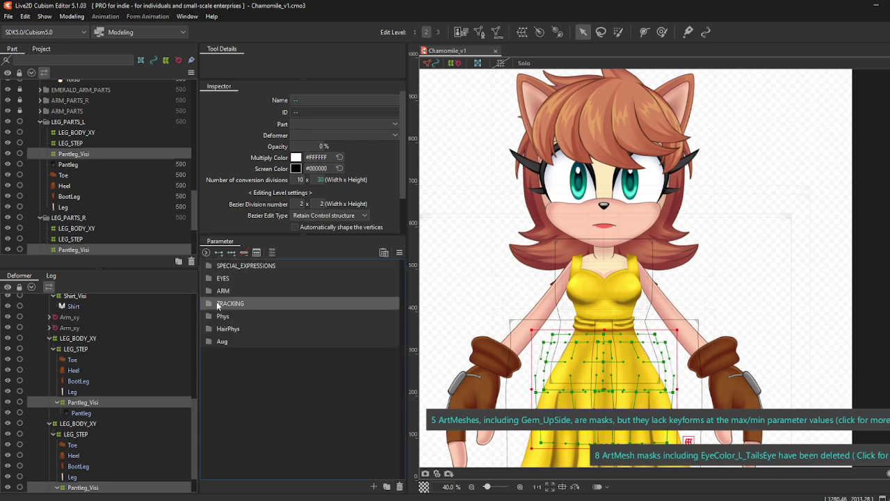
pyautogui.click(210, 305)
pyautogui.scroll(-5, 258, 374)
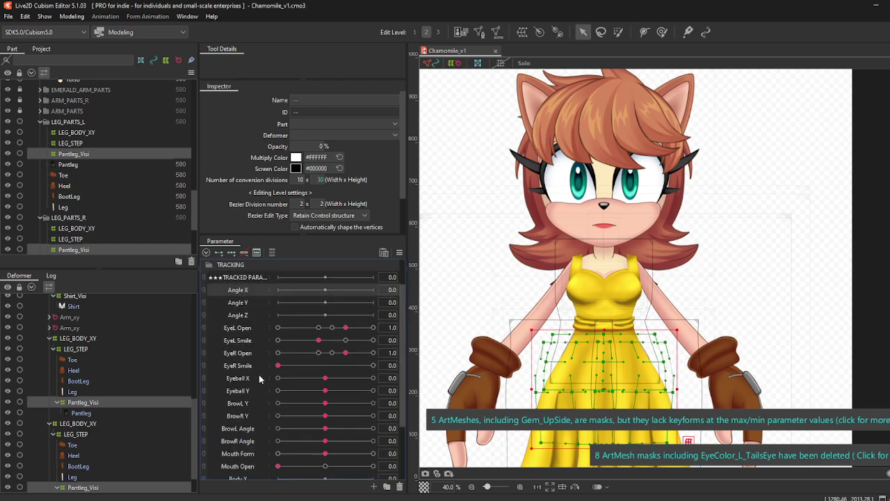
pyautogui.moveTo(283, 397); pyautogui.dragTo(325, 409)
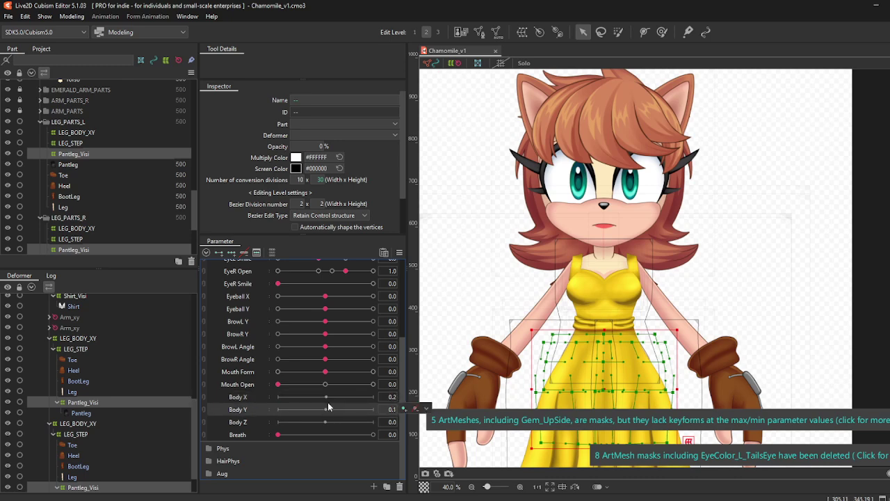
pyautogui.click(326, 397)
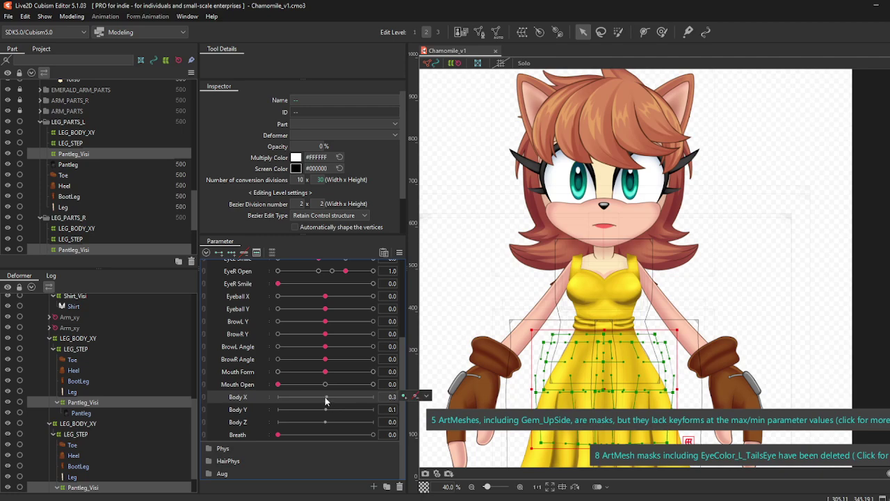
# Step: Expand the Aug parameter group and test the dress with Torso_Aug_X and Torso_Aug_Y
pyautogui.click(208, 474)
pyautogui.scroll(-3, 235, 417)
pyautogui.scroll(-1, 243, 426)
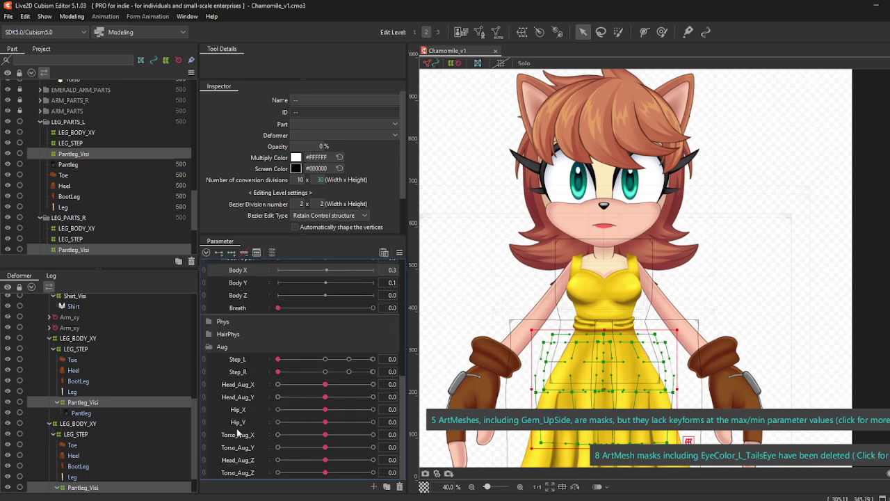
pyautogui.click(275, 436)
pyautogui.moveTo(268, 438); pyautogui.dragTo(379, 449)
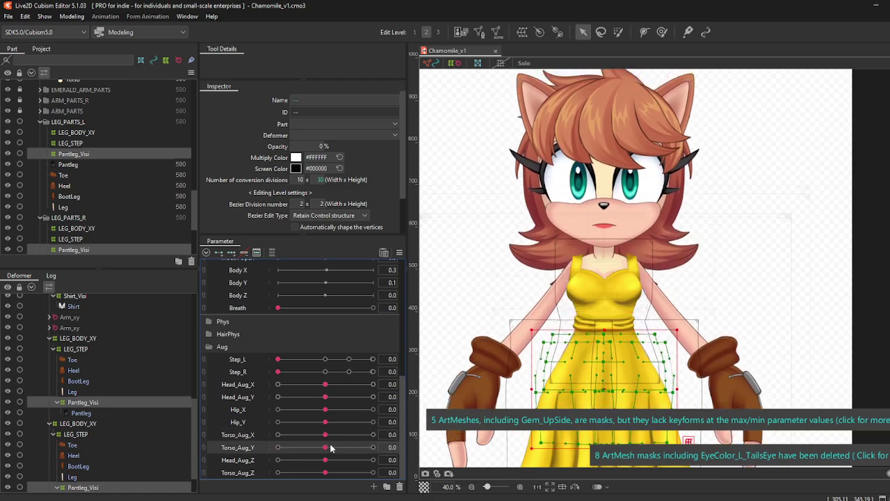
# Step: Test the dress with Body X down to -10 and with Body Z, returning both near the centre
pyautogui.moveTo(326, 270); pyautogui.dragTo(250, 276)
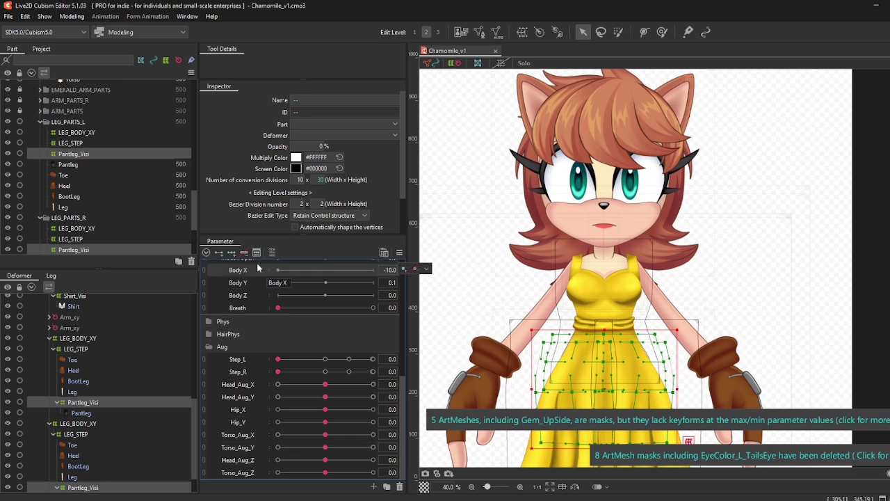
pyautogui.click(326, 271)
pyautogui.click(326, 294)
pyautogui.click(326, 296)
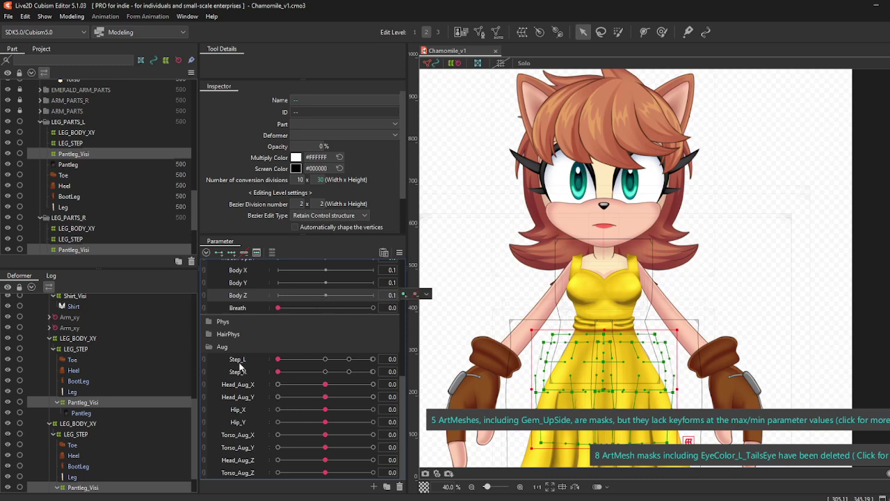
# Step: Check the dress against Step_R and Torso_Aug_Z, and bring the YellowDress parts into view in the part list
pyautogui.click(379, 373)
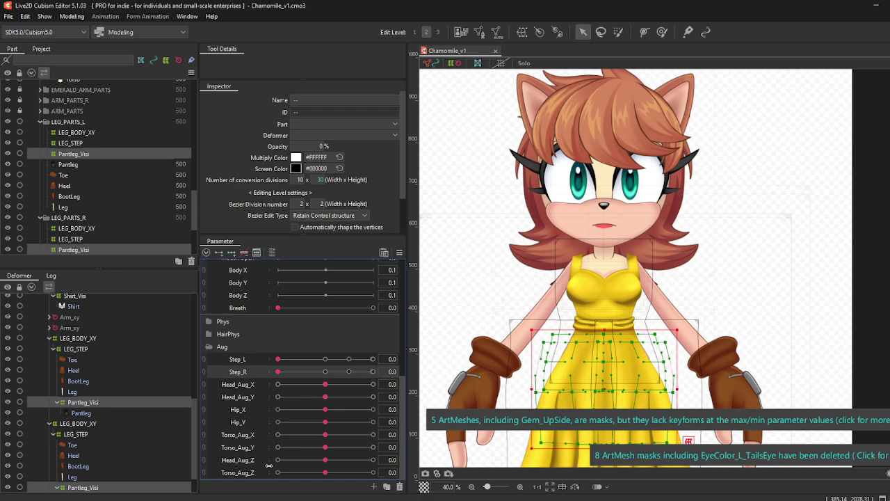
pyautogui.moveTo(327, 473)
pyautogui.mouseDown()
pyautogui.moveTo(171, 461)
pyautogui.moveTo(403, 473)
pyautogui.moveTo(208, 473)
pyautogui.moveTo(433, 473)
pyautogui.moveTo(325, 473)
pyautogui.mouseUp()
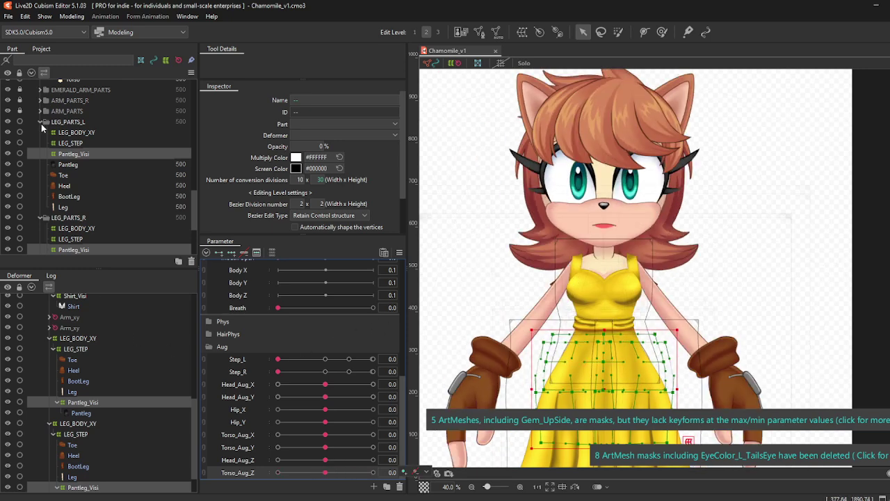
pyautogui.scroll(10, 41, 124)
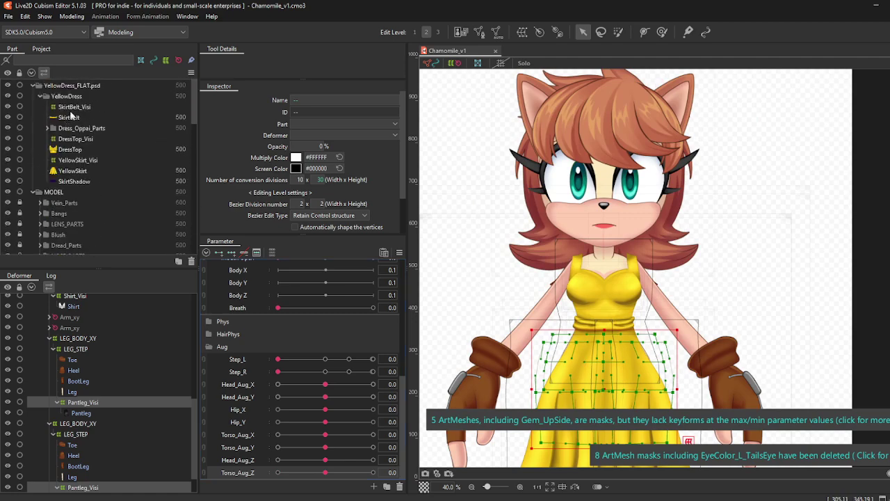
# Step: Collapse the YellowDress folder and move it into the MODEL part between NECK and Body
pyautogui.click(61, 110)
pyautogui.click(41, 96)
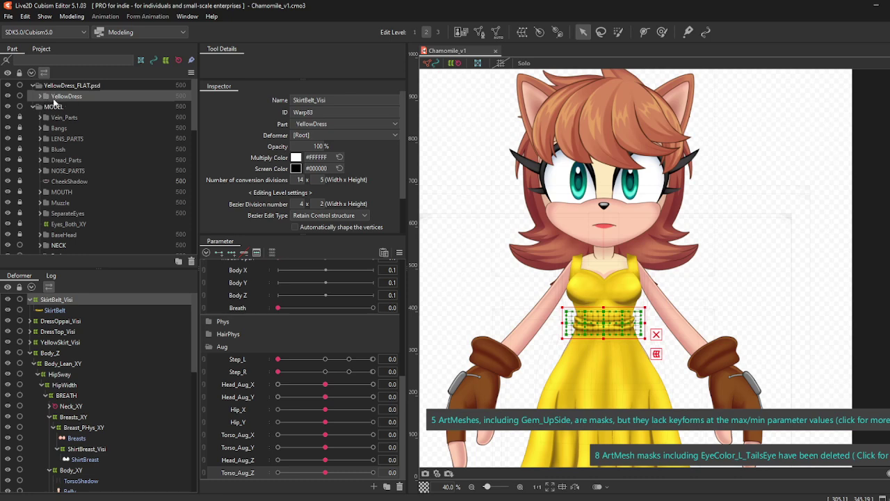
pyautogui.click(68, 97)
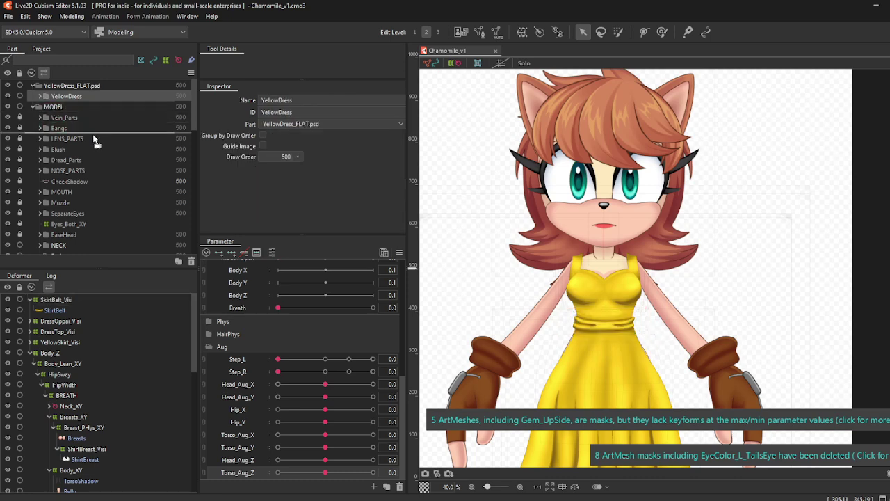
pyautogui.moveTo(92, 153); pyautogui.dragTo(65, 215)
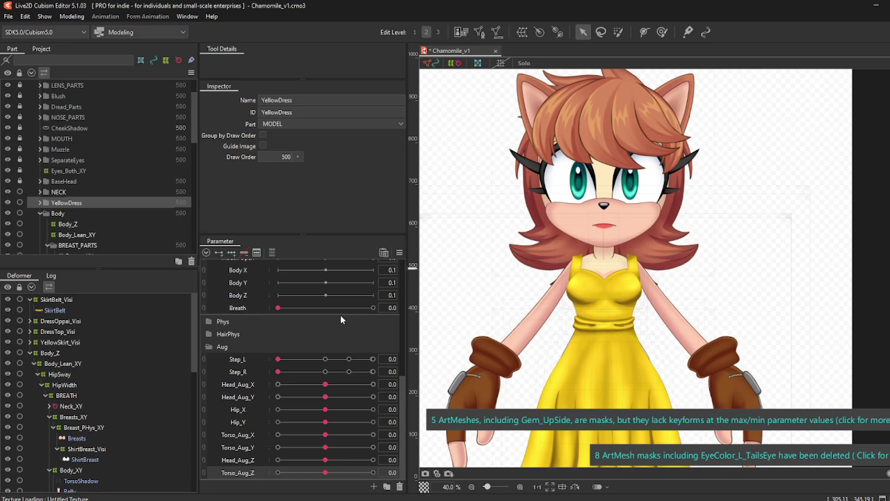
# Step: Show only the Body_Z deformer's parameters and test Torso_Aug_Z at 10 before returning it to 0
pyautogui.click(51, 353)
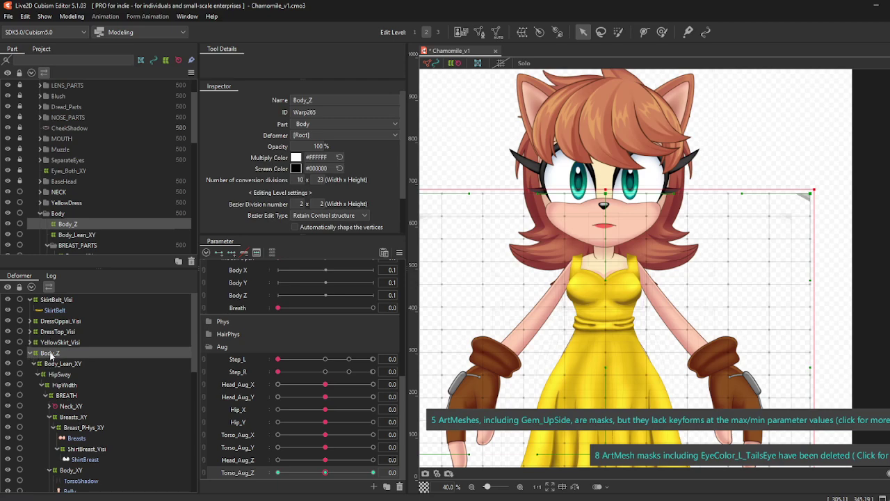
pyautogui.click(272, 253)
pyautogui.moveTo(324, 268); pyautogui.dragTo(426, 293)
pyautogui.scroll(-5, 426, 293)
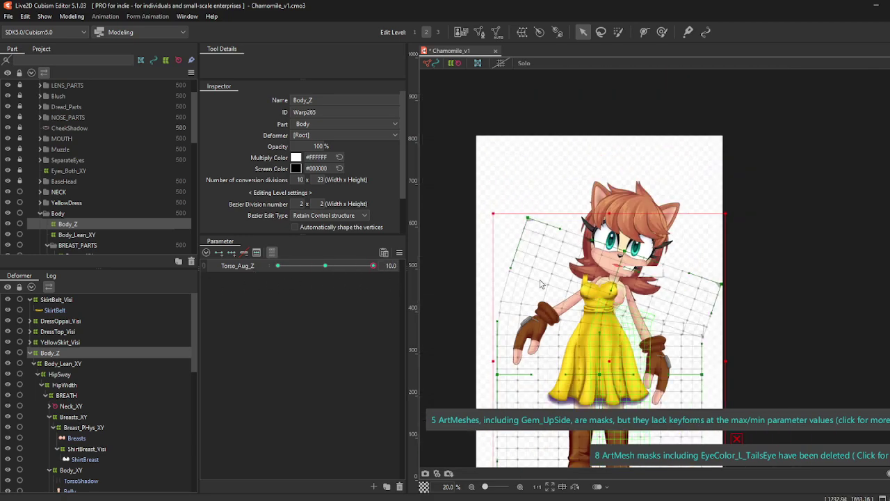
pyautogui.click(325, 267)
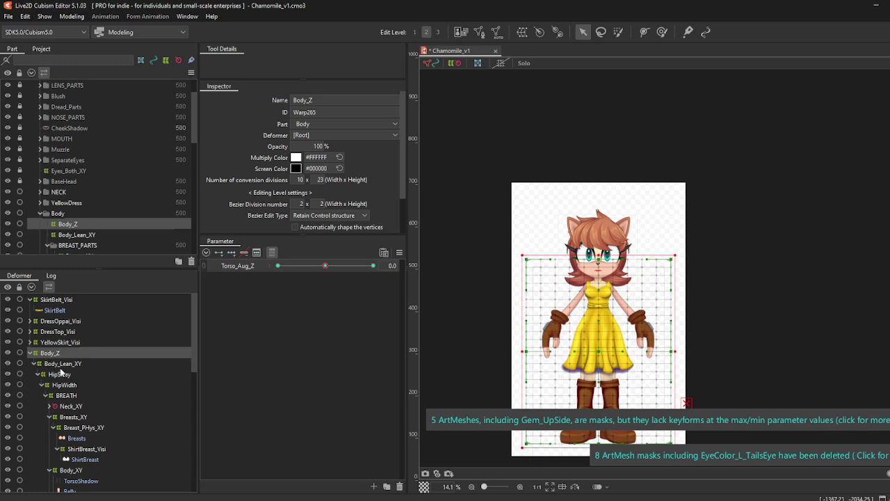
# Step: Check the motion of the HipSway, HipWidth and BREATH deformers, including HipWidth with MuzzleCheekThickness at 1.0
pyautogui.click(43, 373)
pyautogui.moveTo(326, 265); pyautogui.dragTo(269, 271)
pyautogui.moveTo(316, 266); pyautogui.dragTo(426, 277)
pyautogui.click(63, 384)
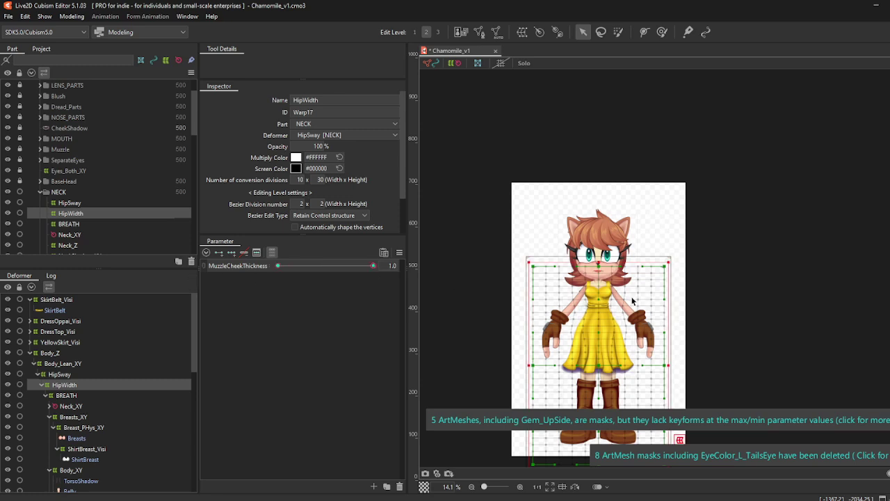
pyautogui.hotkey('ctrl', 'z')
pyautogui.click(66, 395)
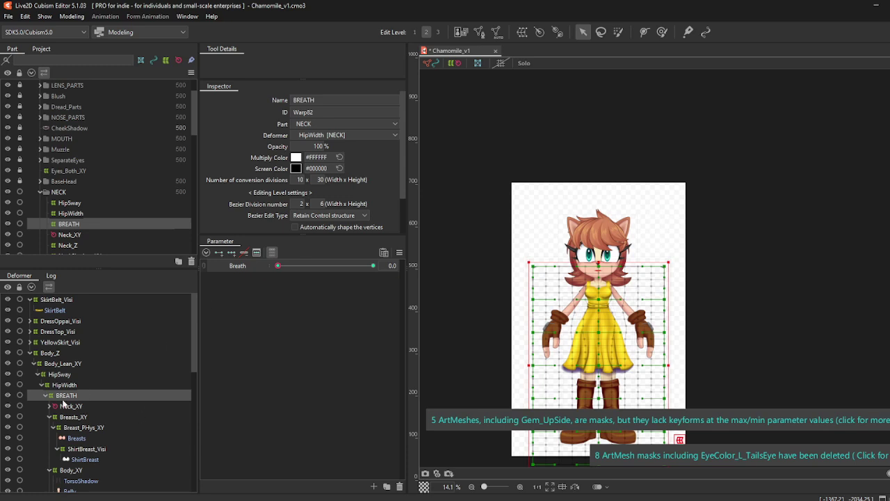
# Step: Expand the YellowDress folder and parent SkirtBelt_Visi, DressTop_Visi and YellowSkirt_Visi to the BREATH deformer
pyautogui.scroll(2, 73, 133)
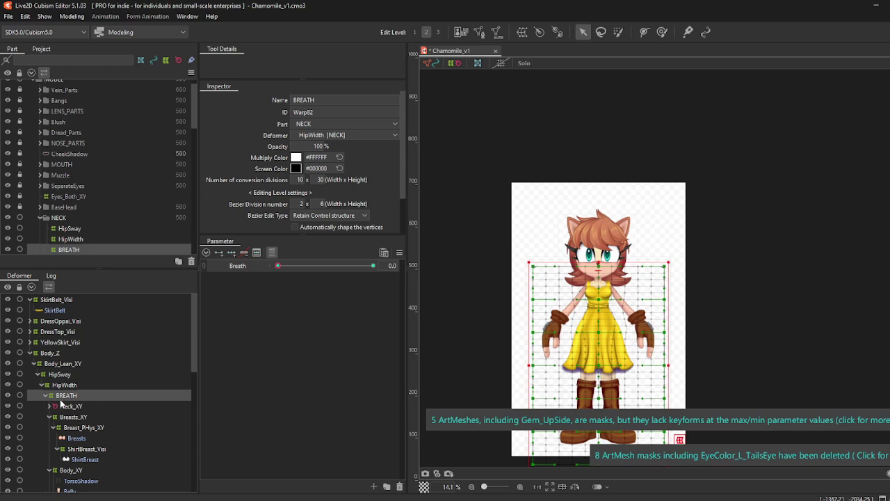
pyautogui.scroll(1, 96, 222)
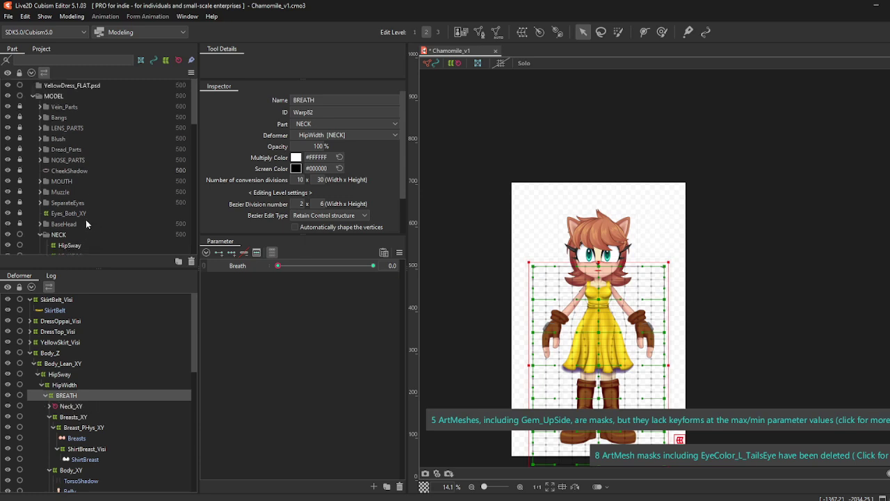
pyautogui.scroll(-8, 85, 223)
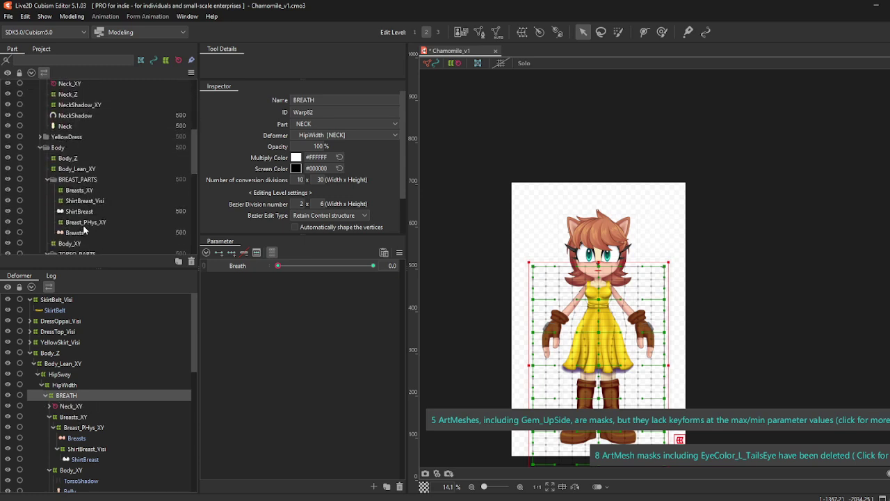
pyautogui.click(40, 146)
pyautogui.click(40, 137)
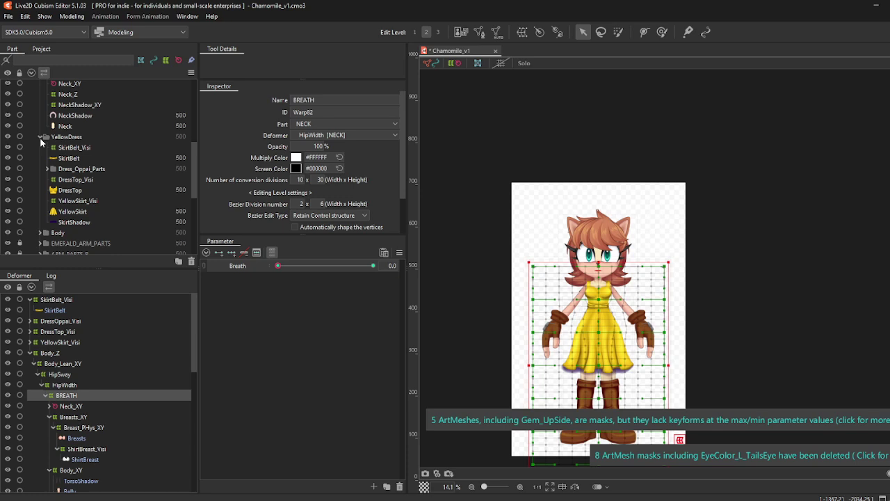
pyautogui.click(41, 233)
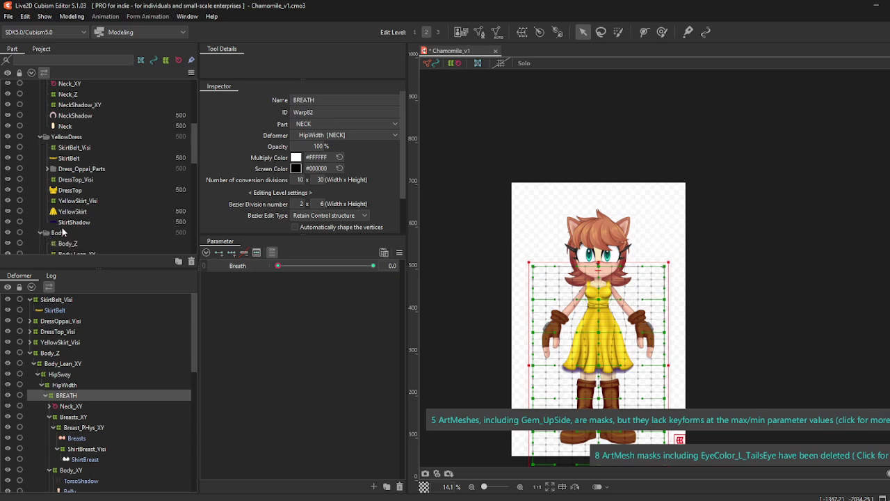
pyautogui.scroll(-1, 62, 231)
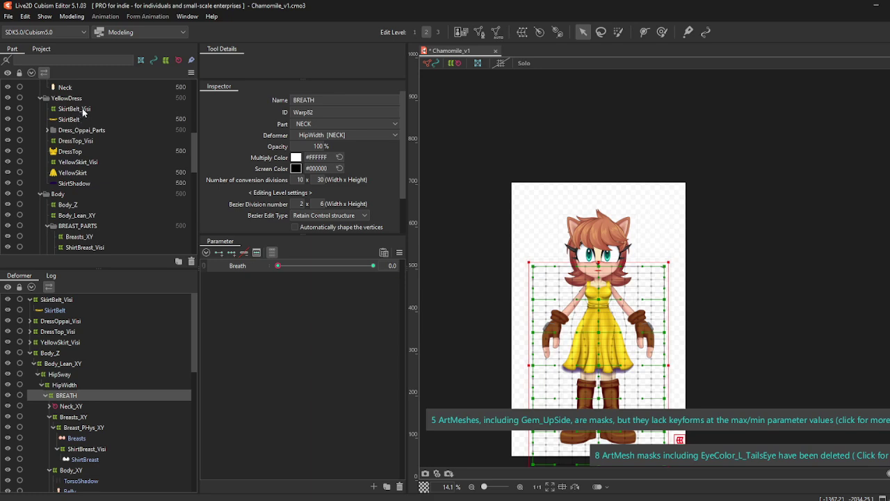
pyautogui.click(83, 109)
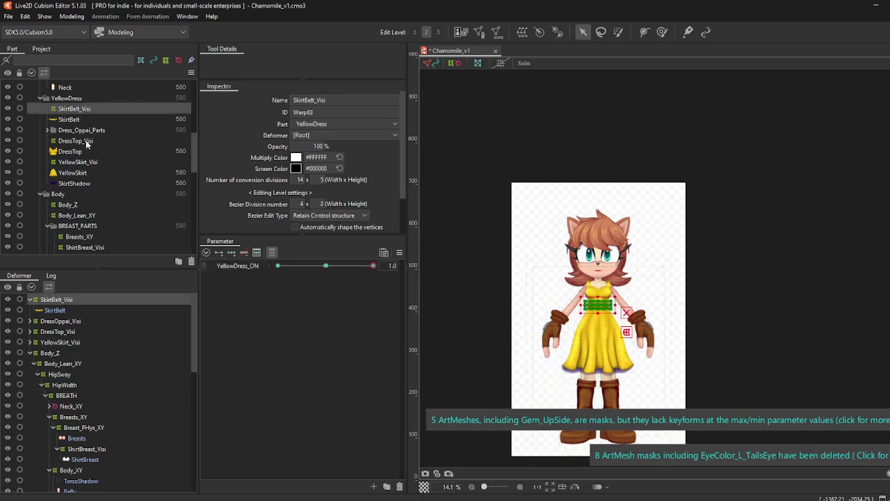
pyautogui.keyDown('ctrl'); pyautogui.click(88, 142); pyautogui.keyUp('ctrl')
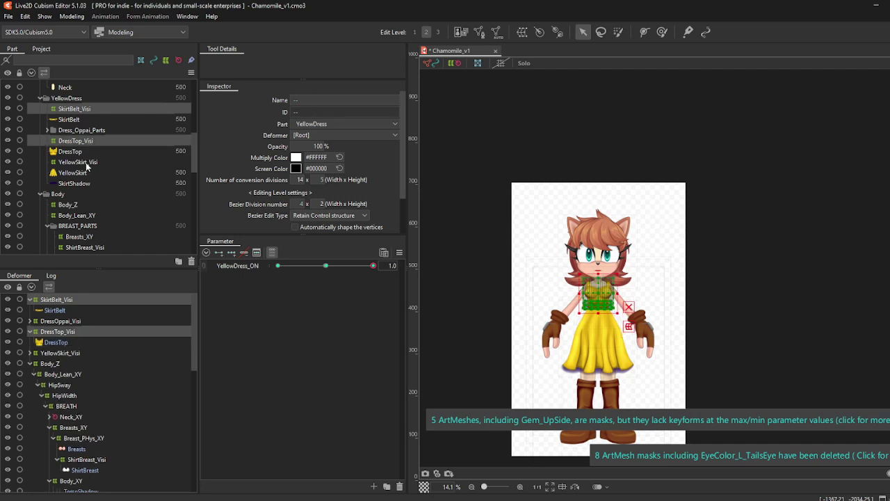
pyautogui.keyDown('ctrl'); pyautogui.click(78, 162); pyautogui.keyUp('ctrl')
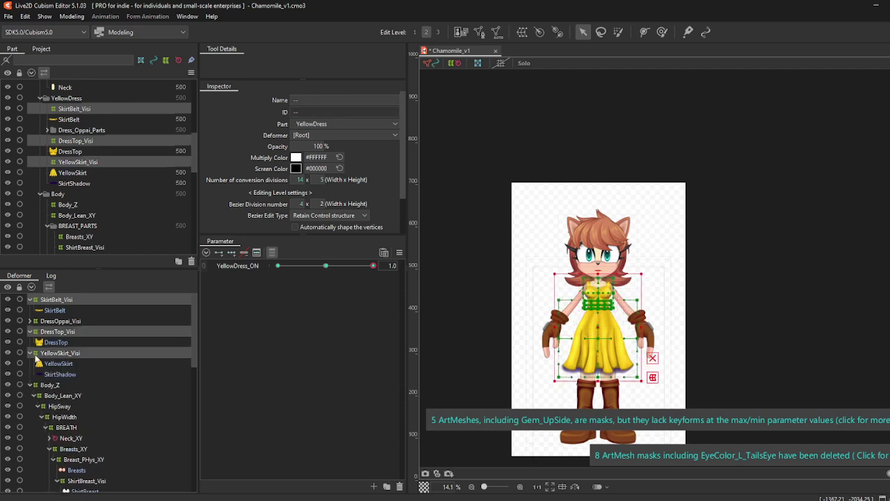
pyautogui.moveTo(46, 356); pyautogui.dragTo(68, 432)
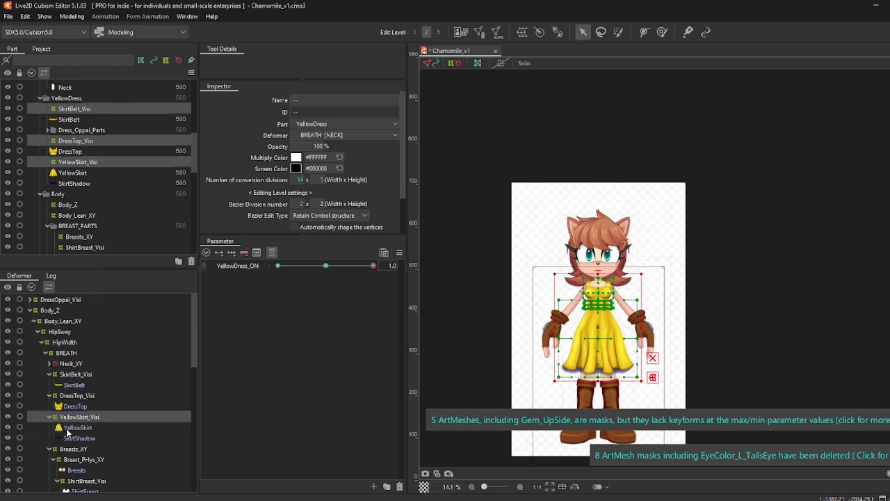
# Step: Collapse the SkirtBelt_Visi, DressTop_Visi and YellowSkirt_Visi deformers under BREATH and select all three
pyautogui.click(50, 374)
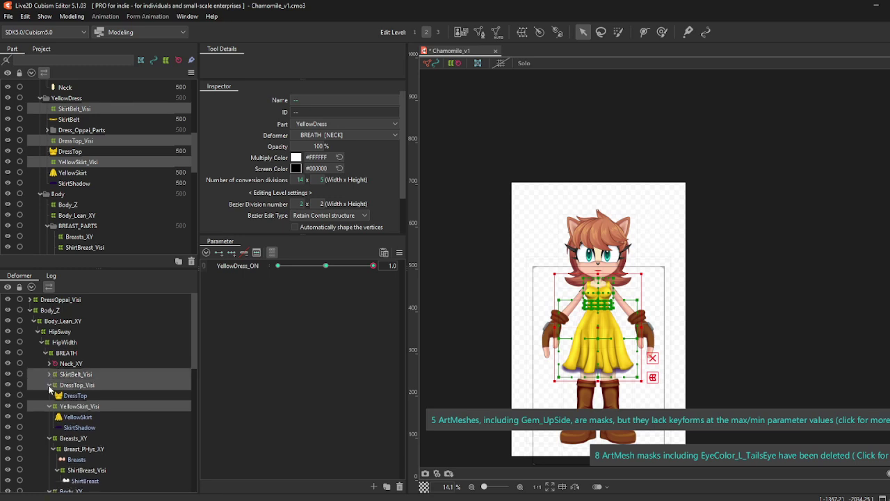
pyautogui.click(50, 386)
pyautogui.click(50, 396)
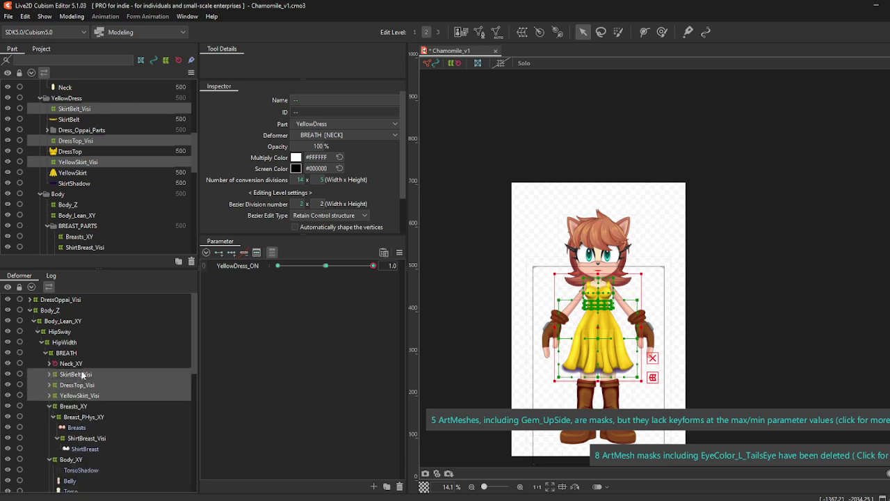
pyautogui.click(81, 374)
pyautogui.keyDown('shift'); pyautogui.click(77, 397); pyautogui.keyUp('shift')
# Step: Select the deformers from Body_Z to BREATH and test the dress with Hip_X at 10, Torso_Aug_X and Torso_Aug_Z, returning each to 0
pyautogui.click(64, 353)
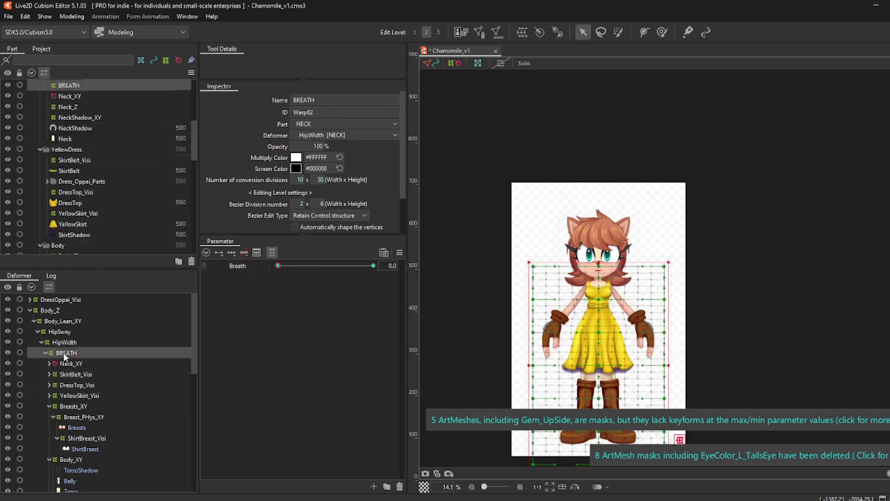
pyautogui.keyDown('shift'); pyautogui.click(51, 315); pyautogui.keyUp('shift')
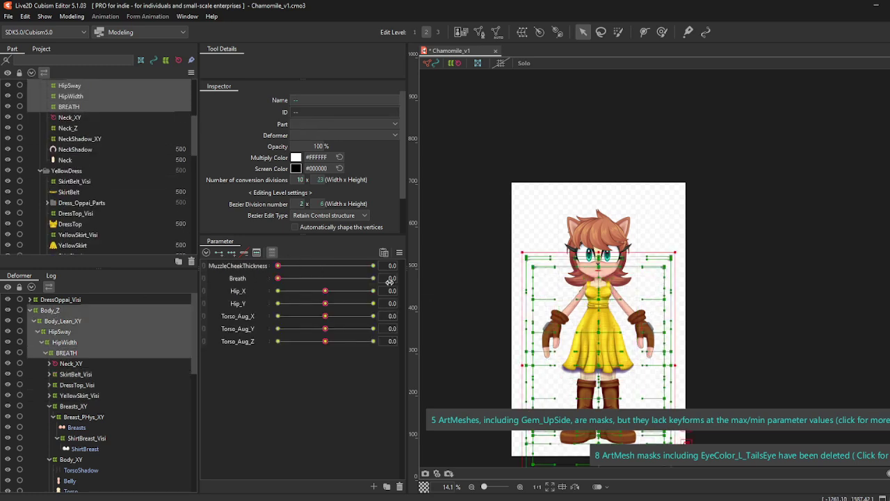
pyautogui.scroll(3, 630, 278)
pyautogui.moveTo(325, 290); pyautogui.dragTo(435, 308)
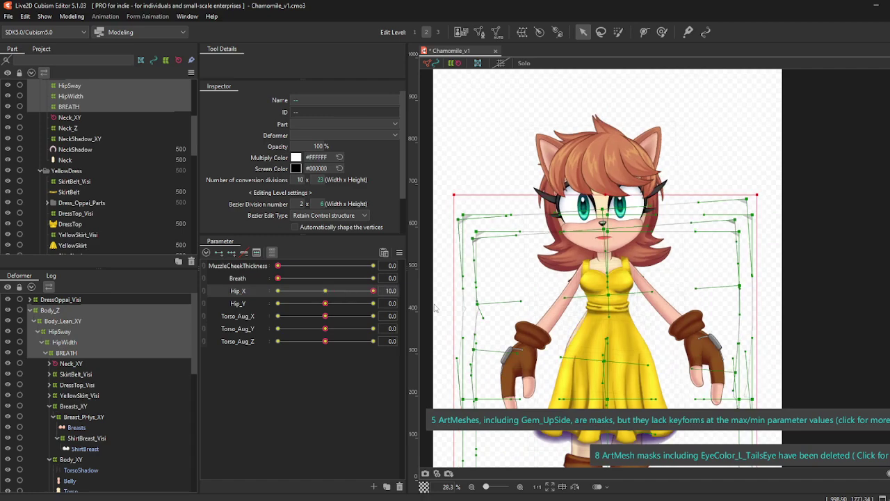
pyautogui.click(330, 302)
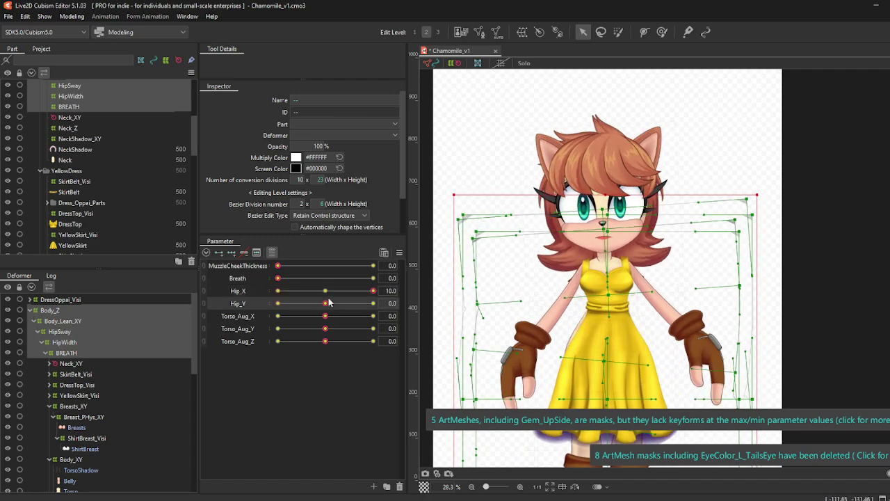
pyautogui.click(325, 291)
pyautogui.moveTo(325, 316); pyautogui.dragTo(240, 341)
pyautogui.moveTo(325, 341); pyautogui.dragTo(405, 350)
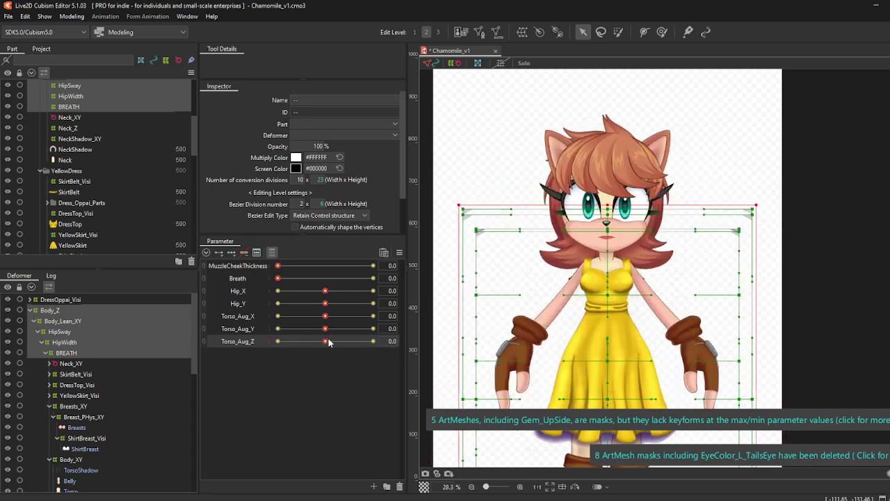
pyautogui.click(83, 245)
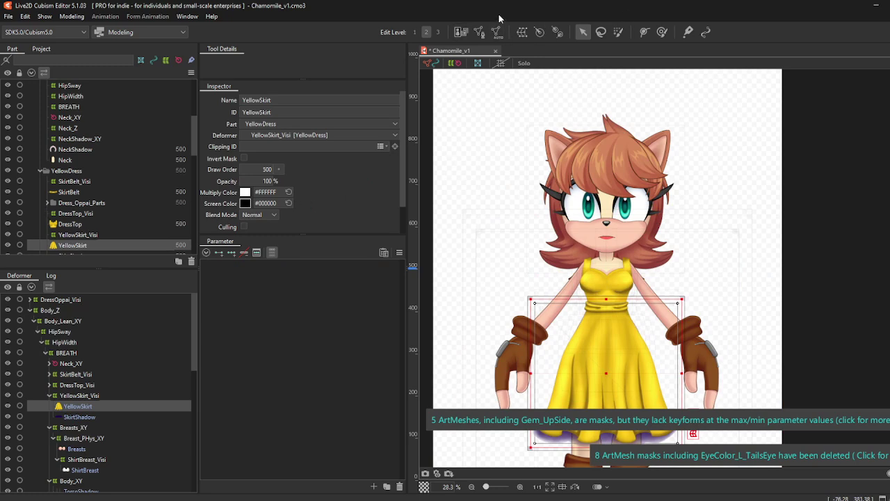
pyautogui.click(797, 268)
pyautogui.scroll(-2, 797, 270)
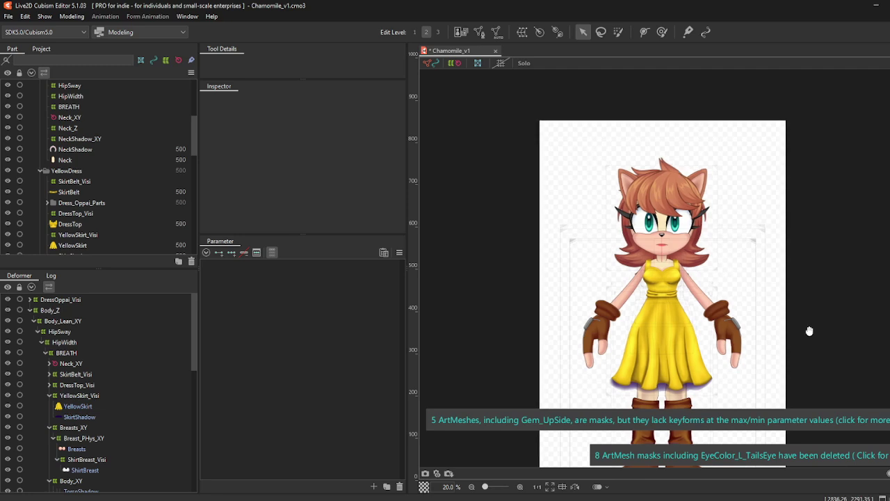
pyautogui.moveTo(810, 331); pyautogui.dragTo(788, 279)
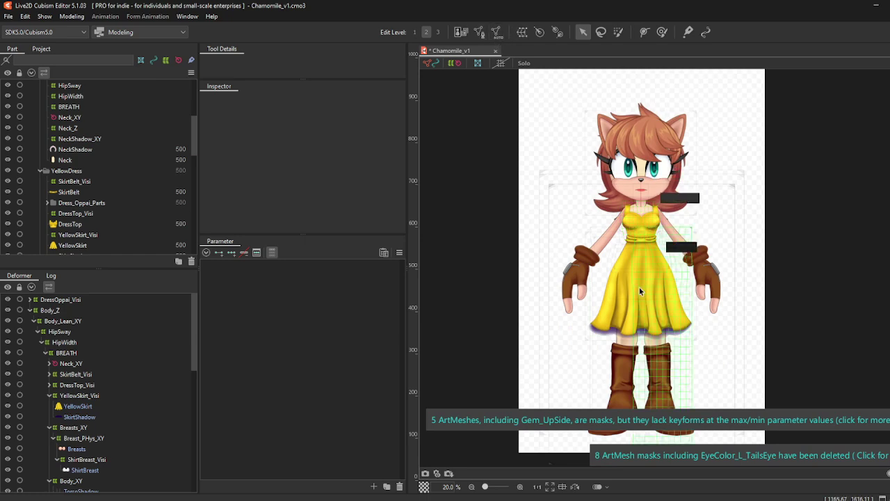
pyautogui.click(479, 33)
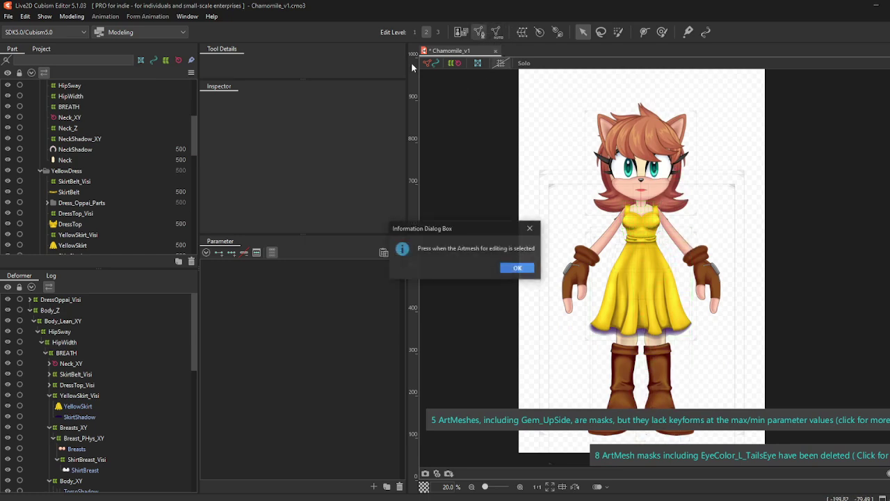
pyautogui.click(515, 268)
pyautogui.click(494, 34)
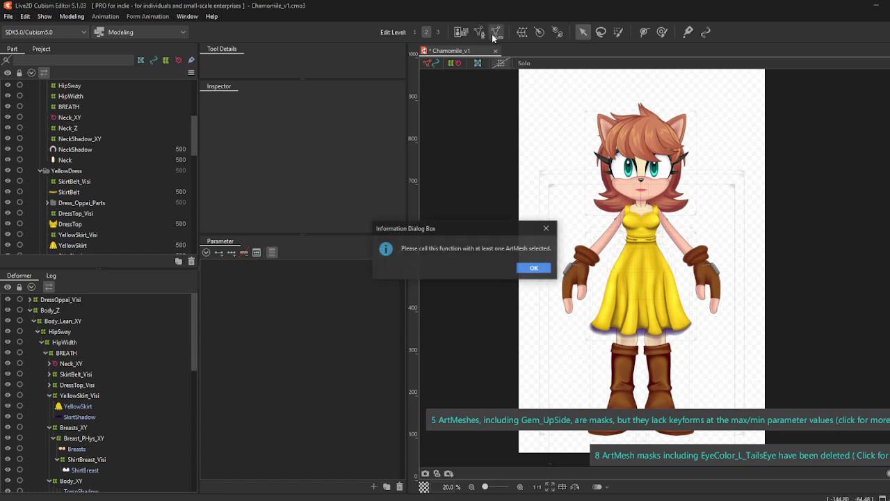
pyautogui.click(534, 268)
# Step: Open the YellowSkirt ArtMesh in mesh edit mode and erase its existing mesh around the skirt
pyautogui.click(75, 245)
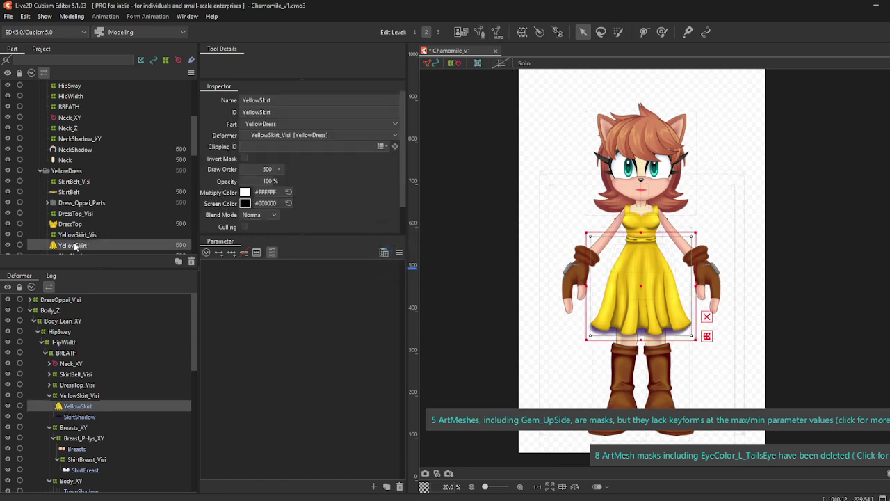
pyautogui.click(481, 32)
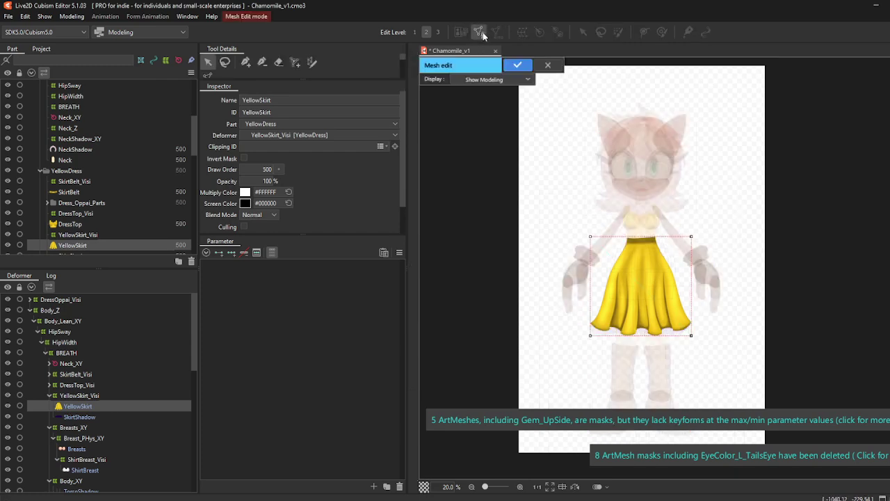
pyautogui.click(279, 62)
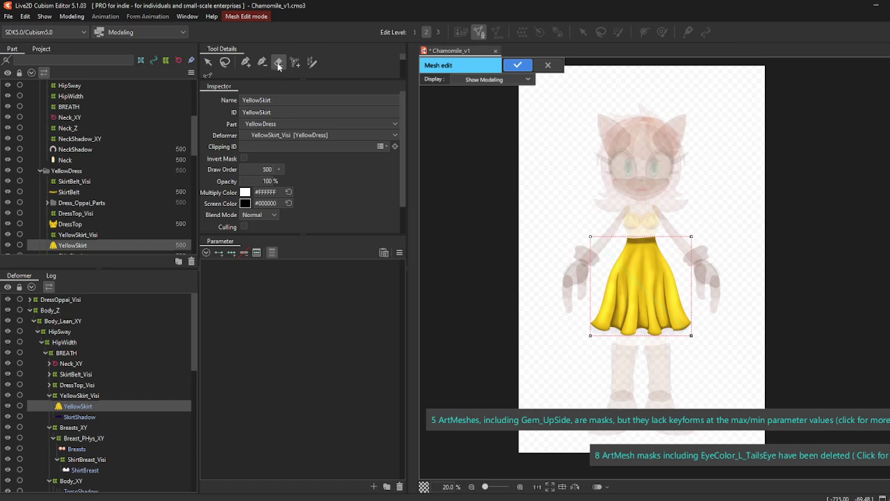
pyautogui.moveTo(568, 258); pyautogui.dragTo(631, 364)
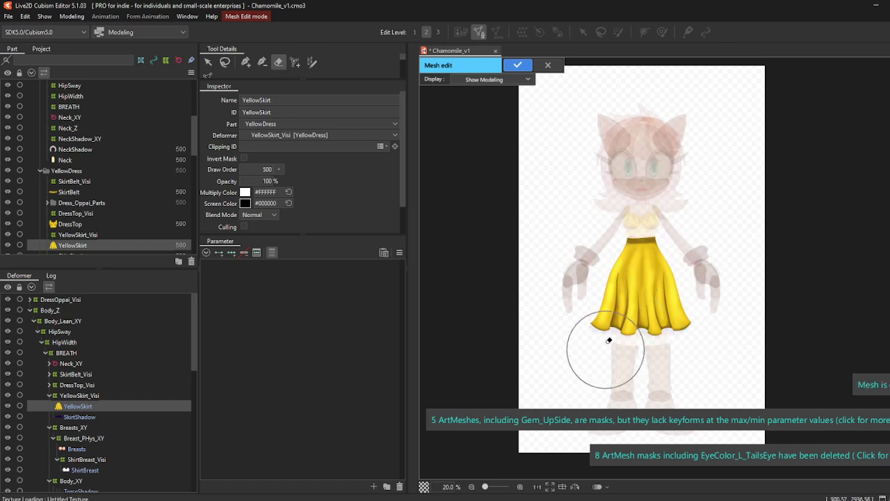
pyautogui.scroll(5, 672, 311)
pyautogui.scroll(-1, 672, 311)
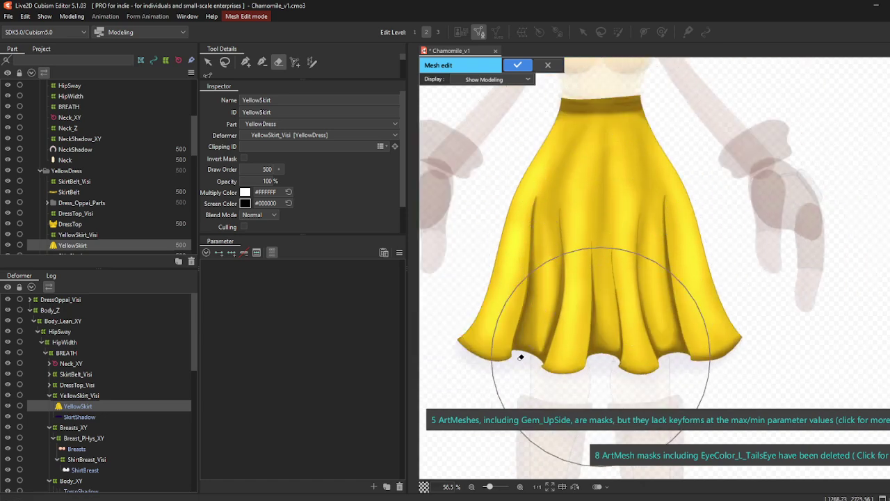
# Step: Choose the tool for adding mesh vertices and enlarge the Inspector to show the complete Vertices Info rows
pyautogui.scroll(-1, 303, 194)
pyautogui.scroll(1, 303, 198)
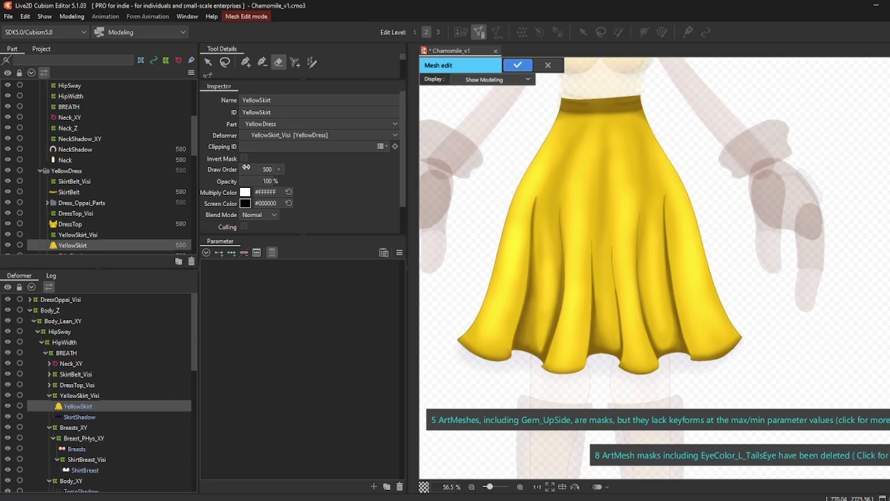
pyautogui.click(247, 65)
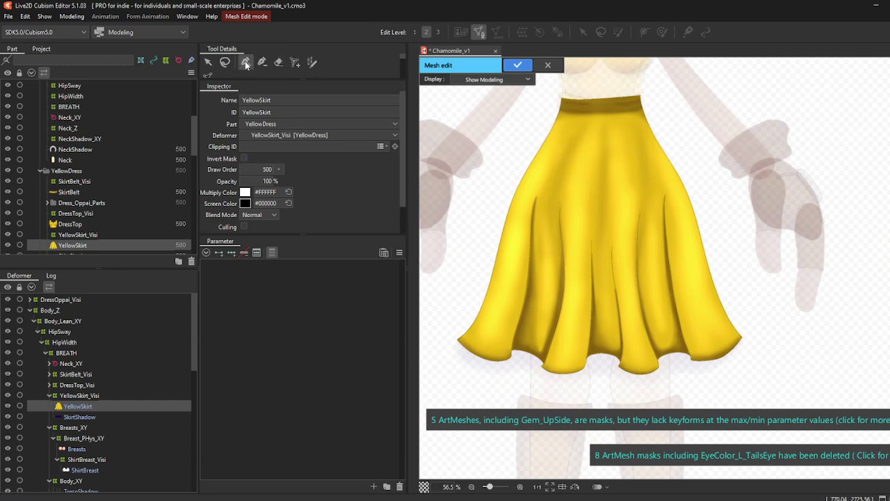
pyautogui.scroll(-1, 317, 160)
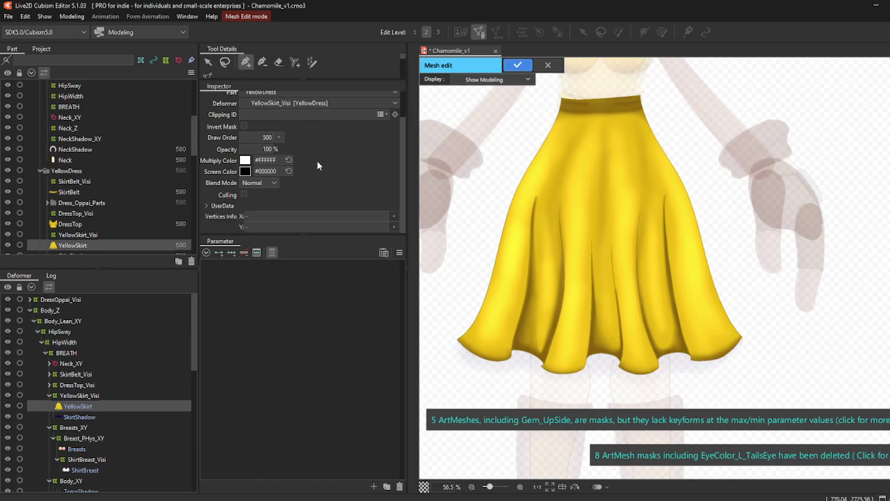
pyautogui.scroll(1, 321, 185)
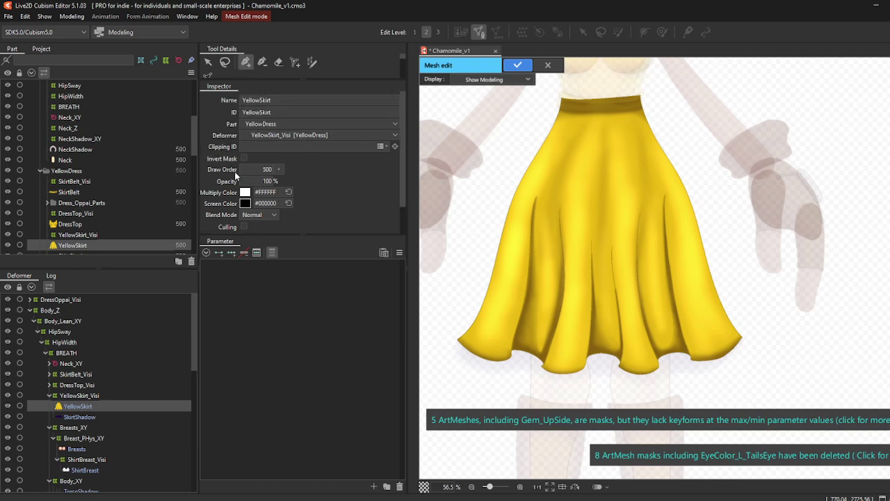
pyautogui.scroll(-1, 317, 201)
pyautogui.moveTo(304, 235); pyautogui.dragTo(303, 297)
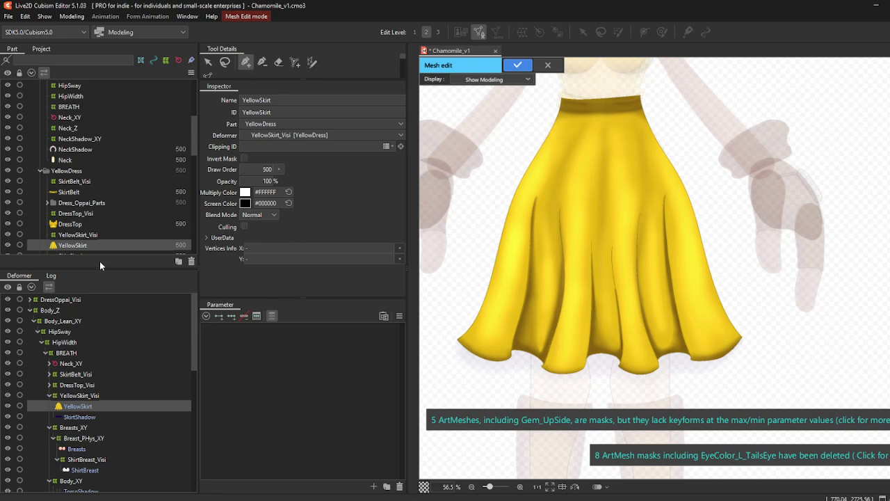
pyautogui.click(618, 89)
pyautogui.click(642, 89)
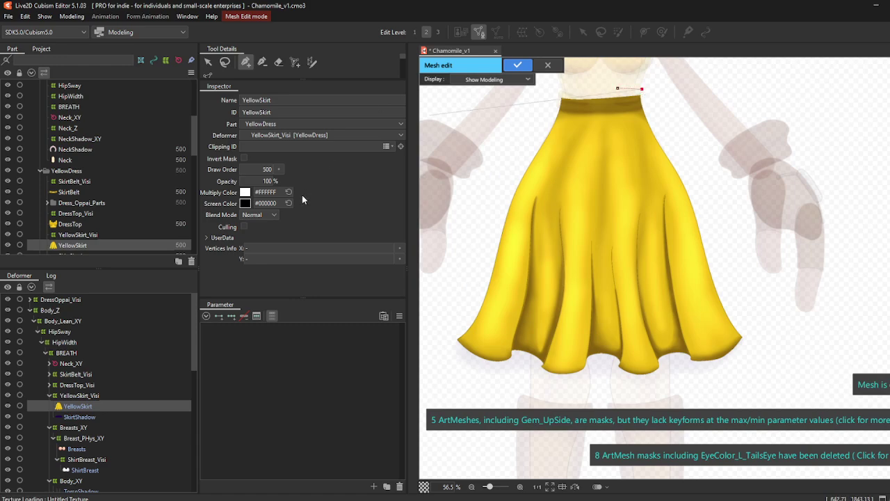
pyautogui.press('e')
pyautogui.click(584, 123)
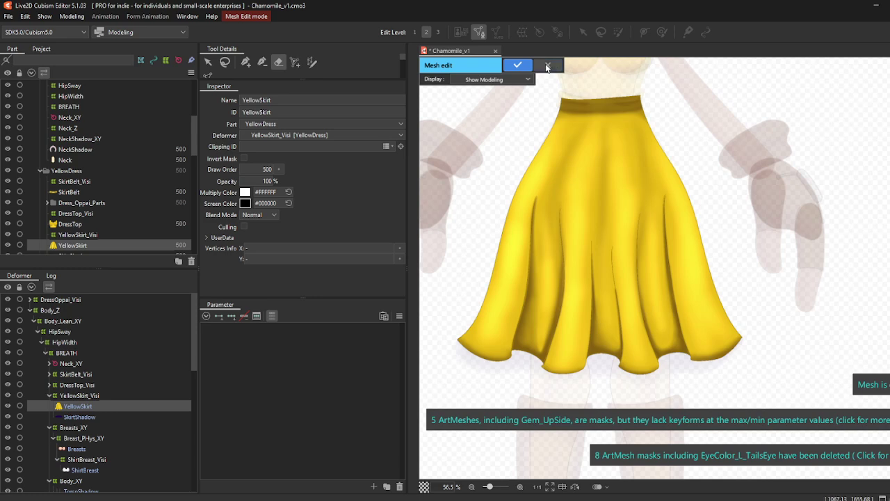
# Step: Discard the current mesh edit, reselect the YellowSkirt ArtMesh and reopen it in mesh edit mode
pyautogui.click(512, 65)
pyautogui.click(463, 267)
pyautogui.click(91, 226)
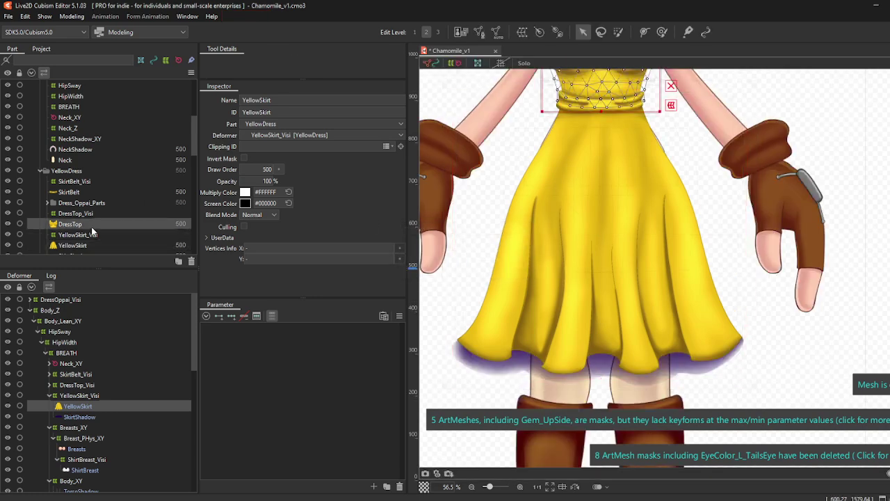
pyautogui.click(73, 244)
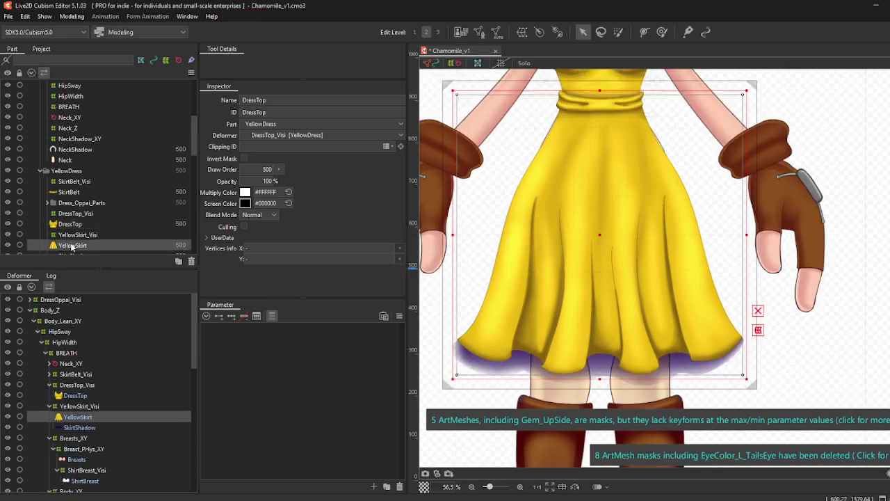
pyautogui.click(479, 32)
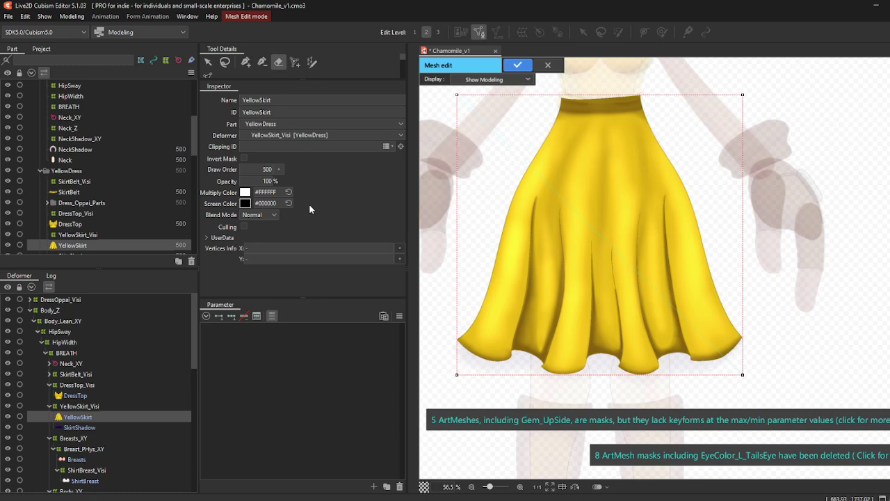
# Step: Erase the skirt's four-corner mesh and try outlining its right side by hand with vertices from the waist downward
pyautogui.click(248, 62)
pyautogui.click(279, 61)
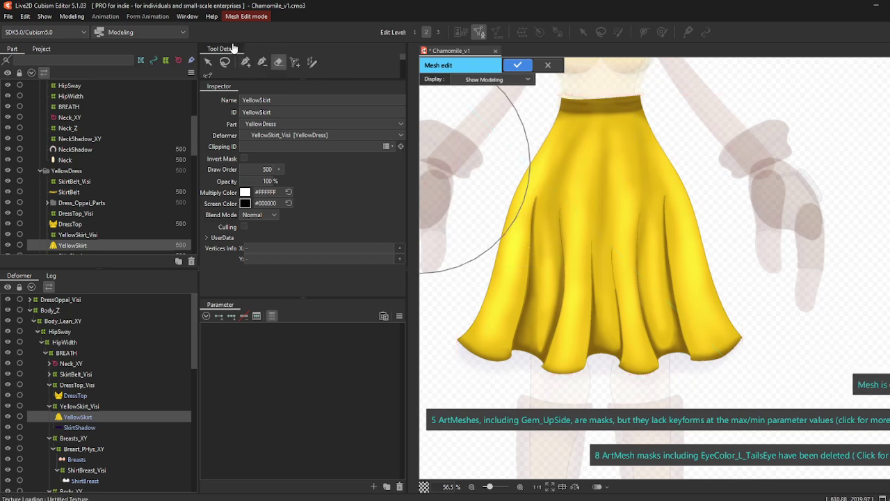
pyautogui.click(245, 62)
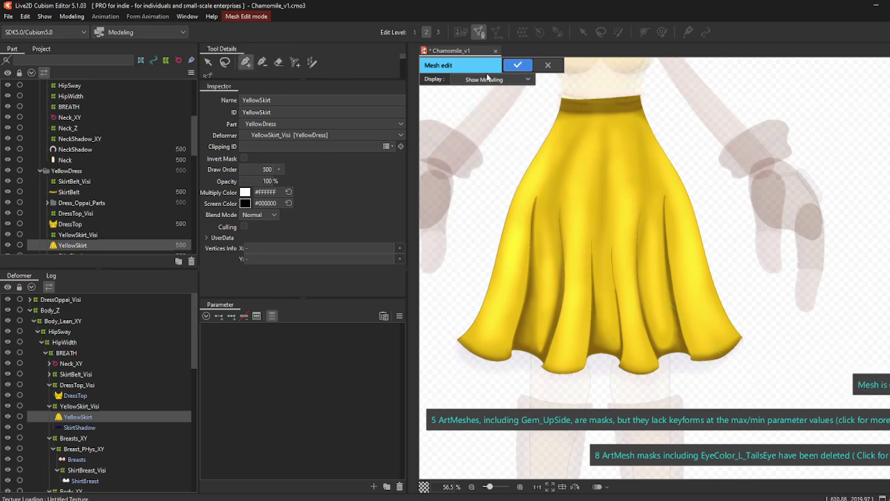
pyautogui.click(646, 107)
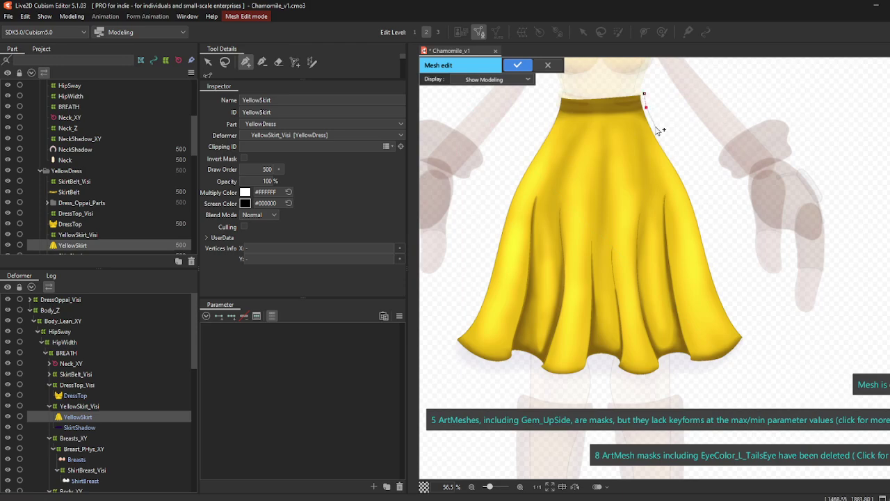
pyautogui.click(654, 124)
pyautogui.click(665, 147)
pyautogui.click(677, 161)
pyautogui.click(686, 175)
pyautogui.click(696, 195)
pyautogui.click(703, 221)
pyautogui.click(708, 245)
pyautogui.click(715, 269)
pyautogui.click(721, 292)
# Step: Discard the manual mesh edit and generate an automatic mesh for YellowSkirt with the Standard preset
pyautogui.click(548, 65)
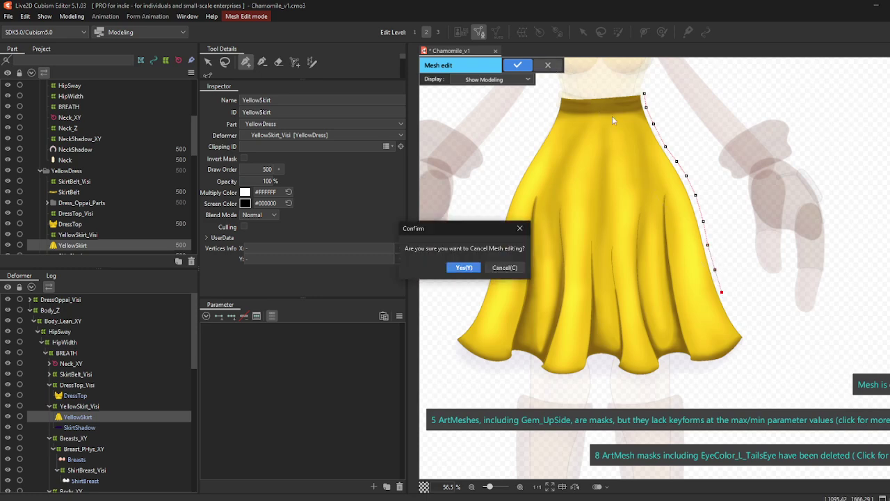
pyautogui.click(464, 272)
pyautogui.click(496, 32)
pyautogui.click(327, 200)
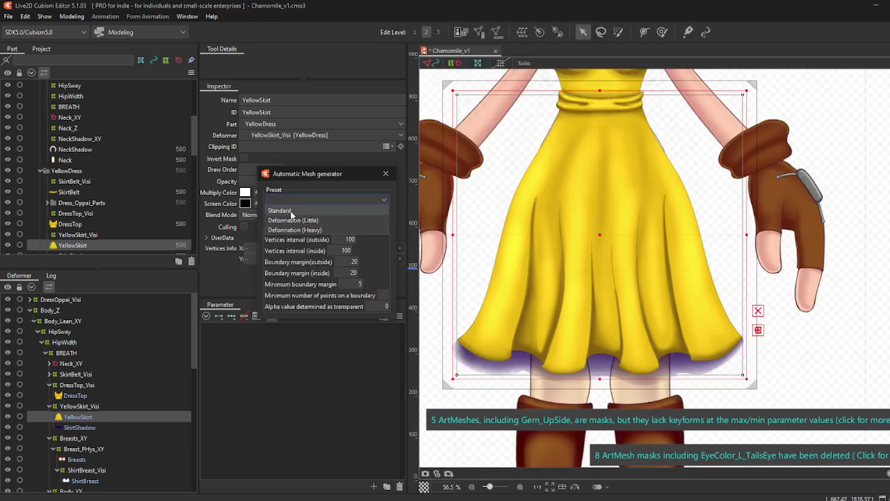
pyautogui.click(299, 212)
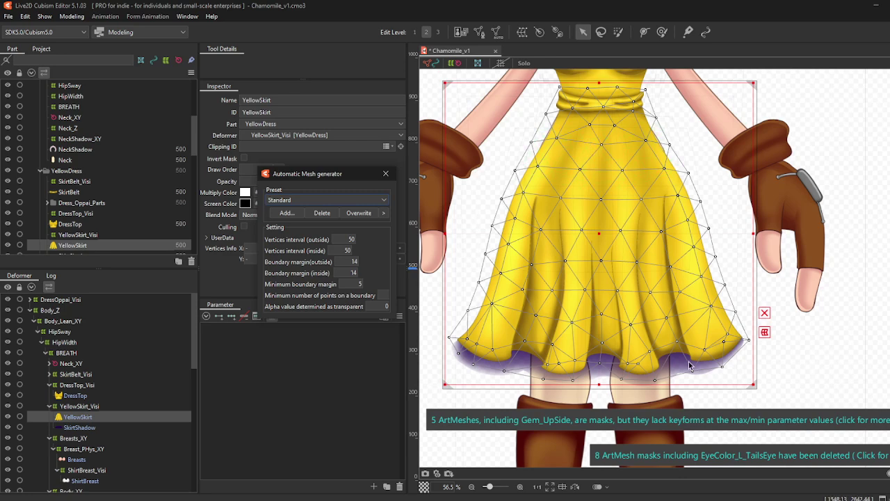
pyautogui.click(385, 173)
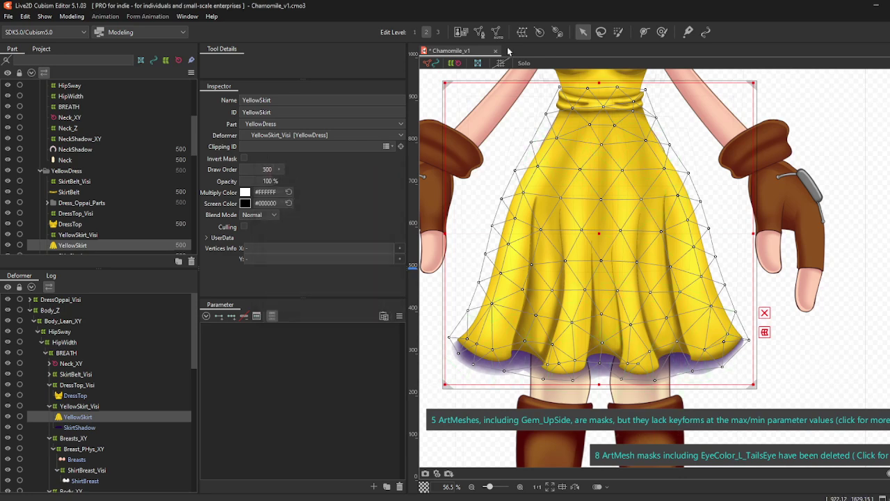
# Step: Open the YellowSkirt mesh for editing and erase its interior, hem and right waist-corner vertices, keeping the vertex strips along both sides
pyautogui.click(479, 32)
pyautogui.click(279, 63)
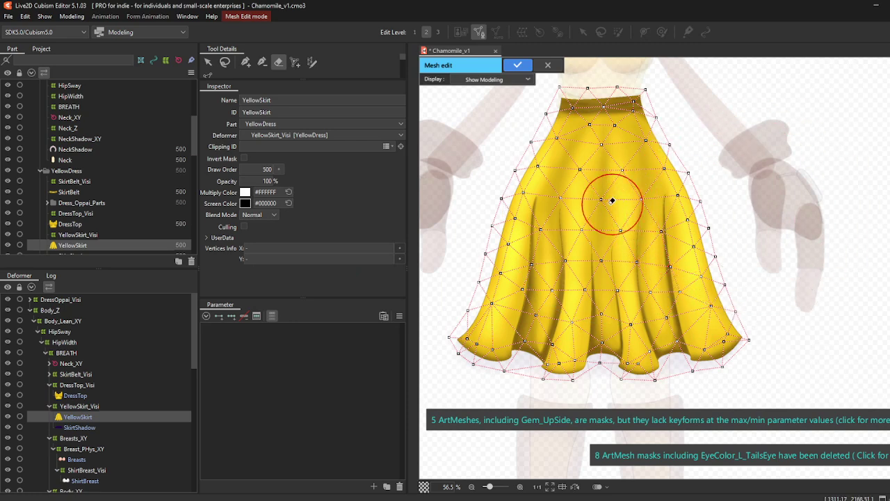
pyautogui.moveTo(622, 125)
pyautogui.mouseDown()
pyautogui.moveTo(573, 181)
pyautogui.moveTo(525, 308)
pyautogui.moveTo(618, 320)
pyautogui.moveTo(689, 308)
pyautogui.moveTo(634, 168)
pyautogui.moveTo(617, 176)
pyautogui.moveTo(599, 269)
pyautogui.moveTo(646, 236)
pyautogui.moveTo(607, 252)
pyautogui.moveTo(551, 330)
pyautogui.moveTo(520, 355)
pyautogui.moveTo(503, 363)
pyautogui.moveTo(506, 346)
pyautogui.moveTo(491, 360)
pyautogui.moveTo(549, 377)
pyautogui.moveTo(685, 350)
pyautogui.moveTo(688, 361)
pyautogui.moveTo(715, 357)
pyautogui.mouseUp()
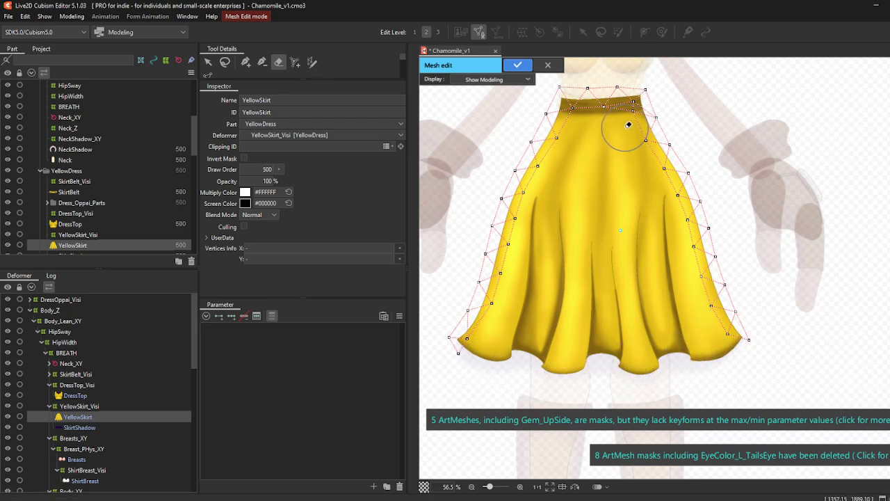
pyautogui.moveTo(630, 103)
pyautogui.mouseDown()
pyautogui.moveTo(642, 83)
pyautogui.moveTo(652, 104)
pyautogui.mouseUp()
# Step: Rebuild the right corner of the waistband with new vertices and connect them to the waist and side strip
pyautogui.click(244, 63)
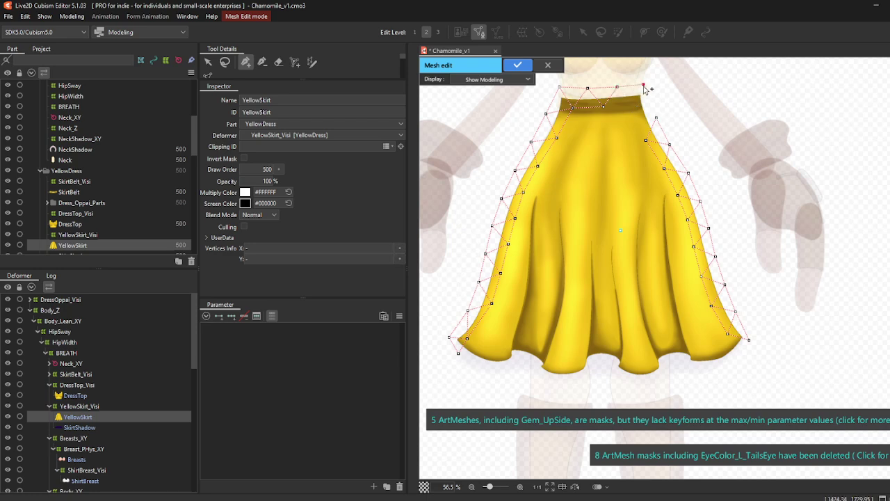
pyautogui.click(634, 105)
pyautogui.moveTo(605, 107); pyautogui.dragTo(635, 108)
pyautogui.click(656, 118)
pyautogui.click(646, 140)
# Step: Fix the vertex at the right hem corner and run a line of vertices up the rightmost pleat to the side strip
pyautogui.click(729, 338)
pyautogui.moveTo(731, 338); pyautogui.dragTo(734, 339)
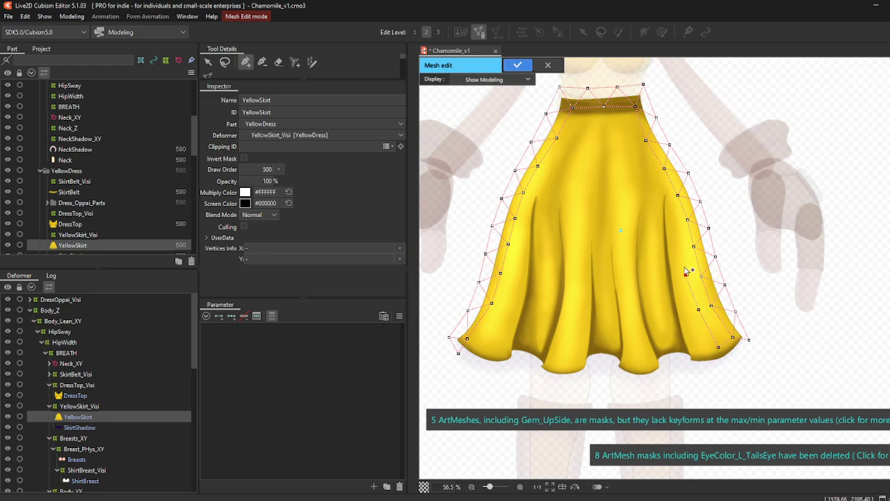
pyautogui.moveTo(685, 248); pyautogui.dragTo(678, 196)
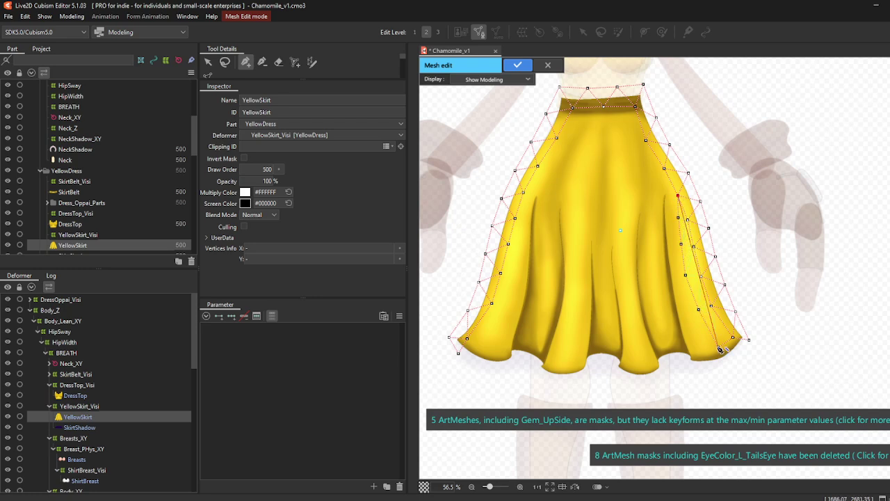
pyautogui.click(682, 245)
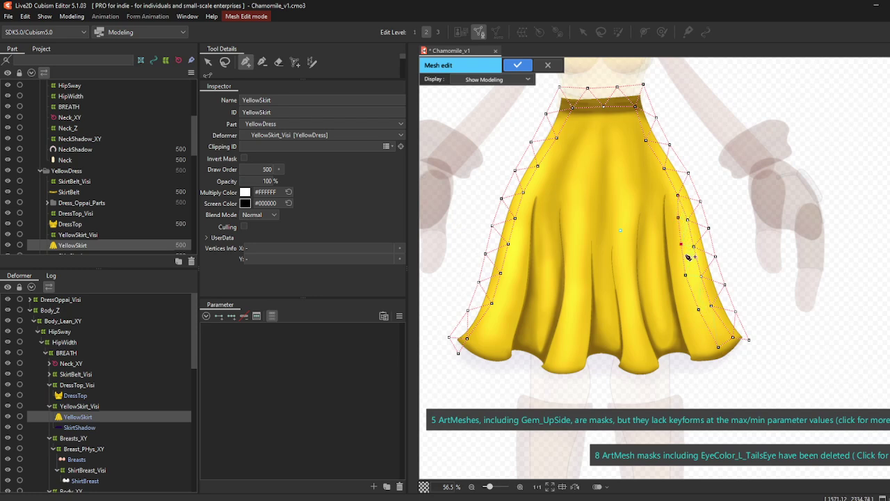
# Step: Extend the mesh along the hem and up the right side of the rightmost fold line, moving the shared top vertex above the fold
pyautogui.click(719, 346)
pyautogui.click(696, 354)
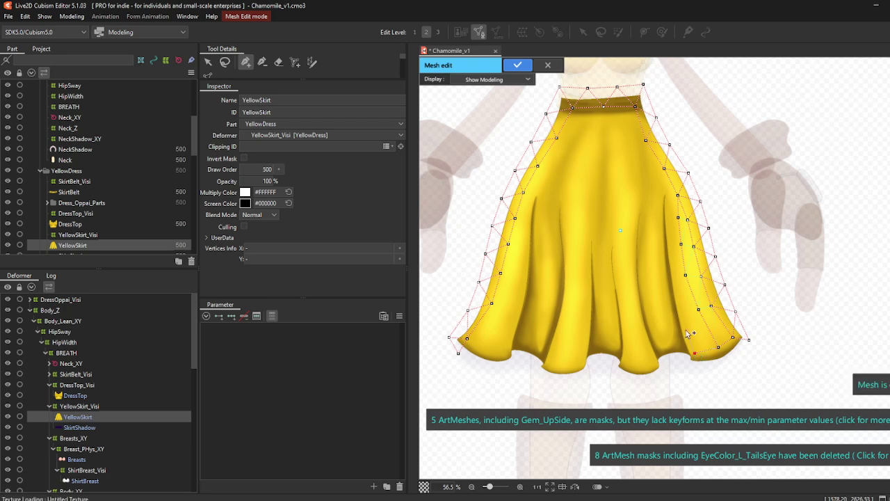
pyautogui.click(681, 312)
pyautogui.click(672, 274)
pyautogui.click(669, 243)
pyautogui.click(667, 218)
pyautogui.scroll(3, 674, 198)
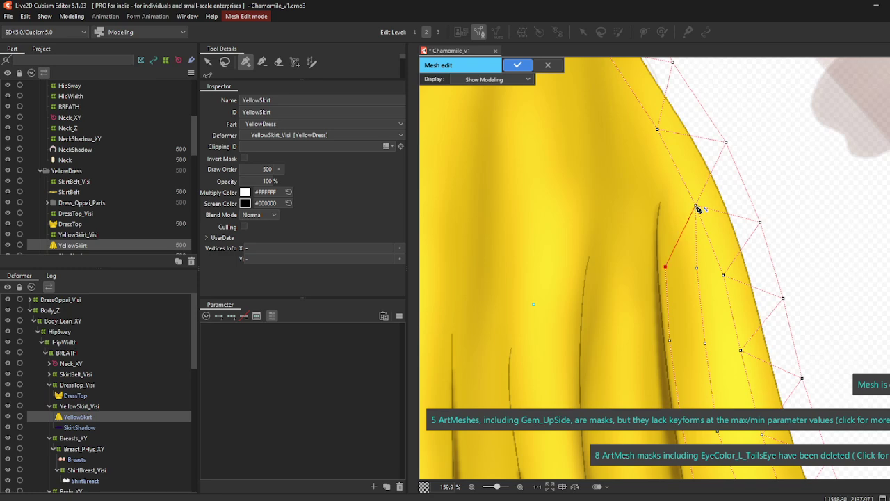
pyautogui.click(672, 175)
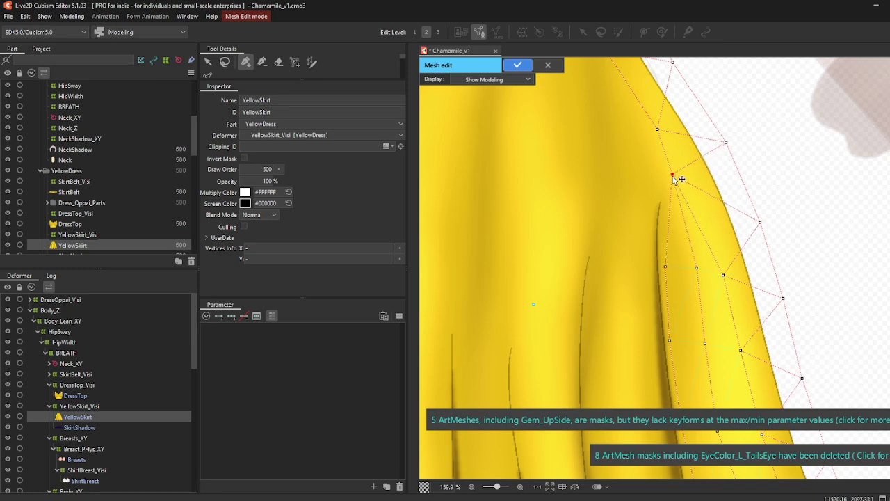
# Step: Place a column of vertices down the left side of the rightmost fold line, from its top to the hem
pyautogui.click(645, 199)
pyautogui.scroll(-3, 647, 299)
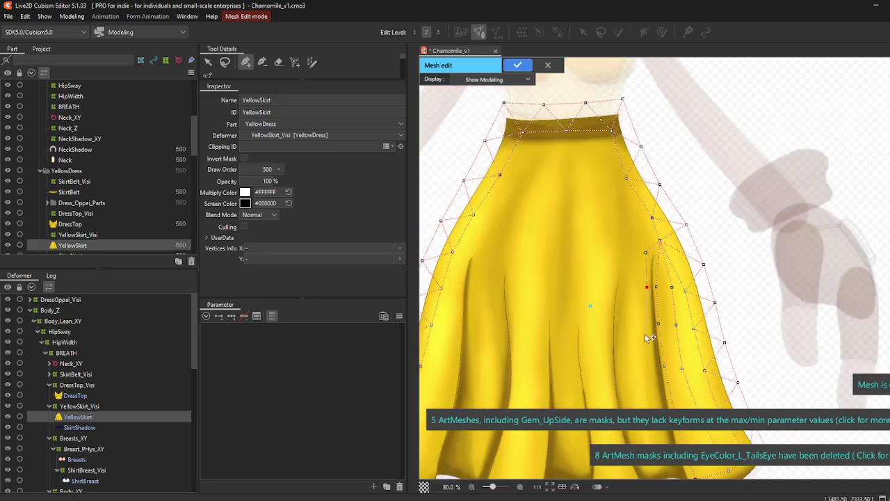
pyautogui.scroll(3, 645, 324)
pyautogui.moveTo(672, 357); pyautogui.dragTo(672, 179)
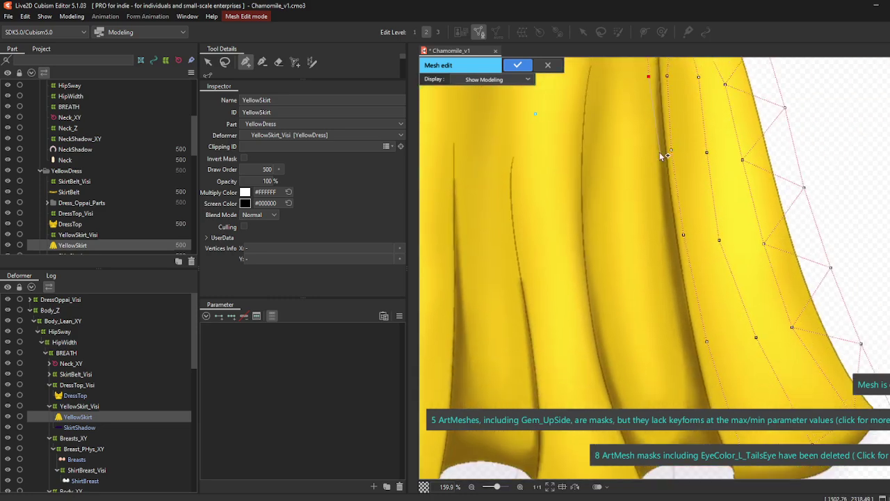
pyautogui.click(651, 150)
pyautogui.moveTo(686, 356); pyautogui.dragTo(699, 197)
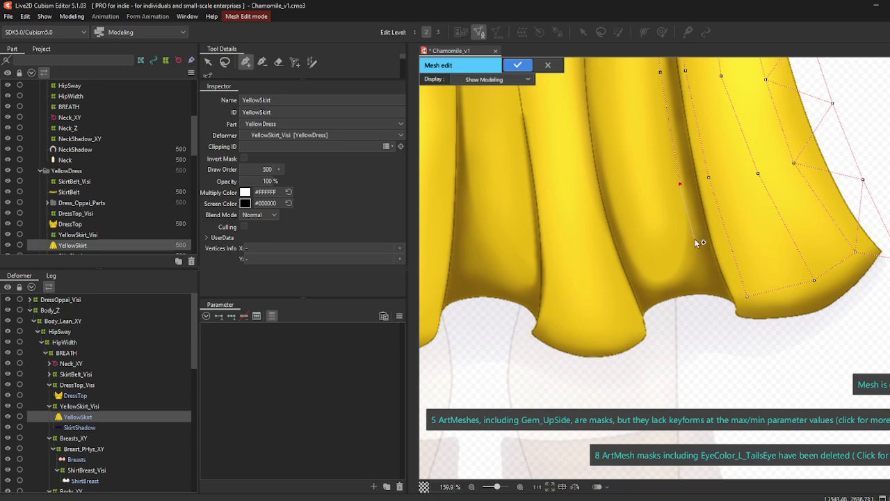
pyautogui.click(708, 279)
# Step: Outline the rightmost pleat just below the hem with vertices running round to the skirt's right corner
pyautogui.click(725, 326)
pyautogui.click(755, 330)
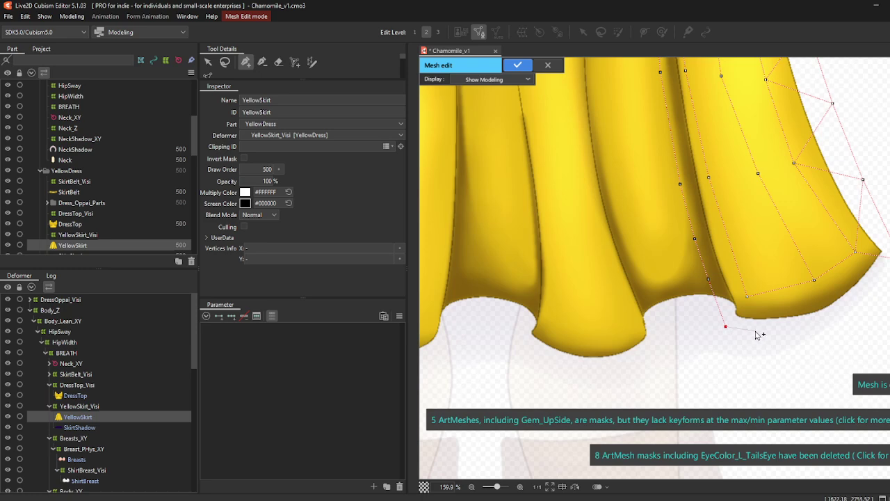
pyautogui.click(831, 319)
pyautogui.click(871, 283)
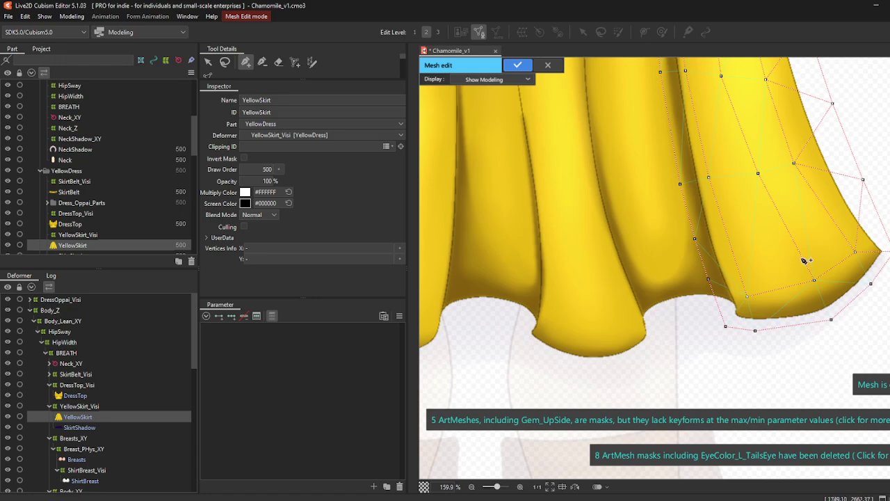
# Step: Connect the rightmost pleat's inner hem vertices to the outline vertices below the hem
pyautogui.scroll(4, 747, 238)
pyautogui.scroll(-2, 755, 236)
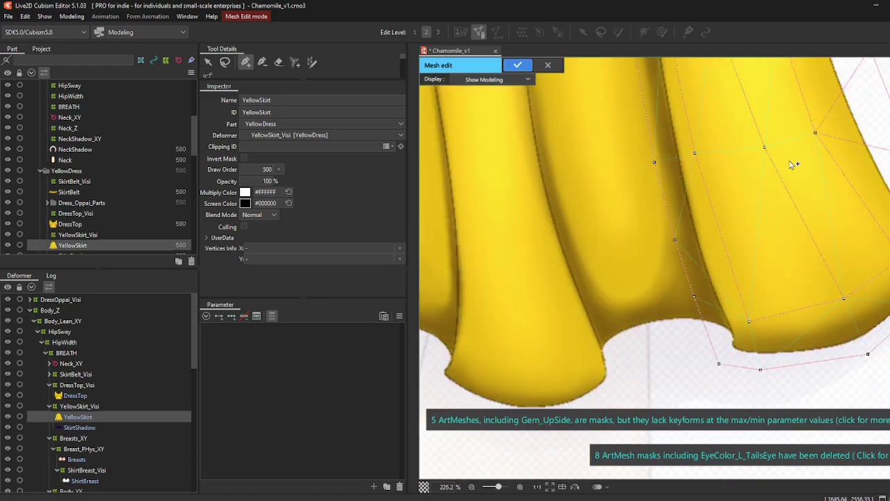
pyautogui.moveTo(775, 206); pyautogui.dragTo(685, 196)
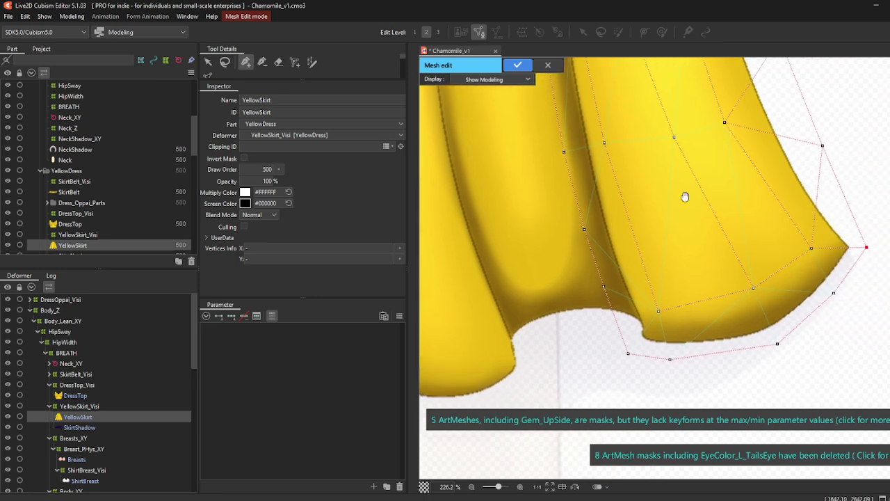
pyautogui.click(834, 294)
pyautogui.moveTo(833, 293); pyautogui.dragTo(777, 344)
pyautogui.moveTo(635, 349)
pyautogui.mouseDown()
pyautogui.moveTo(651, 321)
pyautogui.moveTo(619, 323)
pyautogui.moveTo(636, 353)
pyautogui.moveTo(642, 335)
pyautogui.mouseUp()
pyautogui.click(278, 66)
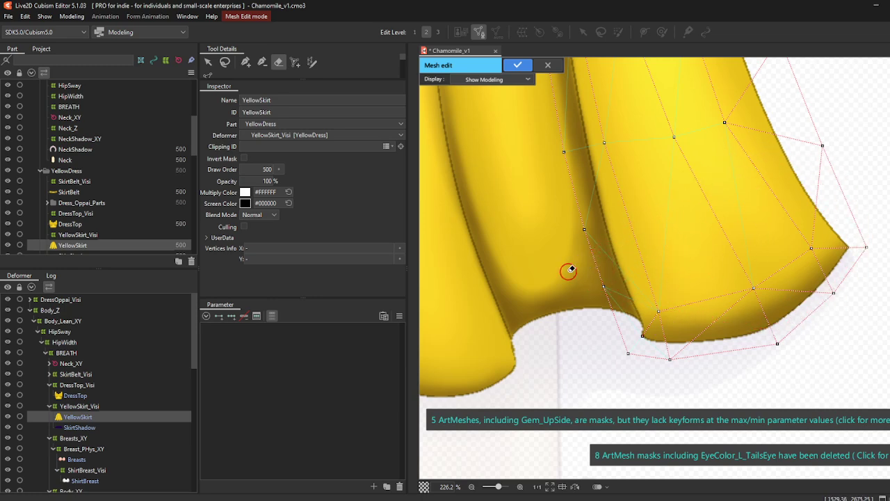
pyautogui.click(641, 335)
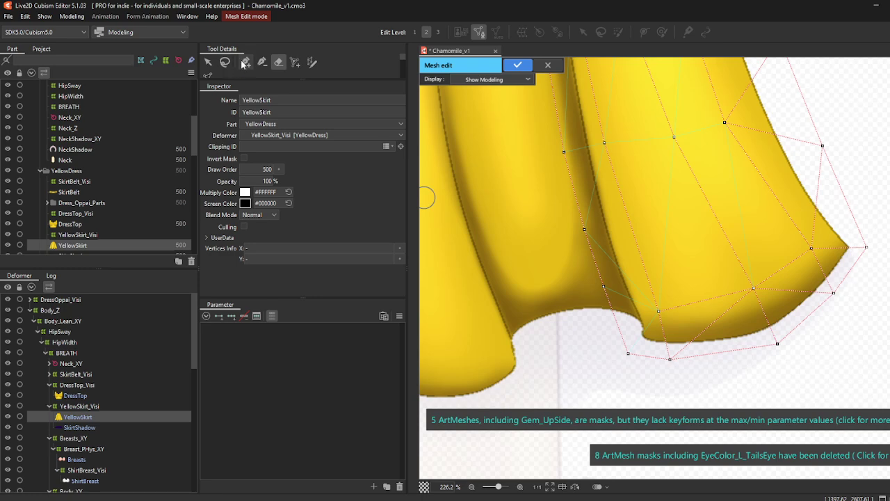
# Step: Enlarge the mesh tool settings and link the inner vertices across the lower part of the rightmost pleat
pyautogui.click(245, 62)
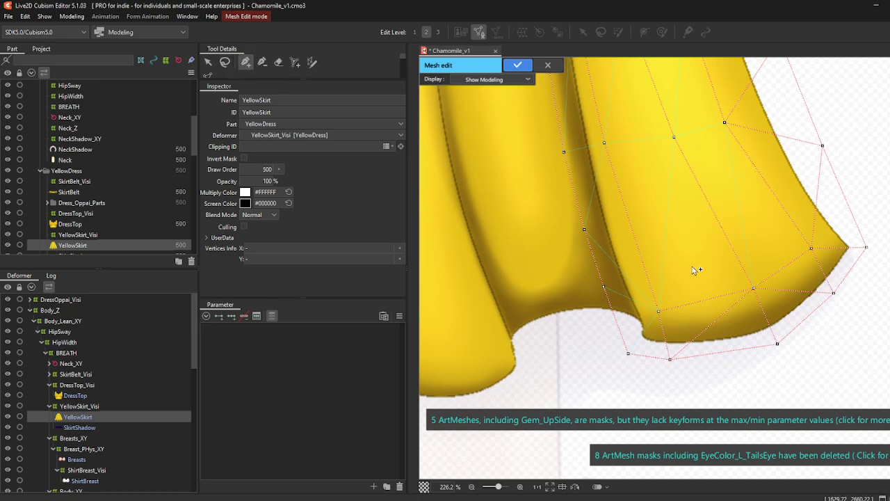
pyautogui.click(628, 353)
pyautogui.scroll(-5, 657, 315)
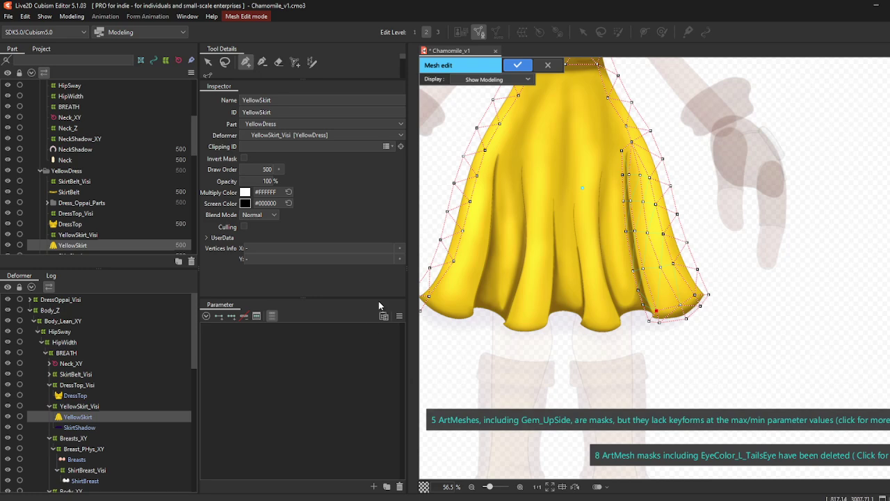
pyautogui.scroll(2, 661, 293)
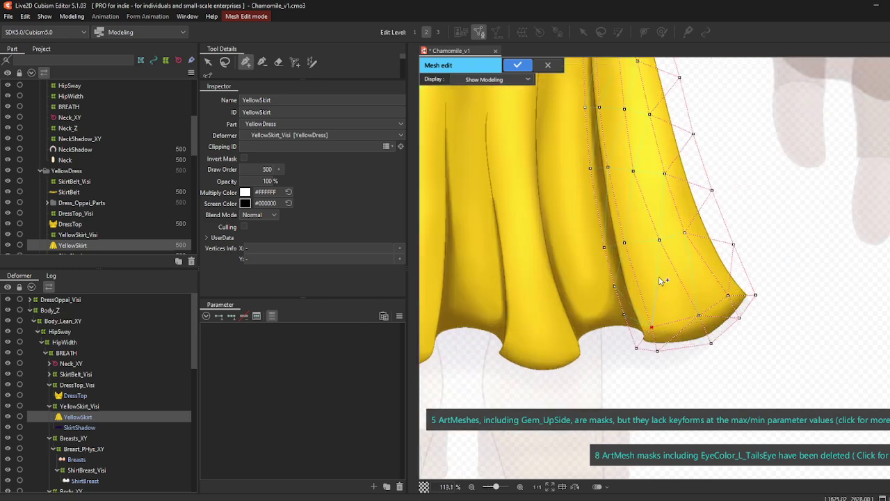
pyautogui.scroll(2, 658, 276)
pyautogui.moveTo(303, 81); pyautogui.dragTo(298, 142)
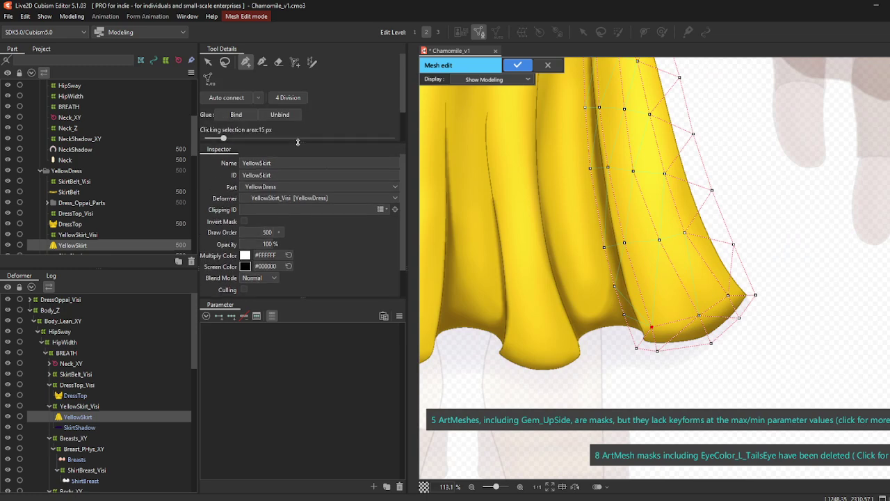
pyautogui.click(210, 77)
pyautogui.scroll(-2, 618, 204)
pyautogui.scroll(2, 615, 202)
pyautogui.scroll(-2, 615, 201)
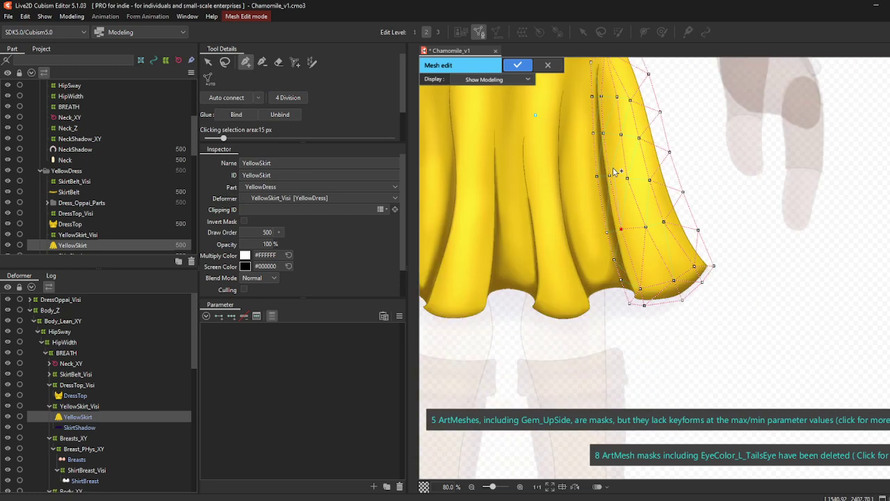
pyautogui.moveTo(615, 170); pyautogui.dragTo(655, 245)
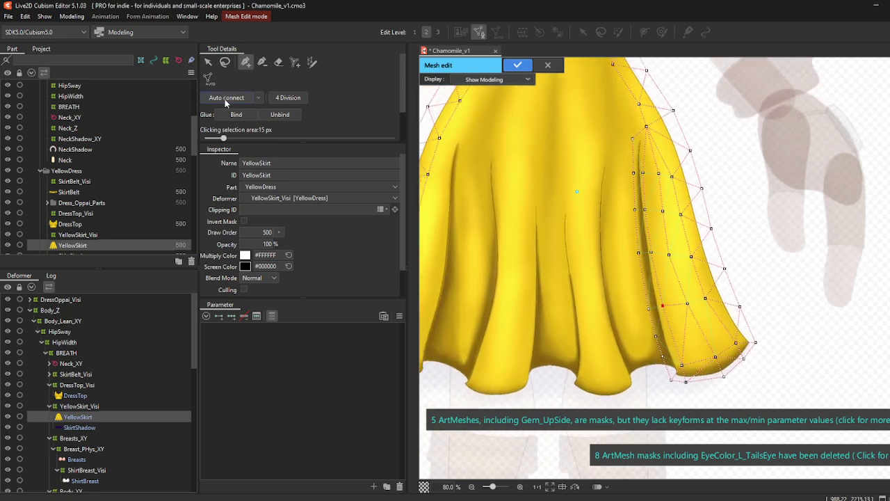
# Step: Extend the outline below the hem from the rightmost pleat across the gap to the second hanging pleat from the right
pyautogui.click(655, 335)
pyautogui.click(684, 367)
pyautogui.click(667, 368)
pyautogui.scroll(3, 672, 372)
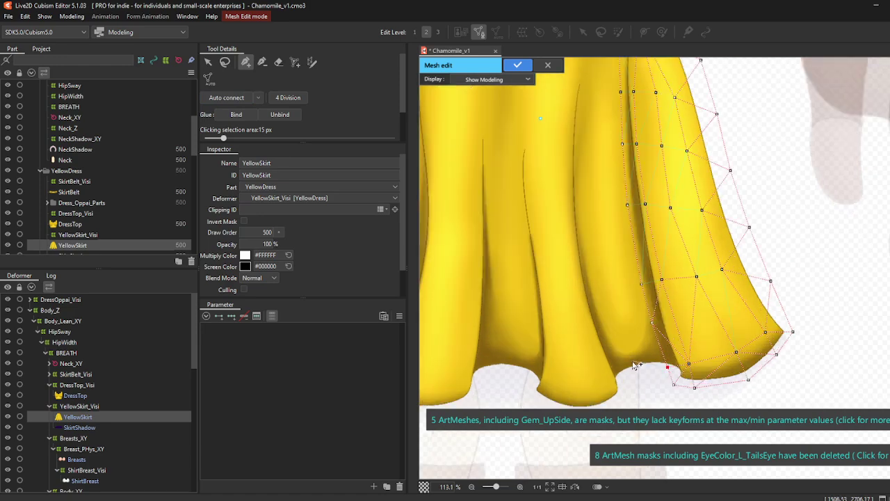
pyautogui.click(643, 367)
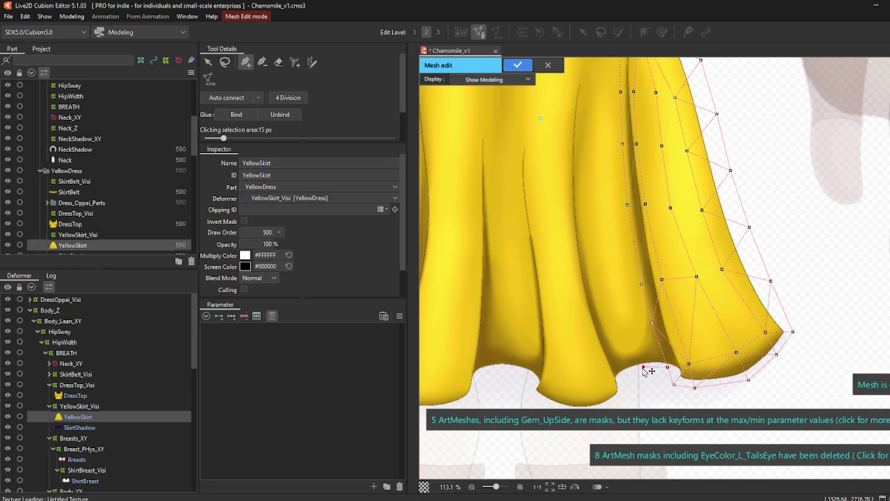
pyautogui.click(623, 376)
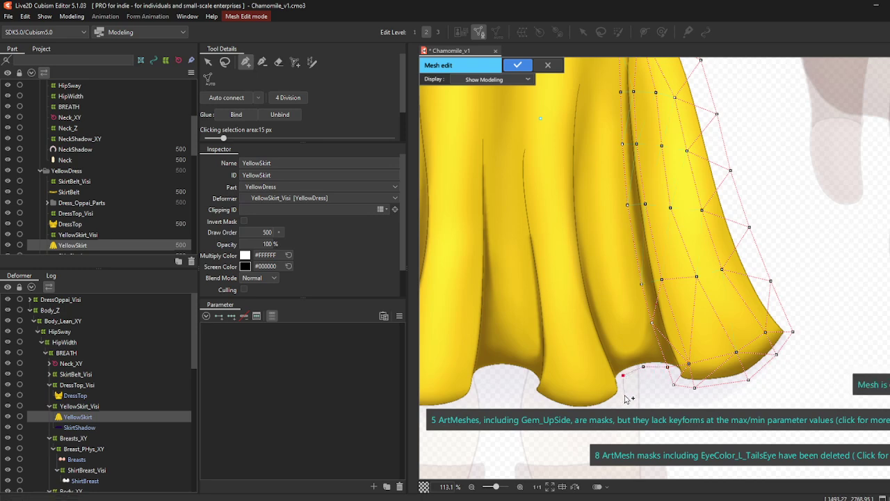
pyautogui.moveTo(615, 402); pyautogui.dragTo(630, 352)
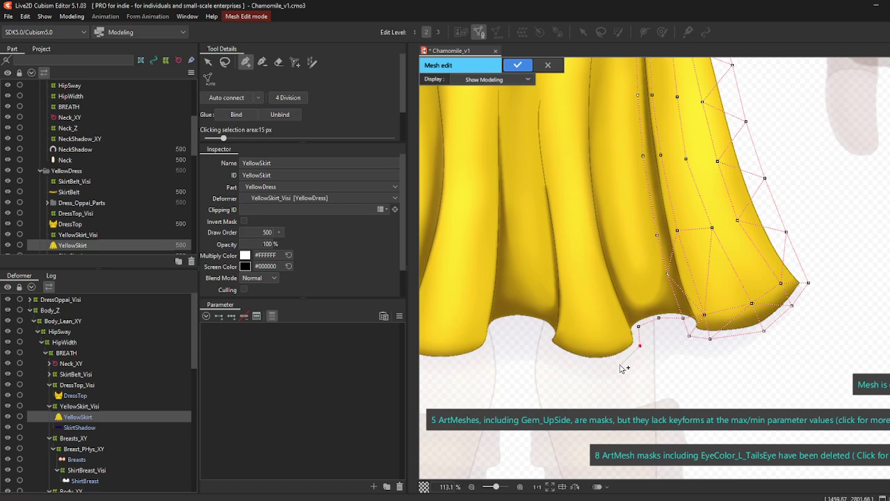
# Step: Outline the second hanging pleat from the right just below its hem and add an inner row of vertices along its bottom edge
pyautogui.click(616, 361)
pyautogui.click(593, 363)
pyautogui.click(563, 356)
pyautogui.click(545, 343)
pyautogui.click(590, 344)
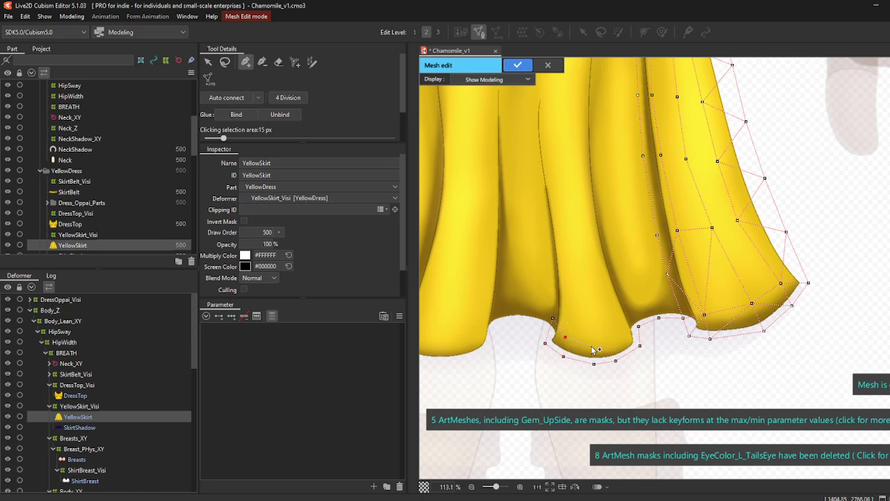
# Step: Place a column of vertices up the left side of the second pleat's right fold line, ending with one above the fold
pyautogui.click(624, 325)
pyautogui.scroll(2, 591, 209)
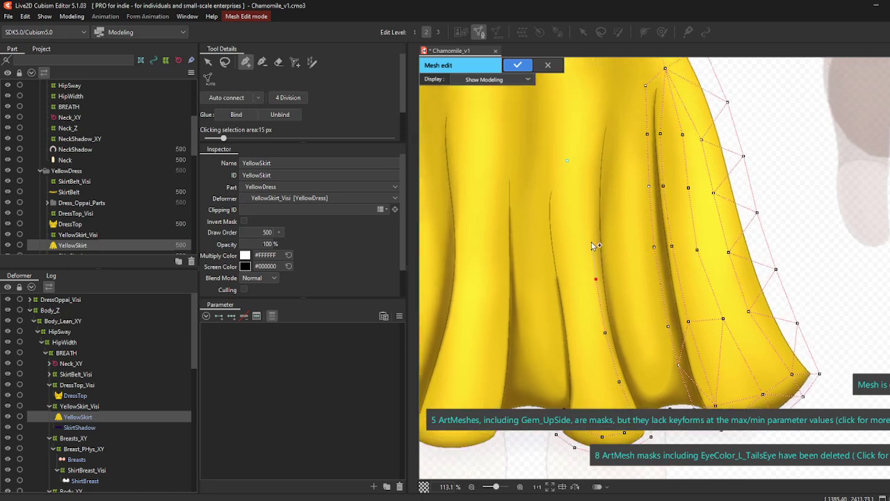
pyautogui.click(595, 161)
pyautogui.click(618, 105)
# Step: Run a matching column of vertices down the right side of that fold line toward the hem
pyautogui.click(612, 131)
pyautogui.click(610, 160)
pyautogui.click(604, 197)
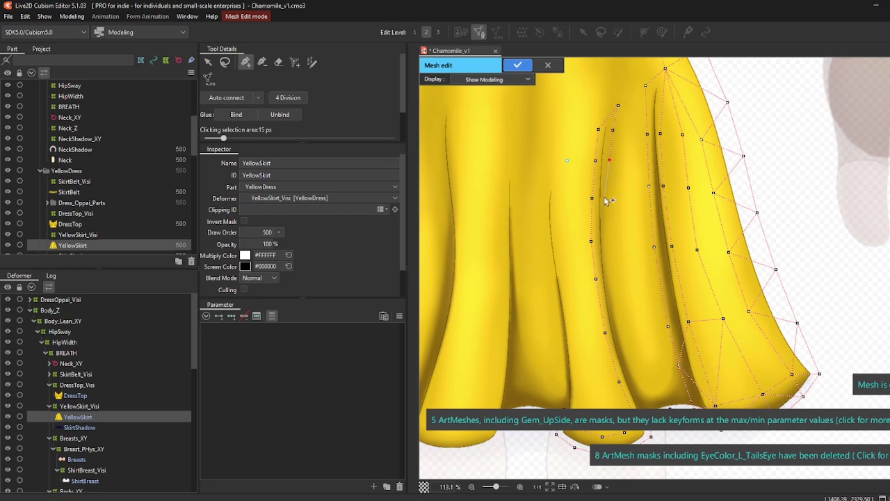
pyautogui.click(606, 241)
pyautogui.click(610, 276)
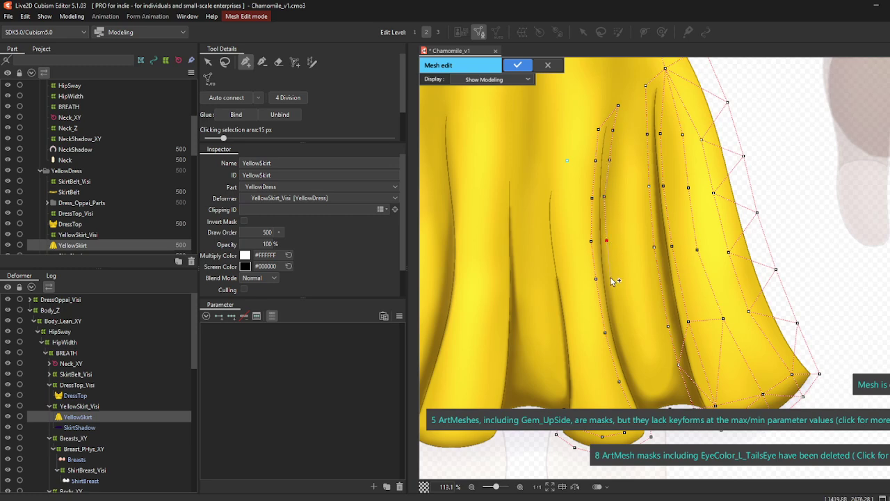
pyautogui.click(621, 330)
pyautogui.scroll(-2, 634, 299)
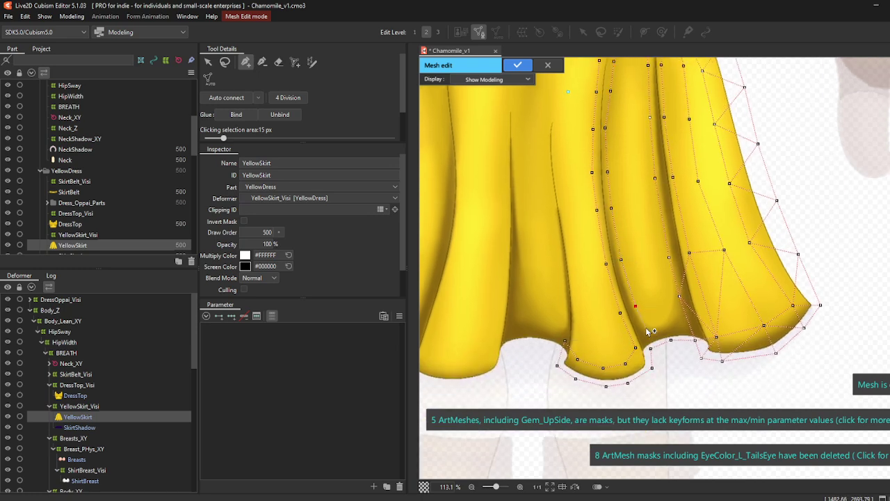
# Step: Add a row of vertices just above the hem of the recessed pleat and join it to the rightmost pleat's inner corner
pyautogui.click(646, 331)
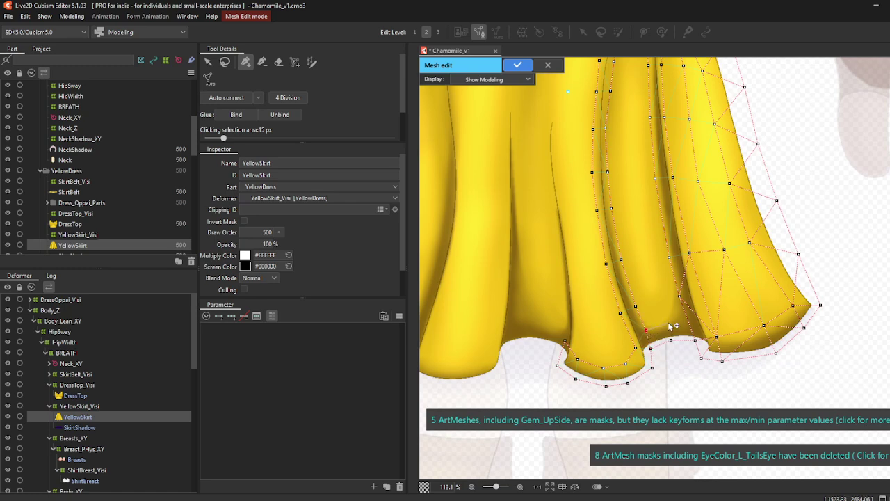
pyautogui.click(669, 323)
pyautogui.click(689, 323)
pyautogui.click(717, 337)
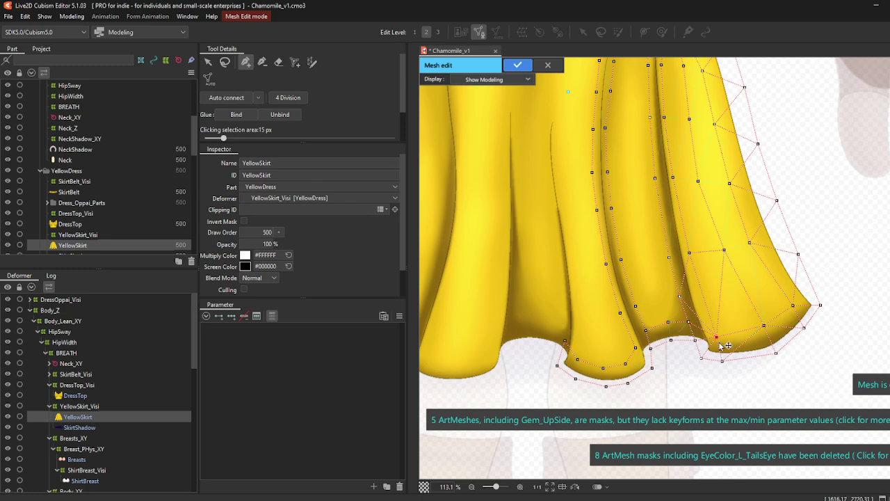
pyautogui.click(672, 339)
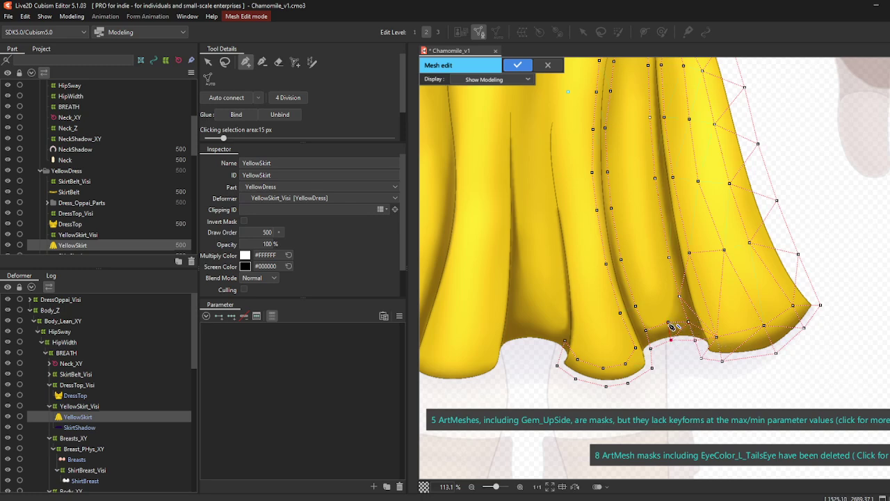
# Step: Run a column of vertices up the middle of the recessed pleat and link the tops of its two bordering folds
pyautogui.click(646, 330)
pyautogui.click(656, 298)
pyautogui.click(643, 256)
pyautogui.click(628, 121)
pyautogui.moveTo(628, 122); pyautogui.dragTo(645, 248)
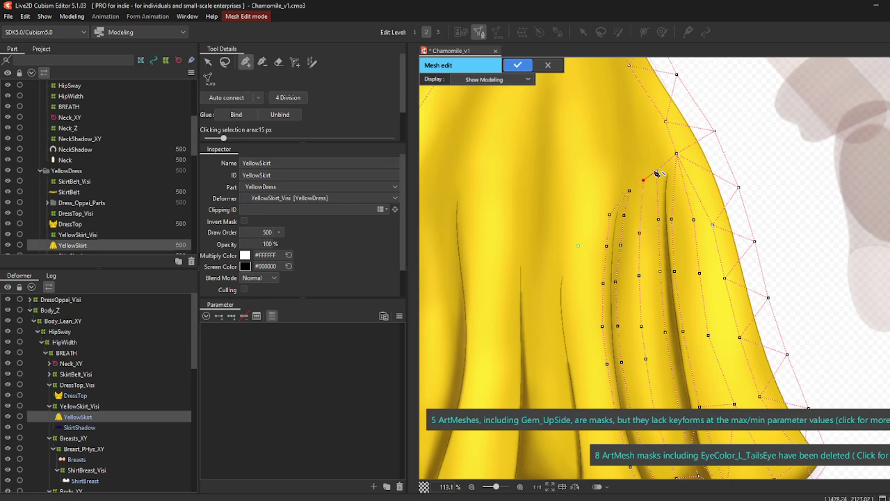
pyautogui.click(629, 190)
# Step: Examine the mesh coverage over the whole skirt, from the waistband to the folds on its right side
pyautogui.scroll(-10, 633, 196)
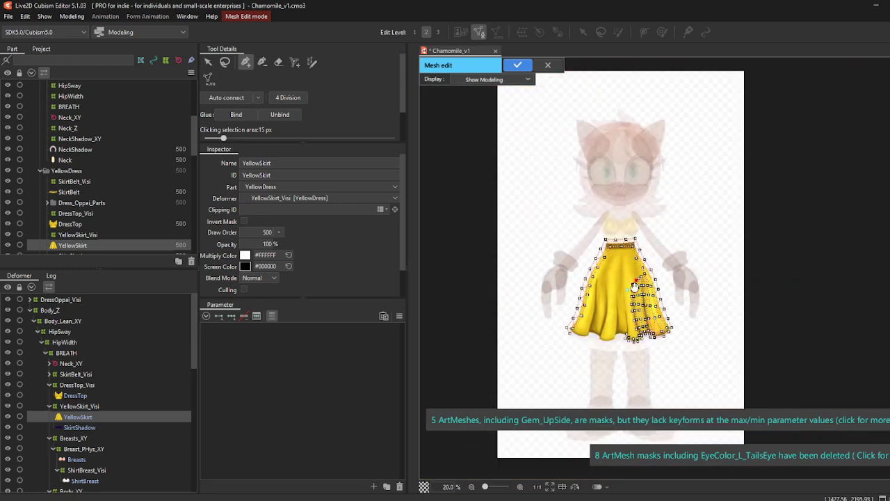
pyautogui.scroll(10, 664, 151)
pyautogui.scroll(-10, 605, 304)
pyautogui.scroll(8, 650, 281)
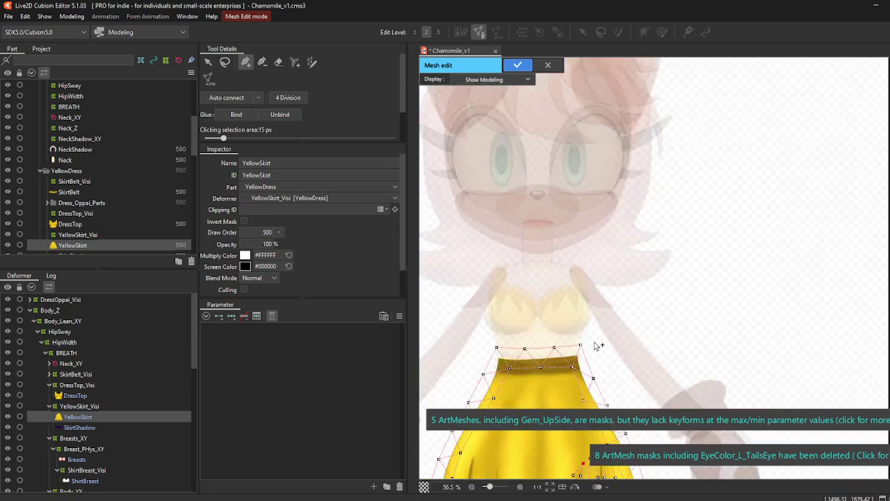
pyautogui.scroll(-2, 667, 274)
pyautogui.scroll(-2, 668, 275)
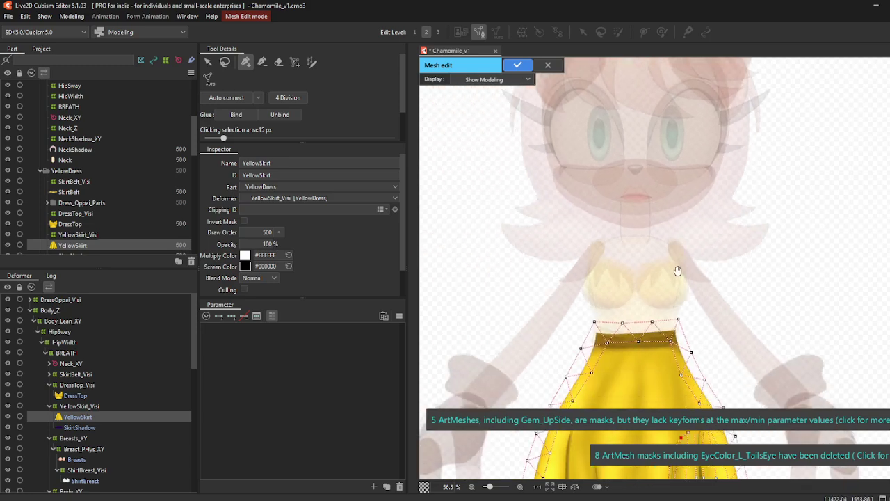
pyautogui.scroll(-2, 678, 305)
pyautogui.scroll(4, 658, 306)
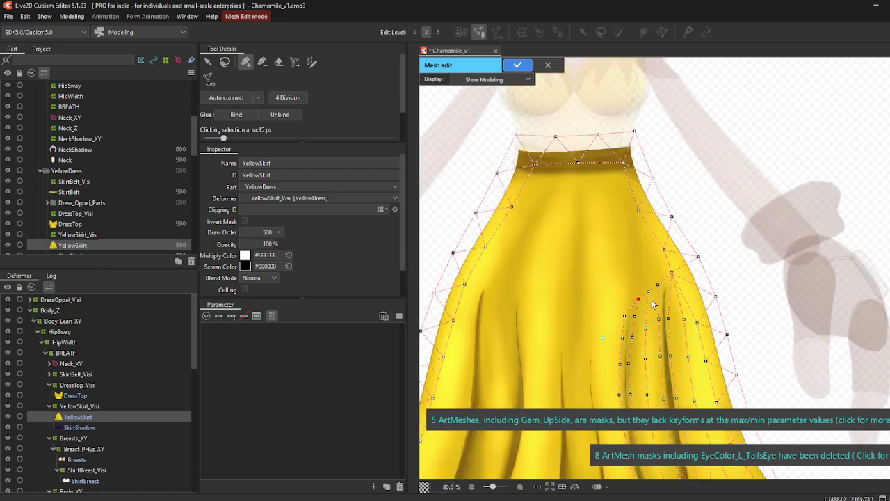
pyautogui.scroll(-2, 653, 278)
pyautogui.scroll(2, 650, 258)
pyautogui.scroll(1, 651, 252)
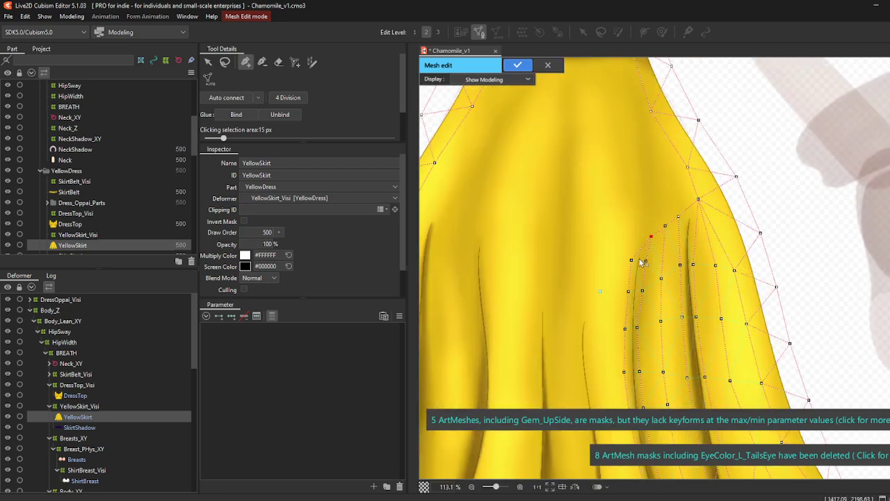
# Step: Place a column of vertices from the top of the second fold line from the right up to the waistband
pyautogui.click(651, 238)
pyautogui.moveTo(644, 182); pyautogui.dragTo(666, 248)
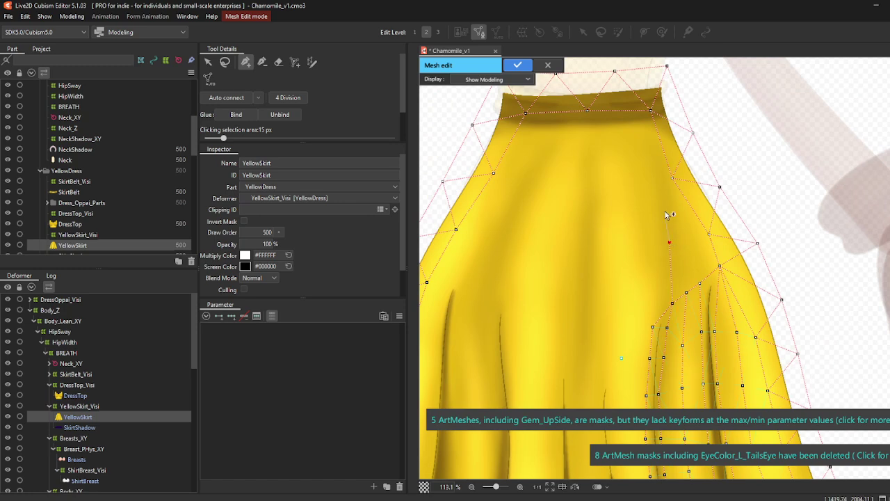
pyautogui.click(641, 145)
pyautogui.click(619, 110)
# Step: Run a central column of vertices from the waistband's middle down to below the hem and extend it left under the gap
pyautogui.click(587, 111)
pyautogui.click(591, 292)
pyautogui.click(588, 331)
pyautogui.moveTo(586, 376); pyautogui.dragTo(595, 201)
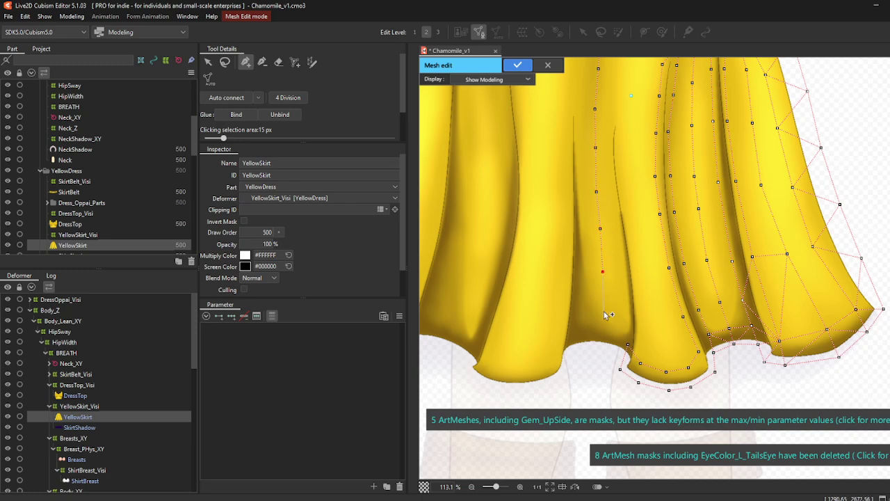
pyautogui.click(604, 302)
pyautogui.moveTo(599, 360); pyautogui.dragTo(583, 306)
# Step: Place a column of vertices up the right side of the central fold line and link its top to the central column
pyautogui.click(578, 299)
pyautogui.click(582, 268)
pyautogui.click(582, 228)
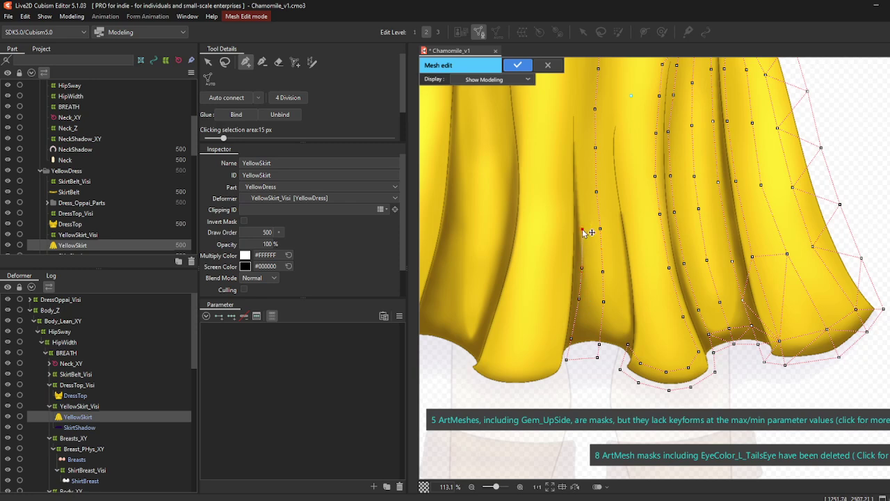
pyautogui.click(581, 193)
pyautogui.click(579, 148)
pyautogui.moveTo(579, 142); pyautogui.dragTo(590, 265)
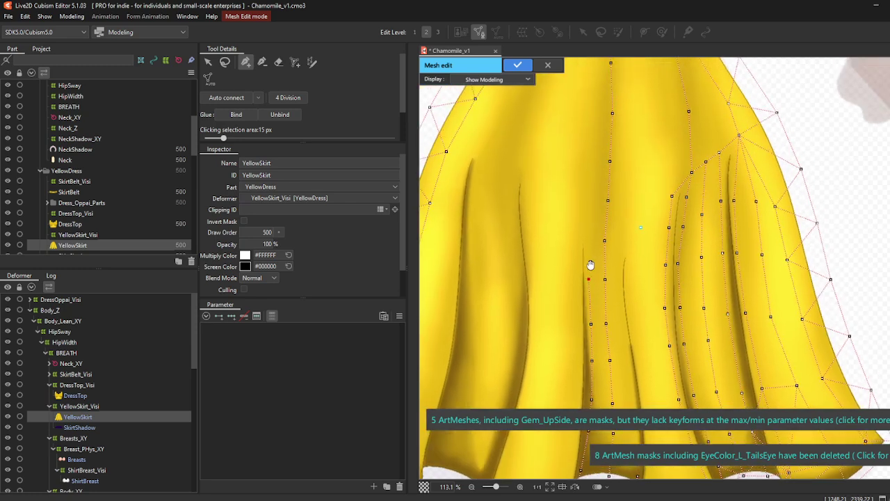
pyautogui.click(589, 240)
pyautogui.click(590, 198)
pyautogui.moveTo(591, 199); pyautogui.dragTo(591, 273)
pyautogui.click(605, 188)
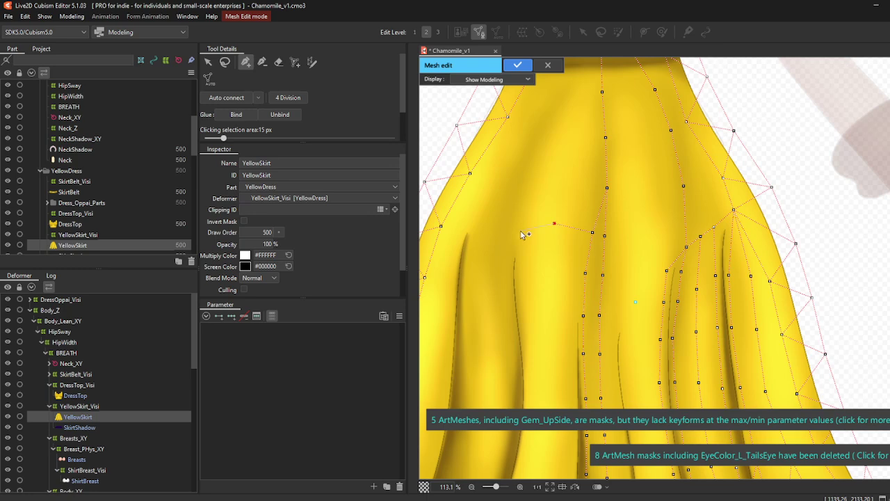
# Step: Carry the vertices left above the folds and down the left side of the next fold line to near the hem
pyautogui.moveTo(509, 263); pyautogui.dragTo(516, 205)
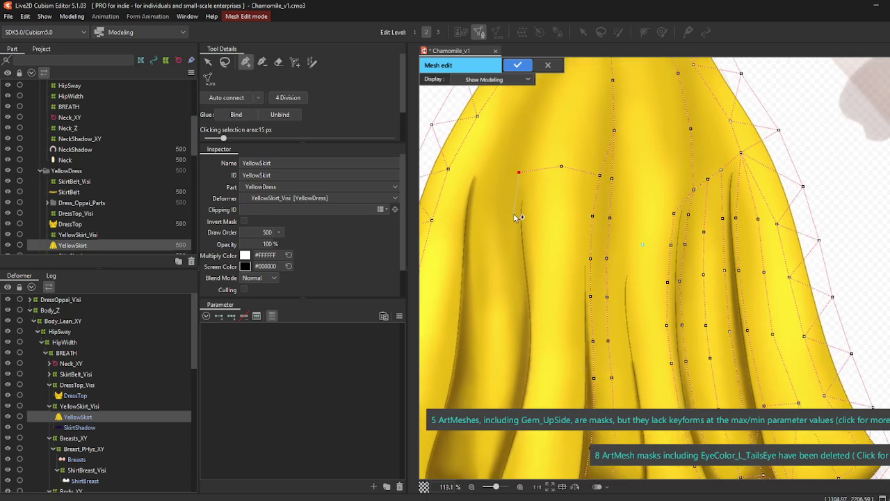
pyautogui.click(513, 210)
pyautogui.moveTo(526, 299); pyautogui.dragTo(546, 233)
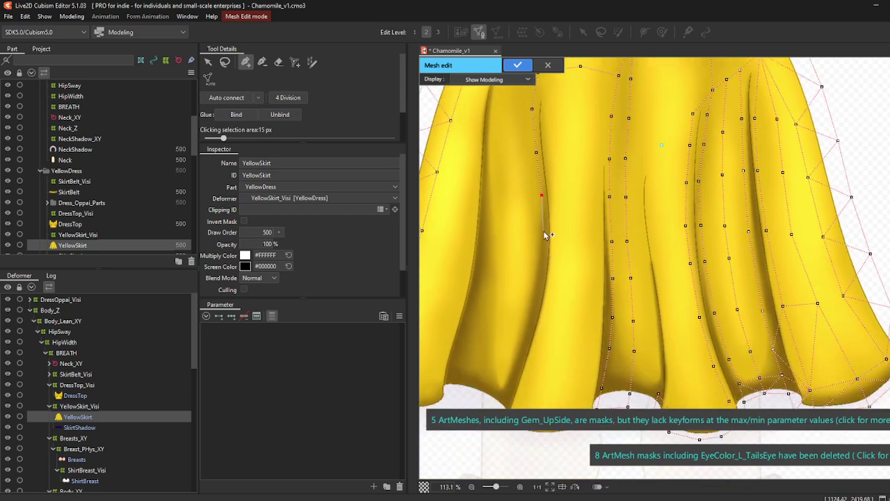
pyautogui.click(544, 263)
pyautogui.click(535, 305)
pyautogui.moveTo(525, 339); pyautogui.dragTo(528, 292)
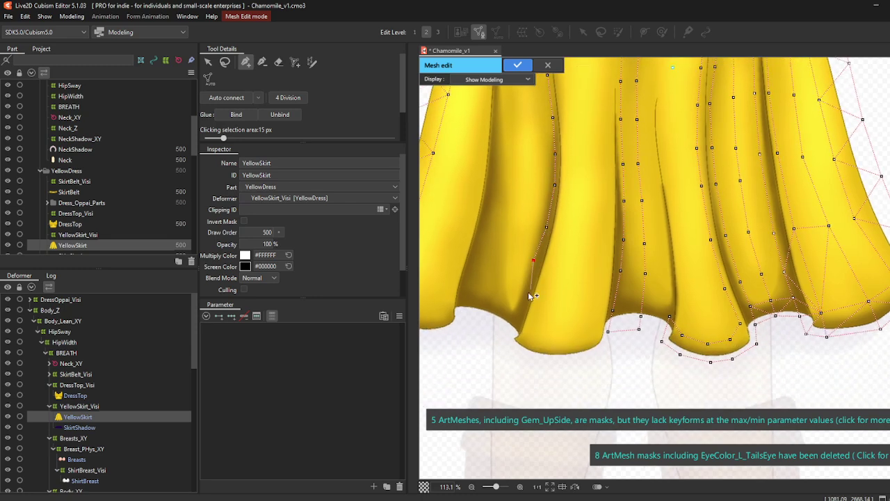
pyautogui.click(521, 291)
# Step: Outline the third hanging pleat from the right just below its hem, up to the vertices under the central gap
pyautogui.click(501, 330)
pyautogui.moveTo(501, 331); pyautogui.dragTo(495, 340)
pyautogui.click(513, 360)
pyautogui.click(589, 361)
pyautogui.click(608, 347)
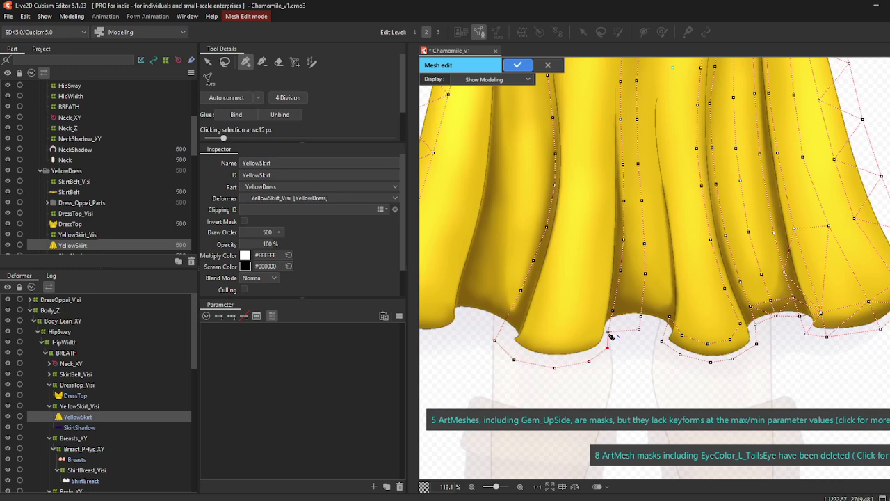
# Step: Place inner vertices along the third pleat's hem and up the inner side of its left fold line to the top
pyautogui.click(556, 346)
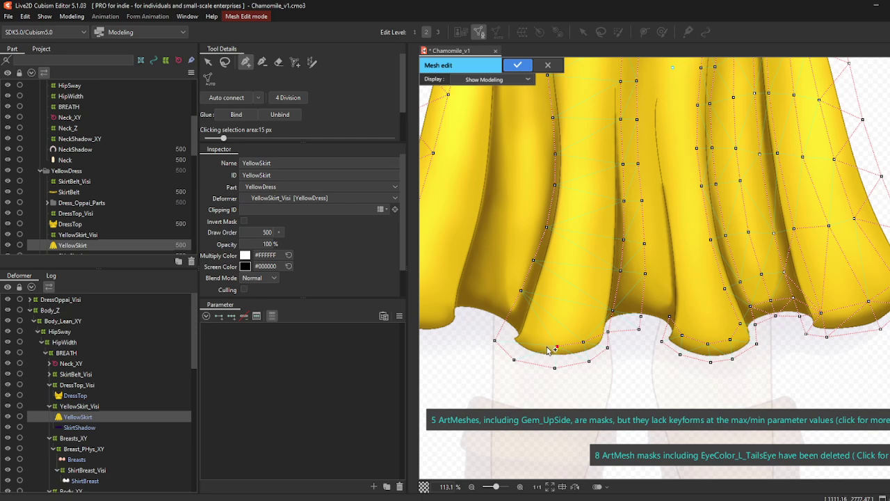
pyautogui.click(543, 298)
pyautogui.moveTo(570, 110); pyautogui.dragTo(583, 235)
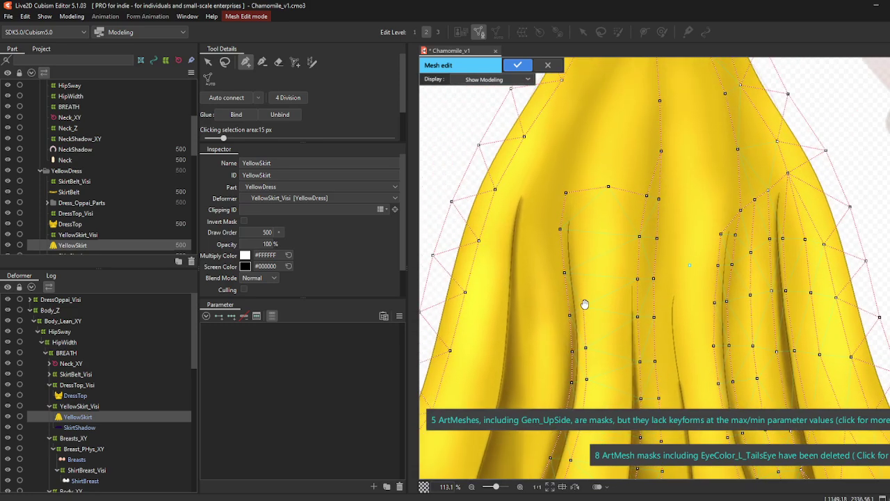
pyautogui.click(579, 226)
pyautogui.click(586, 190)
# Step: Build a small arch of vertices above the third pleat and connect it to the central column
pyautogui.click(610, 145)
pyautogui.click(608, 186)
pyautogui.click(566, 192)
pyautogui.click(577, 150)
pyautogui.click(611, 144)
pyautogui.moveTo(611, 145); pyautogui.dragTo(603, 148)
pyautogui.click(641, 151)
pyautogui.moveTo(661, 152); pyautogui.dragTo(660, 160)
pyautogui.click(609, 187)
pyautogui.scroll(-2, 609, 233)
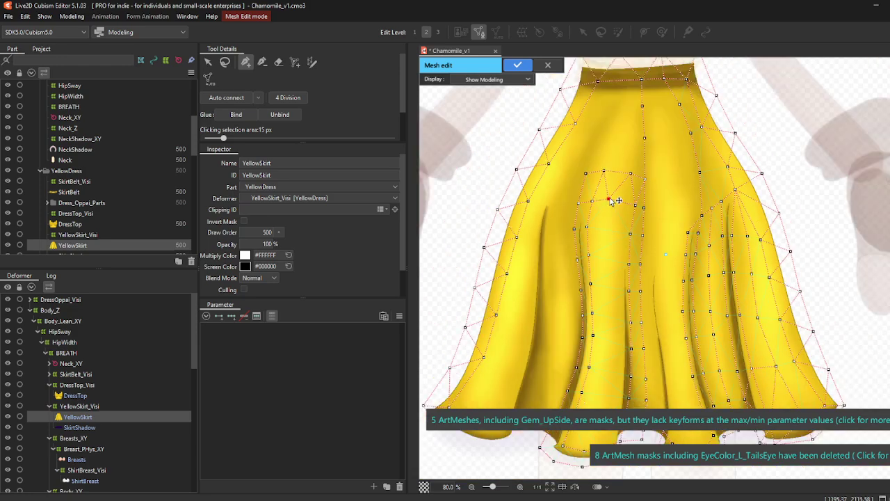
# Step: Run a column of vertices from the third pleat's top down the inside of its right edge to near the hem
pyautogui.moveTo(630, 277); pyautogui.dragTo(633, 206)
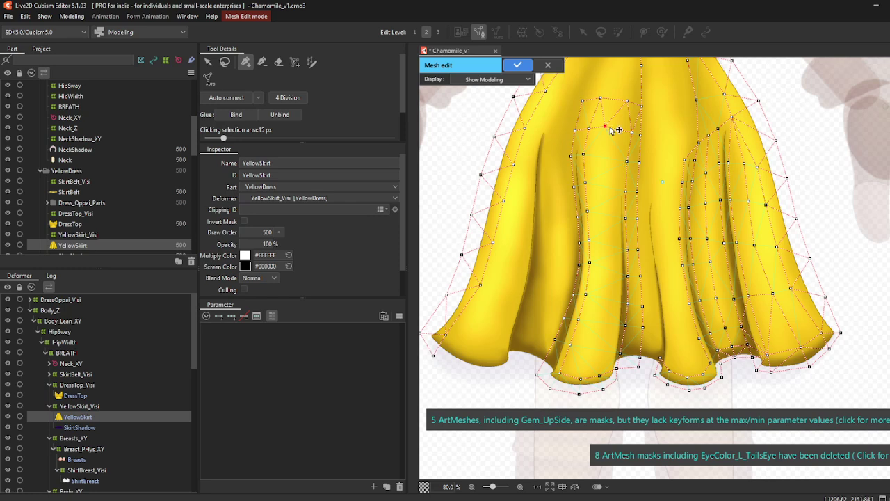
pyautogui.moveTo(615, 128); pyautogui.dragTo(619, 130)
pyautogui.moveTo(615, 192); pyautogui.dragTo(619, 218)
pyautogui.moveTo(617, 238); pyautogui.dragTo(616, 349)
# Step: Run a column of vertices up the middle of the third pleat from its hem and connect the row across its top
pyautogui.click(580, 380)
pyautogui.click(587, 348)
pyautogui.click(601, 293)
pyautogui.click(602, 263)
pyautogui.click(603, 235)
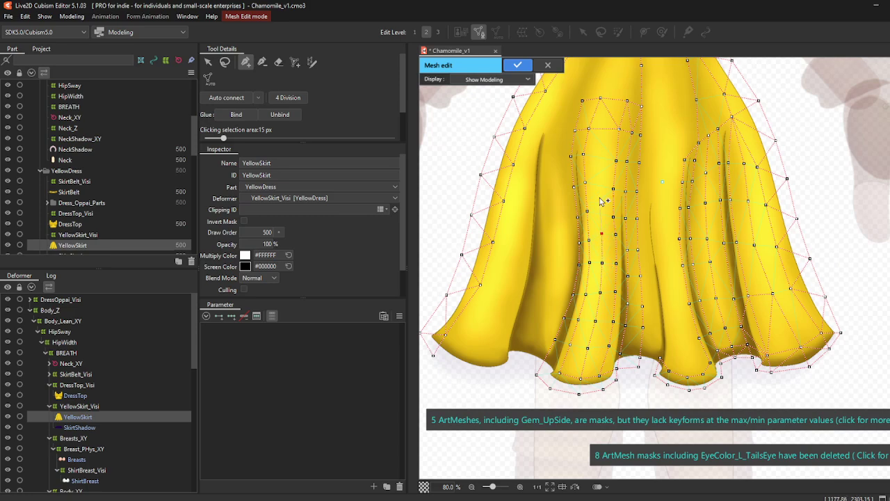
pyautogui.click(602, 151)
pyautogui.click(619, 130)
pyautogui.click(588, 130)
# Step: Carry vertices from the arch's left end down the middle of the recessed fold left of the third pleat to the hem
pyautogui.click(582, 101)
pyautogui.click(554, 157)
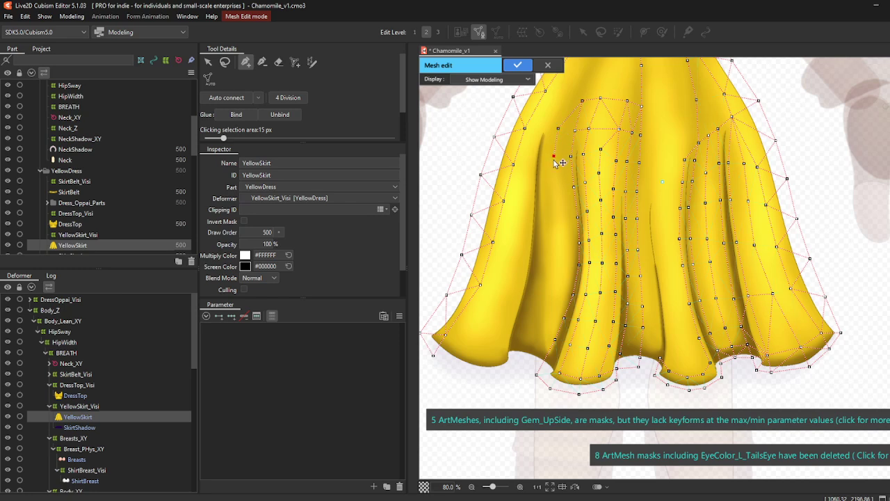
pyautogui.click(559, 216)
pyautogui.click(559, 240)
pyautogui.click(556, 264)
pyautogui.click(535, 339)
pyautogui.click(511, 356)
# Step: Place a column of vertices up the left side of the recessed fold and link it to the arch's left end
pyautogui.click(525, 307)
pyautogui.click(536, 259)
pyautogui.click(541, 191)
pyautogui.click(541, 159)
pyautogui.click(559, 128)
pyautogui.moveTo(553, 100); pyautogui.dragTo(564, 131)
# Step: Trace the leftmost fold line with a column of vertices from its top down to the hem
pyautogui.click(543, 149)
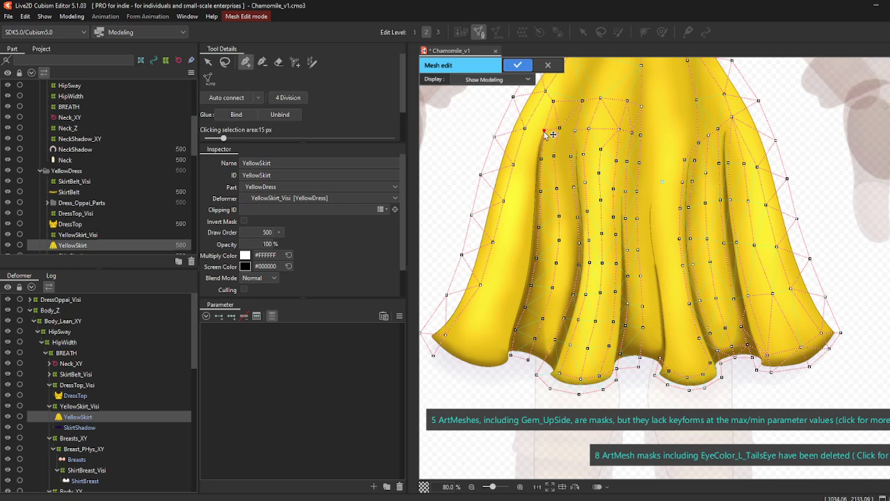
pyautogui.click(540, 162)
pyautogui.click(537, 193)
pyautogui.click(535, 230)
pyautogui.click(531, 260)
pyautogui.click(526, 286)
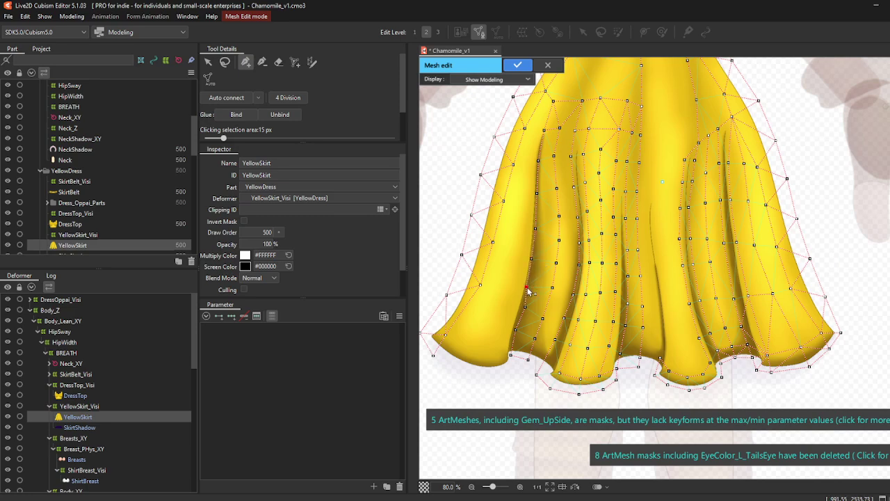
pyautogui.click(518, 311)
pyautogui.click(513, 332)
pyautogui.click(511, 355)
# Step: Outline the leftmost pleat just below its hem and add a matching row of vertices inside the hem
pyautogui.click(512, 369)
pyautogui.click(487, 372)
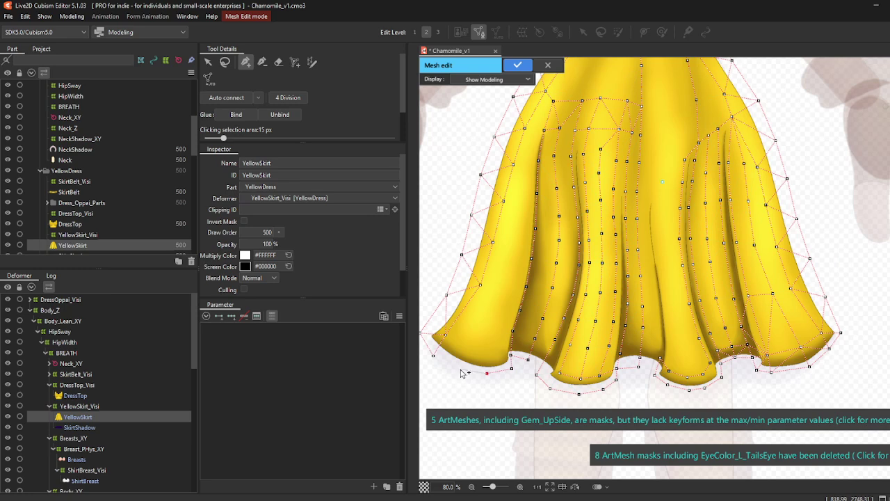
pyautogui.click(460, 369)
pyautogui.click(445, 334)
pyautogui.click(463, 352)
pyautogui.click(488, 355)
pyautogui.click(510, 354)
# Step: Add a column of vertices up the leftmost pleat, just left of its fold line, to the fold's top
pyautogui.click(508, 304)
pyautogui.click(516, 283)
pyautogui.click(522, 254)
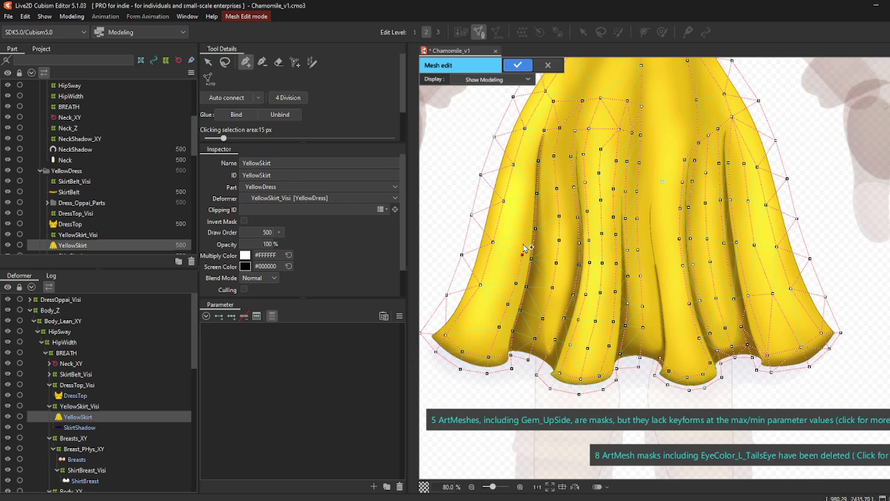
pyautogui.click(526, 194)
pyautogui.click(538, 161)
# Step: Link the arch to the skirt's left outline and run vertices from it up through the left part of the waistband
pyautogui.moveTo(545, 165); pyautogui.dragTo(510, 260)
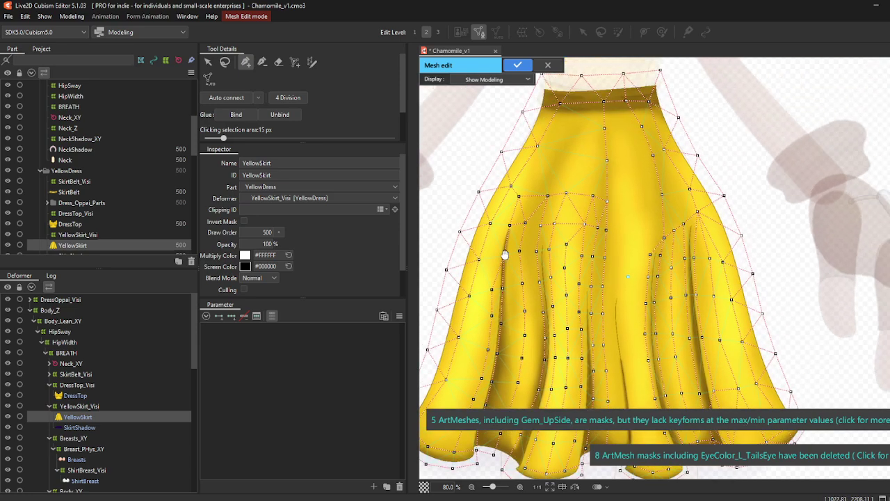
pyautogui.click(278, 62)
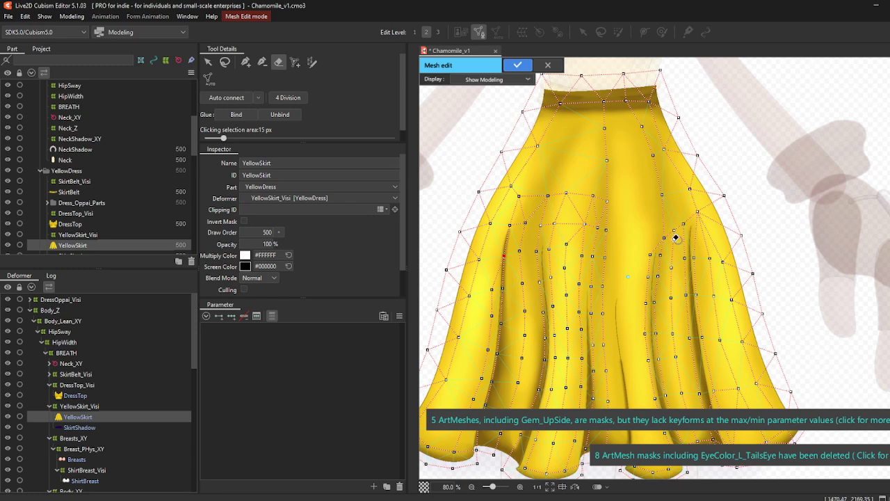
pyautogui.click(247, 61)
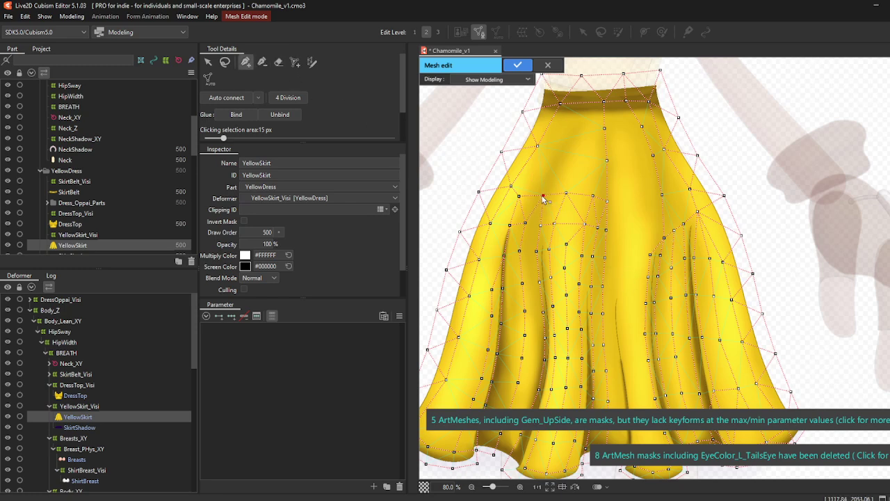
pyautogui.click(554, 169)
pyautogui.click(582, 75)
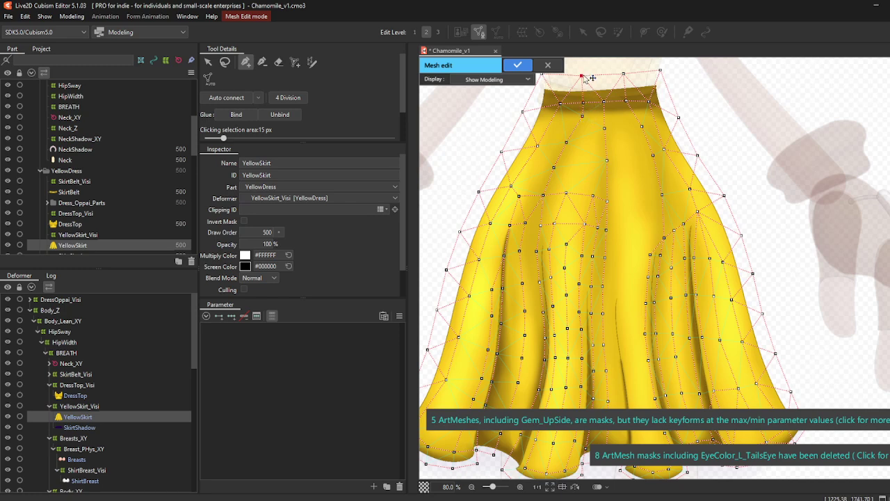
pyautogui.click(627, 101)
# Step: Place a column of vertices along the fold line right of the central gap, from the hem to above the fold's top
pyautogui.click(208, 62)
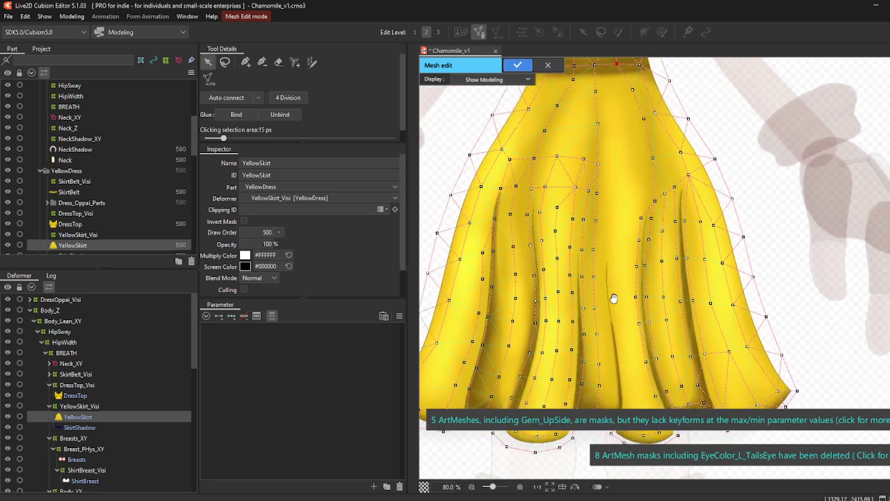
pyautogui.scroll(-2, 609, 351)
pyautogui.click(246, 62)
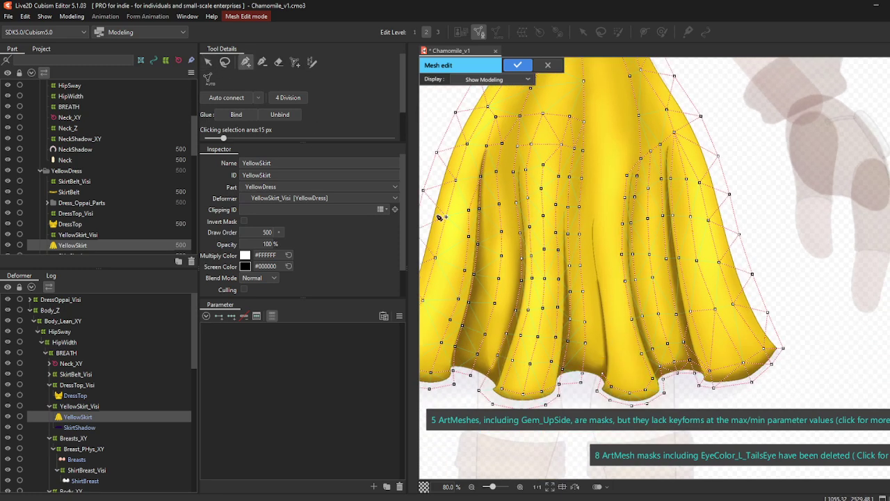
pyautogui.click(211, 64)
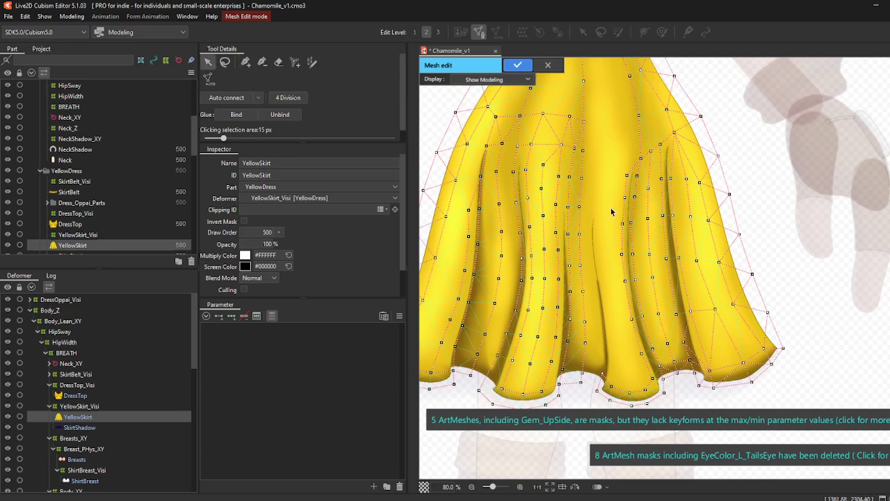
pyautogui.click(246, 62)
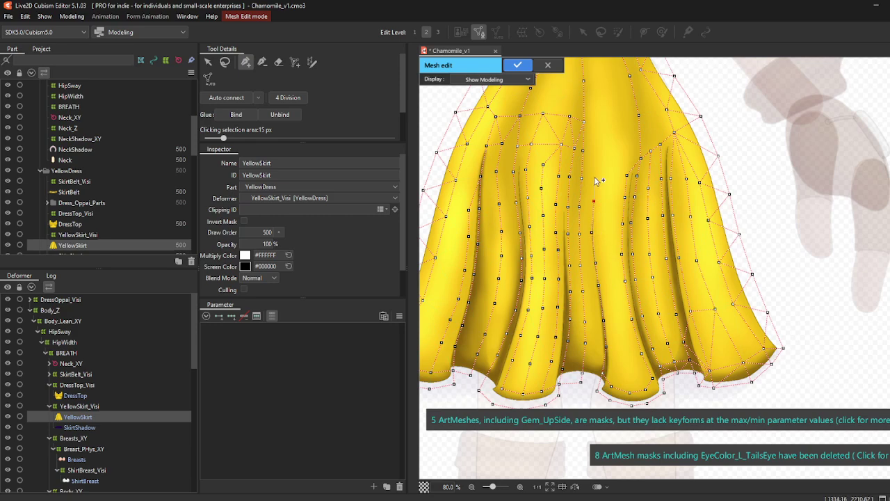
# Step: Extend the column right of the centre up to the waistband and link it to the neighbouring upper vertices
pyautogui.moveTo(596, 144); pyautogui.dragTo(607, 248)
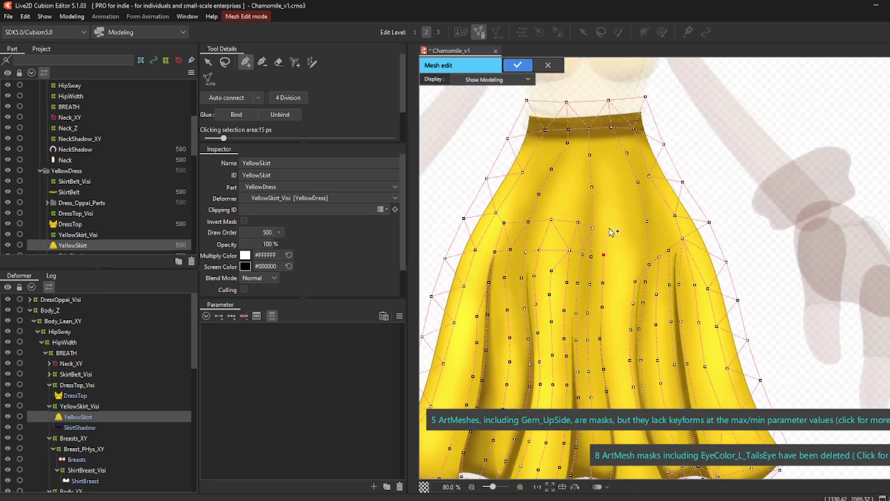
pyautogui.click(610, 227)
pyautogui.click(607, 185)
pyautogui.click(590, 130)
pyautogui.click(601, 152)
pyautogui.click(551, 169)
# Step: Auto-connect the skirt's vertices, fill in missing ones down the centre to below the hem gap, and apply the mesh
pyautogui.scroll(-3, 665, 266)
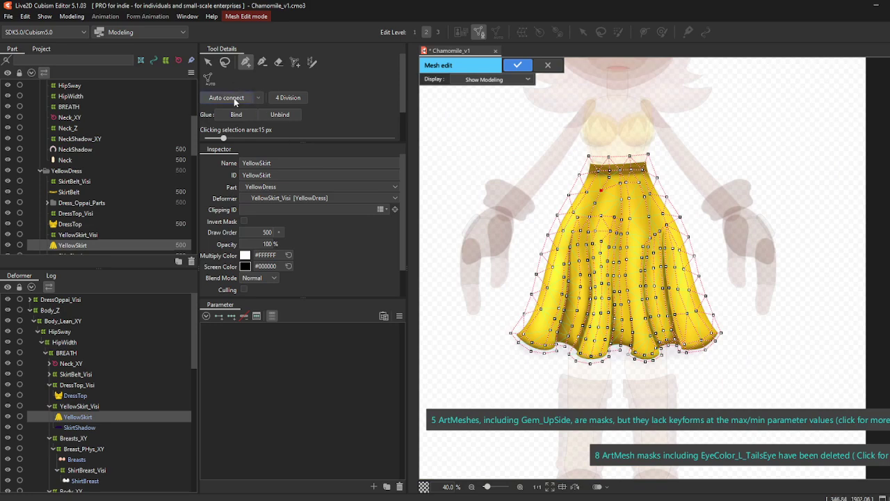
pyautogui.scroll(5, 633, 198)
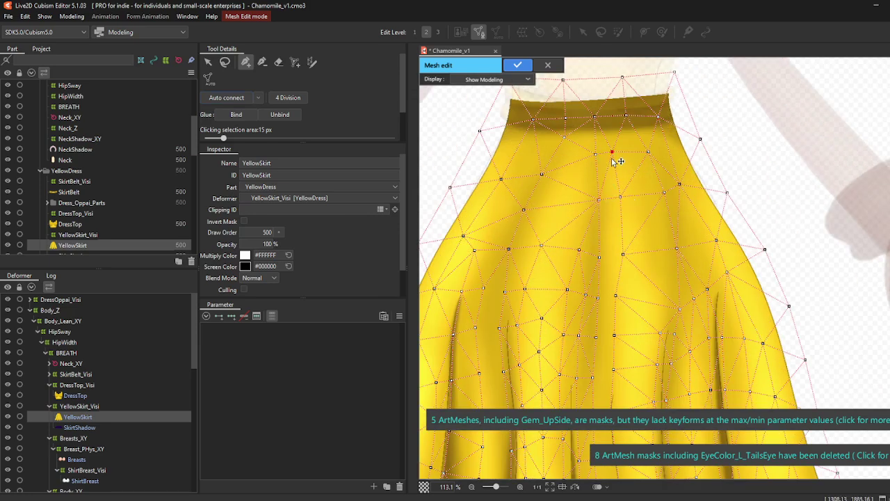
pyautogui.click(622, 255)
pyautogui.click(597, 298)
pyautogui.hotkey('alt', 'space')
pyautogui.press('Escape')
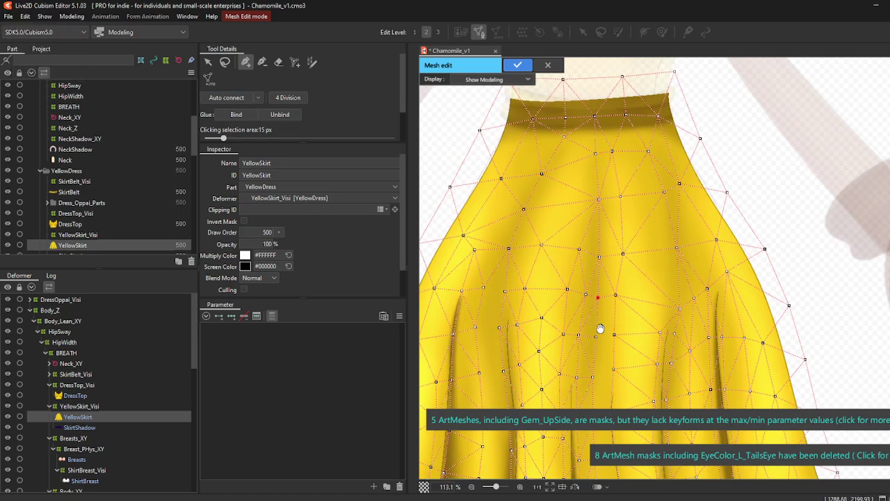
pyautogui.moveTo(597, 314); pyautogui.dragTo(588, 214)
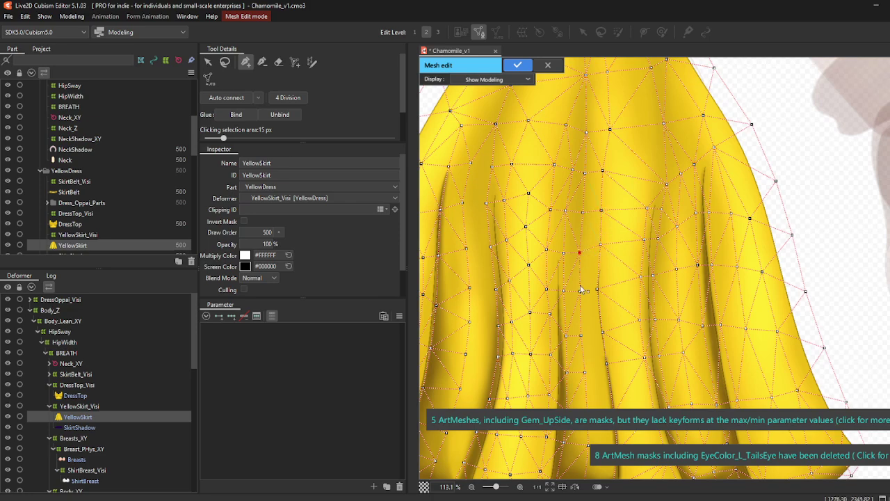
pyautogui.click(597, 290)
pyautogui.moveTo(603, 339); pyautogui.dragTo(581, 203)
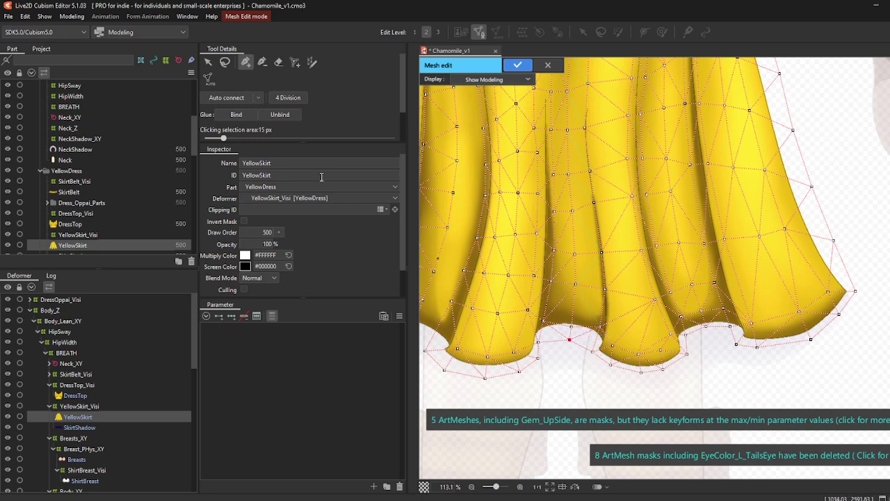
pyautogui.click(518, 65)
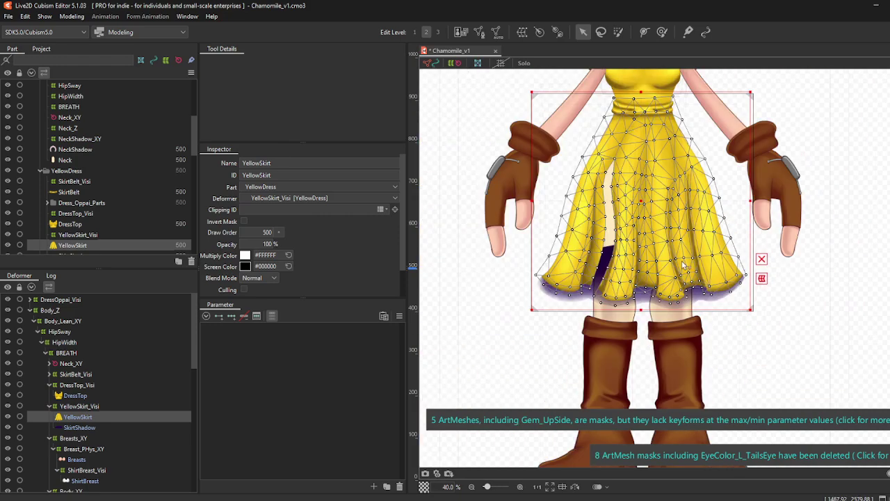
# Step: Edit the skirt mesh again to bridge the hole left of the third pleat, auto-connect the vertices, and apply it
pyautogui.scroll(5, 632, 266)
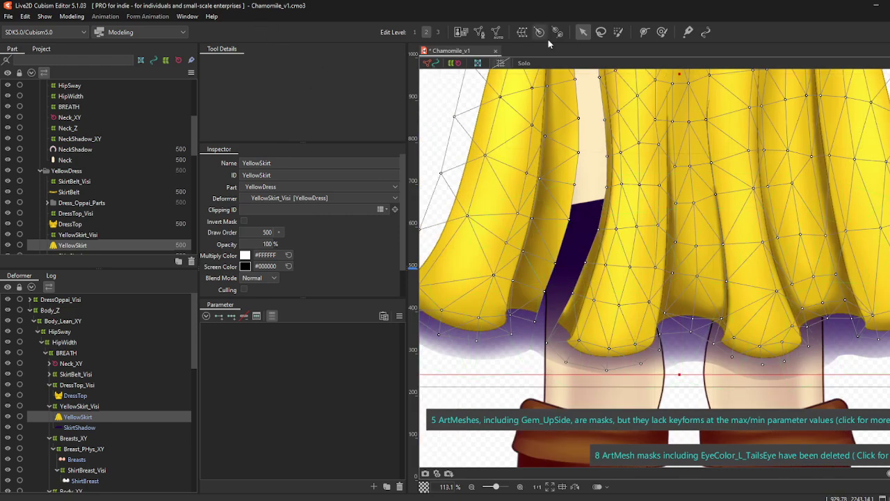
pyautogui.click(478, 33)
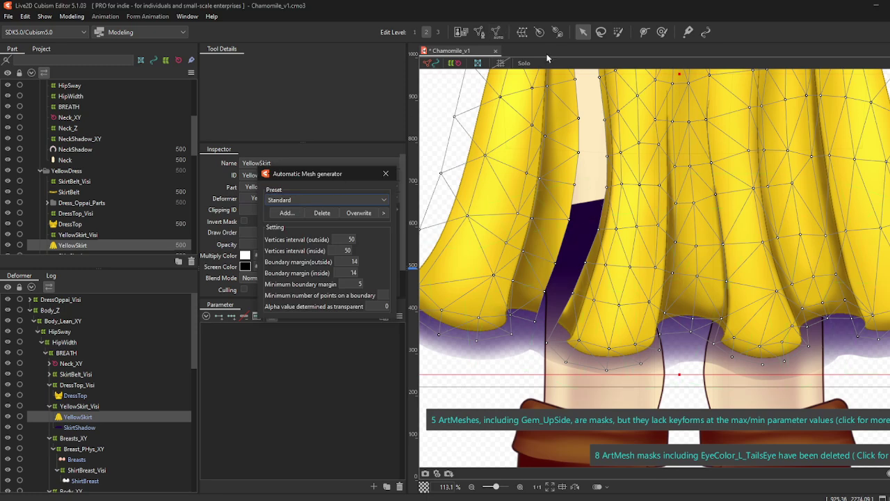
pyautogui.click(386, 173)
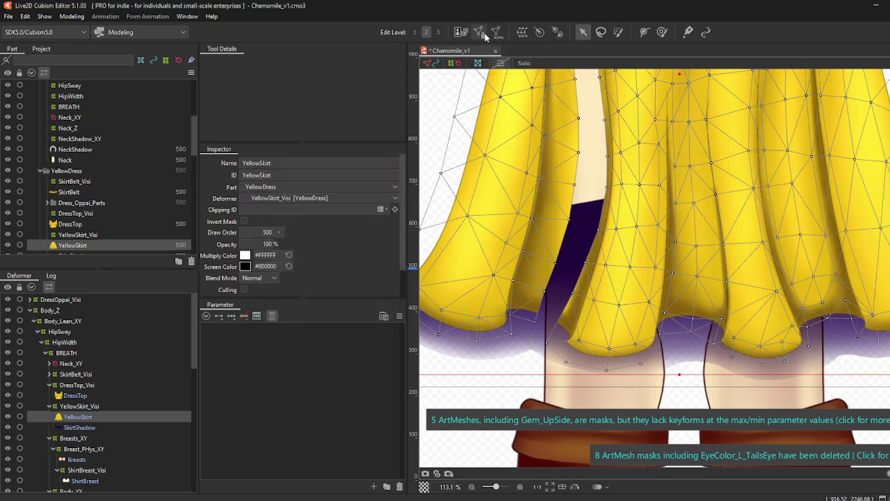
pyautogui.click(534, 321)
pyautogui.moveTo(546, 294); pyautogui.dragTo(619, 315)
pyautogui.click(593, 303)
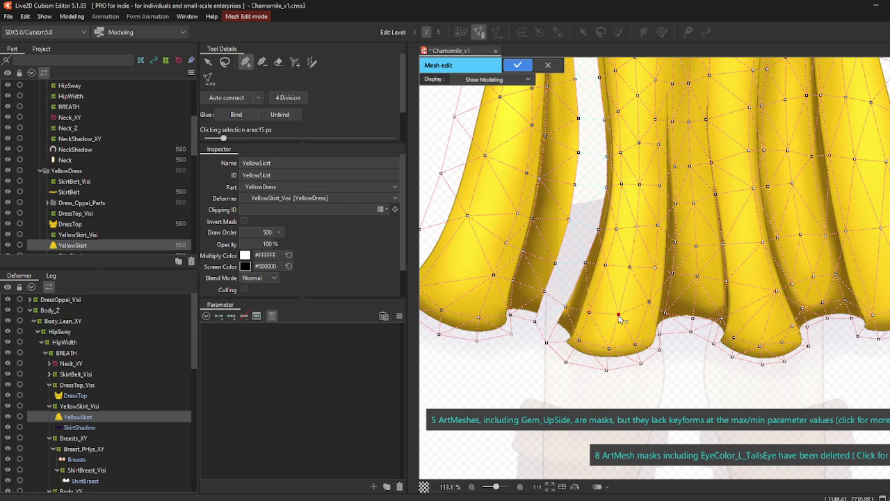
pyautogui.click(234, 100)
pyautogui.click(518, 66)
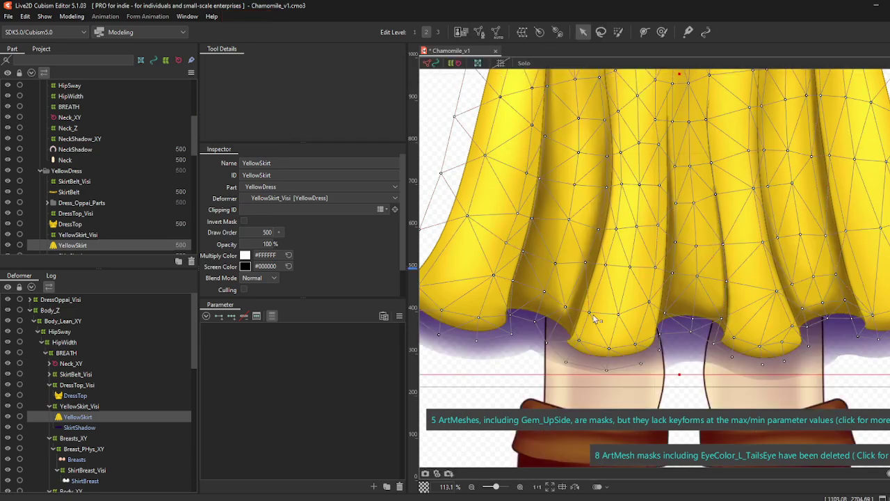
# Step: Check the skirt on the whole character and go through the SkirtShadow, YellowSkirt, YellowSkirt_Visi and DressTop objects
pyautogui.scroll(-3, 684, 237)
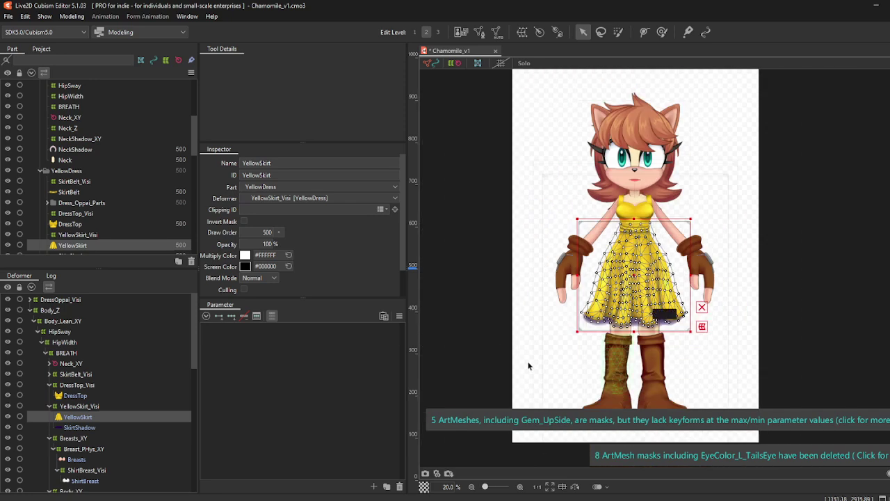
pyautogui.scroll(2, 528, 364)
pyautogui.scroll(-2, 713, 306)
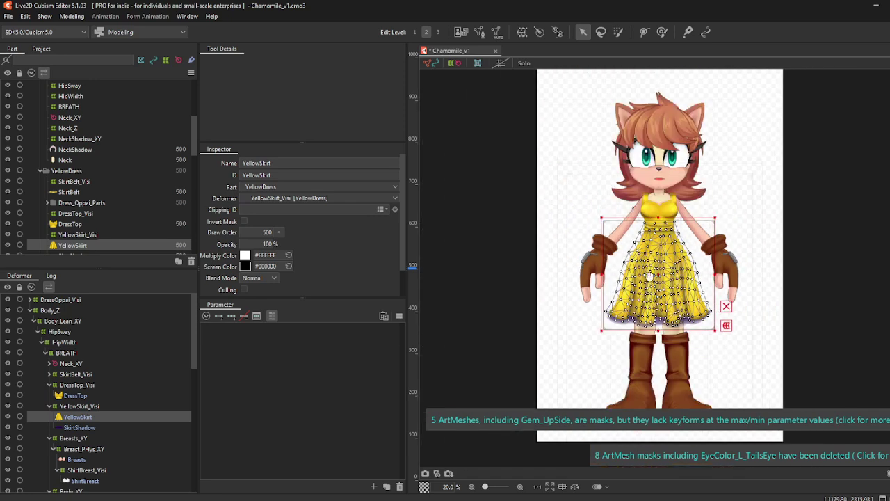
pyautogui.scroll(-3, 73, 233)
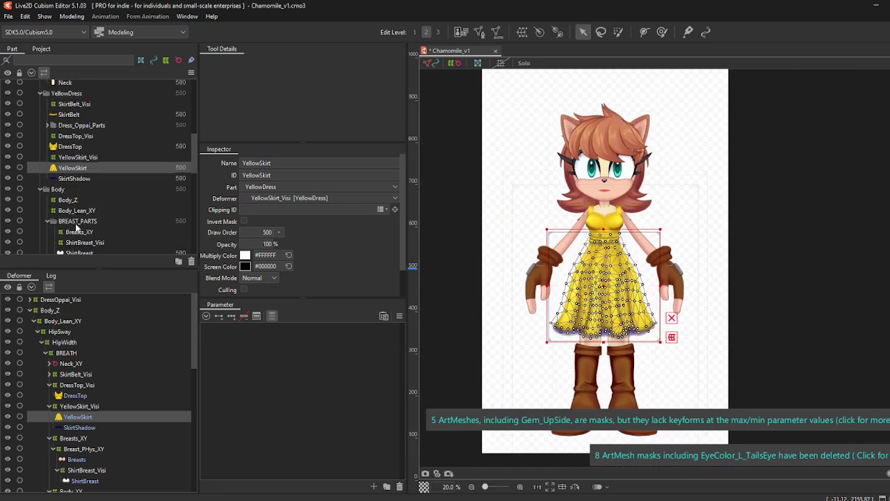
pyautogui.click(68, 178)
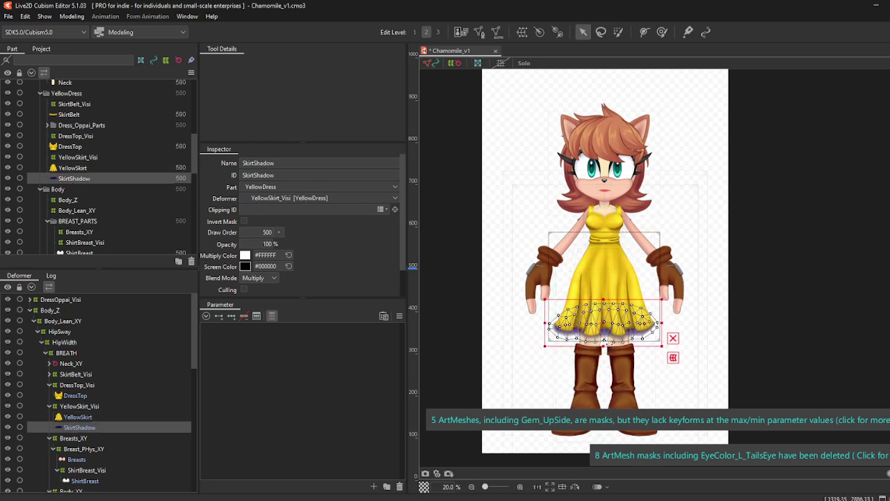
pyautogui.click(72, 168)
pyautogui.click(78, 157)
pyautogui.click(72, 146)
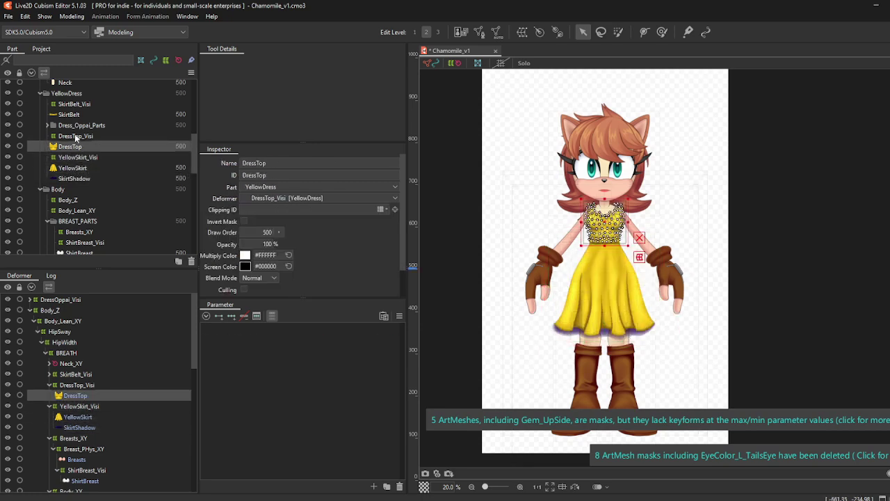
# Step: Go through the DressTop_Visi and YellowSkirt_Visi deformers and check the YellowSkirt mesh that sits under its deformer
pyautogui.click(77, 136)
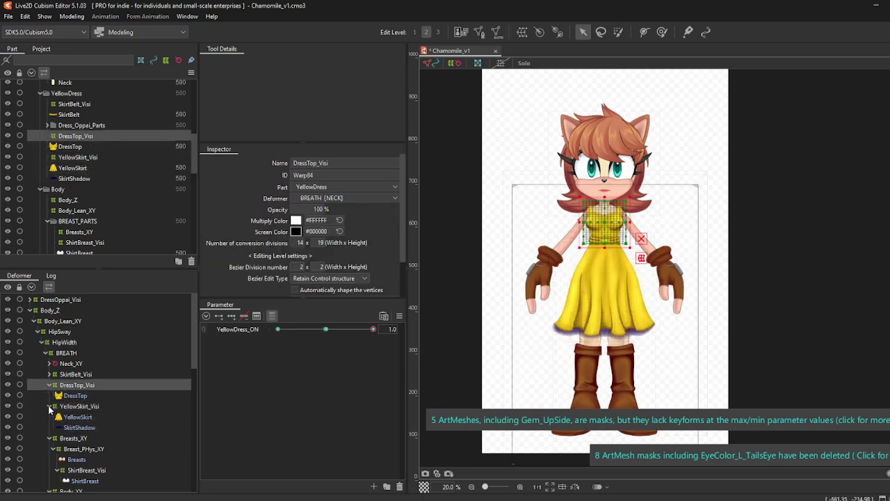
pyautogui.click(78, 416)
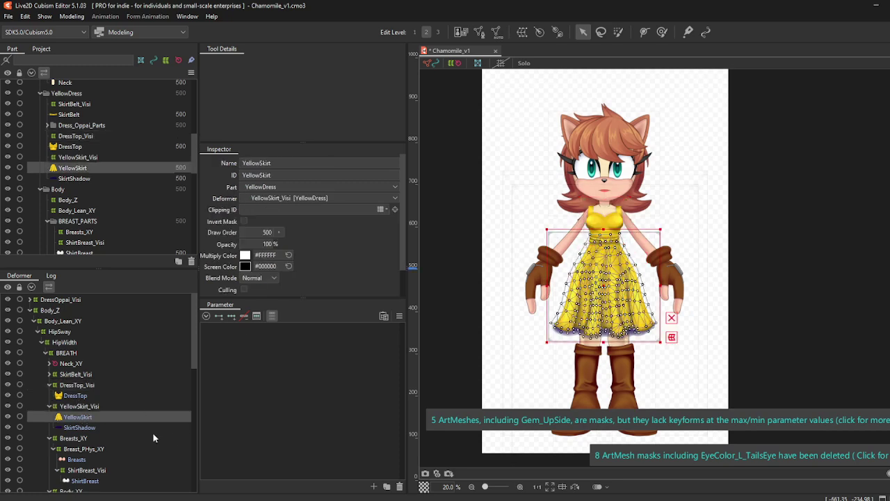
pyautogui.click(77, 407)
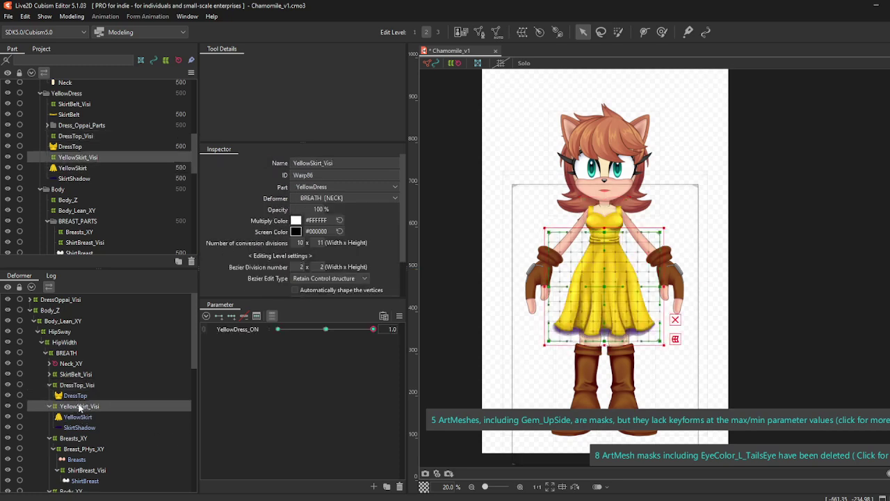
pyautogui.click(75, 419)
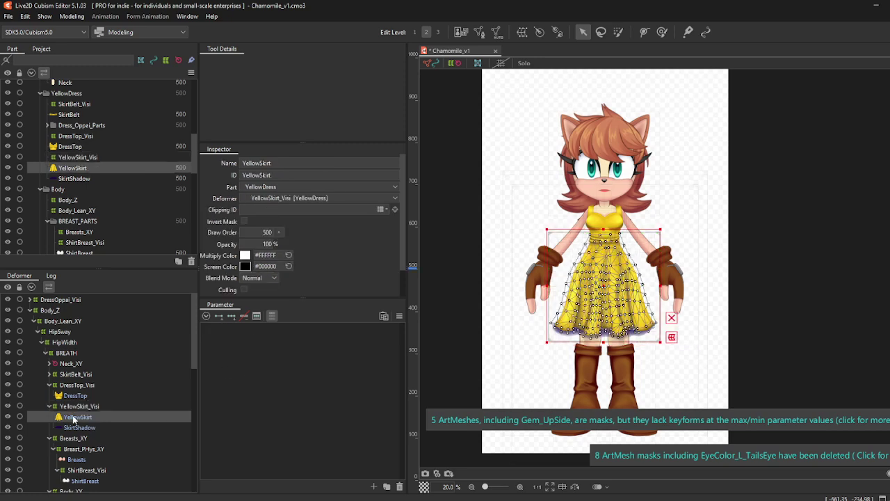
# Step: Show all parameters, test Hip_X at -10 while examining the skirt's waist, and reset it to 0
pyautogui.click(257, 317)
pyautogui.scroll(-3, 274, 383)
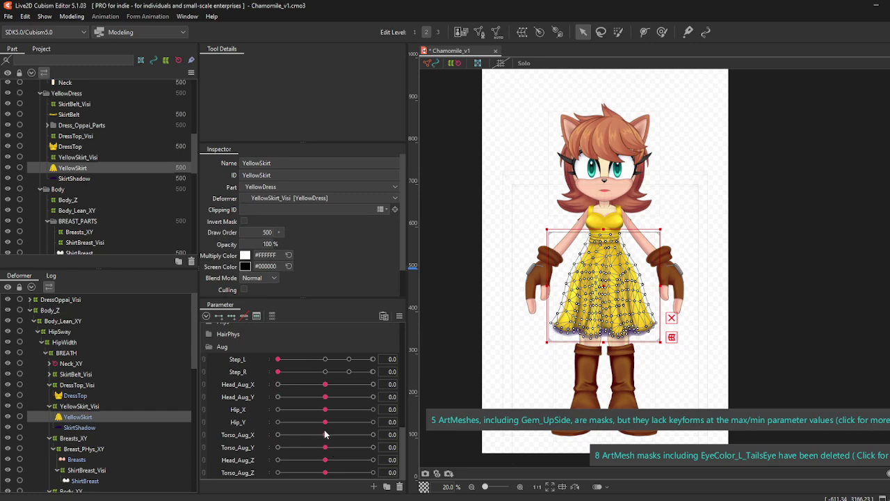
pyautogui.moveTo(326, 415); pyautogui.dragTo(278, 410)
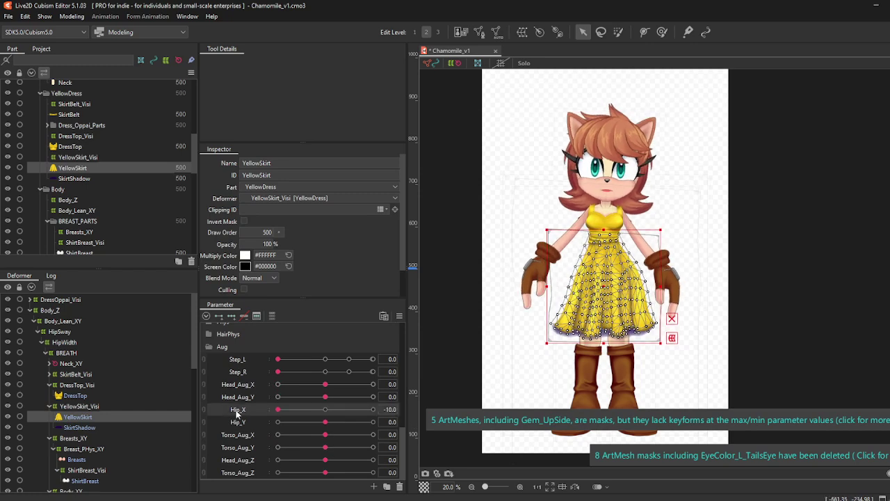
pyautogui.scroll(8, 612, 244)
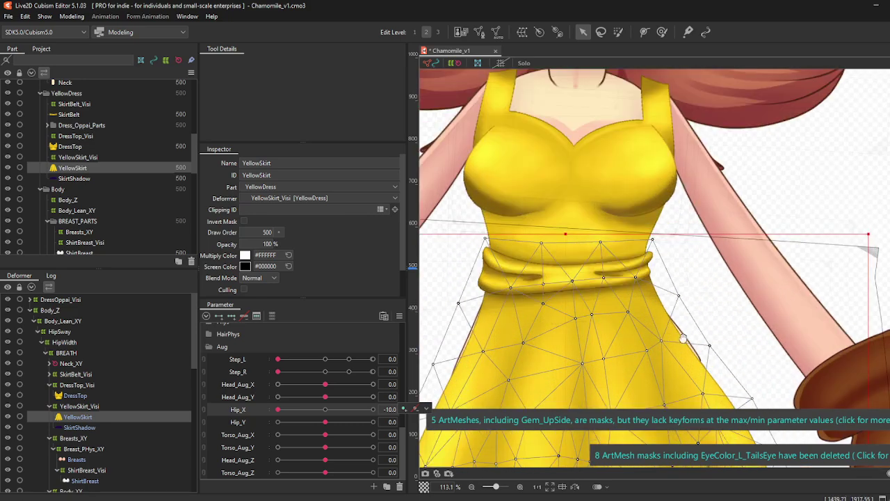
pyautogui.moveTo(324, 415); pyautogui.dragTo(226, 416)
pyautogui.click(326, 410)
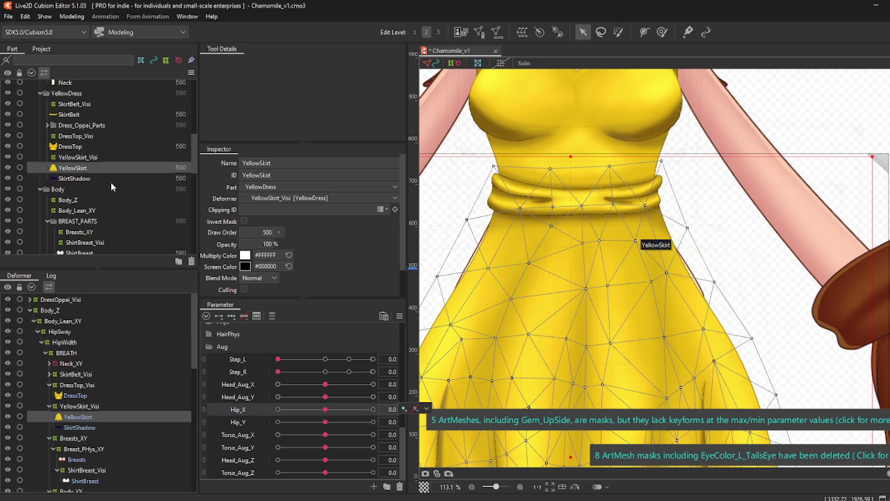
# Step: Try to reshape the skirt's upper sides with the deform brush, undo the strokes, and return to the selection tool
pyautogui.scroll(-3, 111, 182)
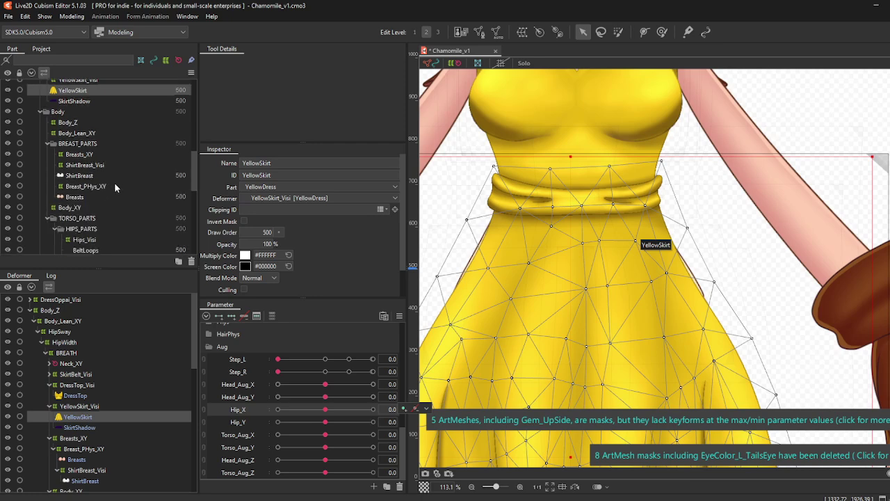
pyautogui.scroll(-3, 608, 264)
pyautogui.click(662, 32)
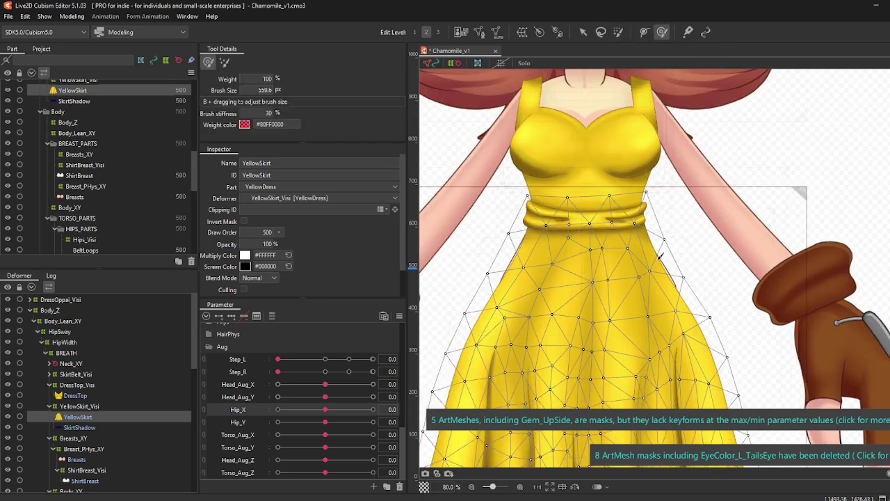
pyautogui.moveTo(644, 244); pyautogui.dragTo(657, 278)
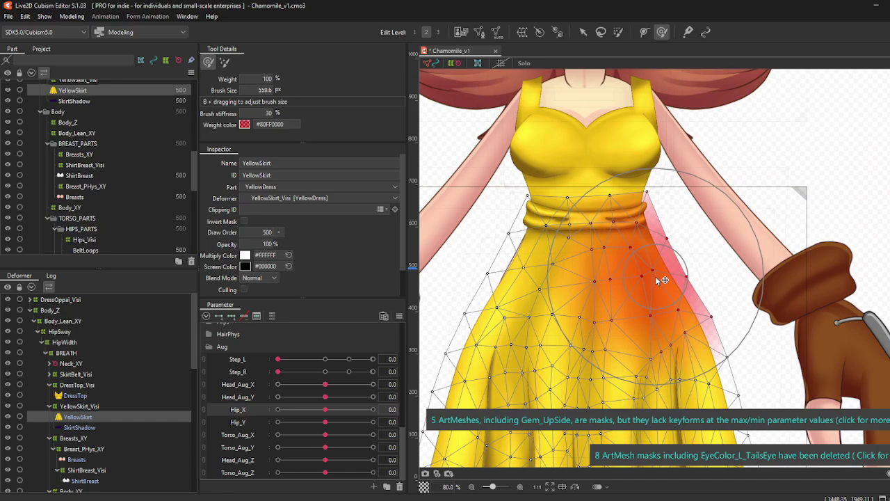
pyautogui.hotkey('ctrl', 'z')
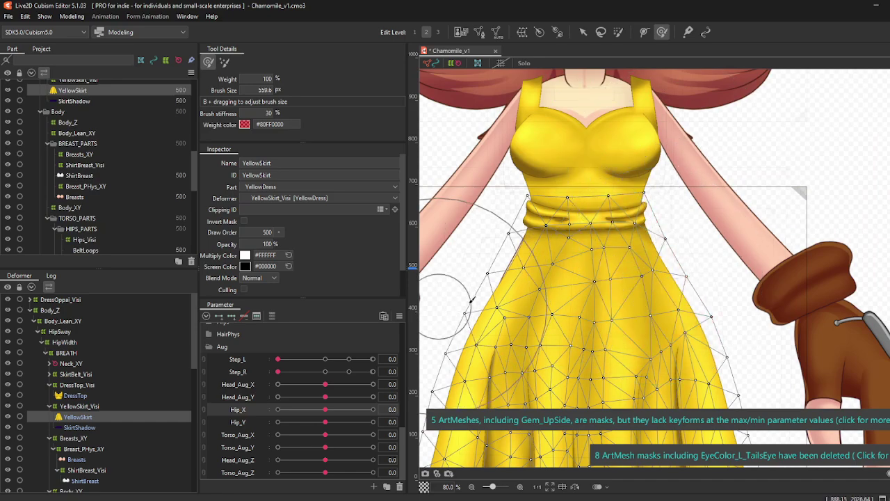
pyautogui.moveTo(472, 292)
pyautogui.mouseDown()
pyautogui.moveTo(487, 299)
pyautogui.moveTo(488, 277)
pyautogui.moveTo(469, 224)
pyautogui.moveTo(461, 241)
pyautogui.moveTo(440, 229)
pyautogui.moveTo(436, 299)
pyautogui.mouseUp()
pyautogui.moveTo(325, 409)
pyautogui.mouseDown()
pyautogui.moveTo(316, 415)
pyautogui.moveTo(448, 404)
pyautogui.moveTo(292, 400)
pyautogui.moveTo(230, 382)
pyautogui.moveTo(452, 407)
pyautogui.moveTo(213, 395)
pyautogui.moveTo(576, 433)
pyautogui.moveTo(596, 417)
pyautogui.moveTo(295, 412)
pyautogui.moveTo(324, 410)
pyautogui.mouseUp()
pyautogui.scroll(-5, 647, 323)
pyautogui.click(583, 32)
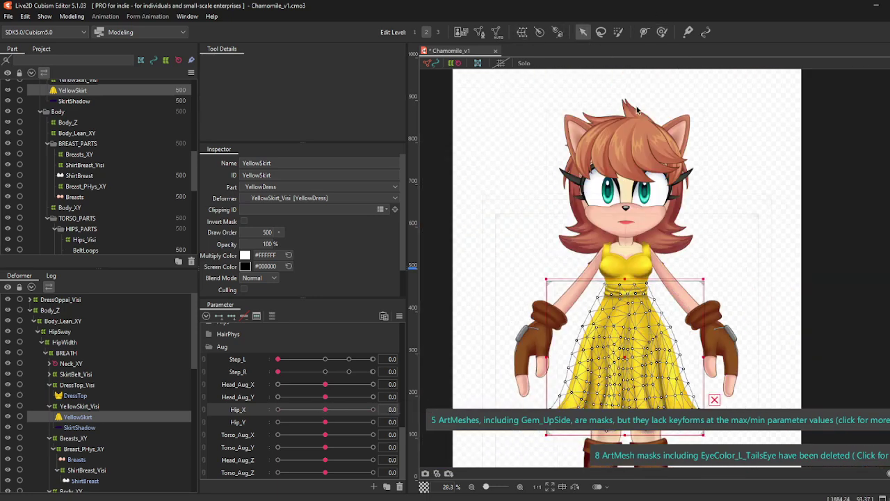
# Step: Deselect the skirt and examine how the whole dress sits on the character
pyautogui.click(807, 266)
pyautogui.moveTo(786, 330)
pyautogui.mouseDown()
pyautogui.moveTo(741, 213)
pyautogui.moveTo(742, 222)
pyautogui.mouseUp()
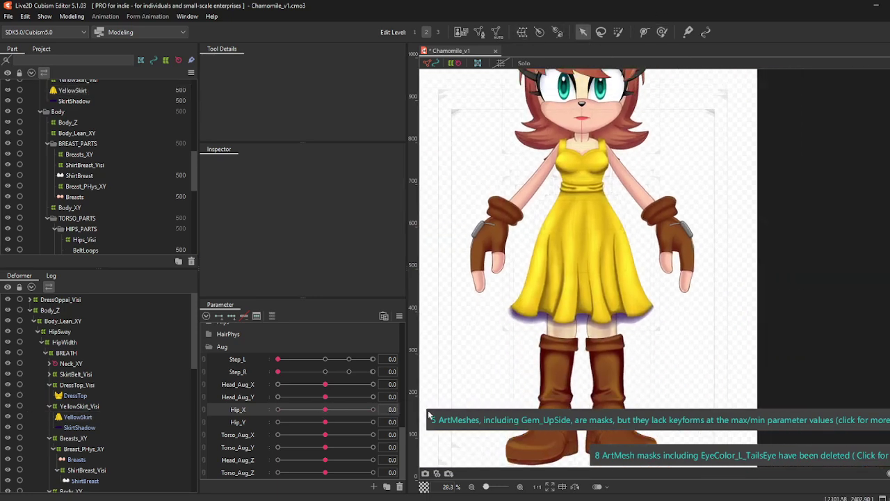
pyautogui.scroll(10, 209, 393)
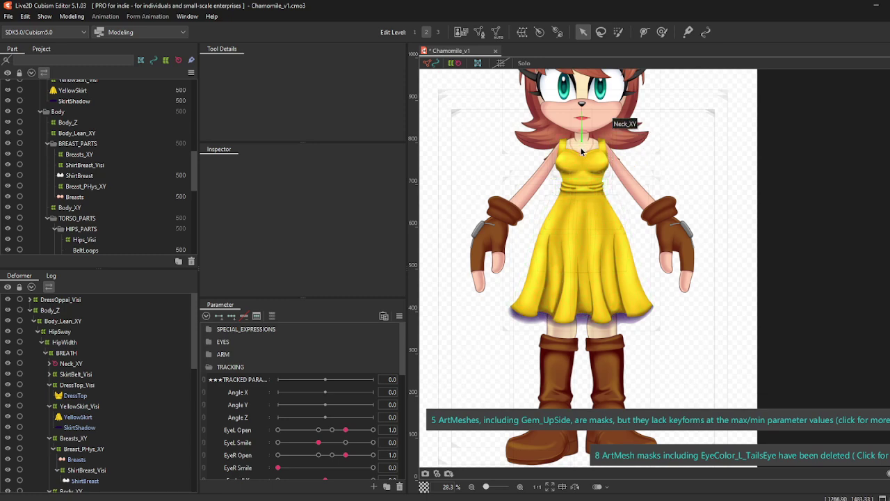
pyautogui.scroll(2, 564, 261)
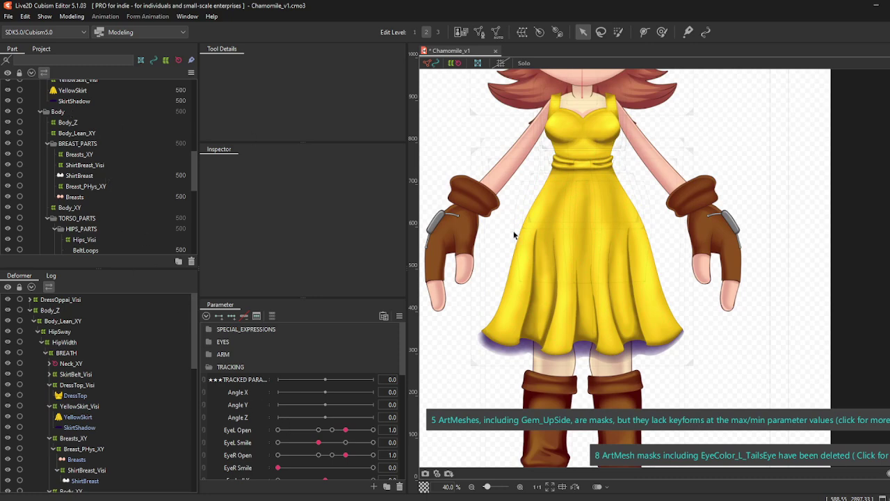
pyautogui.scroll(-3, 319, 429)
pyautogui.scroll(3, 319, 429)
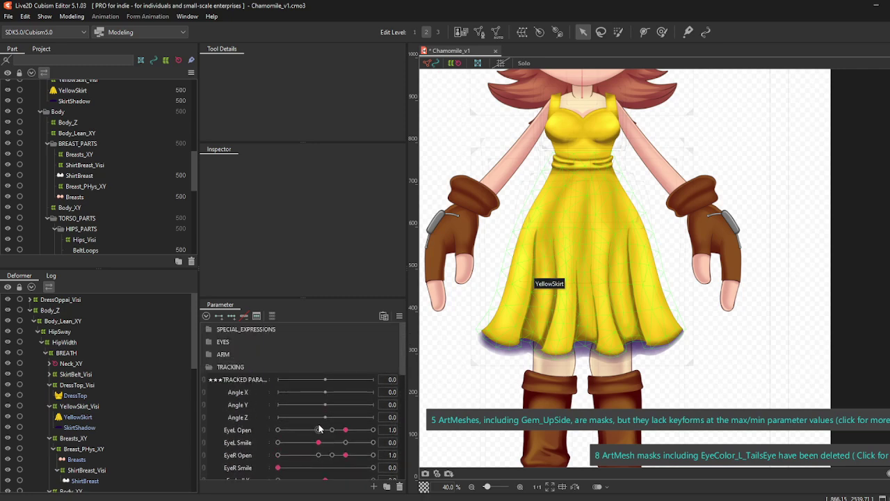
# Step: Test how the dress follows the Hip_X and Hip_Y parameters, trying Hip_Y at -10, and reset both to 0
pyautogui.scroll(-5, 319, 429)
pyautogui.moveTo(325, 409); pyautogui.dragTo(369, 421)
pyautogui.moveTo(470, 429); pyautogui.dragTo(2, 397)
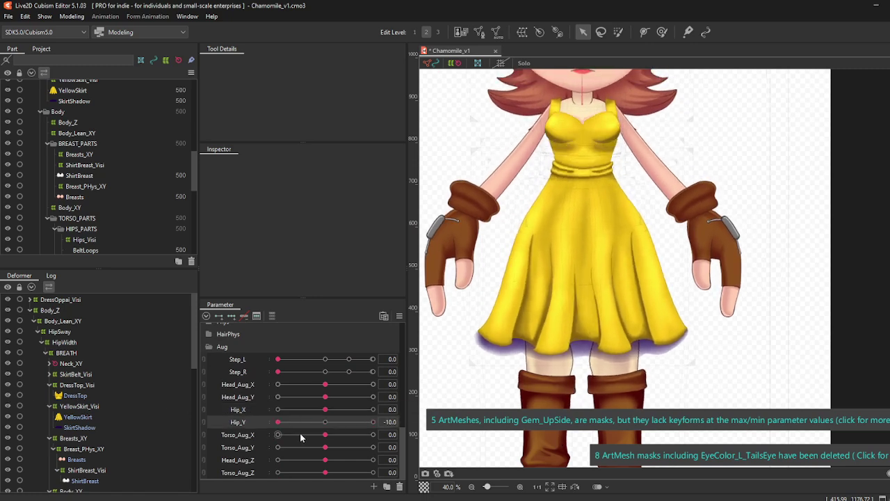
pyautogui.click(324, 422)
# Step: Test Torso_Aug_X at 10, examine the dress edge along the waist and hip for exposed body, and reset it to 0
pyautogui.moveTo(325, 434); pyautogui.dragTo(405, 435)
pyautogui.scroll(5, 678, 188)
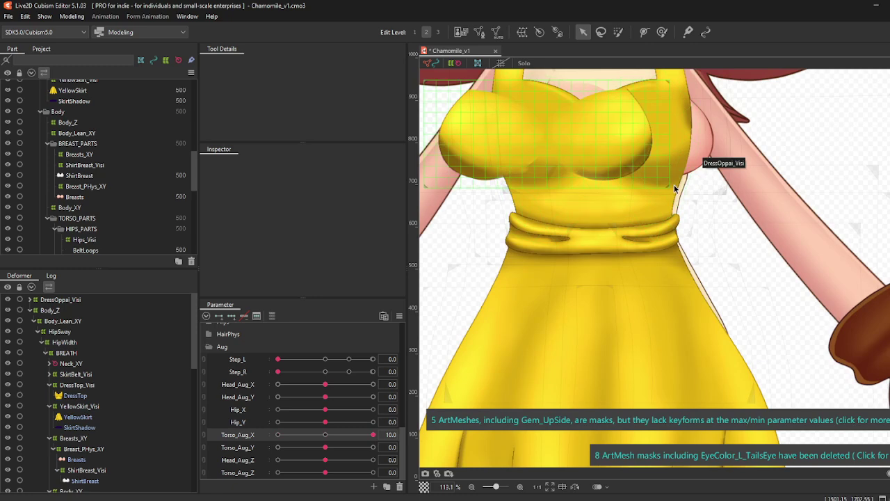
pyautogui.click(331, 435)
pyautogui.moveTo(332, 436); pyautogui.dragTo(376, 435)
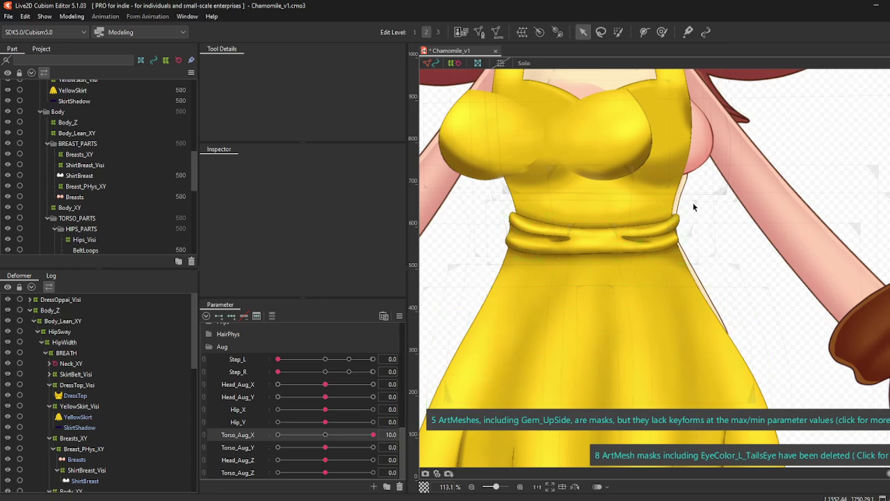
pyautogui.scroll(3, 682, 194)
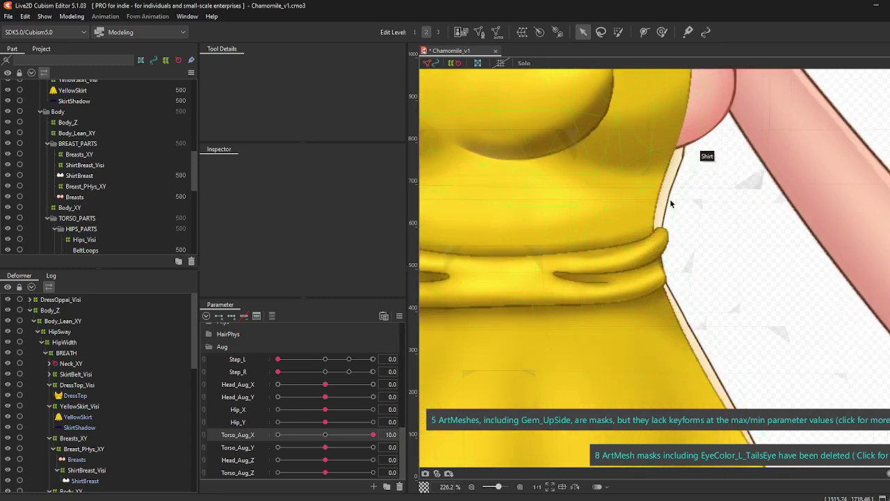
pyautogui.scroll(-4, 583, 221)
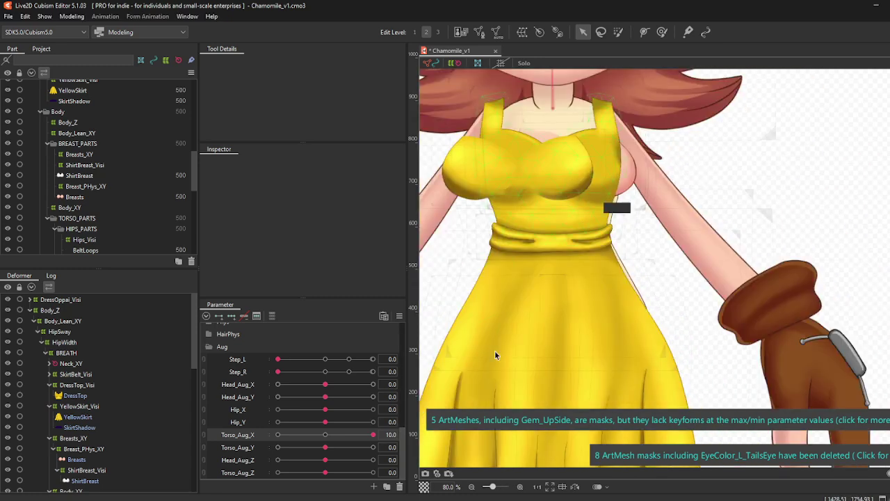
pyautogui.click(329, 434)
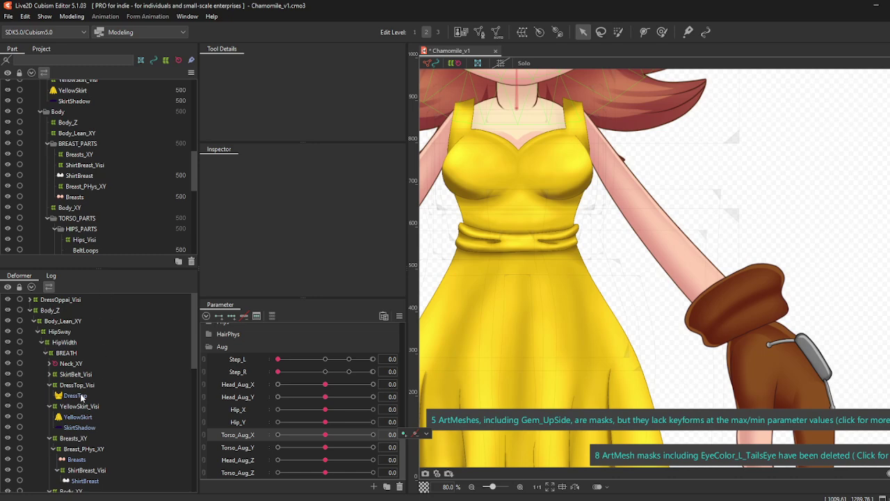
# Step: Go through the body deformer hierarchy from Body_Lean_XY and HipSway down to DressTop_Visi and YellowSkirt_Visi, checking their keyed parameters
pyautogui.click(90, 320)
pyautogui.click(60, 311)
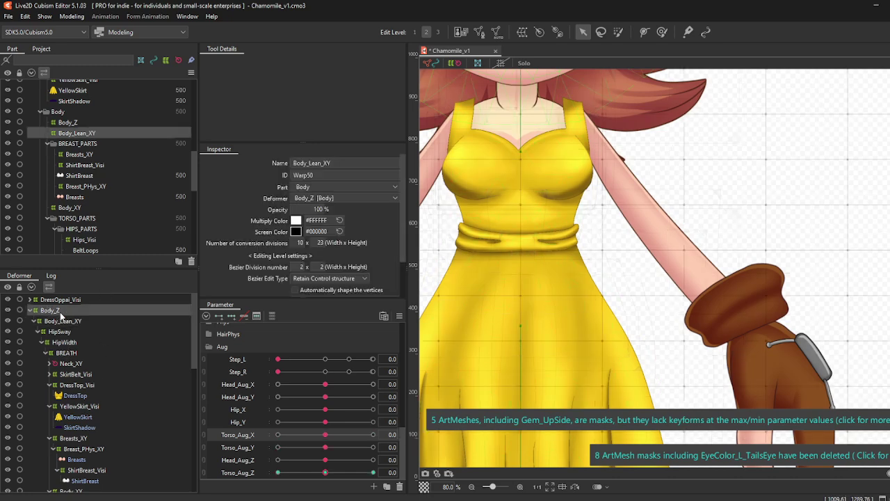
pyautogui.click(60, 331)
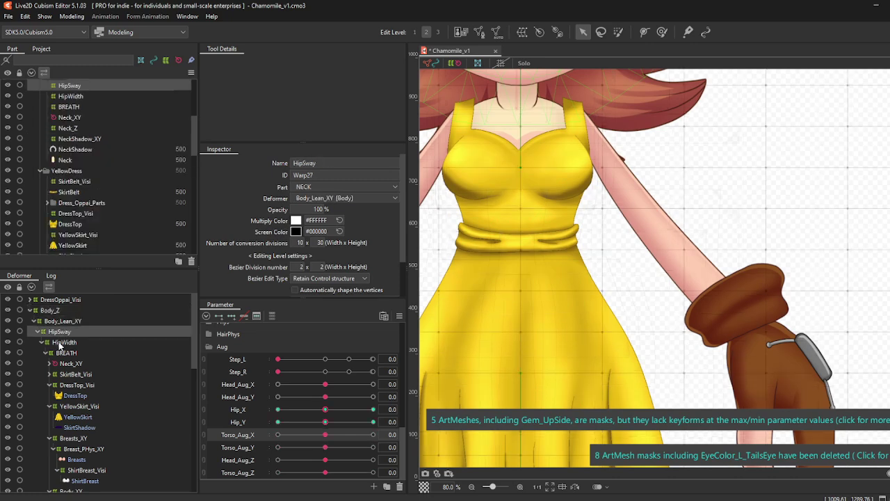
pyautogui.click(62, 343)
pyautogui.click(64, 352)
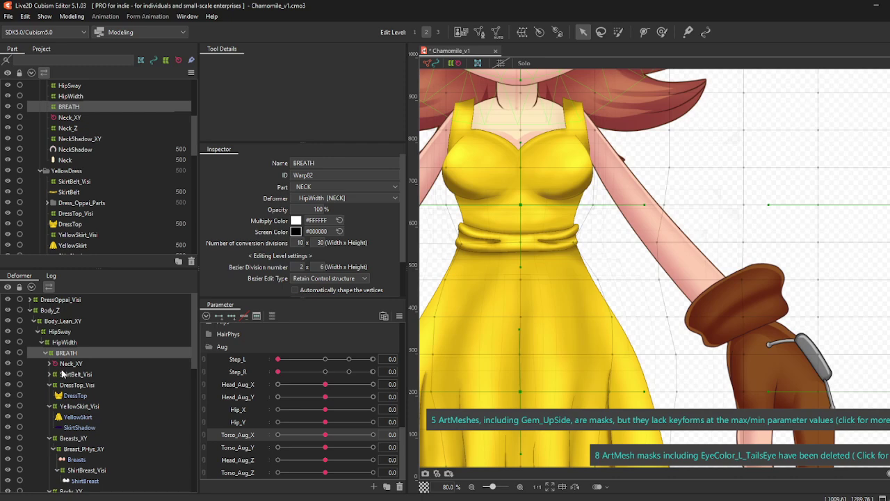
pyautogui.click(63, 373)
pyautogui.click(61, 386)
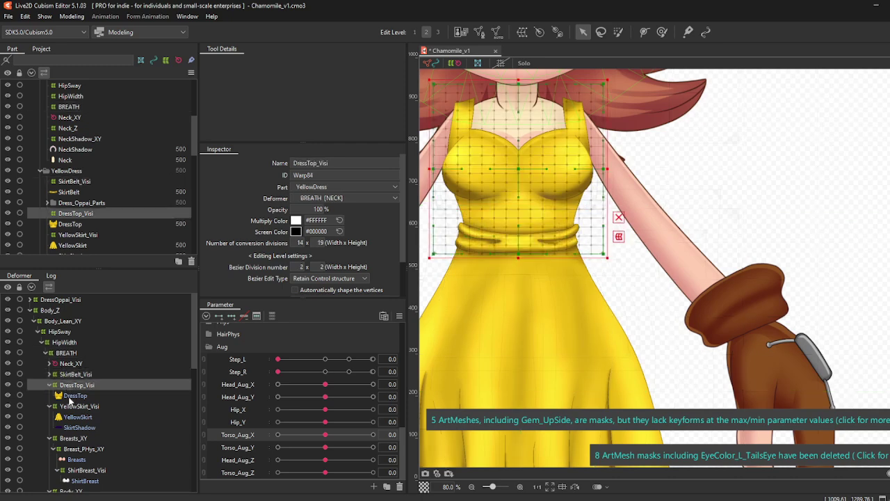
pyautogui.click(75, 406)
# Step: Check the Belly and Torso meshes, and compare Torso with DressTop by toggling DressTop in the selection
pyautogui.scroll(-2, 80, 410)
pyautogui.scroll(-2, 95, 465)
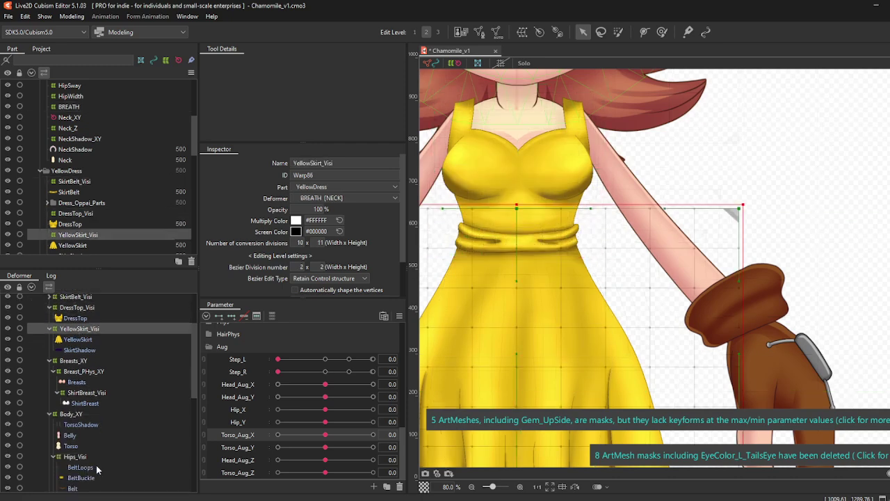
pyautogui.click(71, 435)
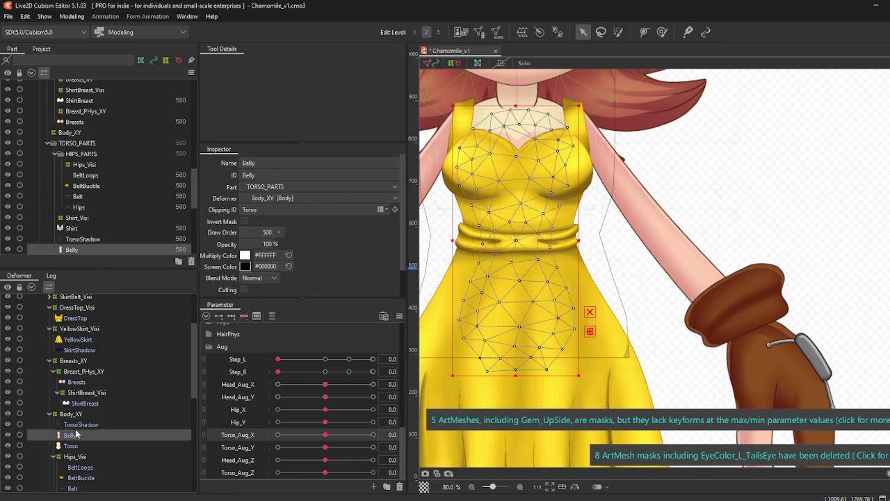
pyautogui.click(72, 446)
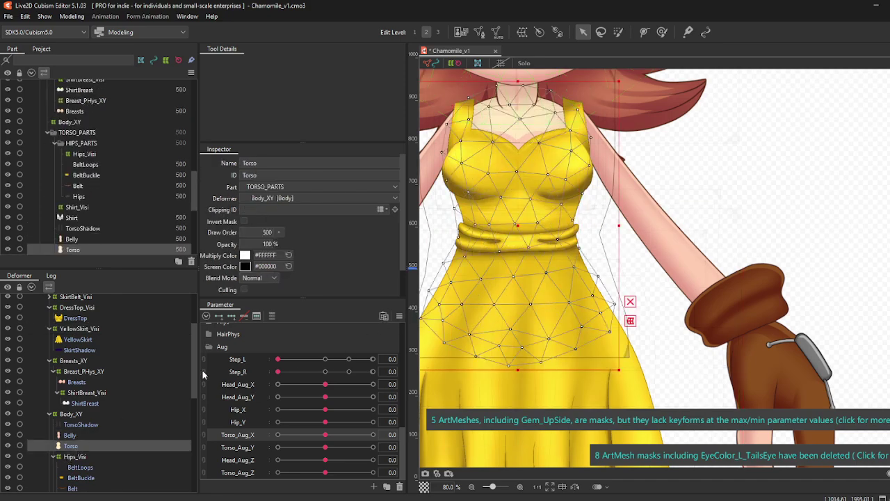
pyautogui.keyDown('ctrl'); pyautogui.click(82, 319); pyautogui.keyUp('ctrl')
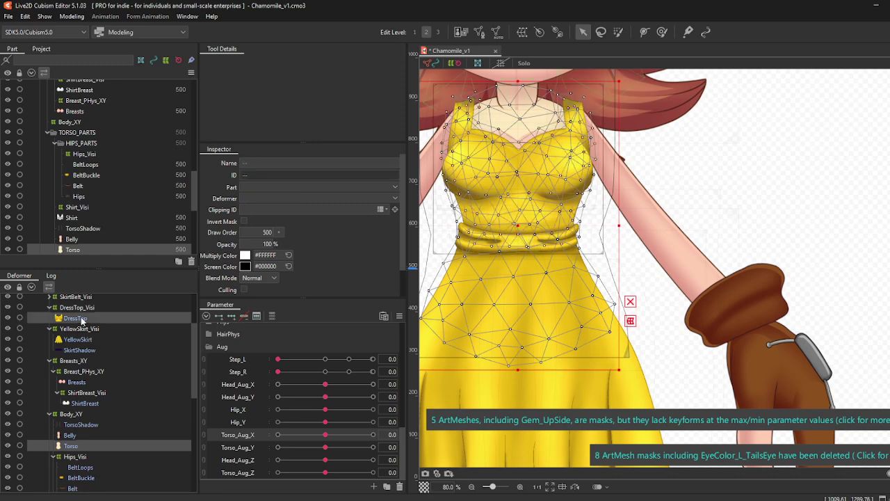
pyautogui.keyDown('ctrl'); pyautogui.click(82, 319); pyautogui.keyUp('ctrl')
pyautogui.keyDown('ctrl'); pyautogui.click(82, 319); pyautogui.keyUp('ctrl')
pyautogui.keyDown('ctrl'); pyautogui.click(81, 319); pyautogui.keyUp('ctrl')
# Step: Compare the Torso mesh with the YellowSkirt mesh by repeatedly toggling YellowSkirt in the selection, keeping both selected
pyautogui.keyDown('ctrl'); pyautogui.click(83, 340); pyautogui.keyUp('ctrl')
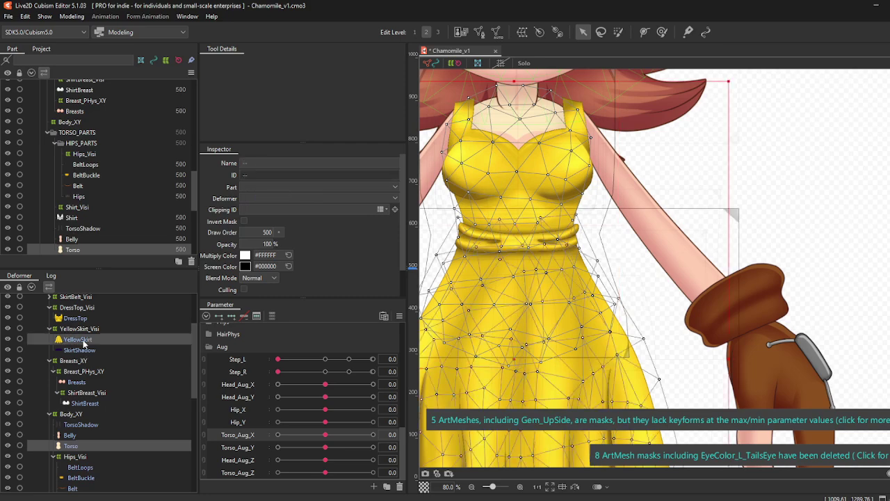
pyautogui.keyDown('ctrl'); pyautogui.click(83, 340); pyautogui.keyUp('ctrl')
pyautogui.keyDown('ctrl'); pyautogui.click(83, 340); pyautogui.keyUp('ctrl')
pyautogui.keyDown('ctrl'); pyautogui.click(83, 340); pyautogui.keyUp('ctrl')
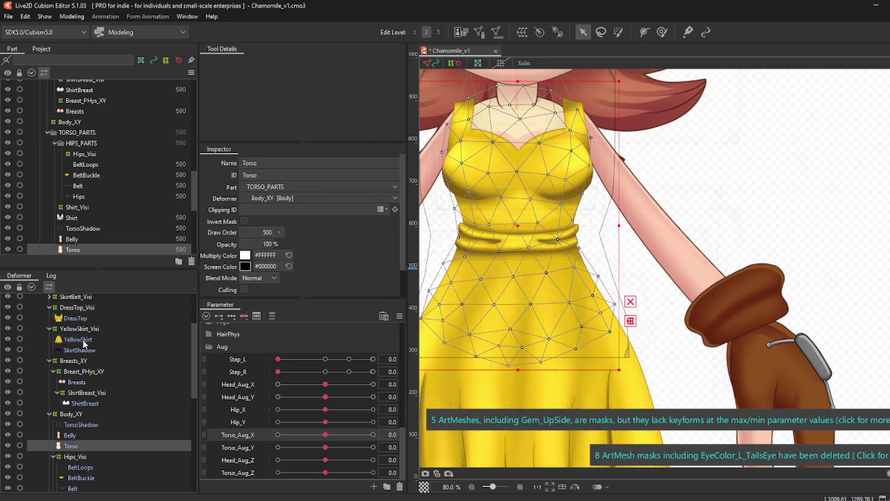
pyautogui.keyDown('ctrl'); pyautogui.click(83, 340); pyautogui.keyUp('ctrl')
pyautogui.keyDown('ctrl'); pyautogui.click(83, 340); pyautogui.keyUp('ctrl')
pyautogui.keyDown('ctrl'); pyautogui.click(83, 340); pyautogui.keyUp('ctrl')
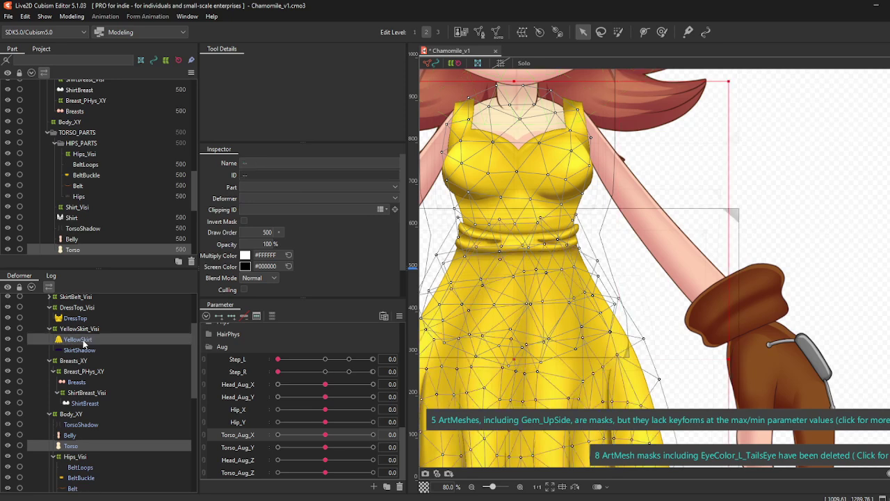
pyautogui.keyDown('ctrl'); pyautogui.click(83, 340); pyautogui.keyUp('ctrl')
pyautogui.keyDown('ctrl'); pyautogui.click(83, 340); pyautogui.keyUp('ctrl')
pyautogui.keyDown('ctrl'); pyautogui.click(83, 340); pyautogui.keyUp('ctrl')
pyautogui.keyDown('ctrl'); pyautogui.click(82, 340); pyautogui.keyUp('ctrl')
# Step: Test Torso_Aug_X at 10, examine the dress edge along the waist for exposed body, and reset it to 0
pyautogui.moveTo(322, 439); pyautogui.dragTo(395, 445)
pyautogui.scroll(5, 678, 236)
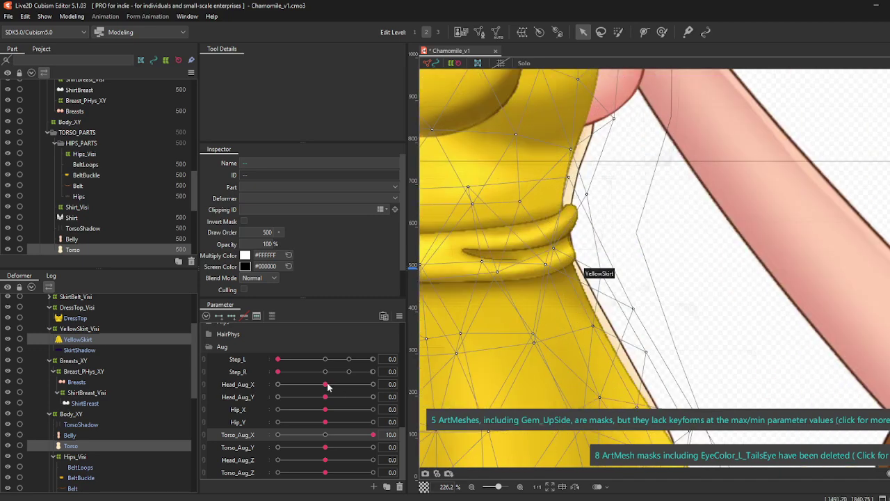
pyautogui.moveTo(322, 438); pyautogui.dragTo(389, 446)
pyautogui.click(326, 437)
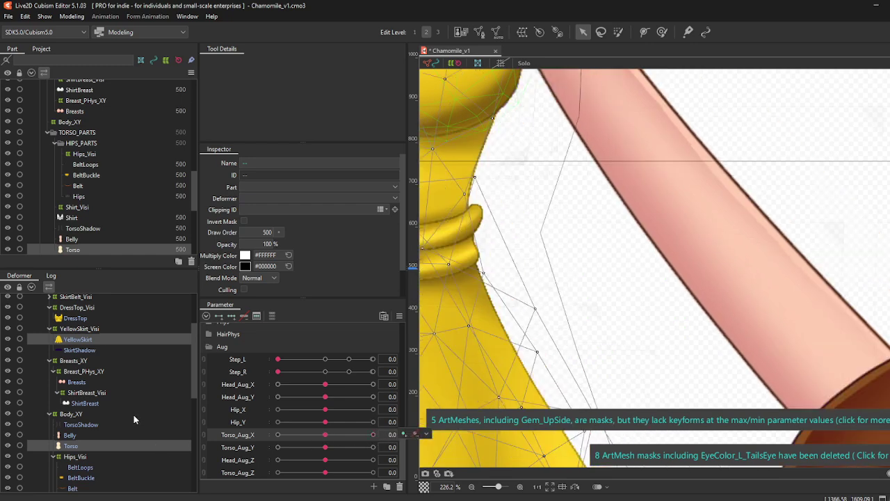
# Step: Move the SkirtBelt_Visi, DressTop_Visi and YellowSkirt_Visi deformers together from BREATH into the Body_XY deformer
pyautogui.click(72, 415)
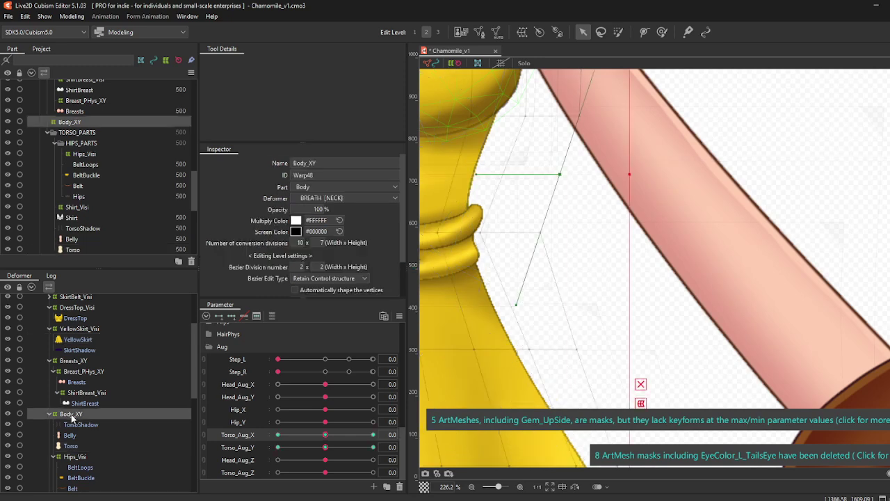
pyautogui.scroll(2, 80, 368)
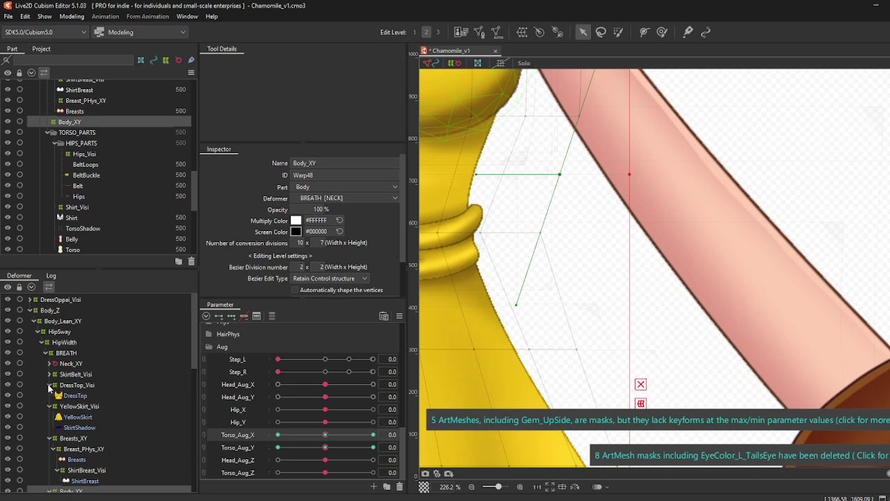
pyautogui.click(49, 385)
pyautogui.click(50, 396)
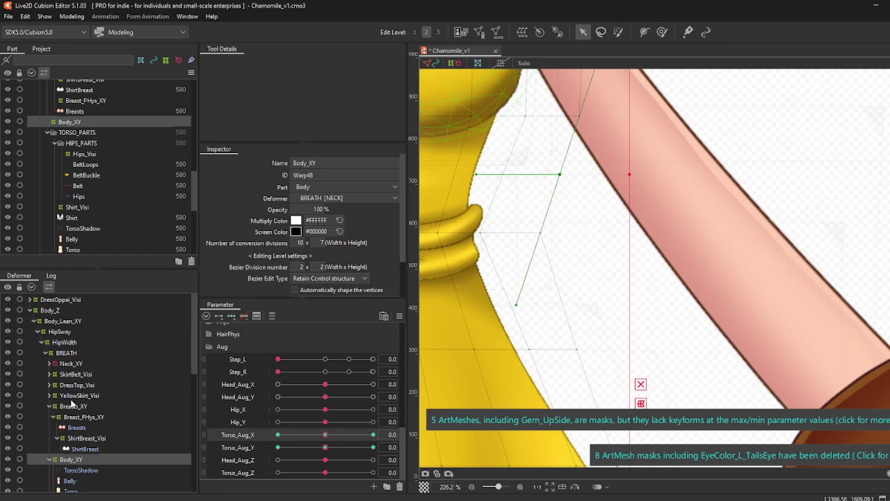
pyautogui.click(69, 396)
pyautogui.keyDown('shift'); pyautogui.click(83, 375); pyautogui.keyUp('shift')
pyautogui.scroll(-1, 82, 381)
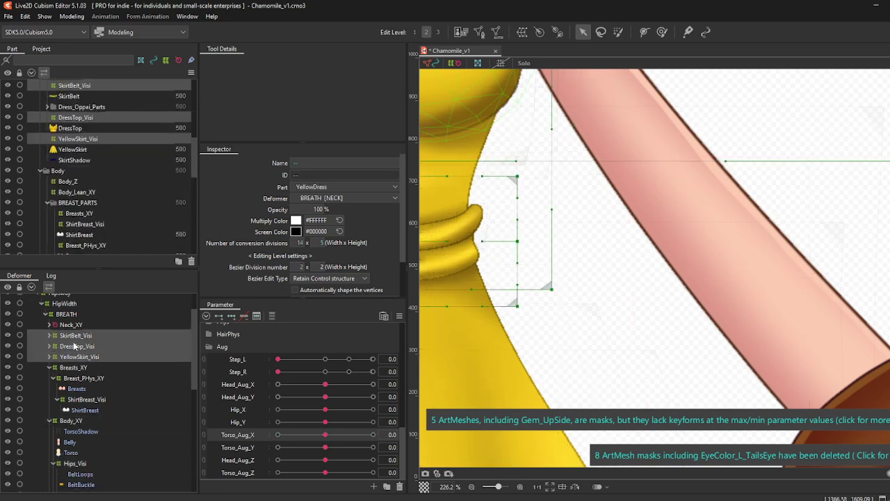
pyautogui.moveTo(87, 337); pyautogui.dragTo(72, 424)
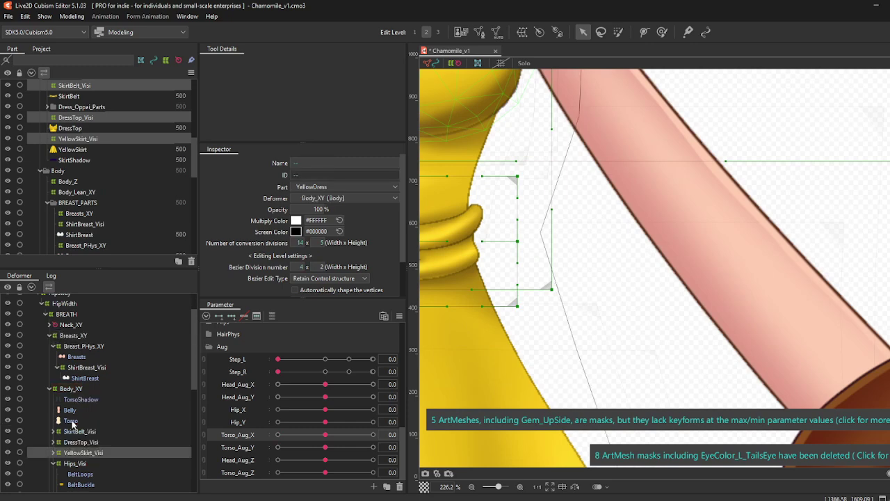
# Step: Test Torso_Aug_X at -10, examine how the whole dress follows the torso, and reset it to 0
pyautogui.moveTo(323, 436); pyautogui.dragTo(277, 435)
pyautogui.scroll(-7, 560, 356)
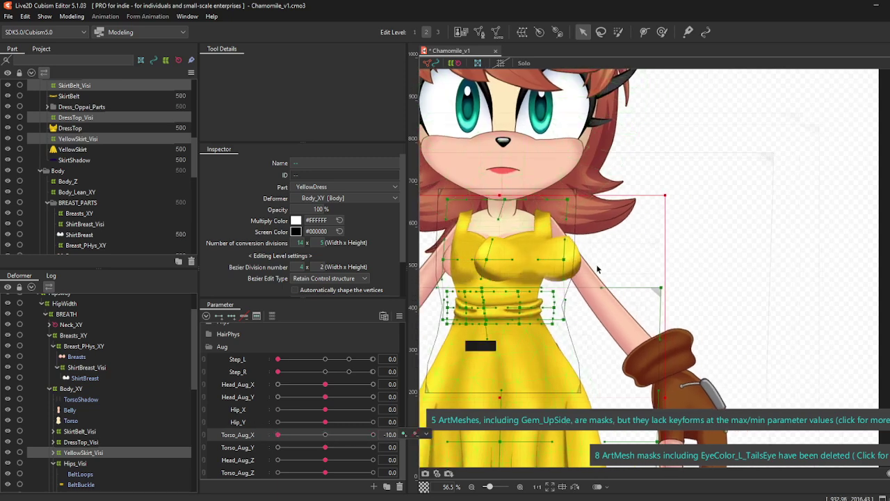
pyautogui.click(326, 435)
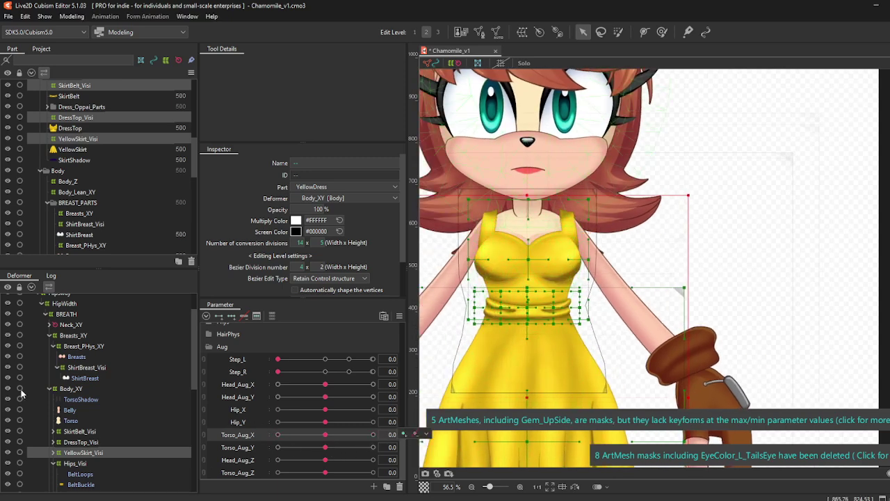
# Step: Check the keyed parameters of Body_XY and Breasts_XY, and test Breasts_XY with Torso_Aug_X before returning it to 0
pyautogui.click(72, 390)
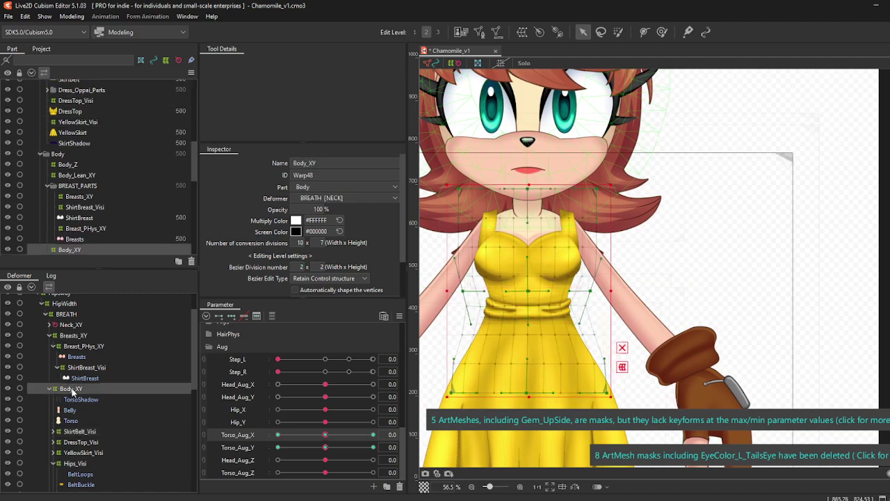
pyautogui.click(72, 335)
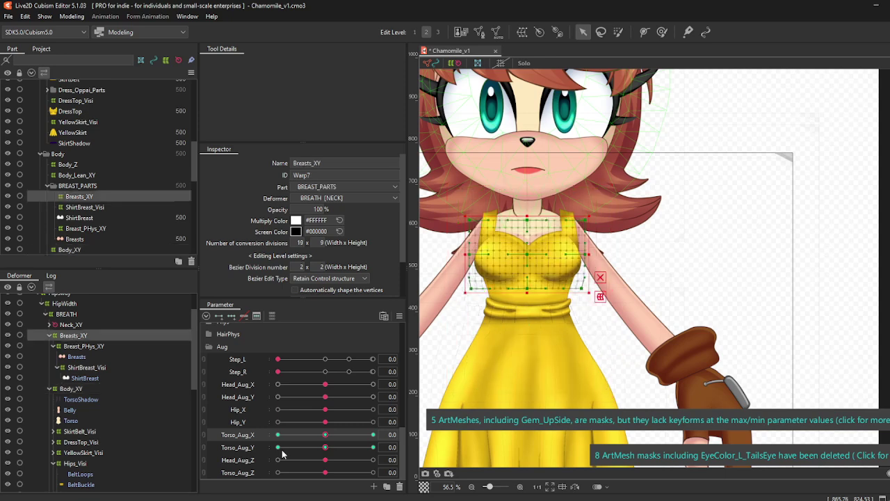
pyautogui.moveTo(328, 436); pyautogui.dragTo(256, 435)
pyautogui.click(326, 435)
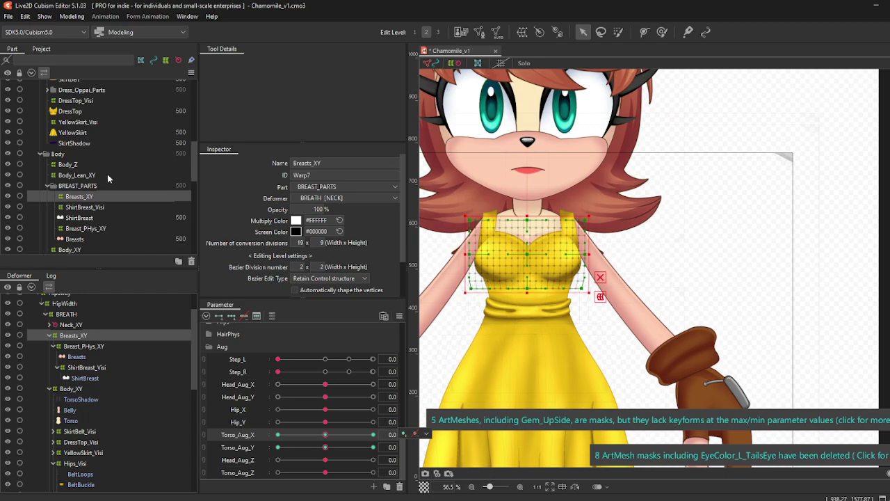
# Step: Find DressOppai_Visi in the Dress_Oppai_Parts folder and move it with its meshes into the Breast_PHys_XY deformer
pyautogui.scroll(3, 104, 174)
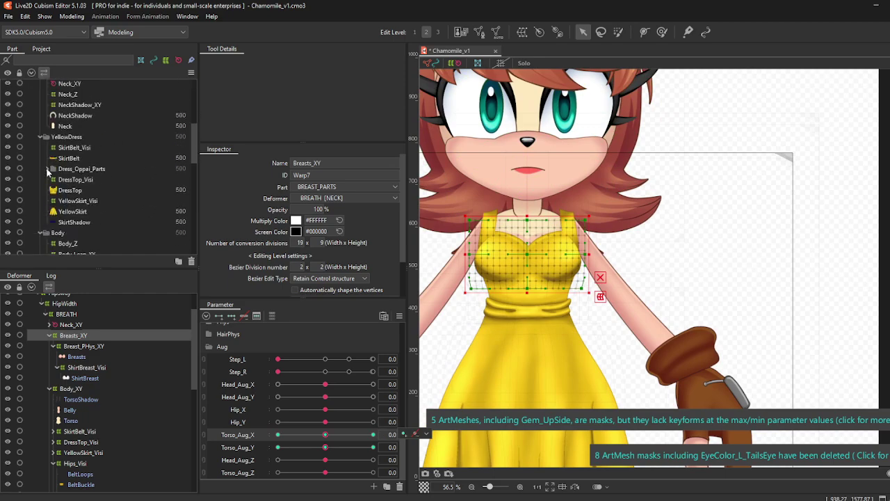
pyautogui.click(48, 169)
pyautogui.click(83, 179)
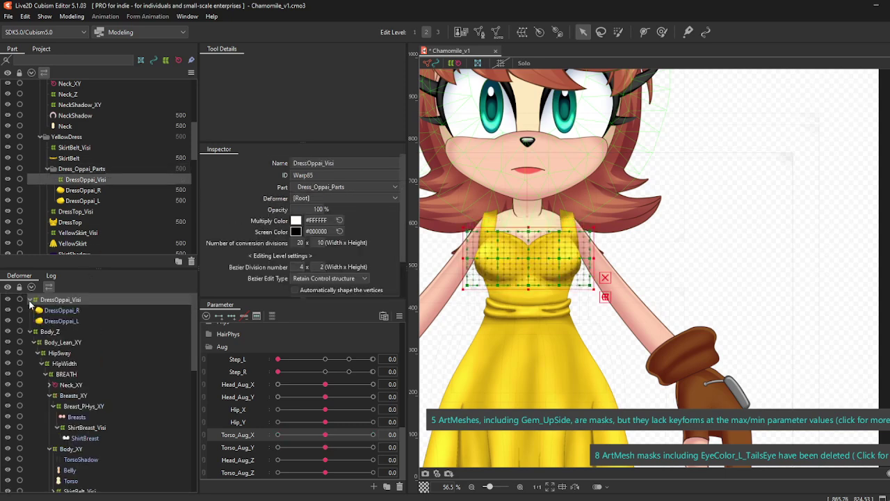
pyautogui.moveTo(56, 303); pyautogui.dragTo(83, 411)
# Step: Try moving the DressOppai_Visi deformer on the canvas to check that its meshes follow, and undo the move
pyautogui.click(65, 407)
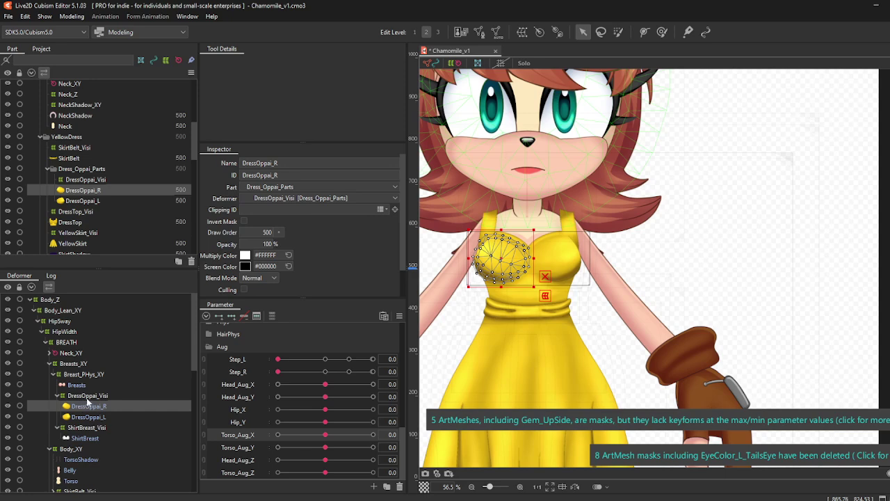
pyautogui.click(87, 396)
pyautogui.moveTo(532, 247); pyautogui.dragTo(719, 214)
pyautogui.hotkey('ctrl', 'z')
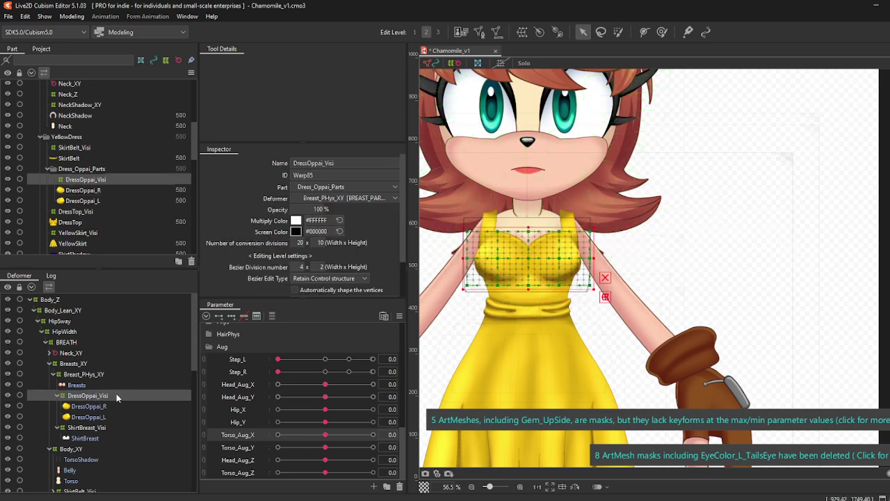
# Step: Show only Breast_PHys_XY's keyed parameters, test Breast_X, Breast_Y and Breast_Squish at their extremes, and reset each to 0
pyautogui.click(88, 375)
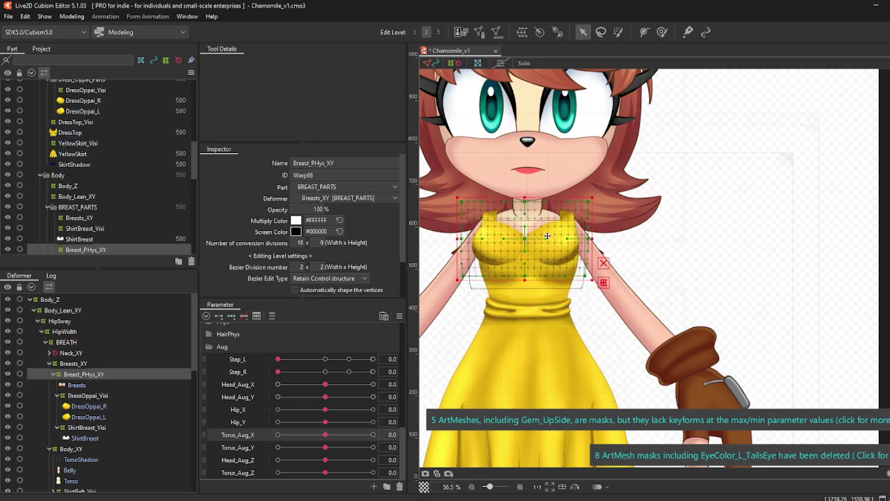
pyautogui.click(272, 316)
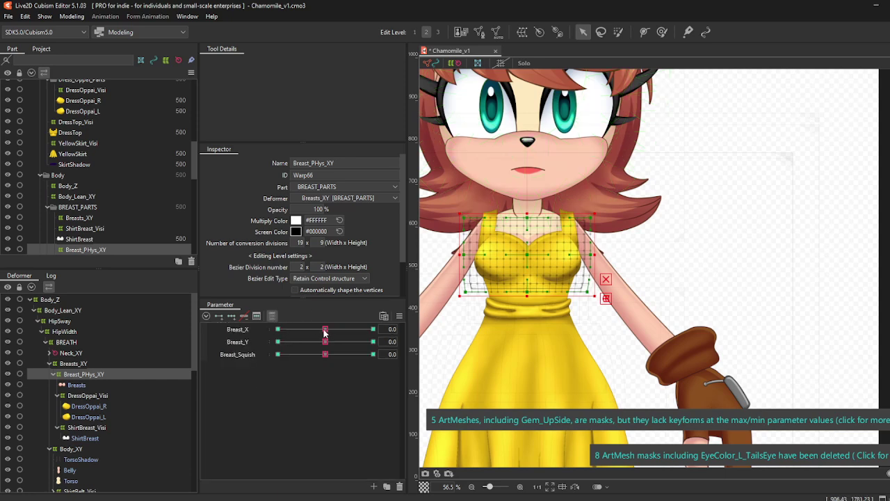
pyautogui.moveTo(324, 330); pyautogui.dragTo(373, 329)
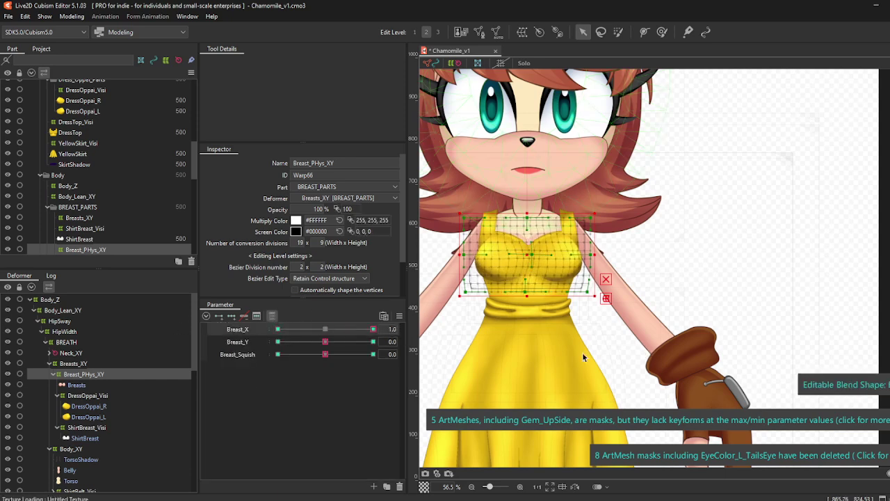
pyautogui.click(277, 328)
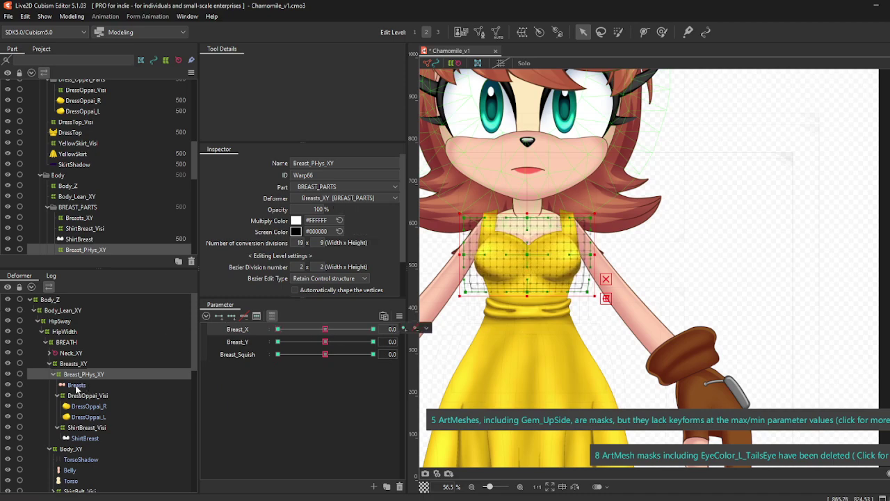
pyautogui.moveTo(324, 342); pyautogui.dragTo(277, 343)
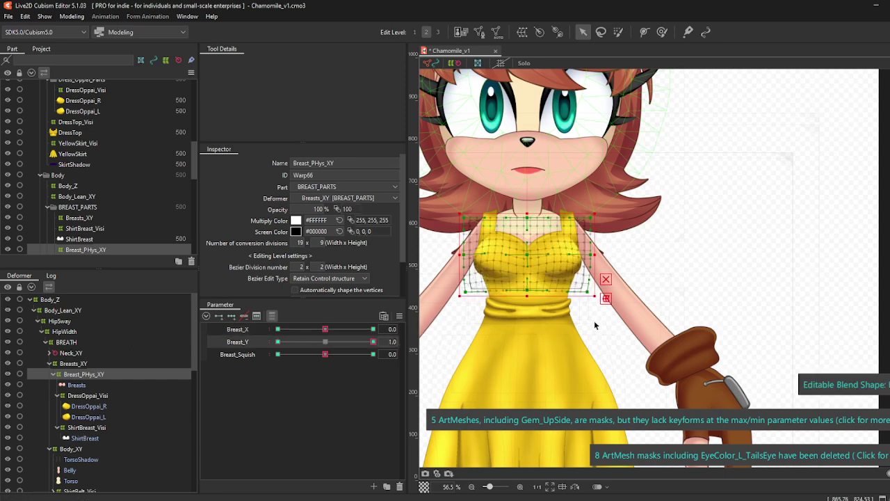
pyautogui.click(325, 342)
pyautogui.click(373, 354)
pyautogui.click(278, 354)
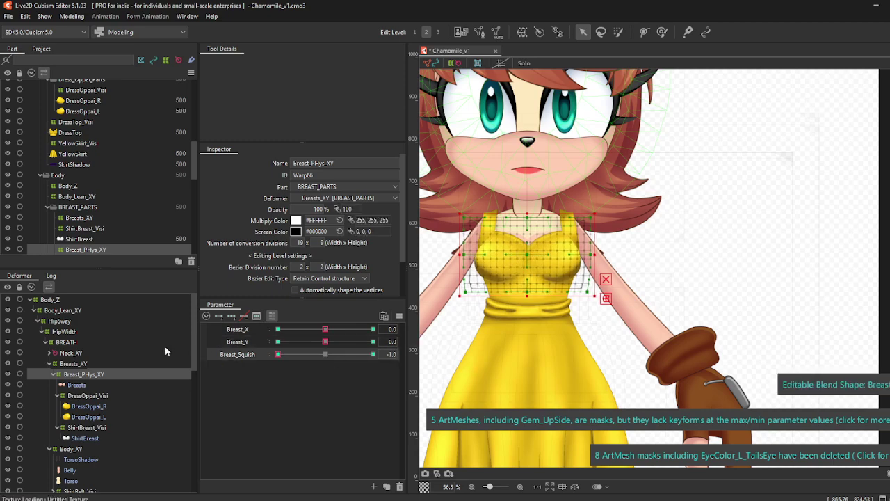
pyautogui.click(331, 355)
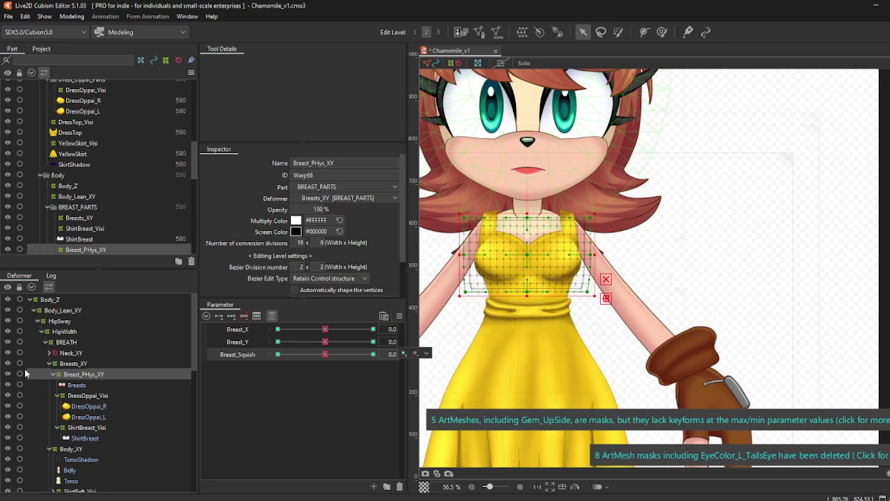
# Step: Inspect DressOppai_Visi with its visibility toggled, and check the Breasts mesh and the Breast_PHys_XY deformer above it
pyautogui.click(87, 396)
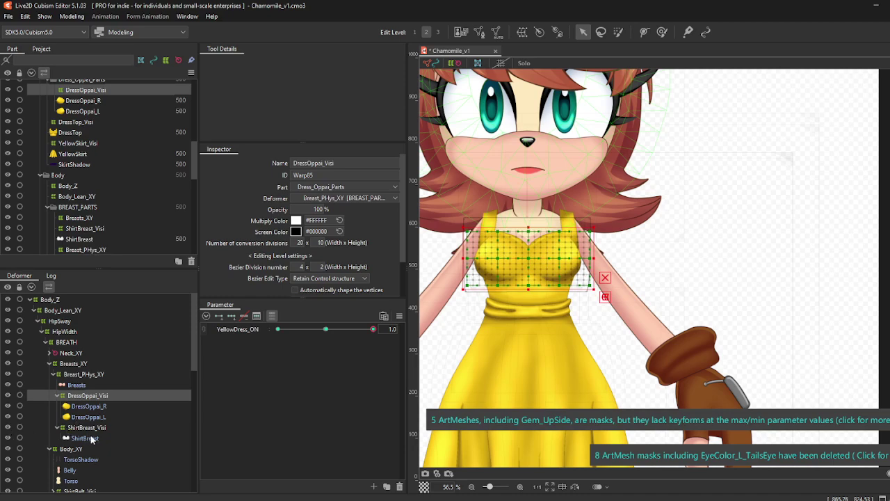
pyautogui.click(14, 395)
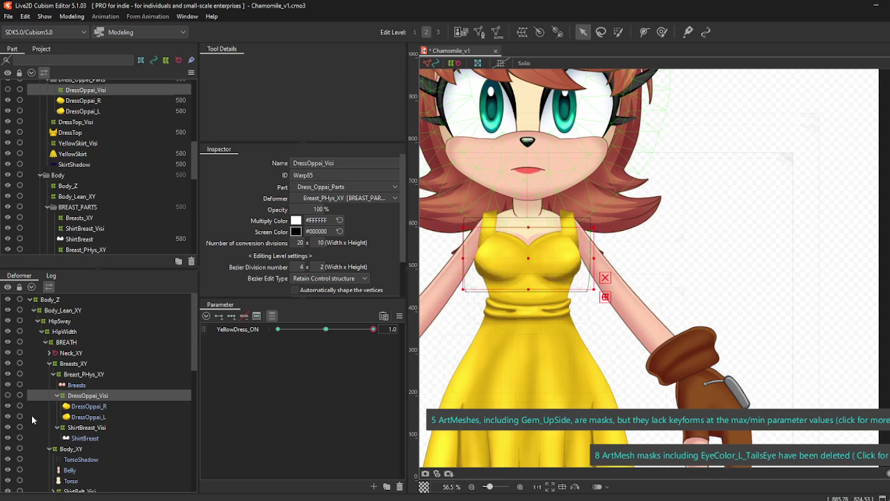
pyautogui.click(90, 386)
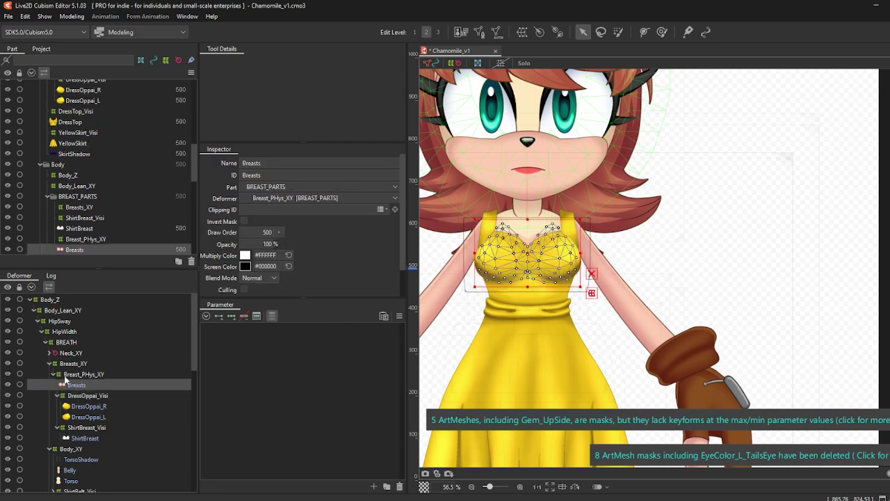
pyautogui.click(94, 376)
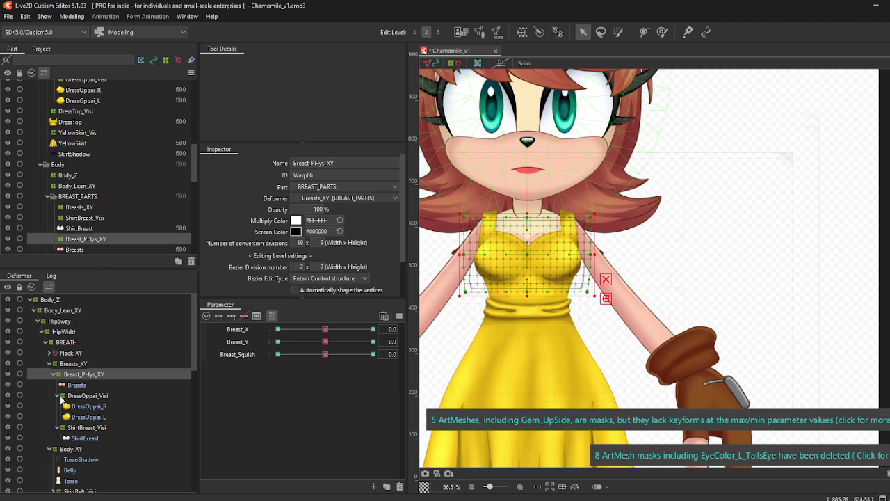
# Step: Collapse DressOppai_Visi and ShirtBreast_Visi in the hierarchy, and select both to compare their keyed parameters
pyautogui.click(62, 398)
pyautogui.click(58, 396)
pyautogui.click(58, 406)
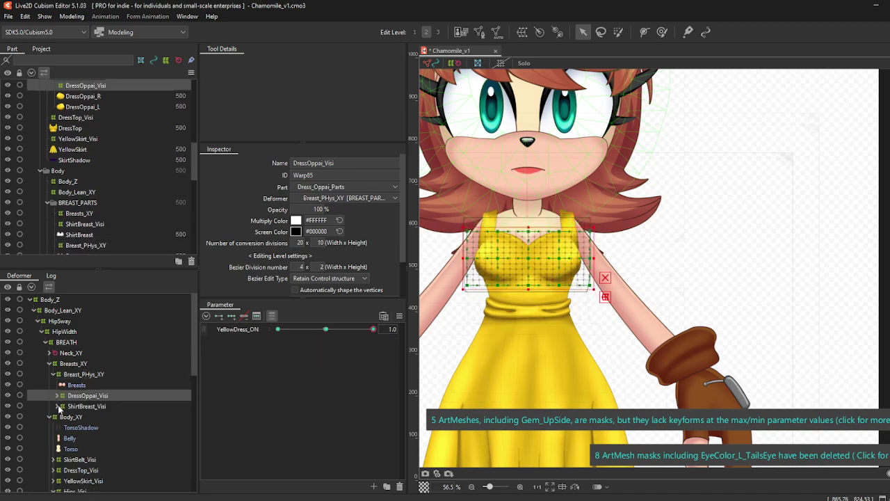
pyautogui.click(110, 406)
pyautogui.keyDown('ctrl'); pyautogui.click(106, 396); pyautogui.keyUp('ctrl')
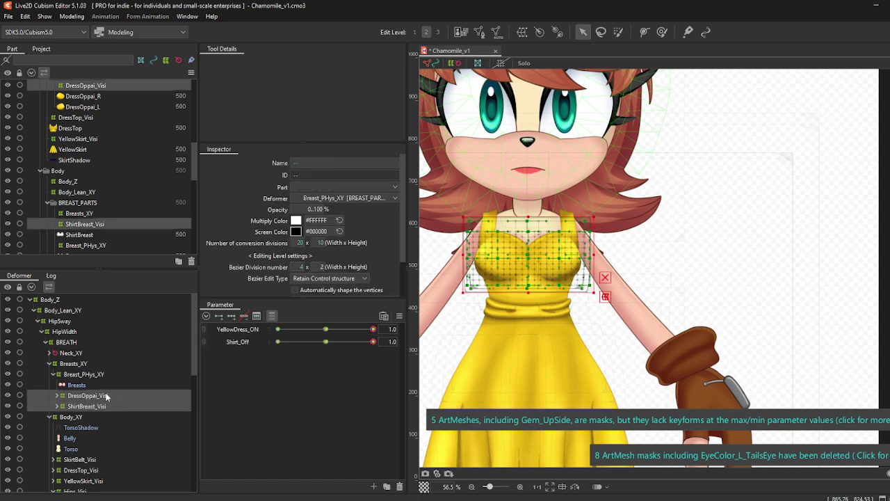
# Step: Test Breast_X at -1 on the Breast_PHys_XY deformer and return it to 0
pyautogui.click(83, 376)
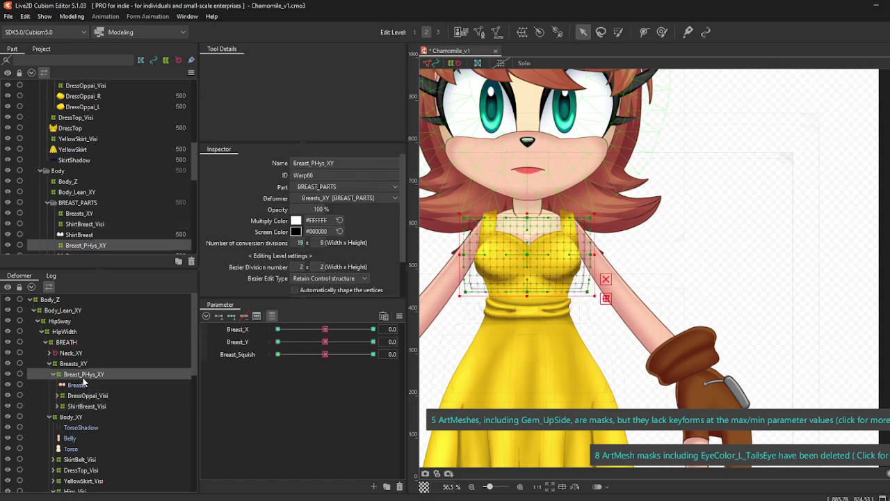
pyautogui.click(326, 331)
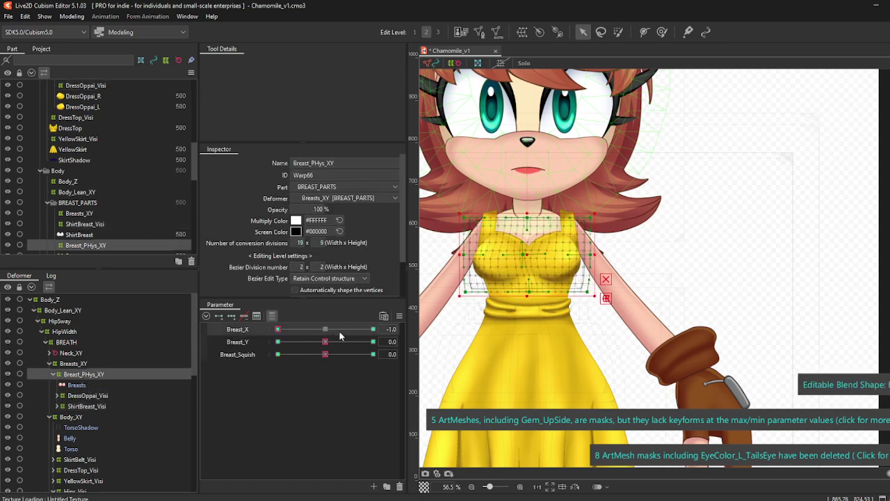
pyautogui.click(74, 376)
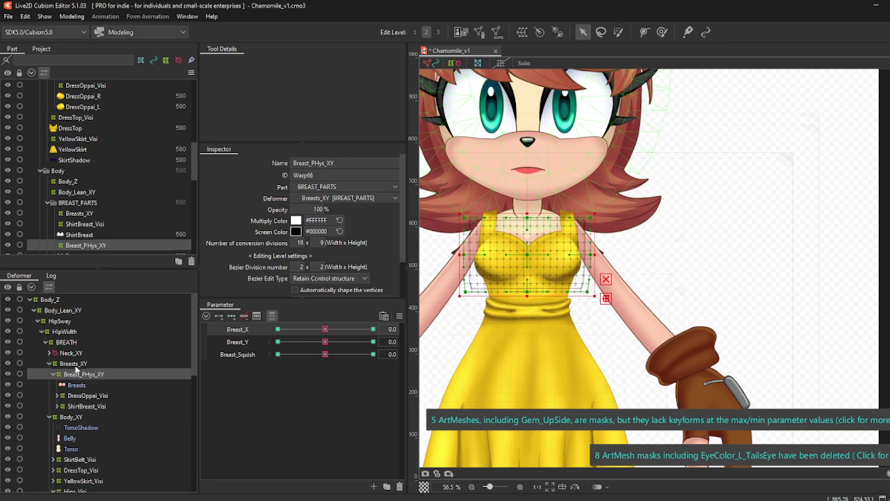
# Step: Test Torso_Aug_X at 10 and Torso_Aug_Y at -10 on the Breasts_XY deformer, resetting each to 0
pyautogui.click(73, 364)
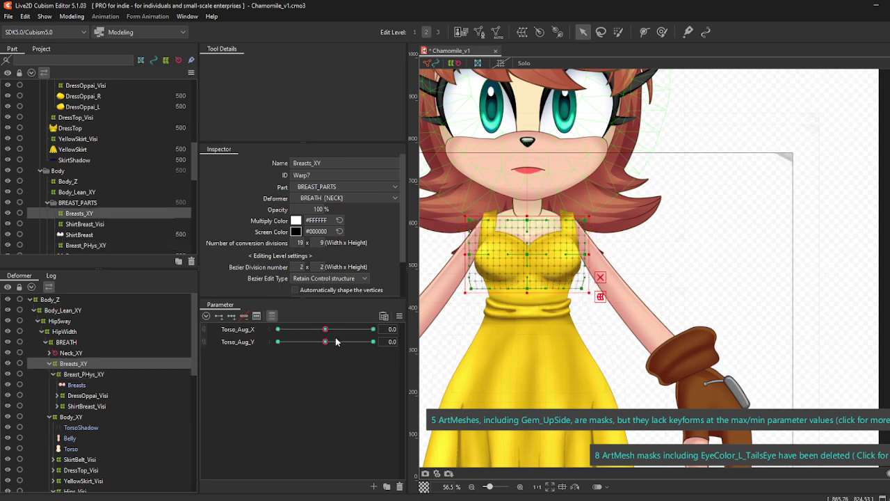
pyautogui.moveTo(324, 329); pyautogui.dragTo(379, 339)
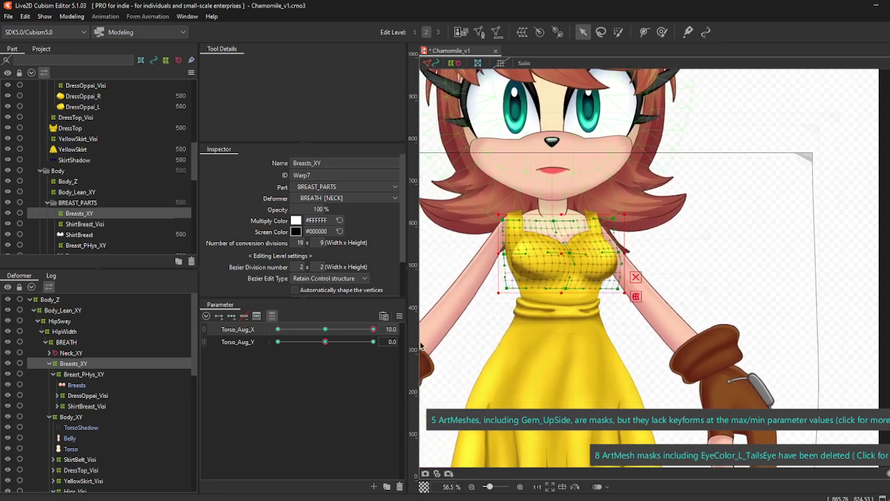
pyautogui.click(324, 329)
pyautogui.moveTo(325, 342); pyautogui.dragTo(253, 343)
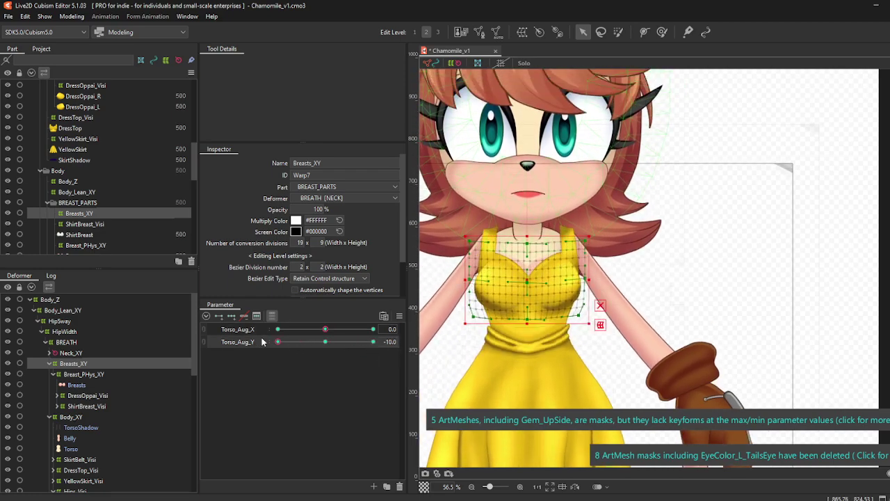
pyautogui.scroll(3, 537, 258)
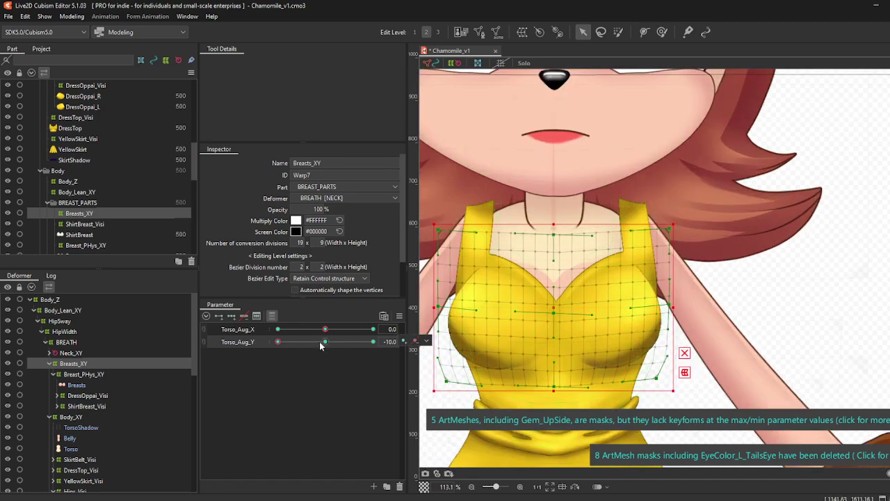
pyautogui.moveTo(320, 346)
pyautogui.mouseDown()
pyautogui.moveTo(331, 345)
pyautogui.moveTo(258, 343)
pyautogui.moveTo(377, 334)
pyautogui.moveTo(250, 339)
pyautogui.moveTo(387, 344)
pyautogui.moveTo(324, 341)
pyautogui.mouseUp()
pyautogui.scroll(-4, 591, 334)
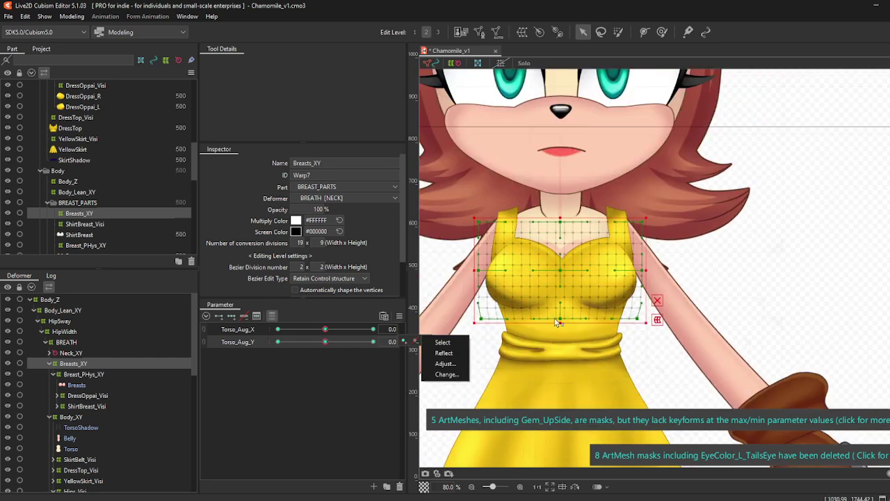
pyautogui.click(205, 328)
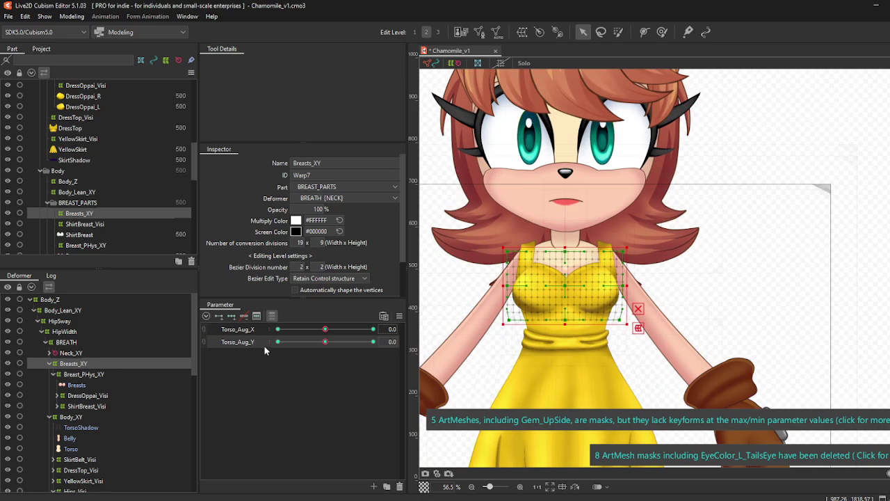
pyautogui.moveTo(324, 331); pyautogui.dragTo(378, 341)
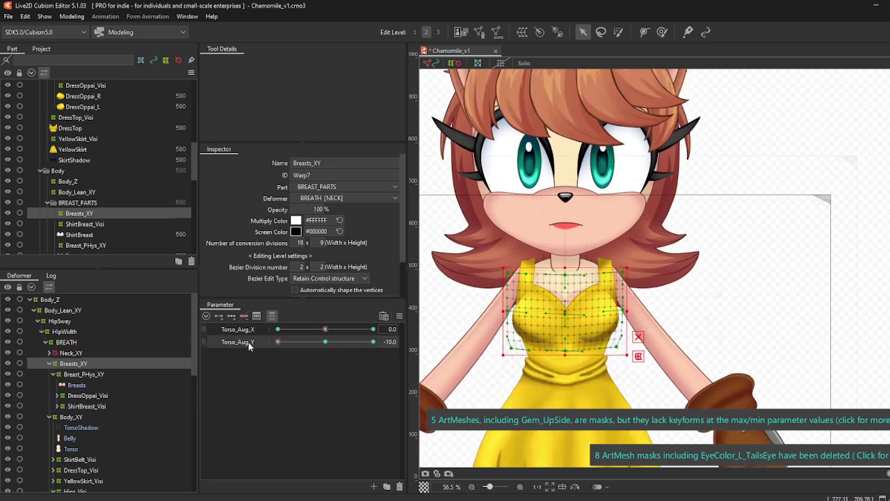
pyautogui.click(324, 342)
# Step: Test Breast_X, Breast_Y and Breast_Squish on Breast_PHys_XY, reset them to 0, and check the Breasts mesh beneath it
pyautogui.click(90, 375)
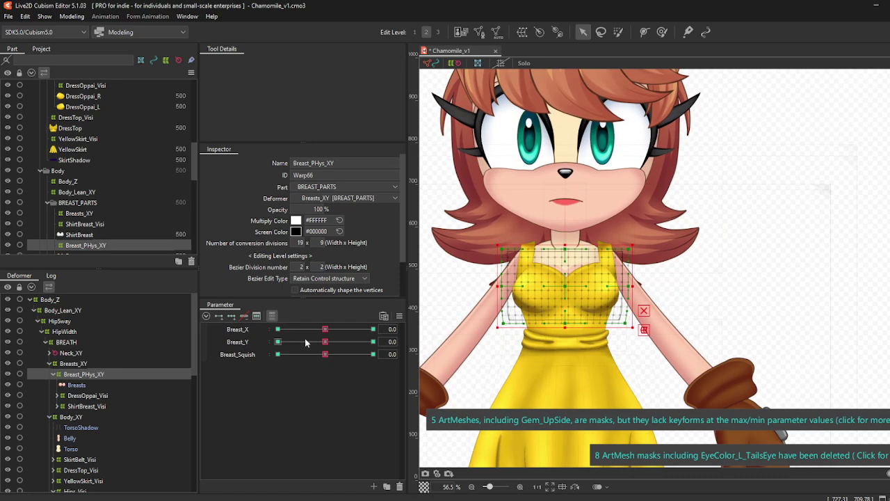
pyautogui.moveTo(326, 334); pyautogui.dragTo(143, 312)
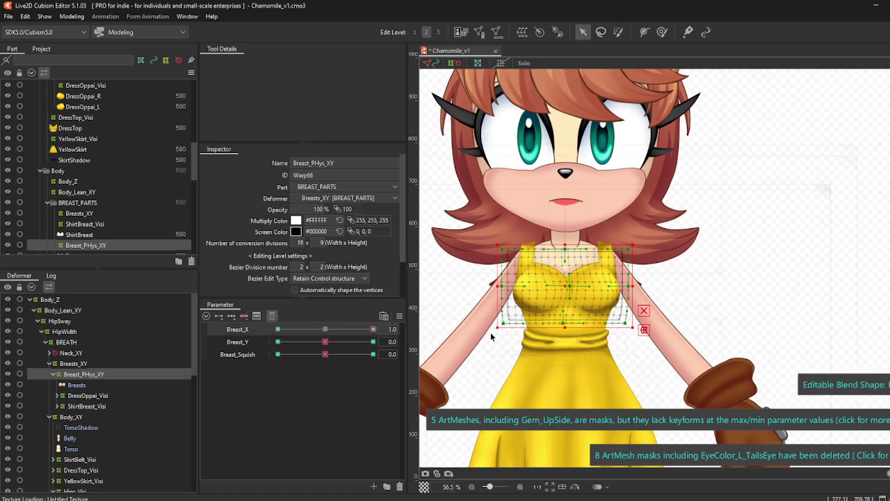
pyautogui.moveTo(325, 341); pyautogui.dragTo(226, 343)
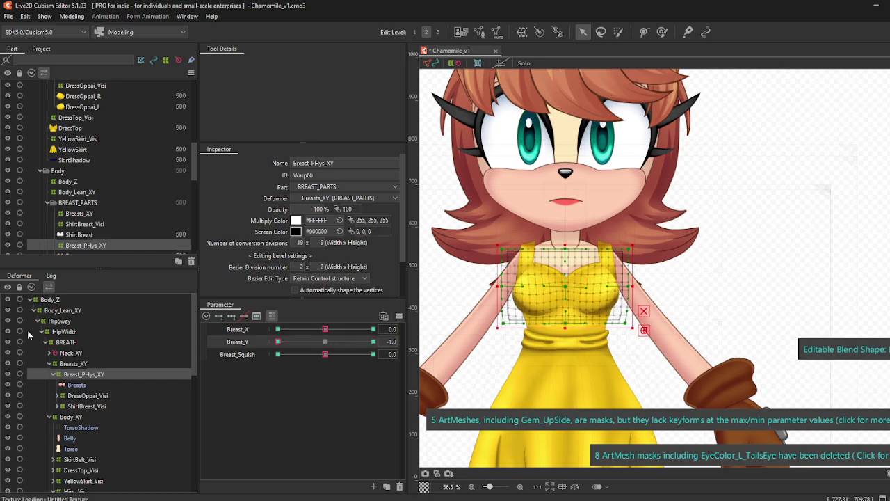
pyautogui.click(325, 341)
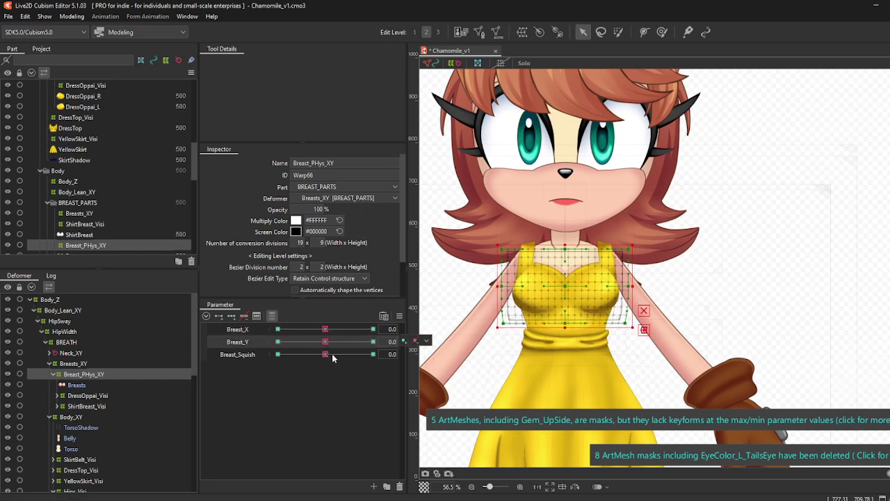
pyautogui.moveTo(332, 354); pyautogui.dragTo(383, 340)
pyautogui.click(325, 354)
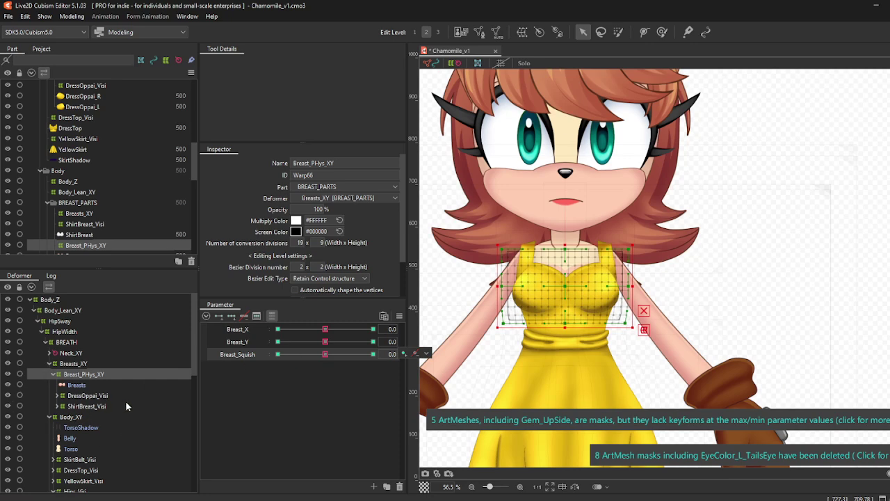
pyautogui.click(78, 386)
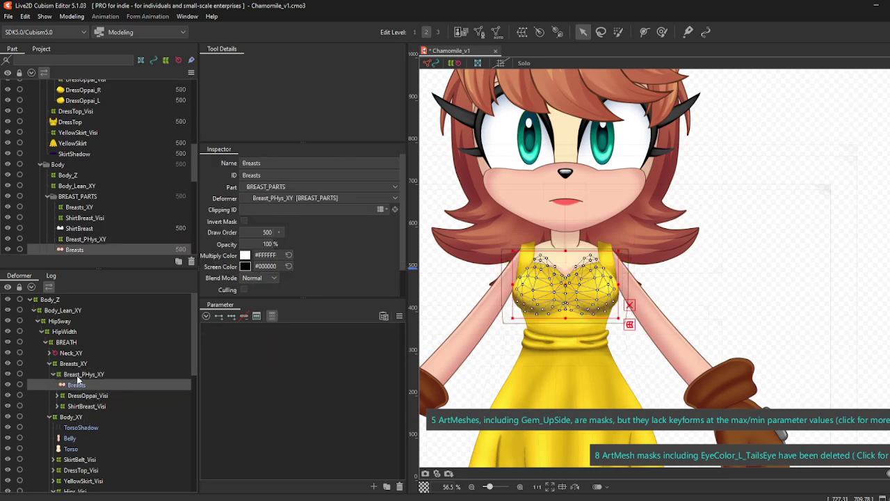
pyautogui.click(83, 374)
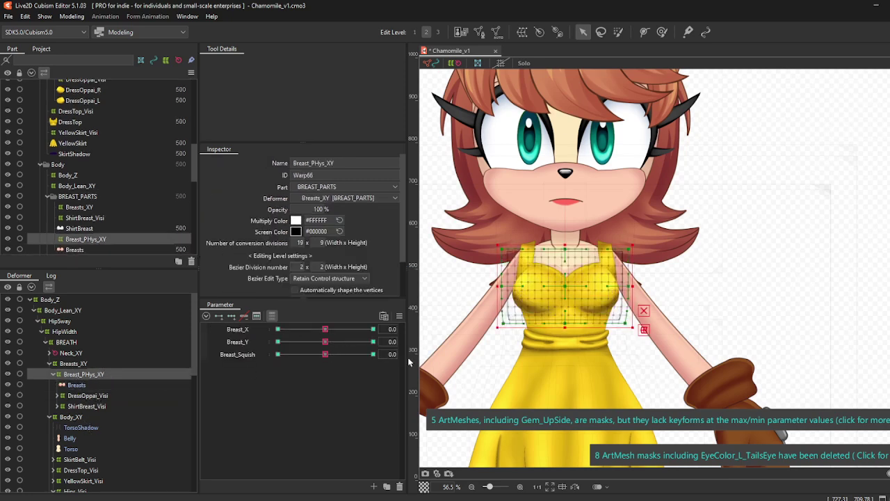
# Step: Open the physics settings, zoom the preview on the torso, and set Shirt_Off, Shorts_OFF and the yellow dress parameter to maximum
pyautogui.click(71, 16)
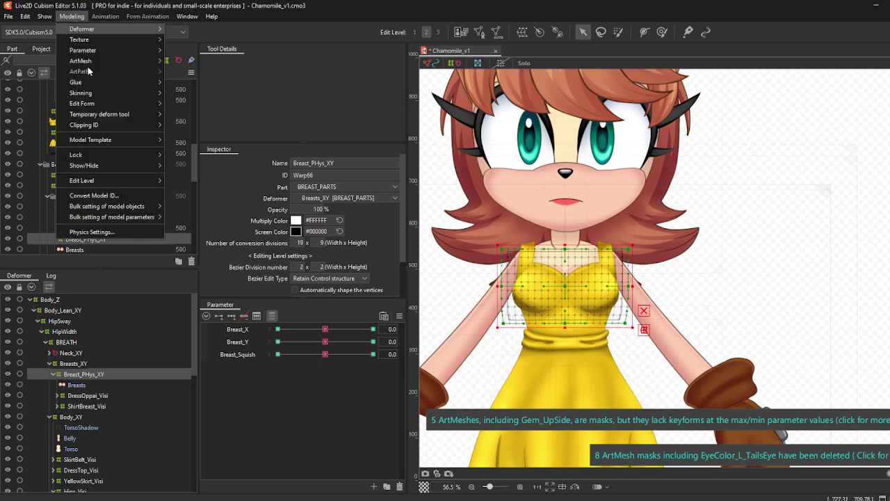
pyautogui.click(92, 233)
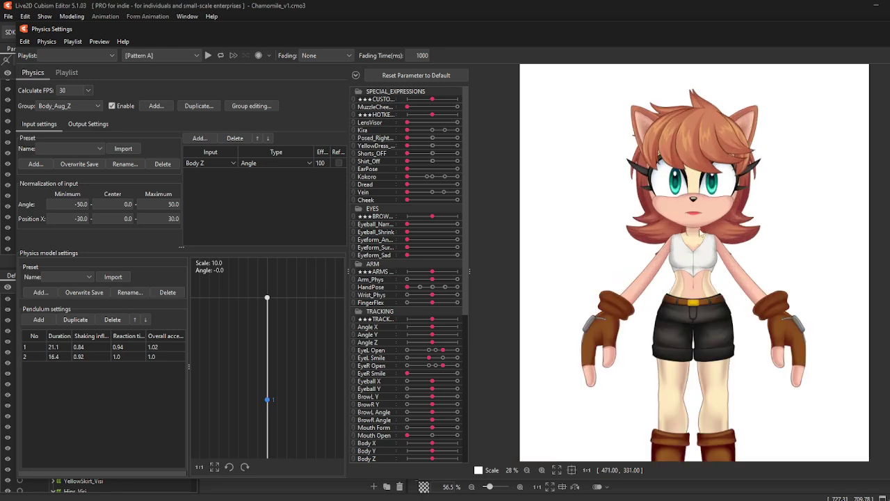
pyautogui.scroll(5, 604, 288)
pyautogui.moveTo(604, 288); pyautogui.dragTo(530, 281)
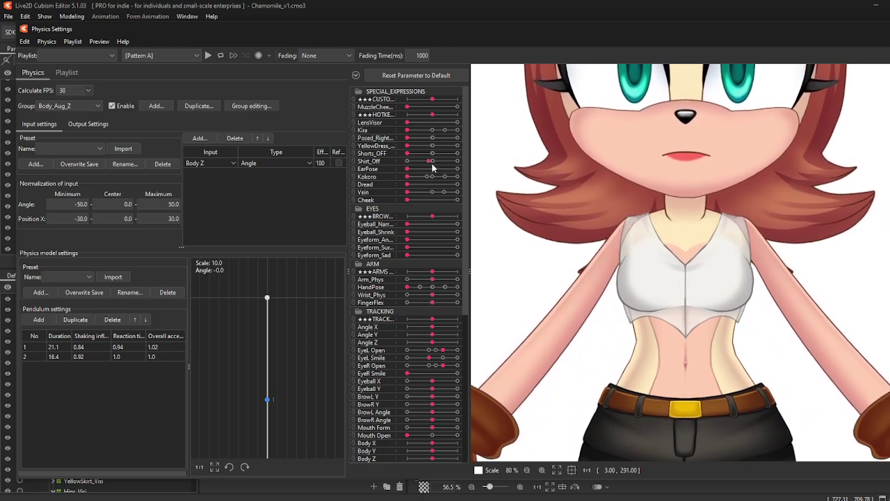
pyautogui.moveTo(407, 161); pyautogui.dragTo(457, 145)
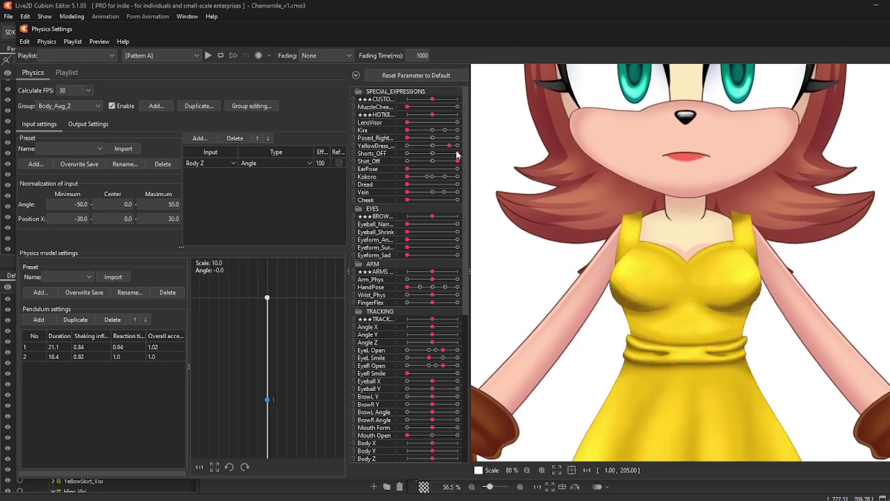
# Step: Swing the previewed model around to examine how the dress top follows the chest and torso physics
pyautogui.moveTo(745, 381); pyautogui.dragTo(720, 301)
pyautogui.scroll(5, 703, 300)
pyautogui.scroll(-3, 660, 269)
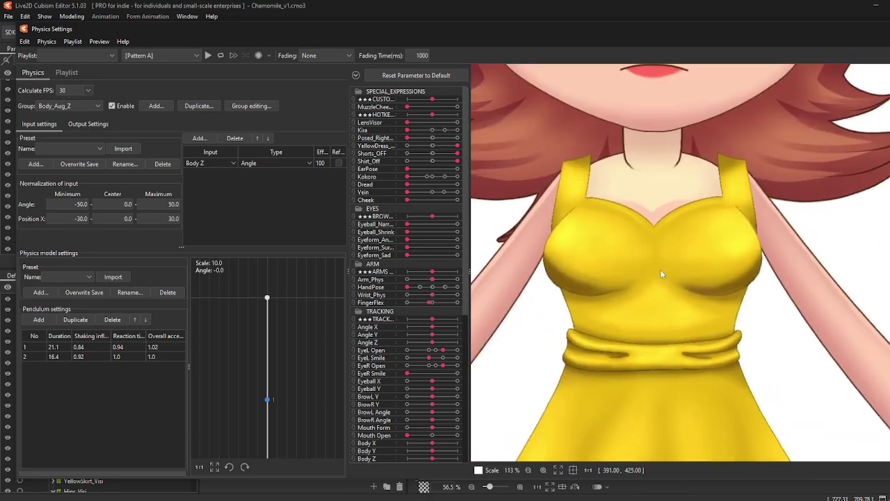
pyautogui.moveTo(620, 394); pyautogui.dragTo(731, 320)
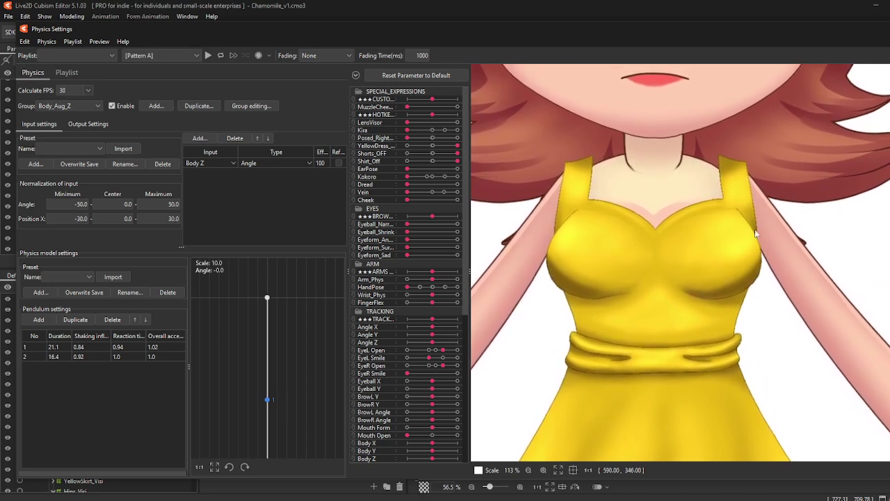
pyautogui.moveTo(631, 253); pyautogui.dragTo(475, 210)
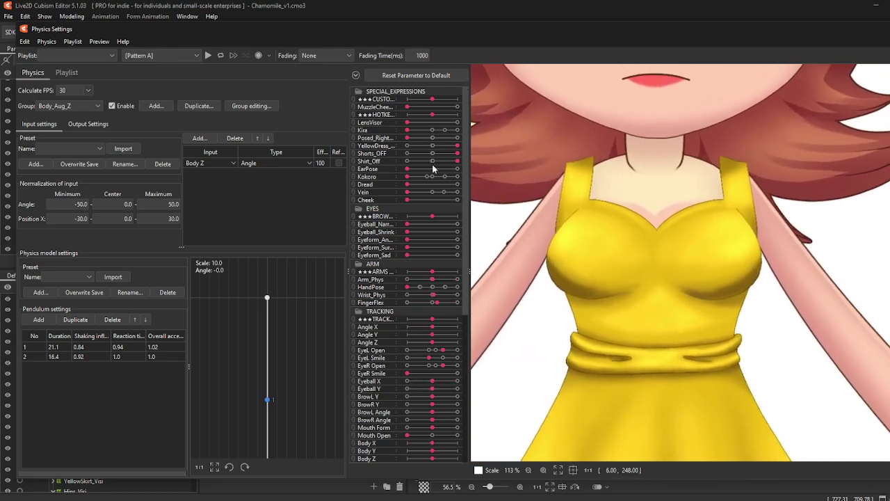
# Step: Compare the outfits in the physics preview by switching the dress, shirt and shorts parameters, including the dress over the shirt, and restore the default outfit
pyautogui.click(408, 146)
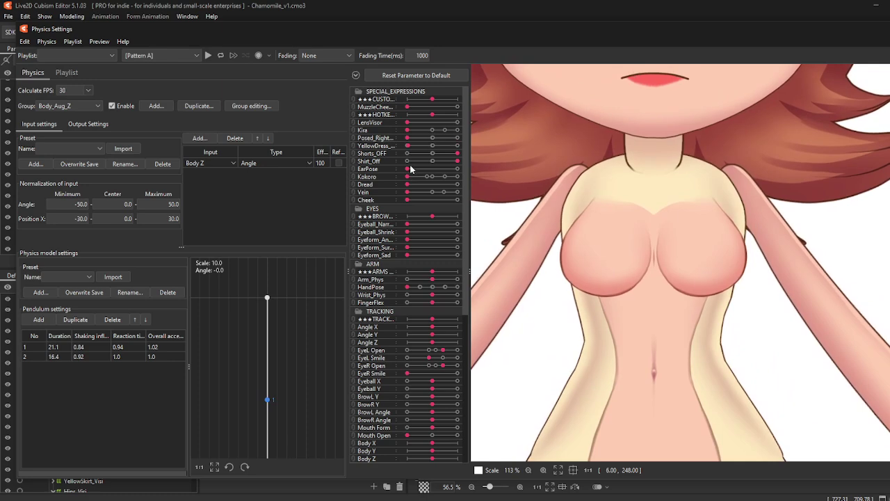
pyautogui.click(408, 161)
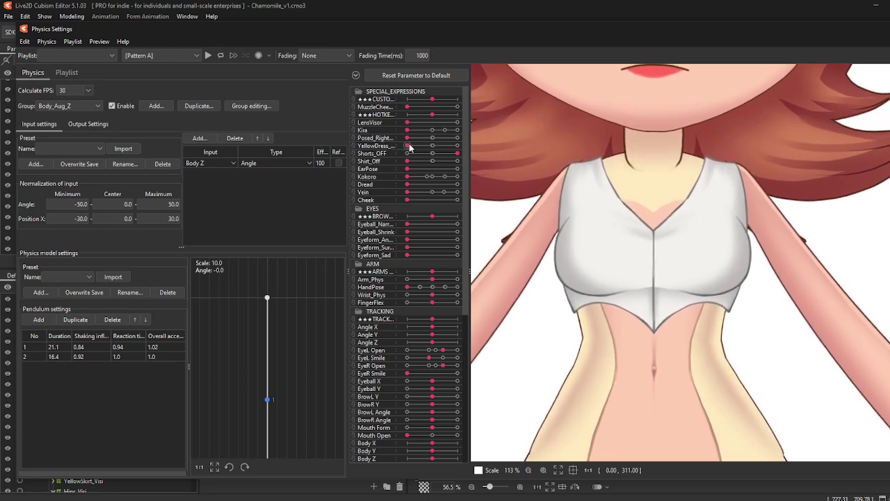
pyautogui.moveTo(408, 146); pyautogui.dragTo(459, 148)
pyautogui.scroll(-5, 584, 229)
pyautogui.scroll(2, 562, 283)
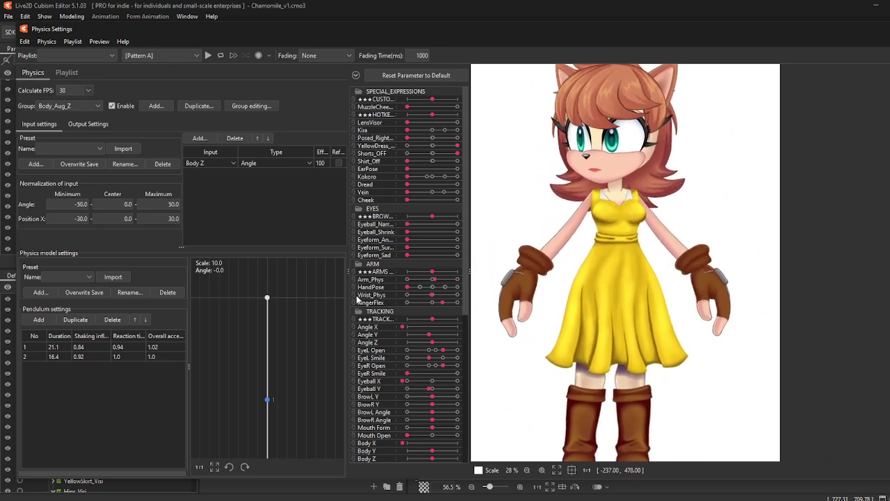
pyautogui.click(408, 147)
pyautogui.click(408, 153)
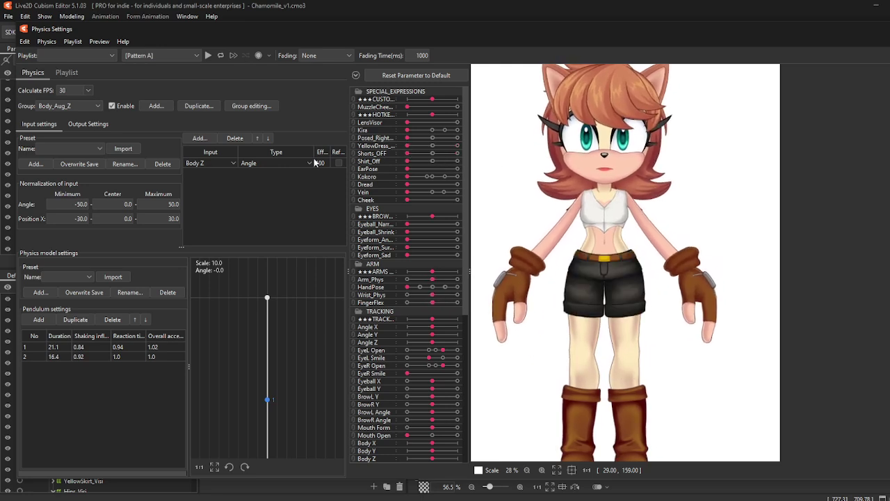
# Step: Swing the model in its default outfit and with the yellow dress on in the physics preview, and close the physics settings
pyautogui.moveTo(849, 333); pyautogui.dragTo(692, 170)
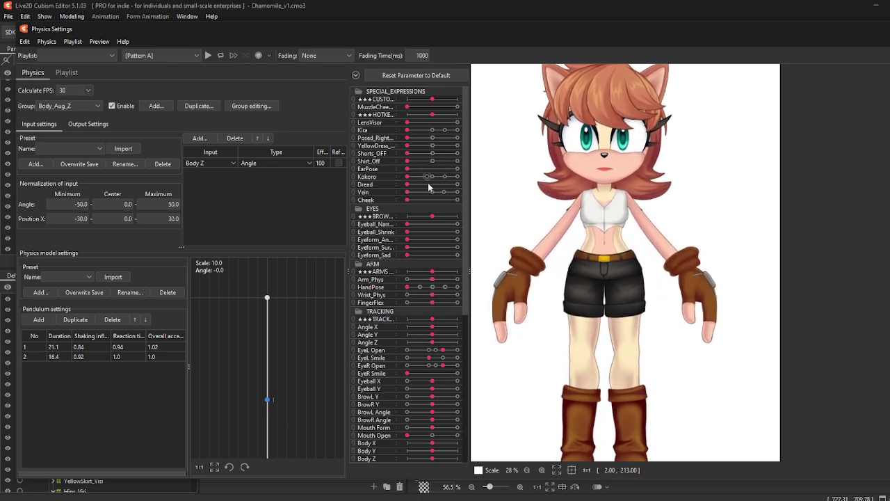
pyautogui.moveTo(701, 242); pyautogui.dragTo(889, 201)
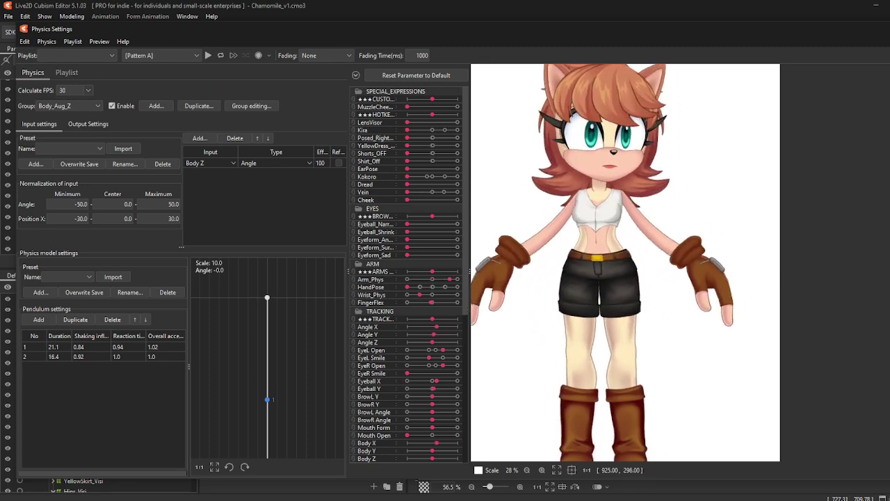
pyautogui.click(457, 145)
pyautogui.click(589, 288)
pyautogui.moveTo(589, 289); pyautogui.dragTo(744, 404)
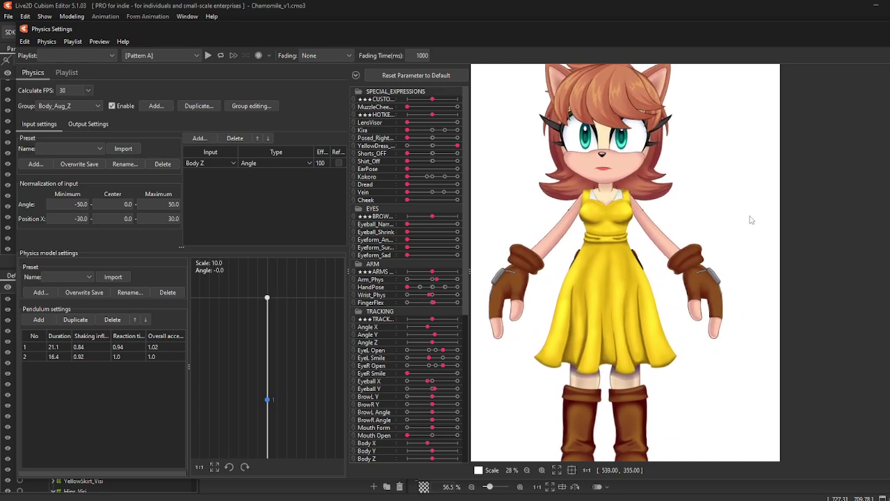
pyautogui.press('Escape')
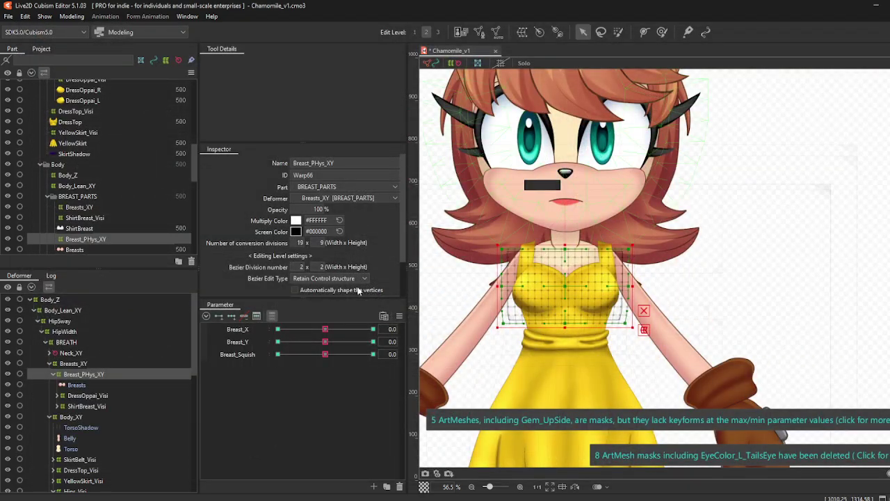
# Step: Create a warp deformer named YellowSkirt_Phys_XY as the parent of YellowSkirt_Visi in the YellowDress part
pyautogui.click(87, 134)
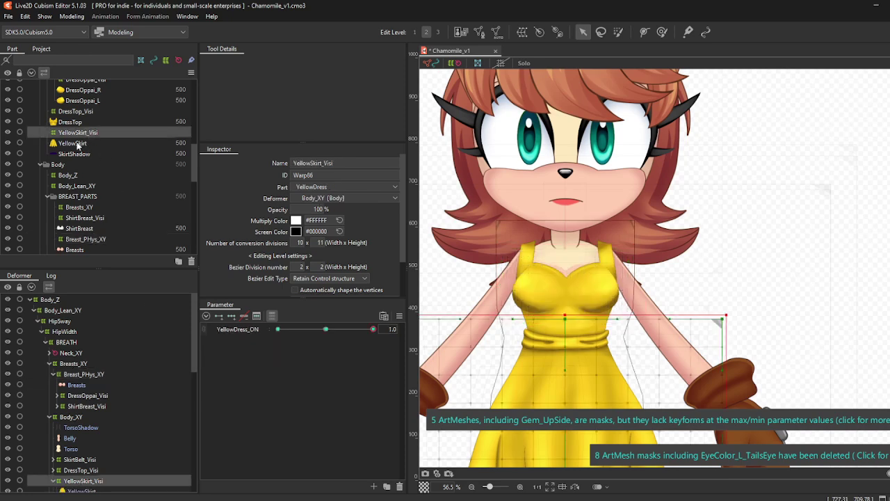
pyautogui.scroll(-5, 638, 208)
pyautogui.click(727, 356)
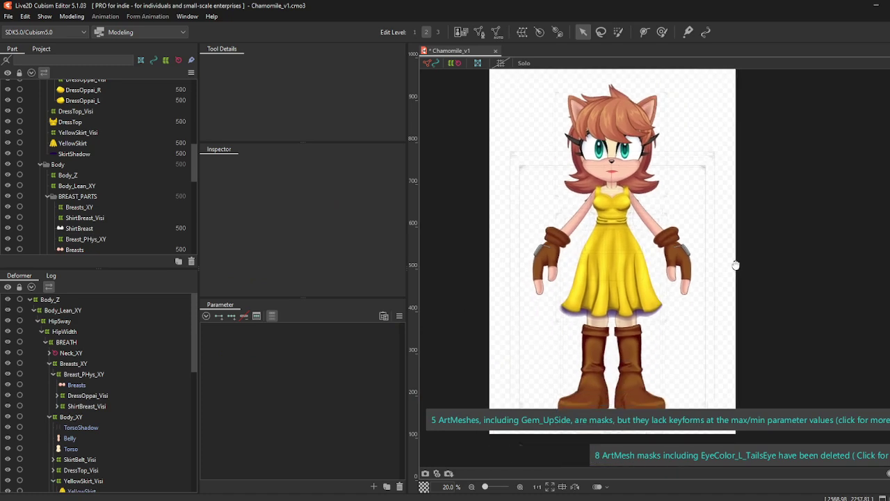
pyautogui.scroll(3, 736, 265)
pyautogui.click(90, 133)
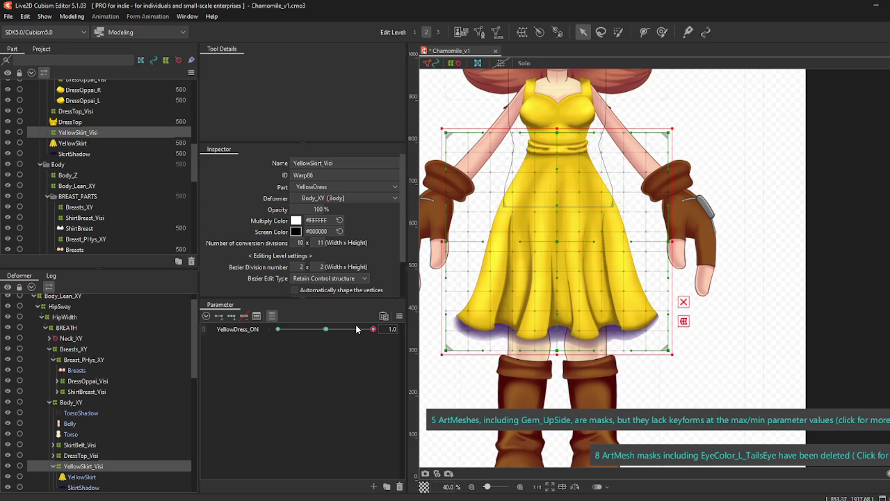
pyautogui.click(332, 339)
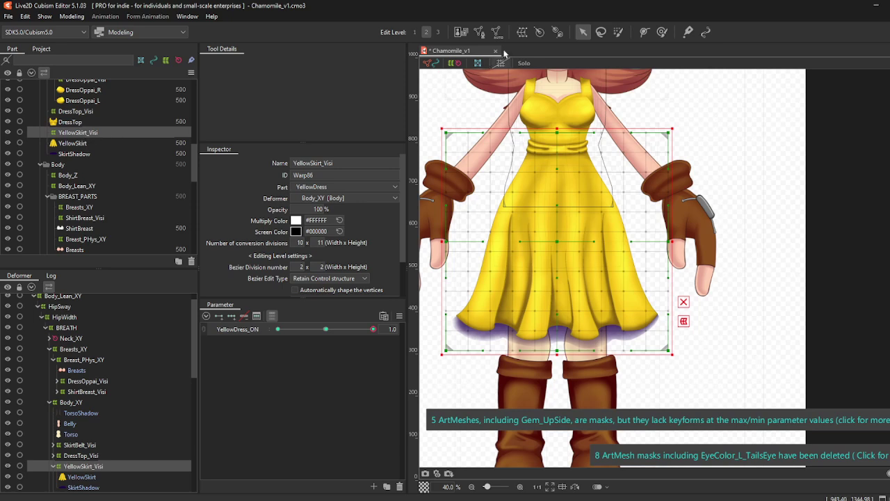
pyautogui.click(522, 32)
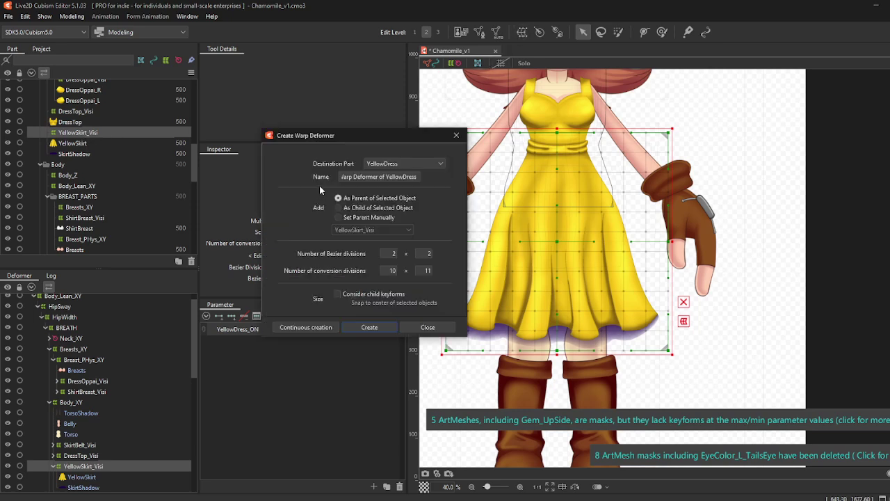
pyautogui.tripleClick(386, 177)
pyautogui.write('YellowSkirt_Phys_X')
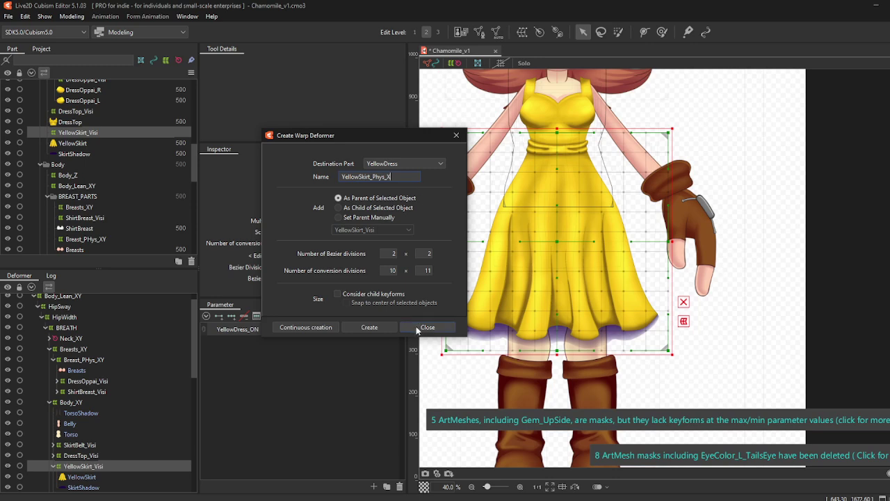
pyautogui.write('Y')
pyautogui.click(369, 327)
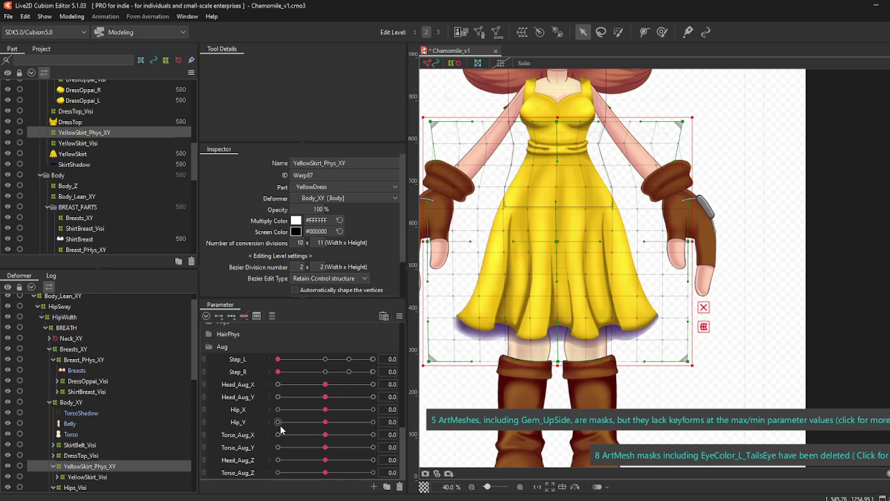
# Step: Start a new parameter in the Phys group with Skirt_PhysX as both its name and ID
pyautogui.scroll(10, 289, 450)
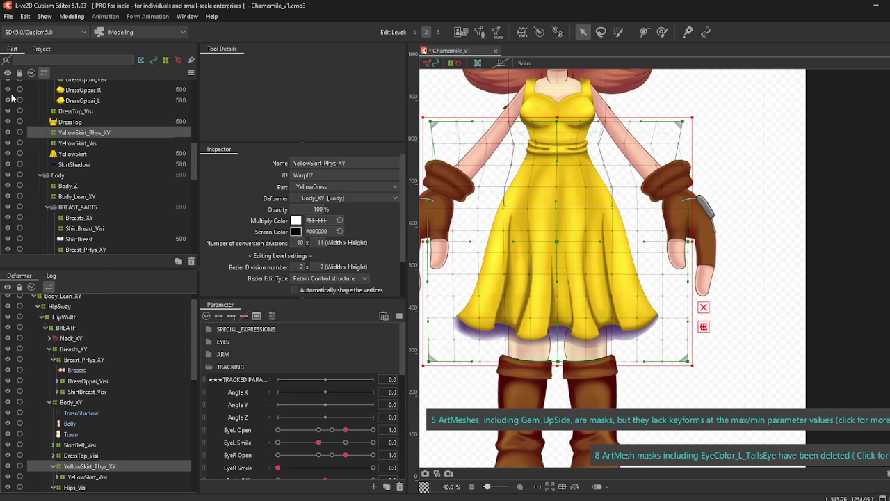
pyautogui.click(76, 132)
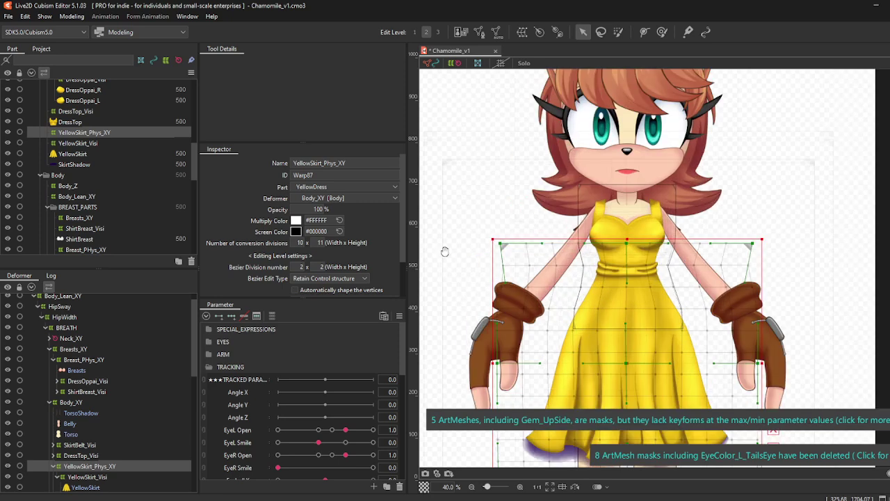
pyautogui.scroll(-5, 445, 254)
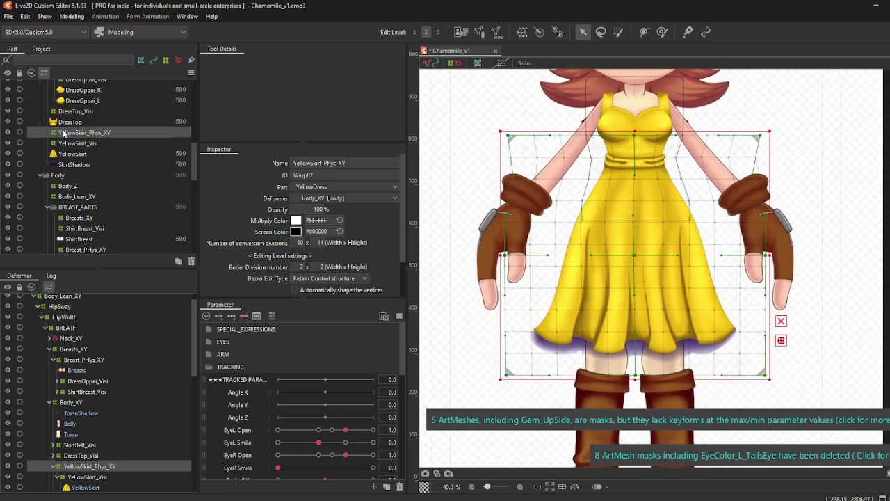
pyautogui.click(209, 368)
pyautogui.click(209, 379)
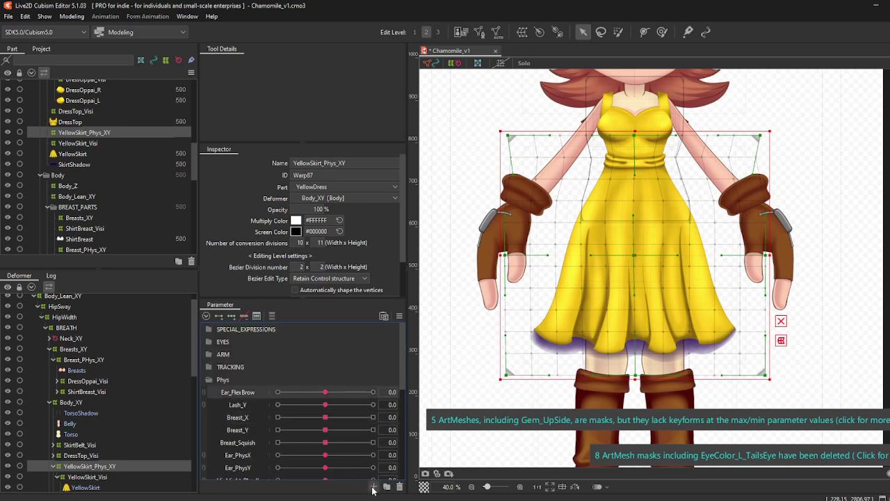
pyautogui.click(374, 486)
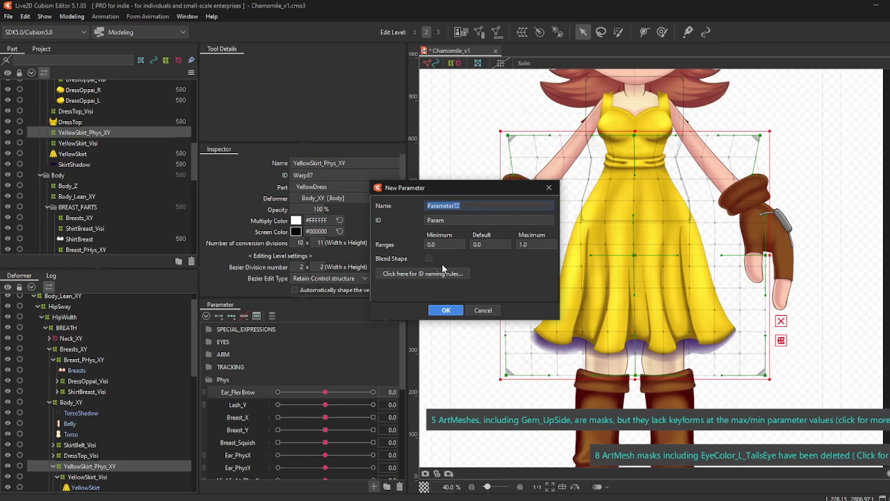
pyautogui.write('sX')
pyautogui.hotkey('ctrl', 'a')
pyautogui.hotkey('ctrl', 'c')
pyautogui.click(504, 221)
pyautogui.hotkey('ctrl', 'v')
# Step: Set the new skirt parameter's minimum to -1, keeping default 0.0 and maximum 1.0, and create it
pyautogui.click(460, 245)
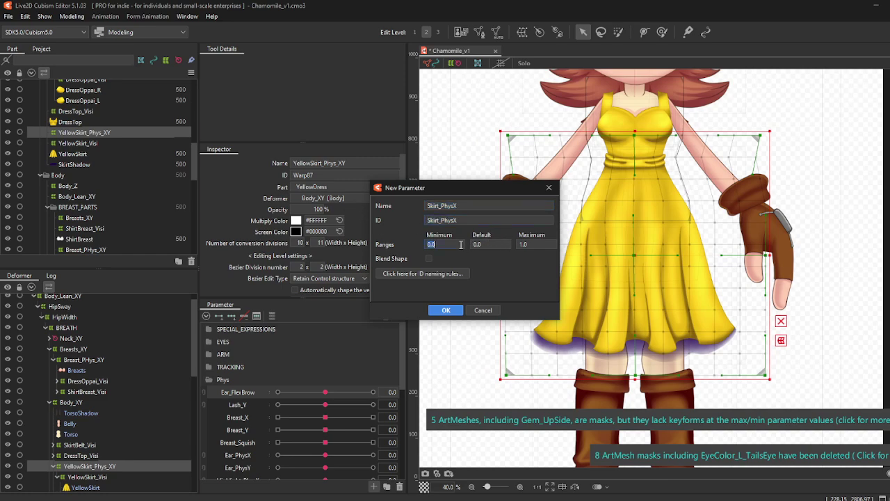
pyautogui.write('-1')
pyautogui.press('Tab')
pyautogui.press('Tab')
pyautogui.click(458, 313)
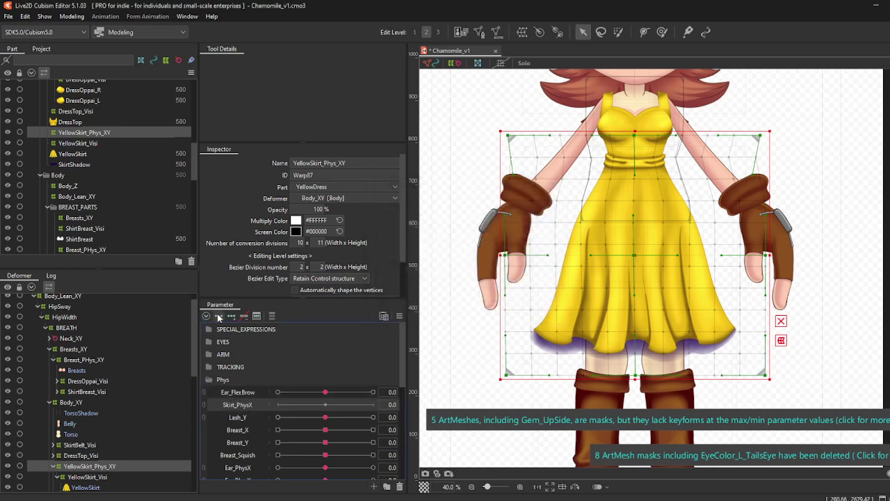
# Step: Add three keys on Skirt_PhysX for the YellowSkirt_Phys_XY deformer and set the parameter to 1.0
pyautogui.click(327, 409)
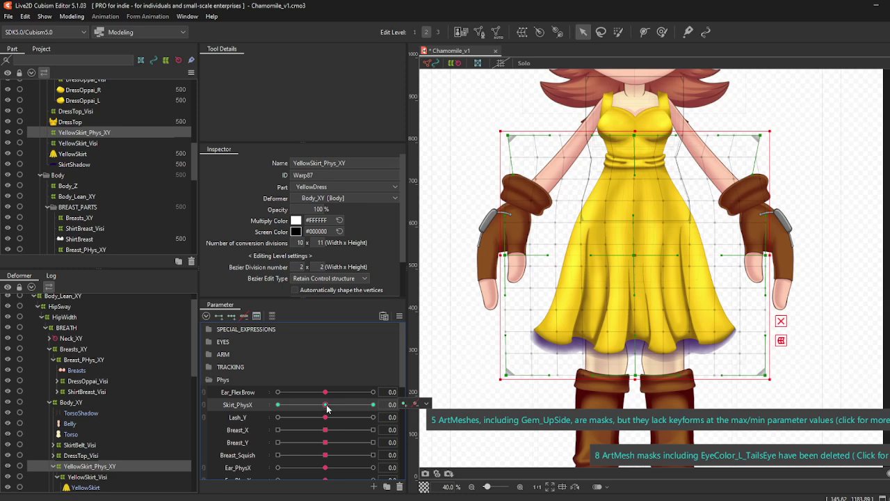
pyautogui.moveTo(327, 408); pyautogui.dragTo(379, 407)
pyautogui.scroll(-2, 709, 287)
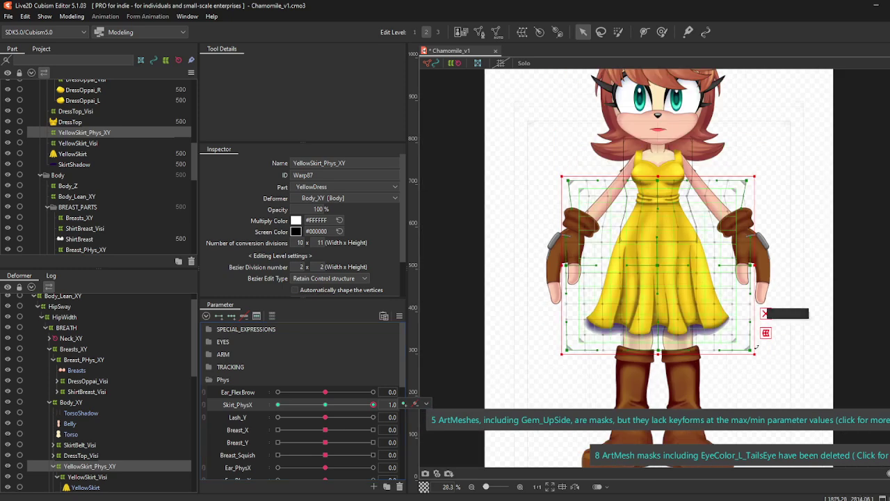
# Step: Reshape YellowSkirt_Phys_XY at Skirt_PhysX 1.0 so the hem swings to the right, raising its right corner and lowering the left one
pyautogui.moveTo(752, 356); pyautogui.dragTo(786, 333)
pyautogui.moveTo(761, 272); pyautogui.dragTo(768, 270)
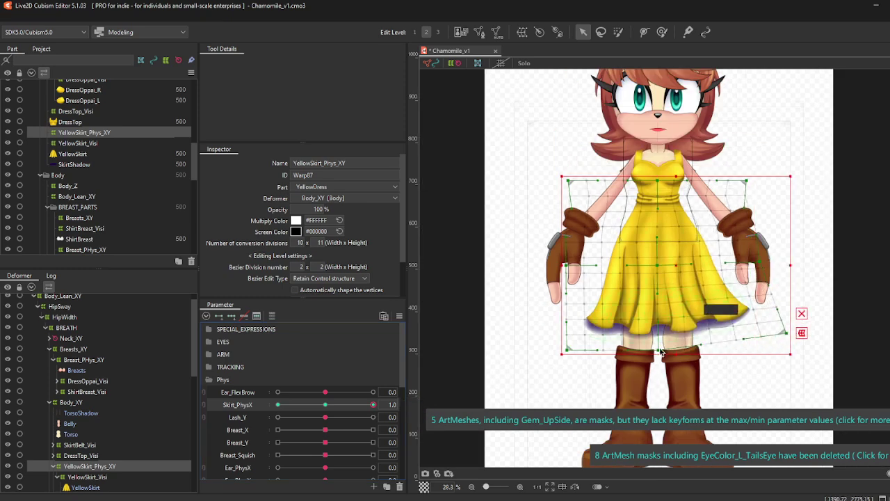
pyautogui.moveTo(568, 349); pyautogui.dragTo(581, 364)
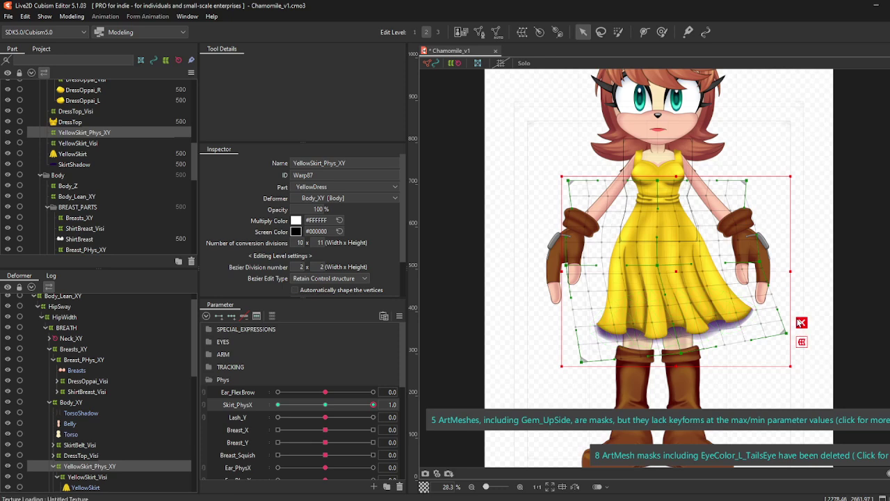
pyautogui.click(800, 318)
pyautogui.moveTo(787, 332); pyautogui.dragTo(793, 328)
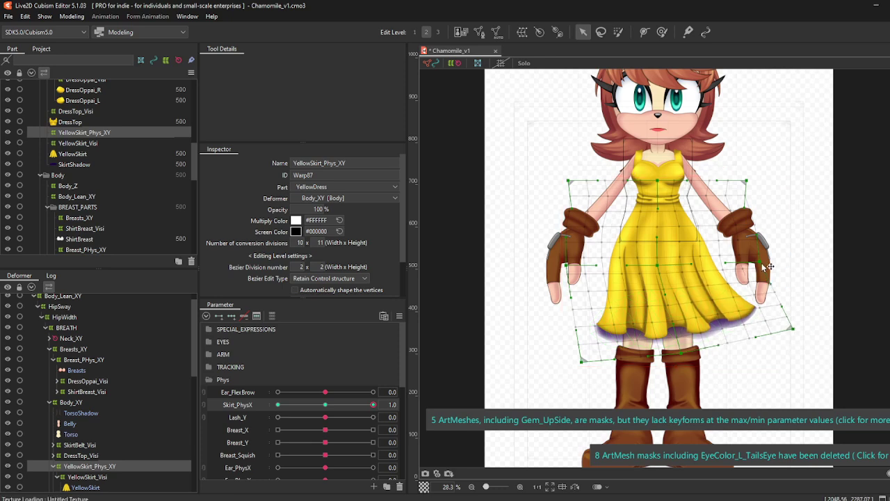
pyautogui.moveTo(763, 267); pyautogui.dragTo(774, 259)
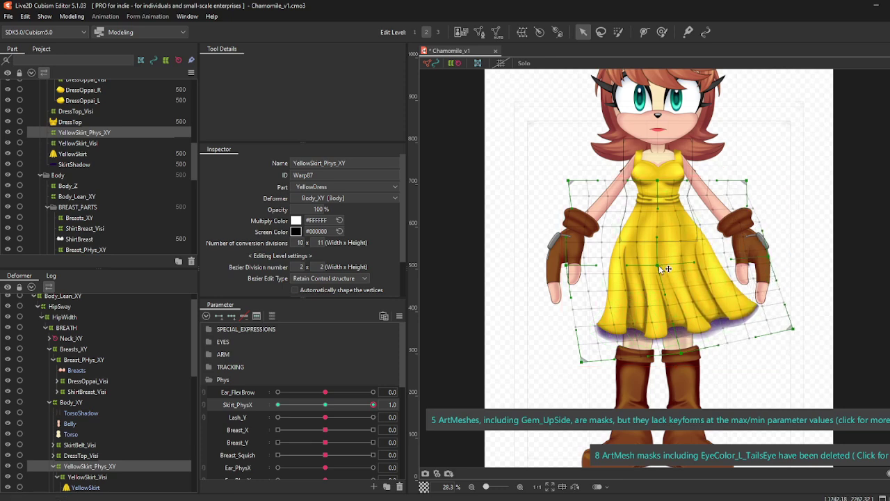
pyautogui.moveTo(659, 265); pyautogui.dragTo(668, 263)
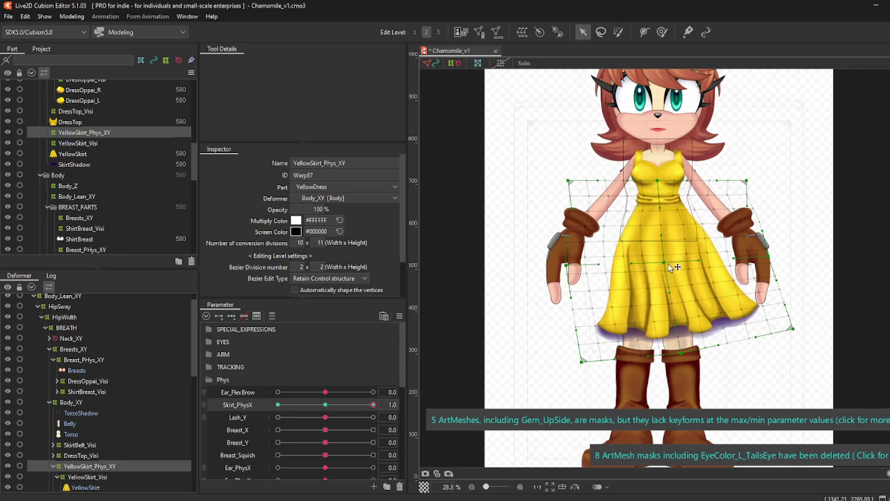
pyautogui.moveTo(326, 405); pyautogui.dragTo(373, 405)
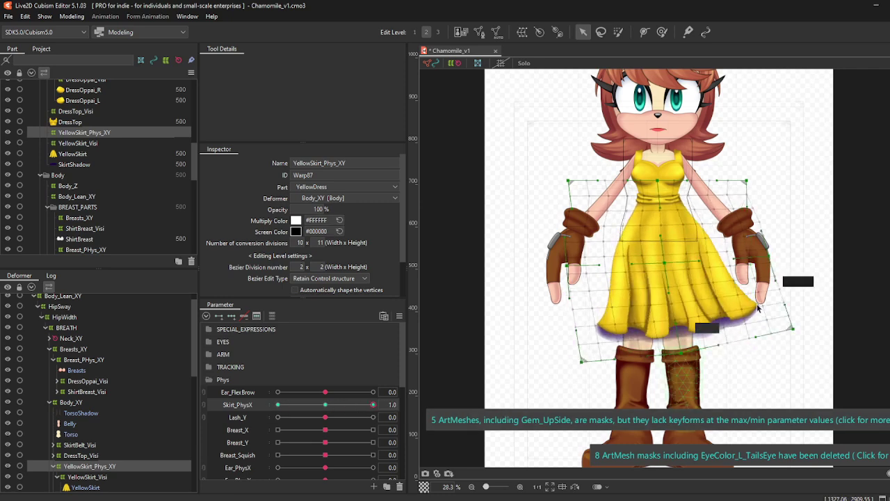
pyautogui.moveTo(798, 326); pyautogui.dragTo(798, 319)
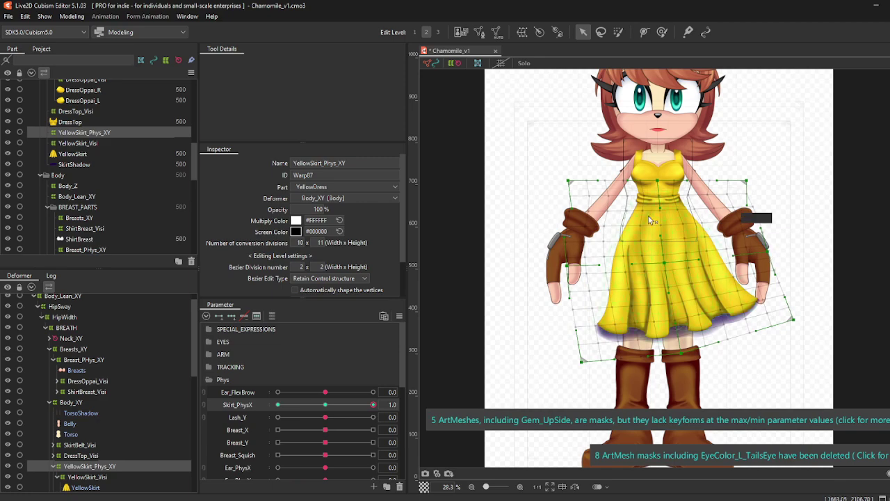
# Step: Set the YellowSkirt_Phys_XY deformer's conversion divisions to 20 x 20
pyautogui.scroll(3, 649, 216)
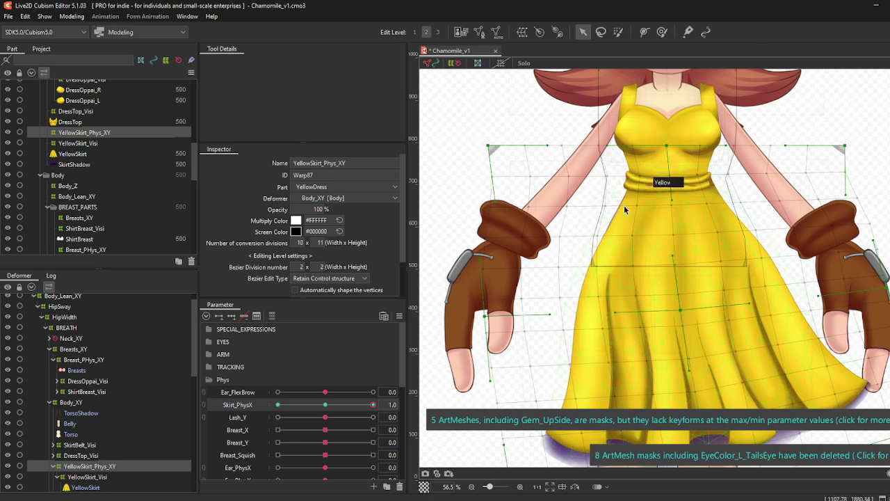
pyautogui.scroll(1, 624, 205)
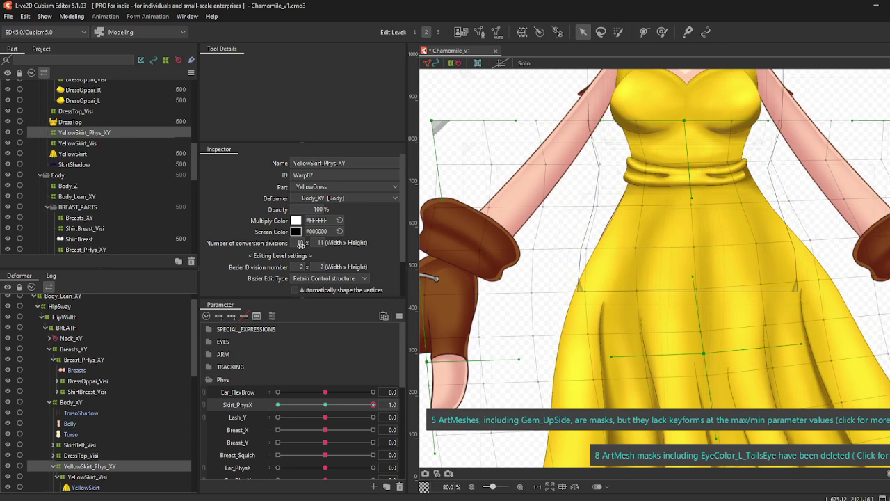
pyautogui.moveTo(307, 242); pyautogui.dragTo(310, 242)
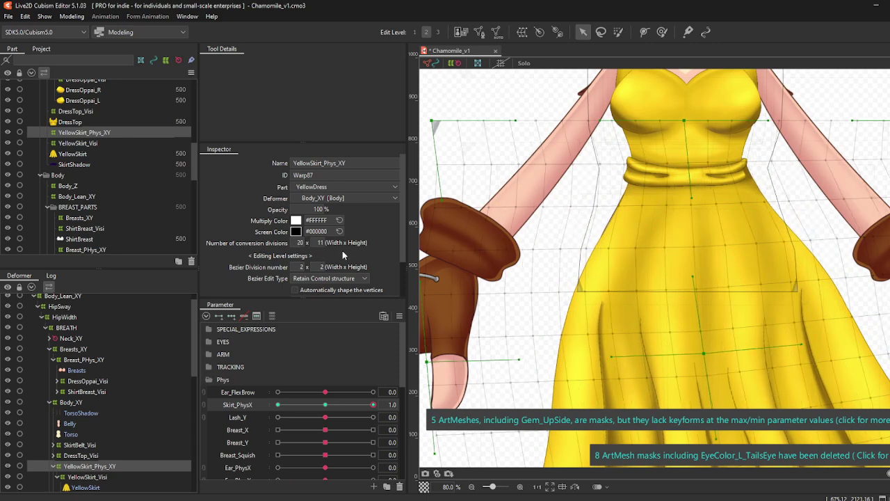
pyautogui.doubleClick(327, 242)
pyautogui.write('20')
pyautogui.press('Return')
# Step: Check the swung skirt's shape and pull the deformer's lower right corner slightly further out and up
pyautogui.scroll(-3, 744, 303)
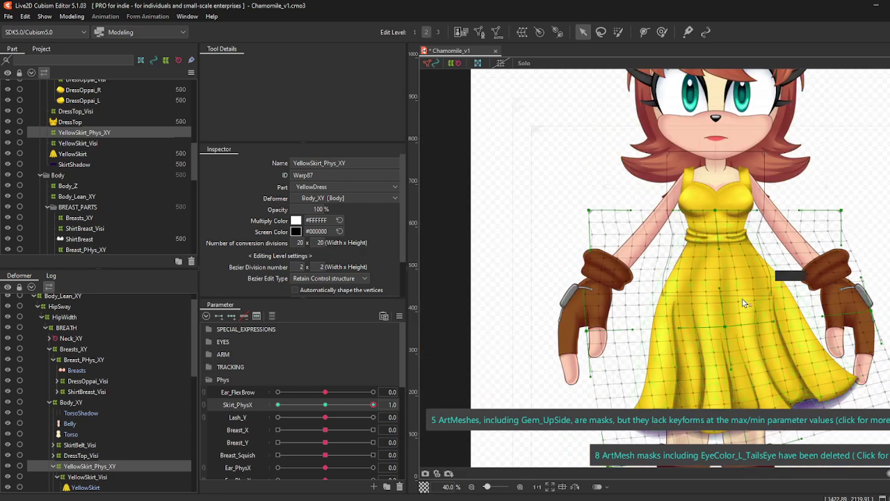
pyautogui.scroll(-2, 732, 281)
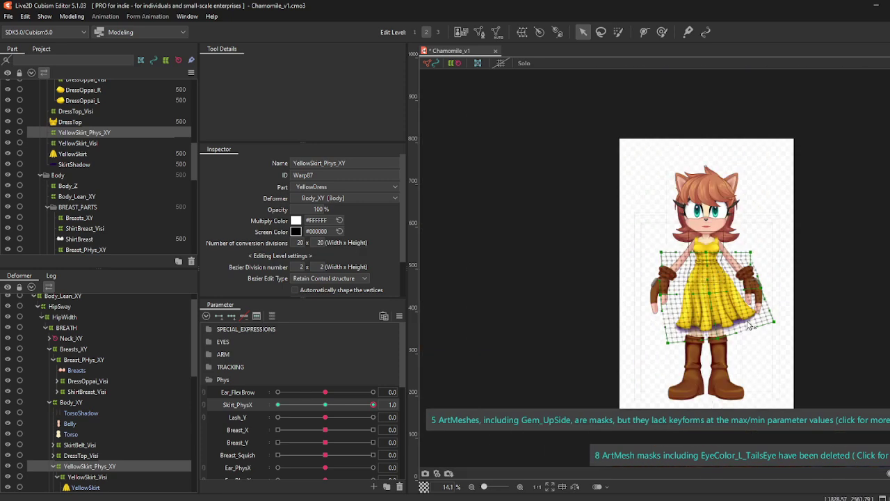
pyautogui.scroll(2, 749, 333)
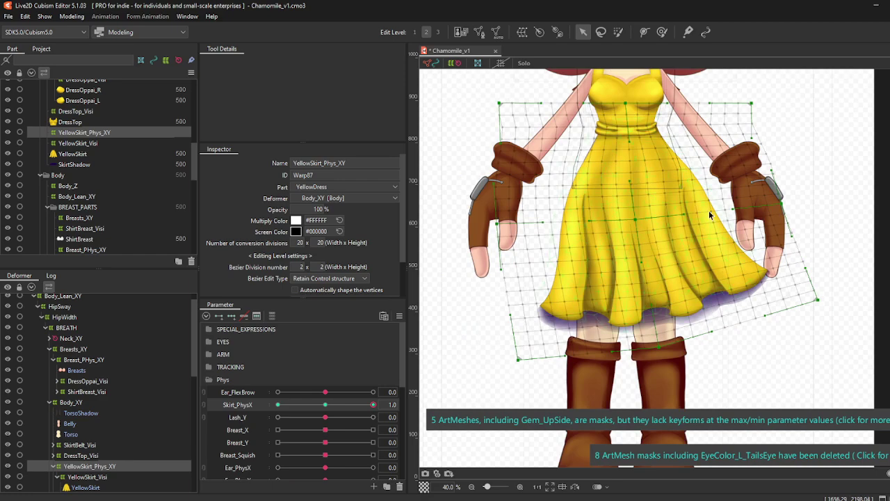
pyautogui.scroll(-1, 656, 204)
pyautogui.scroll(2, 808, 221)
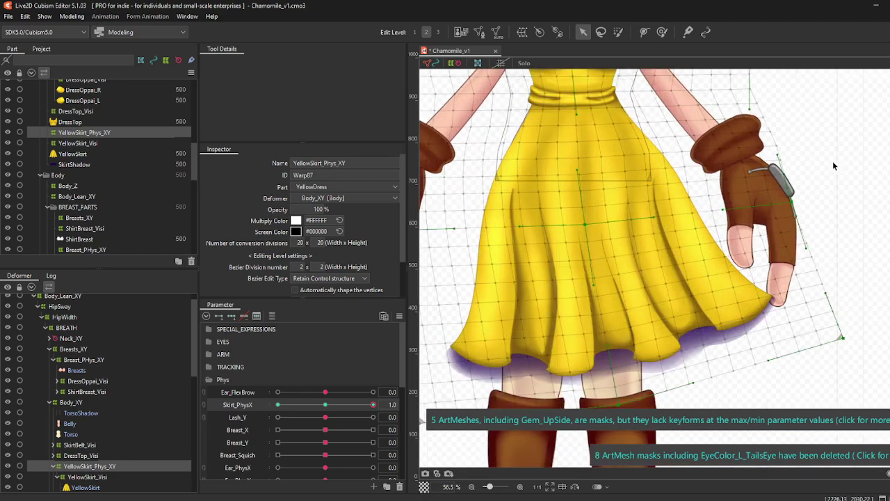
pyautogui.scroll(-2, 833, 160)
pyautogui.scroll(6, 658, 140)
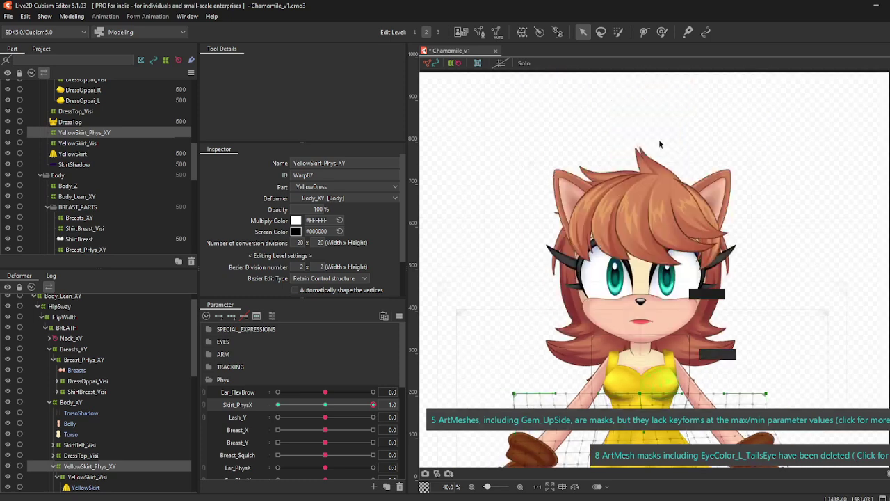
pyautogui.moveTo(739, 349); pyautogui.dragTo(717, 198)
pyautogui.moveTo(834, 295); pyautogui.dragTo(828, 274)
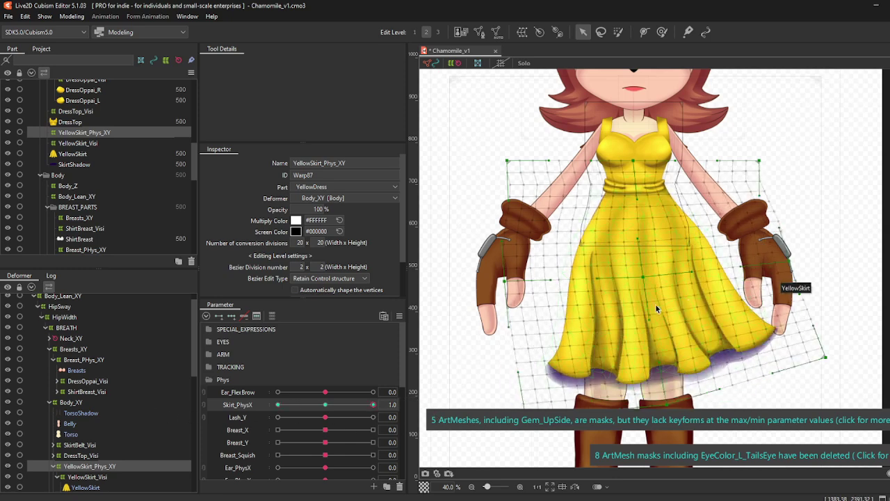
pyautogui.moveTo(829, 354); pyautogui.dragTo(832, 349)
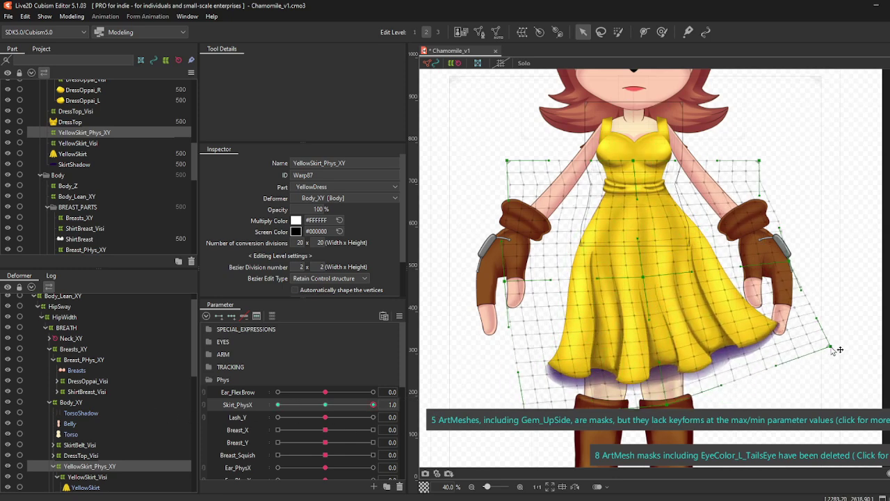
# Step: Reshape the right edge, lower hem and lower left corner of YellowSkirt_Phys_XY at Skirt_PhysX 1.0 with a 984.8 px deform brush
pyautogui.click(662, 31)
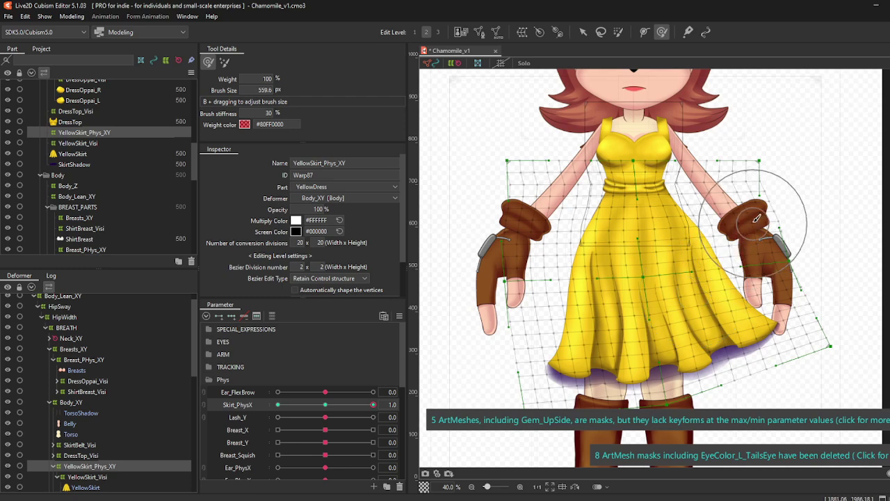
pyautogui.moveTo(884, 139)
pyautogui.mouseDown()
pyautogui.moveTo(753, 362)
pyautogui.moveTo(813, 344)
pyautogui.mouseUp()
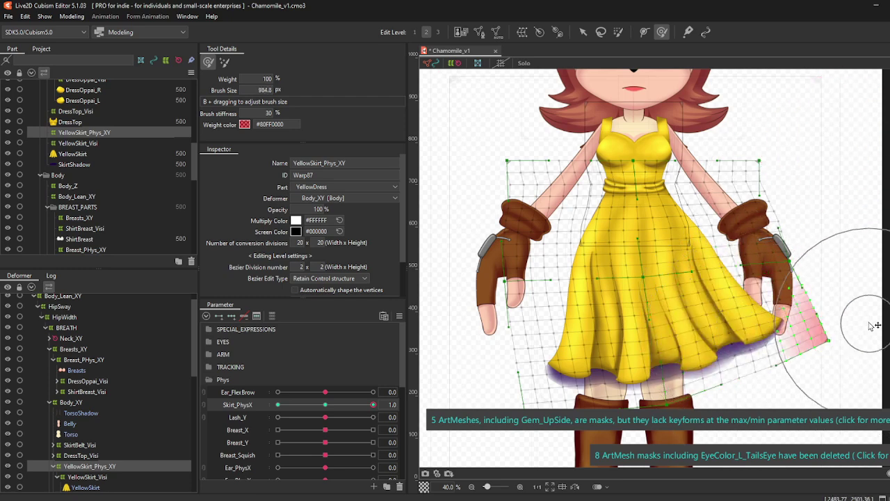
pyautogui.moveTo(848, 278)
pyautogui.mouseDown()
pyautogui.moveTo(844, 259)
pyautogui.moveTo(793, 261)
pyautogui.mouseUp()
pyautogui.moveTo(696, 296); pyautogui.dragTo(718, 285)
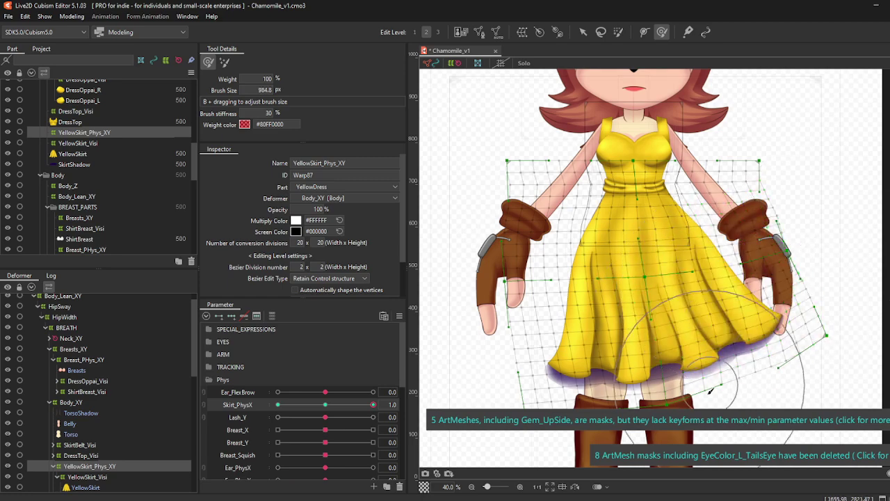
pyautogui.moveTo(705, 406)
pyautogui.mouseDown()
pyautogui.moveTo(725, 357)
pyautogui.moveTo(738, 391)
pyautogui.moveTo(659, 401)
pyautogui.mouseUp()
pyautogui.scroll(-1, 734, 407)
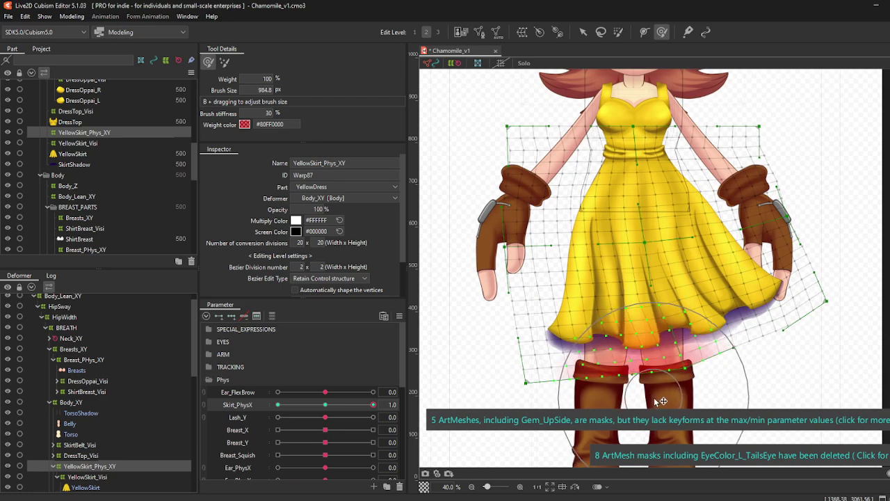
pyautogui.moveTo(555, 401); pyautogui.dragTo(535, 369)
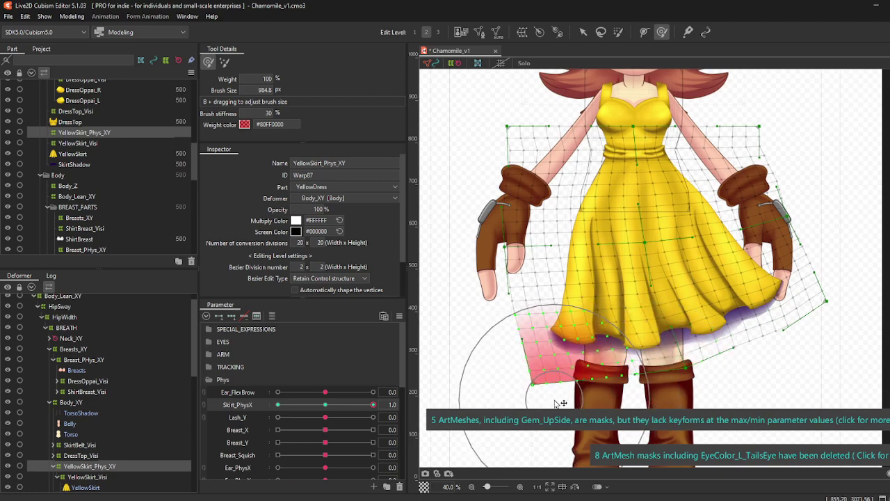
pyautogui.moveTo(489, 338); pyautogui.dragTo(494, 346)
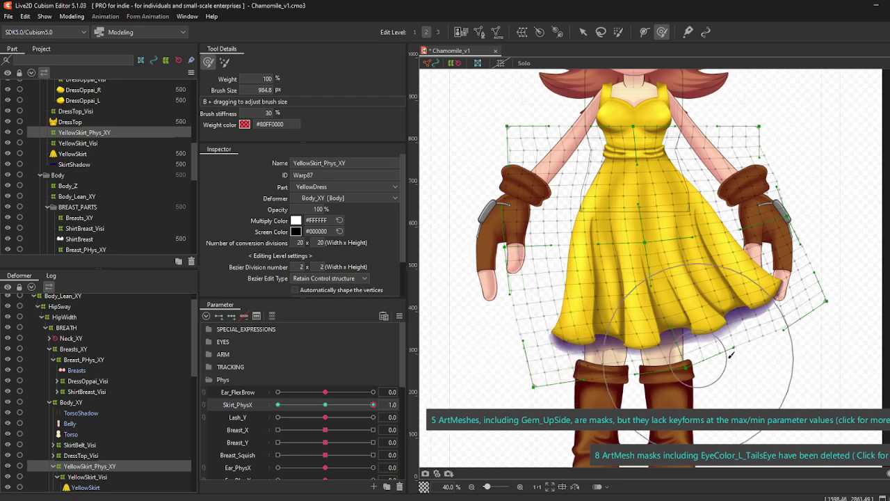
# Step: Refine the swung skirt's raised right tip and side edges with the deform brush at 354.5 px
pyautogui.moveTo(809, 248)
pyautogui.mouseDown()
pyautogui.moveTo(809, 195)
pyautogui.moveTo(794, 199)
pyautogui.mouseUp()
pyautogui.moveTo(666, 258)
pyautogui.mouseDown()
pyautogui.moveTo(596, 288)
pyautogui.moveTo(617, 283)
pyautogui.mouseUp()
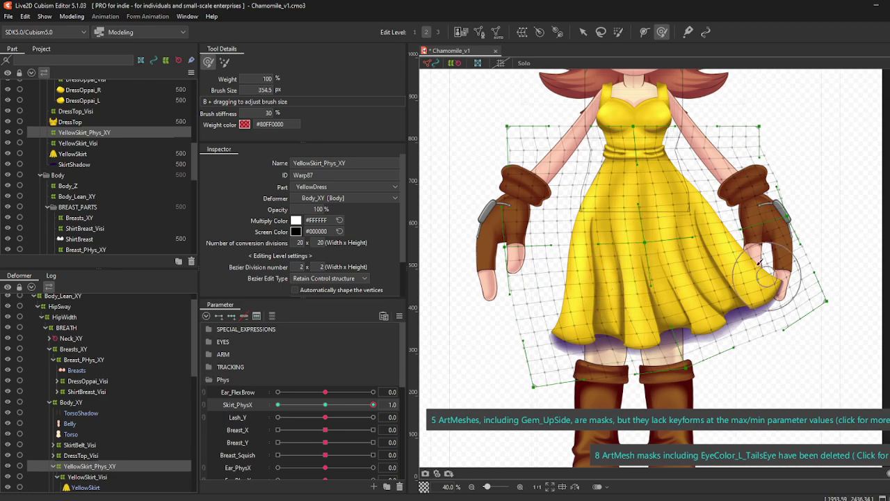
pyautogui.moveTo(732, 253)
pyautogui.mouseDown()
pyautogui.moveTo(767, 254)
pyautogui.moveTo(791, 283)
pyautogui.moveTo(759, 265)
pyautogui.mouseUp()
pyautogui.moveTo(726, 221); pyautogui.dragTo(735, 208)
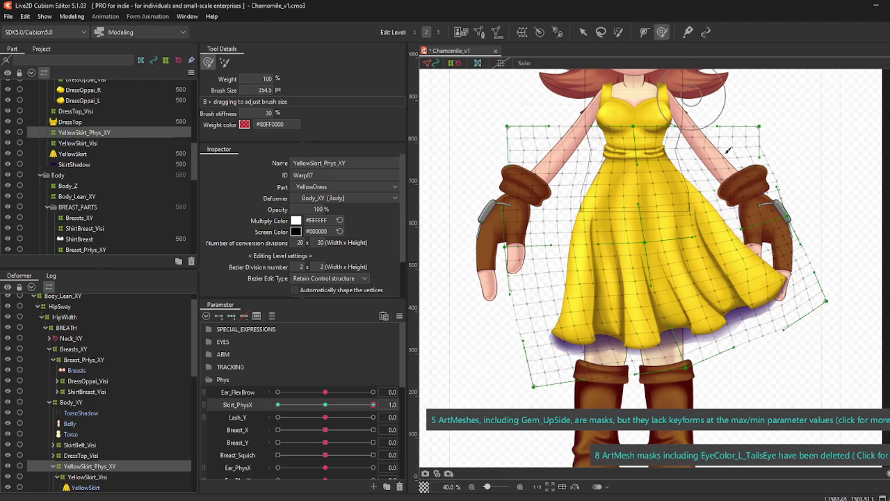
pyautogui.moveTo(561, 287); pyautogui.dragTo(566, 278)
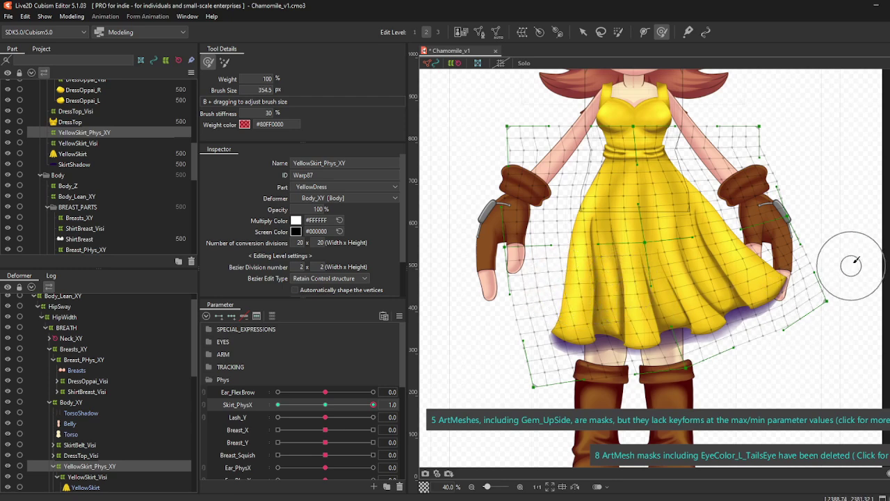
# Step: Examine the skirt's edge below the waist up close while scrubbing Skirt_PhysX between 1.0 and 0.0
pyautogui.press('b')
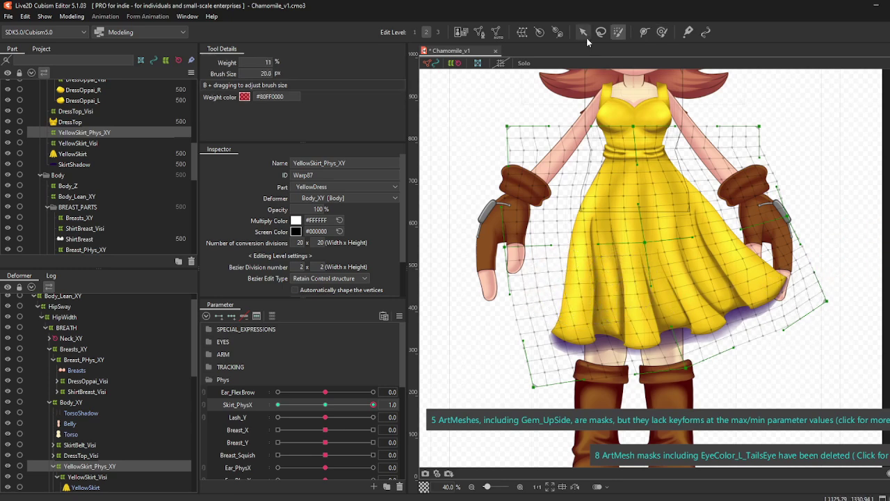
pyautogui.moveTo(331, 412); pyautogui.dragTo(373, 405)
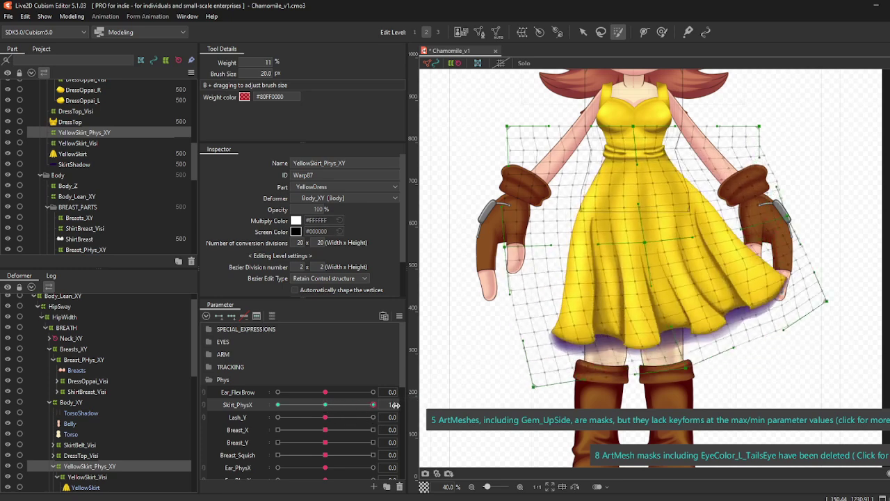
pyautogui.scroll(2, 595, 164)
pyautogui.scroll(4, 628, 177)
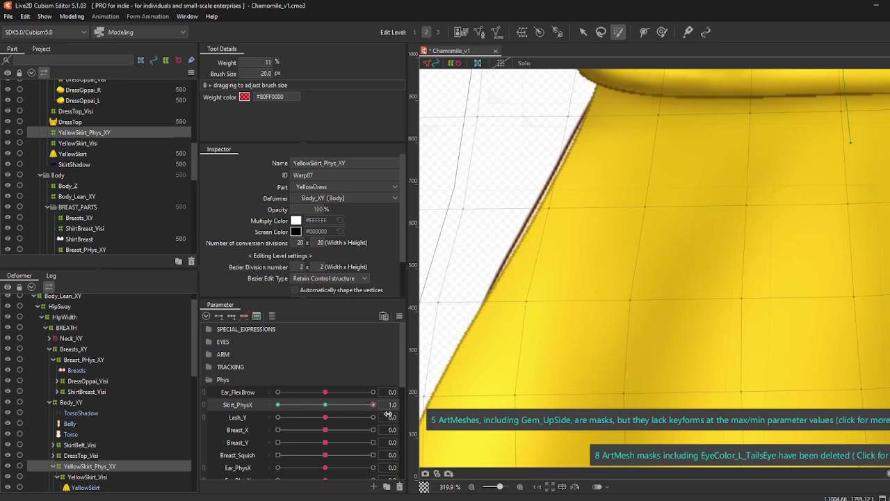
pyautogui.moveTo(372, 405); pyautogui.dragTo(307, 411)
pyautogui.scroll(-4, 517, 294)
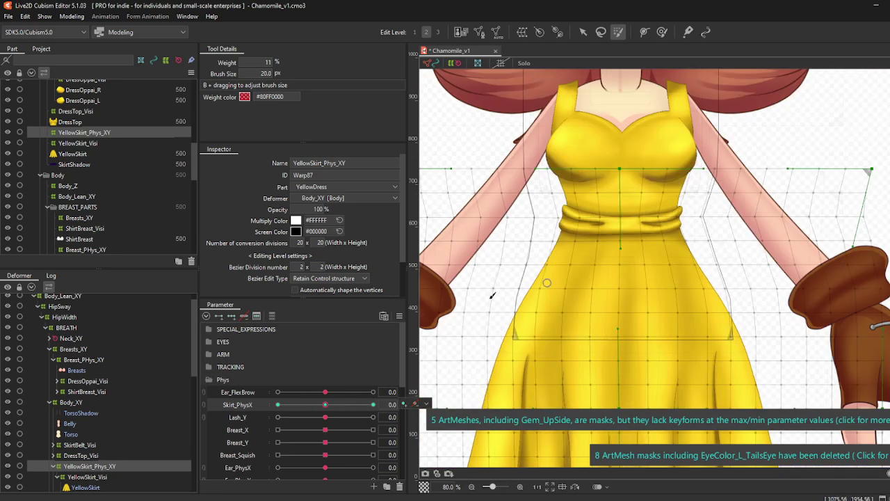
# Step: Lasso the deformer's waist and upper hip points at Skirt_PhysX 0.0 and carry their neutral form over to the 1.0 key
pyautogui.click(601, 32)
pyautogui.scroll(-2, 641, 146)
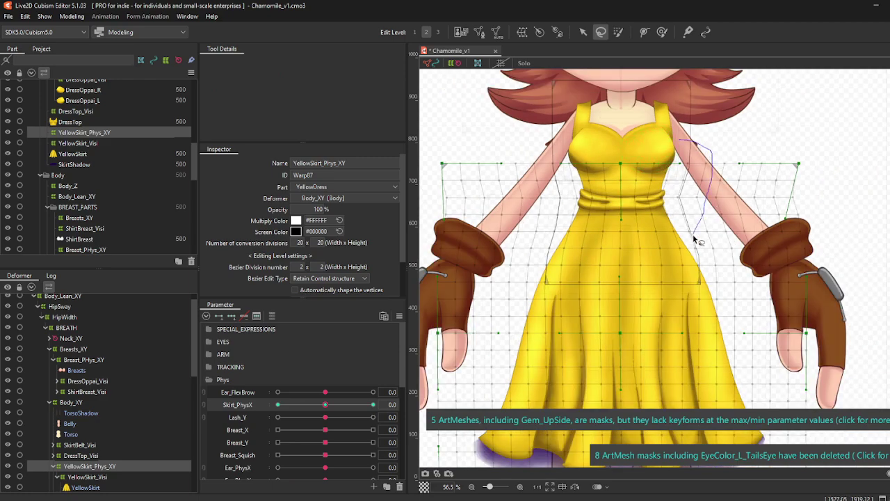
pyautogui.moveTo(647, 261)
pyautogui.mouseDown()
pyautogui.moveTo(567, 257)
pyautogui.moveTo(553, 132)
pyautogui.moveTo(577, 129)
pyautogui.mouseUp()
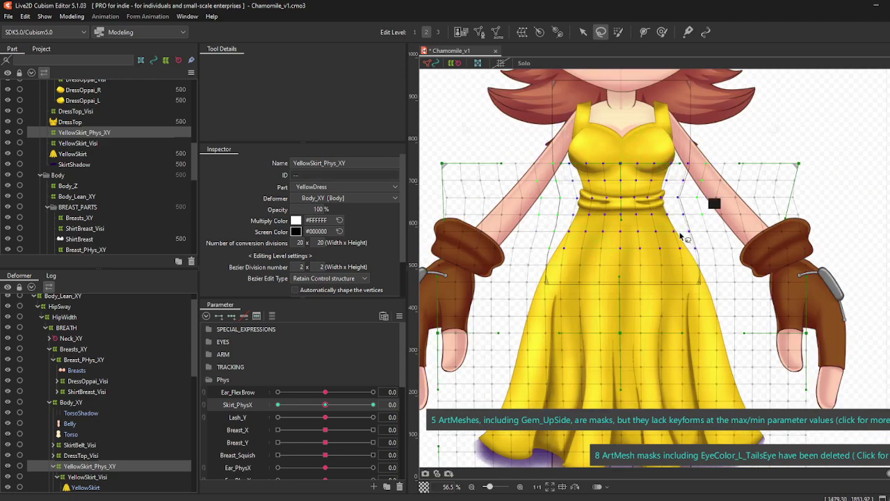
pyautogui.moveTo(703, 242); pyautogui.dragTo(624, 259)
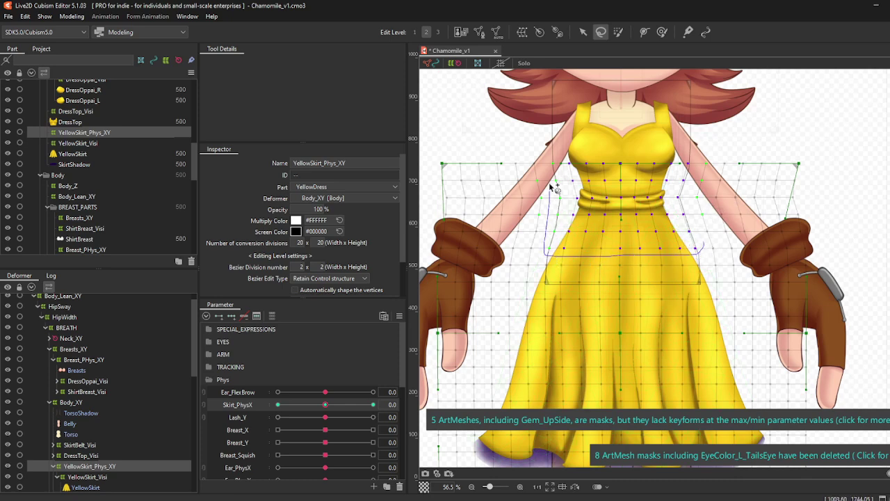
pyautogui.moveTo(551, 187)
pyautogui.mouseDown()
pyautogui.moveTo(558, 139)
pyautogui.moveTo(684, 138)
pyautogui.mouseUp()
pyautogui.moveTo(702, 240); pyautogui.dragTo(704, 241)
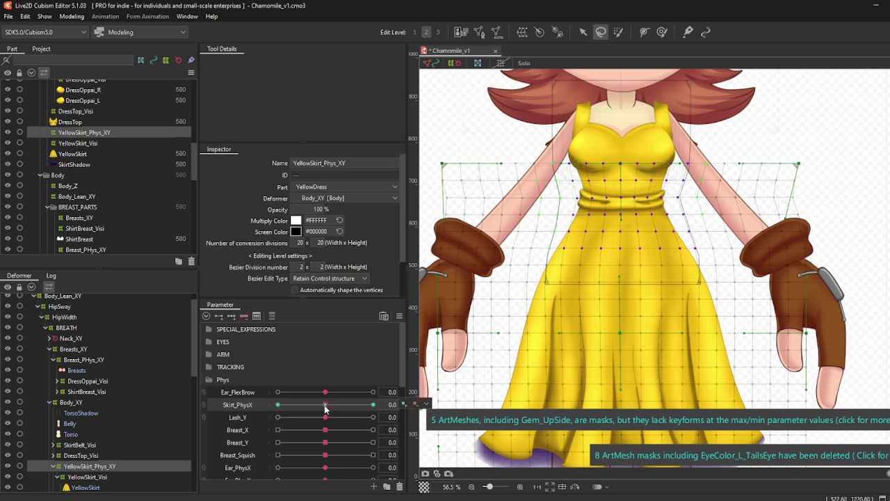
pyautogui.click(372, 408)
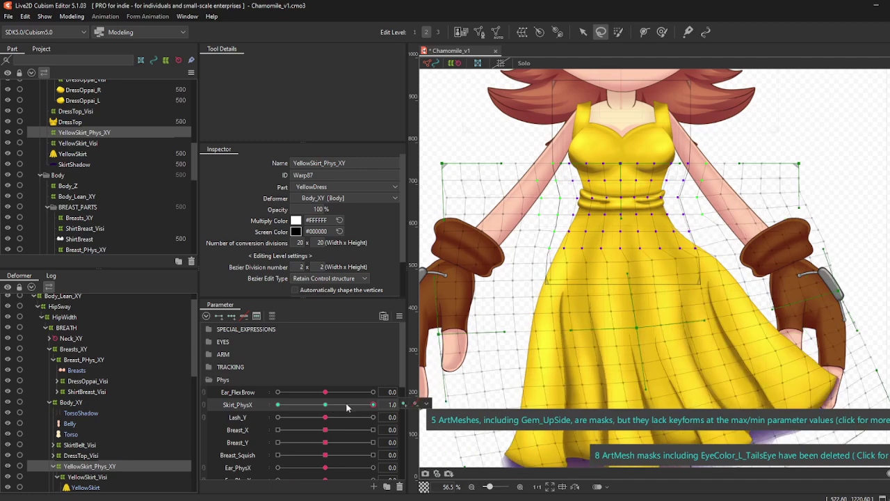
pyautogui.moveTo(346, 404); pyautogui.dragTo(282, 406)
pyautogui.hotkey('ctrl', 'z')
pyautogui.scroll(3, 526, 226)
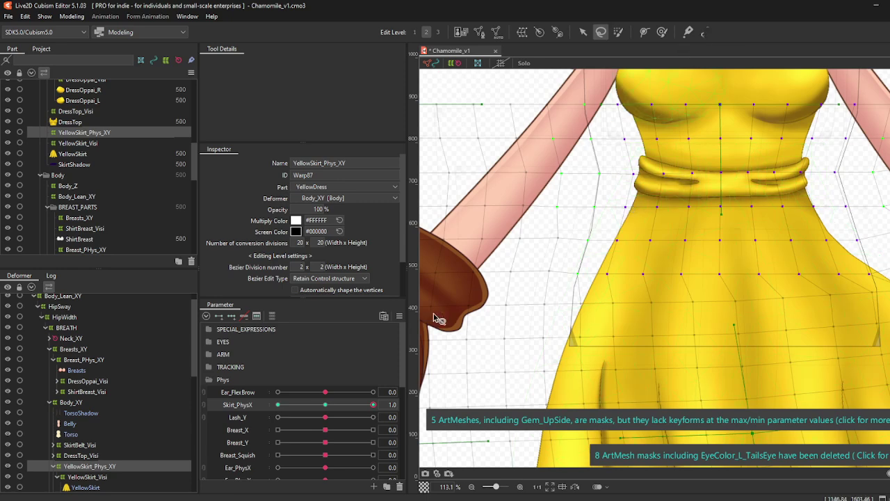
pyautogui.scroll(-3, 439, 318)
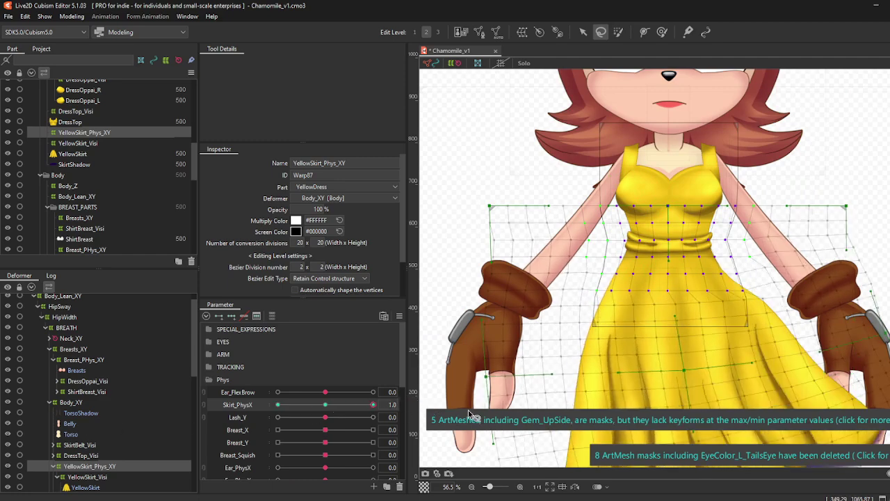
# Step: Adjust individual grid points across the hips at Skirt_PhysX 1.0 to smooth the bend below the waist
pyautogui.click(583, 31)
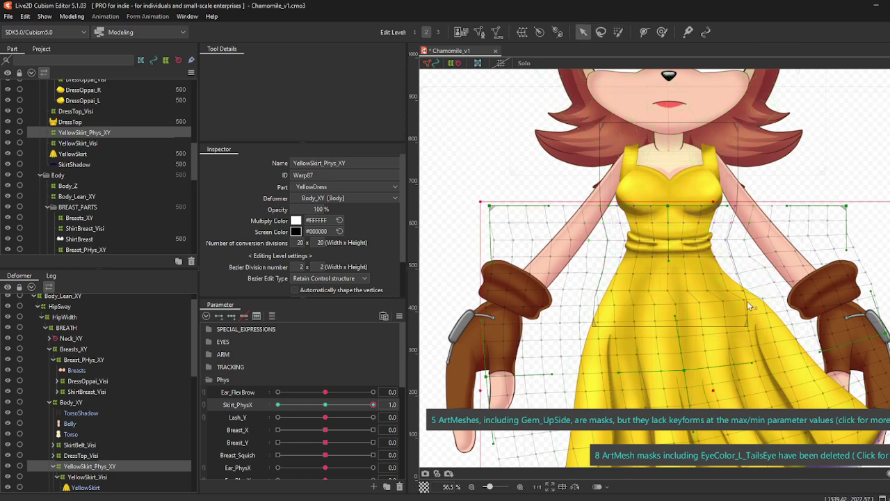
pyautogui.scroll(5, 747, 302)
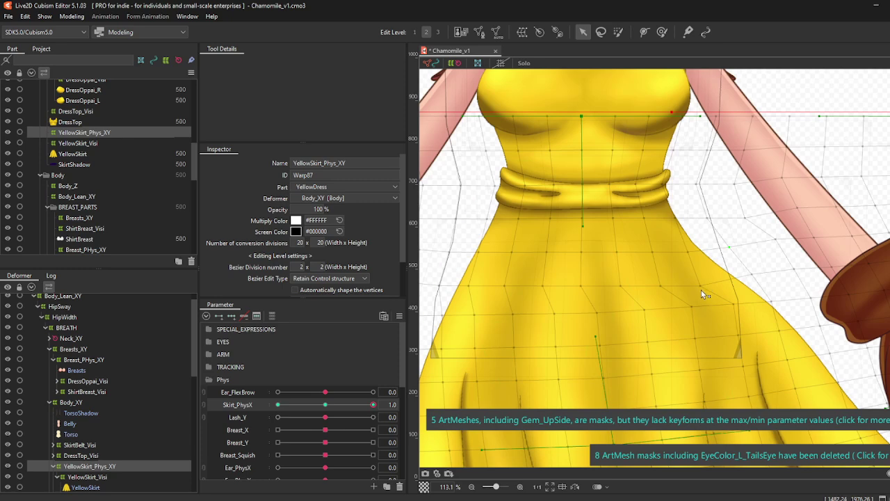
pyautogui.click(695, 252)
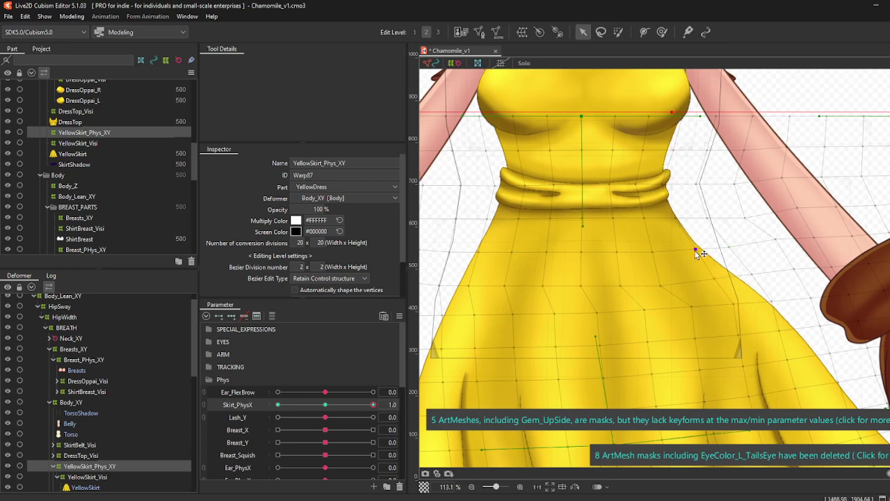
pyautogui.click(678, 282)
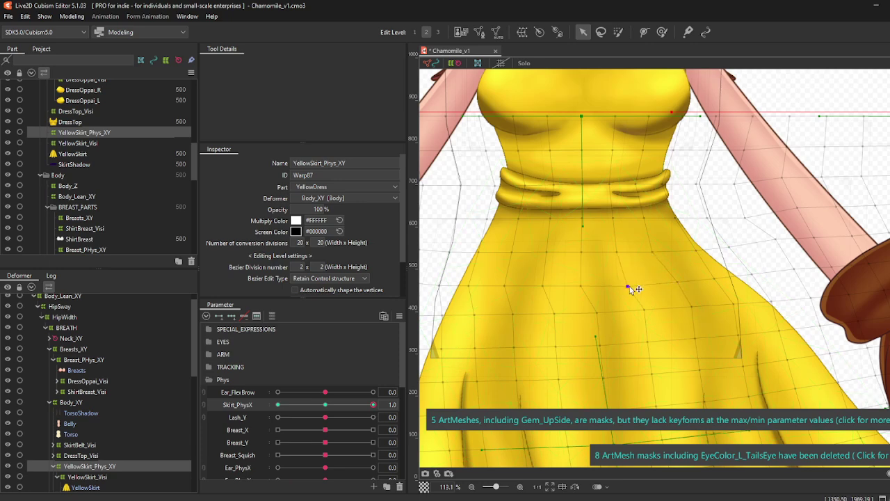
pyautogui.click(590, 289)
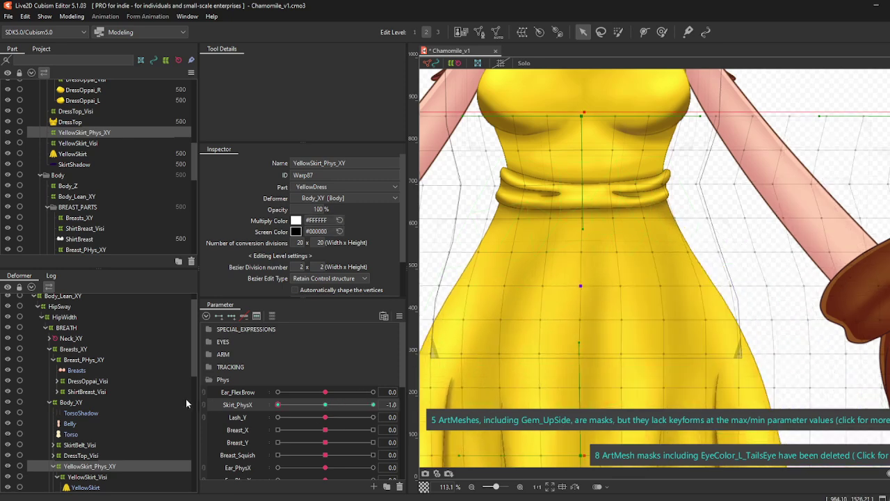
# Step: Reflect the YellowSkirt_Phys_XY form at Skirt_PhysX 1.0 horizontally onto the -1.0 key and check the mirrored swing
pyautogui.scroll(-8, 643, 404)
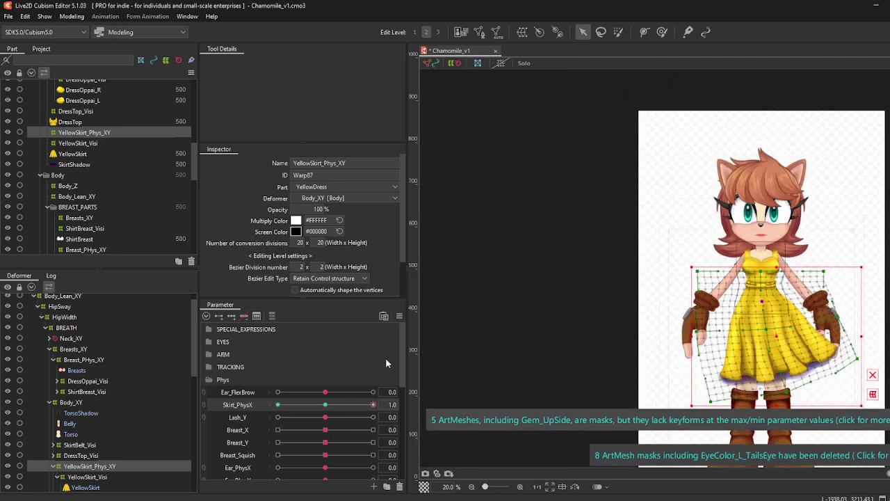
pyautogui.moveTo(326, 405); pyautogui.dragTo(246, 404)
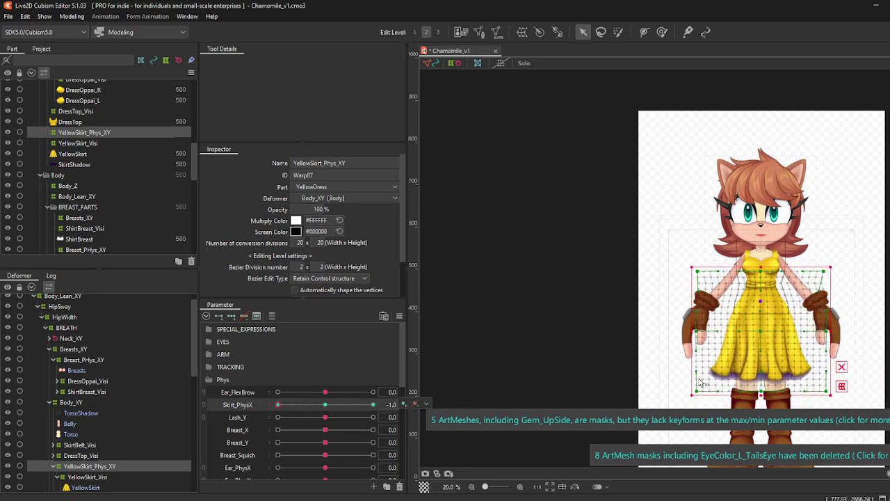
pyautogui.click(328, 406)
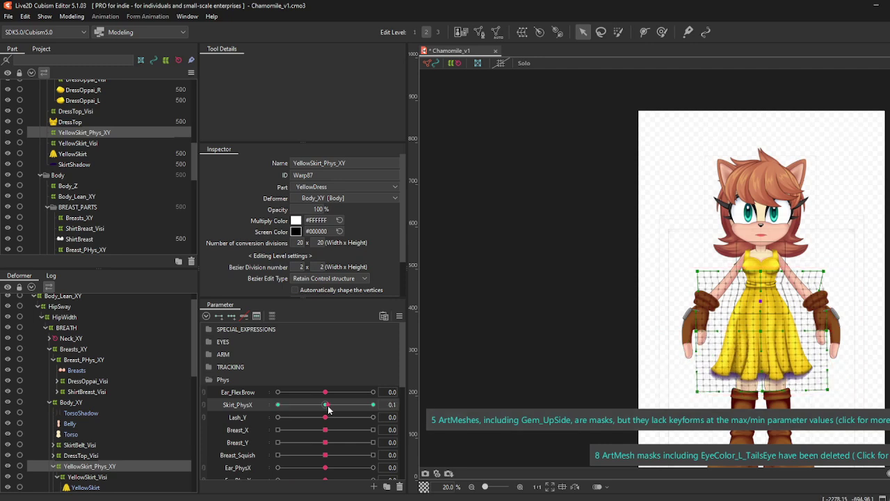
pyautogui.click(328, 410)
pyautogui.click(372, 410)
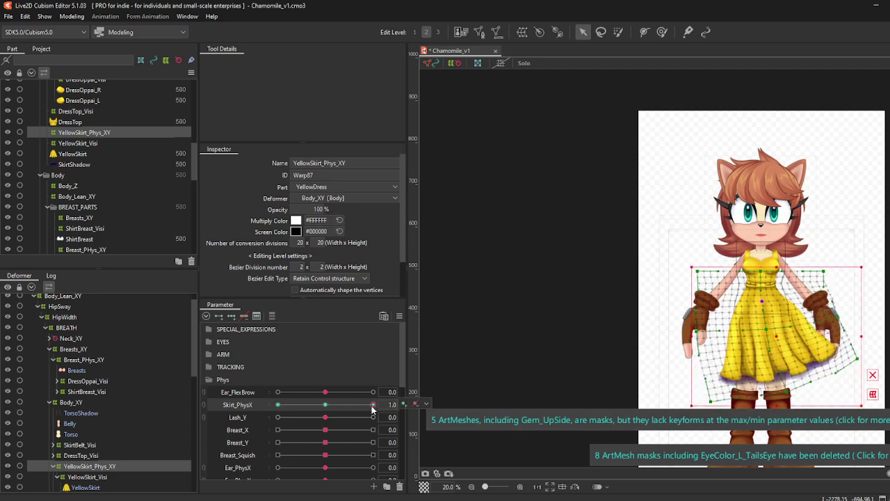
pyautogui.click(400, 317)
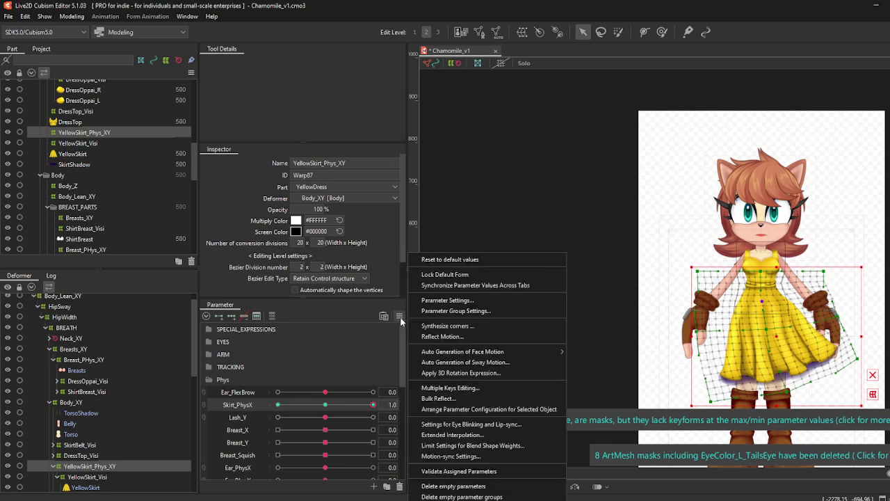
pyautogui.click(434, 336)
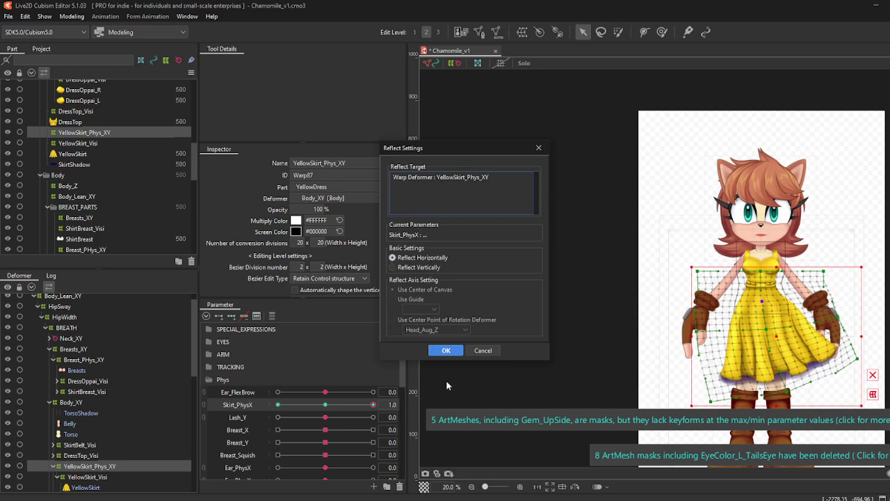
pyautogui.click(446, 351)
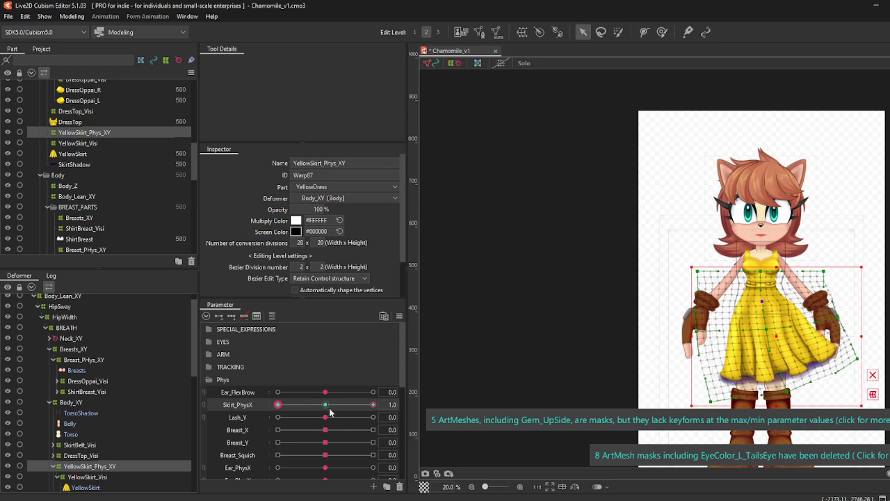
pyautogui.moveTo(330, 412); pyautogui.dragTo(181, 384)
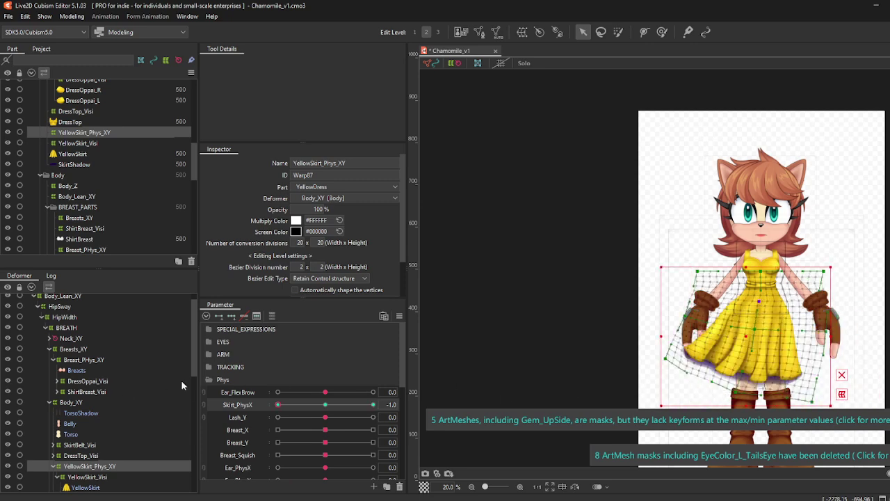
# Step: Return Skirt_PhysX to 0.0 and save the model file
pyautogui.click(325, 404)
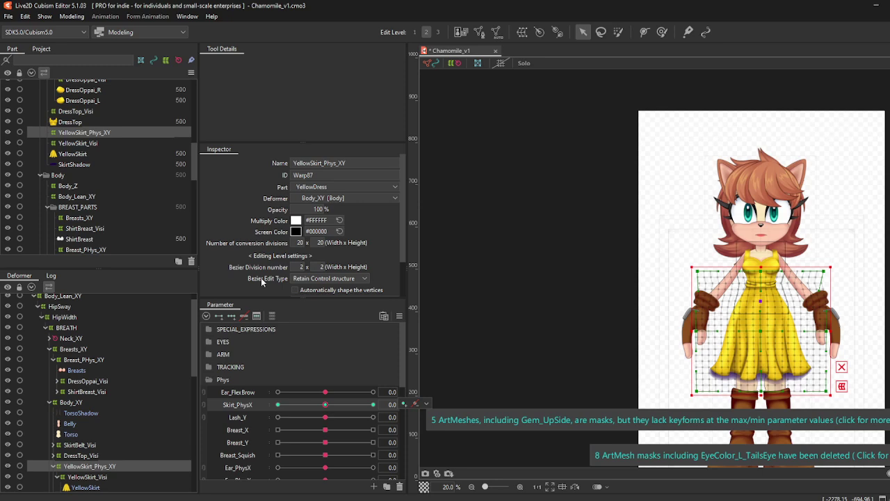
pyautogui.click(9, 16)
pyautogui.click(28, 101)
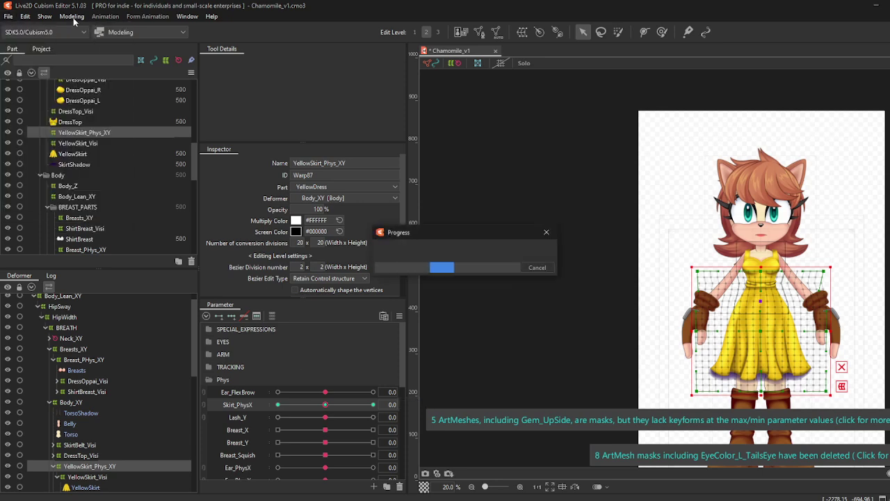
# Step: Open the physics settings and set Shorts_OFF, Shirt_Off and YellowDress_ON to their maximum so the preview wears the yellow dress
pyautogui.click(74, 19)
pyautogui.click(90, 232)
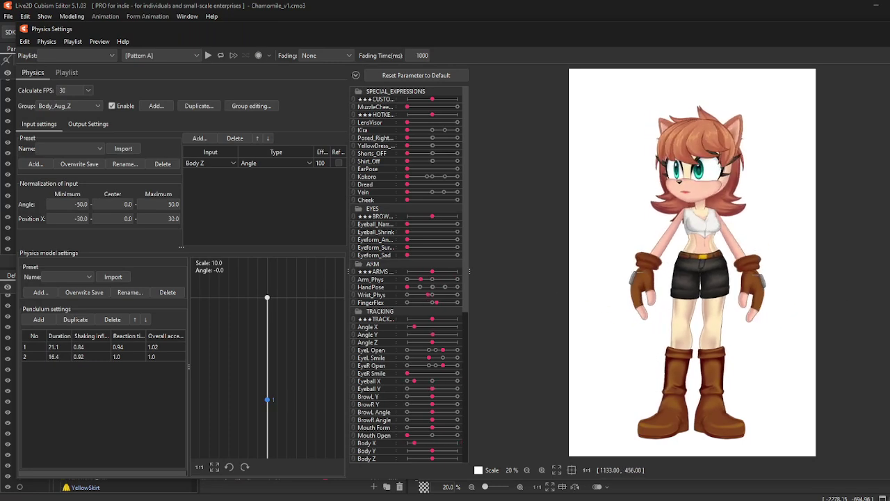
pyautogui.click(457, 153)
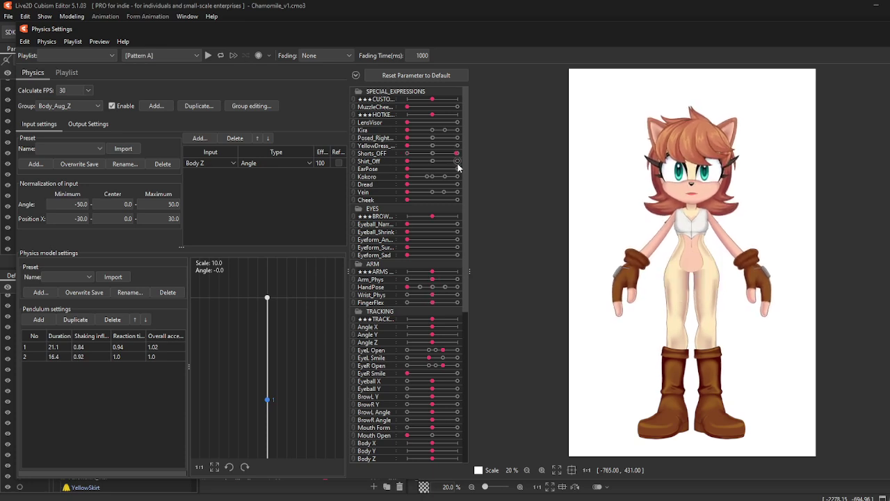
pyautogui.click(457, 161)
pyautogui.click(457, 146)
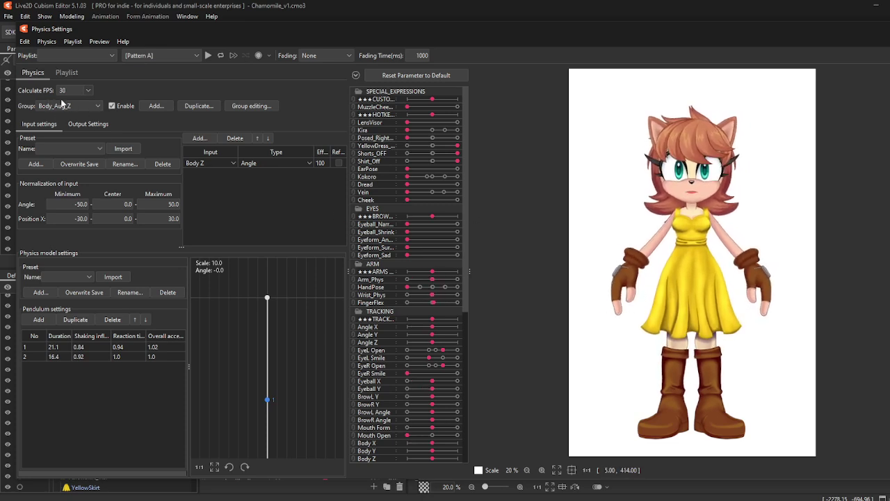
# Step: Add a physics group named Skirt_X with the Body Input and Clothes (Light) presets, and test its pendulum by moving the model
pyautogui.click(153, 108)
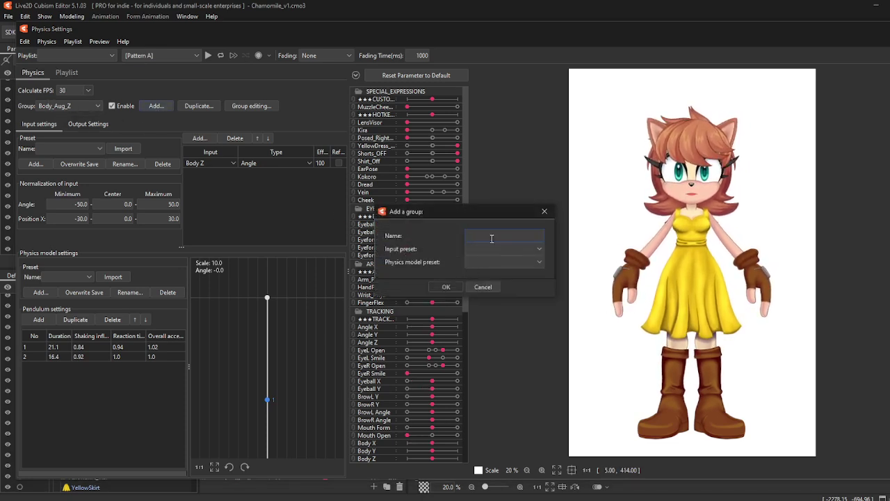
pyautogui.write('Skirt_X')
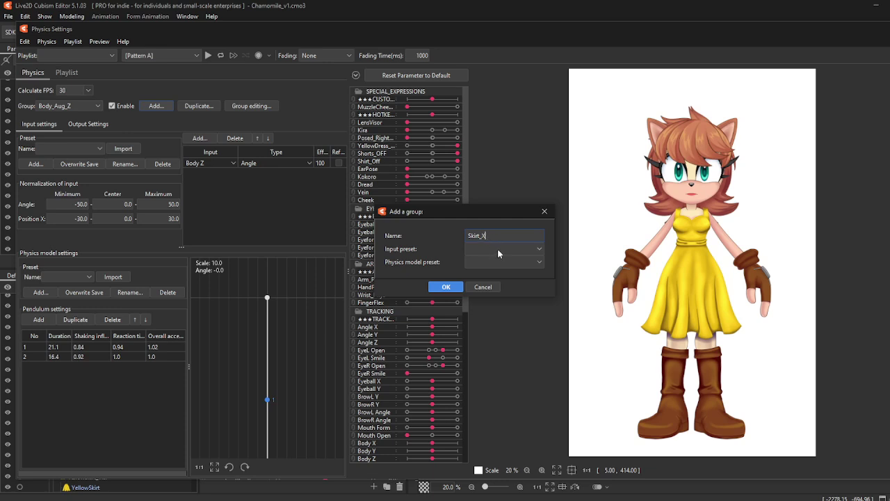
pyautogui.click(498, 249)
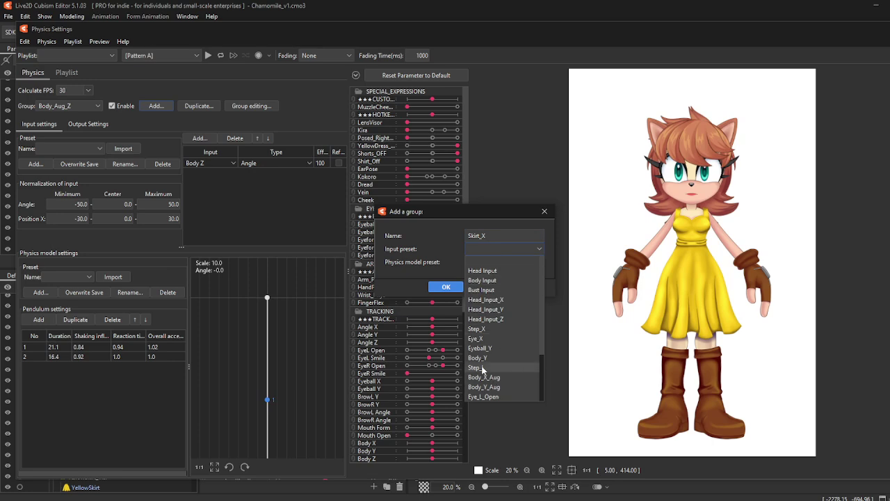
pyautogui.click(492, 282)
pyautogui.click(506, 268)
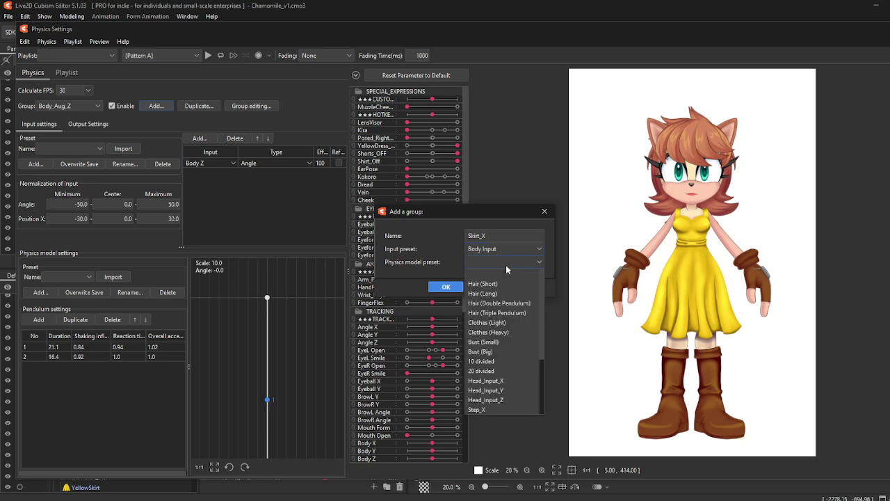
pyautogui.click(498, 324)
pyautogui.click(450, 287)
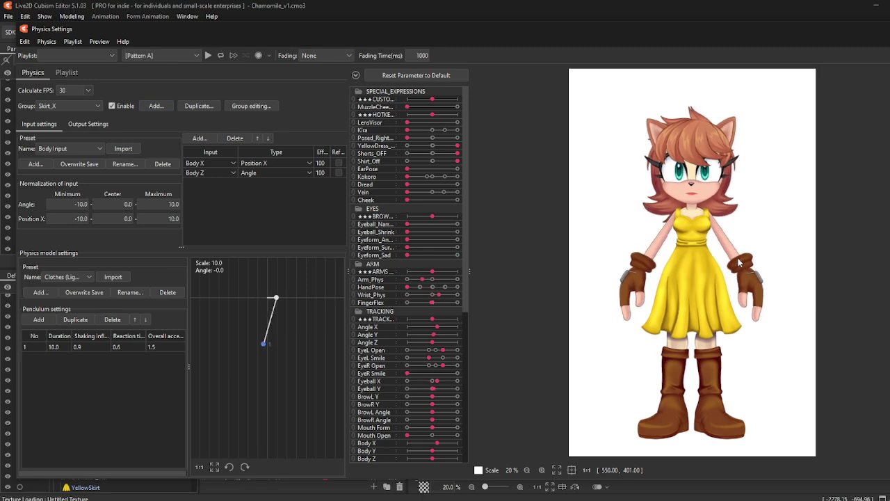
pyautogui.moveTo(737, 256); pyautogui.dragTo(870, 285)
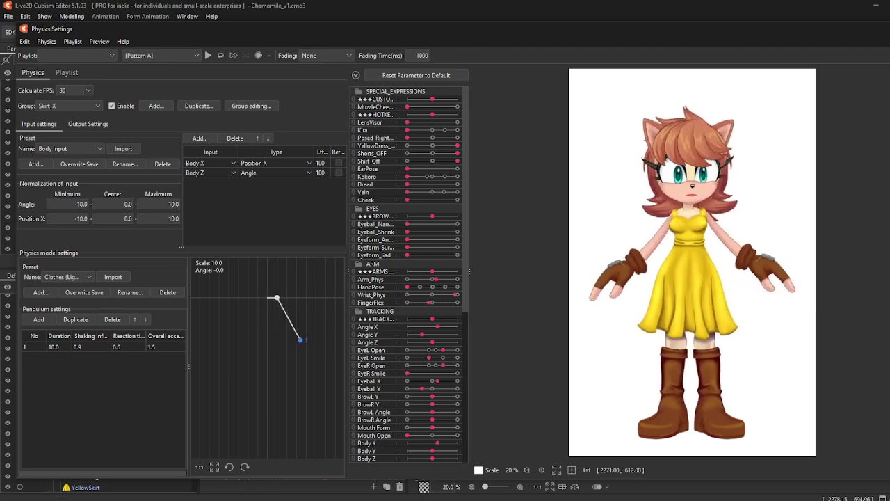
# Step: Add Skirt_PhysX as the output parameter of the Skirt_X group and check the skirt's swing up close in the preview
pyautogui.click(80, 125)
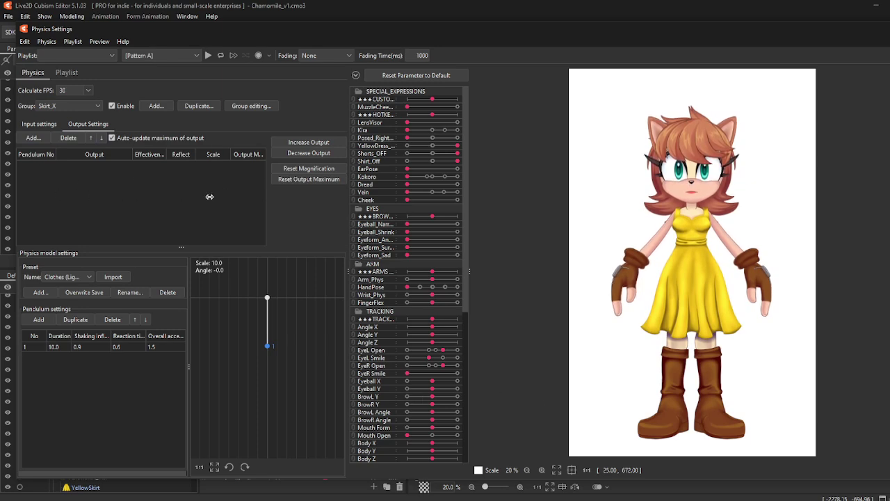
pyautogui.click(33, 138)
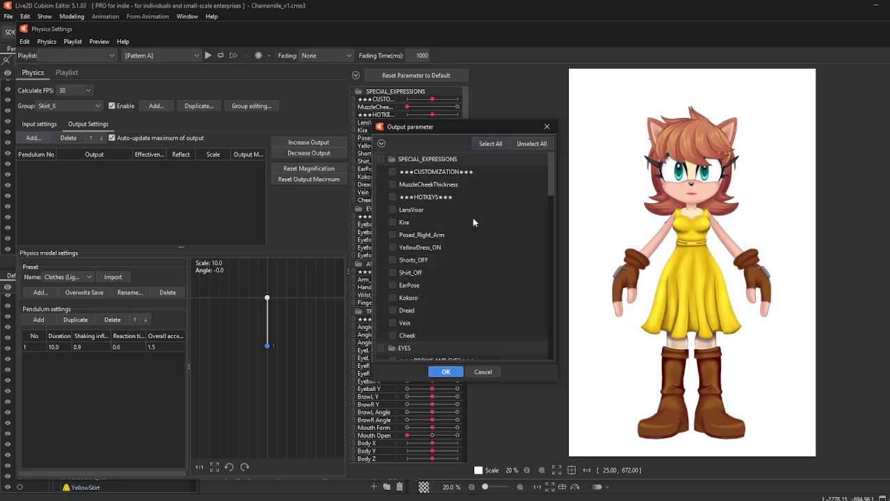
pyautogui.click(391, 159)
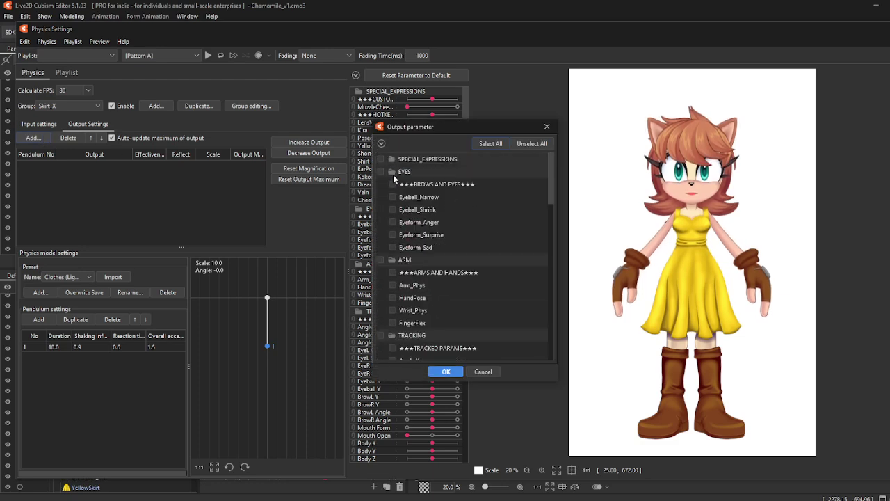
pyautogui.click(392, 172)
pyautogui.click(391, 185)
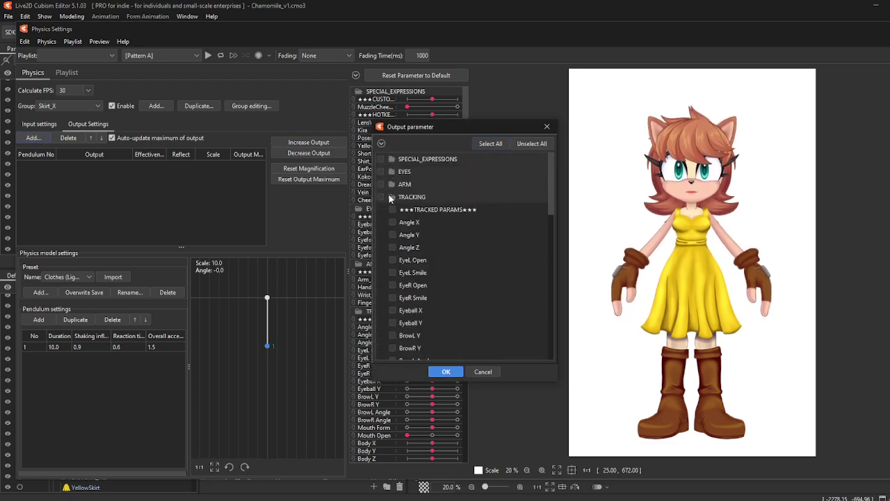
pyautogui.click(391, 197)
pyautogui.scroll(-5, 432, 288)
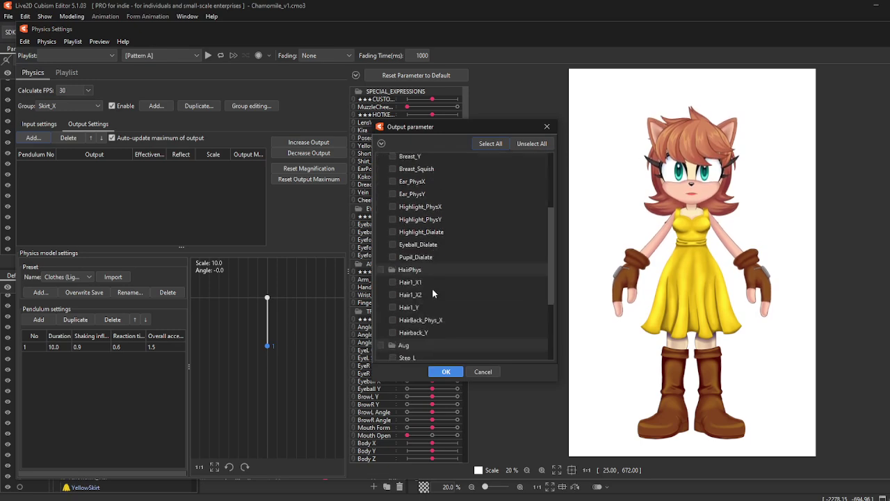
pyautogui.scroll(-2, 431, 290)
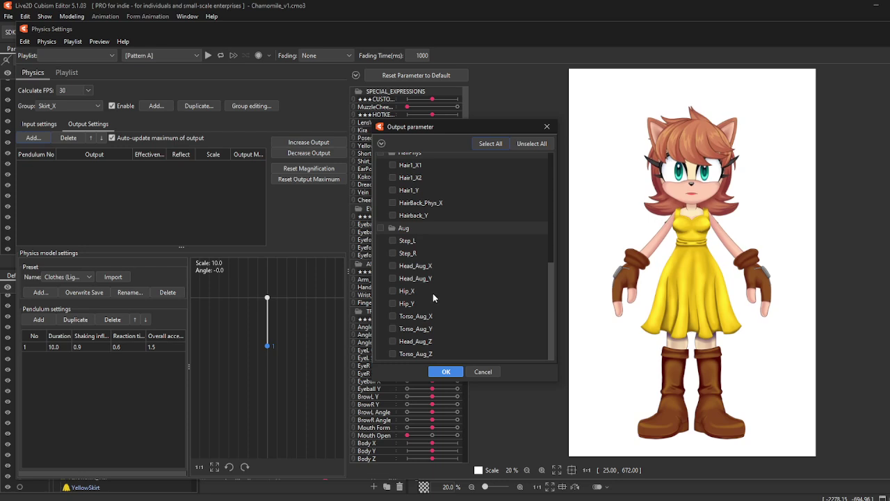
pyautogui.scroll(5, 394, 227)
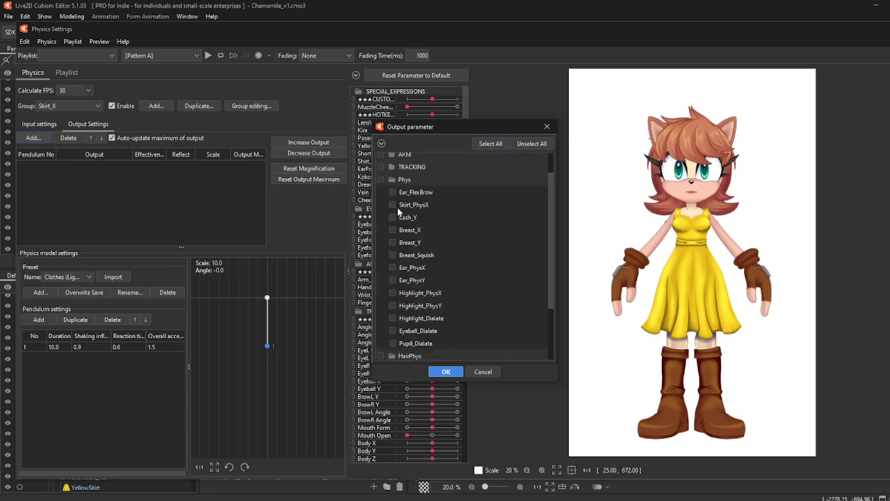
pyautogui.click(414, 204)
pyautogui.scroll(1, 409, 214)
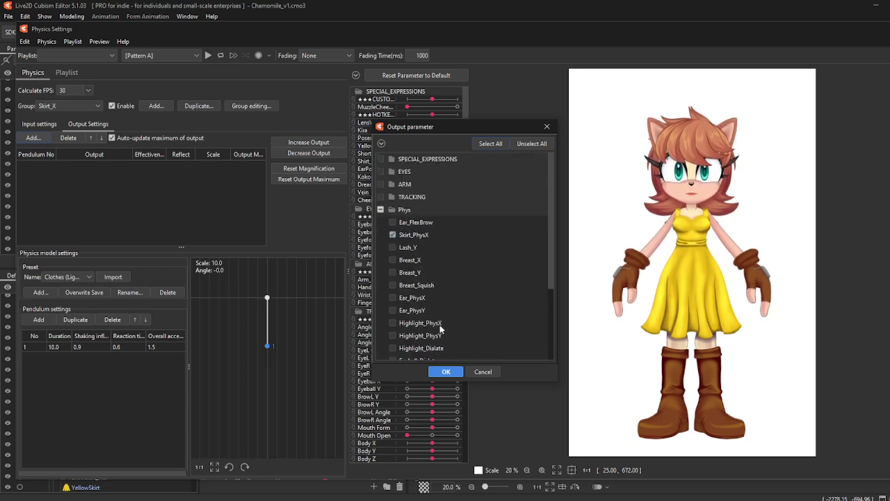
pyautogui.click(445, 371)
pyautogui.scroll(2, 712, 293)
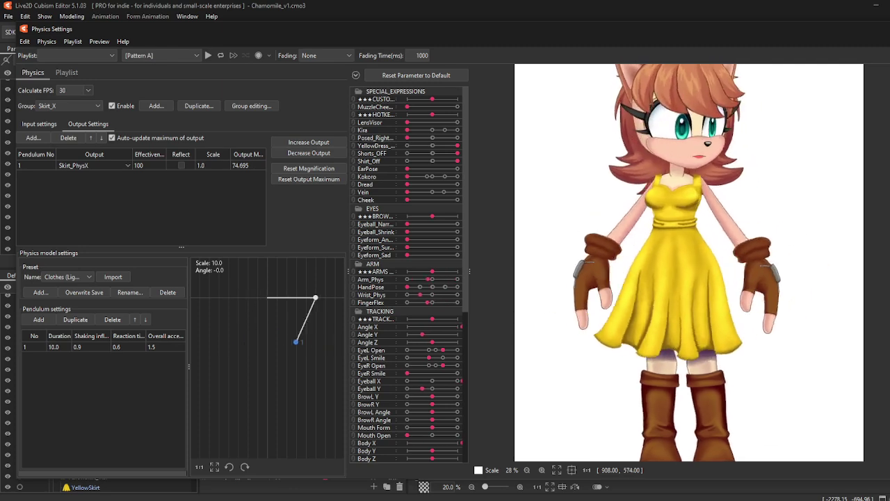
# Step: Open the input settings of the Skirt_X physics group
pyautogui.click(44, 126)
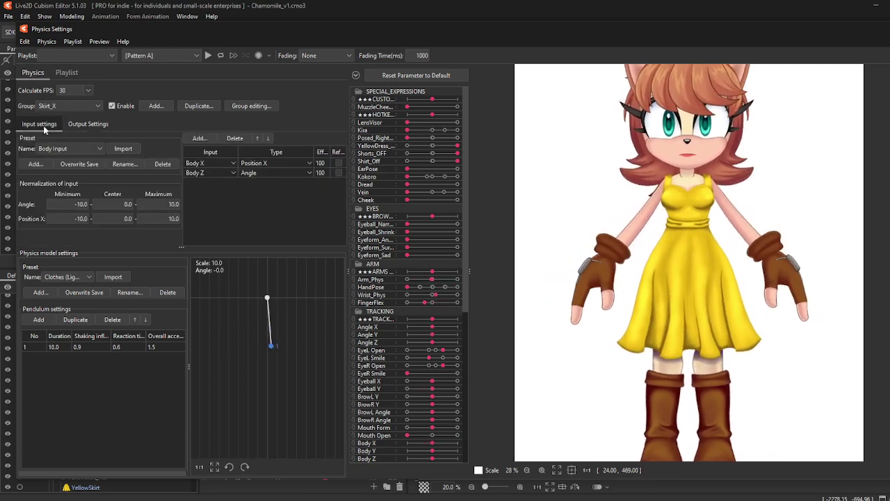
# Step: Reflect the Skirt_X group's Body X input and set its pendulum to duration 16.7 and shaking influence 0.95
pyautogui.click(339, 162)
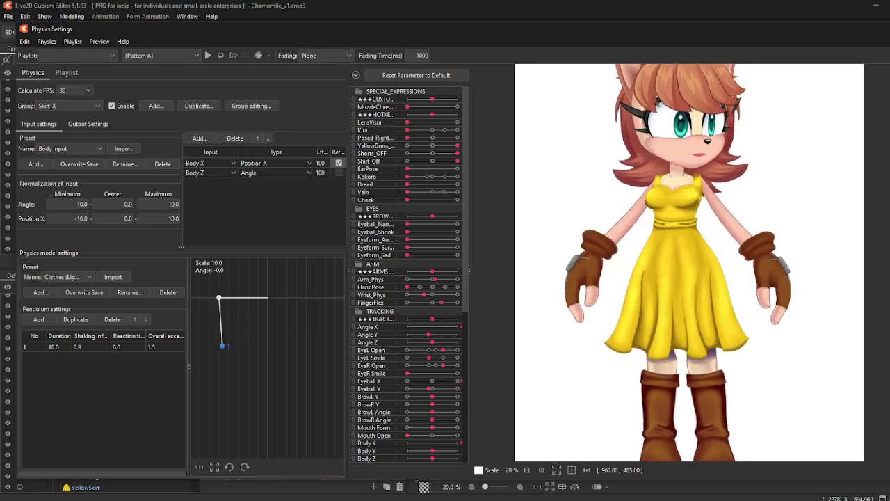
pyautogui.click(91, 125)
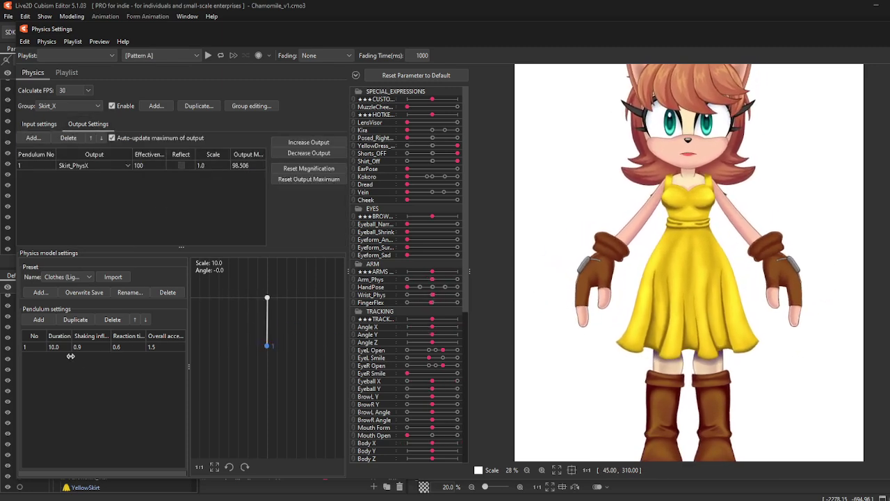
pyautogui.click(89, 347)
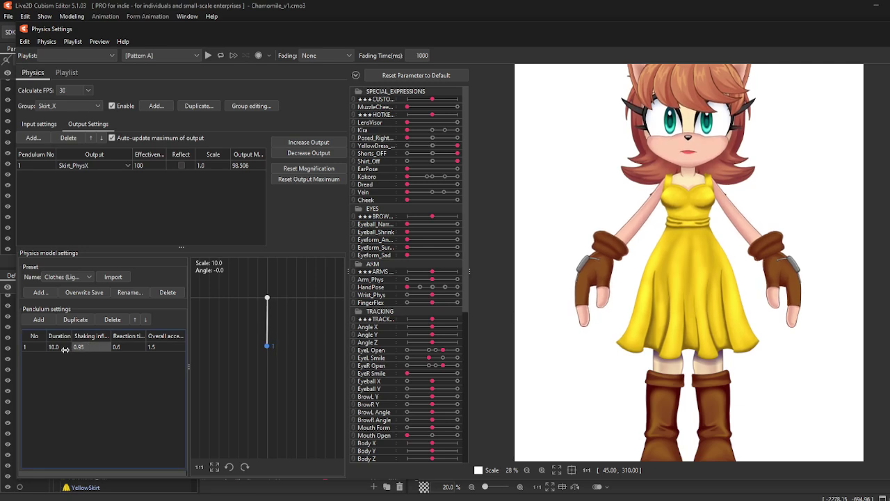
pyautogui.moveTo(64, 349); pyautogui.dragTo(89, 349)
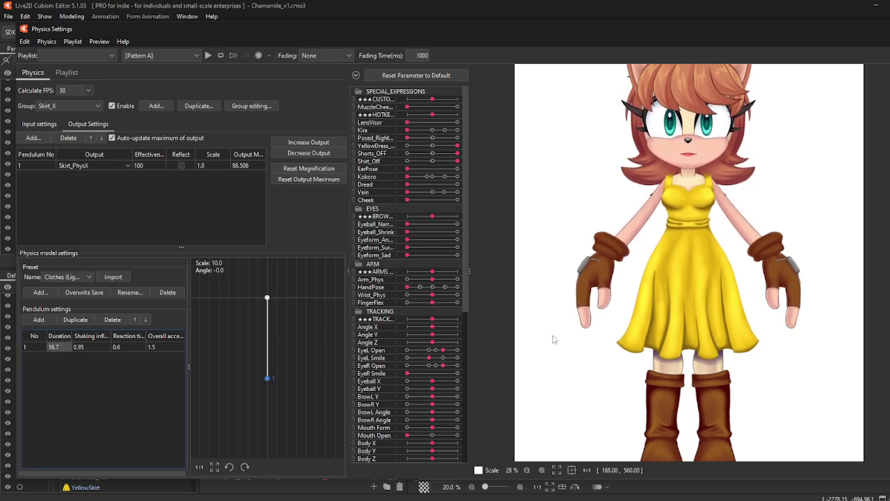
# Step: Preview the skirt's swing by moving the model from side to side, and close the physics settings
pyautogui.moveTo(555, 339); pyautogui.dragTo(687, 302)
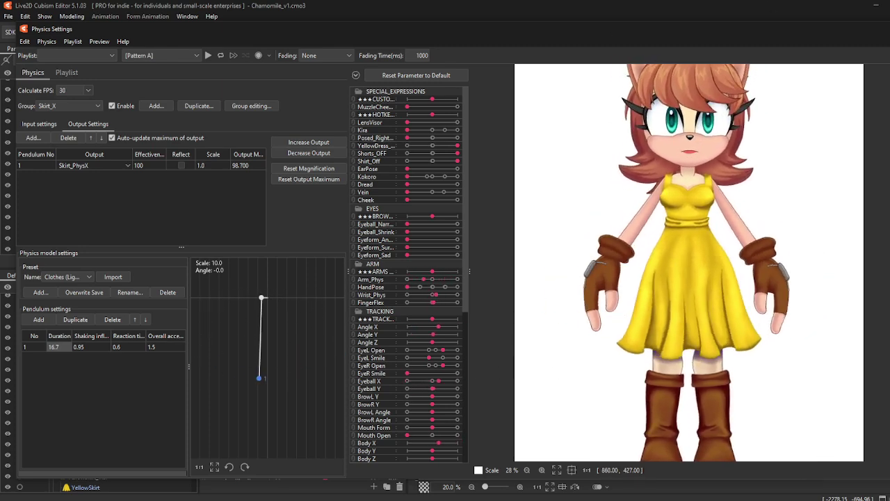
pyautogui.moveTo(682, 250); pyautogui.dragTo(539, 232)
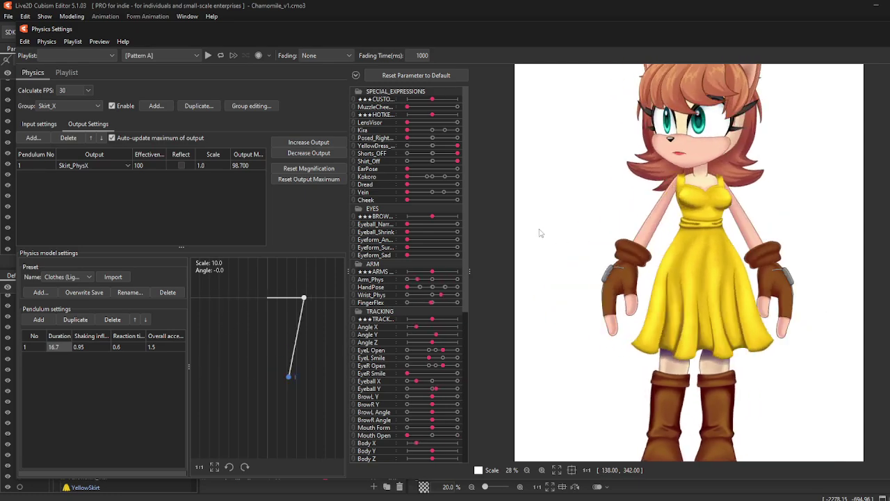
pyautogui.press('Escape')
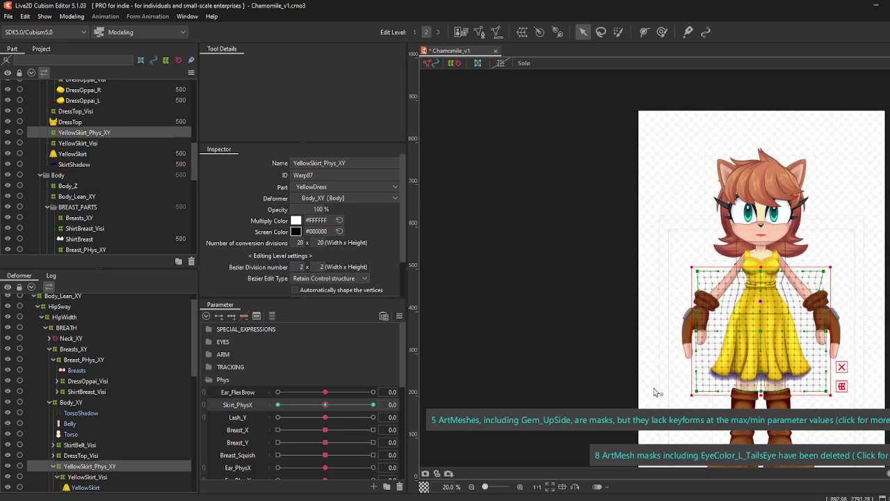
# Step: Create a Skirt_PhysX2 parameter with range -1.0 to 1.0 and place it directly below Skirt_PhysX
pyautogui.click(261, 417)
pyautogui.click(373, 486)
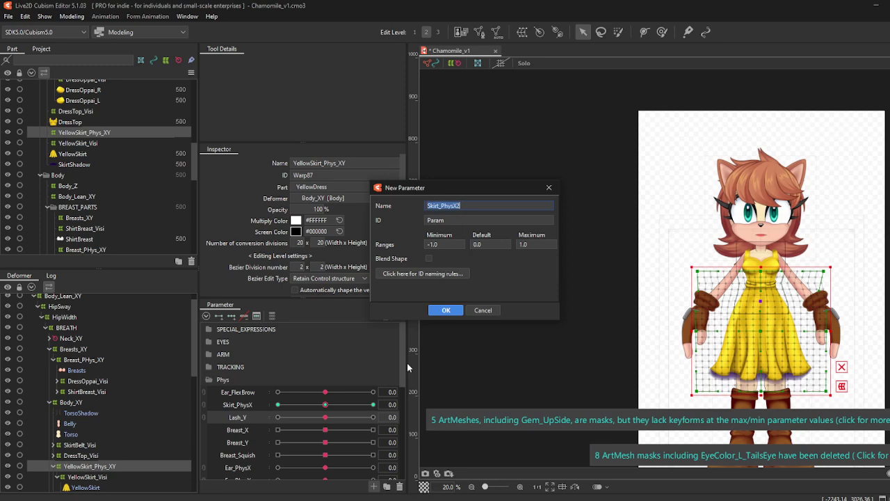
pyautogui.press('Tab')
pyautogui.write('Skirt_PhysX2')
pyautogui.click(446, 310)
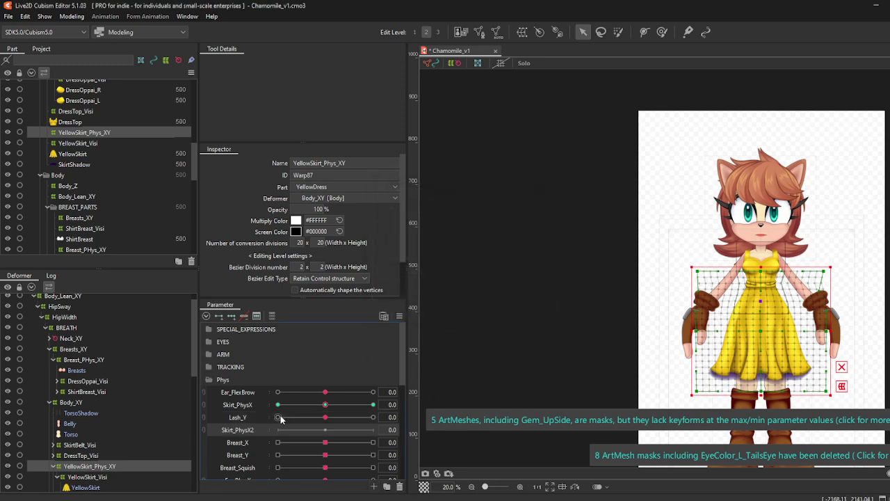
pyautogui.moveTo(249, 429); pyautogui.dragTo(254, 413)
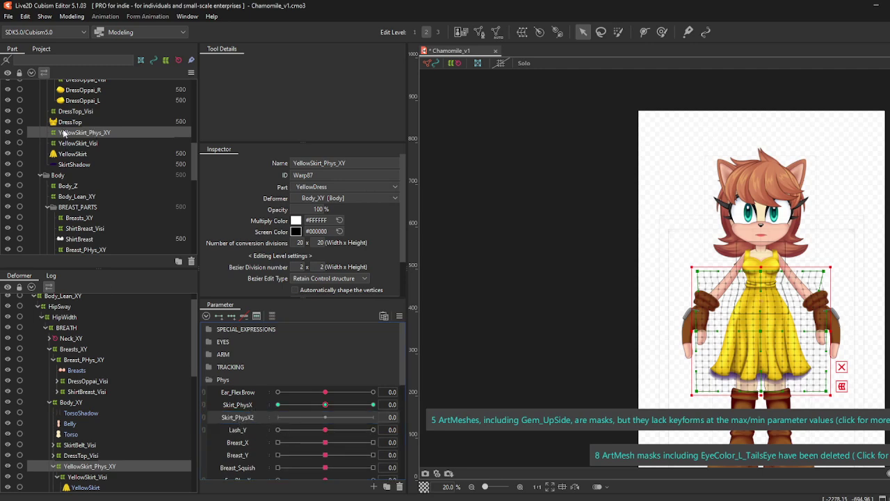
# Step: Rename the skirt's warp deformer YellowSkirt_Phys_X and give it three keys on Skirt_PhysX2
pyautogui.click(358, 164)
pyautogui.click(328, 421)
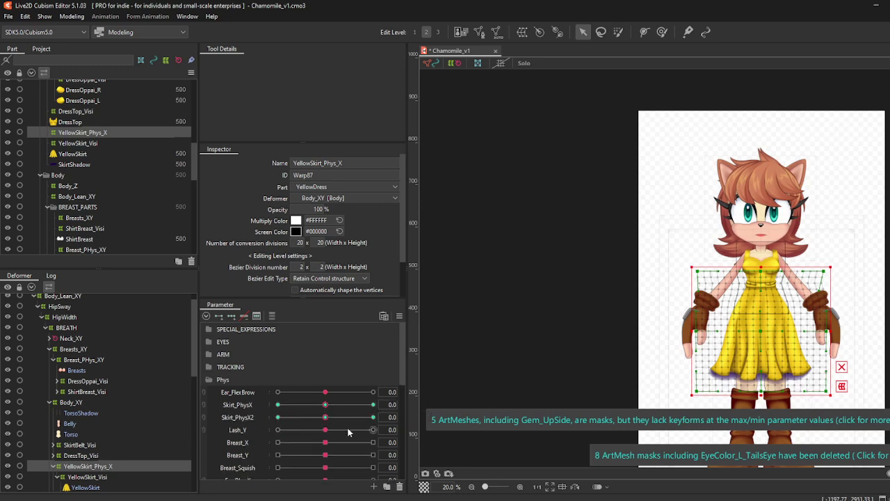
pyautogui.click(205, 404)
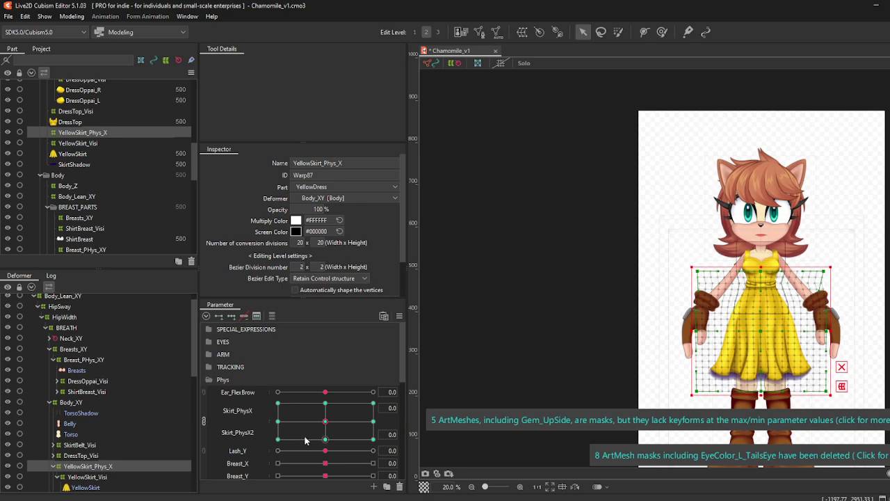
pyautogui.click(205, 422)
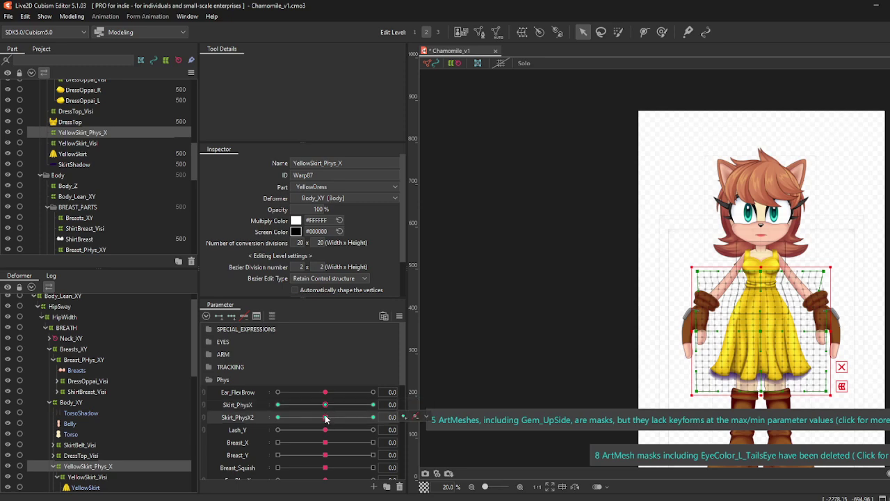
# Step: With Skirt_PhysX2 at 1.0, shift the skirt deformer's bottom control points to the right and raise its lower-right corner
pyautogui.moveTo(327, 417); pyautogui.dragTo(428, 433)
pyautogui.scroll(2, 797, 330)
pyautogui.moveTo(755, 226); pyautogui.dragTo(646, 105)
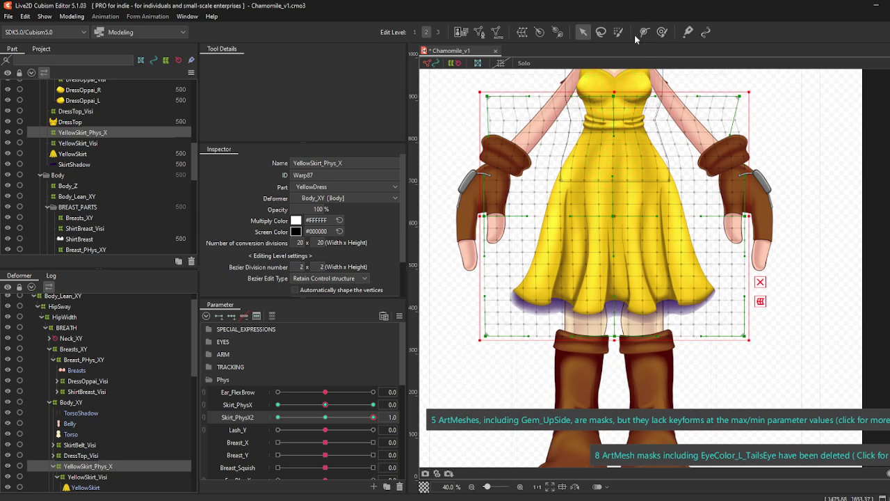
pyautogui.moveTo(748, 339); pyautogui.dragTo(776, 324)
pyautogui.moveTo(622, 340)
pyautogui.mouseDown()
pyautogui.moveTo(645, 341)
pyautogui.moveTo(633, 340)
pyautogui.mouseUp()
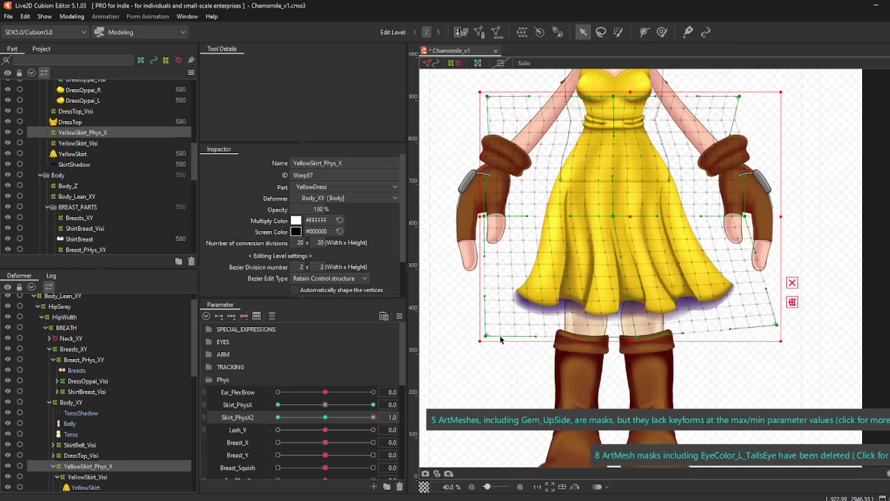
pyautogui.moveTo(491, 340); pyautogui.dragTo(497, 342)
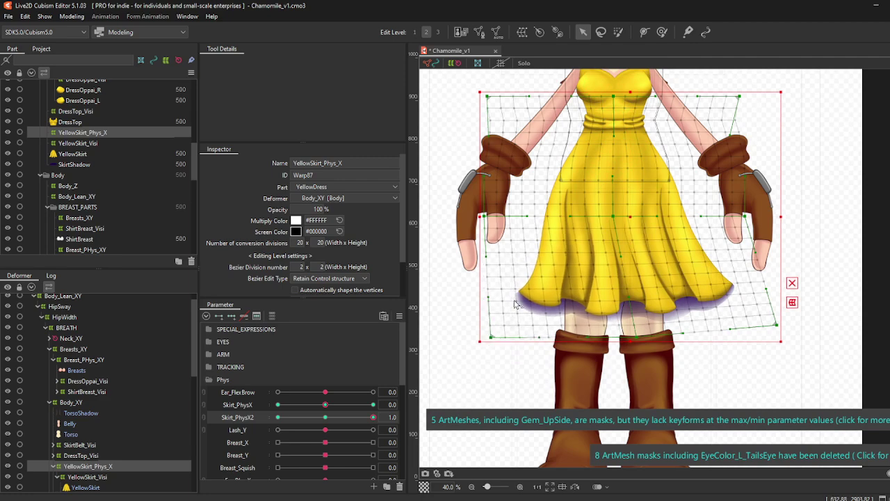
# Step: Enlarge the Deform Brush to about 780 px and sweep the skirt's hem up and to the right
pyautogui.click(644, 33)
pyautogui.click(662, 32)
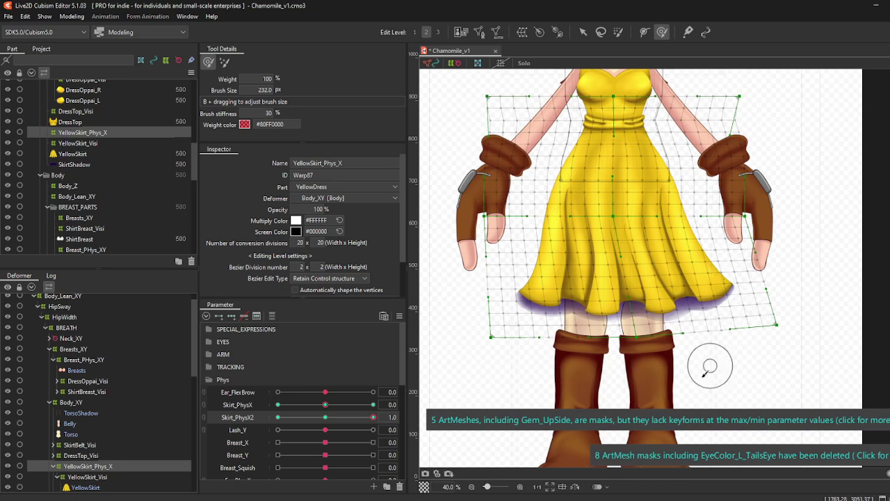
pyautogui.press('b')
pyautogui.moveTo(664, 381); pyautogui.dragTo(767, 387)
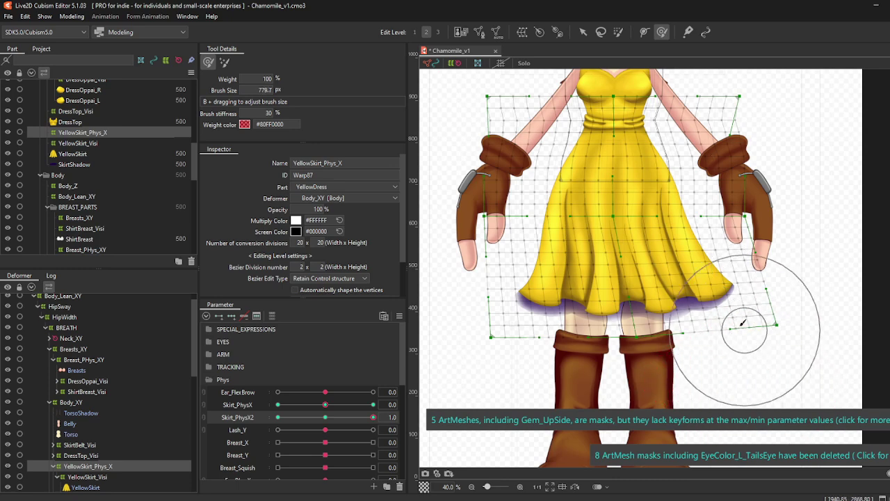
pyautogui.moveTo(733, 269); pyautogui.dragTo(740, 267)
pyautogui.moveTo(797, 326)
pyautogui.mouseDown()
pyautogui.moveTo(803, 332)
pyautogui.moveTo(782, 299)
pyautogui.moveTo(794, 296)
pyautogui.moveTo(792, 266)
pyautogui.moveTo(709, 332)
pyautogui.moveTo(735, 317)
pyautogui.moveTo(665, 354)
pyautogui.moveTo(791, 272)
pyautogui.moveTo(831, 229)
pyautogui.moveTo(800, 278)
pyautogui.moveTo(772, 252)
pyautogui.moveTo(655, 320)
pyautogui.moveTo(735, 327)
pyautogui.moveTo(596, 292)
pyautogui.moveTo(527, 327)
pyautogui.moveTo(569, 339)
pyautogui.moveTo(459, 309)
pyautogui.moveTo(500, 338)
pyautogui.moveTo(493, 351)
pyautogui.mouseUp()
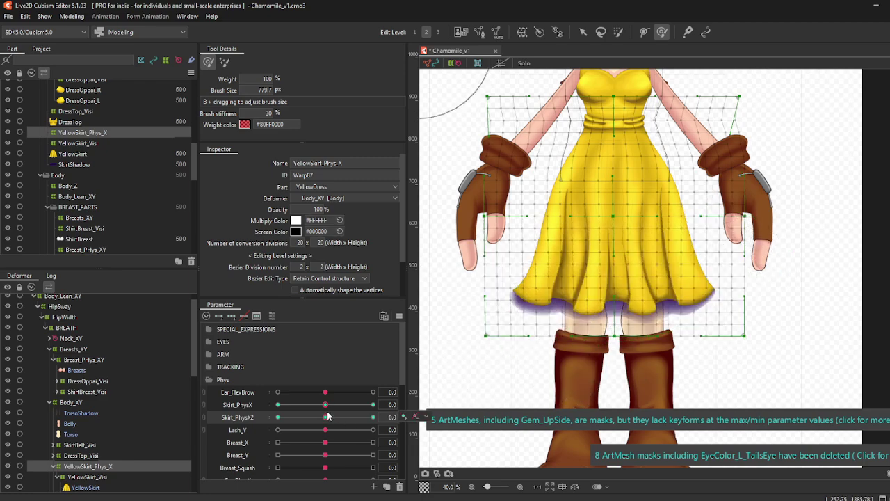
# Step: Reflect the skirt deformer's Skirt_PhysX2 1.0 pose horizontally onto the opposite key
pyautogui.hotkey('ctrl', 'z')
pyautogui.hotkey('ctrl', 'z')
pyautogui.hotkey('ctrl', 'z')
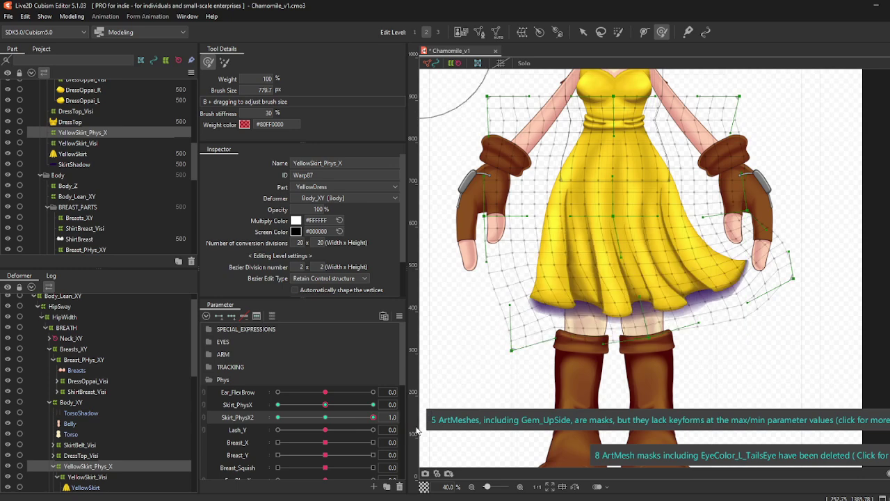
pyautogui.click(400, 315)
pyautogui.click(460, 340)
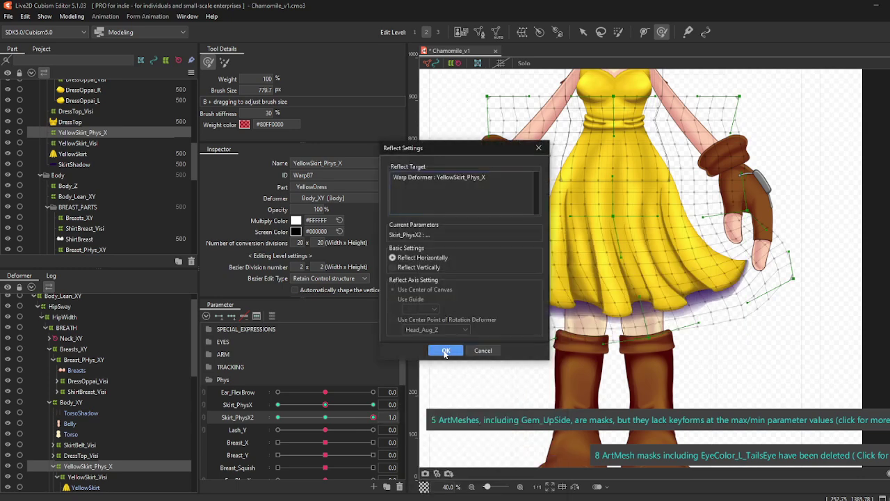
pyautogui.click(445, 351)
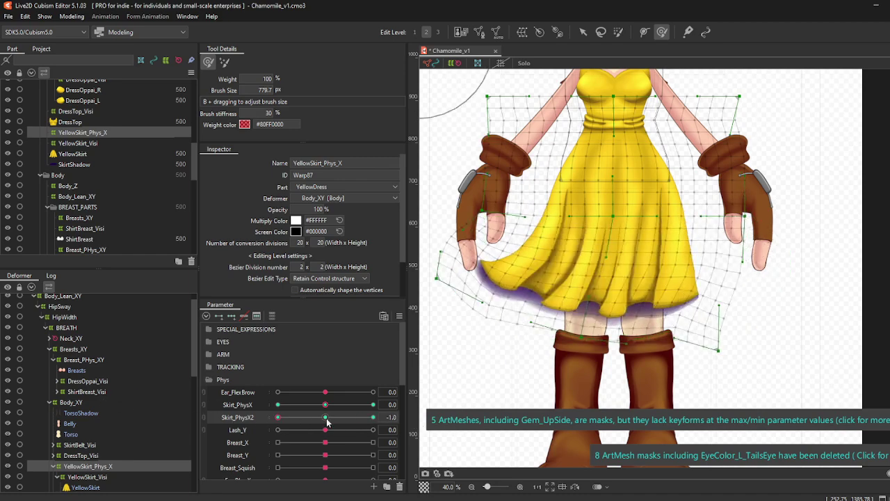
# Step: Compare the skirt's poses on Skirt_PhysX and Skirt_PhysX2, returning both parameters to 0.0
pyautogui.click(326, 418)
pyautogui.click(373, 405)
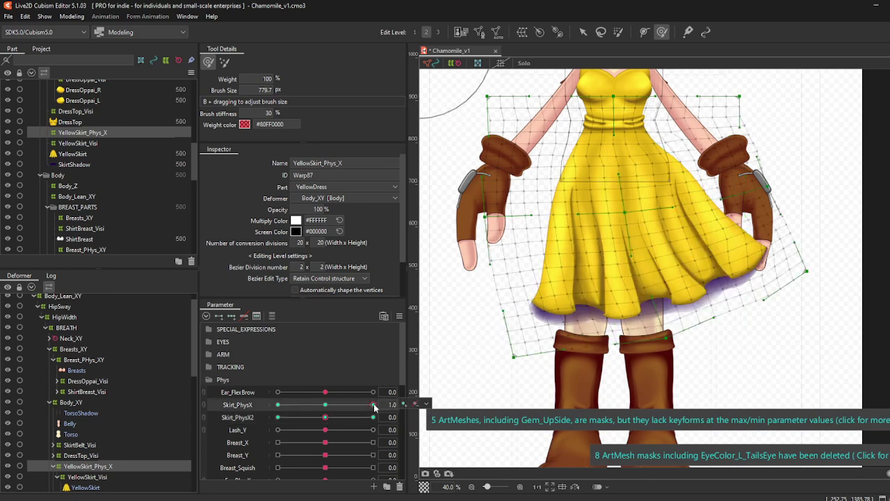
pyautogui.click(326, 406)
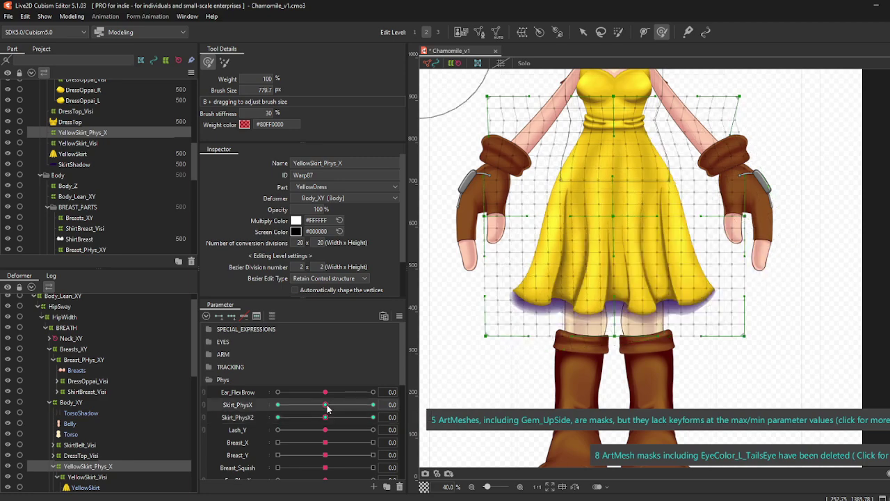
pyautogui.click(374, 418)
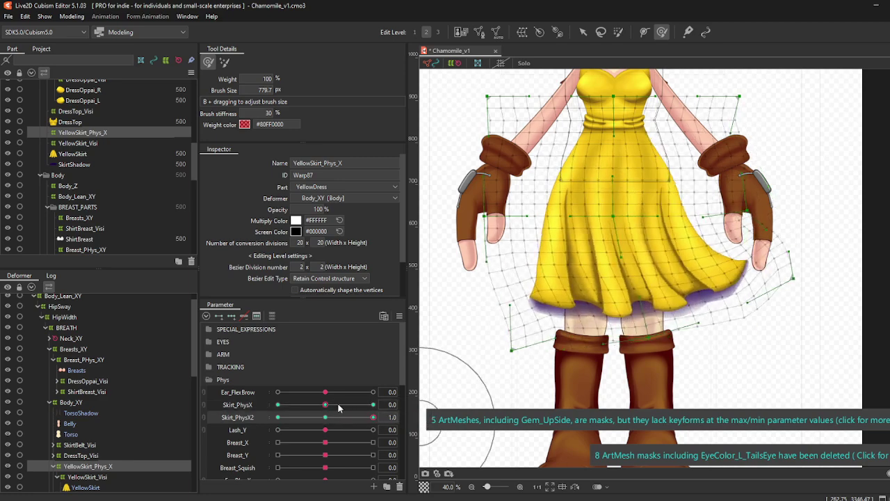
pyautogui.moveTo(326, 410)
pyautogui.mouseDown()
pyautogui.moveTo(368, 411)
pyautogui.moveTo(325, 417)
pyautogui.mouseUp()
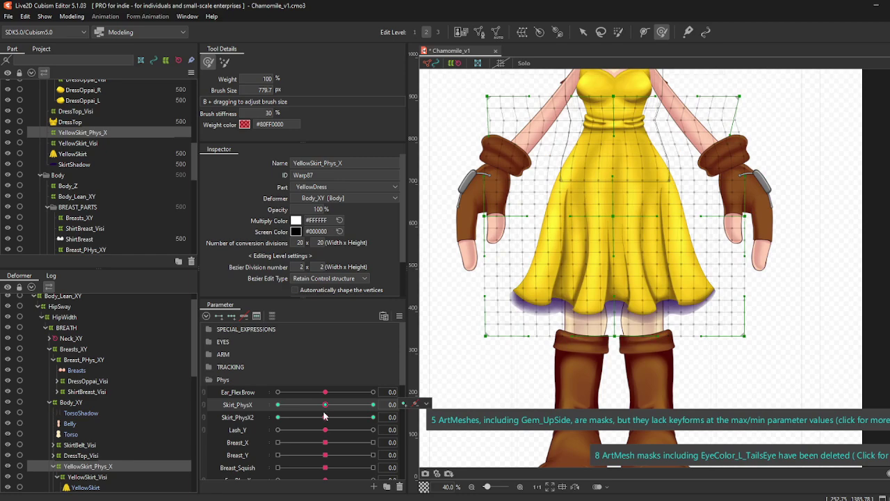
pyautogui.click(322, 417)
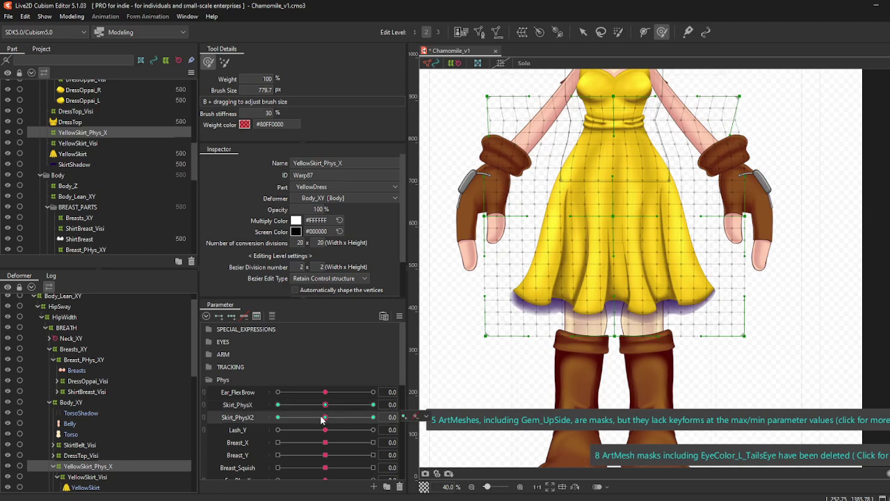
# Step: Try deleting the skirt deformer's keys on Skirt_PhysX2 and undo the deletion
pyautogui.click(242, 317)
pyautogui.click(258, 404)
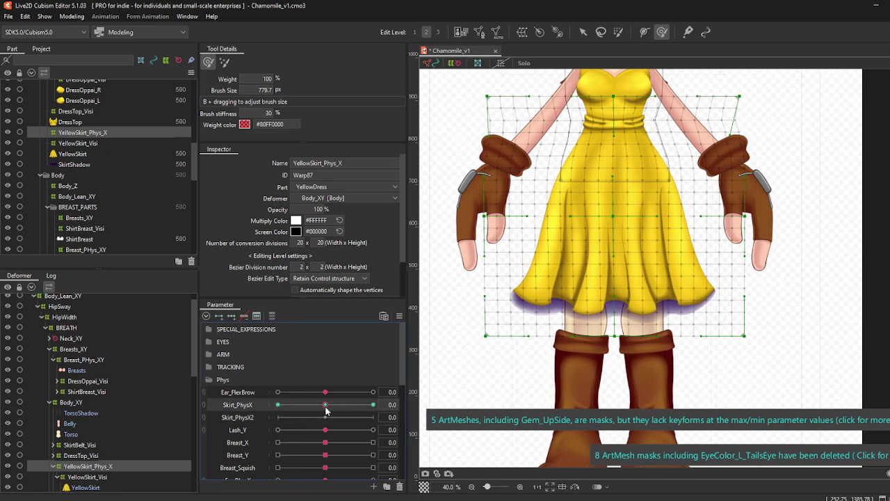
pyautogui.moveTo(326, 408); pyautogui.dragTo(425, 420)
pyautogui.hotkey('ctrl', 'z')
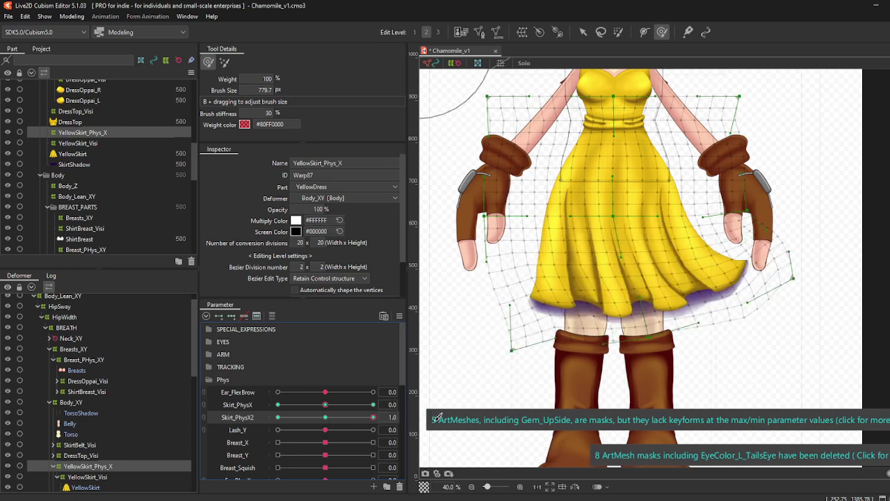
# Step: With Skirt_PhysX and Skirt_PhysX2 both at 1.0, brush the skirt's hem into a stronger swing up and to the right
pyautogui.moveTo(327, 420); pyautogui.dragTo(369, 424)
pyautogui.click(372, 406)
pyautogui.click(327, 418)
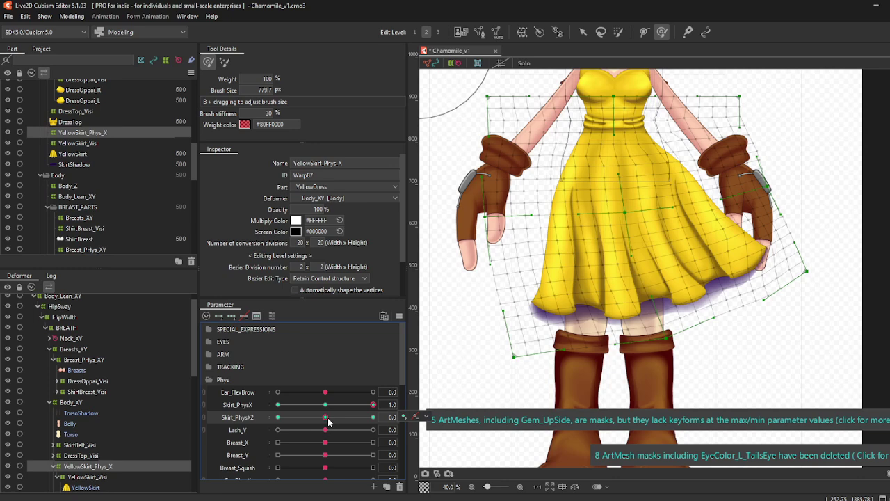
pyautogui.moveTo(809, 298)
pyautogui.mouseDown()
pyautogui.moveTo(839, 190)
pyautogui.moveTo(822, 238)
pyautogui.moveTo(821, 229)
pyautogui.moveTo(774, 294)
pyautogui.moveTo(648, 354)
pyautogui.moveTo(662, 355)
pyautogui.moveTo(660, 334)
pyautogui.moveTo(684, 325)
pyautogui.moveTo(578, 341)
pyautogui.moveTo(566, 356)
pyautogui.moveTo(581, 322)
pyautogui.moveTo(623, 324)
pyautogui.moveTo(624, 300)
pyautogui.moveTo(687, 270)
pyautogui.moveTo(701, 248)
pyautogui.mouseUp()
pyautogui.click(332, 417)
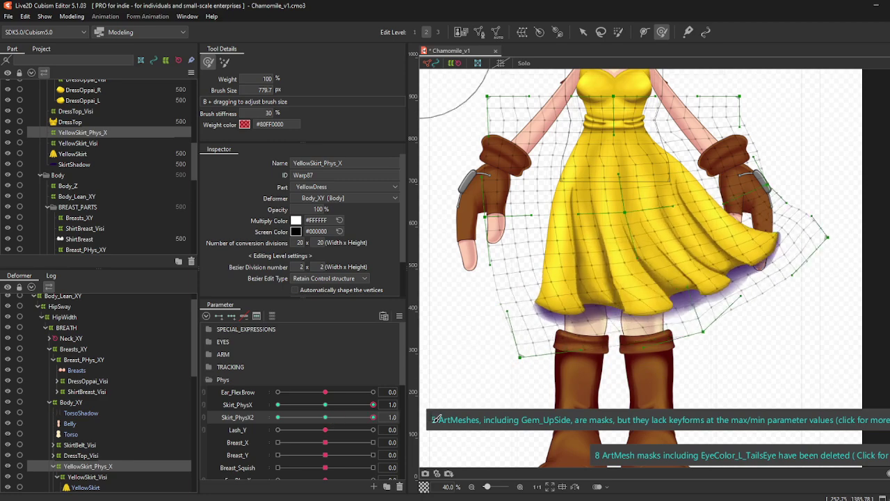
# Step: Check the skirt's shape with Skirt_PhysX at -1.0 and with both skirt parameters at 1.0
pyautogui.click(325, 417)
pyautogui.moveTo(331, 406); pyautogui.dragTo(210, 407)
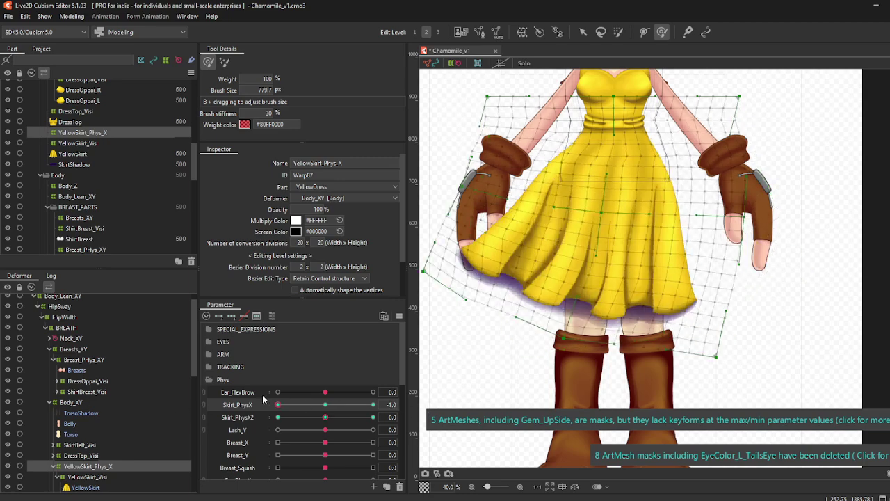
pyautogui.click(372, 405)
pyautogui.moveTo(327, 417); pyautogui.dragTo(389, 418)
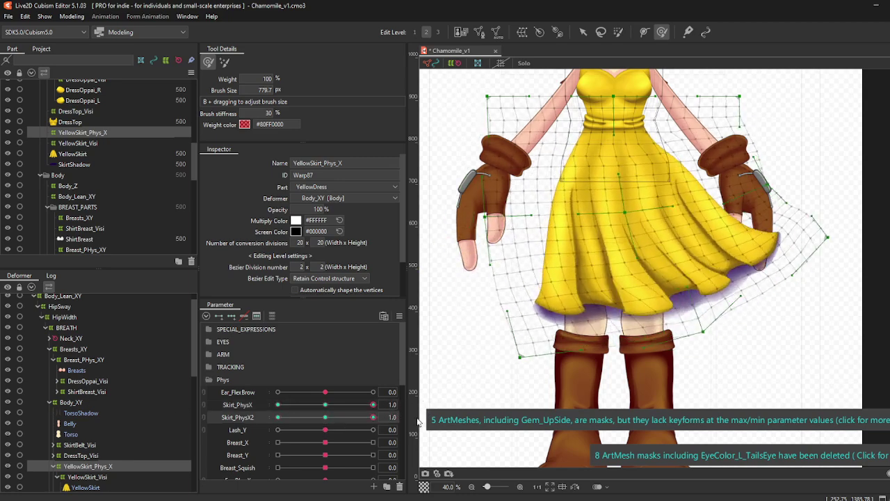
pyautogui.moveTo(341, 423); pyautogui.dragTo(369, 414)
# Step: With Skirt_PhysX at 1.0 and Skirt_PhysX2 at -1.0, brush the skirt's hem back toward the left
pyautogui.moveTo(373, 417); pyautogui.dragTo(296, 420)
pyautogui.moveTo(576, 367)
pyautogui.mouseDown()
pyautogui.moveTo(525, 385)
pyautogui.moveTo(509, 356)
pyautogui.moveTo(498, 358)
pyautogui.moveTo(602, 375)
pyautogui.moveTo(630, 351)
pyautogui.moveTo(700, 349)
pyautogui.moveTo(817, 282)
pyautogui.moveTo(828, 237)
pyautogui.moveTo(788, 220)
pyautogui.moveTo(792, 272)
pyautogui.moveTo(823, 289)
pyautogui.moveTo(825, 266)
pyautogui.moveTo(832, 271)
pyautogui.moveTo(799, 304)
pyautogui.mouseUp()
pyautogui.moveTo(324, 406)
pyautogui.mouseDown()
pyautogui.moveTo(310, 421)
pyautogui.moveTo(329, 413)
pyautogui.mouseUp()
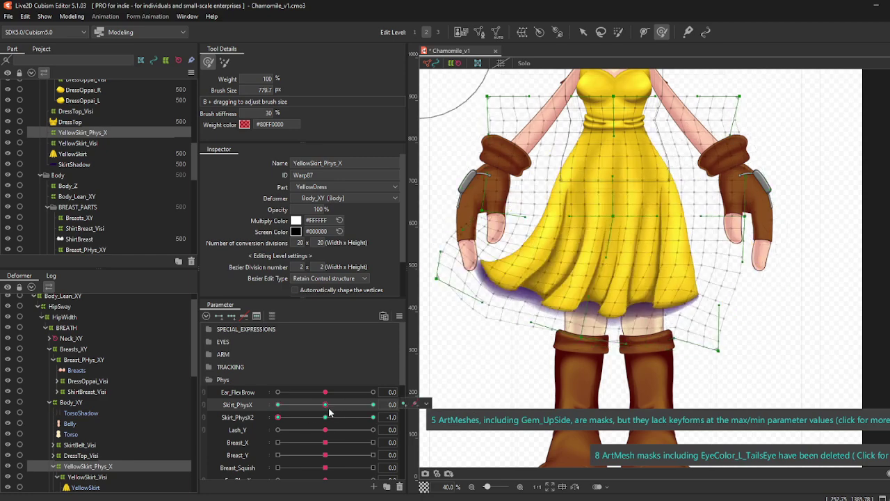
pyautogui.click(371, 405)
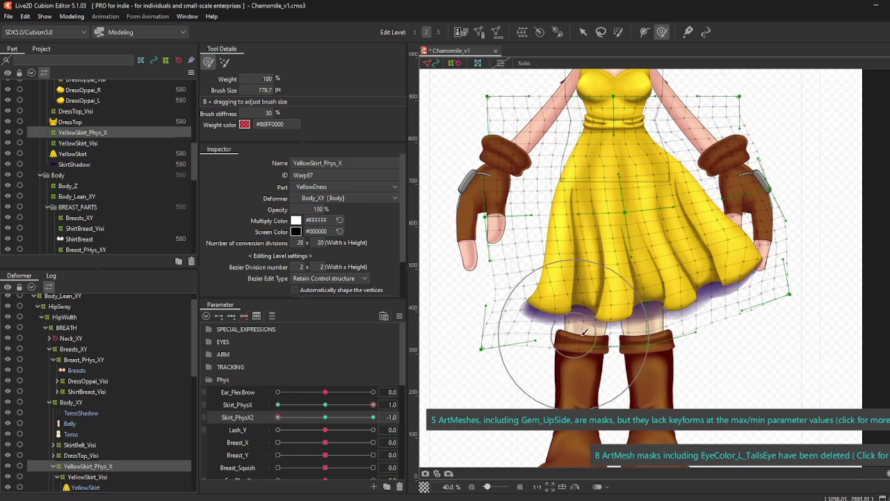
# Step: Refine the skirt's trailing pose at Skirt_PhysX 1.0 and Skirt_PhysX2 -1.0, brushing both hem corners slightly further left
pyautogui.moveTo(584, 332); pyautogui.dragTo(588, 327)
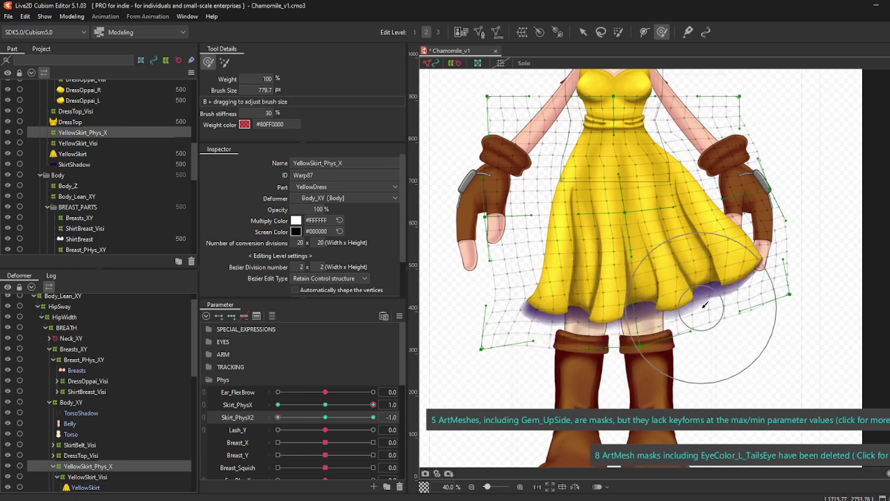
pyautogui.moveTo(478, 352); pyautogui.dragTo(460, 347)
pyautogui.moveTo(655, 311); pyautogui.dragTo(672, 295)
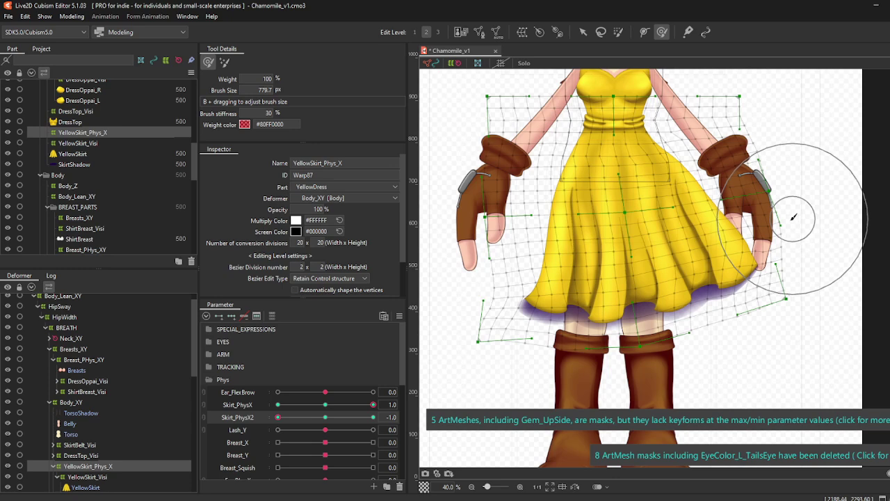
pyautogui.moveTo(786, 240); pyautogui.dragTo(758, 233)
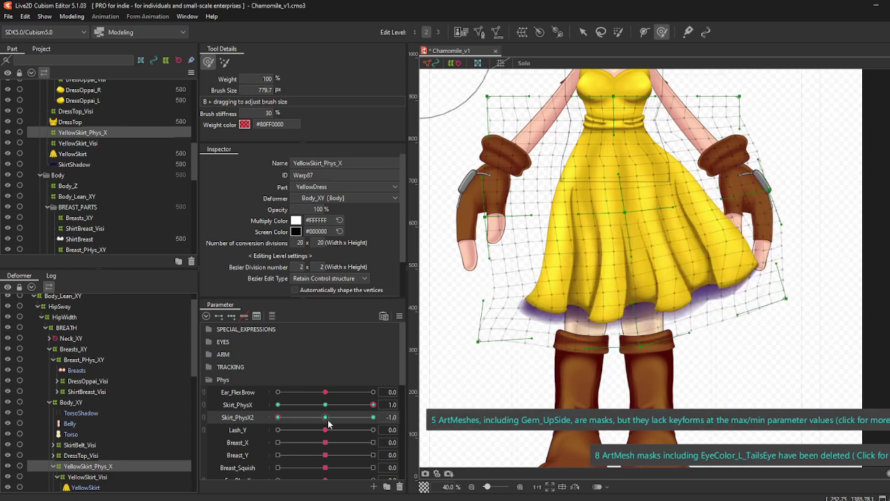
# Step: With Skirt_PhysX at -1.0 and Skirt_PhysX2 at 1.0, brush both sides of the skirt's hem toward the right
pyautogui.moveTo(329, 424); pyautogui.dragTo(303, 419)
pyautogui.click(279, 406)
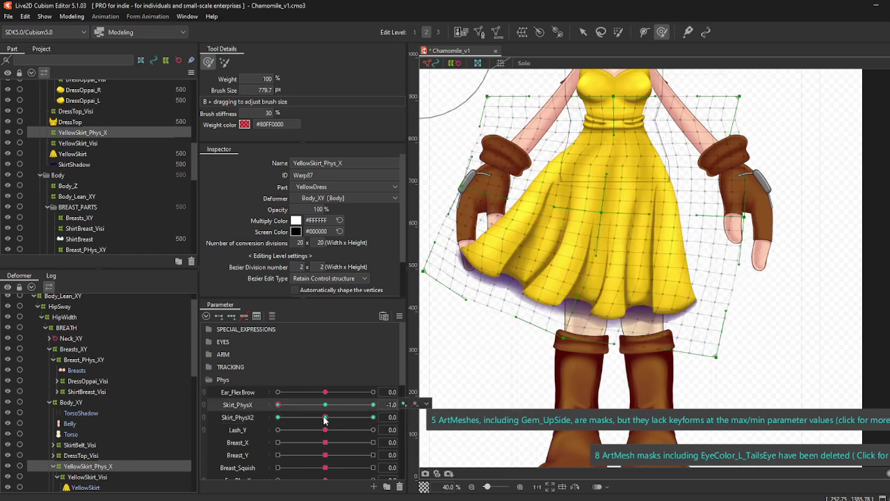
pyautogui.click(324, 417)
pyautogui.moveTo(741, 377); pyautogui.dragTo(772, 348)
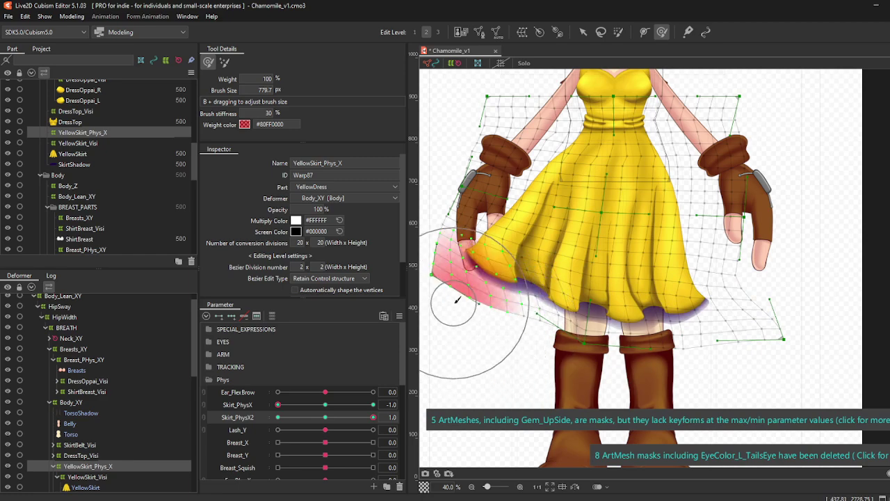
pyautogui.moveTo(463, 300)
pyautogui.mouseDown()
pyautogui.moveTo(563, 278)
pyautogui.moveTo(657, 303)
pyautogui.mouseUp()
pyautogui.moveTo(725, 318)
pyautogui.mouseDown()
pyautogui.moveTo(772, 300)
pyautogui.moveTo(765, 294)
pyautogui.mouseUp()
pyautogui.click(325, 416)
pyautogui.click(373, 416)
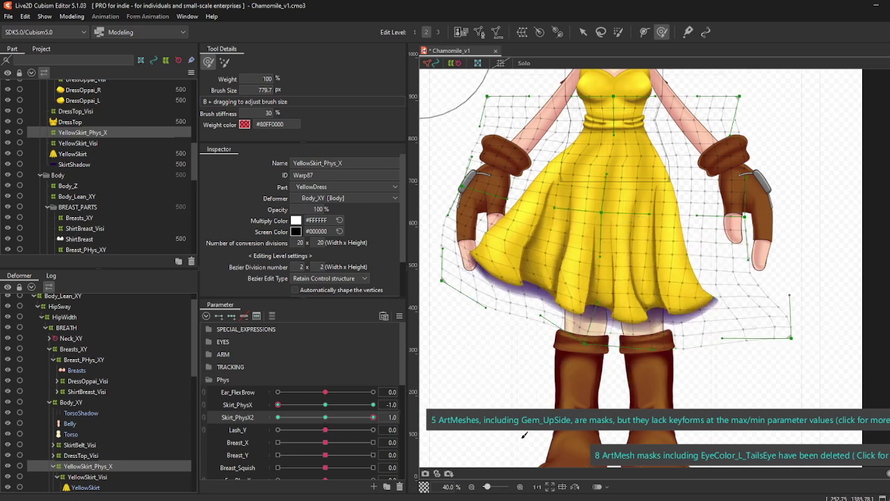
# Step: Brush the skirt's left hem with both skirt parameters at -1.0, and save the model in its default pose
pyautogui.click(326, 417)
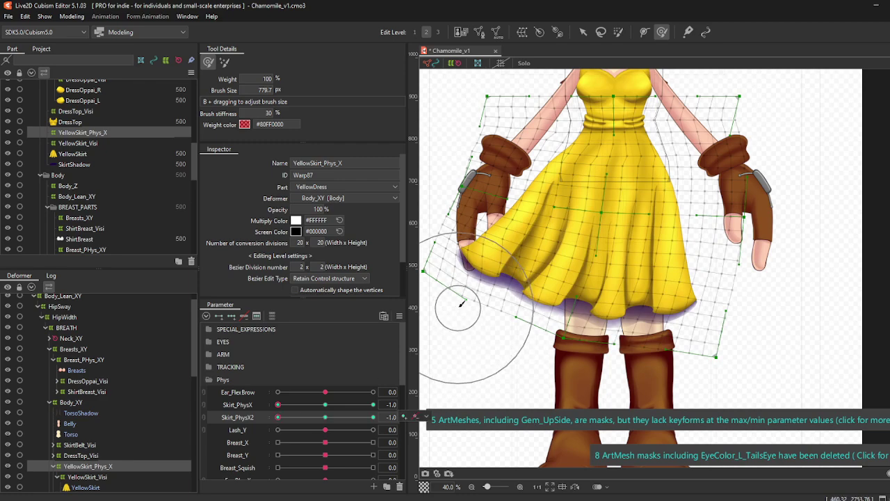
pyautogui.moveTo(461, 304)
pyautogui.mouseDown()
pyautogui.moveTo(448, 299)
pyautogui.moveTo(445, 323)
pyautogui.moveTo(458, 300)
pyautogui.moveTo(615, 341)
pyautogui.moveTo(745, 357)
pyautogui.moveTo(512, 312)
pyautogui.moveTo(466, 259)
pyautogui.moveTo(536, 275)
pyautogui.moveTo(573, 270)
pyautogui.moveTo(612, 286)
pyautogui.moveTo(477, 336)
pyautogui.mouseUp()
pyautogui.click(323, 429)
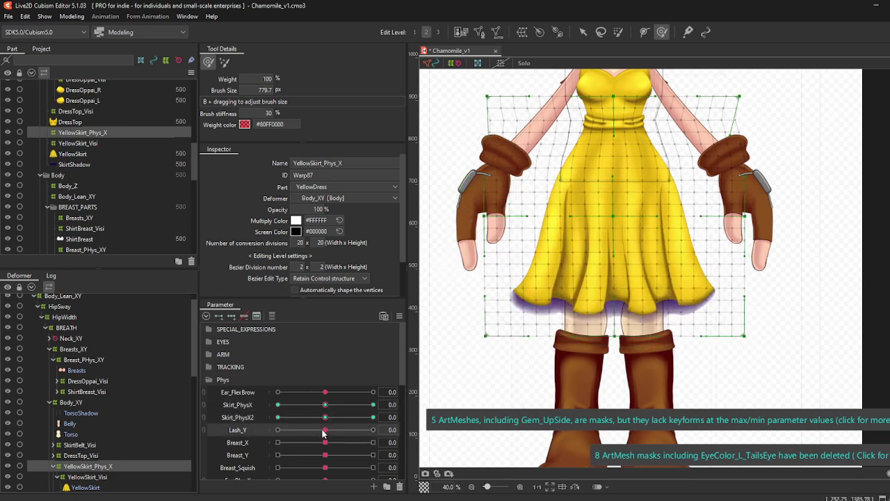
pyautogui.click(11, 18)
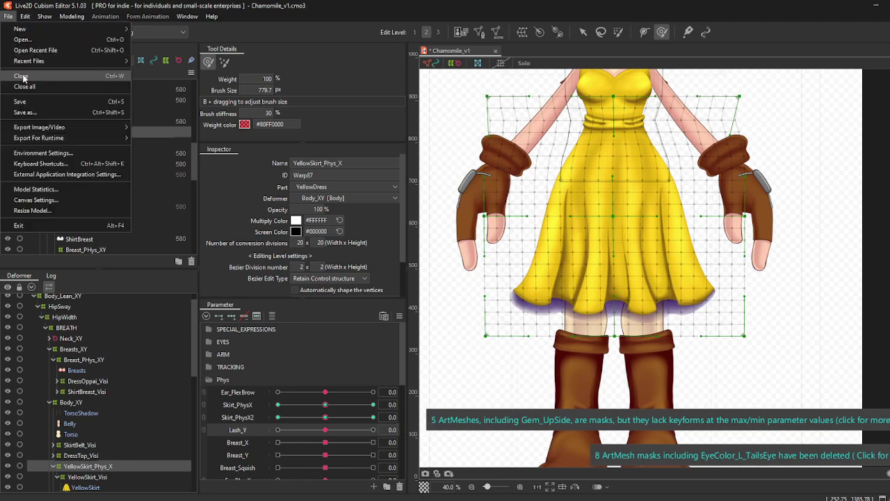
pyautogui.click(27, 103)
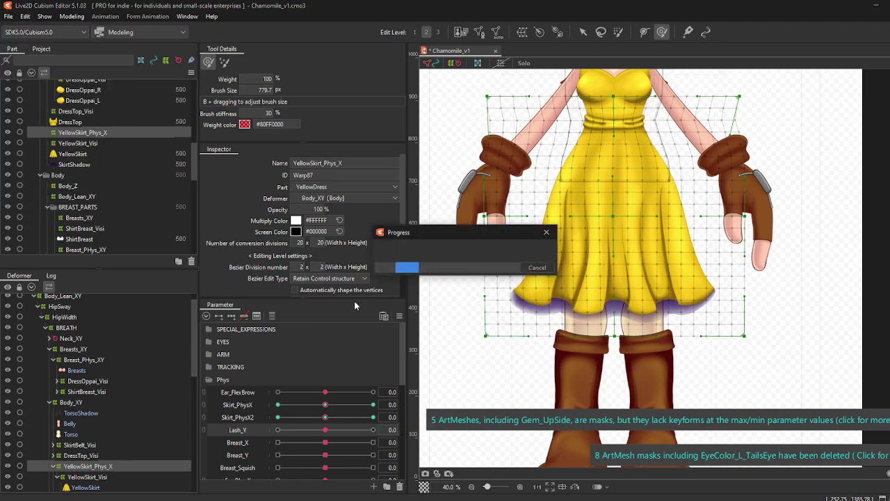
# Step: Temporarily link Skirt_PhysX and Skirt_PhysX2 to check the skirt's combined poses, and return both to 0.0
pyautogui.click(202, 409)
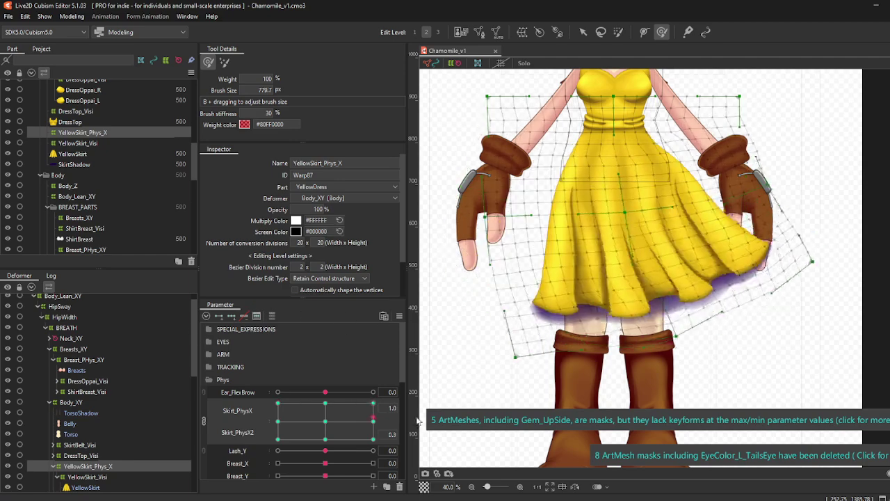
pyautogui.click(325, 423)
pyautogui.click(204, 420)
# Step: Apply Ellipse Interpolation to Skirt_PhysX and test the skirt's swing at -1.0
pyautogui.rightClick(233, 409)
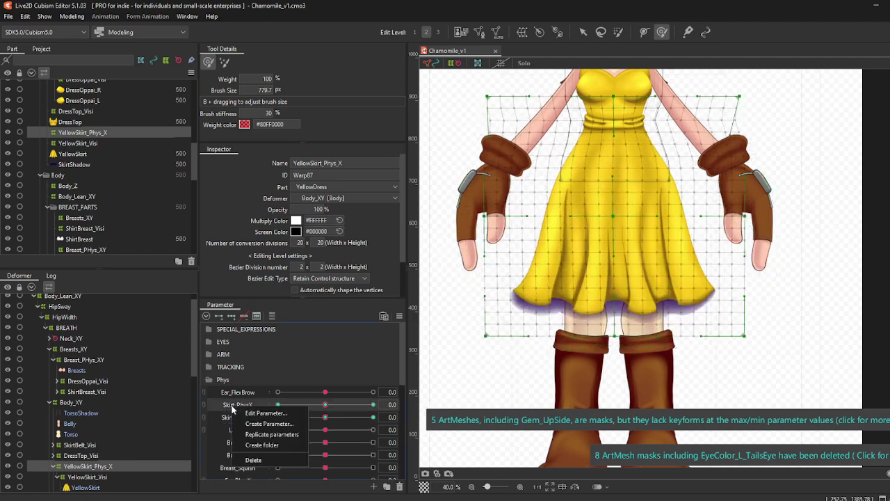
pyautogui.click(253, 405)
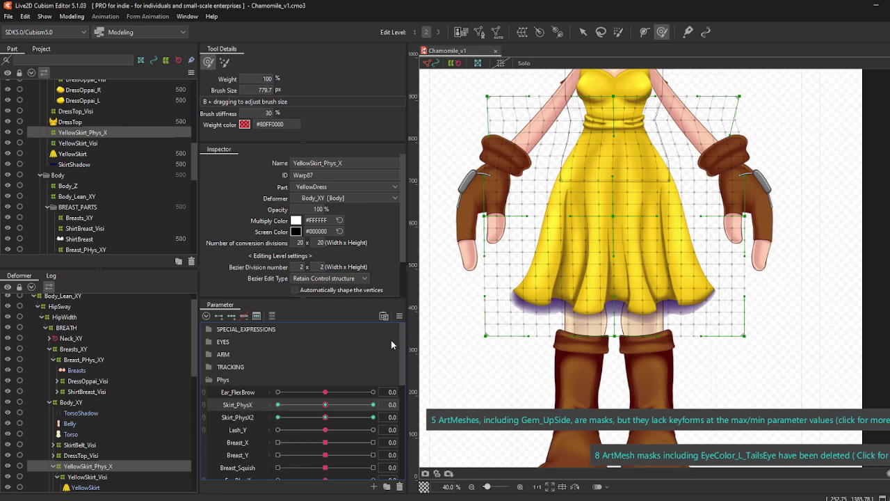
pyautogui.click(400, 316)
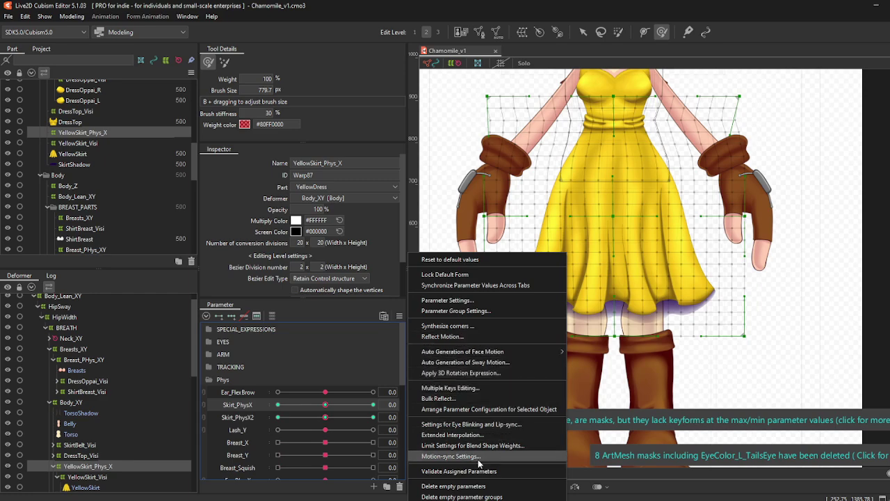
pyautogui.click(470, 433)
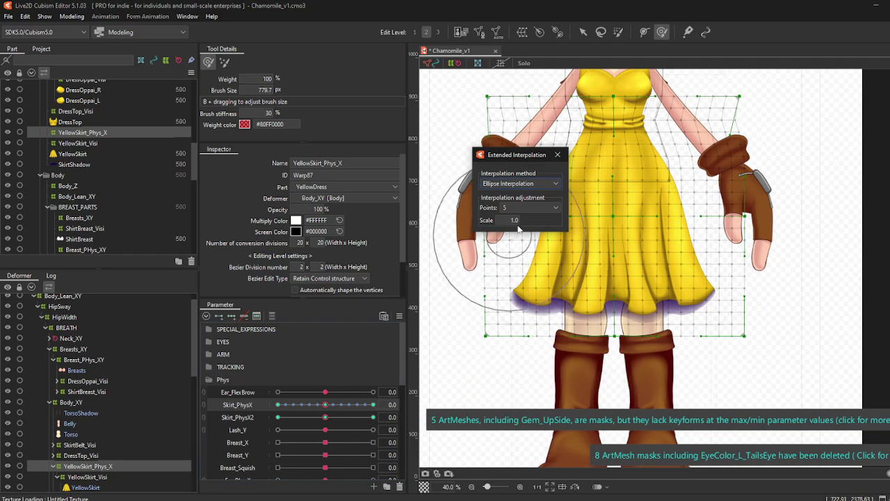
pyautogui.click(565, 155)
pyautogui.moveTo(325, 404); pyautogui.dragTo(277, 431)
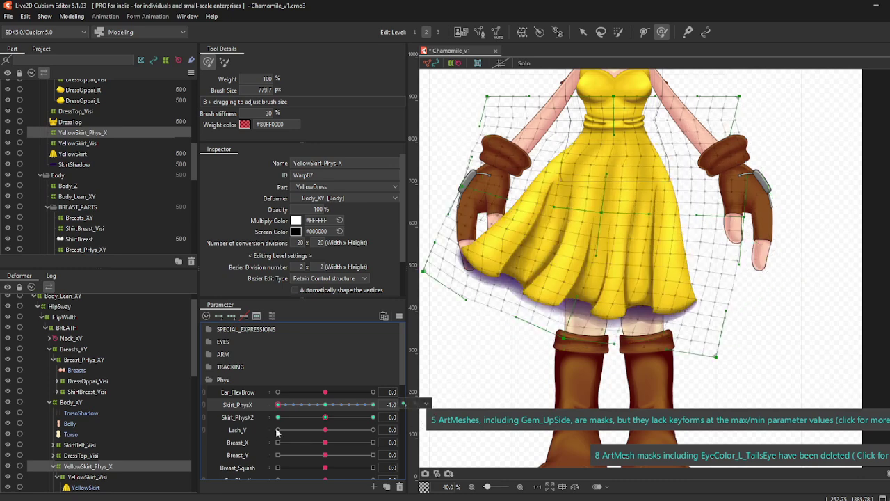
pyautogui.click(323, 404)
# Step: Apply Ellipse Interpolation to Skirt_PhysX2 and test the skirt's swing with both skirt parameters at 1.0
pyautogui.rightClick(240, 416)
pyautogui.click(399, 315)
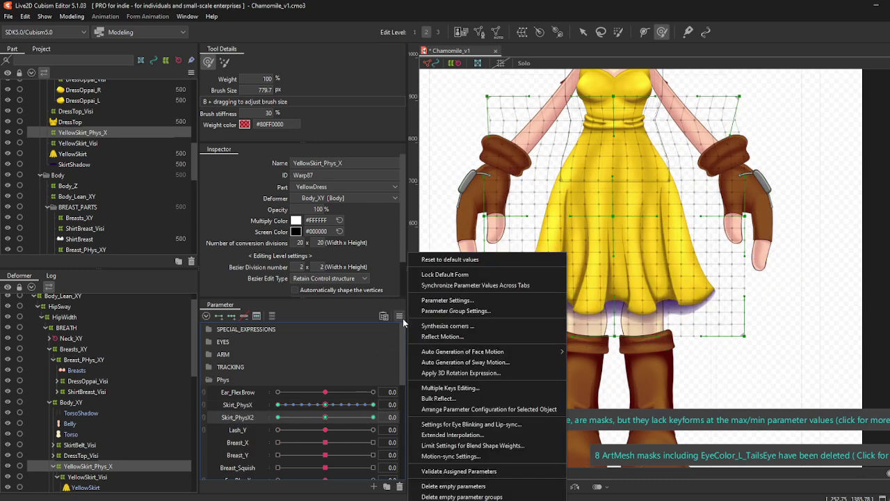
pyautogui.click(448, 435)
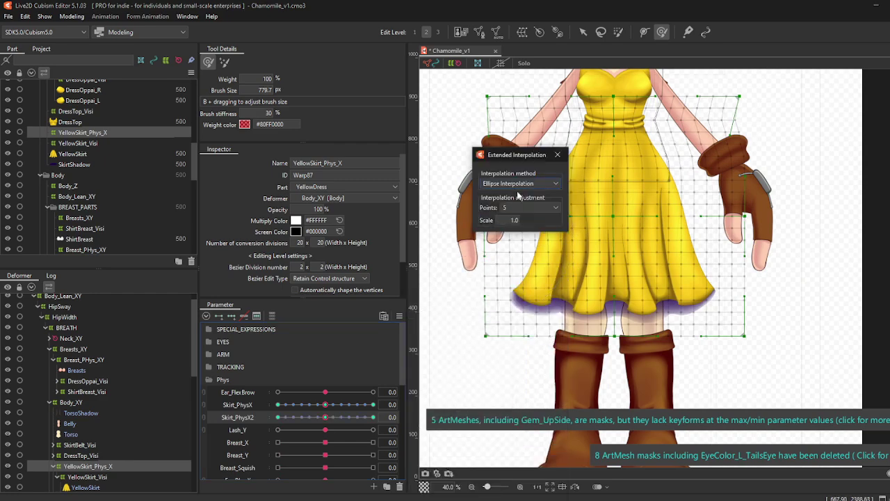
pyautogui.click(557, 156)
pyautogui.moveTo(325, 416); pyautogui.dragTo(408, 416)
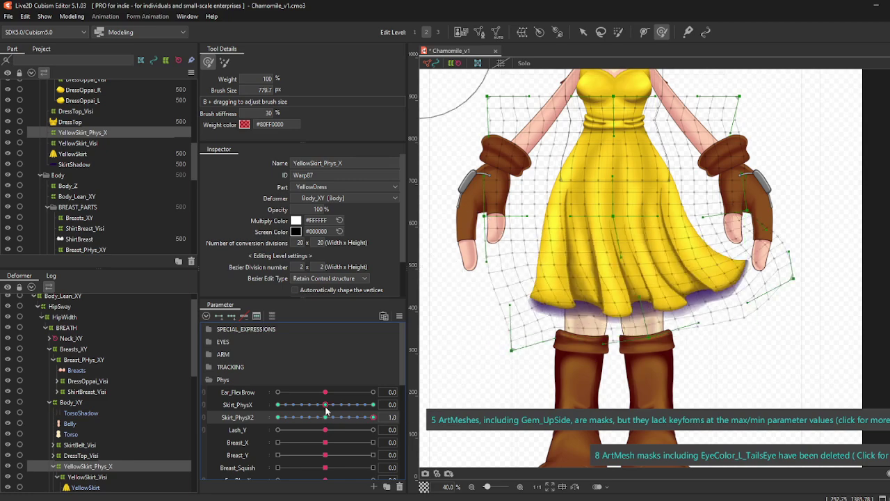
pyautogui.moveTo(326, 410); pyautogui.dragTo(404, 418)
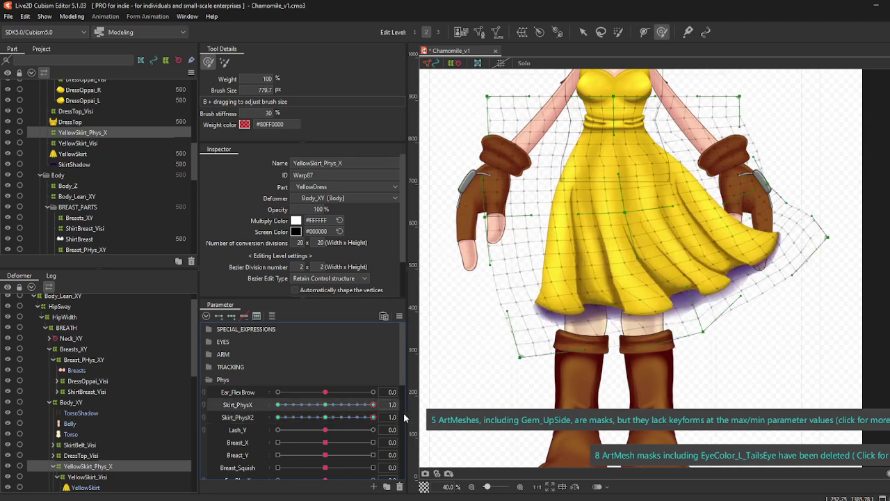
# Step: With both skirt parameters at 1.0, brush the skirt's upper right side and lower left hem corner slightly inward
pyautogui.moveTo(712, 141)
pyautogui.mouseDown()
pyautogui.moveTo(687, 168)
pyautogui.moveTo(649, 168)
pyautogui.mouseUp()
pyautogui.moveTo(324, 405); pyautogui.dragTo(397, 415)
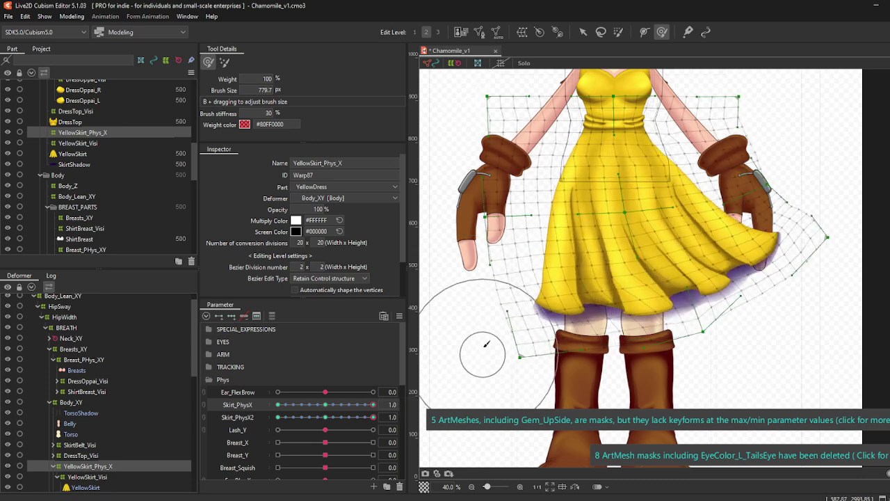
pyautogui.moveTo(486, 344)
pyautogui.mouseDown()
pyautogui.moveTo(495, 352)
pyautogui.moveTo(518, 340)
pyautogui.mouseUp()
pyautogui.moveTo(618, 327); pyautogui.dragTo(597, 288)
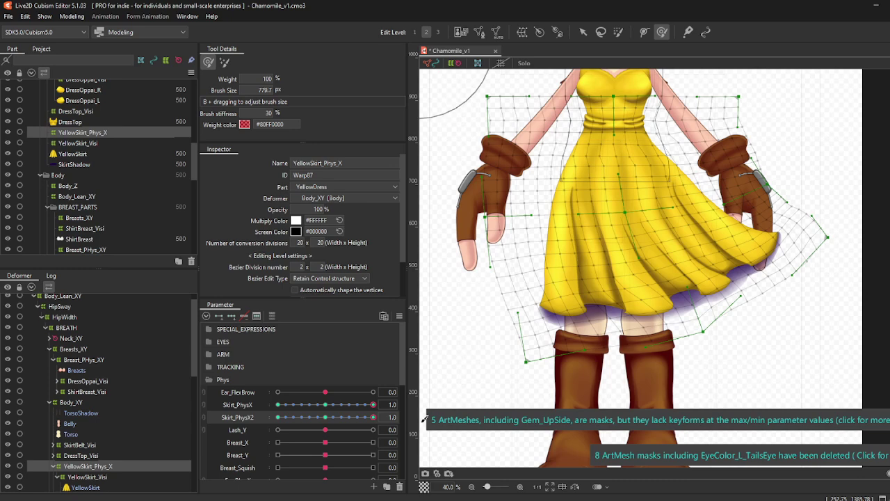
# Step: With Skirt_PhysX at 1.0, brush the skirt's upper right side slightly inward at Skirt_PhysX2 0.0 and -1.0
pyautogui.click(324, 417)
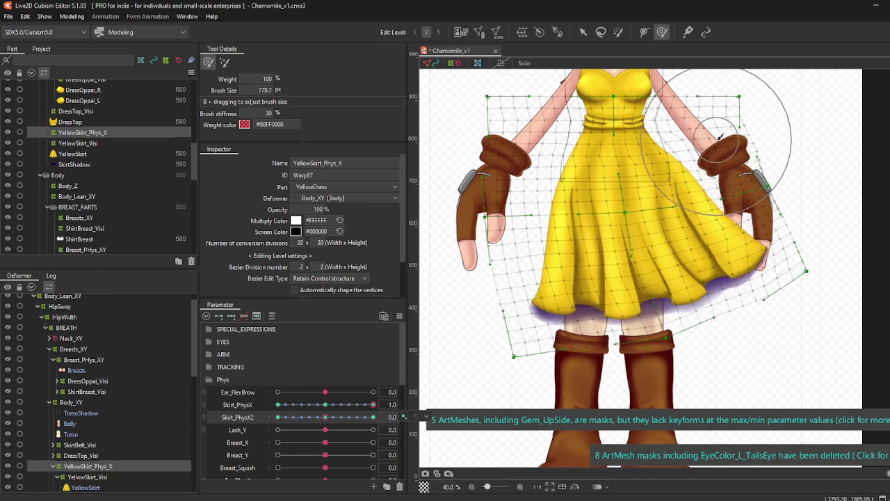
pyautogui.moveTo(720, 137); pyautogui.dragTo(712, 141)
pyautogui.moveTo(327, 420); pyautogui.dragTo(219, 441)
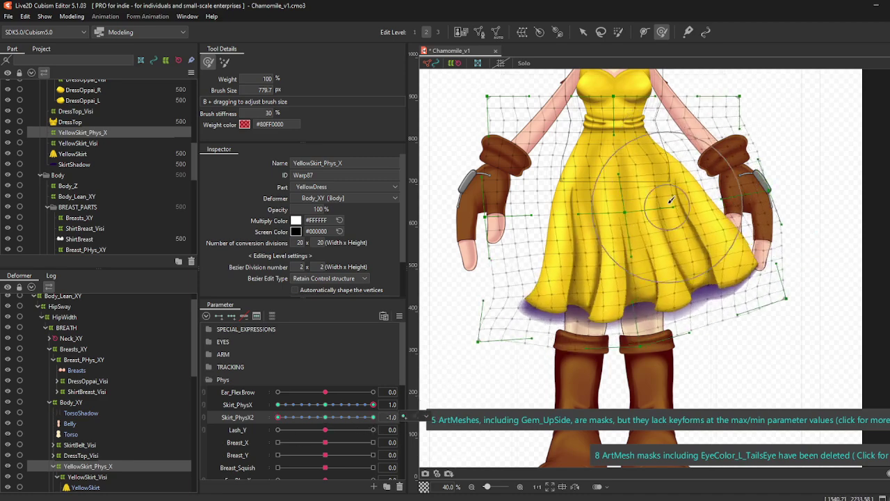
pyautogui.moveTo(712, 146); pyautogui.dragTo(708, 149)
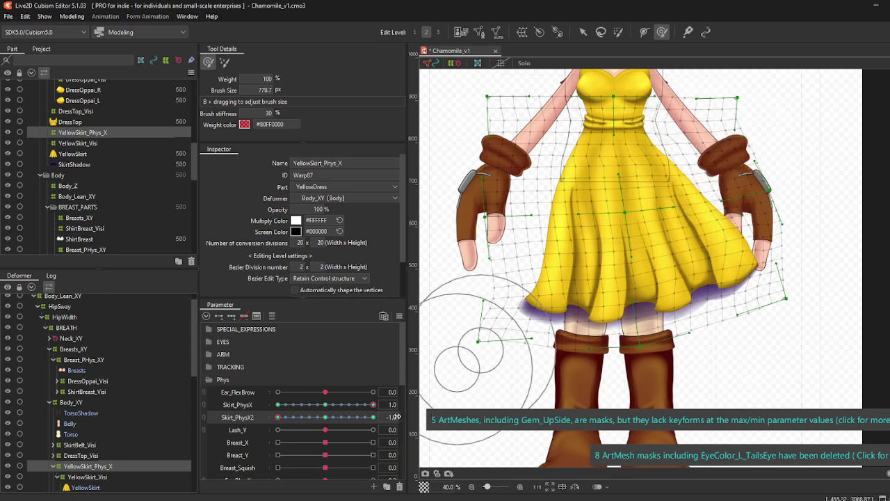
# Step: Check the skirt's opposing swings, reset Skirt_PhysX and Skirt_PhysX2 to 0.0, and save the model
pyautogui.moveTo(322, 422); pyautogui.dragTo(225, 430)
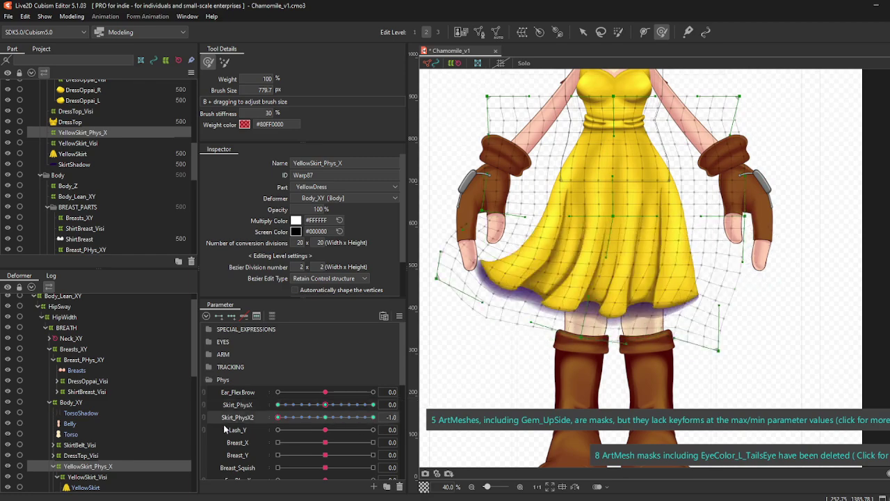
pyautogui.moveTo(325, 405); pyautogui.dragTo(470, 418)
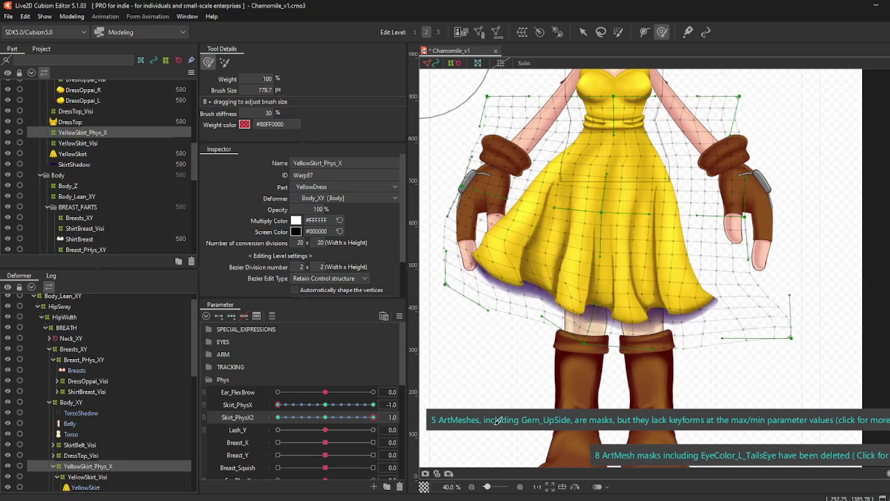
pyautogui.click(325, 417)
pyautogui.click(325, 404)
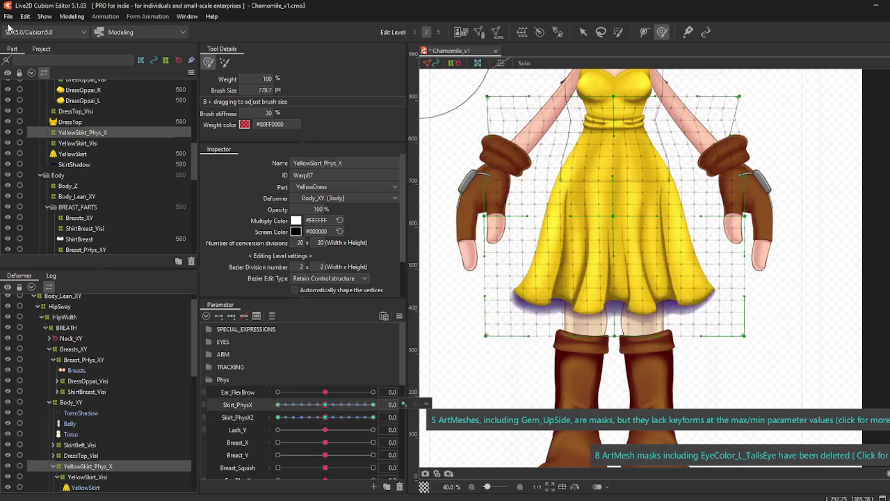
pyautogui.click(8, 17)
pyautogui.click(42, 104)
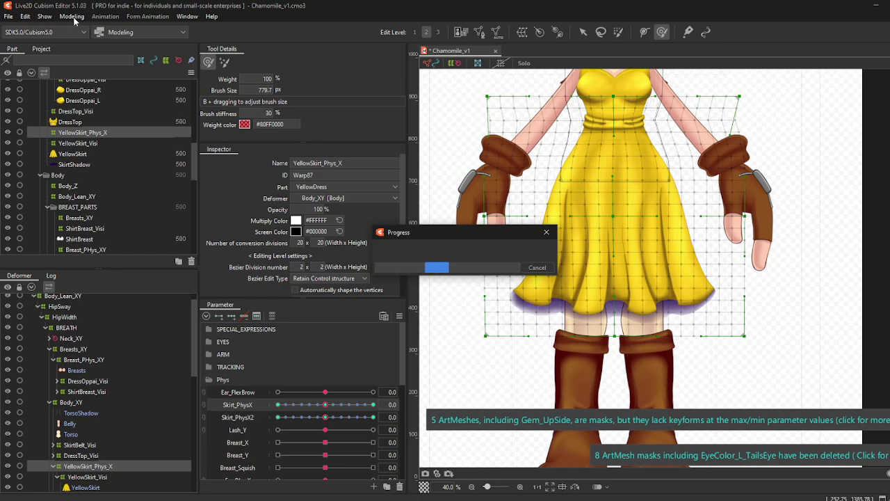
# Step: Open the model's physics settings and show the yellow dress in the preview with the shorts and shirt switched off
pyautogui.click(72, 17)
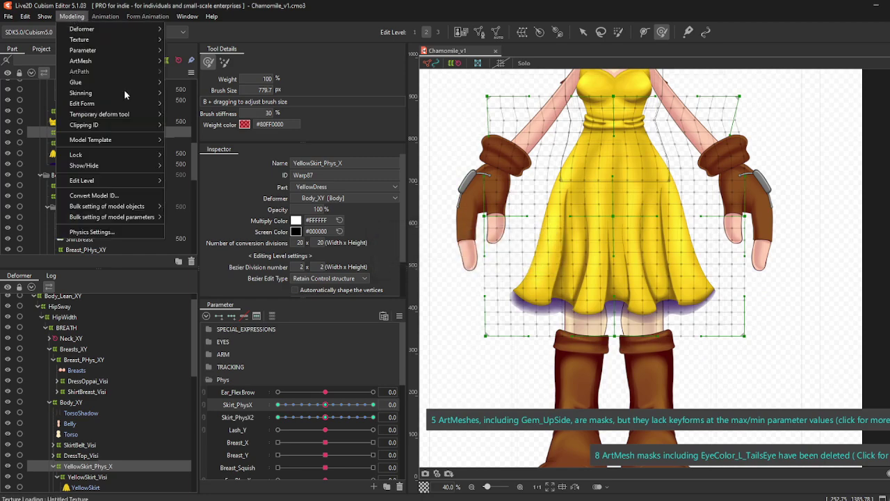
pyautogui.click(112, 233)
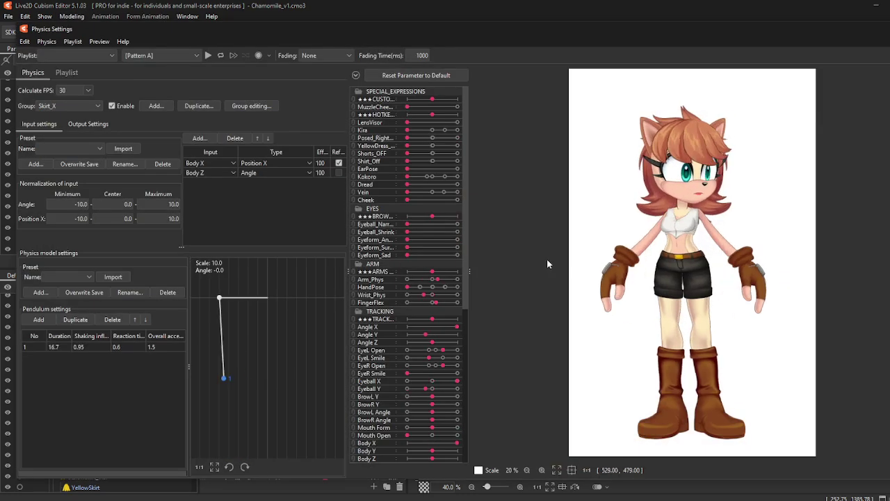
pyautogui.click(459, 145)
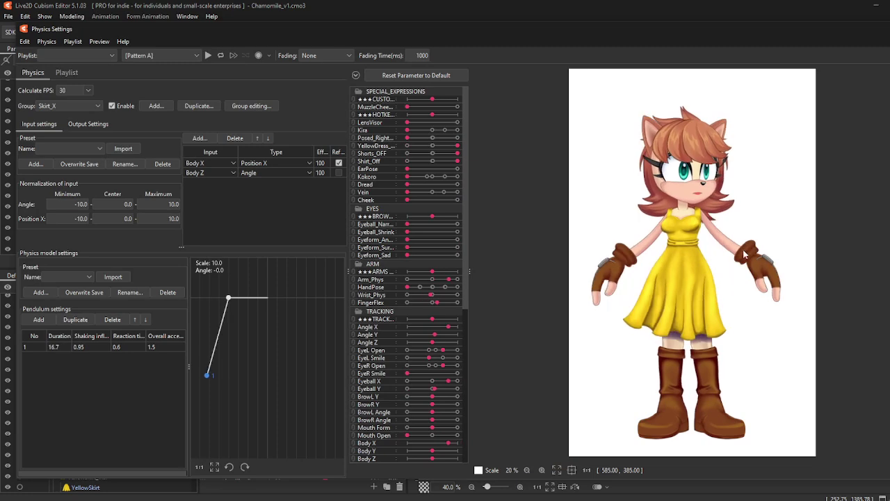
# Step: Add a second pendulum to the Skirt_X physics group and assign it Skirt_PhysX2 as an output parameter
pyautogui.click(87, 124)
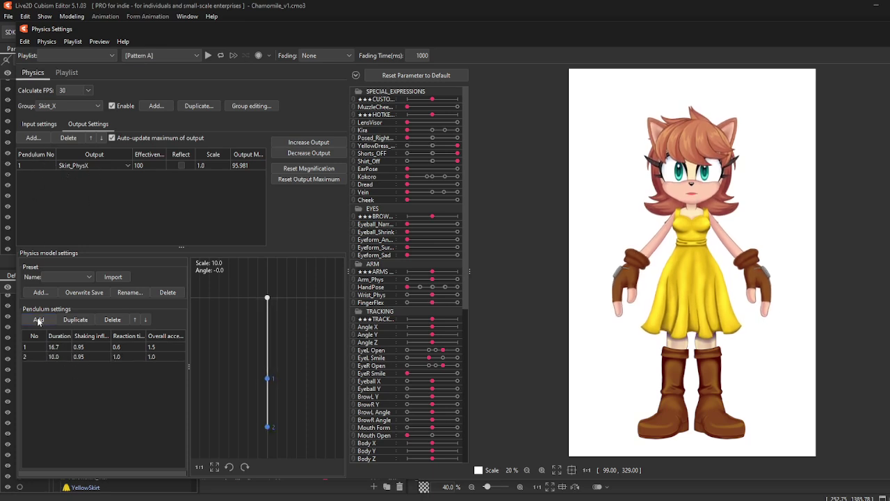
pyautogui.click(82, 167)
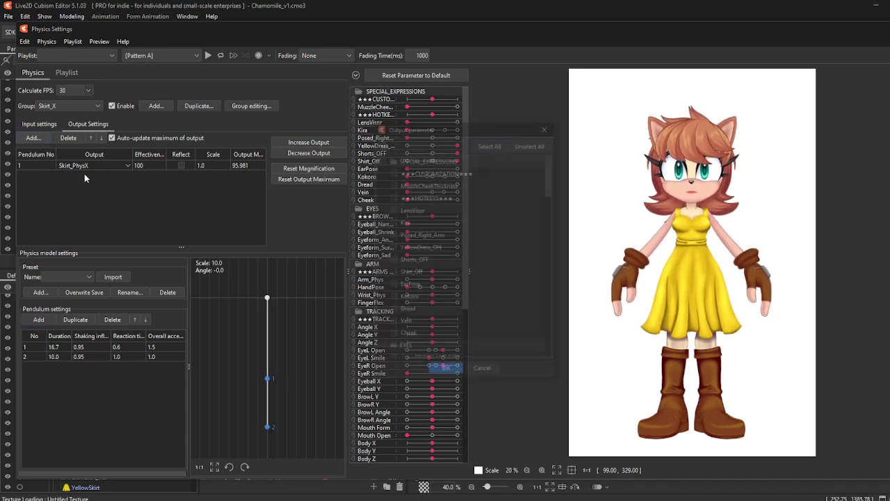
pyautogui.scroll(-6, 445, 299)
pyautogui.scroll(-12, 460, 317)
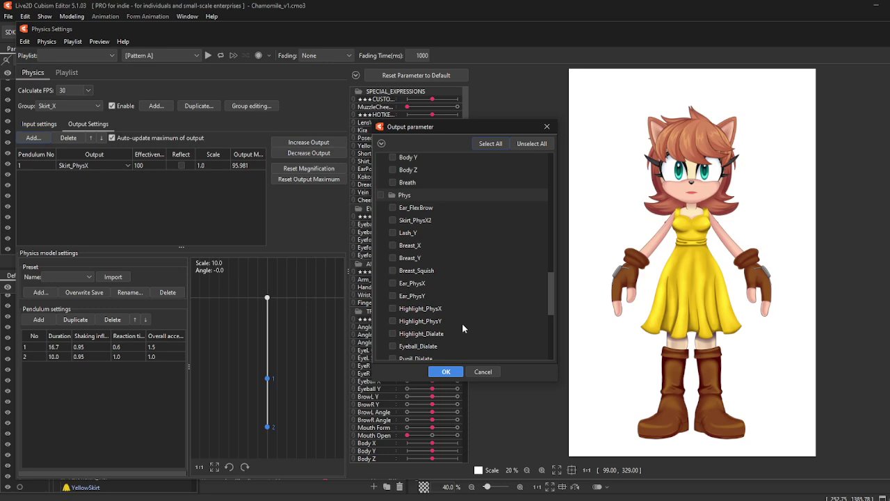
pyautogui.click(393, 220)
pyautogui.click(446, 371)
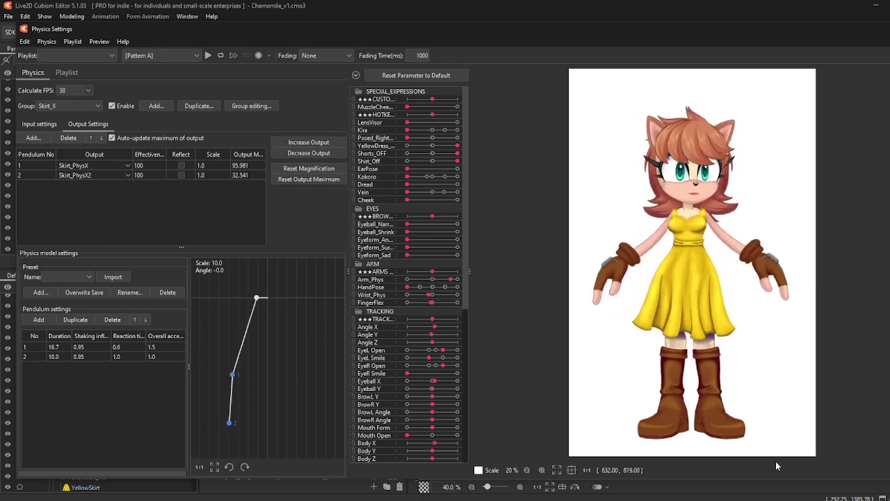
# Step: Set the second pendulum's duration to 20.6 and test the skirt's swing in the preview
pyautogui.scroll(3, 710, 371)
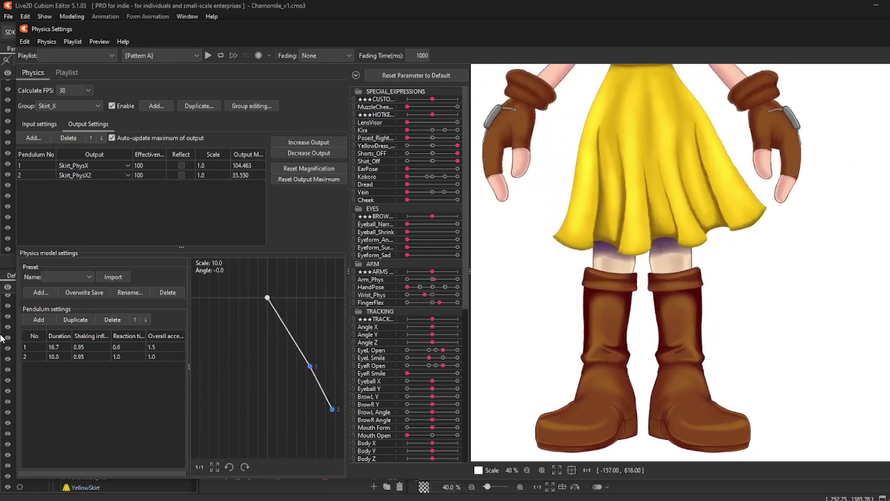
pyautogui.doubleClick(53, 356)
pyautogui.write('12.8')
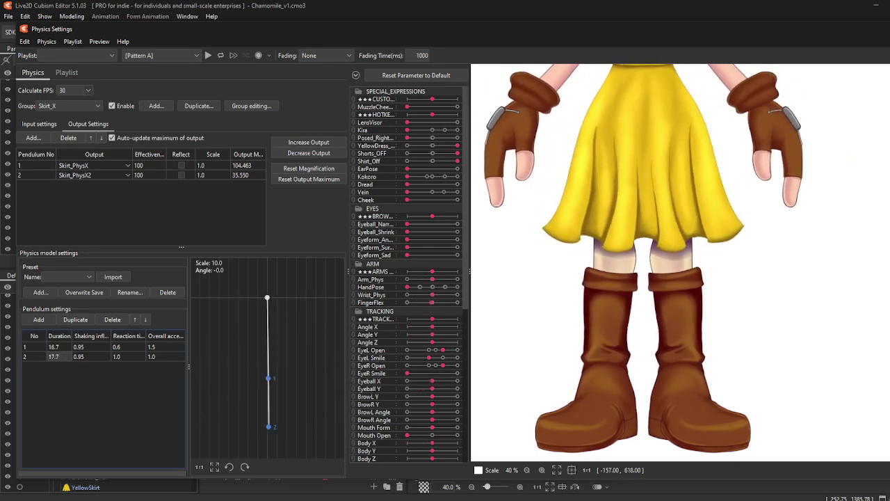
pyautogui.press('BackSpace')
pyautogui.press('BackSpace')
pyautogui.press('BackSpace')
pyautogui.press('BackSpace')
pyautogui.write('20.6')
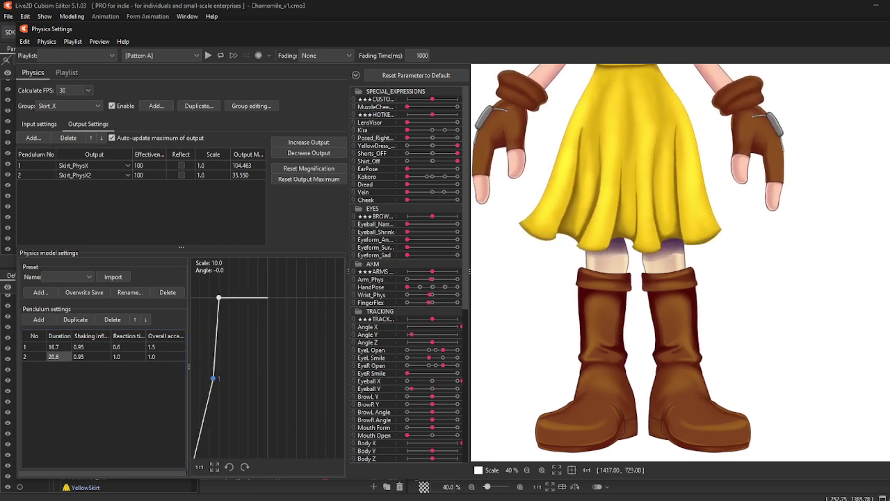
pyautogui.scroll(-5, 777, 231)
pyautogui.scroll(-2, 776, 232)
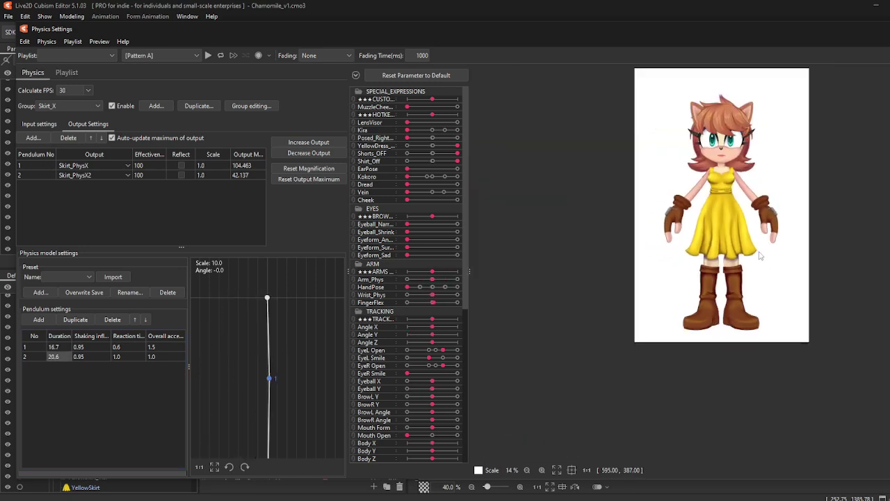
# Step: Raise the second pendulum's shaking influence to 0.97 and test the swing again
pyautogui.moveTo(617, 259); pyautogui.dragTo(227, 319)
pyautogui.moveTo(80, 356); pyautogui.dragTo(97, 356)
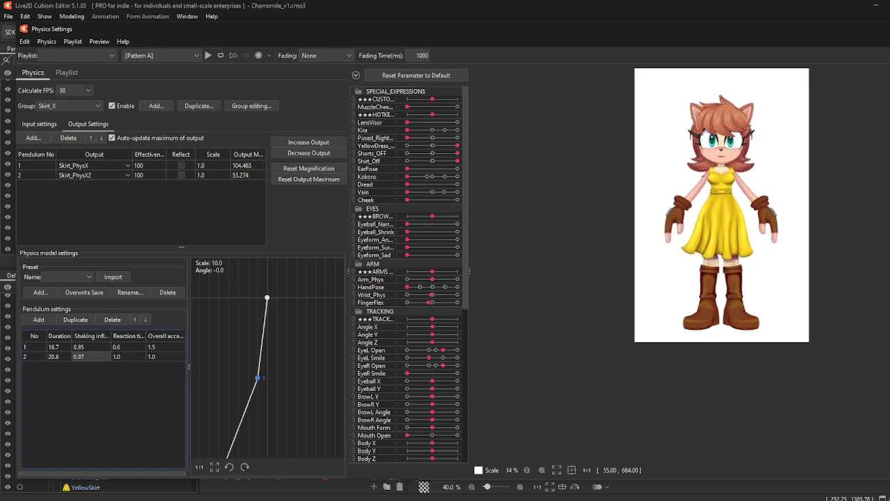
pyautogui.moveTo(90, 355); pyautogui.dragTo(198, 335)
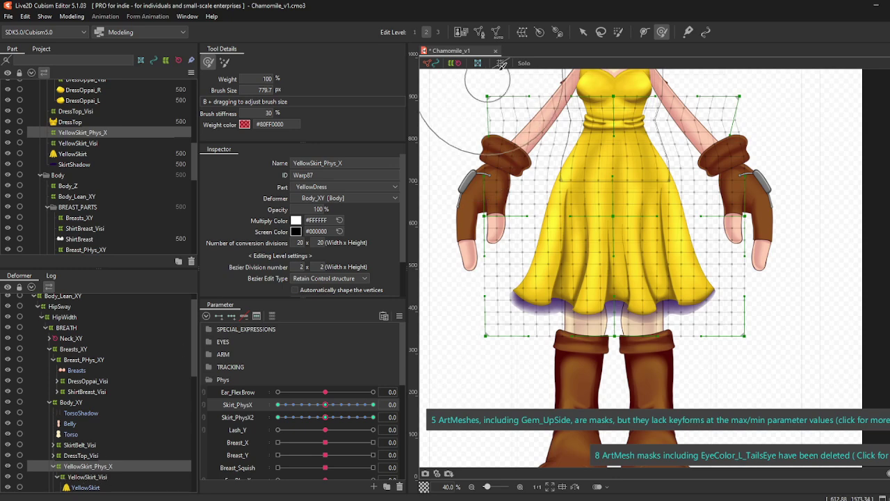
# Step: Create a warp deformer named YellowSkirt_PhysY as parent of YellowSkirt_Phys_X, with 2 x 2 Bezier and 20 x 20 conversion divisions
pyautogui.click(522, 32)
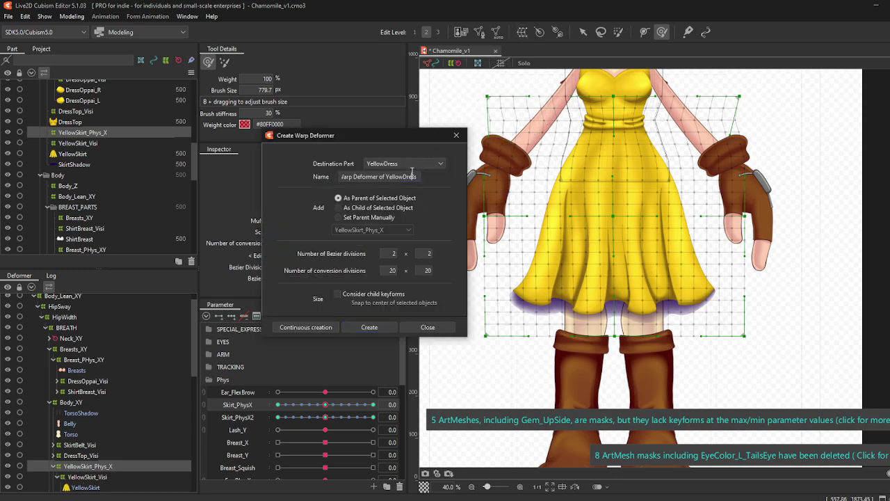
pyautogui.tripleClick(412, 175)
pyautogui.write('YellowSkirt_PhysY')
pyautogui.click(369, 330)
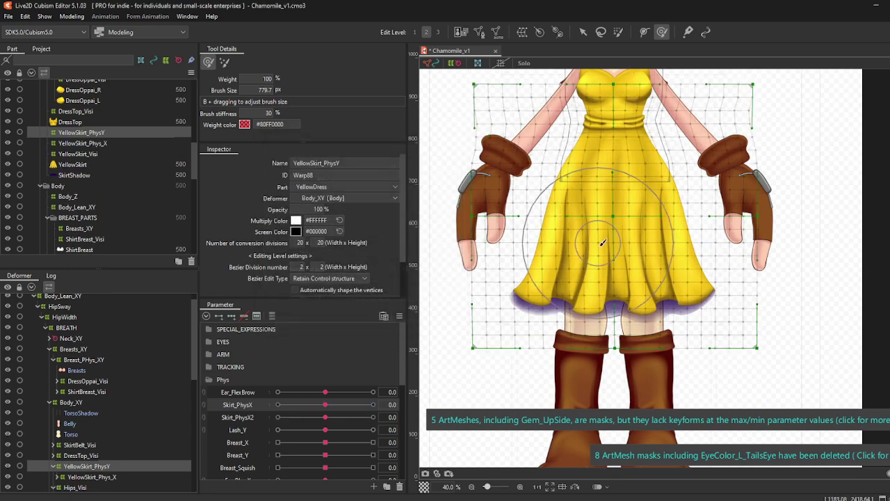
# Step: Create a Skirt_PhysY parameter ranging from -1.0 to 1.0 with default 0.0 and place it above Skirt_PhysX
pyautogui.click(255, 431)
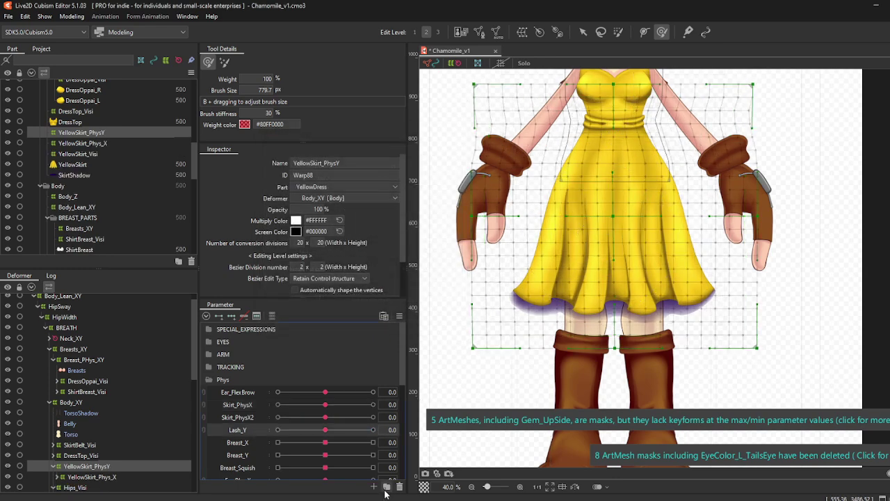
pyautogui.click(374, 487)
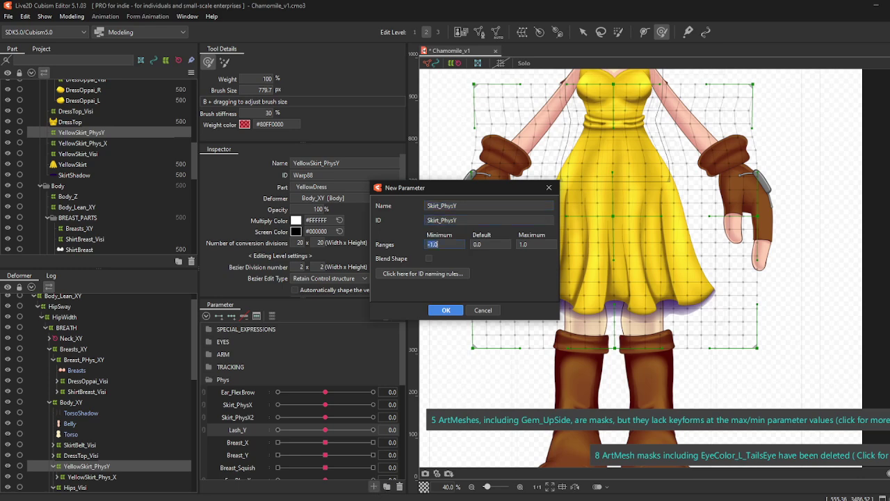
pyautogui.click(446, 311)
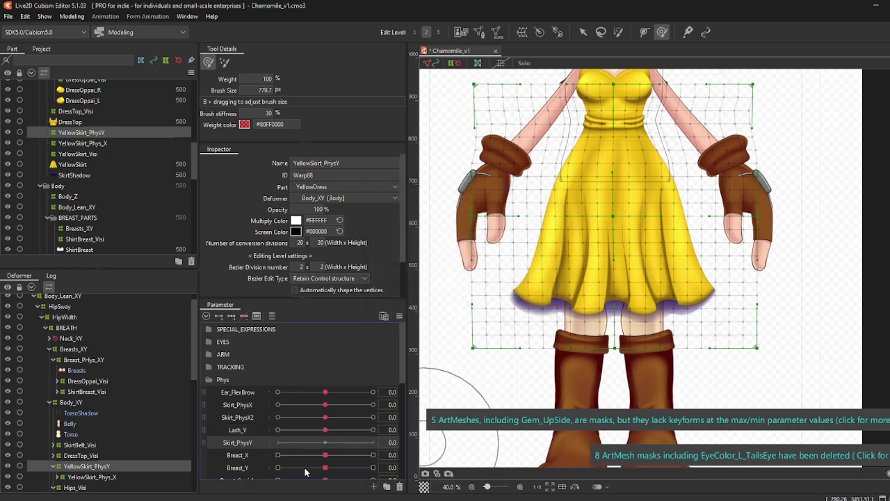
pyautogui.moveTo(253, 442); pyautogui.dragTo(242, 399)
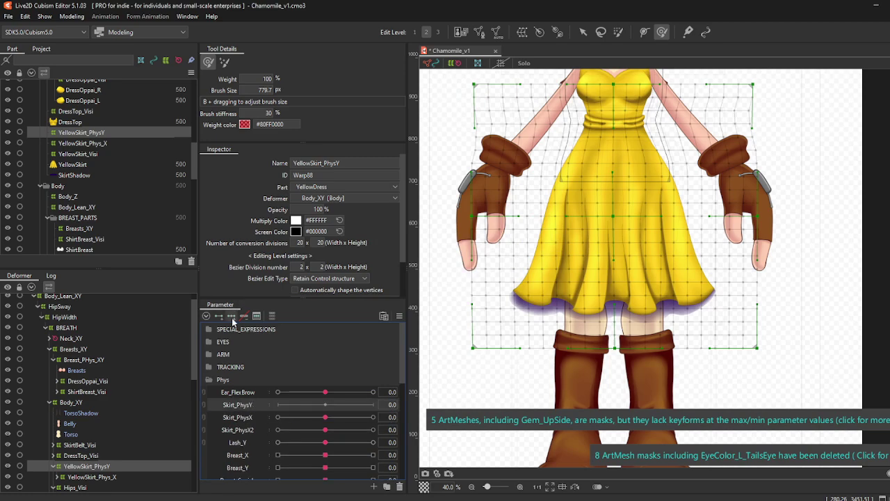
# Step: Make Skirt_PhysY a Blend Shape parameter and key the YellowSkirt_PhysY deformer on it at -1.0, 0.0 and 1.0
pyautogui.click(326, 406)
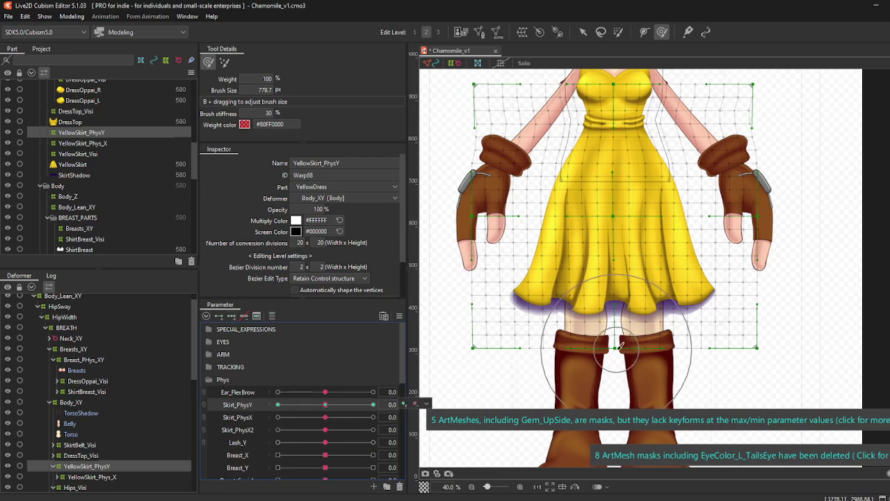
pyautogui.rightClick(247, 404)
pyautogui.click(273, 411)
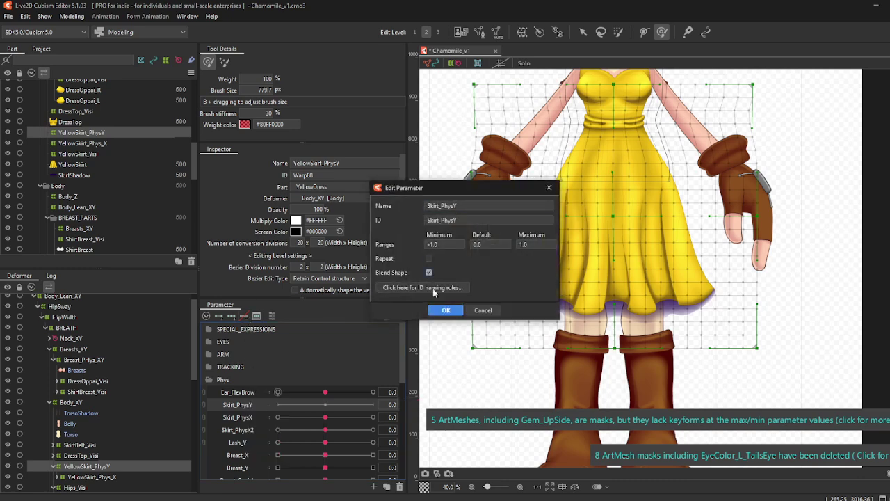
pyautogui.click(446, 310)
pyautogui.click(254, 405)
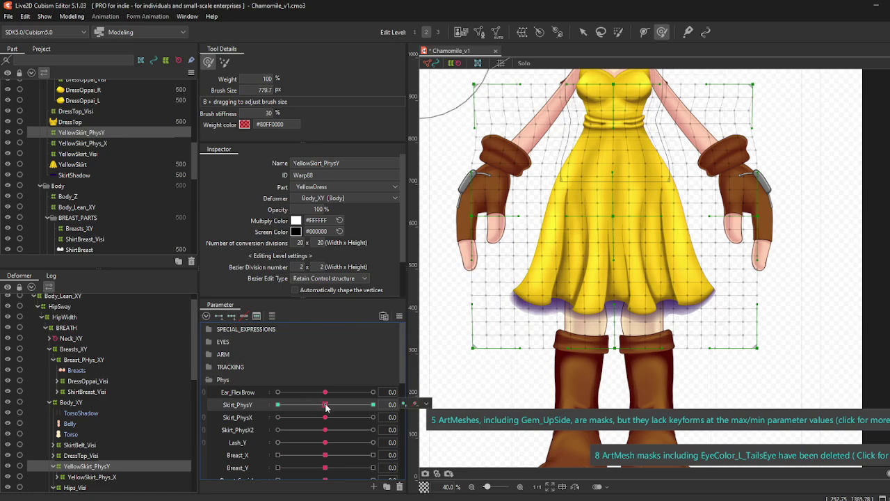
# Step: At Skirt_PhysY 1.0, pull the deformer's lower corners and side midpoints outward and up, and raise its bottom centre slightly
pyautogui.scroll(-2, 619, 230)
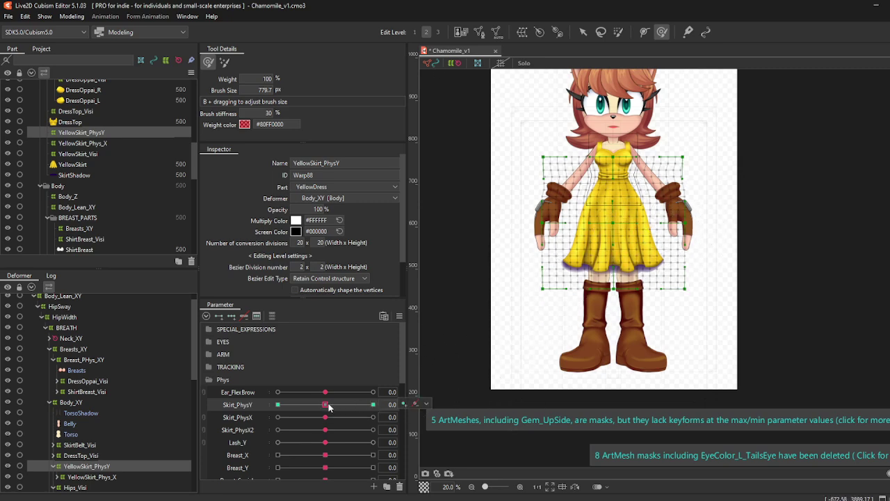
pyautogui.moveTo(329, 406); pyautogui.dragTo(374, 405)
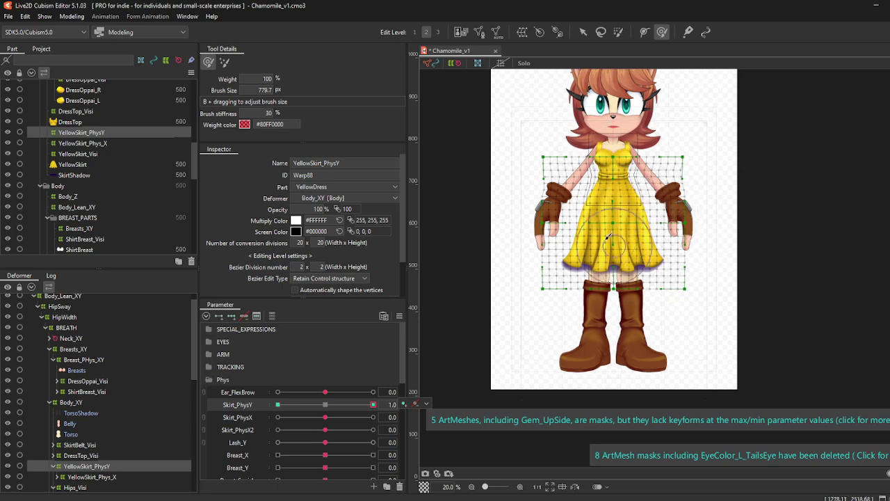
pyautogui.scroll(2, 612, 216)
pyautogui.click(583, 32)
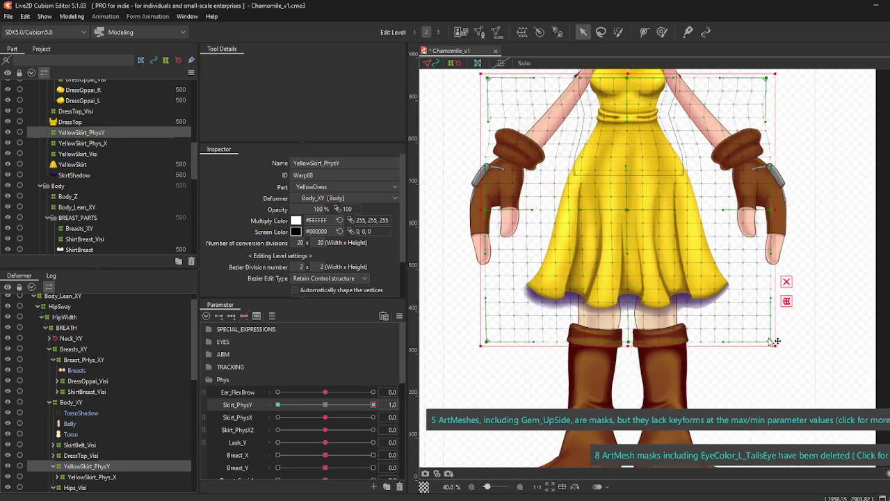
pyautogui.moveTo(770, 341); pyautogui.dragTo(822, 292)
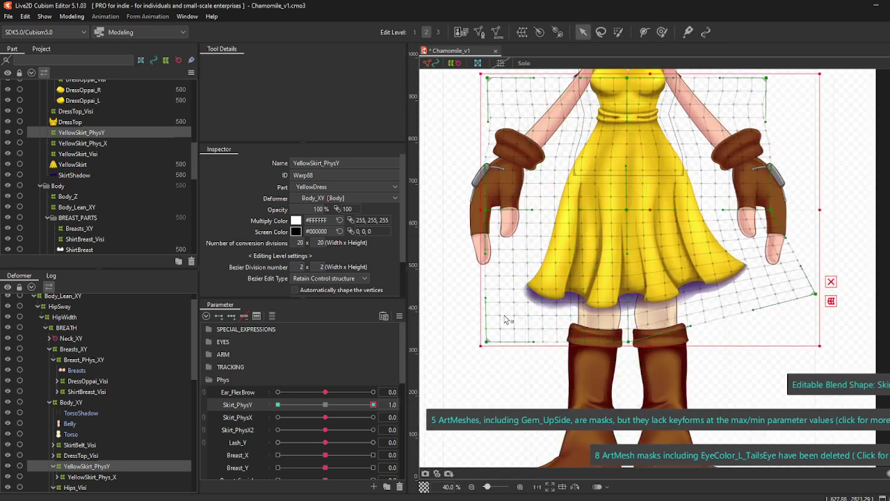
pyautogui.moveTo(490, 345); pyautogui.dragTo(466, 313)
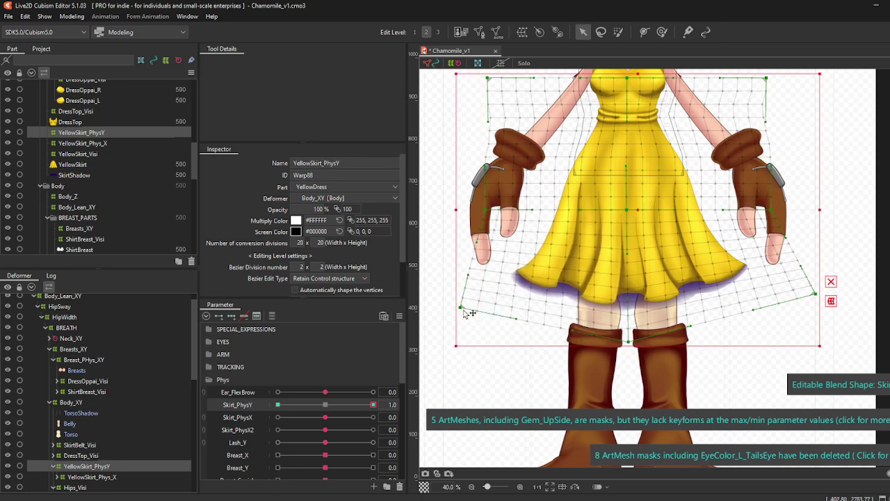
pyautogui.moveTo(638, 344); pyautogui.dragTo(630, 338)
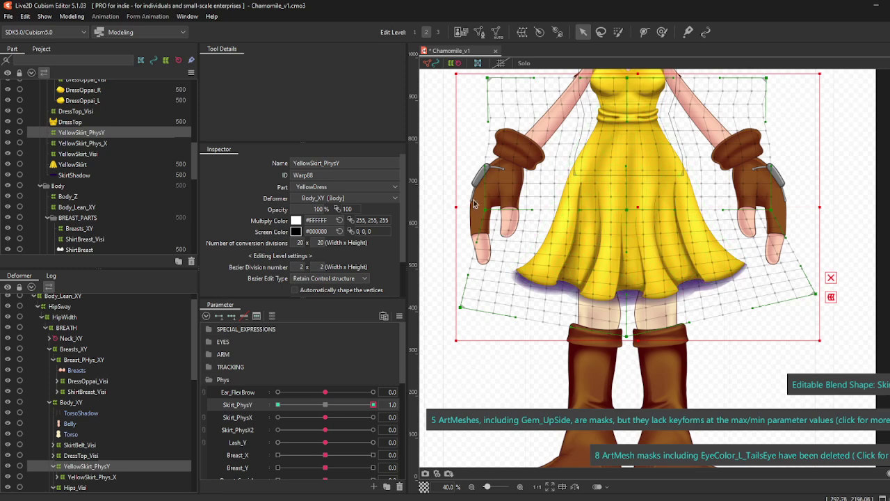
pyautogui.moveTo(490, 210); pyautogui.dragTo(488, 203)
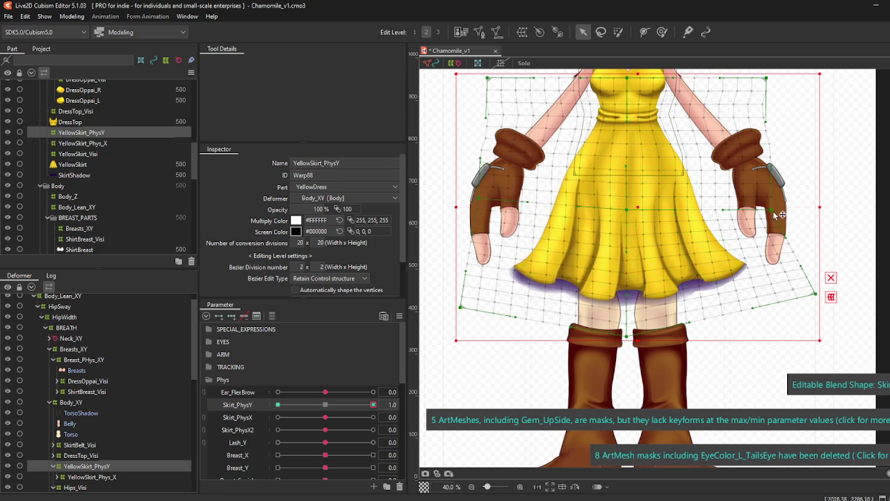
pyautogui.moveTo(778, 215); pyautogui.dragTo(787, 208)
# Step: Brush the skirt's sides and hem corners further outward and up at Skirt_PhysY 1.0, touching up its centre
pyautogui.click(662, 33)
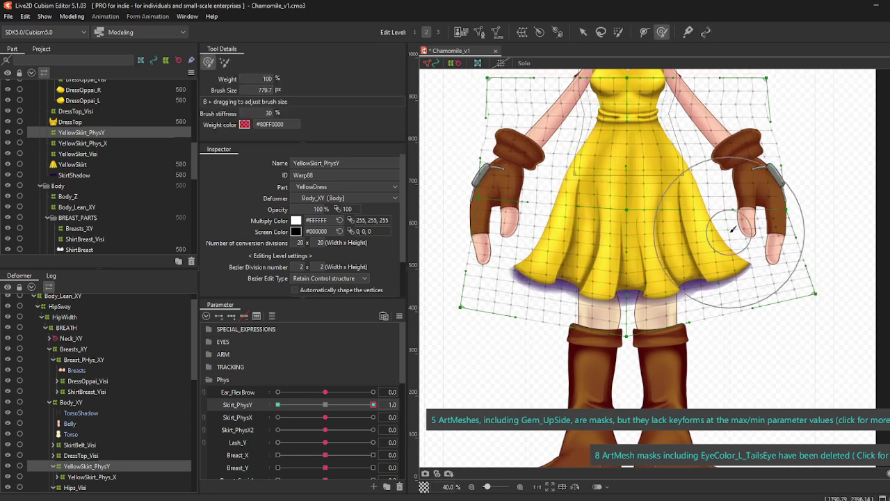
pyautogui.moveTo(695, 327)
pyautogui.mouseDown()
pyautogui.moveTo(695, 248)
pyautogui.moveTo(715, 318)
pyautogui.moveTo(820, 234)
pyautogui.mouseUp()
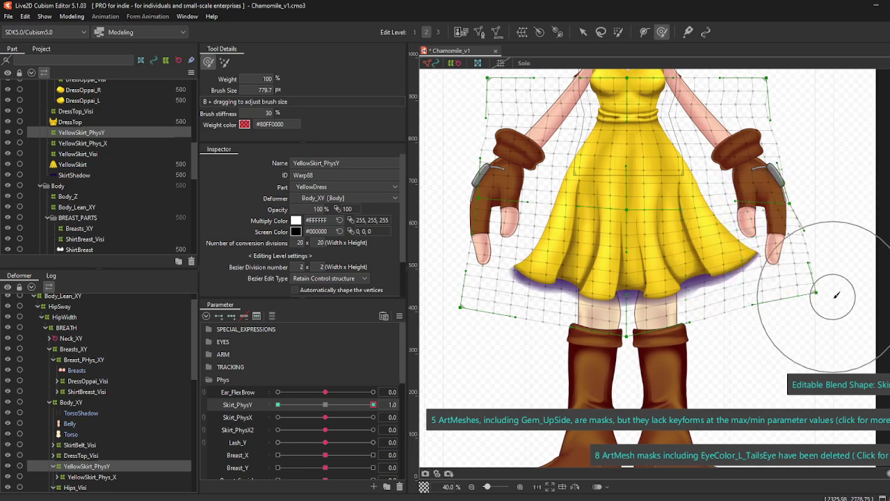
pyautogui.moveTo(505, 231)
pyautogui.mouseDown()
pyautogui.moveTo(467, 229)
pyautogui.moveTo(456, 317)
pyautogui.moveTo(447, 295)
pyautogui.moveTo(487, 233)
pyautogui.moveTo(459, 223)
pyautogui.moveTo(550, 250)
pyautogui.mouseUp()
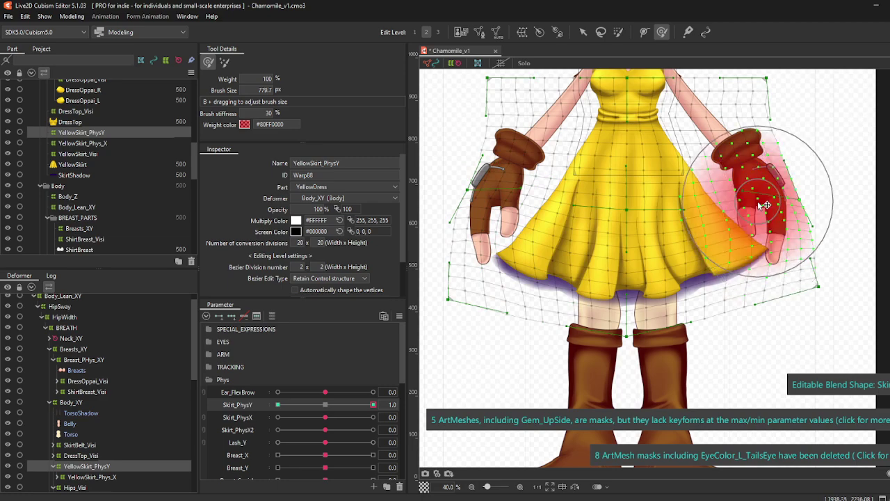
pyautogui.moveTo(765, 295); pyautogui.dragTo(841, 292)
pyautogui.moveTo(631, 263)
pyautogui.mouseDown()
pyautogui.moveTo(633, 210)
pyautogui.moveTo(640, 222)
pyautogui.mouseUp()
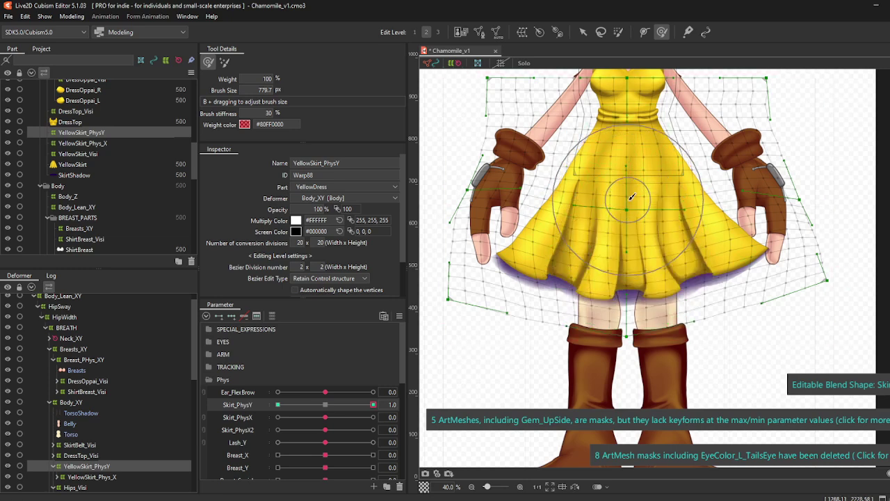
pyautogui.moveTo(629, 186)
pyautogui.mouseDown()
pyautogui.moveTo(632, 243)
pyautogui.moveTo(634, 235)
pyautogui.mouseUp()
pyautogui.moveTo(581, 292); pyautogui.dragTo(584, 292)
pyautogui.moveTo(698, 306); pyautogui.dragTo(698, 307)
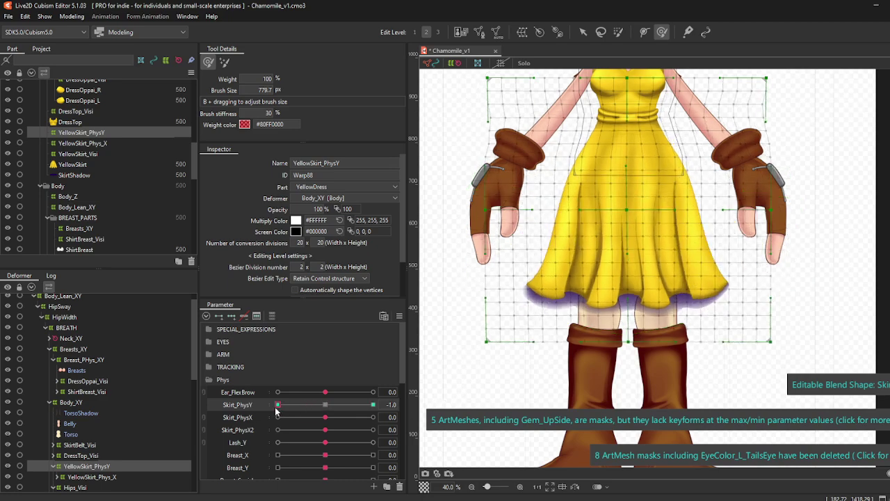
# Step: At Skirt_PhysY -1.0, pull the deformer's lower corners inward and down, lower its bottom centre, and return the parameter to 0.0
pyautogui.moveTo(374, 404); pyautogui.dragTo(232, 402)
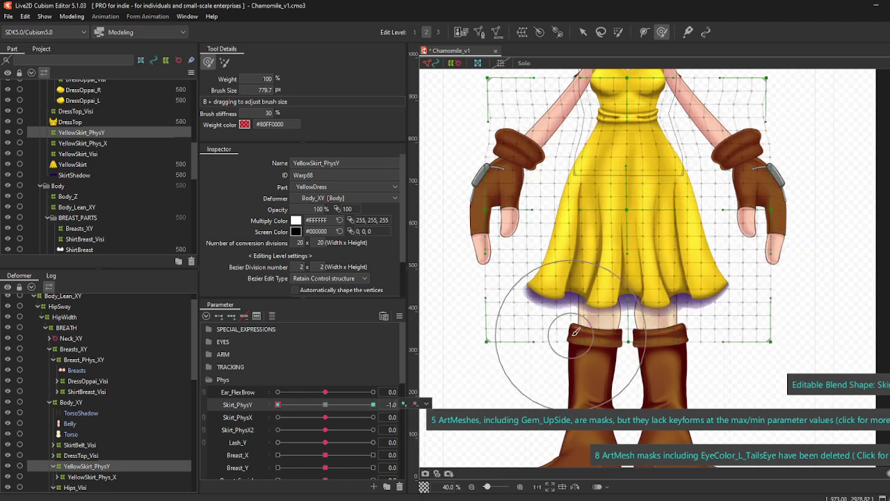
pyautogui.click(583, 32)
pyautogui.moveTo(489, 344); pyautogui.dragTo(517, 384)
pyautogui.moveTo(772, 342); pyautogui.dragTo(748, 387)
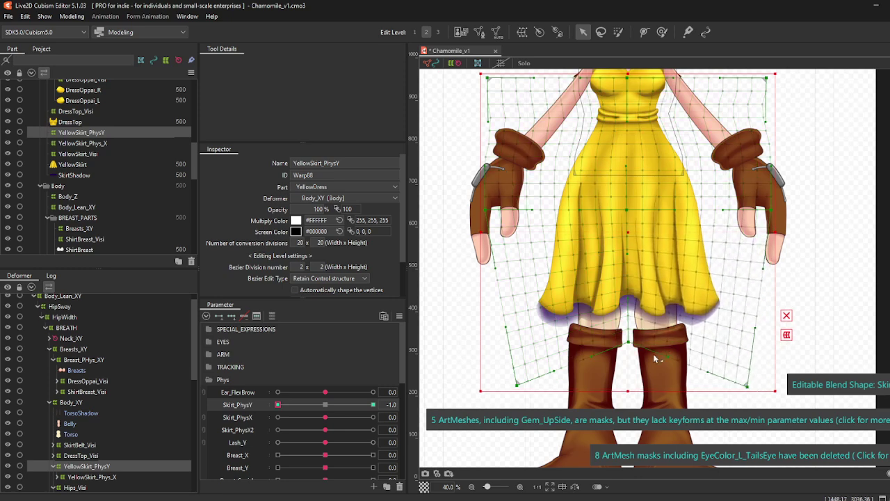
pyautogui.moveTo(629, 342); pyautogui.dragTo(630, 376)
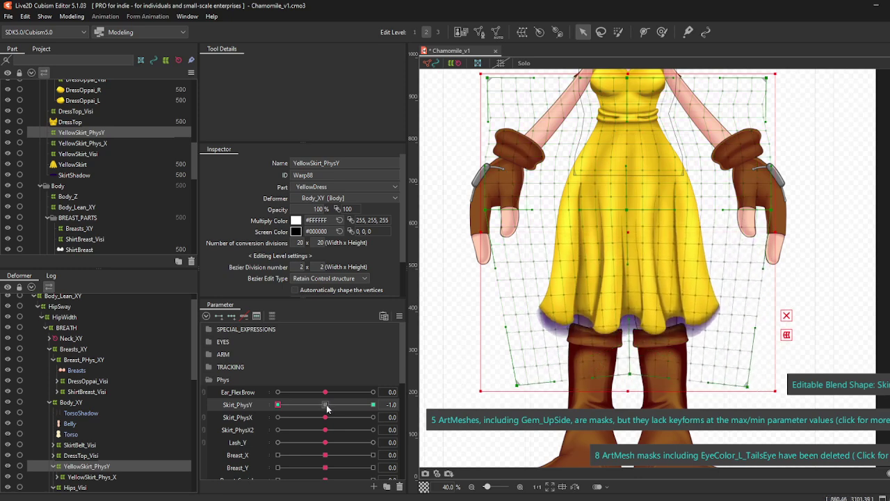
pyautogui.moveTo(326, 408); pyautogui.dragTo(470, 369)
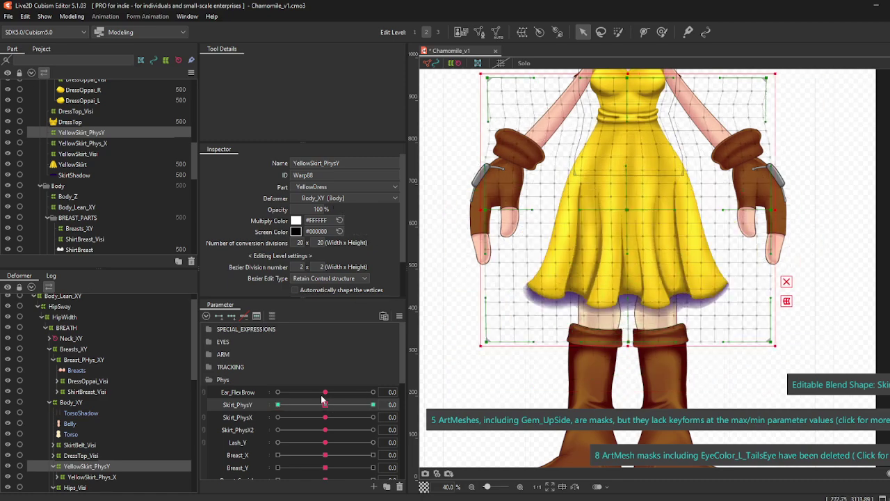
# Step: Save the Chamomile_v1 model and open its physics settings
pyautogui.click(25, 17)
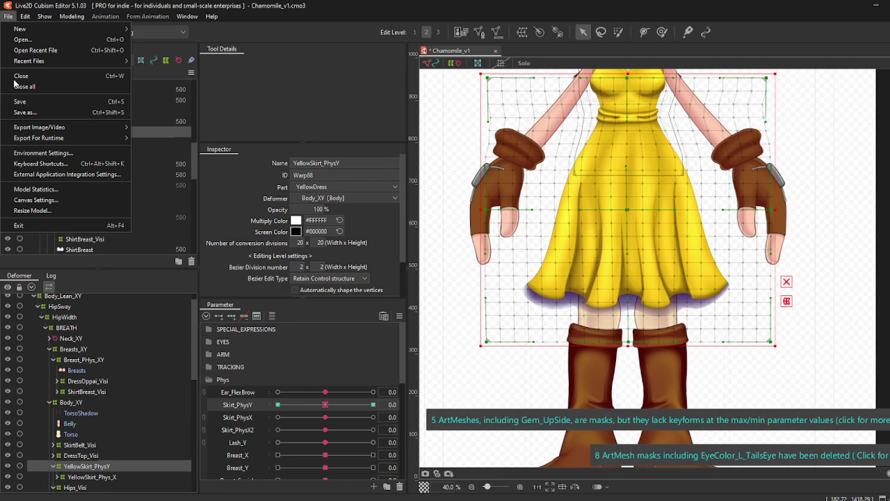
pyautogui.click(16, 104)
pyautogui.click(71, 16)
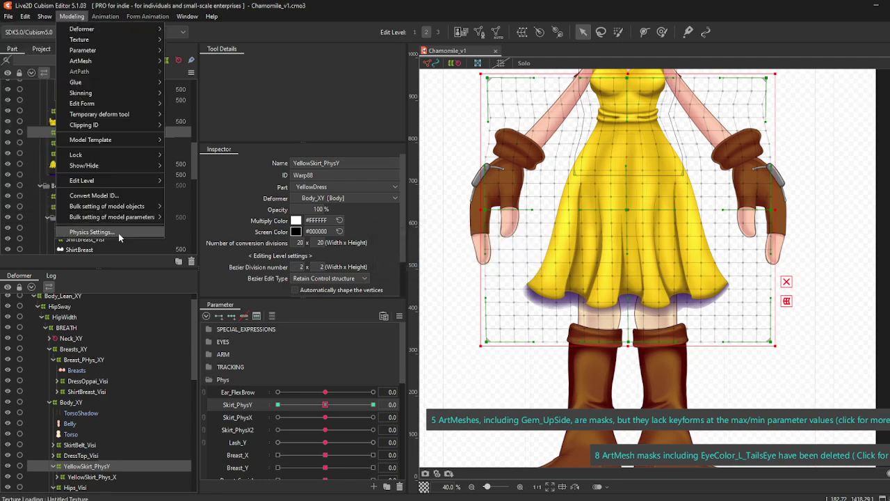
pyautogui.click(118, 233)
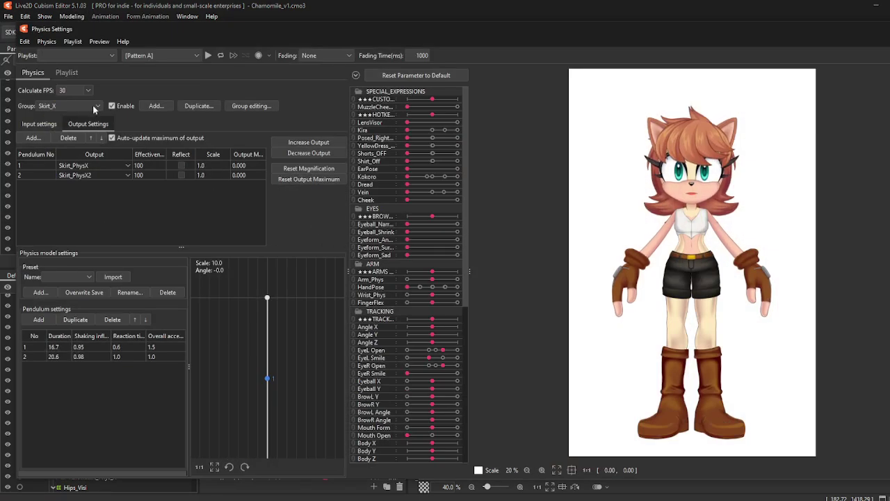
# Step: Add a physics group named Skirt_Y with the Body_Y input preset and the Clothes (Light) physics model preset
pyautogui.click(156, 106)
pyautogui.write('Skirt_Y')
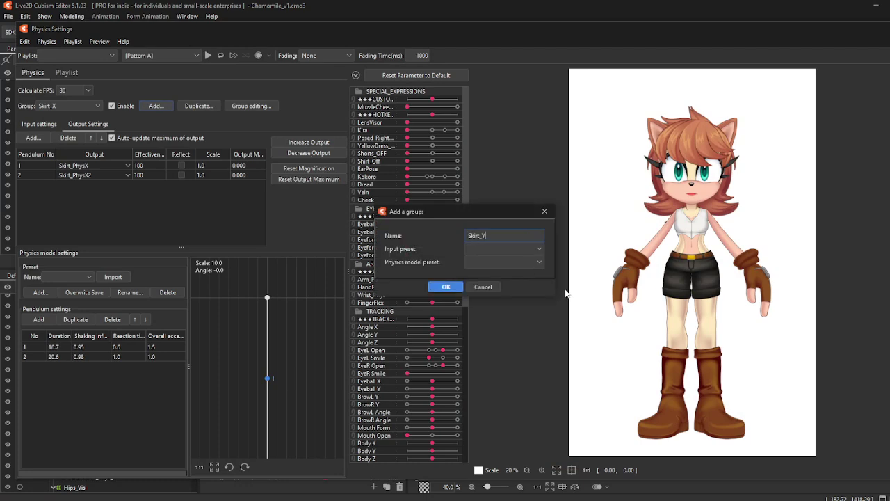
pyautogui.click(530, 251)
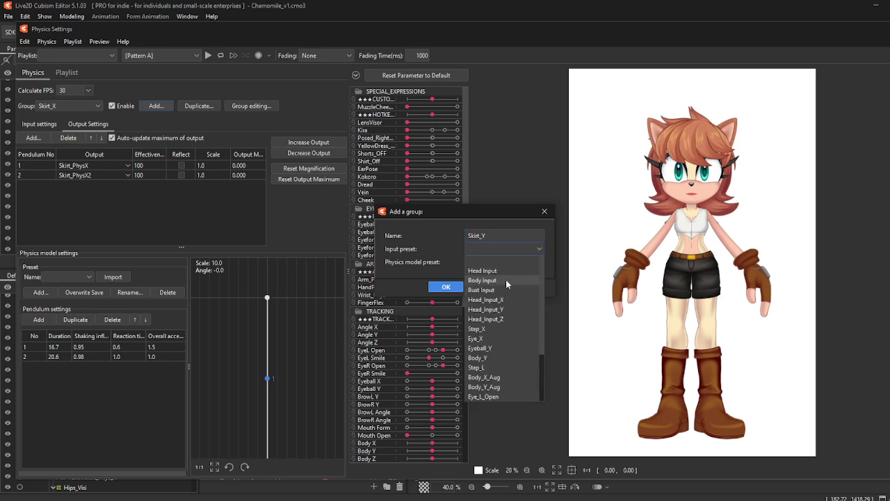
pyautogui.click(477, 356)
pyautogui.click(476, 263)
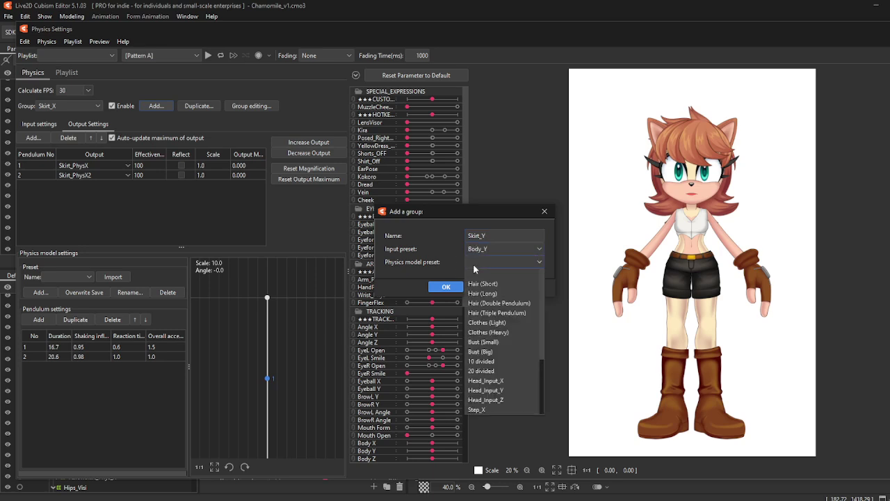
pyautogui.click(500, 323)
pyautogui.click(446, 287)
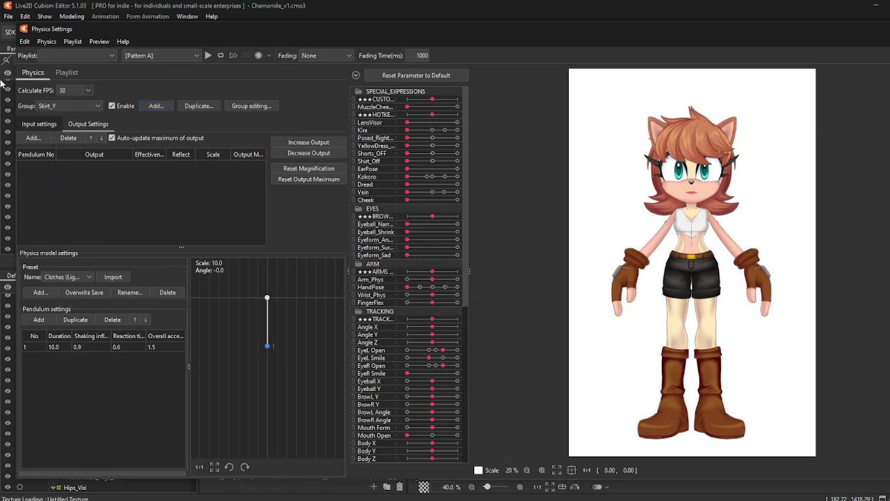
# Step: Review the Skirt_Y group's inputs and swing Body Y between its extremes to watch the pendulum
pyautogui.click(39, 124)
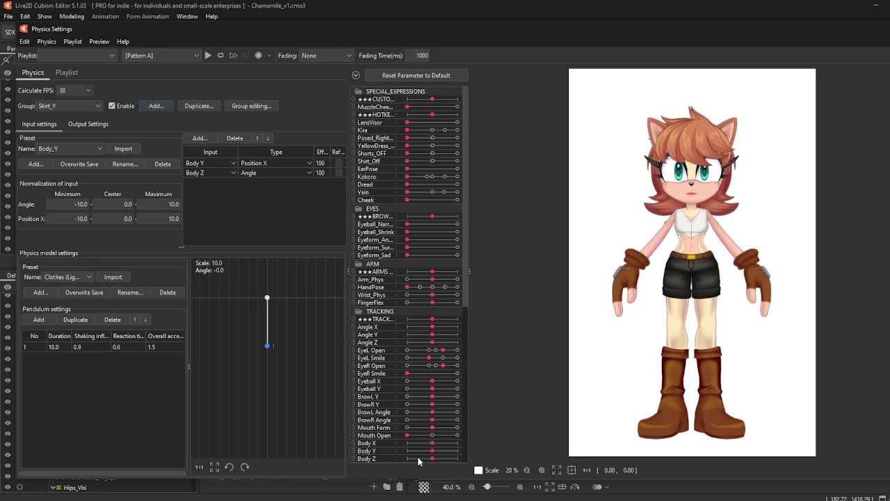
pyautogui.moveTo(433, 452); pyautogui.dragTo(415, 451)
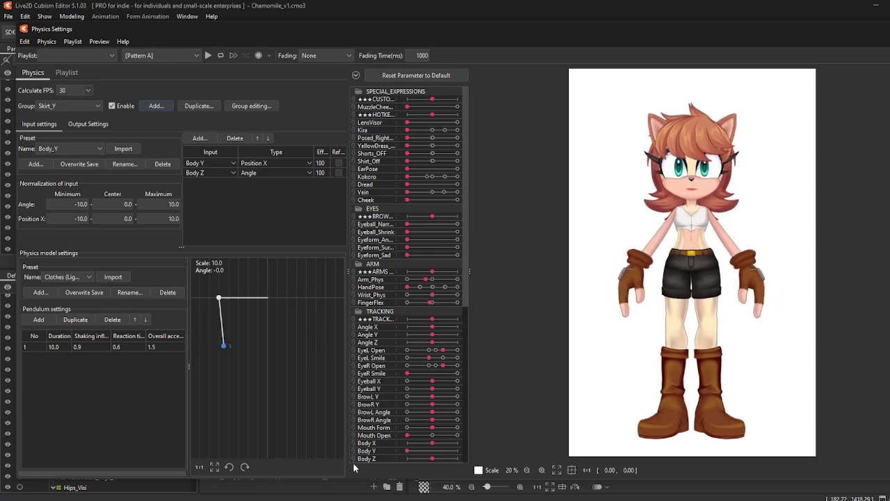
pyautogui.moveTo(418, 451); pyautogui.dragTo(458, 451)
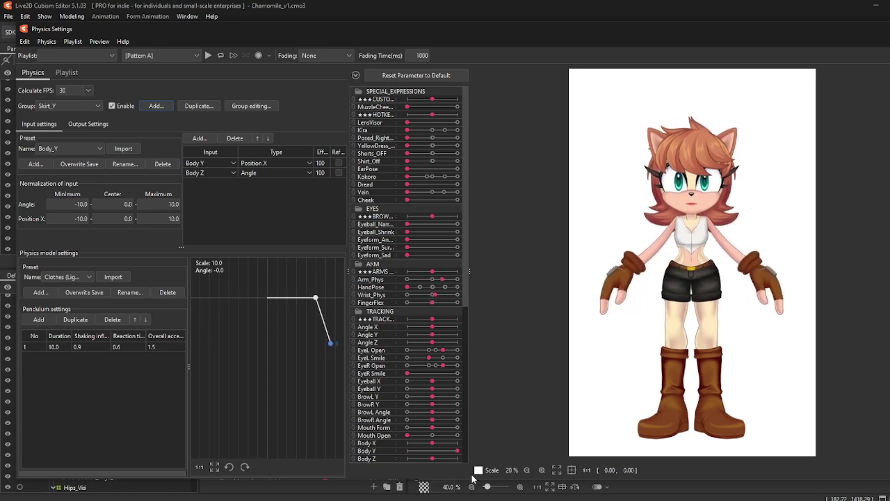
pyautogui.moveTo(473, 487); pyautogui.dragTo(432, 478)
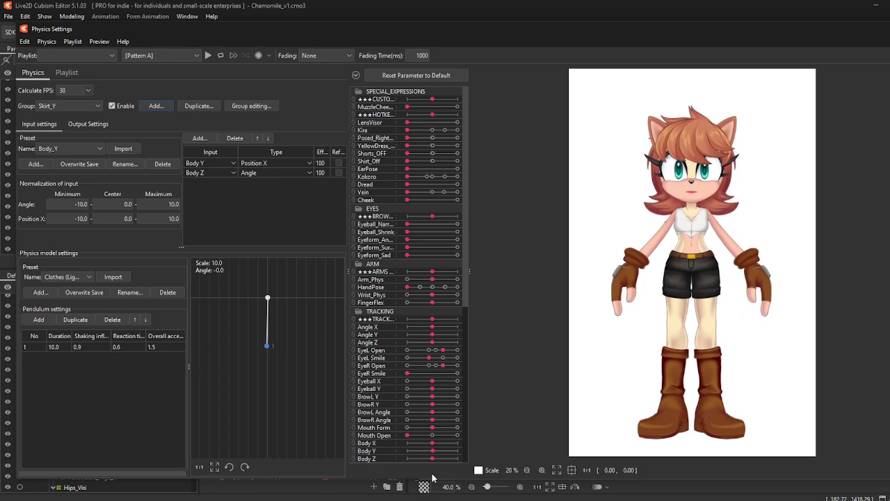
# Step: Add Skirt_PhysY from the Phys folder as the Skirt_Y group's output parameter
pyautogui.click(87, 124)
pyautogui.click(33, 138)
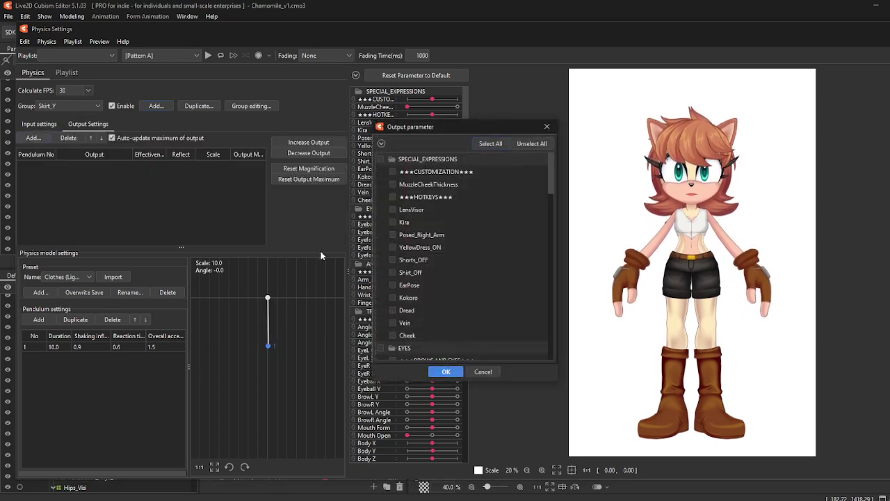
pyautogui.click(392, 159)
pyautogui.click(391, 172)
pyautogui.click(392, 184)
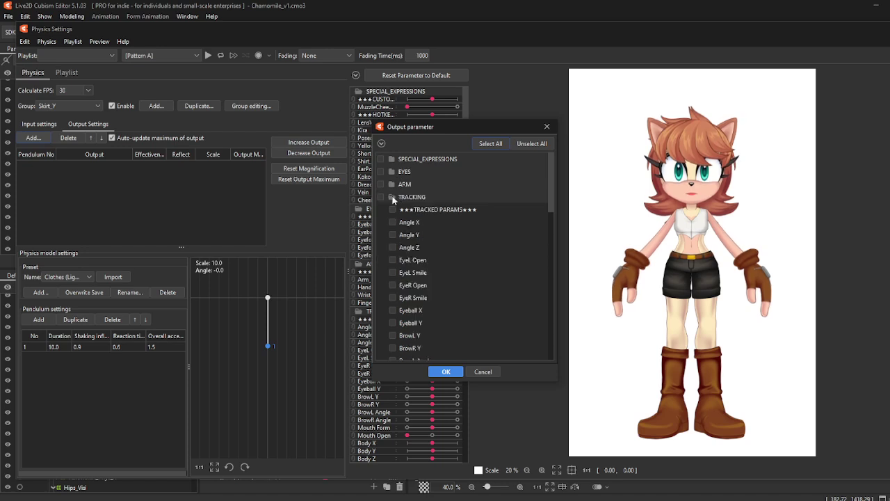
pyautogui.click(392, 197)
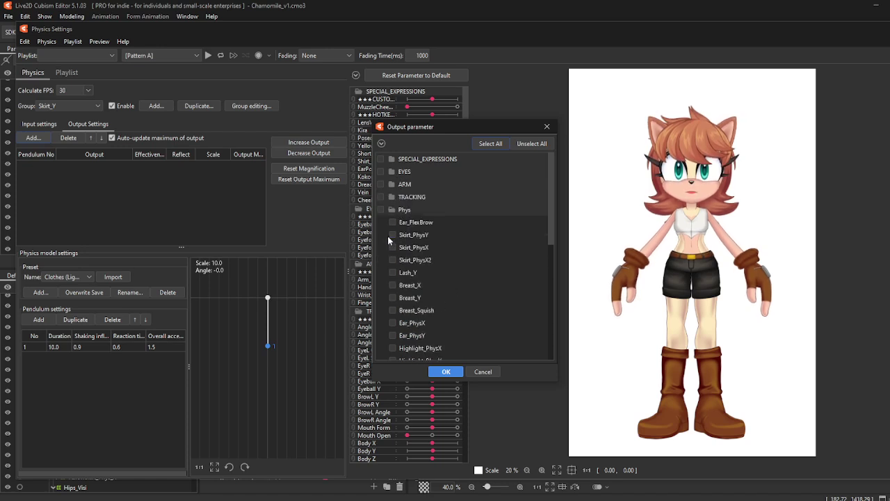
pyautogui.click(446, 373)
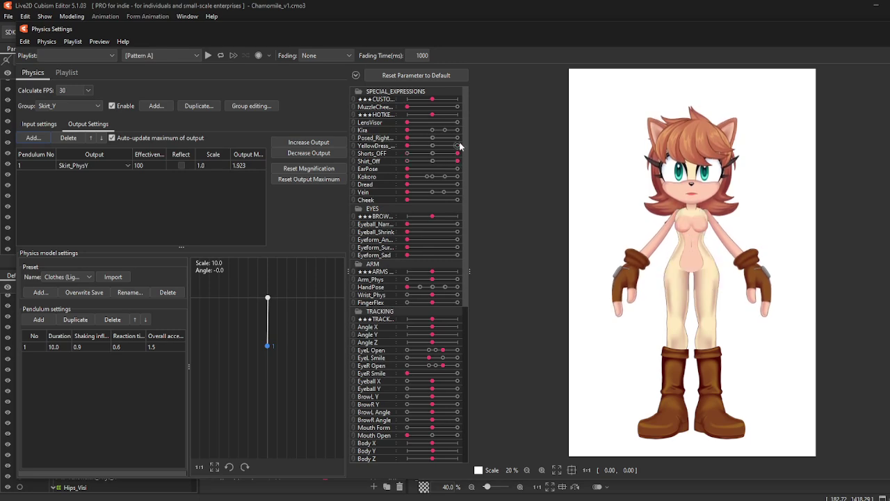
# Step: With the yellow dress shown, reflect the Body Y input of the Skirt_Y group and test the skirt by swinging Body Y
pyautogui.moveTo(431, 453); pyautogui.dragTo(477, 464)
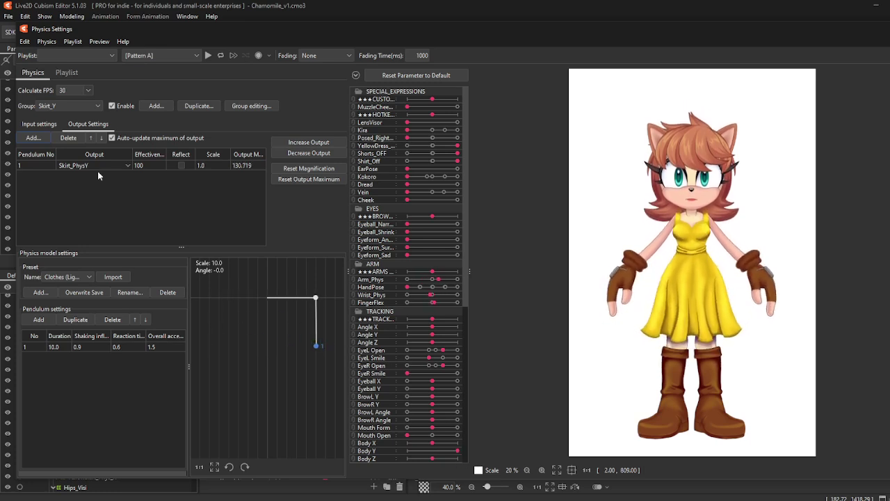
pyautogui.click(39, 125)
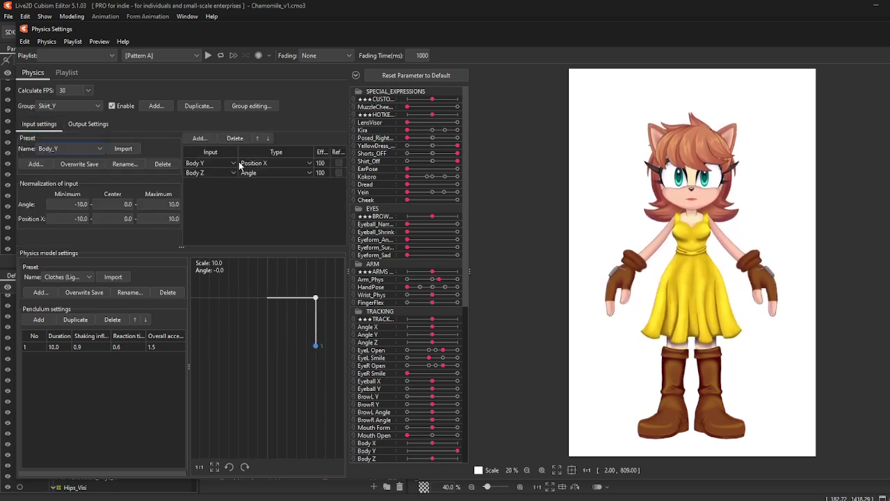
pyautogui.click(339, 162)
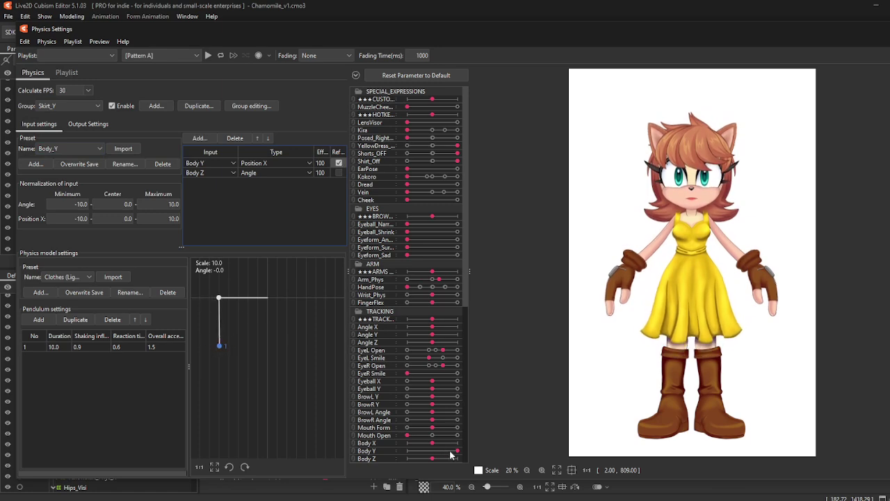
pyautogui.moveTo(456, 456); pyautogui.dragTo(490, 479)
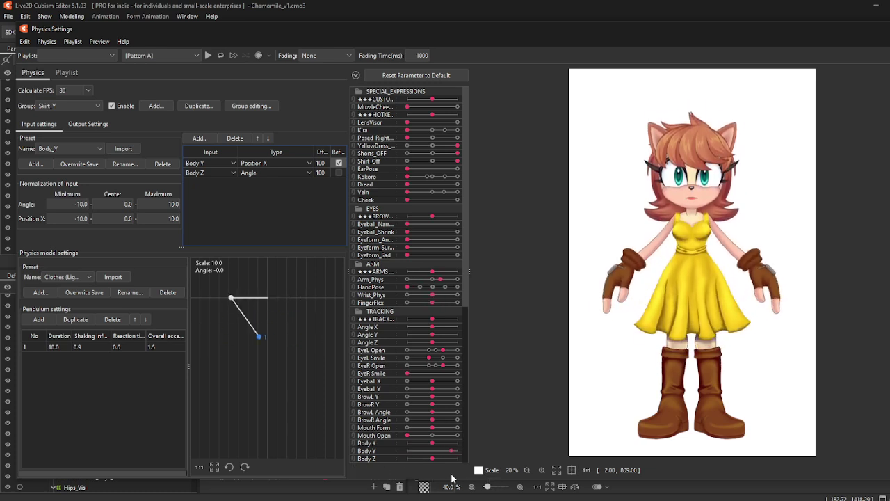
pyautogui.moveTo(452, 478); pyautogui.dragTo(206, 244)
# Step: Set the Skirt_Y pendulum's duration to 16.6 and test the skirt across the Body Y range
pyautogui.click(89, 124)
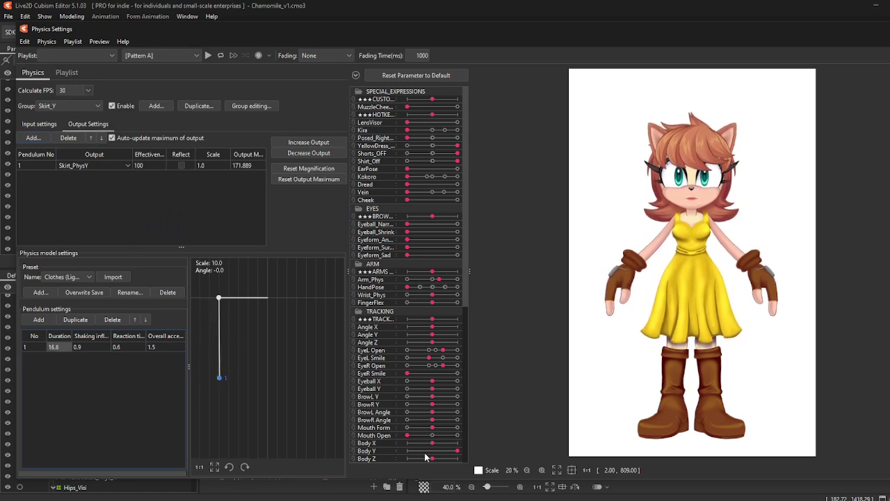
pyautogui.moveTo(429, 455); pyautogui.dragTo(360, 473)
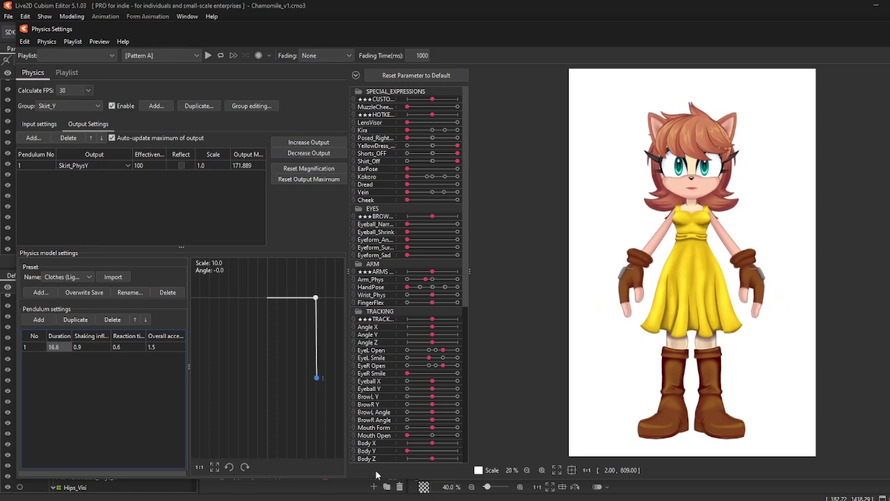
pyautogui.moveTo(315, 397); pyautogui.dragTo(219, 397)
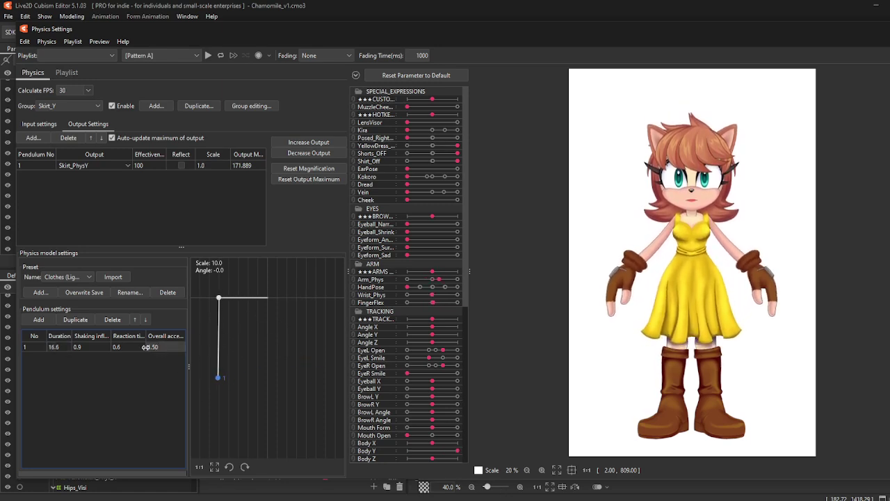
# Step: Try reaction times of 1.32 and 0.35 on the pendulum, then set it to 0.5, testing with Body Y
pyautogui.moveTo(163, 346); pyautogui.dragTo(175, 346)
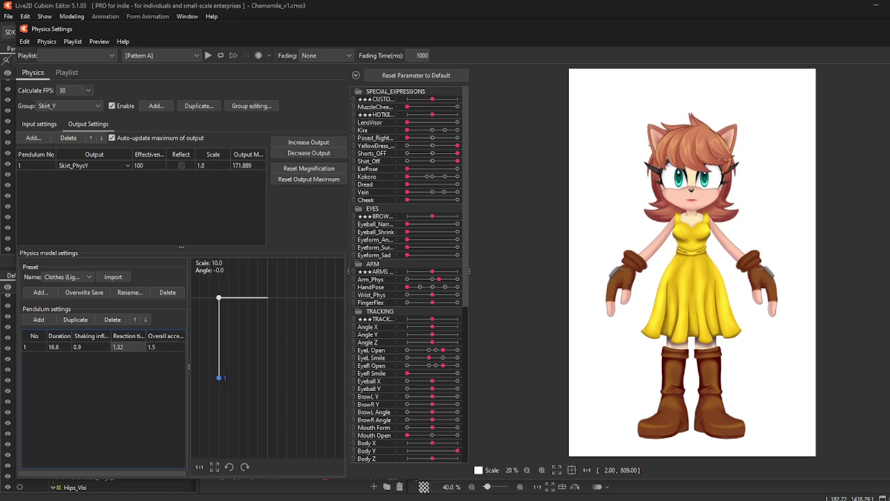
pyautogui.moveTo(458, 452); pyautogui.dragTo(493, 470)
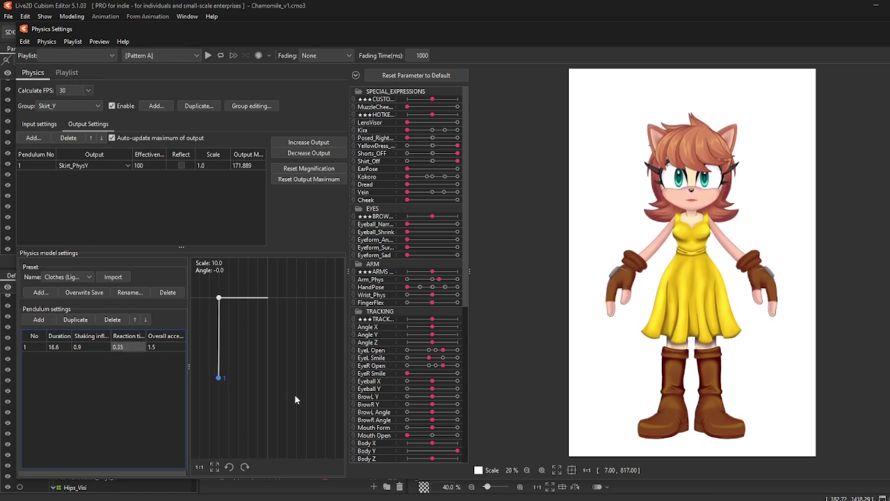
pyautogui.moveTo(433, 452); pyautogui.dragTo(487, 462)
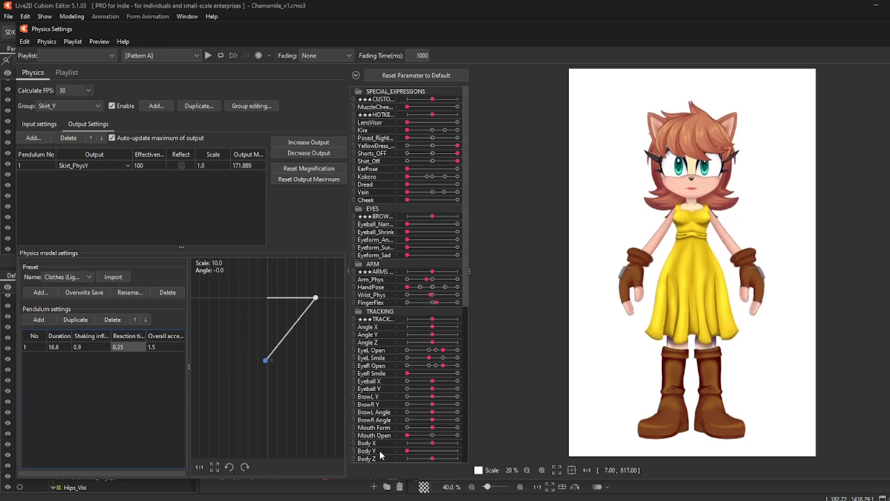
pyautogui.doubleClick(119, 346)
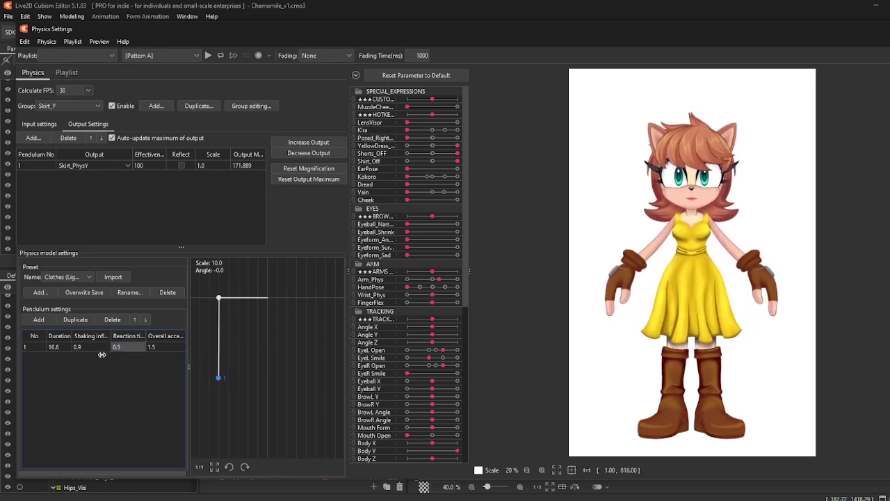
pyautogui.moveTo(457, 453); pyautogui.dragTo(450, 455)
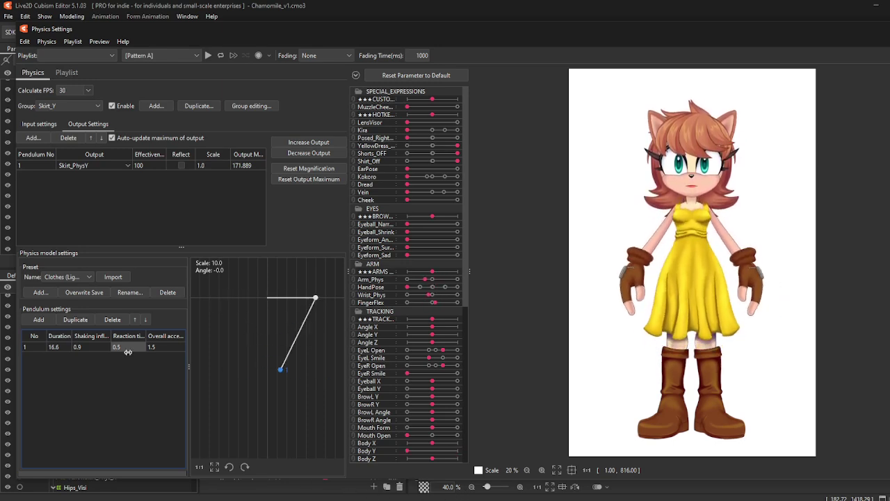
# Step: Set the pendulum's shaking influence to 0.95 and its overall acceleration to 1.68
pyautogui.moveTo(155, 347); pyautogui.dragTo(140, 347)
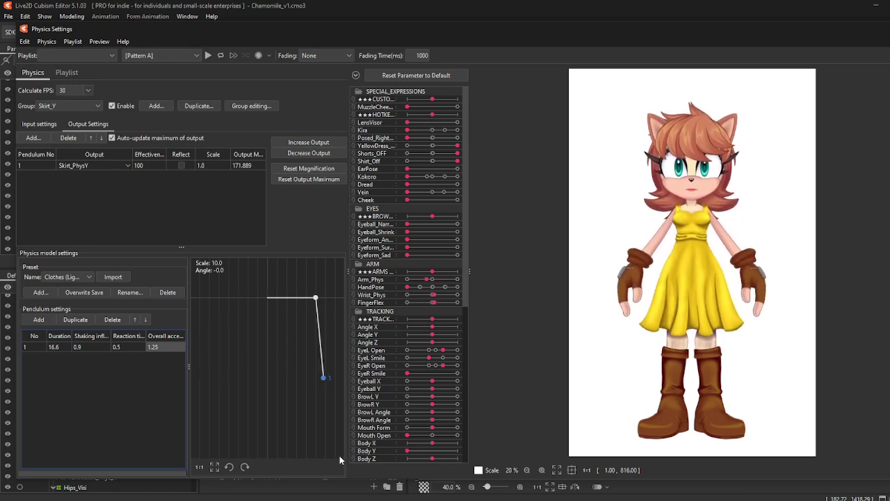
pyautogui.moveTo(78, 346); pyautogui.dragTo(81, 347)
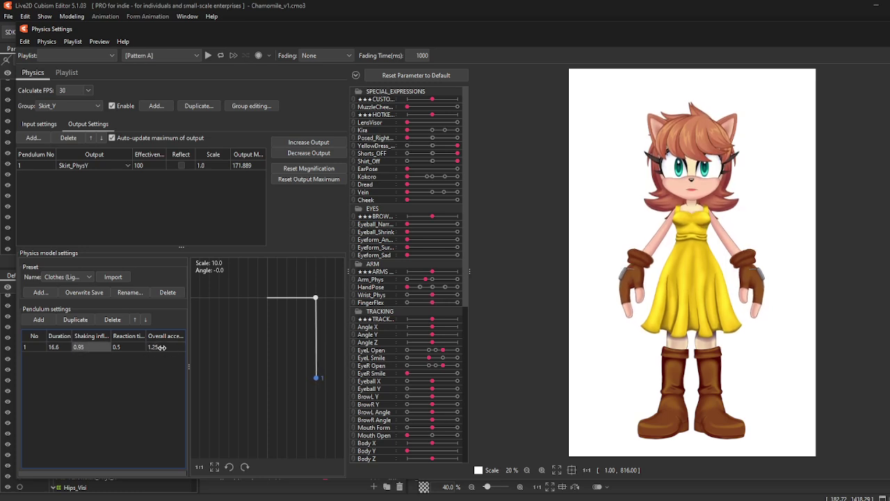
pyautogui.moveTo(165, 346); pyautogui.dragTo(182, 346)
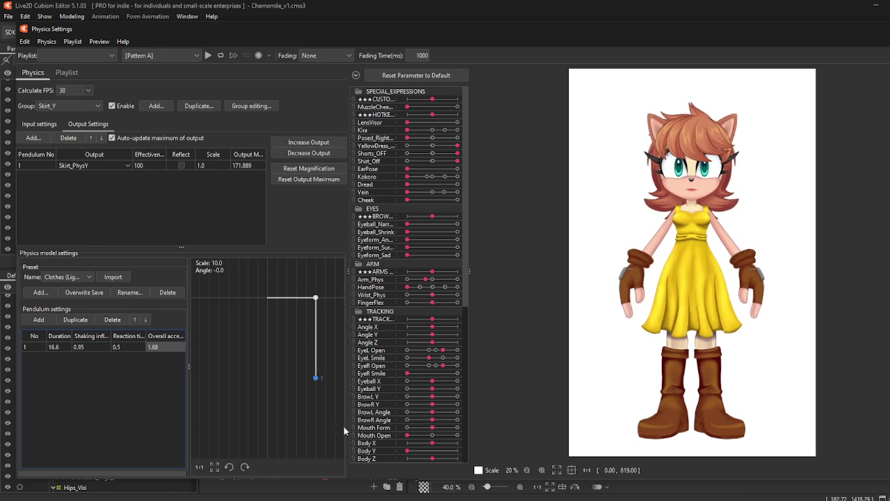
# Step: Swing Body Y and Body X to their extremes and inspect the skirt's motion and waist edge up close
pyautogui.moveTo(427, 456); pyautogui.dragTo(496, 486)
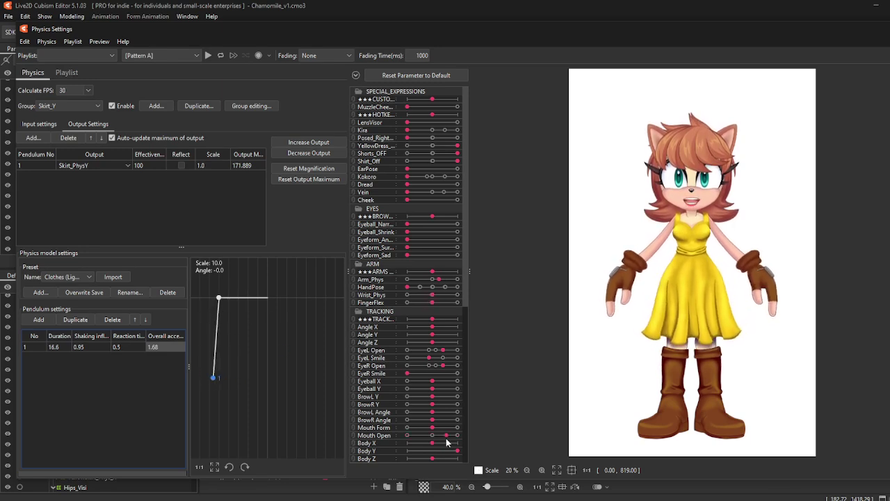
pyautogui.click(435, 437)
pyautogui.moveTo(434, 443); pyautogui.dragTo(495, 455)
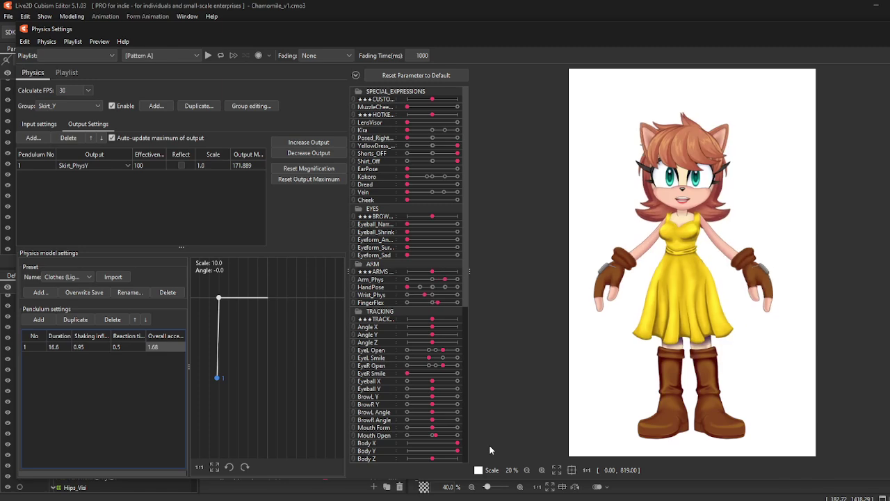
pyautogui.click(407, 443)
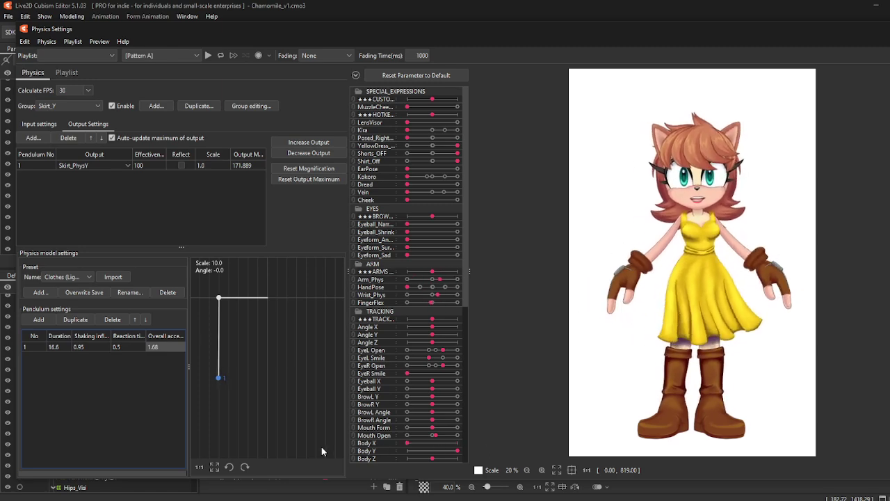
pyautogui.scroll(8, 677, 288)
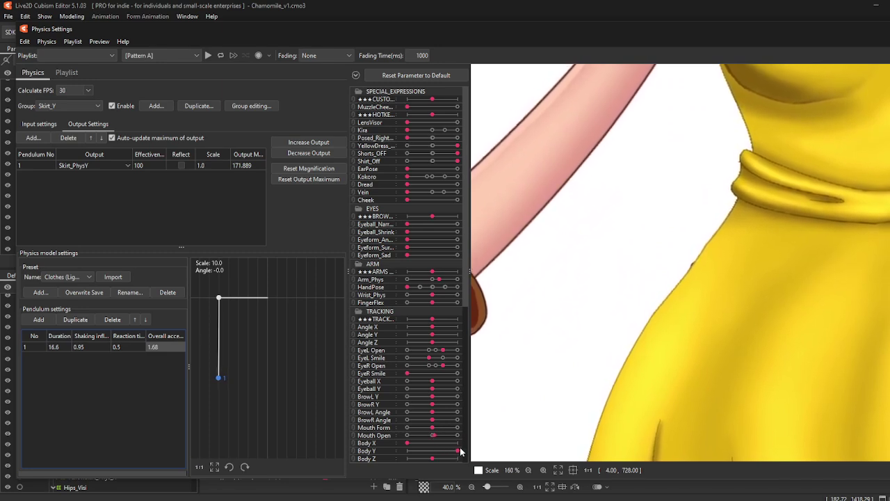
pyautogui.moveTo(407, 443); pyautogui.dragTo(511, 449)
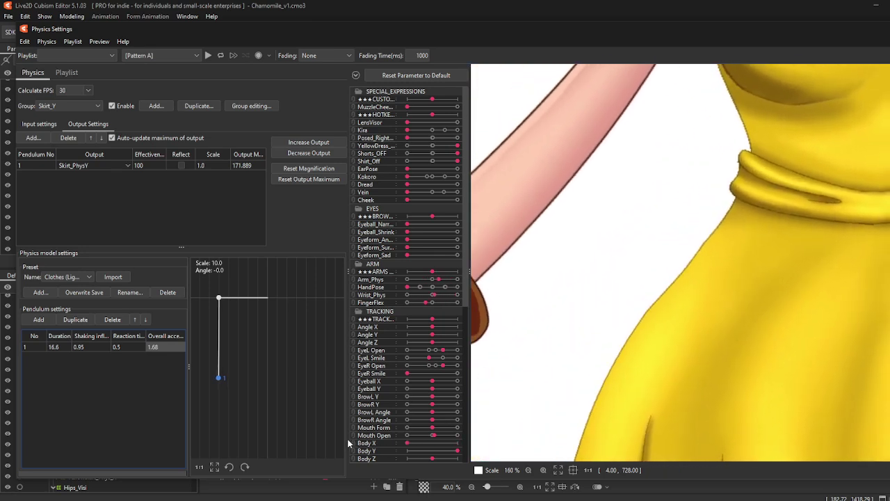
# Step: Move Body X in the physics preview, set the yellow dress parameter to 0 and inspect the hip underneath
pyautogui.moveTo(457, 443); pyautogui.dragTo(387, 445)
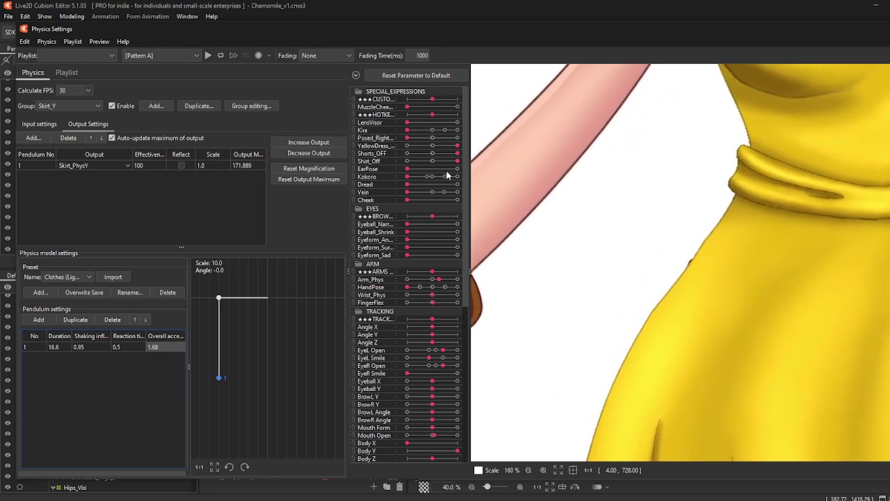
pyautogui.click(408, 146)
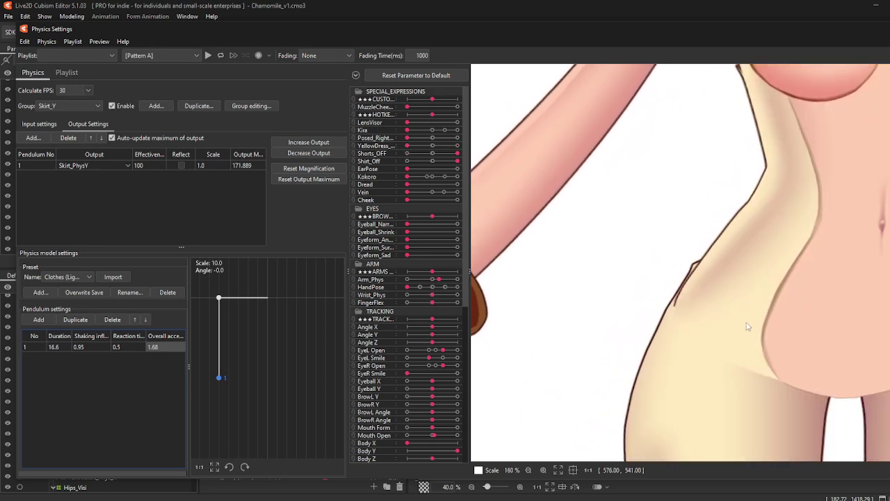
pyautogui.scroll(-5, 721, 362)
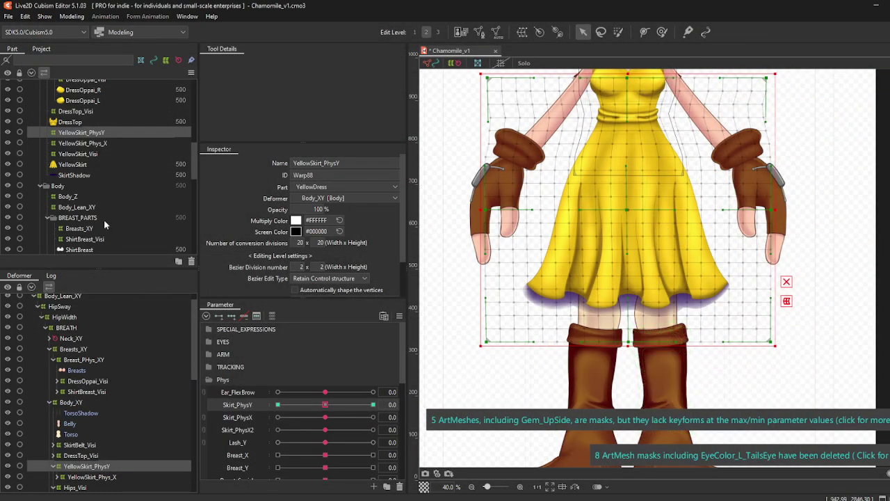
# Step: Collapse the YellowDress folder in the model's parts list
pyautogui.scroll(10, 104, 219)
pyautogui.click(41, 197)
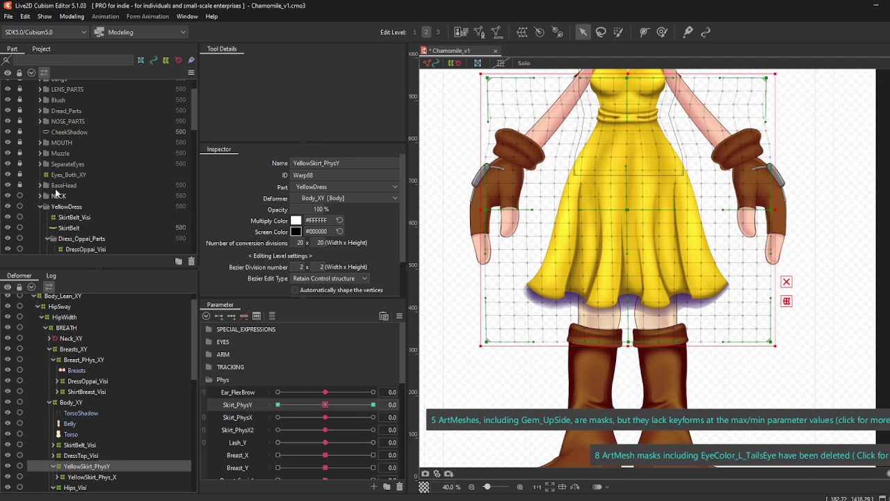
pyautogui.scroll(-2, 40, 198)
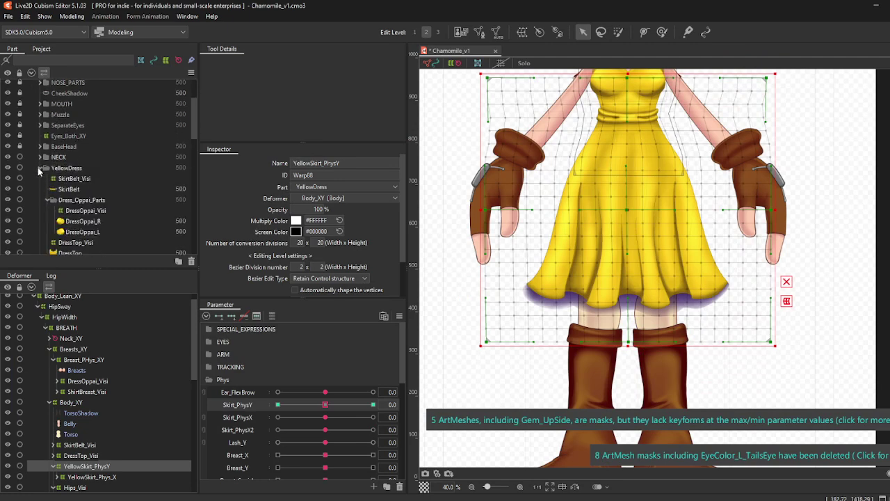
pyautogui.click(39, 168)
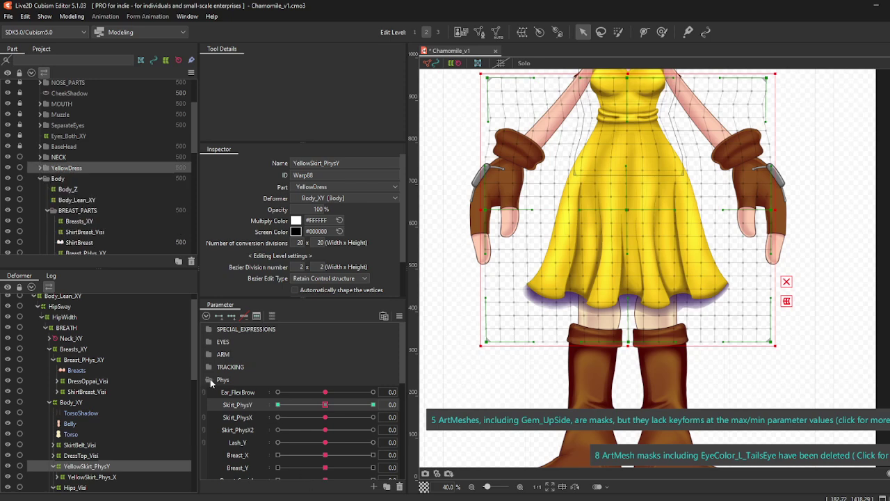
# Step: Collapse the Phys parameters, expand SPECIAL_EXPRESSIONS, and set YellowDress_ON to 0 with Shorts_OFF at 1.0 to expose the bare hips
pyautogui.click(209, 379)
pyautogui.click(209, 330)
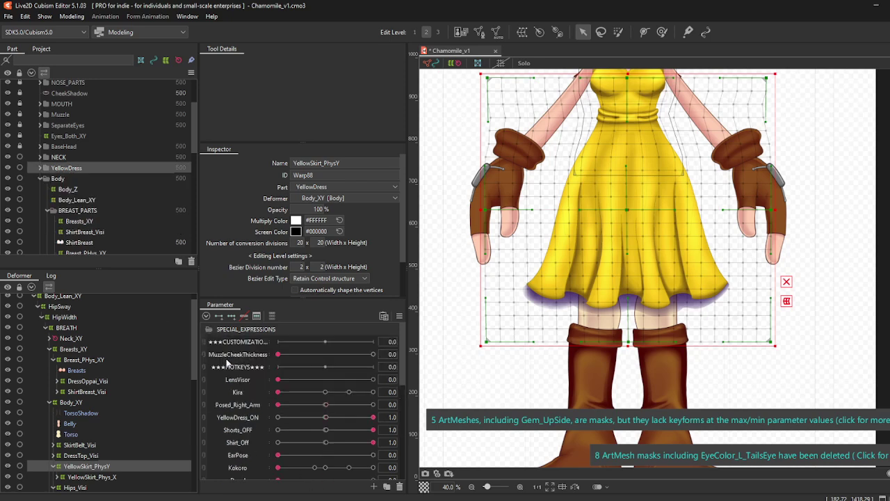
pyautogui.click(276, 430)
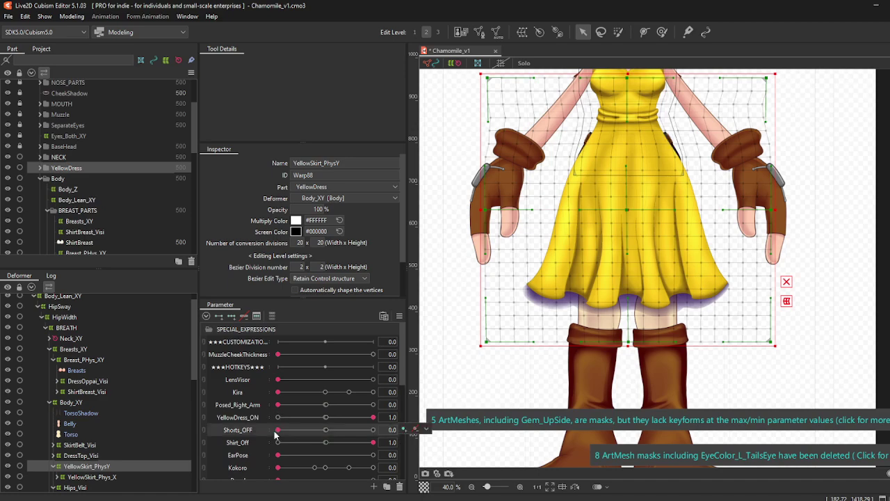
pyautogui.click(374, 429)
pyautogui.click(278, 418)
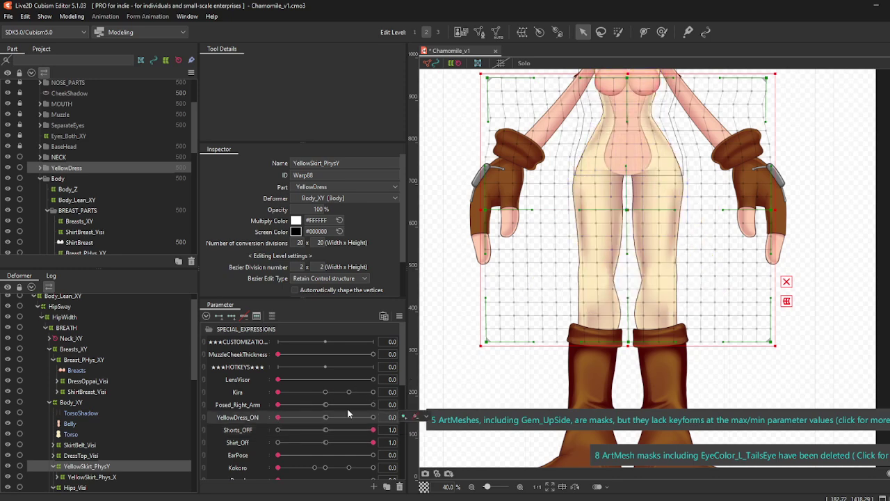
# Step: Test Hip_X at 10 and return it to 0, then set Torso_Aug_X to 10 to check the hips
pyautogui.scroll(-5, 348, 413)
pyautogui.moveTo(325, 409); pyautogui.dragTo(414, 420)
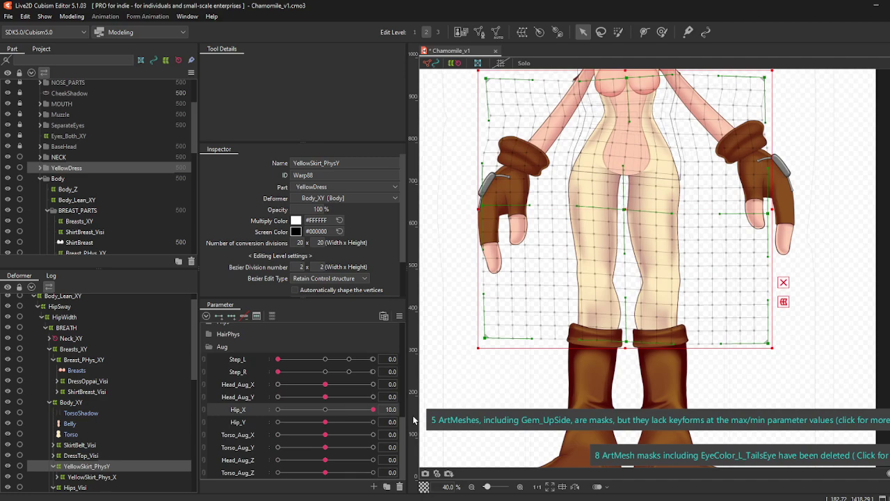
pyautogui.click(330, 411)
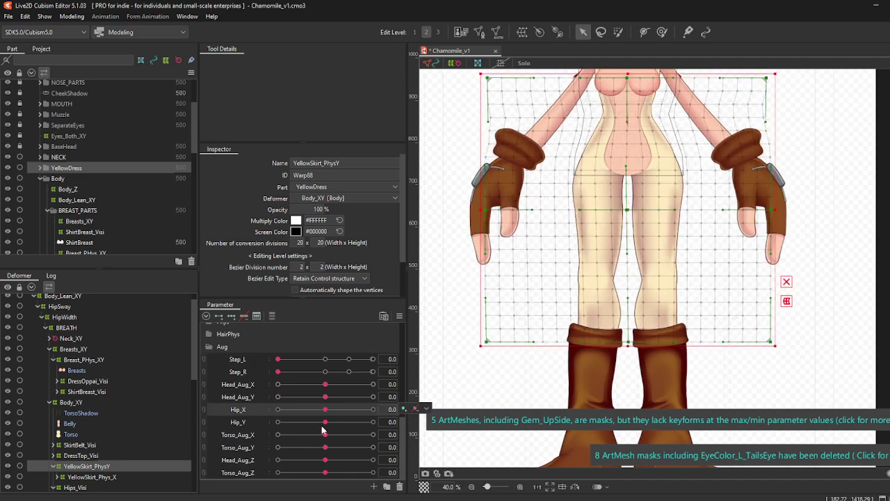
pyautogui.moveTo(324, 435); pyautogui.dragTo(392, 437)
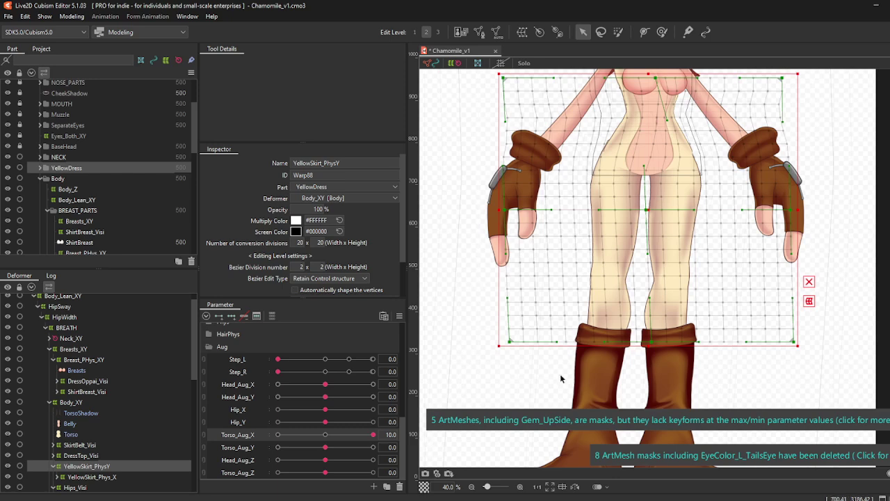
# Step: Select the LEG_BODY_XY warp deformer in LEG_PARTS_R and compare the hip with Torso_Aug_X at 0 and 10
pyautogui.scroll(-5, 106, 219)
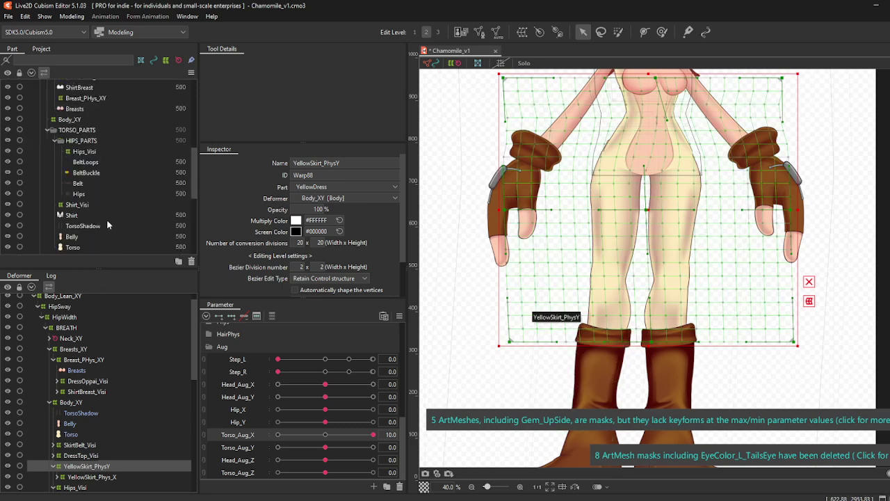
pyautogui.click(99, 152)
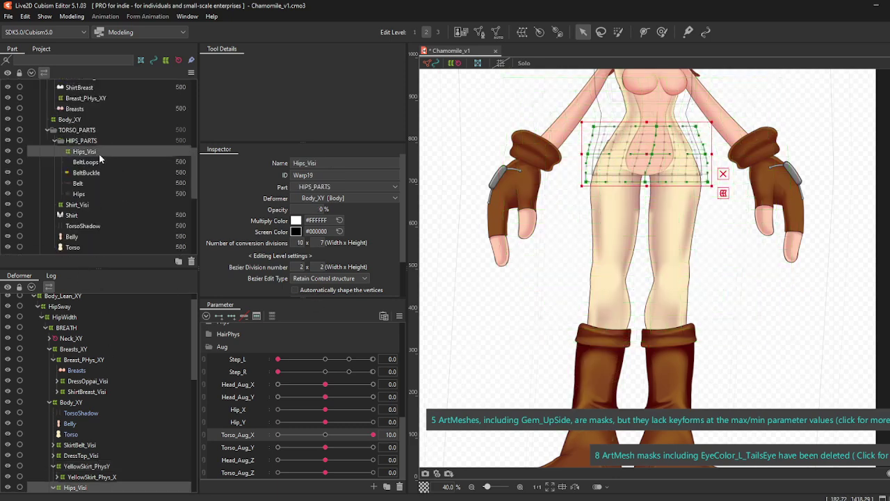
pyautogui.scroll(-4, 99, 154)
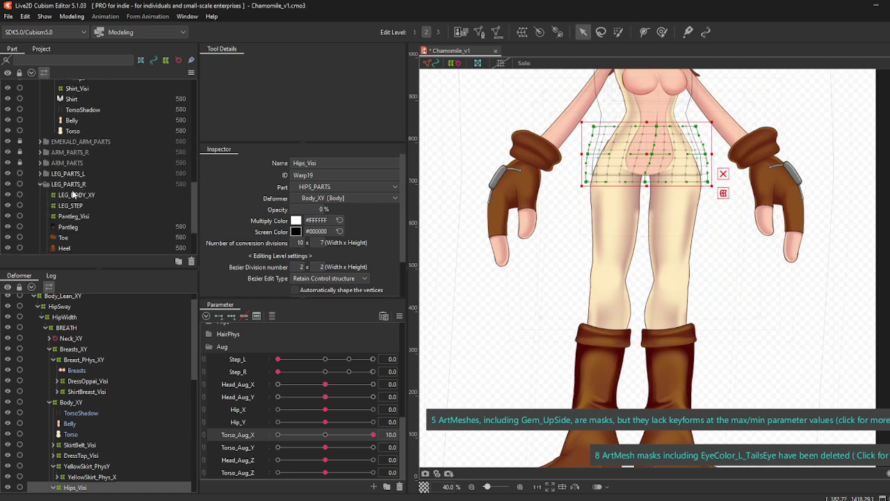
pyautogui.click(72, 195)
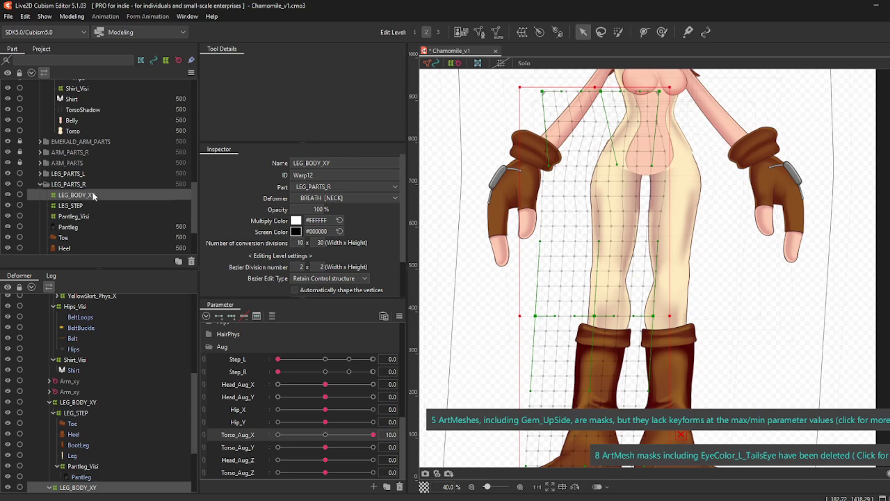
pyautogui.click(85, 207)
pyautogui.click(87, 197)
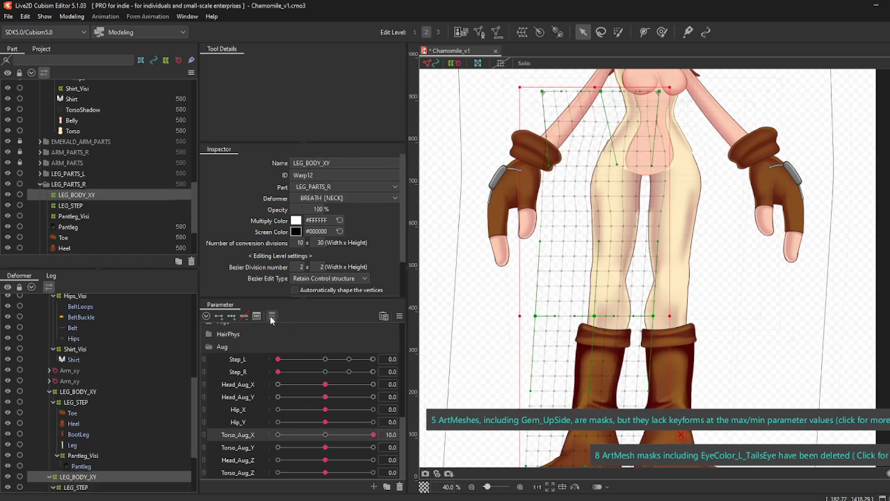
pyautogui.click(333, 435)
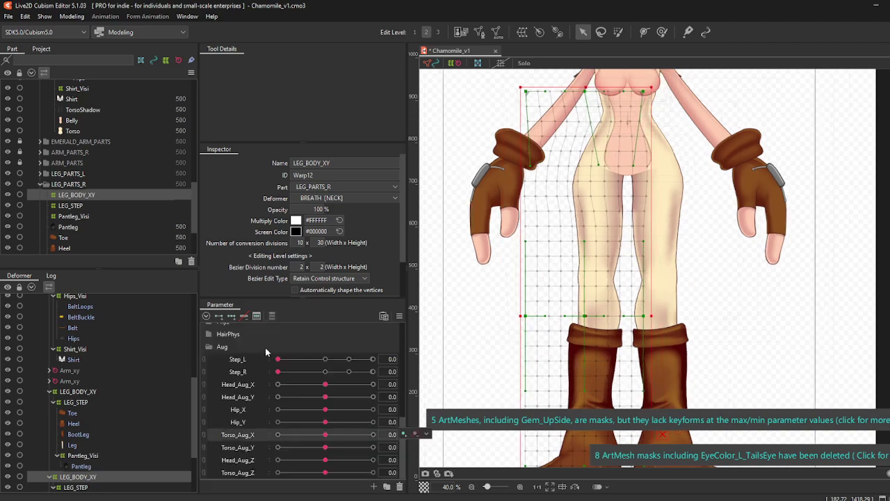
pyautogui.moveTo(328, 435); pyautogui.dragTo(434, 442)
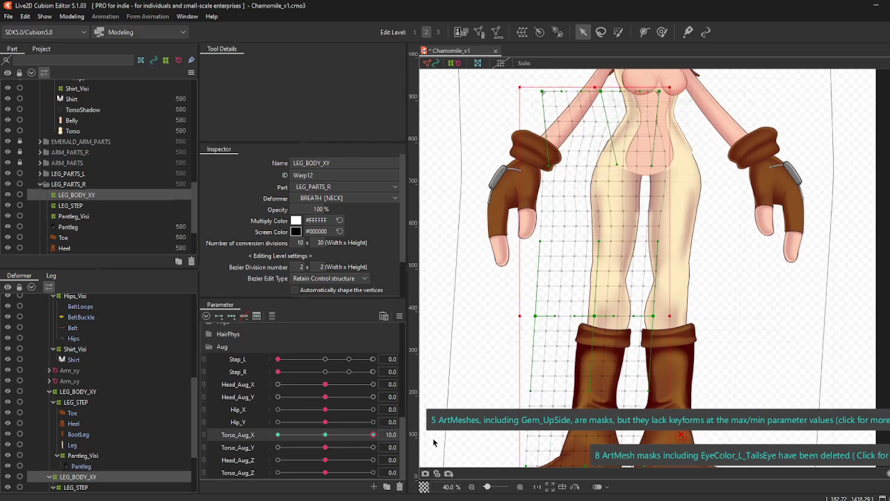
# Step: Reshape LEG_PARTS_R's LEG_BODY_XY warp at Torso_Aug_X 10 to smooth the hip outline, then check -10 and 0
pyautogui.scroll(5, 582, 109)
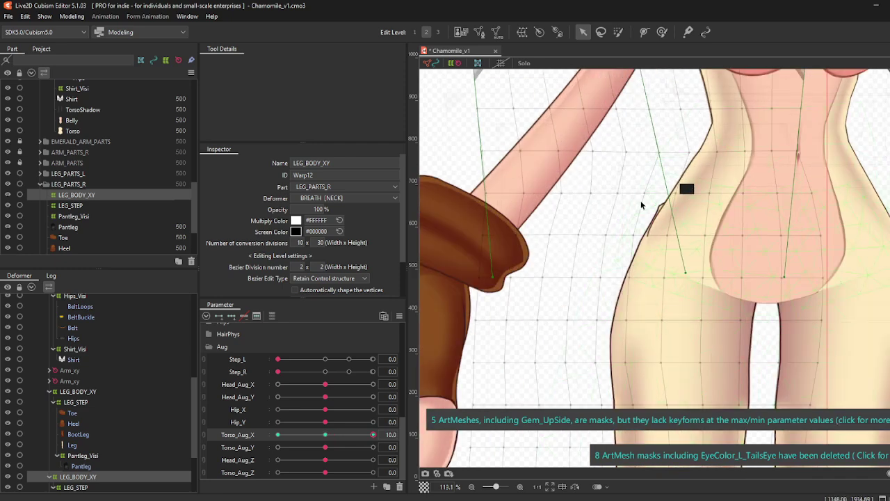
pyautogui.moveTo(674, 212); pyautogui.dragTo(624, 266)
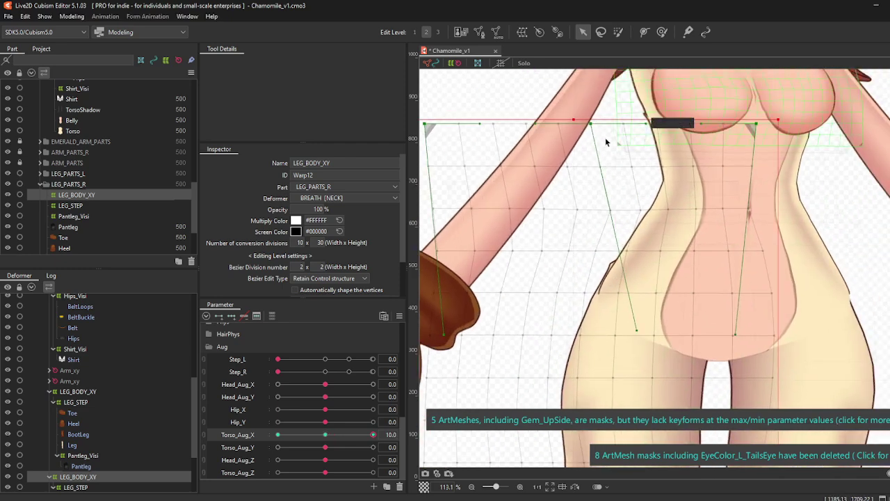
pyautogui.moveTo(601, 128); pyautogui.dragTo(594, 124)
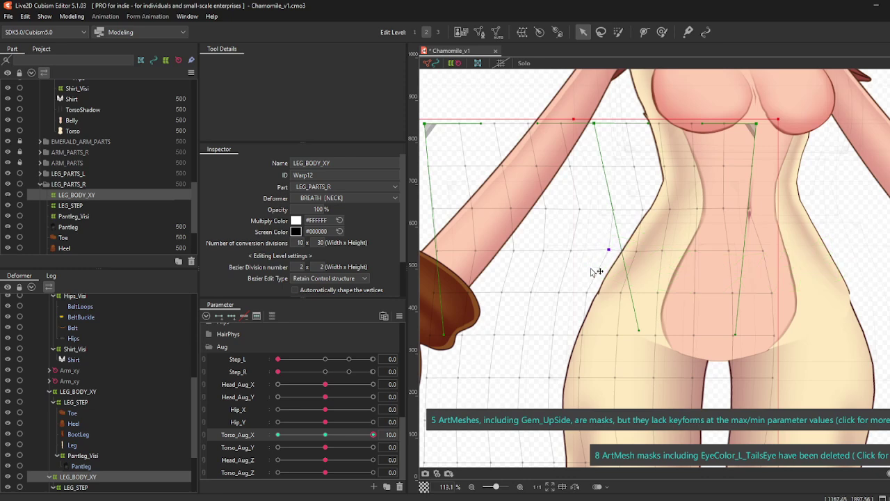
pyautogui.moveTo(328, 436); pyautogui.dragTo(263, 436)
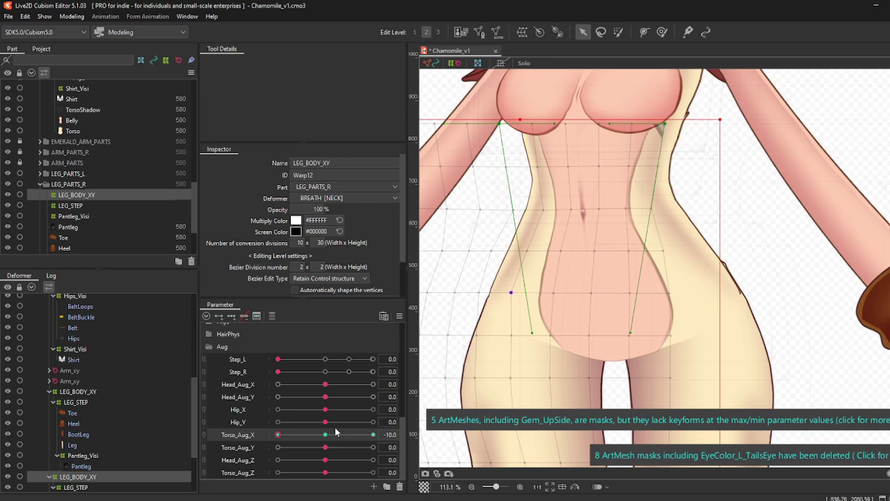
pyautogui.moveTo(335, 432)
pyautogui.mouseDown()
pyautogui.moveTo(374, 435)
pyautogui.moveTo(296, 430)
pyautogui.moveTo(365, 432)
pyautogui.moveTo(300, 429)
pyautogui.moveTo(325, 434)
pyautogui.mouseUp()
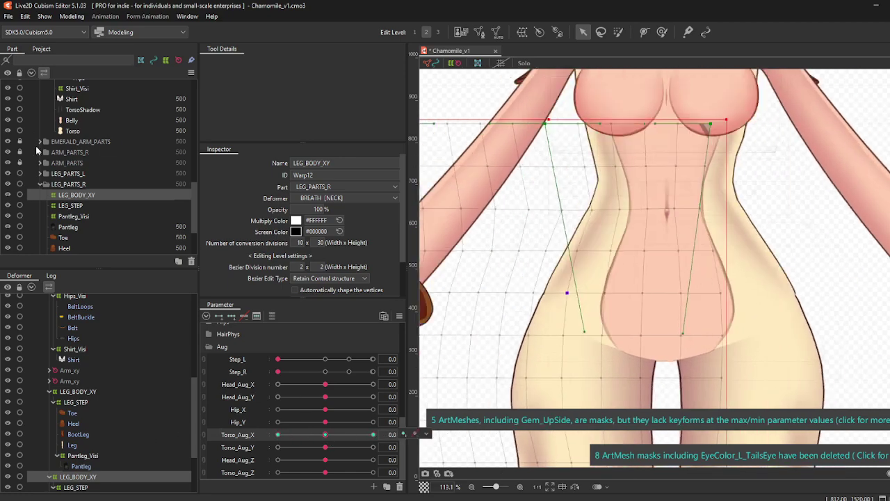
# Step: Select LEG_BODY_XY in LEG_PARTS_L and move its warp points at Torso_Aug_X -10 to smooth the outer hip outline
pyautogui.click(39, 184)
pyautogui.click(40, 185)
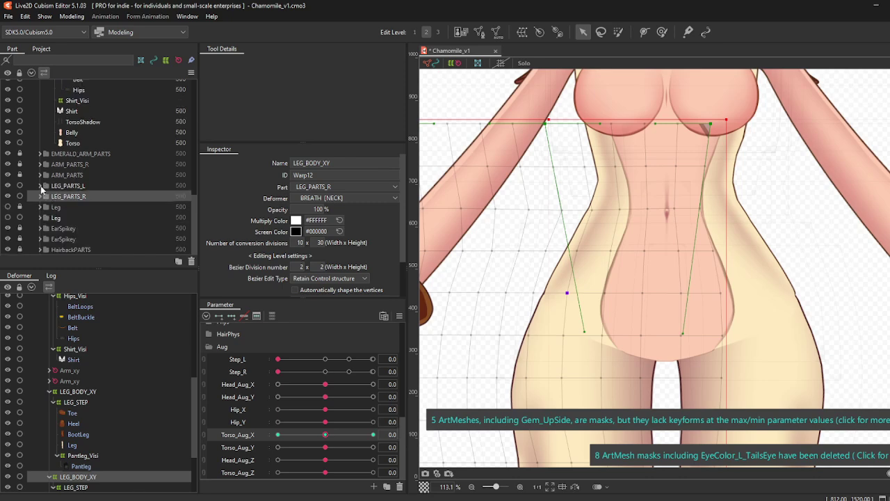
pyautogui.click(84, 197)
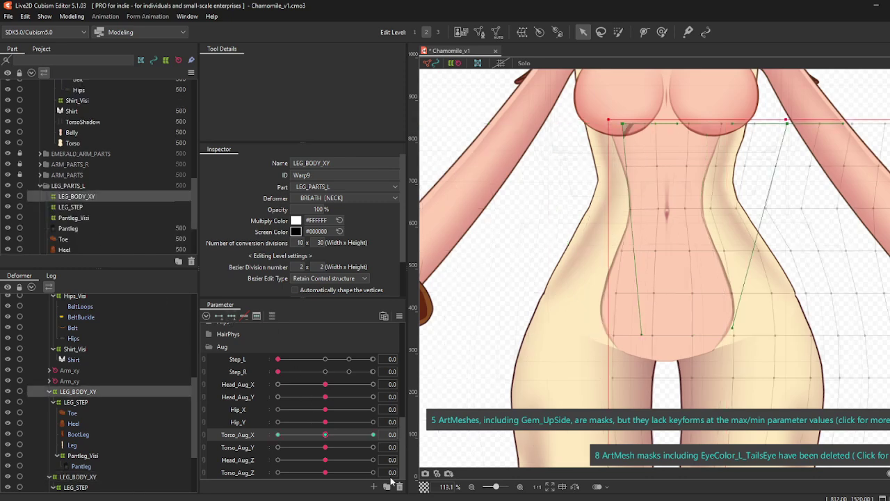
pyautogui.moveTo(315, 435); pyautogui.dragTo(253, 439)
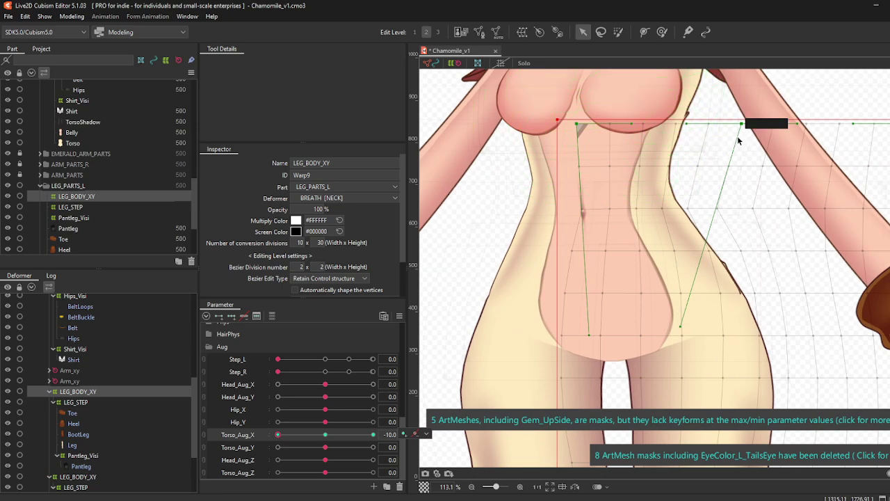
pyautogui.moveTo(745, 132); pyautogui.dragTo(742, 131)
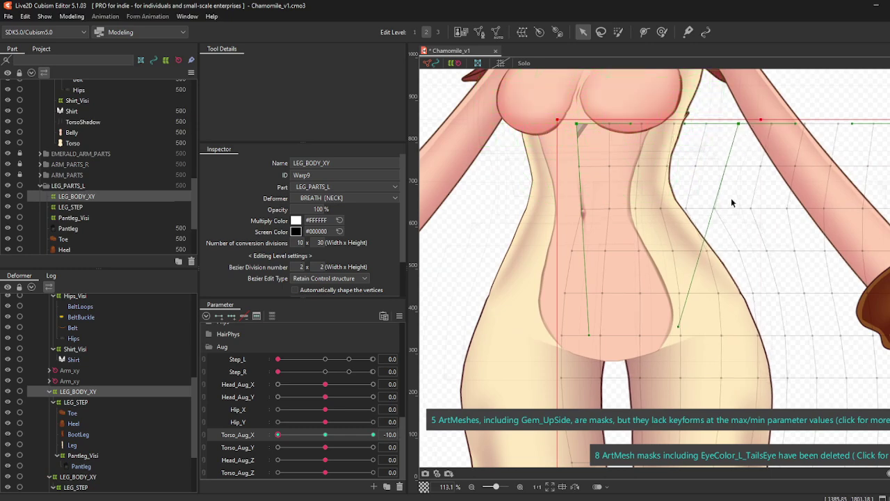
pyautogui.moveTo(727, 172); pyautogui.dragTo(723, 170)
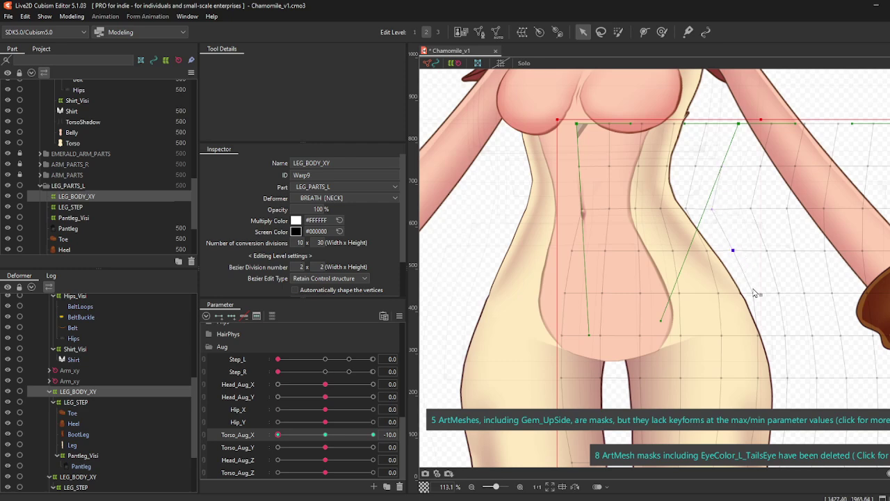
pyautogui.moveTo(748, 293); pyautogui.dragTo(741, 293)
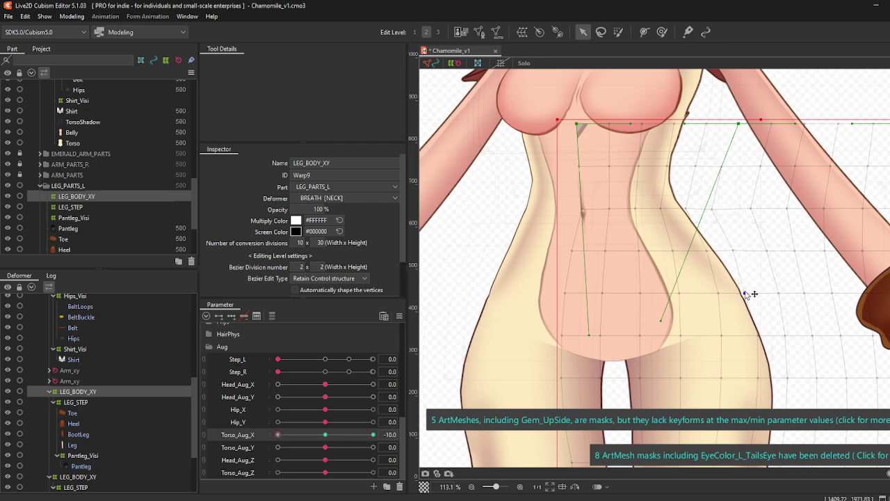
# Step: Adjust LEG_PARTS_L's LEG_BODY_XY warp points along the hip at Torso_Aug_X 10, then check the body at -10 and 0
pyautogui.moveTo(336, 437); pyautogui.dragTo(450, 451)
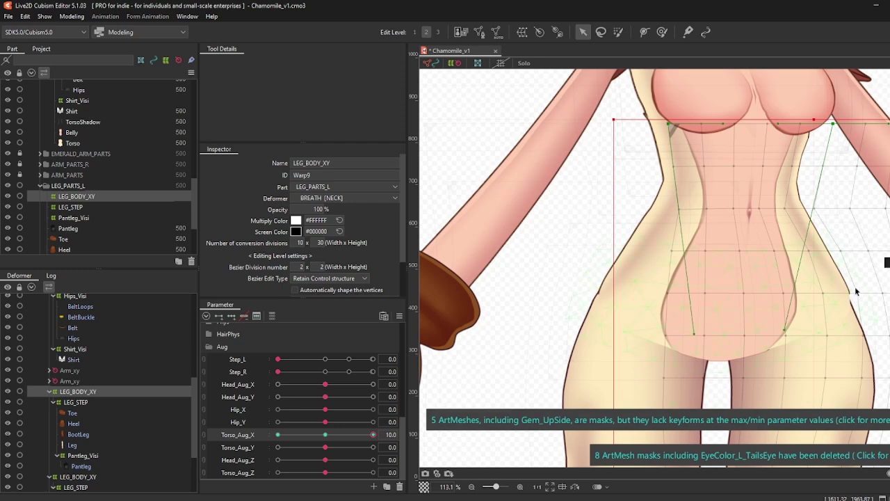
pyautogui.moveTo(860, 296); pyautogui.dragTo(868, 296)
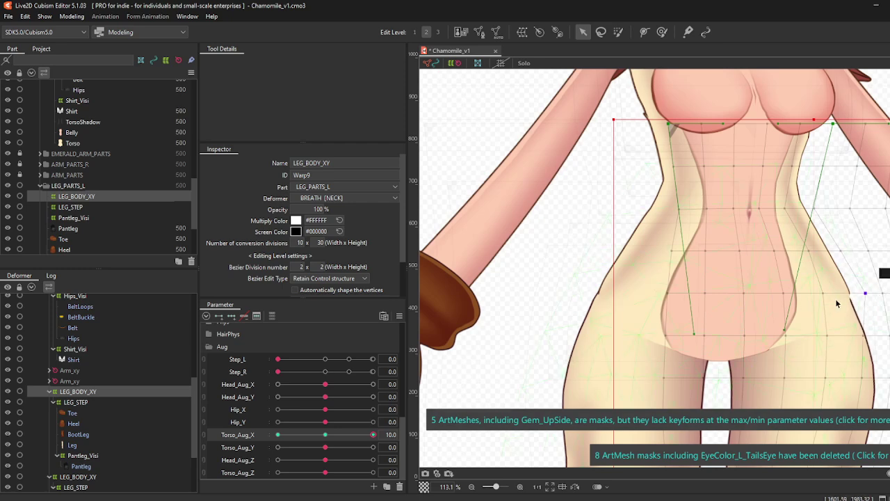
pyautogui.click(851, 249)
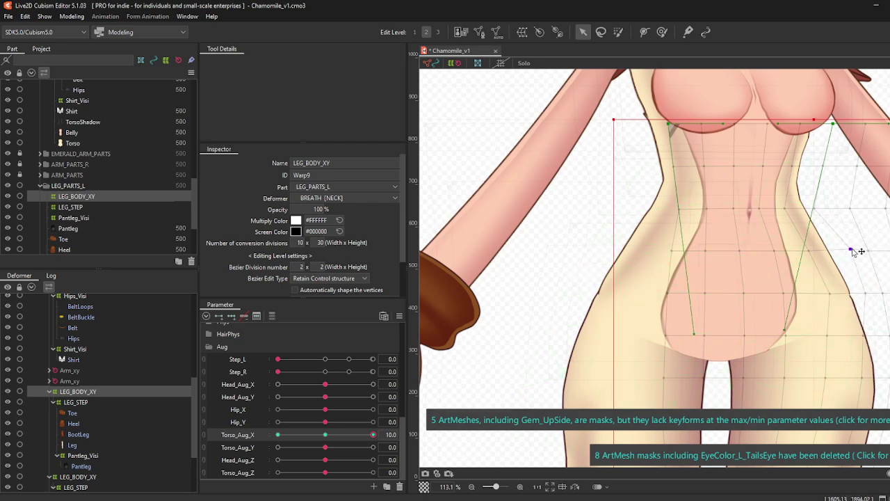
pyautogui.moveTo(811, 252); pyautogui.dragTo(823, 251)
pyautogui.moveTo(336, 434); pyautogui.dragTo(262, 421)
pyautogui.click(325, 434)
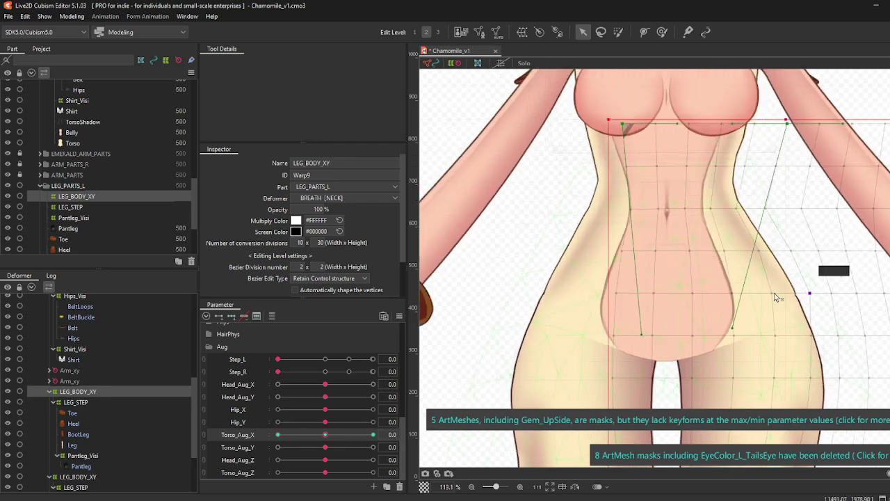
pyautogui.scroll(-10, 784, 295)
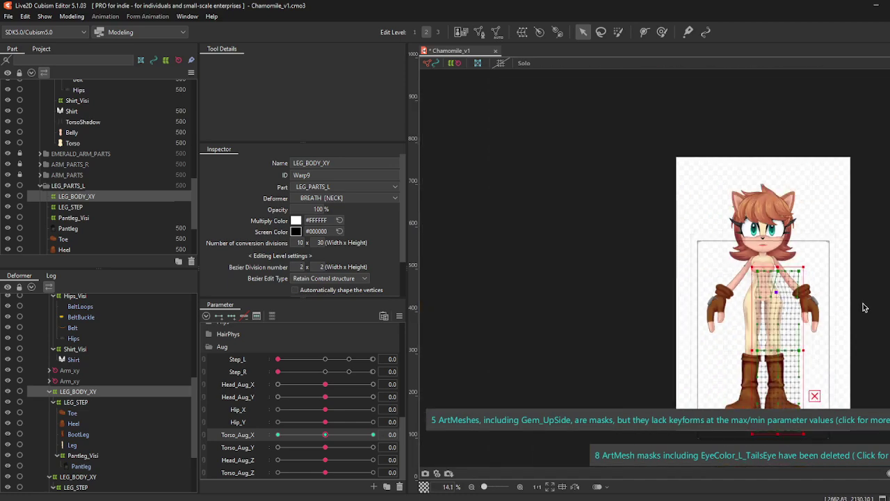
# Step: Clear the LEG_BODY_XY selection and save the Chamomile_v1 model
pyautogui.click(865, 307)
pyautogui.scroll(15, 335, 433)
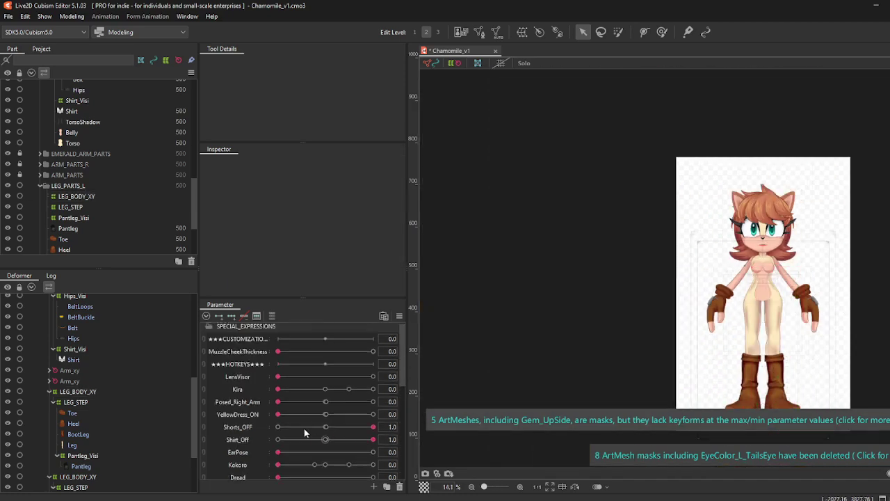
pyautogui.click(9, 16)
pyautogui.click(42, 106)
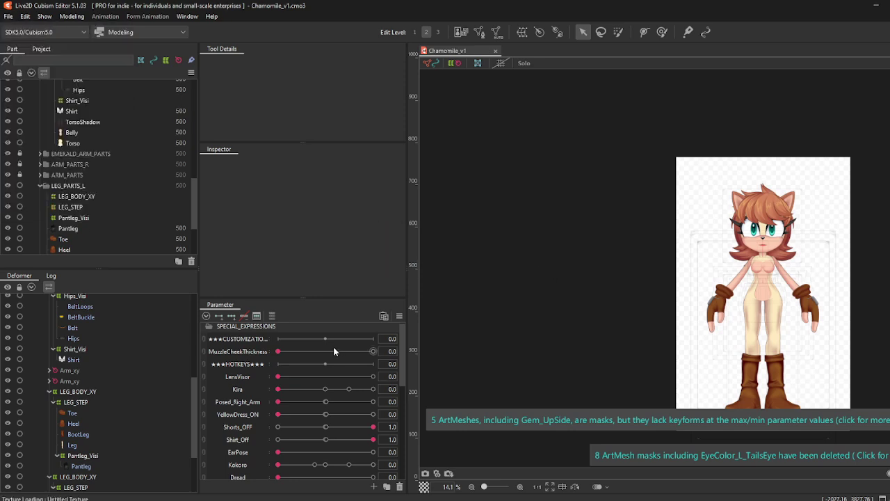
# Step: Collapse the SPECIAL_EXPRESSIONS and Aug parameter groups and save the model again
pyautogui.scroll(6, 67, 398)
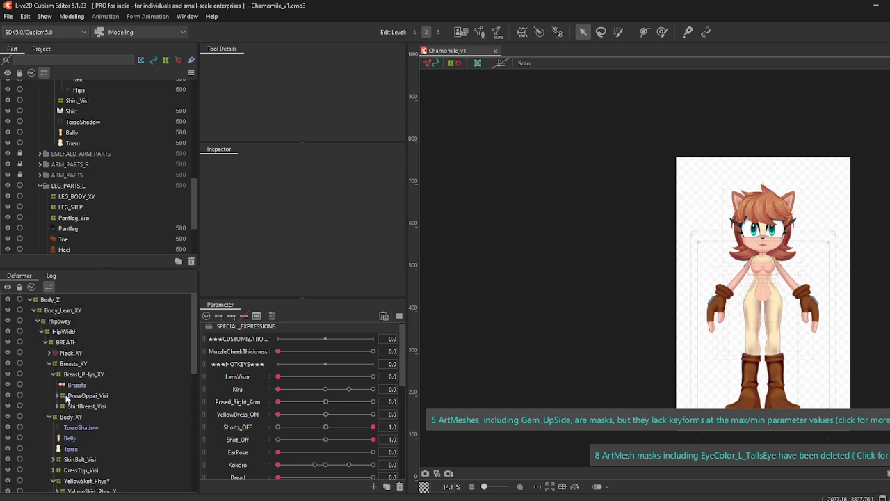
pyautogui.scroll(1, 243, 395)
pyautogui.click(209, 330)
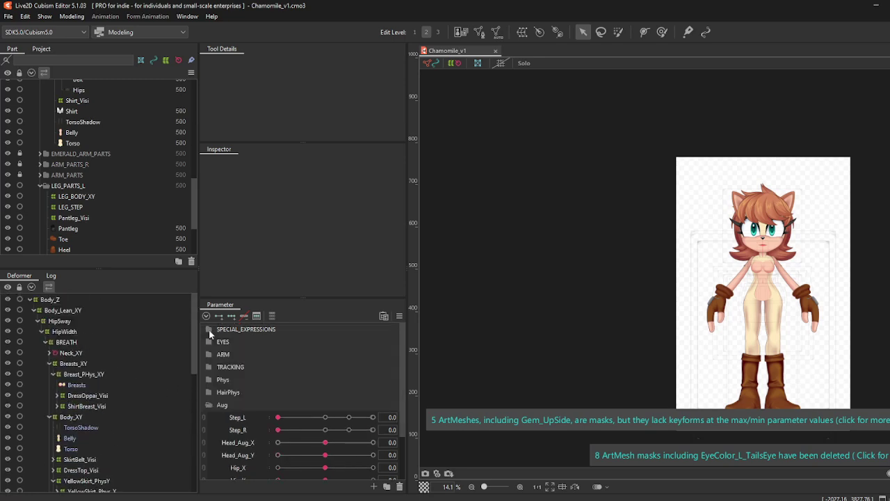
pyautogui.click(210, 404)
pyautogui.click(208, 341)
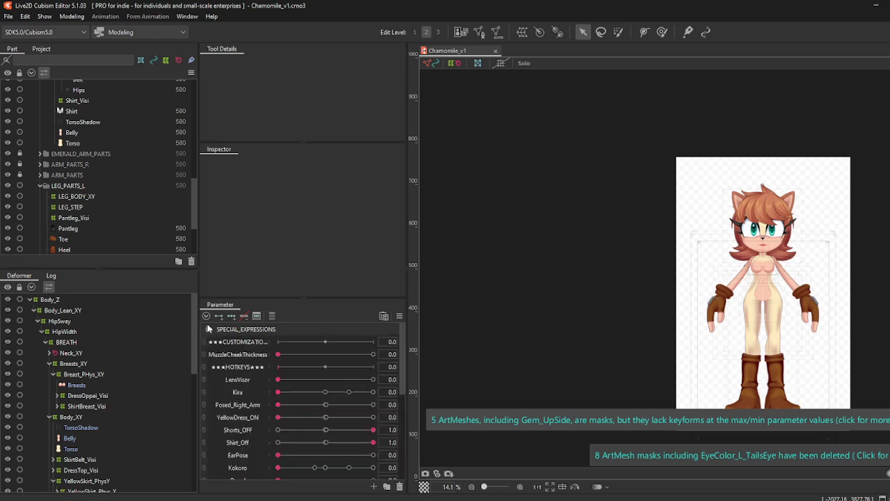
pyautogui.click(208, 342)
pyautogui.click(9, 16)
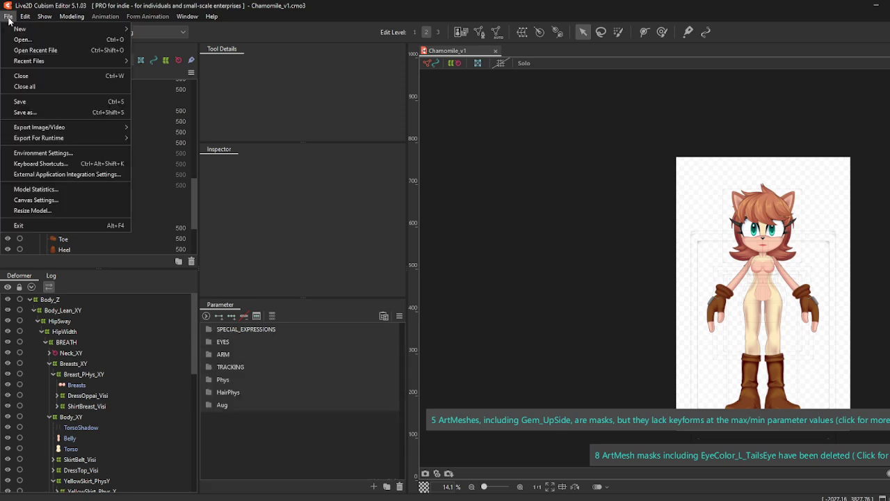
pyautogui.click(39, 105)
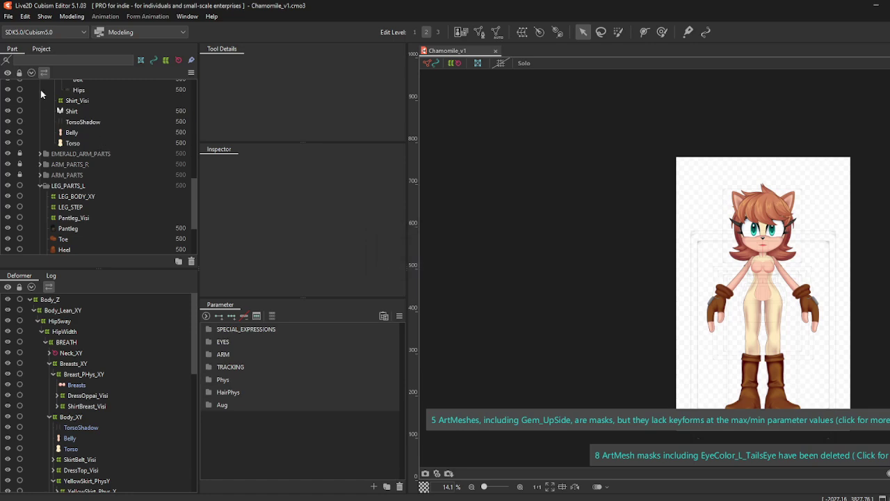
pyautogui.click(9, 16)
pyautogui.moveTo(49, 138)
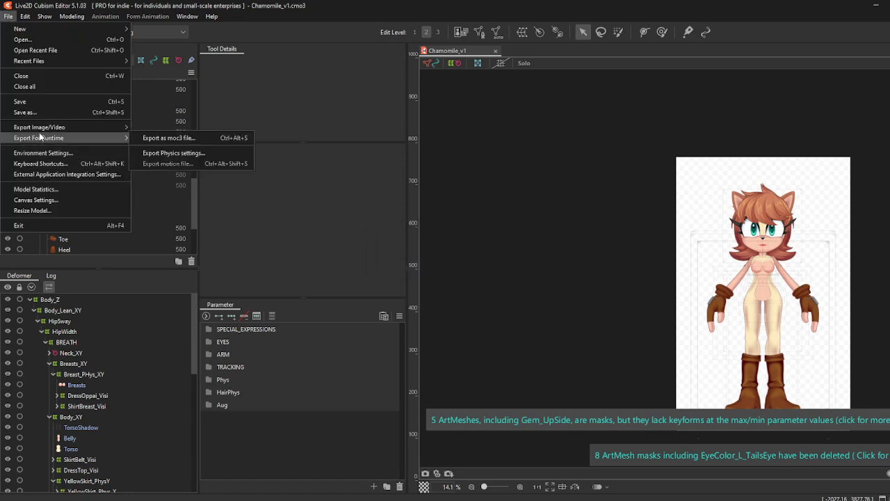
pyautogui.click(160, 137)
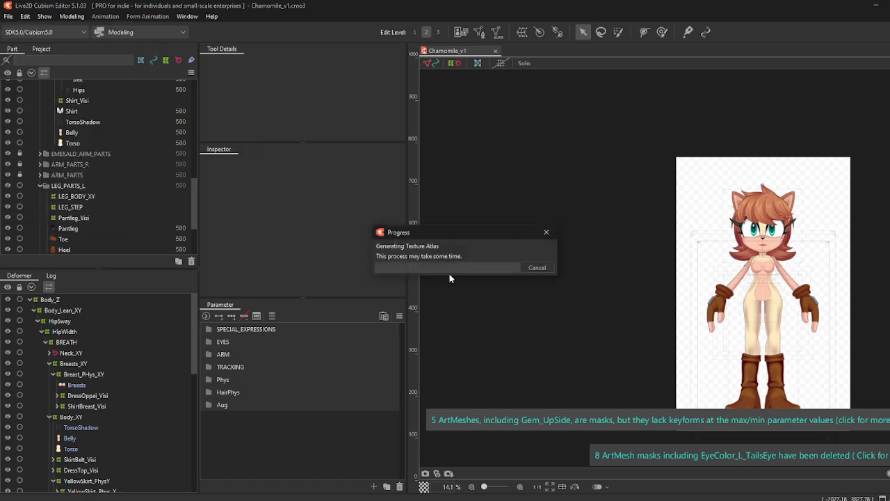
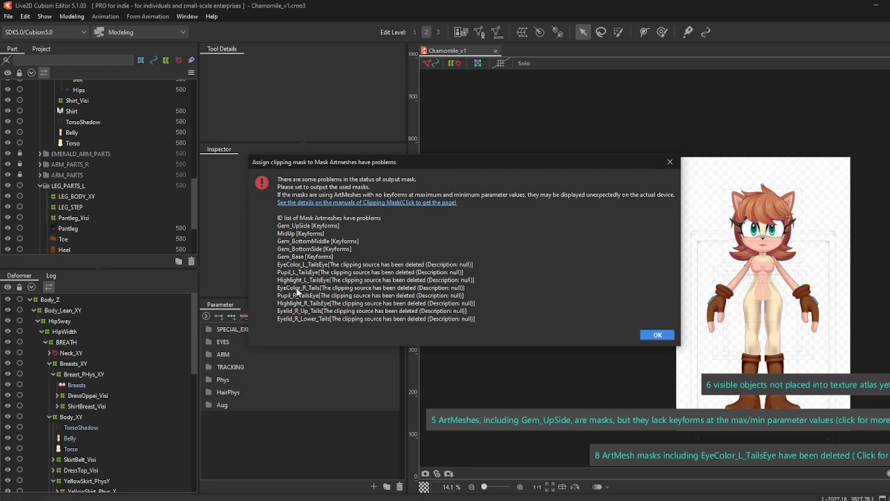
pyautogui.click(656, 335)
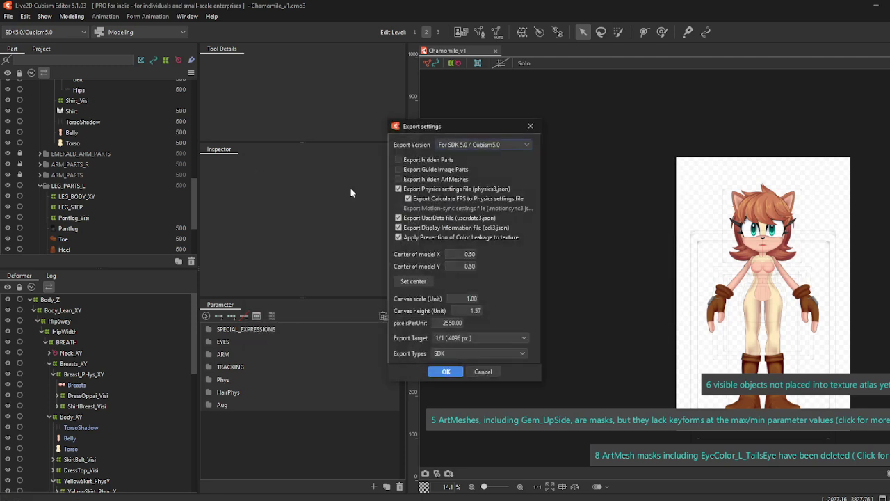
pyautogui.click(480, 372)
# Step: Edit the texture atlas and place the Skirt image in the lower-left corner of texture 1, at about X 58, Y 3043
pyautogui.click(71, 16)
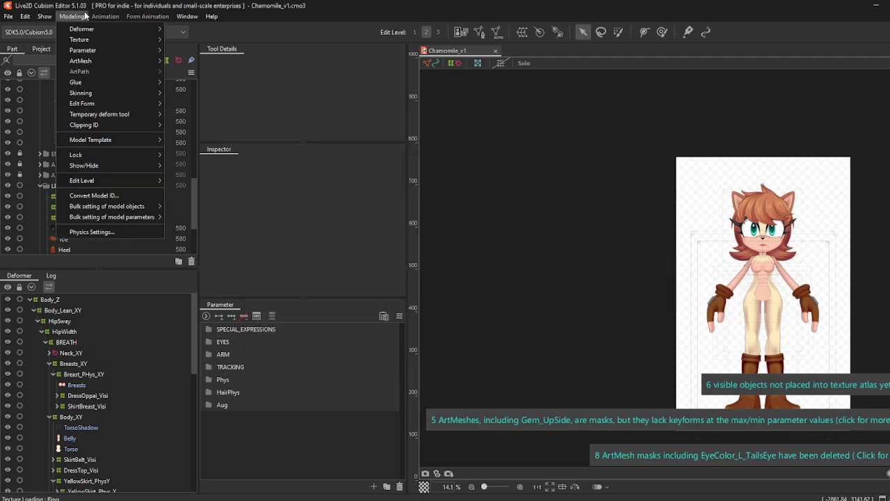
pyautogui.moveTo(86, 40)
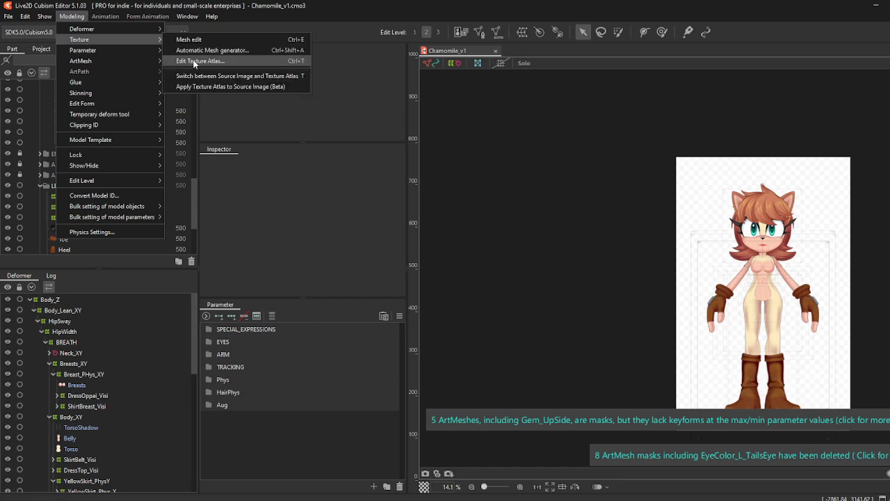
pyautogui.press('Return')
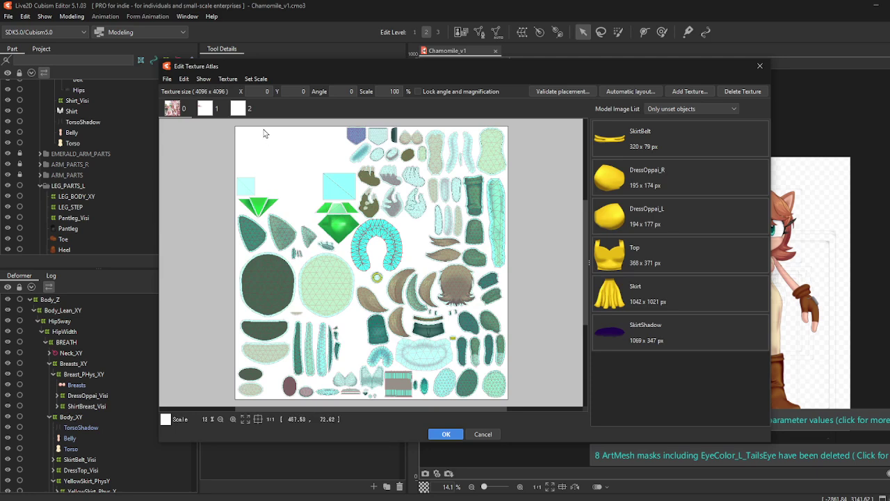
pyautogui.click(236, 110)
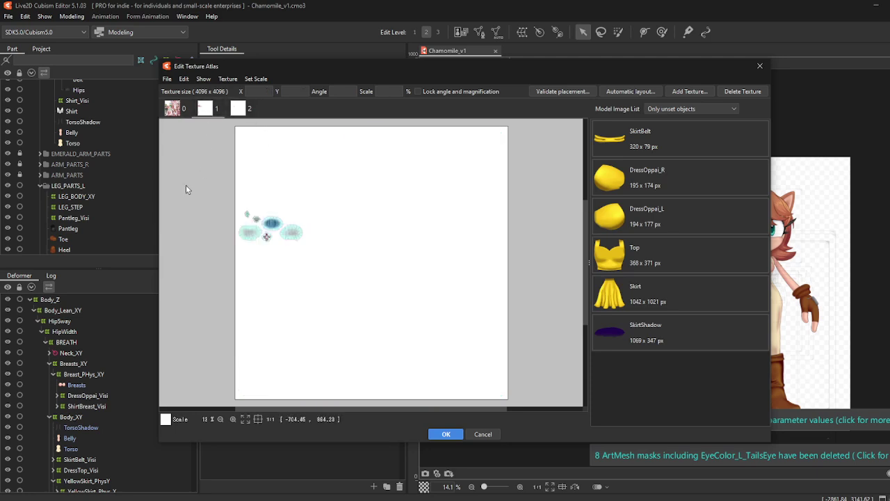
pyautogui.doubleClick(619, 288)
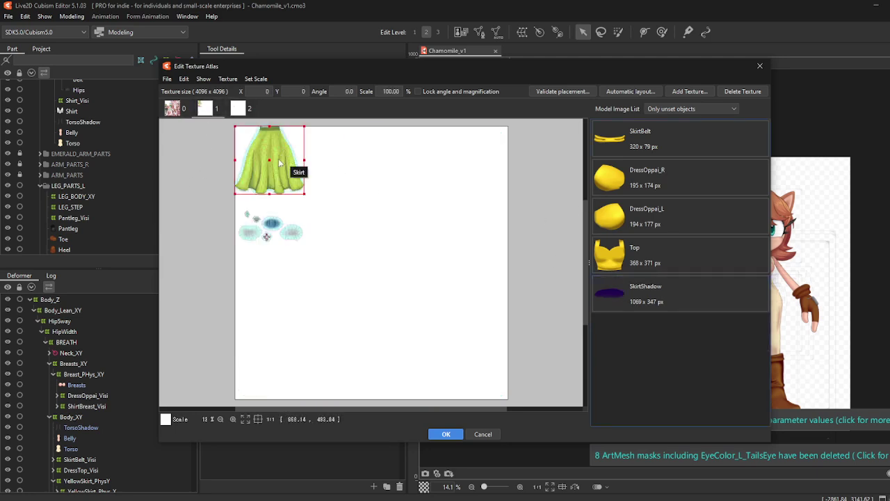
pyautogui.moveTo(269, 163); pyautogui.dragTo(276, 359)
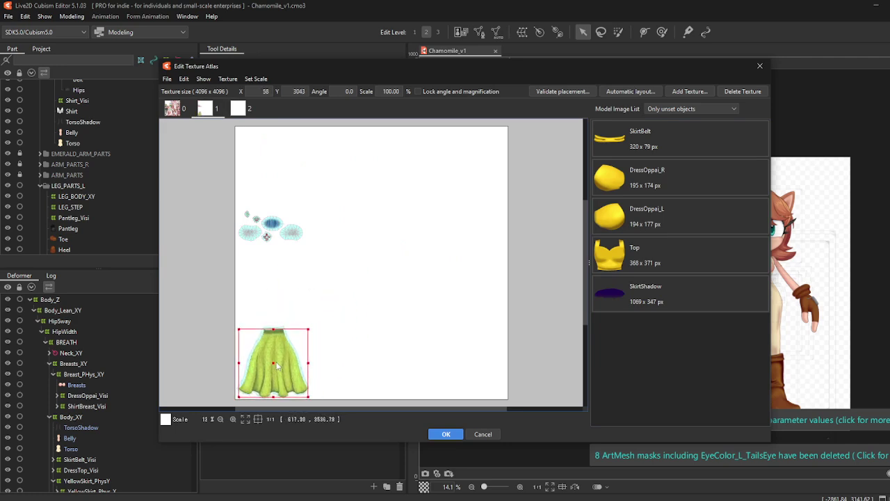
# Step: Add the dress Top image to texture 1 just above the skirt, at about X 73, Y 2622
pyautogui.click(616, 252)
pyautogui.doubleClick(615, 253)
pyautogui.moveTo(251, 143); pyautogui.dragTo(255, 317)
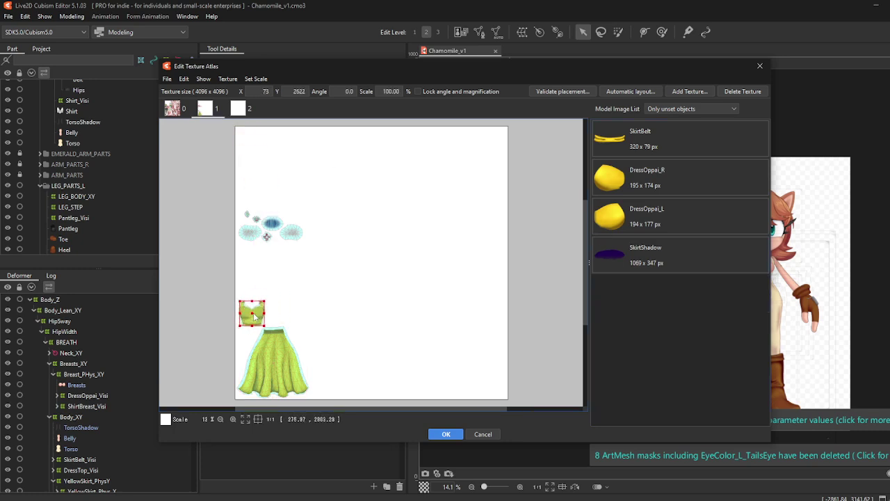
# Step: Place DressOppai_L and DressOppai_R on texture 1, stacked below the top and beside the skirt without overlapping it
pyautogui.click(626, 218)
pyautogui.doubleClick(626, 219)
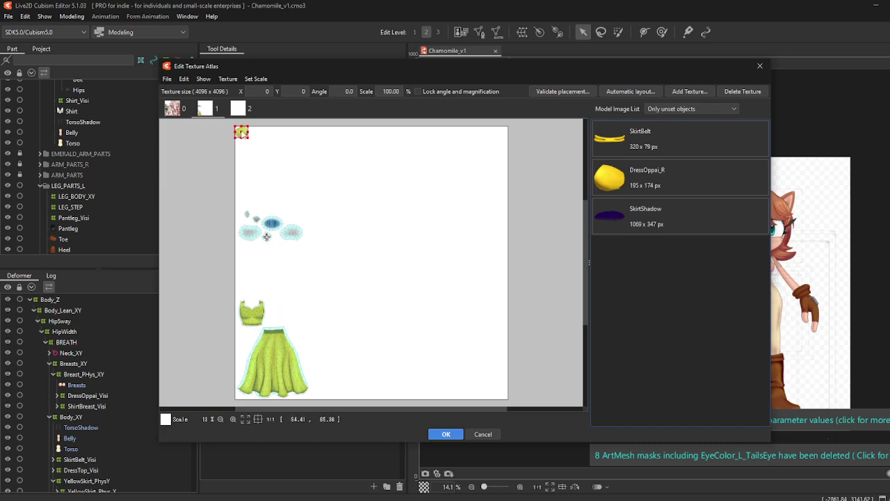
pyautogui.moveTo(241, 132); pyautogui.dragTo(243, 333)
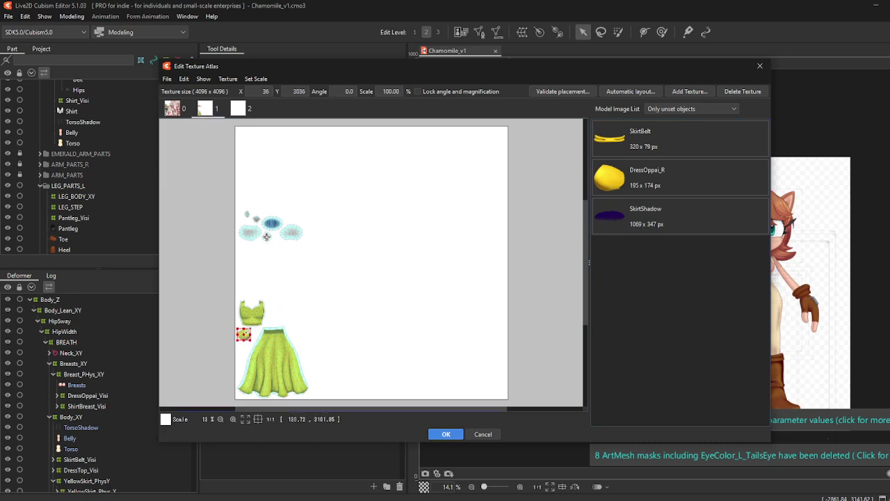
pyautogui.doubleClick(610, 172)
pyautogui.moveTo(243, 133); pyautogui.dragTo(241, 351)
pyautogui.scroll(3, 264, 368)
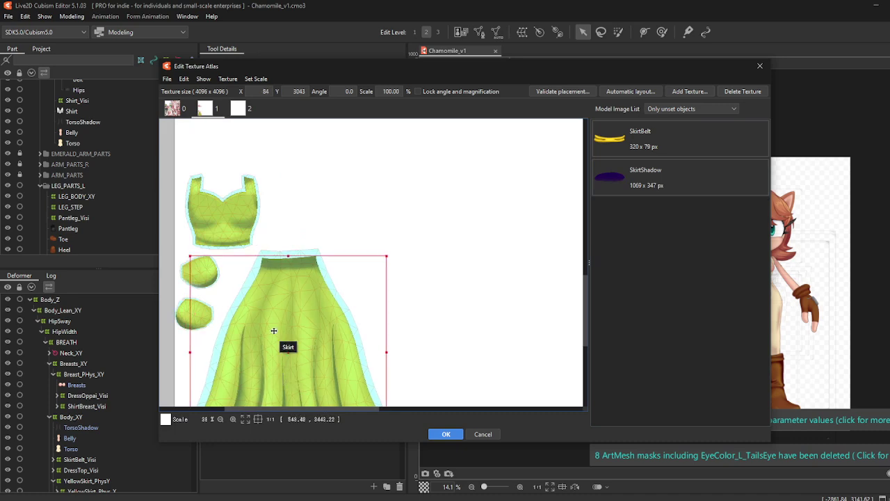
pyautogui.moveTo(203, 315); pyautogui.dragTo(207, 310)
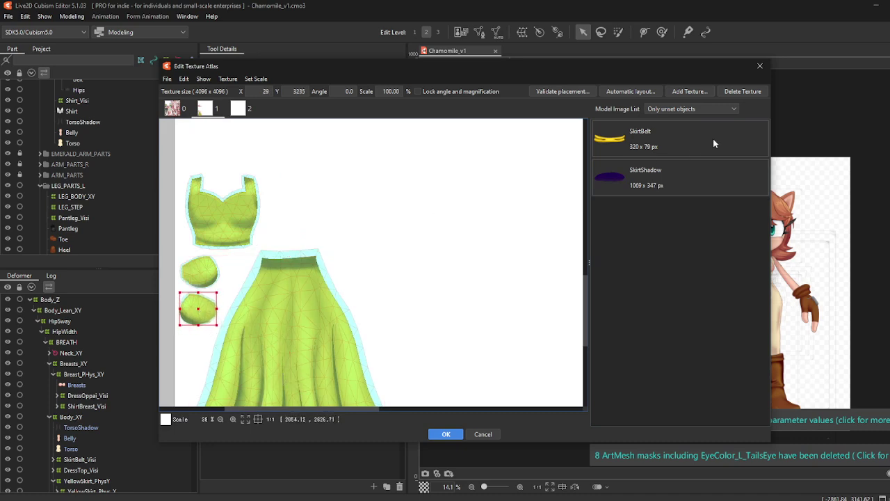
# Step: Place the SkirtBelt image on texture 1 between the top and the skirt's waist, at about X 469, Y 2905
pyautogui.click(679, 145)
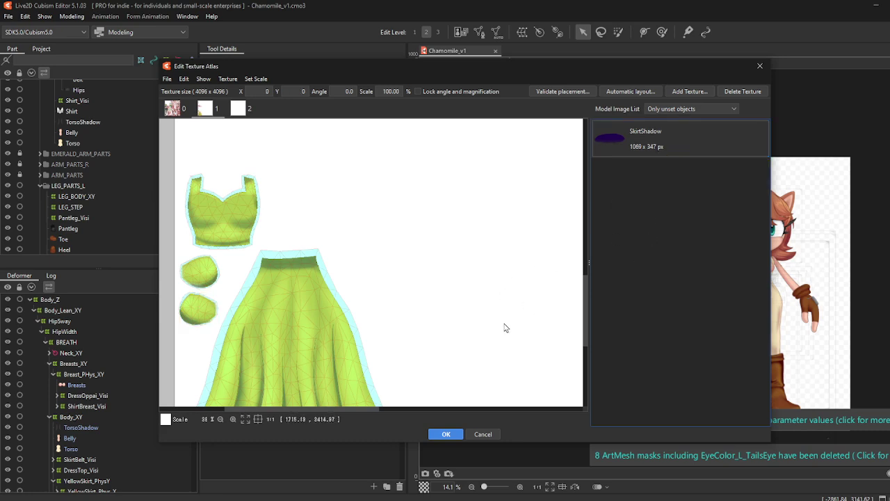
pyautogui.scroll(-5, 533, 318)
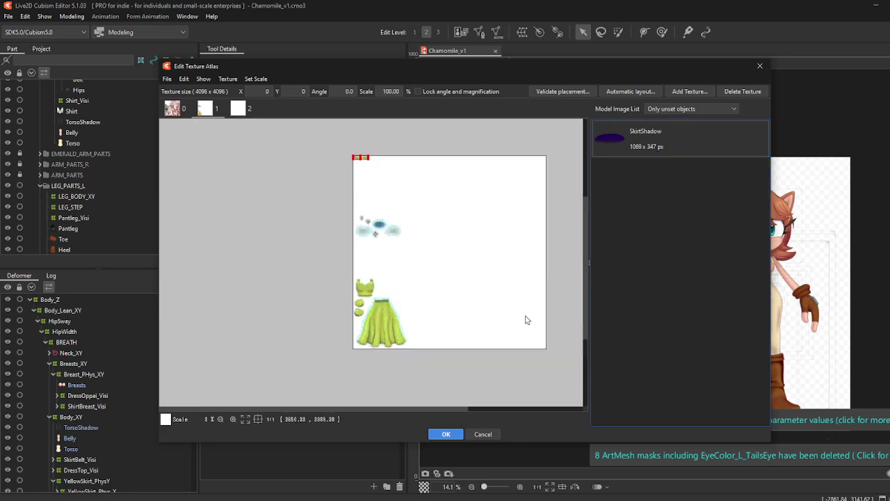
pyautogui.scroll(2, 367, 185)
pyautogui.moveTo(360, 150); pyautogui.dragTo(388, 343)
pyautogui.scroll(4, 392, 340)
pyautogui.scroll(-3, 437, 356)
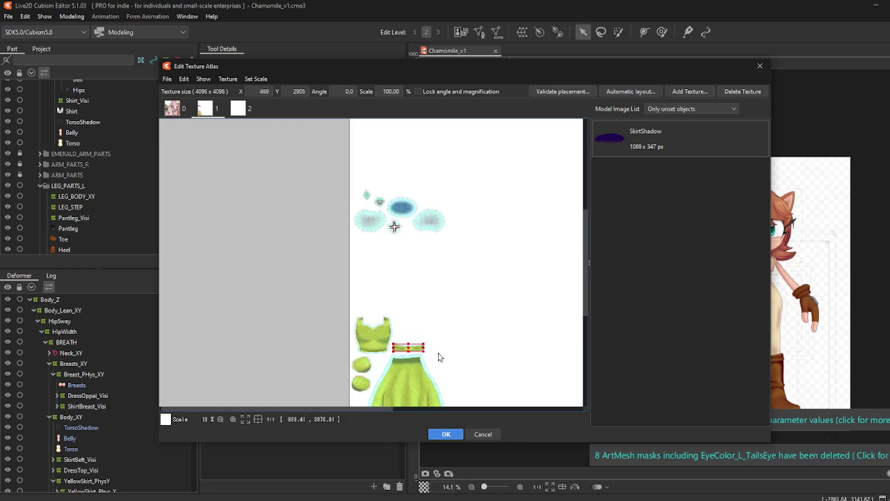
# Step: Place the SkirtShadow image in the empty area of texture 1 and apply the texture atlas changes
pyautogui.click(615, 144)
pyautogui.moveTo(515, 180); pyautogui.dragTo(484, 189)
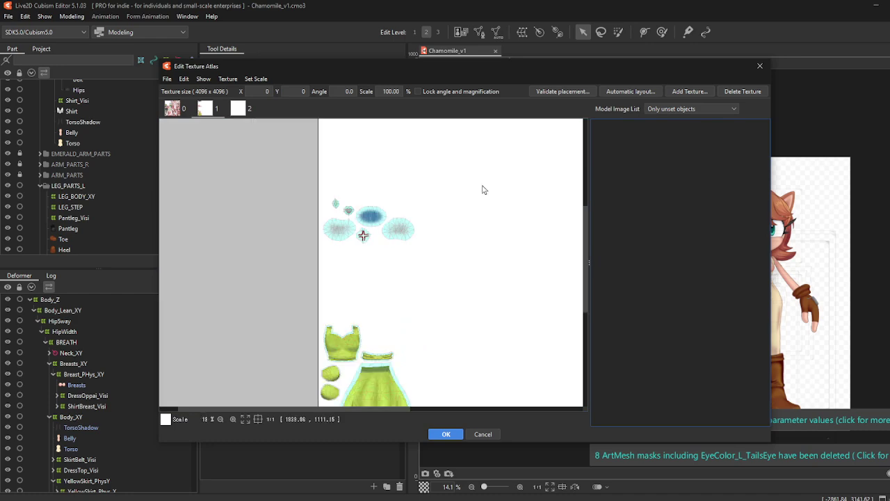
pyautogui.scroll(-3, 484, 189)
pyautogui.moveTo(373, 141); pyautogui.dragTo(436, 318)
pyautogui.click(449, 434)
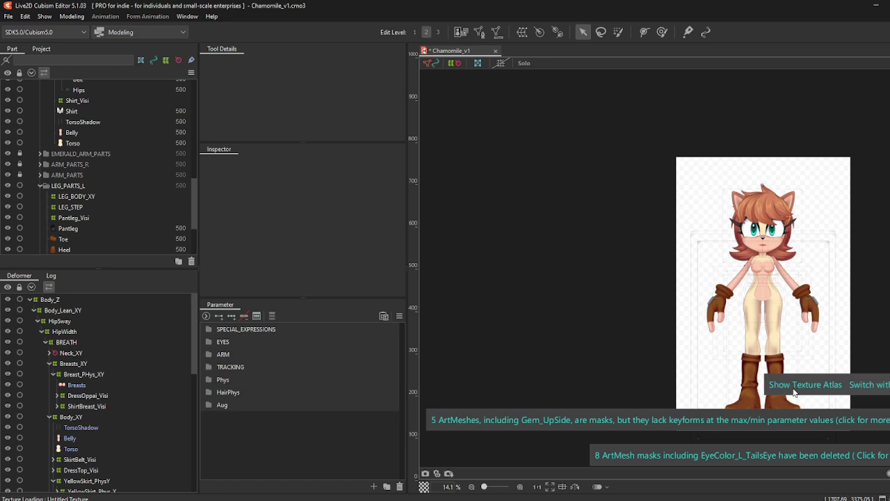
# Step: Expand the SPECIAL_EXPRESSIONS parameters and set YellowDress_ON to 1.0 to display the yellow dress
pyautogui.click(210, 328)
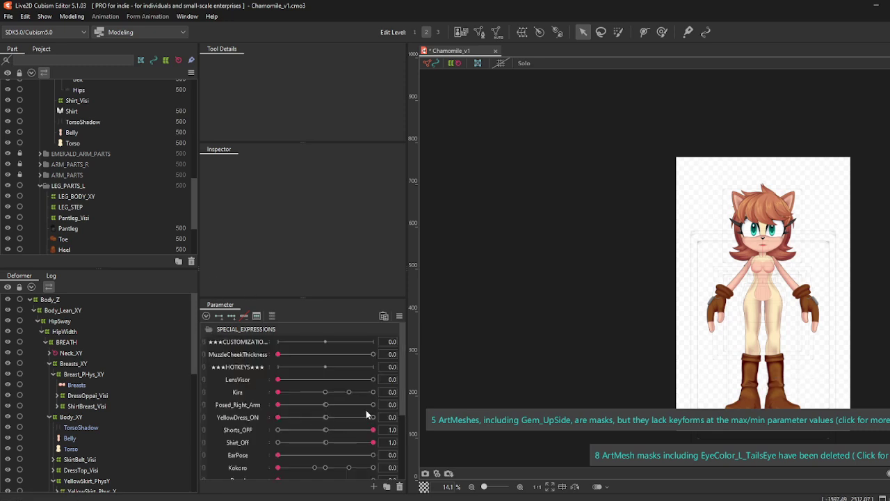
pyautogui.moveTo(368, 410)
pyautogui.mouseDown()
pyautogui.moveTo(267, 420)
pyautogui.moveTo(369, 418)
pyautogui.mouseUp()
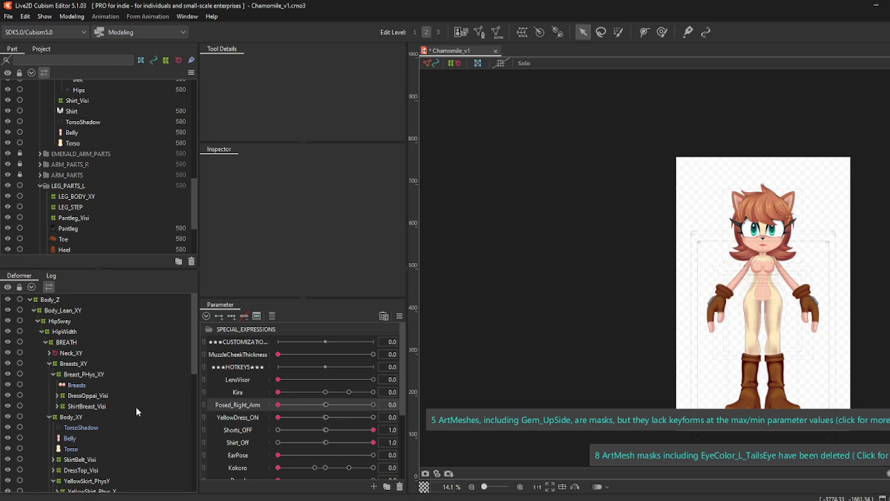
pyautogui.scroll(5, 770, 268)
pyautogui.click(277, 408)
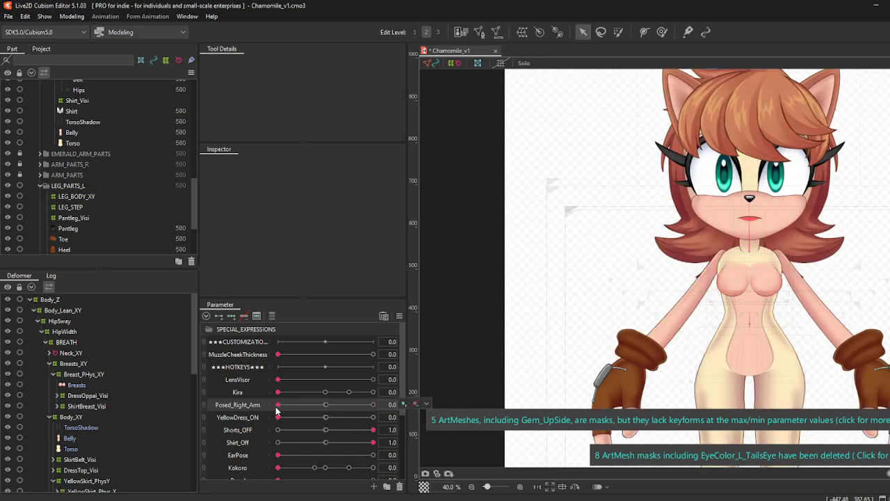
pyautogui.moveTo(277, 410)
pyautogui.mouseDown()
pyautogui.moveTo(421, 425)
pyautogui.moveTo(182, 414)
pyautogui.moveTo(278, 414)
pyautogui.mouseUp()
pyautogui.scroll(-5, 278, 413)
pyautogui.scroll(5, 278, 414)
pyautogui.click(373, 418)
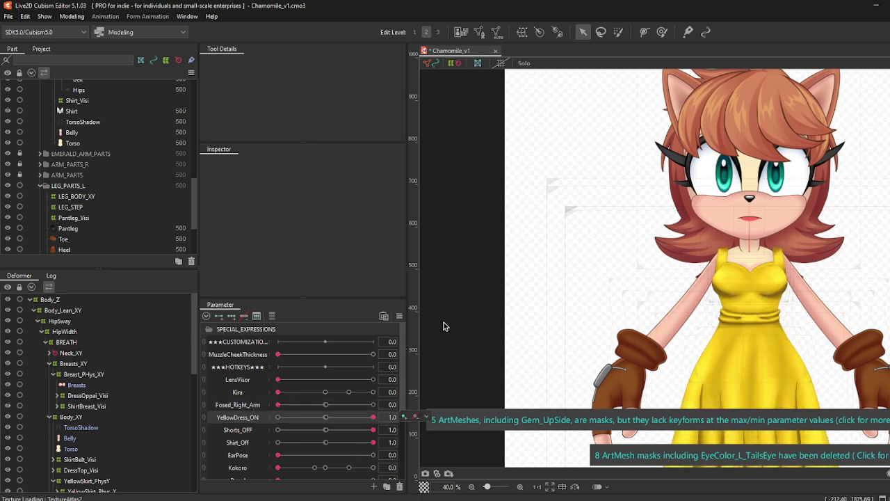
# Step: Inspect the skirt's shadow around the legs and select the Leg ArtMeshes in LEG_PARTS_L and LEG_PARTS_R
pyautogui.scroll(-2, 529, 328)
pyautogui.moveTo(698, 318); pyautogui.dragTo(653, 139)
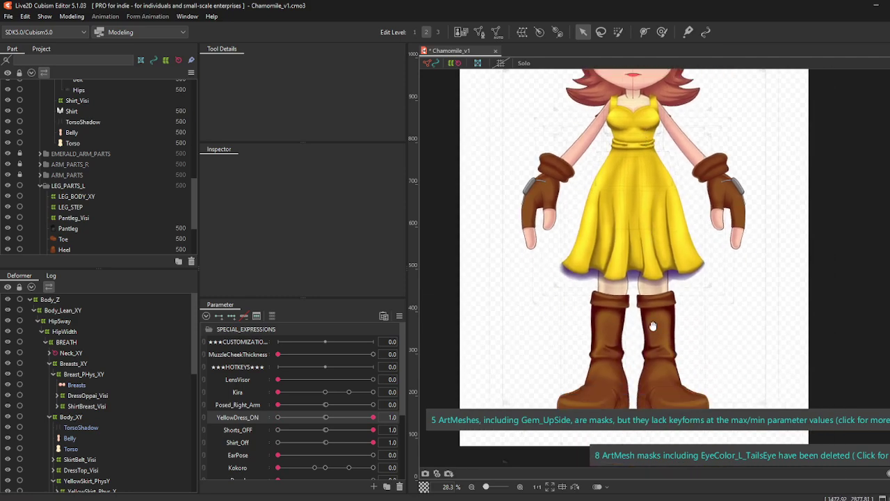
pyautogui.scroll(4, 628, 245)
pyautogui.click(627, 245)
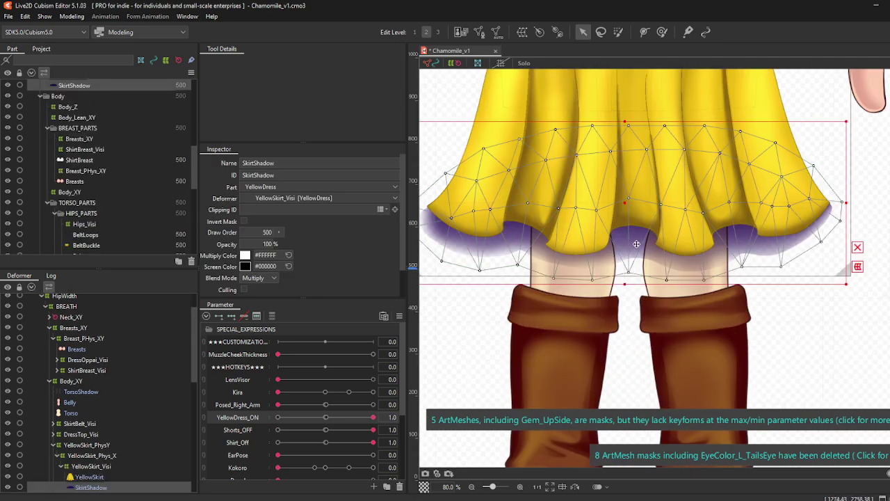
pyautogui.click(604, 301)
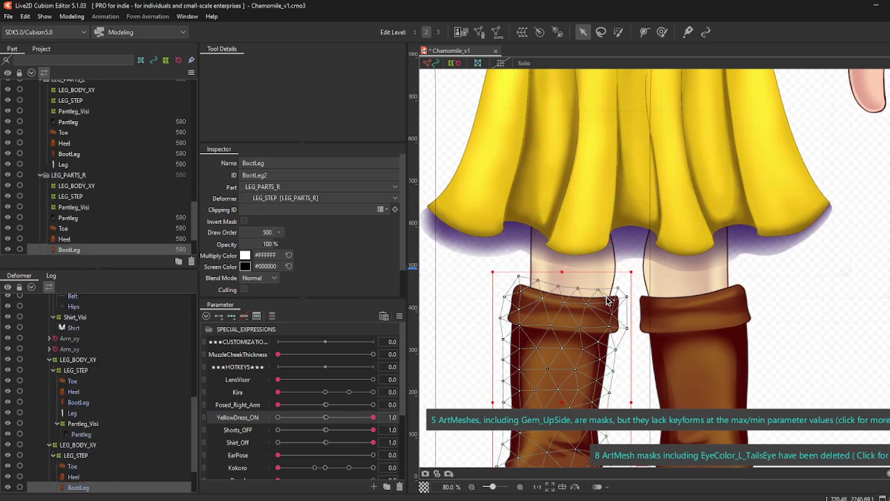
pyautogui.click(72, 413)
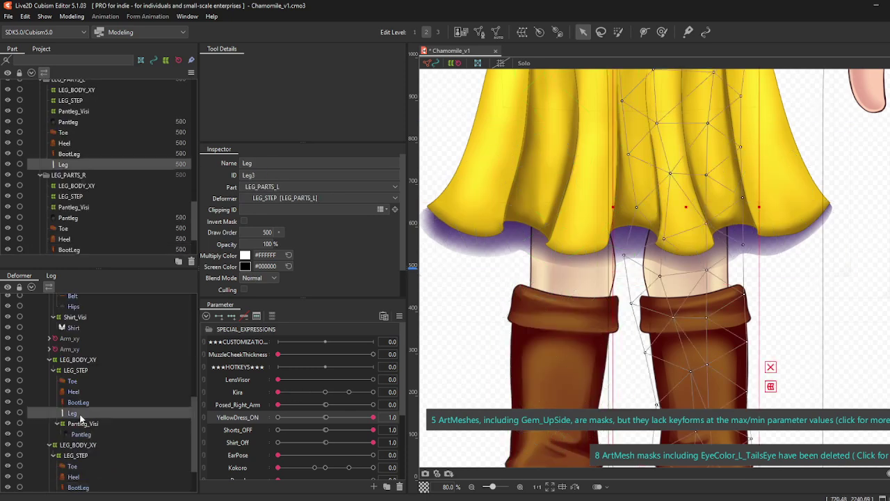
pyautogui.scroll(-2, 81, 417)
pyautogui.keyDown('ctrl'); pyautogui.click(73, 445); pyautogui.keyUp('ctrl')
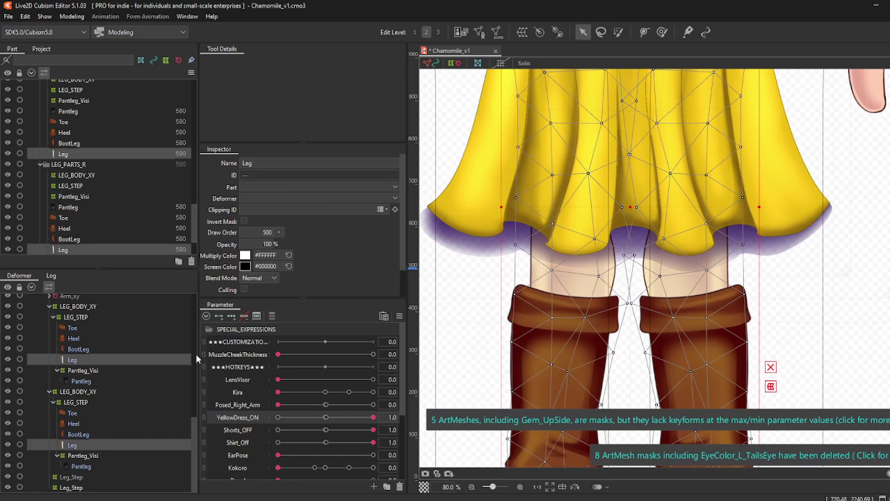
# Step: Set both the name and ID of the Leg ArtMesh in LEG_PARTS_L to Leg_L
pyautogui.click(109, 358)
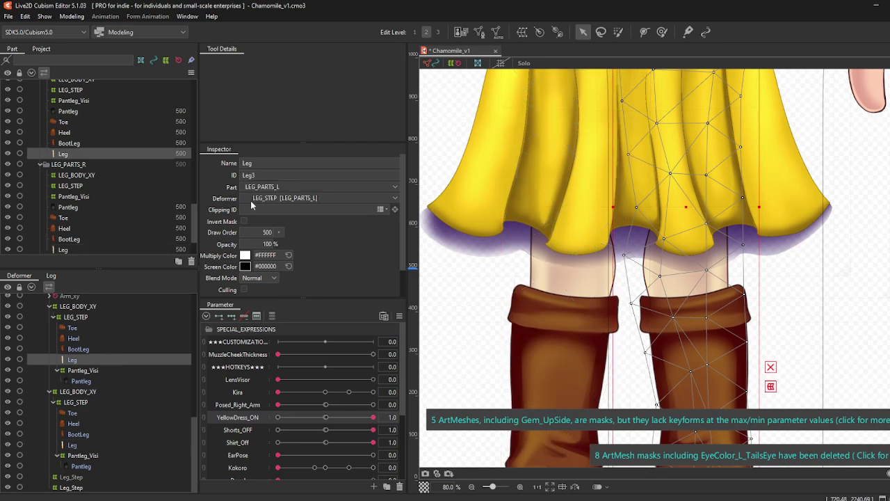
pyautogui.doubleClick(252, 175)
pyautogui.click(96, 364)
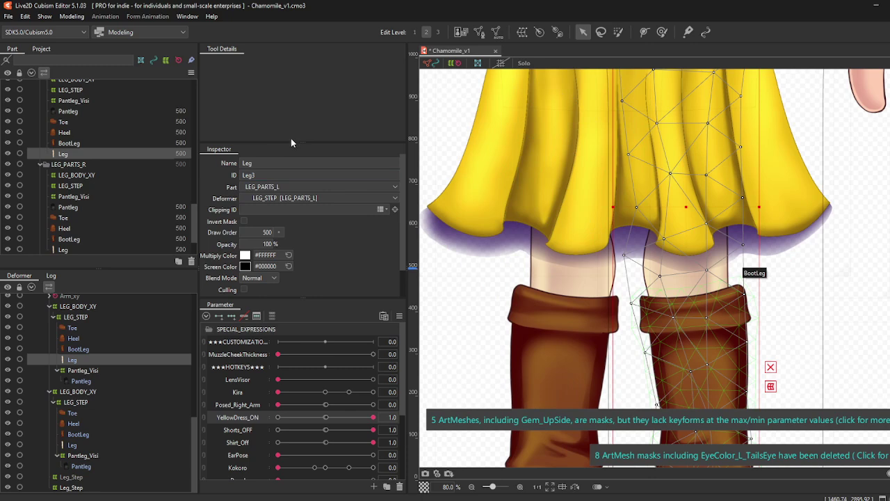
pyautogui.doubleClick(298, 164)
pyautogui.write('Leg_L')
pyautogui.press('Tab')
pyautogui.write('Leg_L')
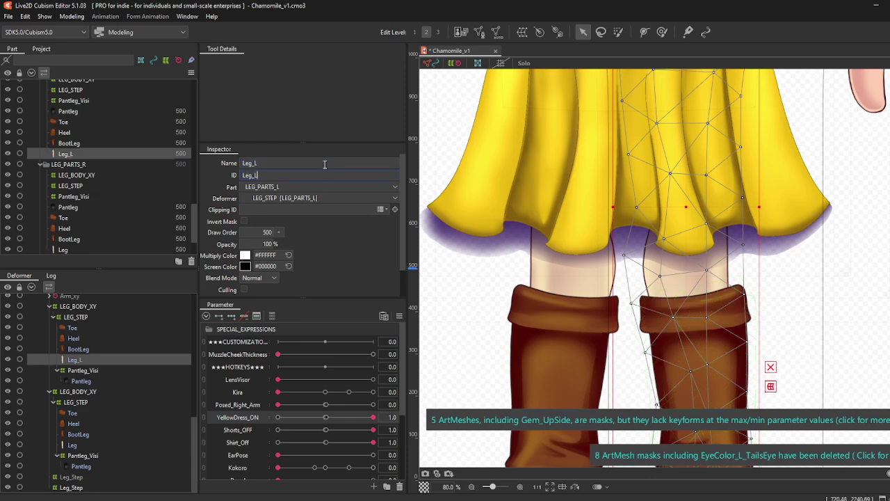
# Step: Set the name and ID of the Pantleg ArtMesh in LEG_PARTS_L to Pantleg_L
pyautogui.click(90, 381)
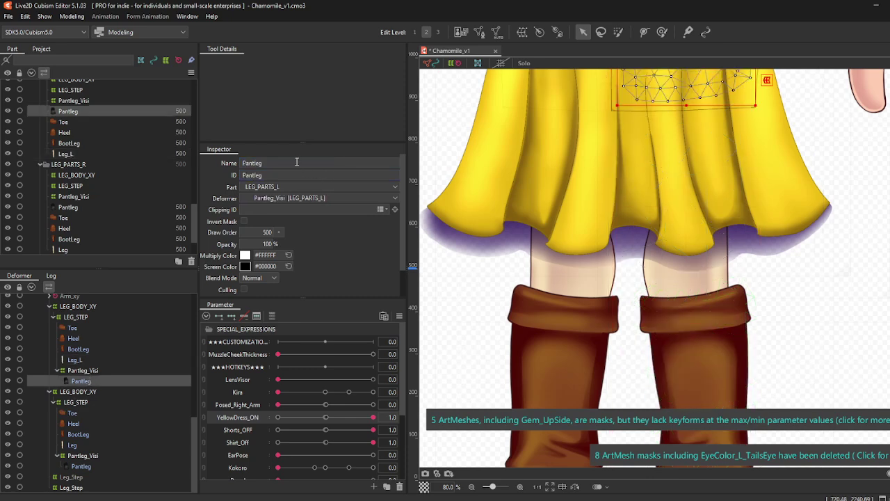
pyautogui.write('L')
pyautogui.press('Tab')
pyautogui.write('Pantleg_L')
# Step: Rename the Leg ArtMesh in LEG_PARTS_R as Leg_R
pyautogui.click(78, 349)
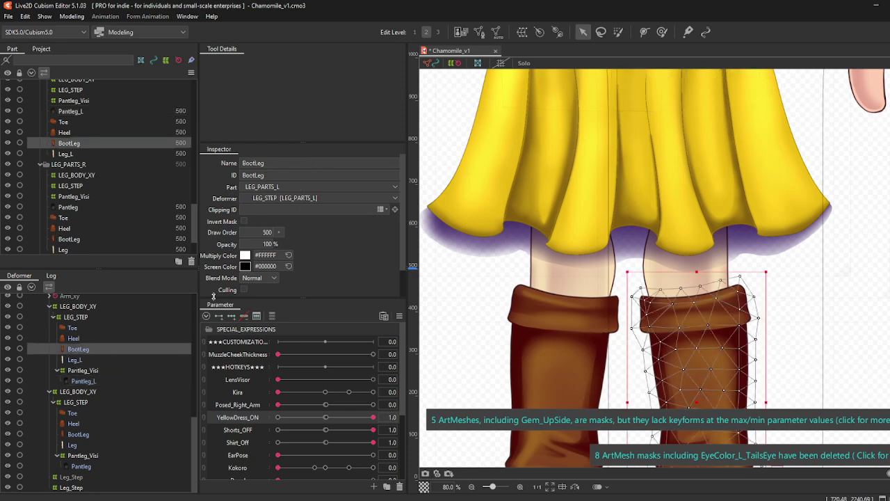
pyautogui.click(87, 434)
pyautogui.click(73, 444)
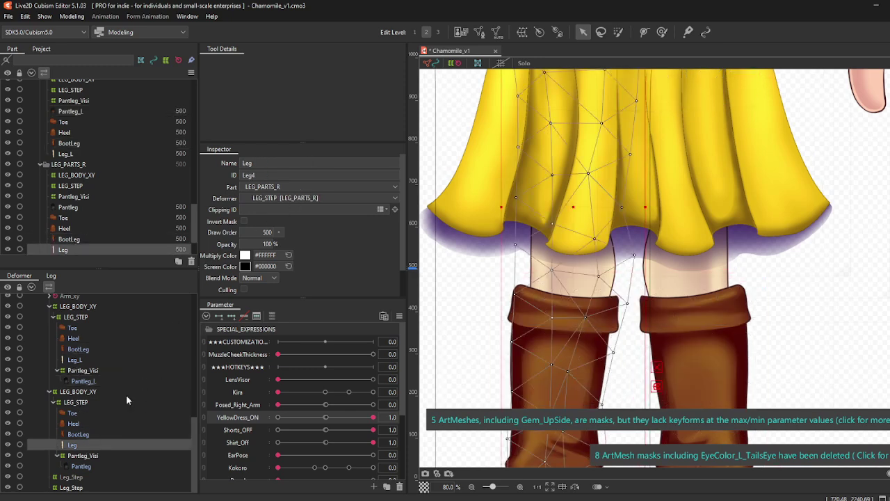
pyautogui.click(266, 161)
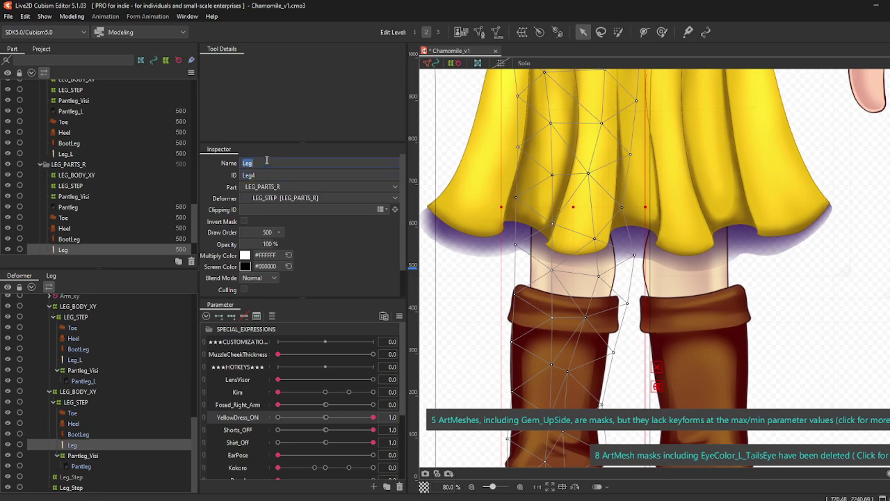
pyautogui.write('Leg_R')
pyautogui.press('Tab')
pyautogui.write('Leg_R')
# Step: Try to rename the Pantleg ArtMesh in LEG_PARTS_R
pyautogui.click(98, 466)
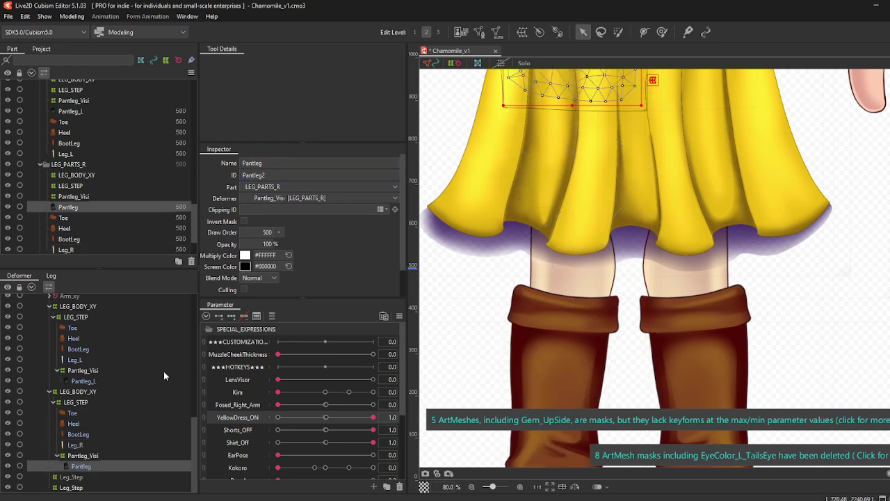
pyautogui.click(283, 175)
pyautogui.click(299, 174)
pyautogui.doubleClick(299, 175)
pyautogui.hotkey('ctrl', 'c')
pyautogui.click(300, 162)
pyautogui.hotkey('ctrl', 'v')
# Step: Set the name and ID of the BootLeg ArtMesh in LEG_PARTS_R to BootLeg_R
pyautogui.click(80, 434)
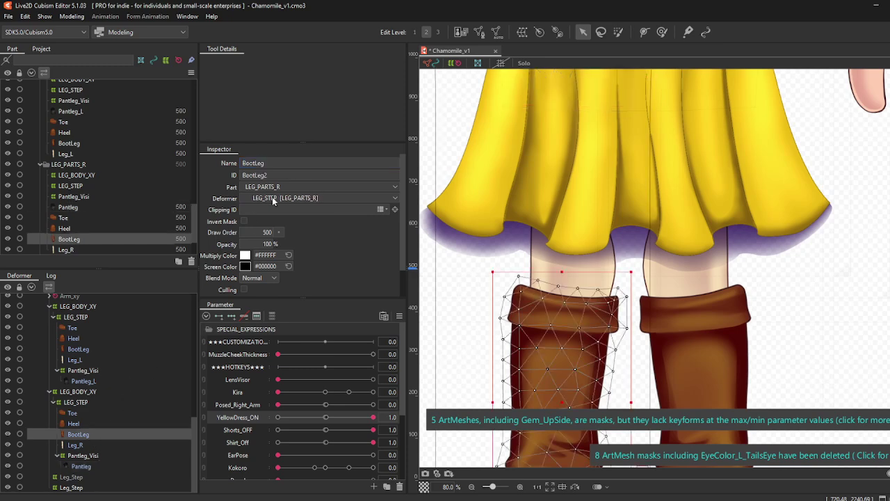
pyautogui.click(289, 164)
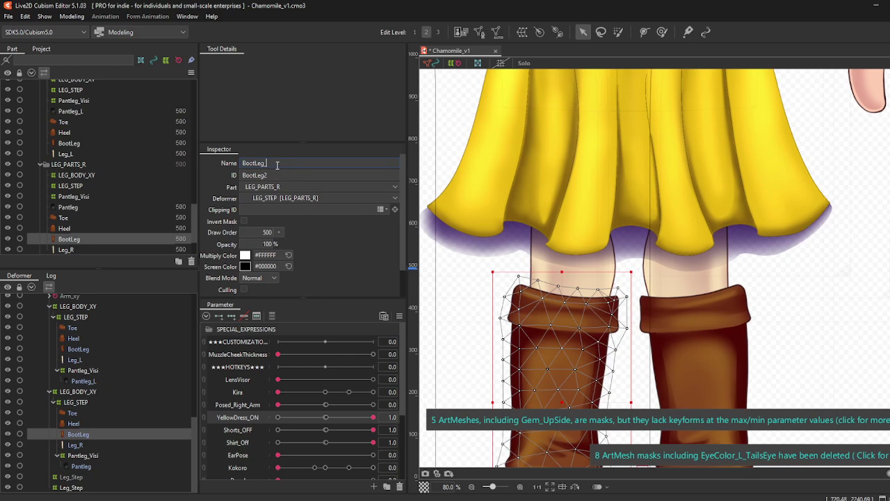
pyautogui.hotkey('ctrl', 'a')
pyautogui.hotkey('ctrl', 'c')
pyautogui.press('Tab')
pyautogui.hotkey('ctrl', 'v')
# Step: Set the name and ID of the Heel ArtMesh in LEG_PARTS_R to Heel_R
pyautogui.click(73, 423)
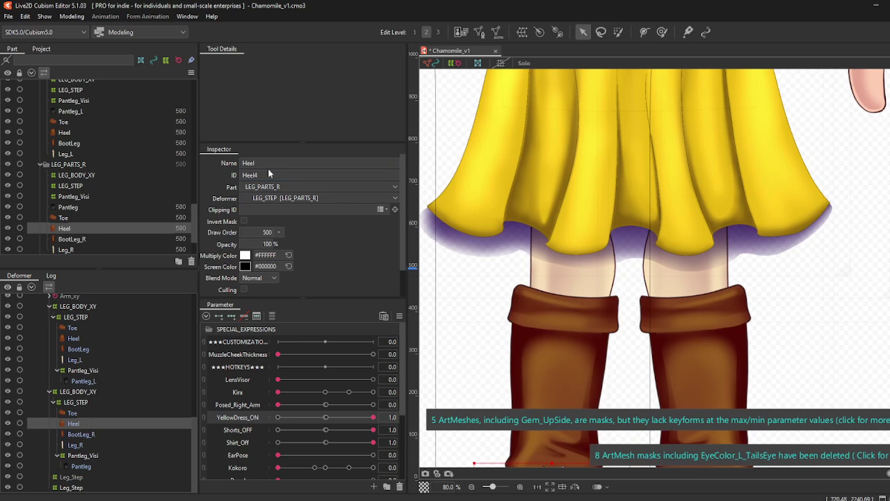
pyautogui.click(289, 163)
pyautogui.click(316, 159)
pyautogui.write('_R')
pyautogui.hotkey('ctrl', 'a')
pyautogui.hotkey('ctrl', 'c')
pyautogui.press('Tab')
pyautogui.hotkey('ctrl', 'v')
# Step: Set the name and ID of the Toe ArtMesh in LEG_PARTS_R to Toe_R
pyautogui.click(89, 412)
pyautogui.click(308, 164)
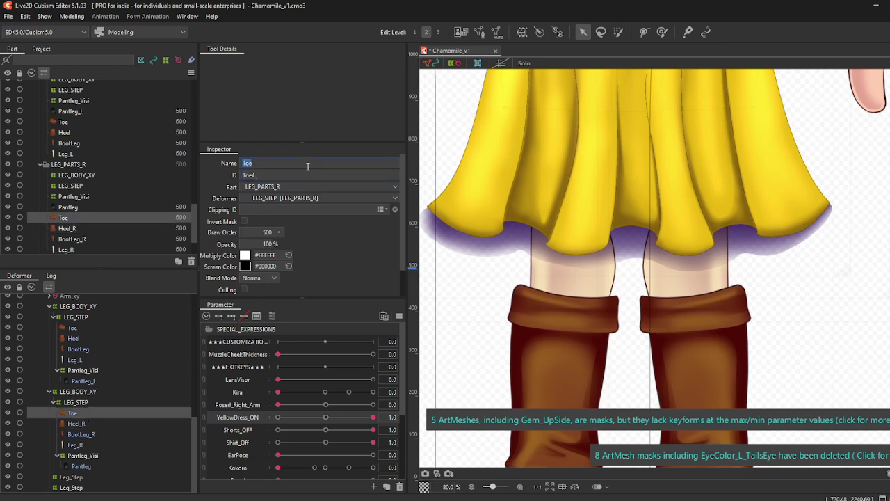
pyautogui.click(308, 164)
pyautogui.write('_R')
pyautogui.hotkey('ctrl', 'a')
pyautogui.hotkey('ctrl', 'c')
pyautogui.press('Tab')
pyautogui.hotkey('ctrl', 'v')
# Step: Set the name and ID of the BootLeg ArtMesh in LEG_PARTS_L to BootLeg_L
pyautogui.click(78, 349)
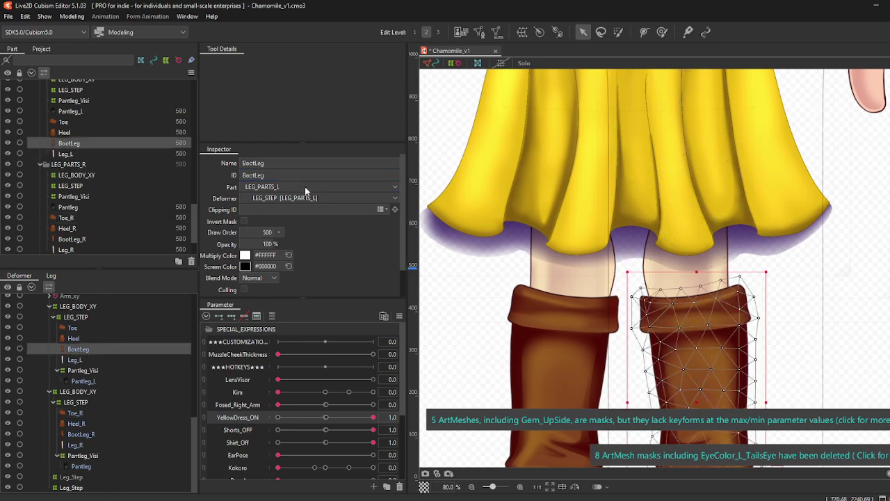
pyautogui.click(297, 165)
pyautogui.click(297, 165)
pyautogui.write('_L')
pyautogui.hotkey('ctrl', 'a')
pyautogui.hotkey('ctrl', 'c')
pyautogui.press('Tab')
pyautogui.hotkey('ctrl', 'v')
# Step: Set the name and ID of the Heel ArtMesh in LEG_PARTS_L to Heel_L
pyautogui.click(91, 339)
pyautogui.click(295, 164)
pyautogui.click(295, 164)
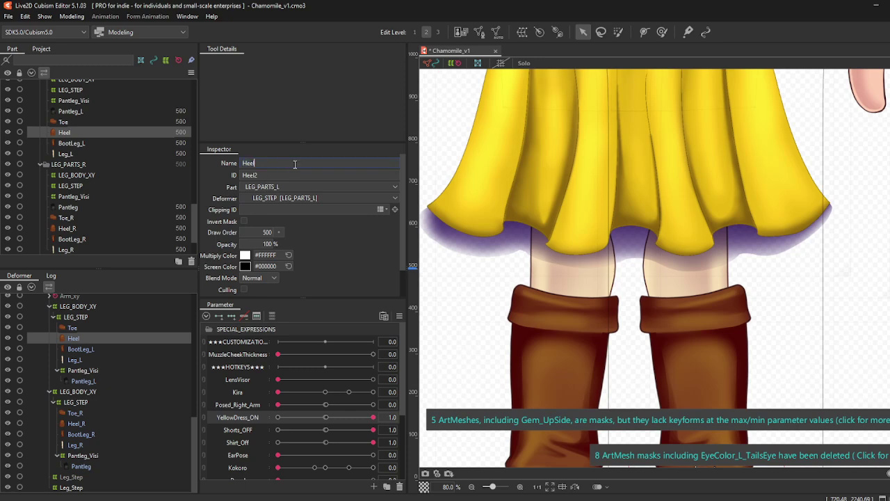
pyautogui.write('_L')
pyautogui.hotkey('ctrl', 'a')
pyautogui.hotkey('ctrl', 'c')
pyautogui.press('Tab')
pyautogui.hotkey('ctrl', 'v')
# Step: Set the name and ID of the Toe ArtMesh in LEG_PARTS_L to Toe_L, and save the model
pyautogui.click(95, 327)
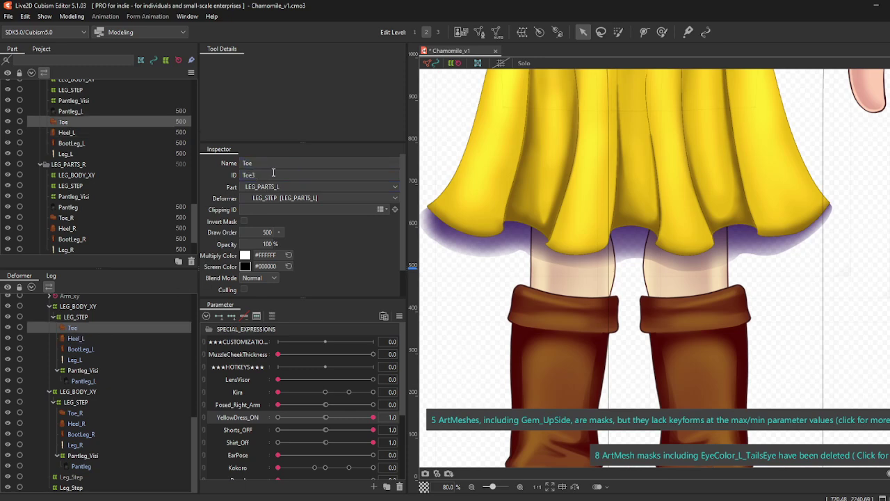
pyautogui.click(293, 162)
pyautogui.write('_L')
pyautogui.hotkey('ctrl', 'a')
pyautogui.hotkey('ctrl', 'c')
pyautogui.press('Tab')
pyautogui.hotkey('ctrl', 'v')
pyautogui.click(9, 16)
pyautogui.click(36, 100)
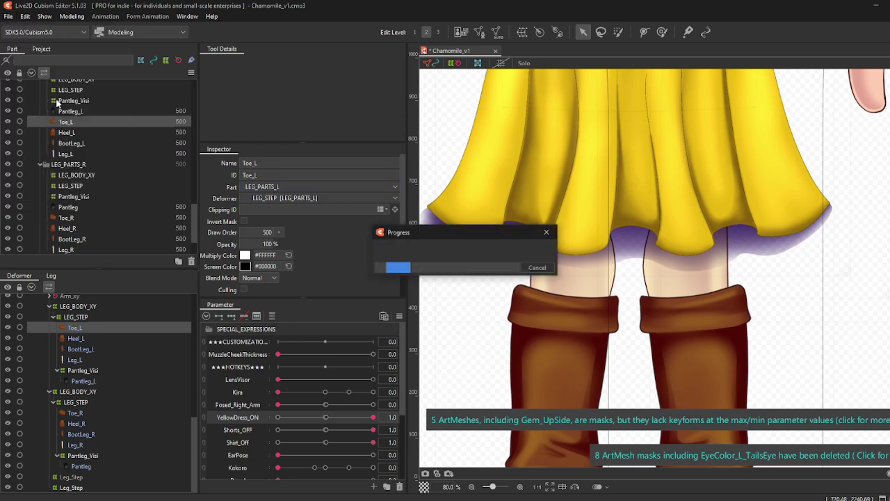
# Step: Change the ID of the Leg_R ArtMesh to Leg_R so it matches its name
pyautogui.click(48, 444)
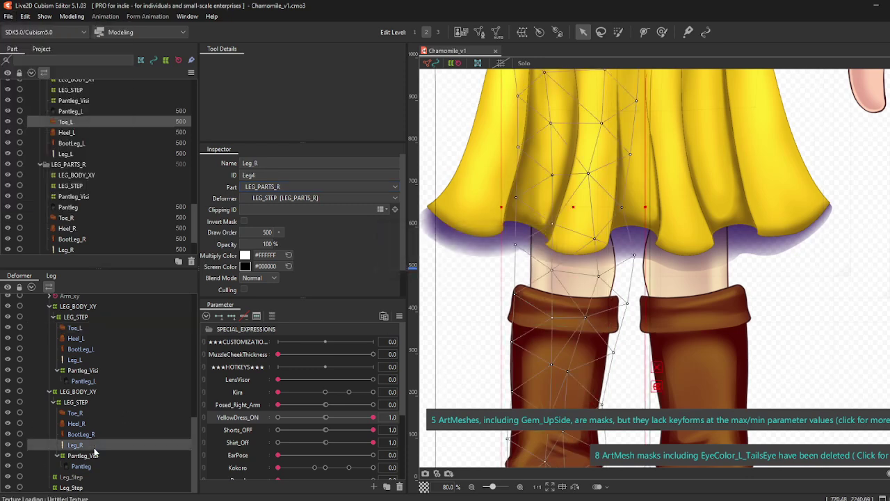
pyautogui.click(282, 173)
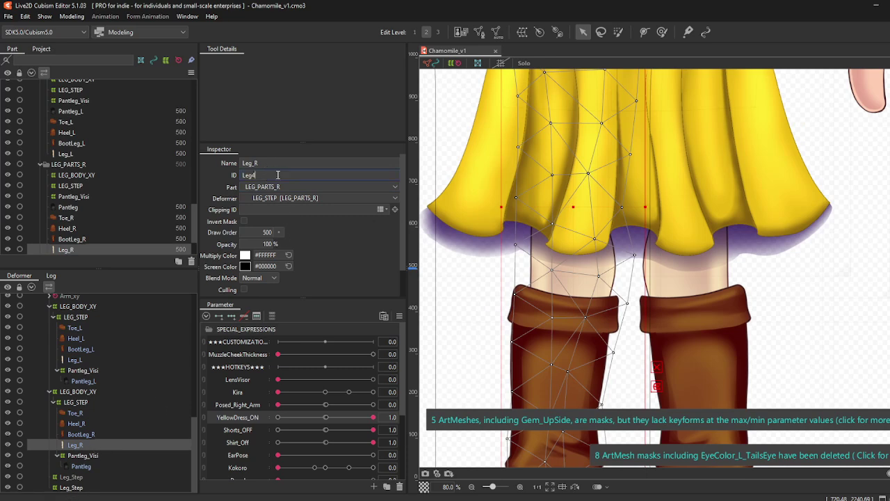
pyautogui.press('BackSpace')
pyautogui.write('_R')
pyautogui.press('Return')
# Step: Clip the SkirtShadow ArtMesh to the two legs by setting its Clipping ID to Leg_L, Leg_R
pyautogui.click(86, 360)
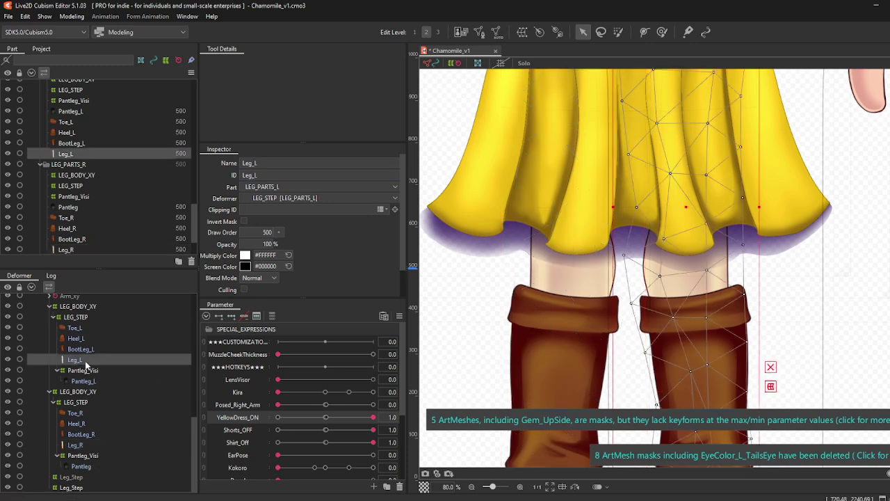
pyautogui.keyDown('ctrl'); pyautogui.click(92, 447); pyautogui.keyUp('ctrl')
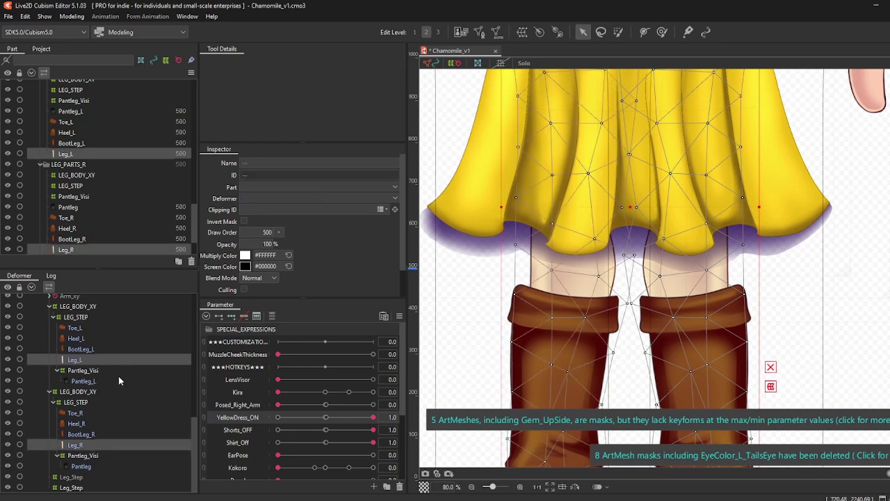
pyautogui.click(126, 357)
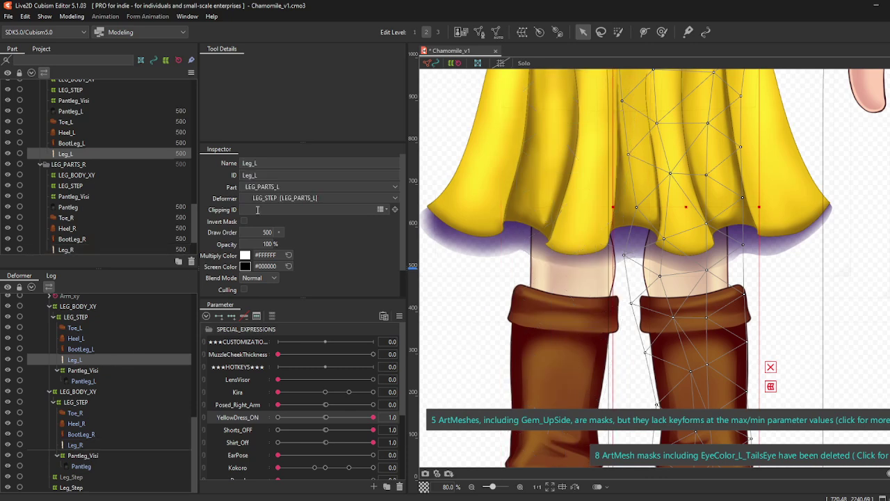
pyautogui.doubleClick(255, 176)
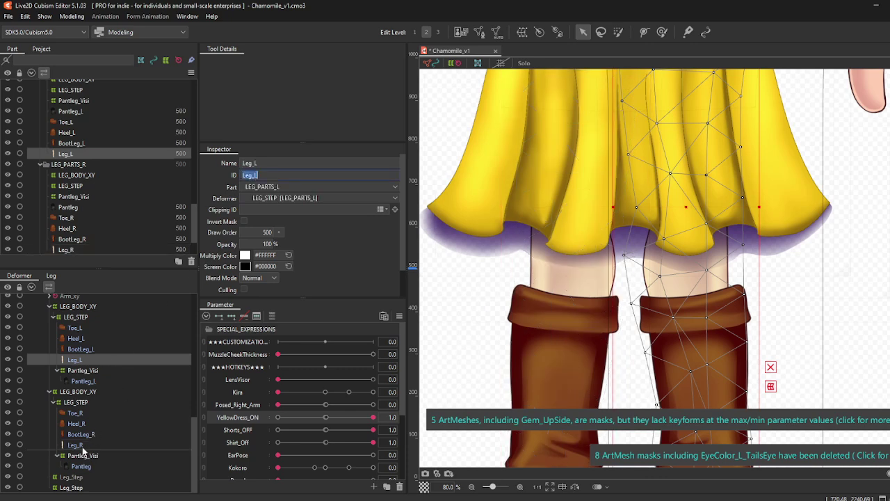
pyautogui.scroll(10, 101, 175)
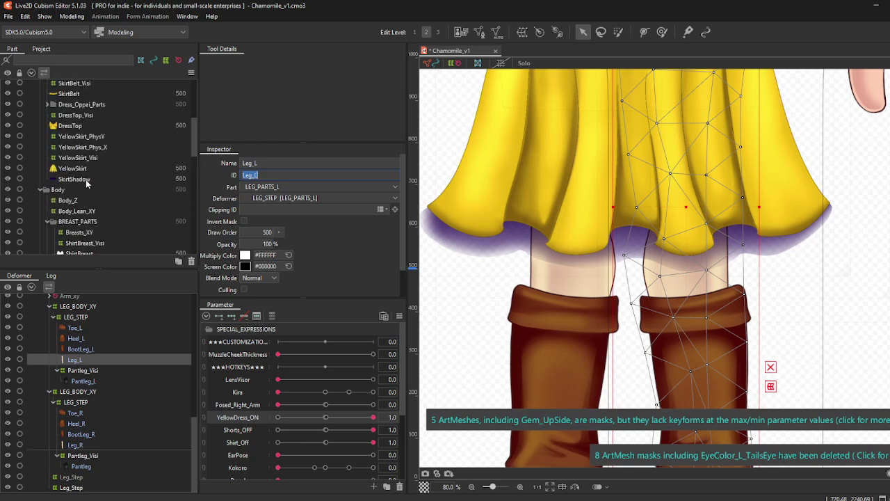
pyautogui.click(93, 179)
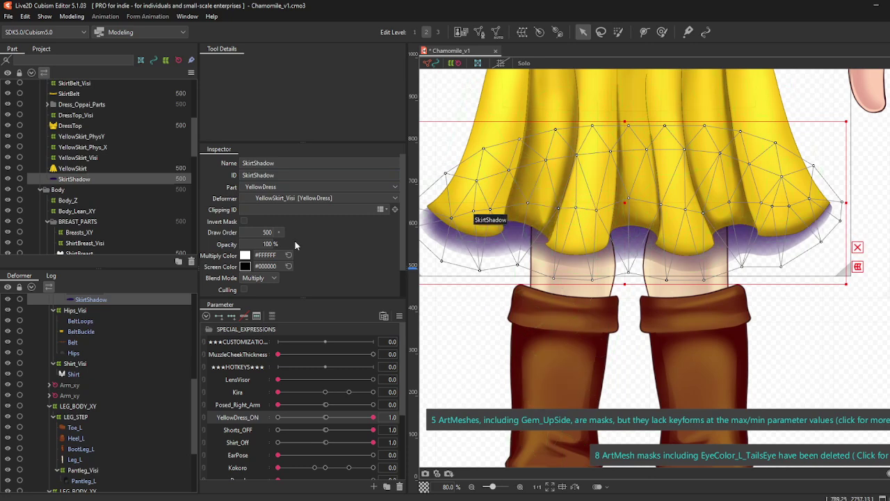
pyautogui.click(266, 210)
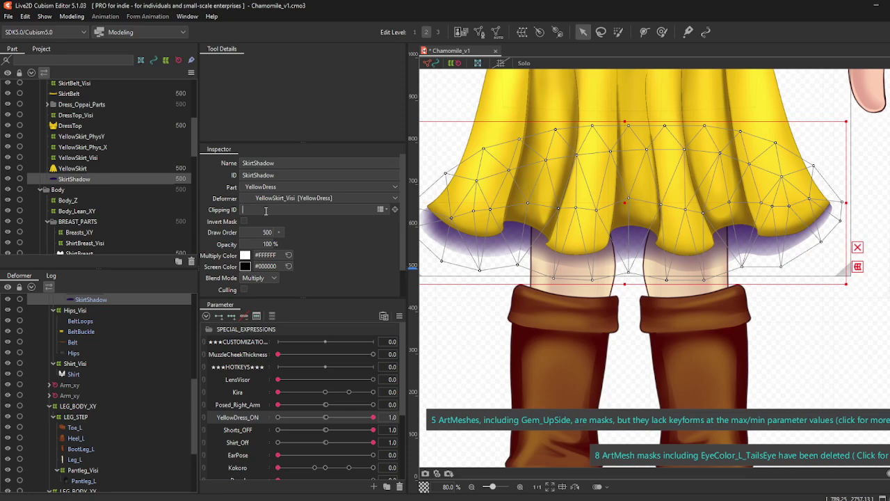
pyautogui.hotkey('ctrl', 'v')
pyautogui.press('Return')
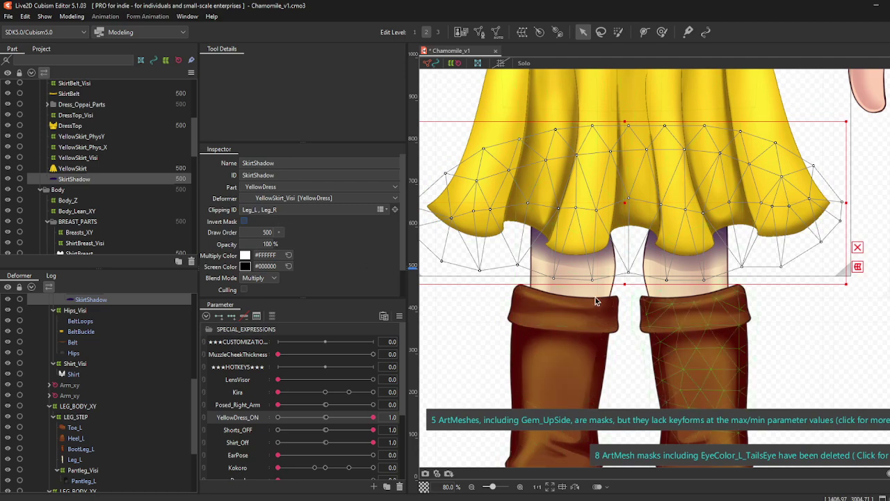
# Step: Save the model and start its runtime moc3 export with the SDK 5.0 / Cubism5.0 export settings
pyautogui.click(7, 16)
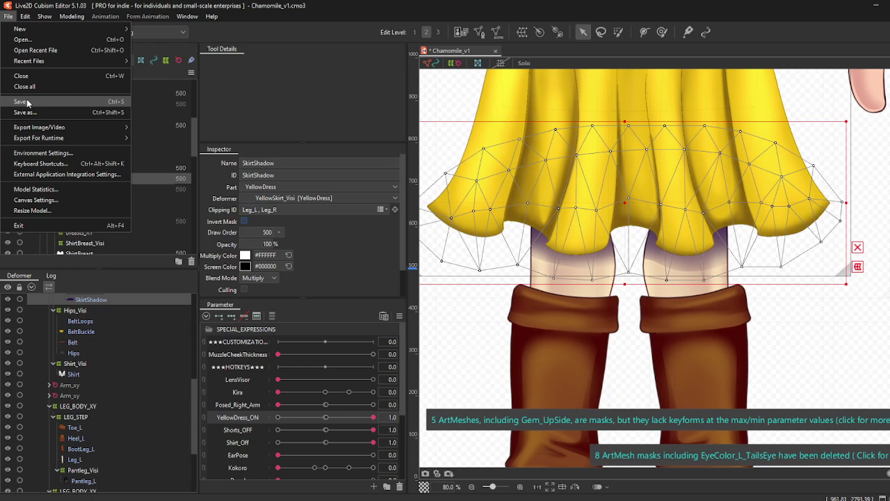
pyautogui.click(23, 101)
pyautogui.click(9, 16)
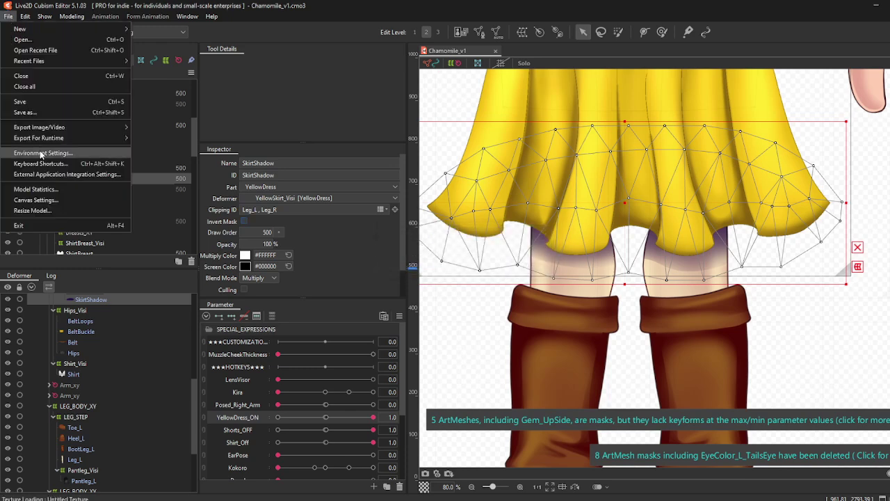
pyautogui.moveTo(91, 138)
pyautogui.click(149, 138)
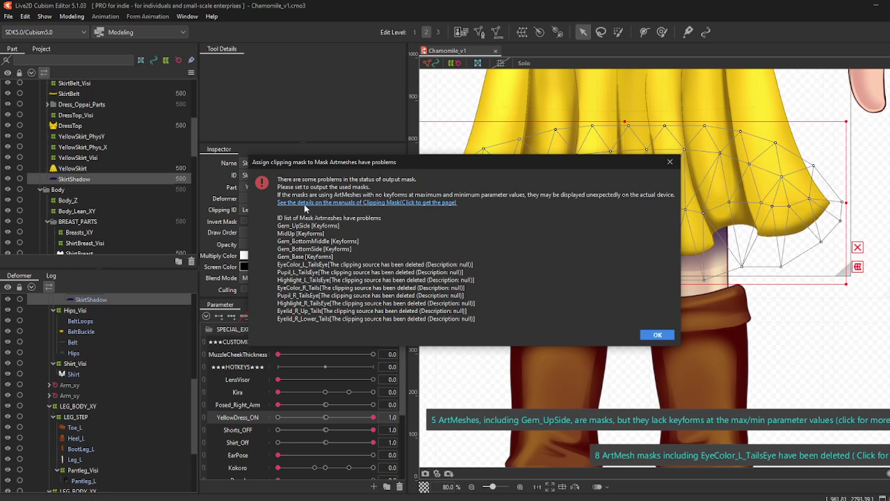
pyautogui.click(660, 336)
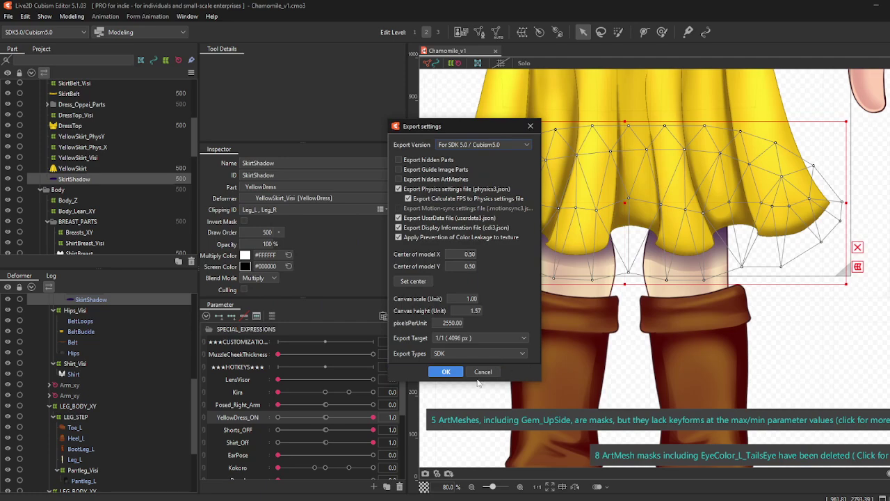
pyautogui.click(446, 371)
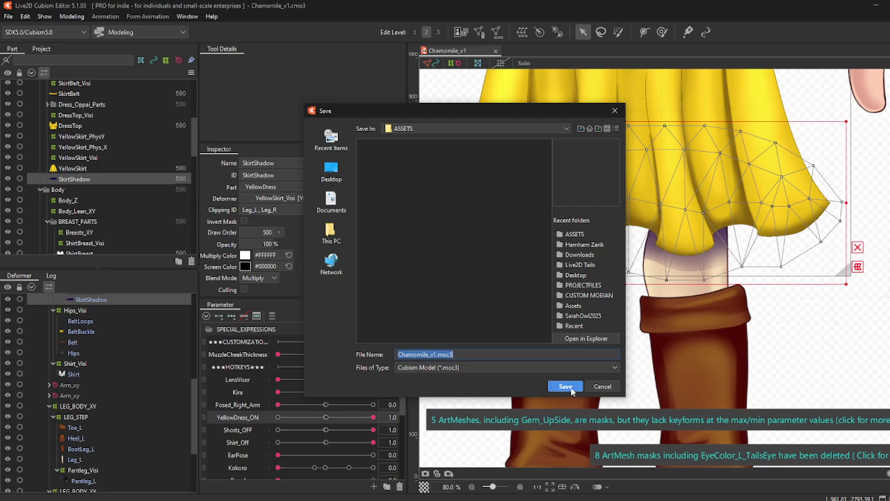
# Step: Create a Chamomile_v1 folder inside Live2DModels and export the model into it as Chamomile_v1.moc3
pyautogui.click(462, 128)
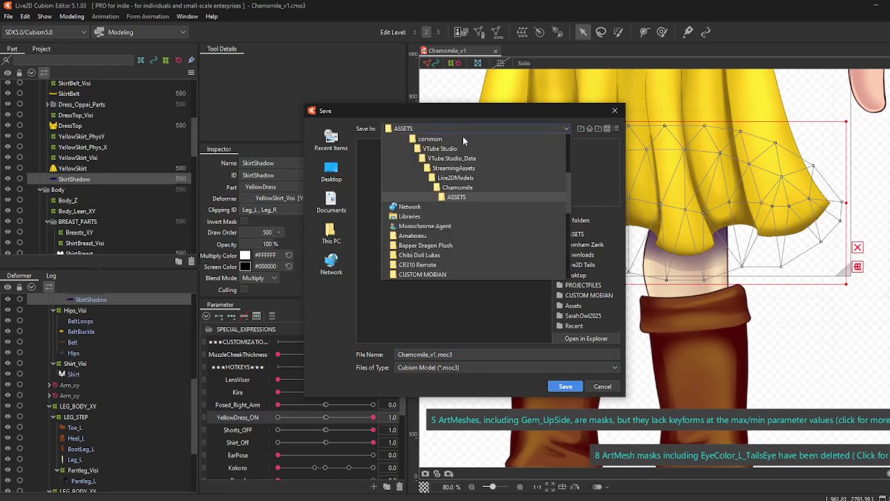
pyautogui.click(457, 187)
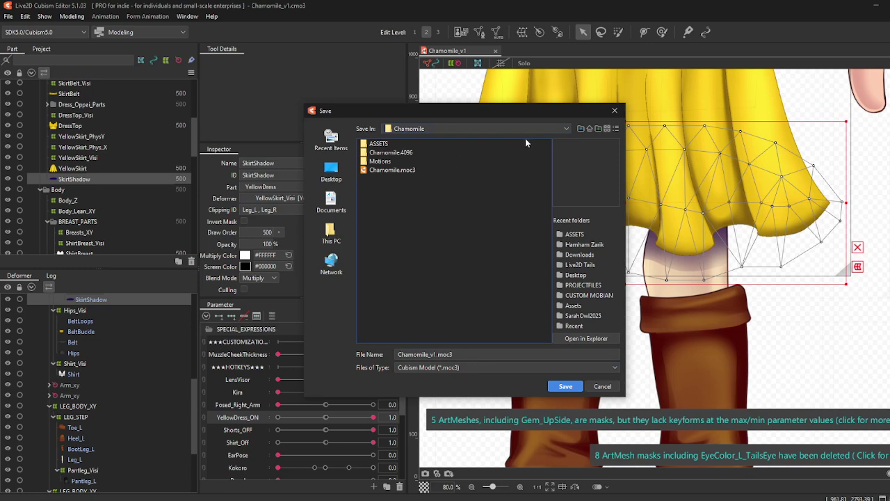
pyautogui.click(580, 129)
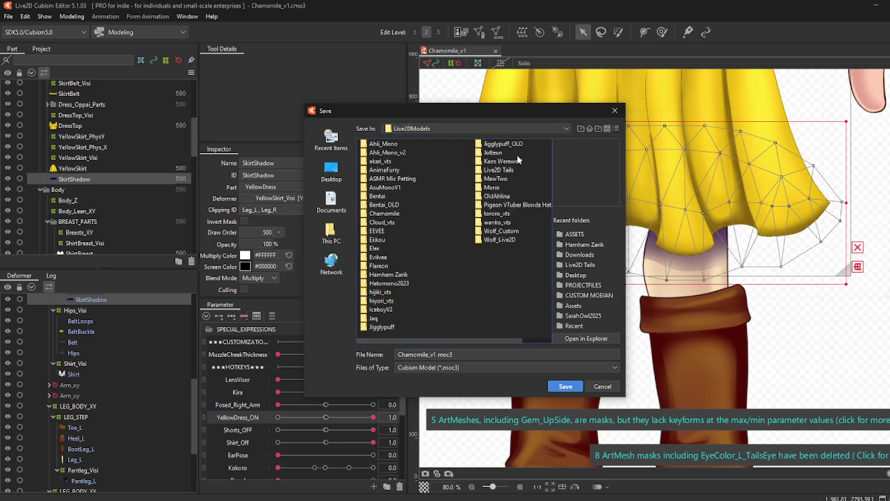
pyautogui.click(600, 130)
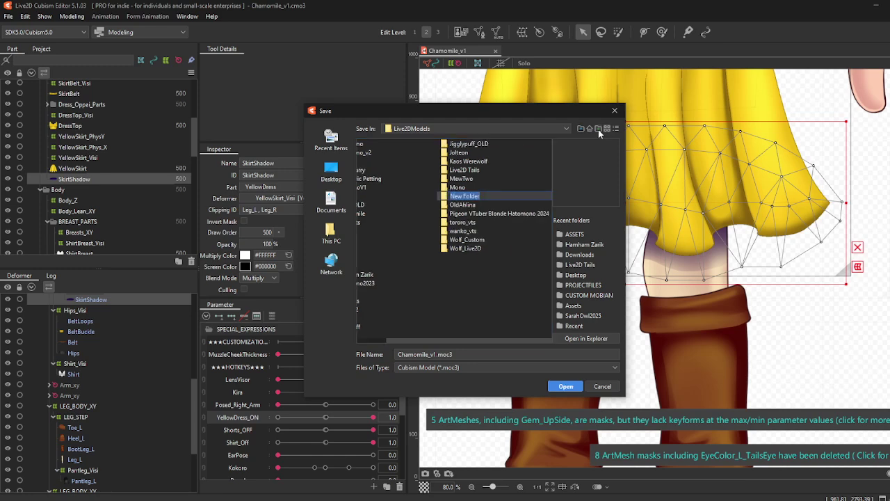
pyautogui.write('Chamomile_v1')
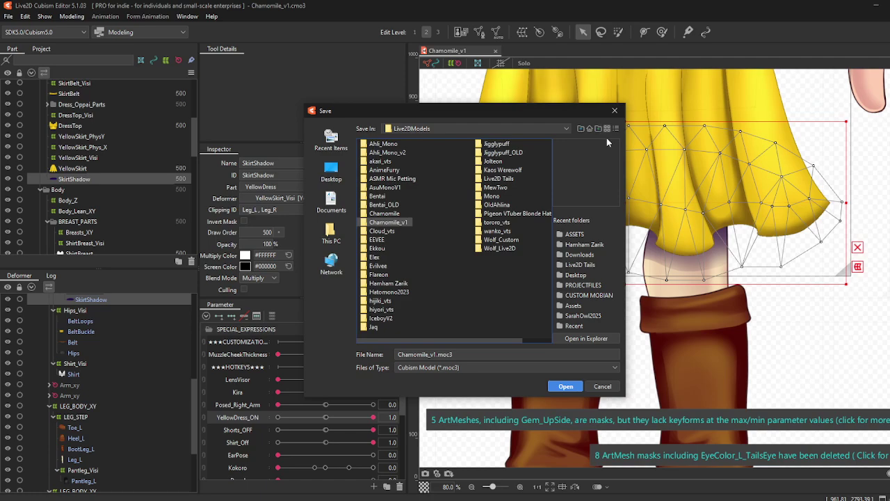
pyautogui.click(564, 389)
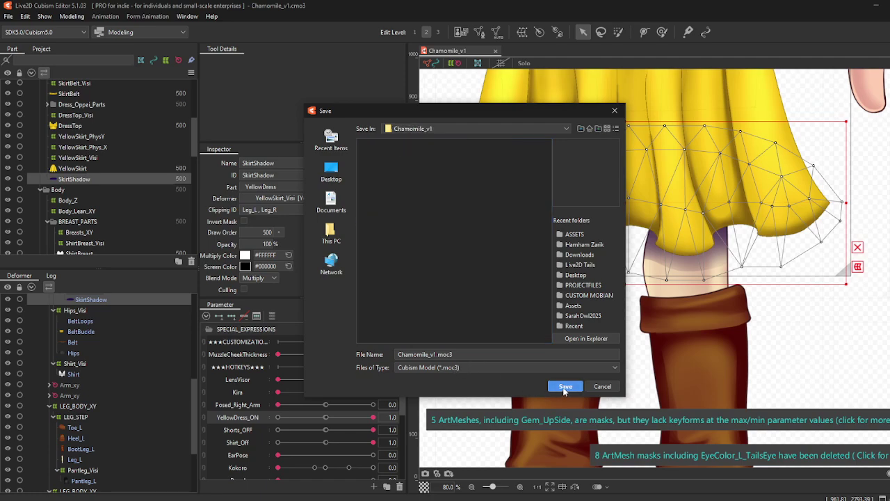
pyautogui.click(565, 387)
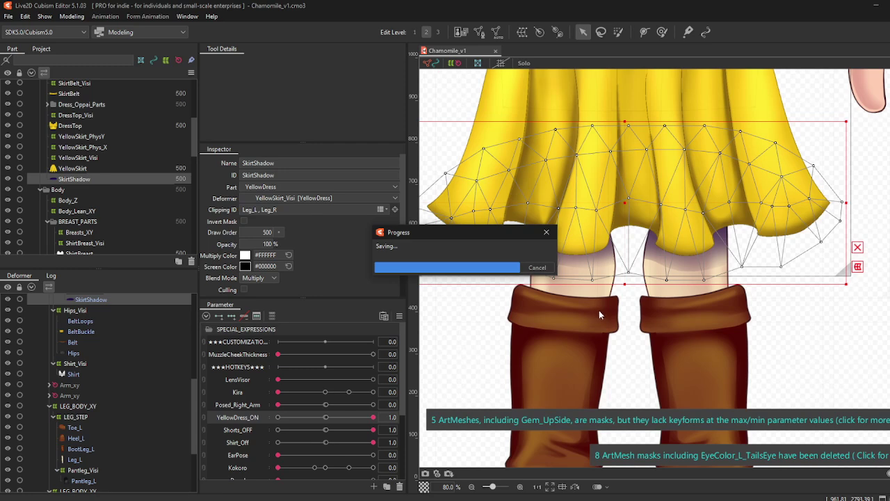
# Step: Switch to the File Explorer window and open the original Chamomile folder inside Live2DModels
pyautogui.hotkey('alt', 'Tab')
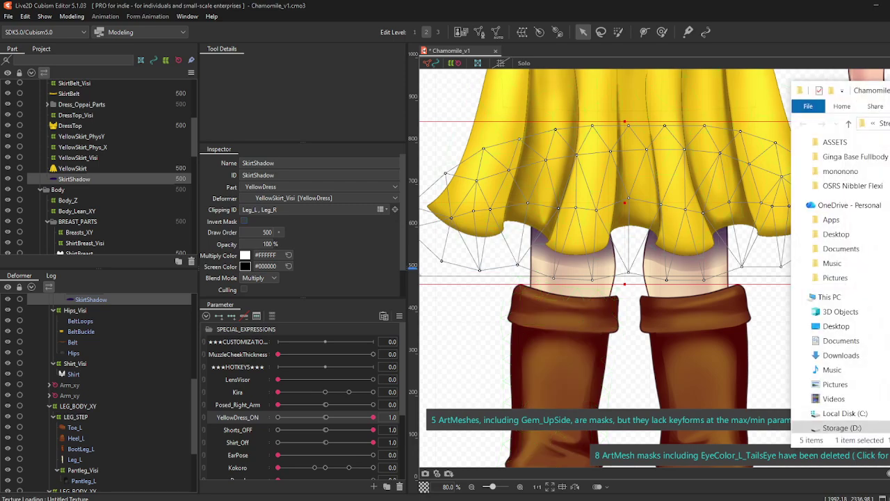
pyautogui.moveTo(888, 86); pyautogui.dragTo(484, 126)
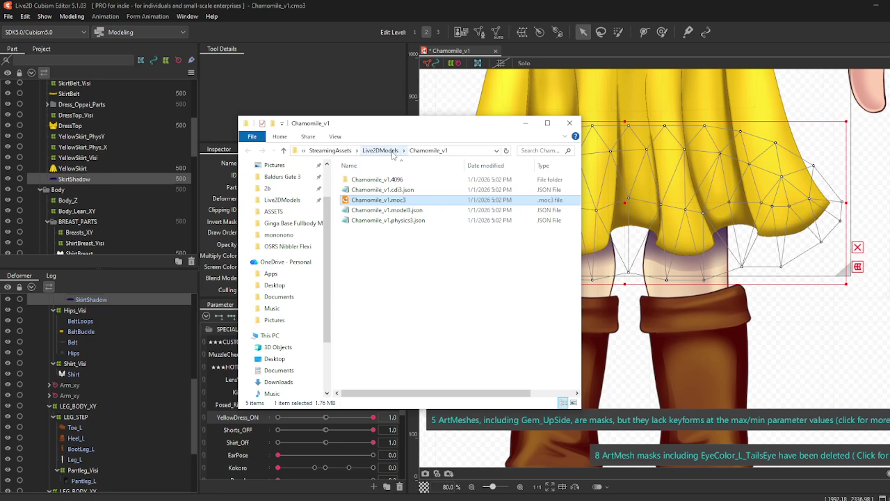
pyautogui.click(383, 151)
pyautogui.doubleClick(365, 248)
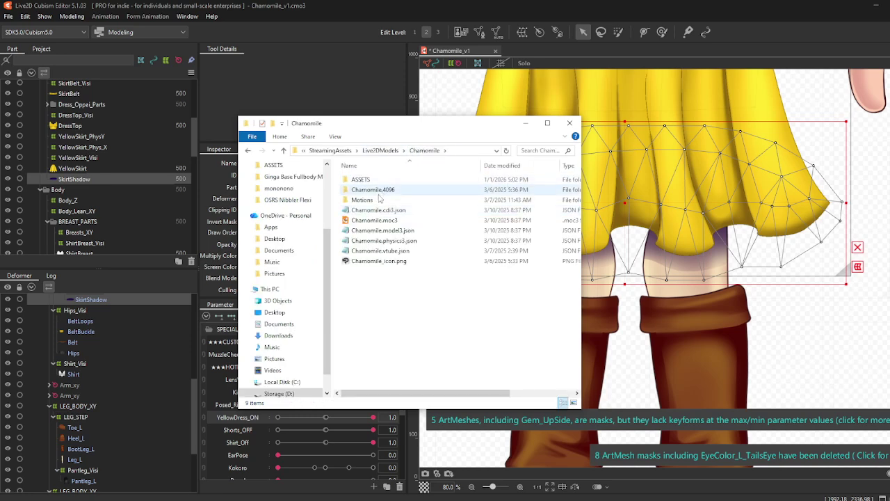
pyautogui.click(379, 200)
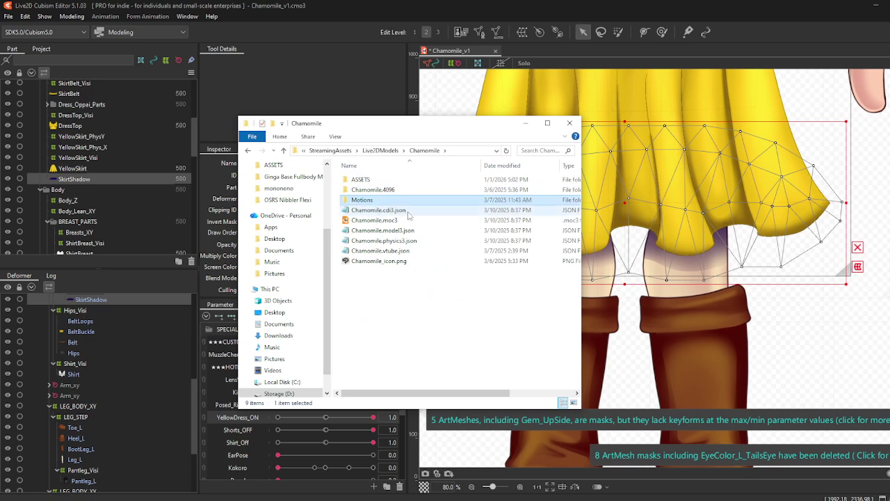
pyautogui.keyDown('ctrl'); pyautogui.click(396, 260); pyautogui.keyUp('ctrl')
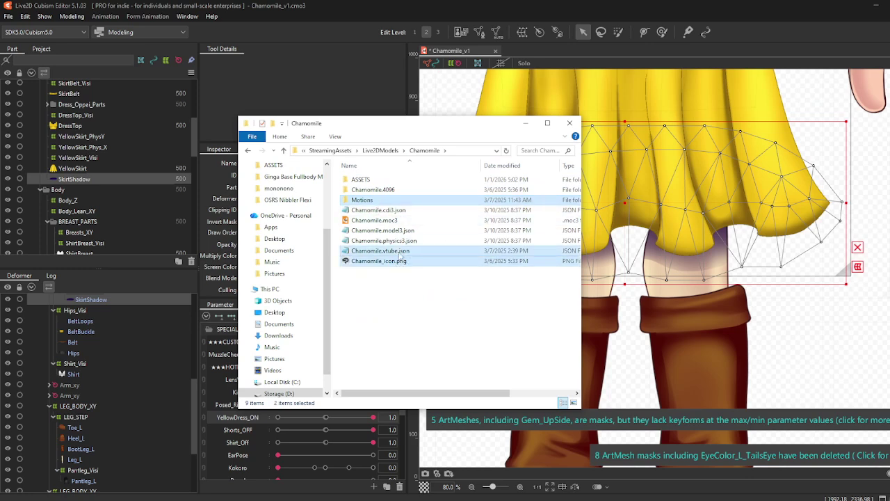
pyautogui.keyDown('ctrl'); pyautogui.click(399, 251); pyautogui.keyUp('ctrl')
pyautogui.keyDown('ctrl'); pyautogui.click(391, 240); pyautogui.keyUp('ctrl')
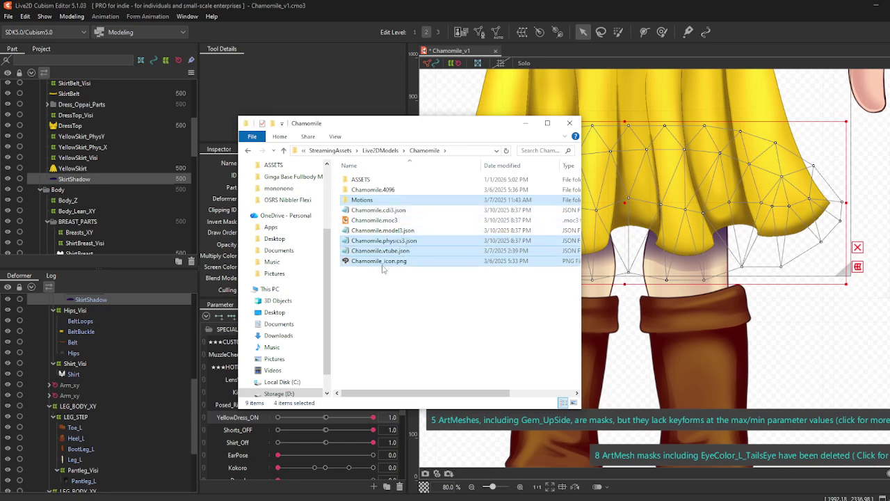
# Step: Copy the Motions folder and Chamomile_icon.png from the Chamomile folder into the Chamomile_v1 folder
pyautogui.click(379, 200)
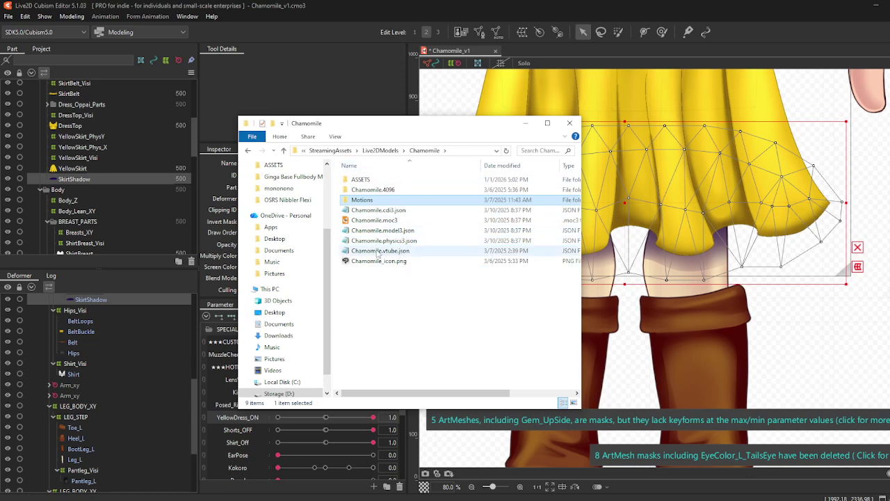
pyautogui.keyDown('ctrl'); pyautogui.click(379, 261); pyautogui.keyUp('ctrl')
pyautogui.click(379, 150)
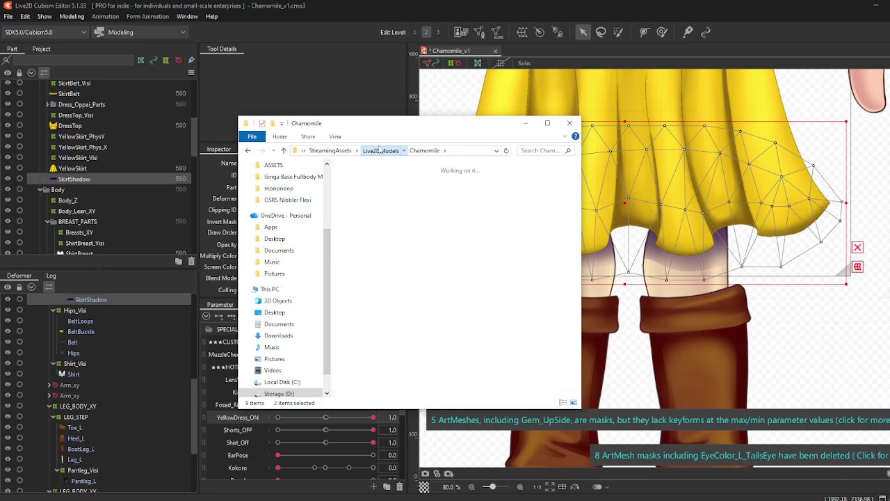
pyautogui.doubleClick(371, 260)
pyautogui.rightClick(397, 288)
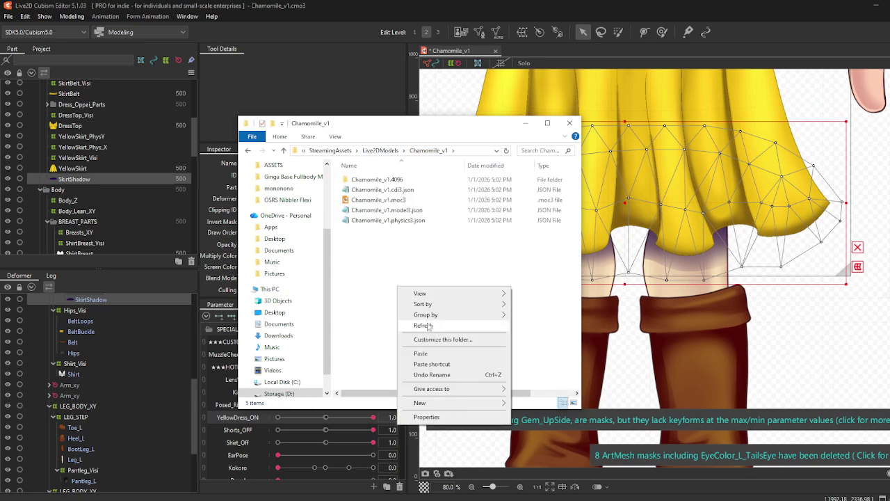
pyautogui.click(420, 354)
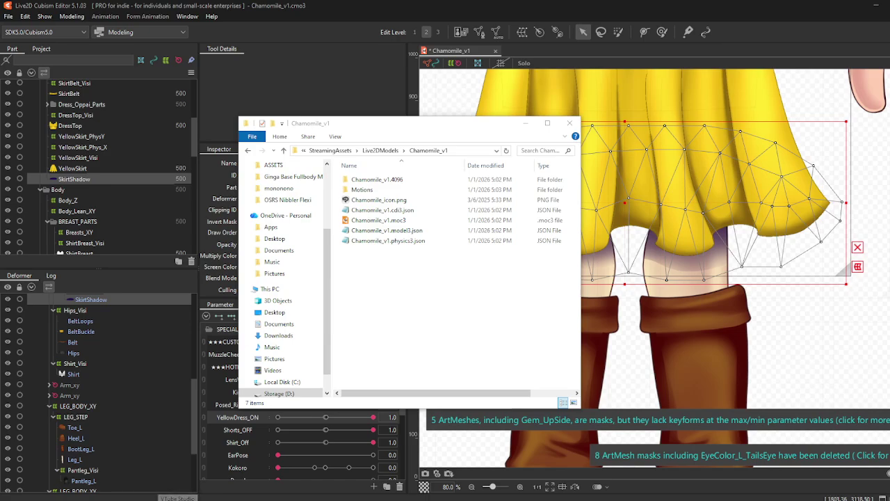
# Step: Switch to VTube Studio and load the Chamomile_v1 model from the model list
pyautogui.hotkey('alt', 'Tab')
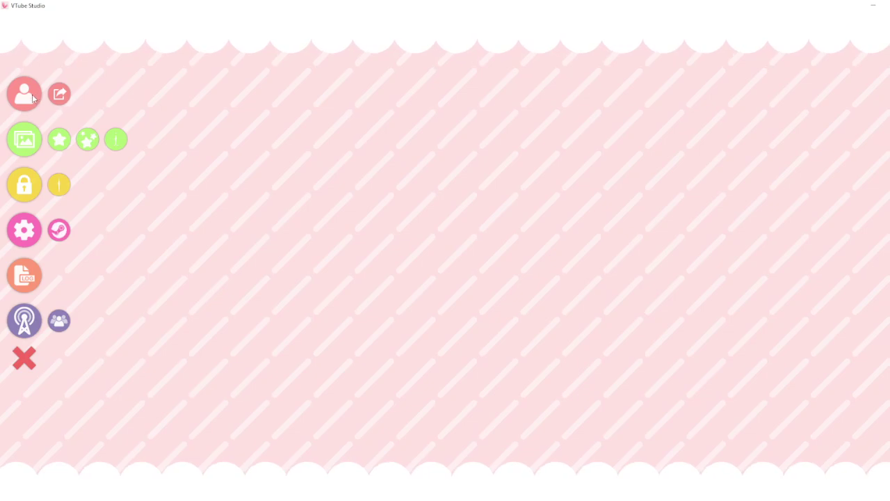
pyautogui.click(33, 97)
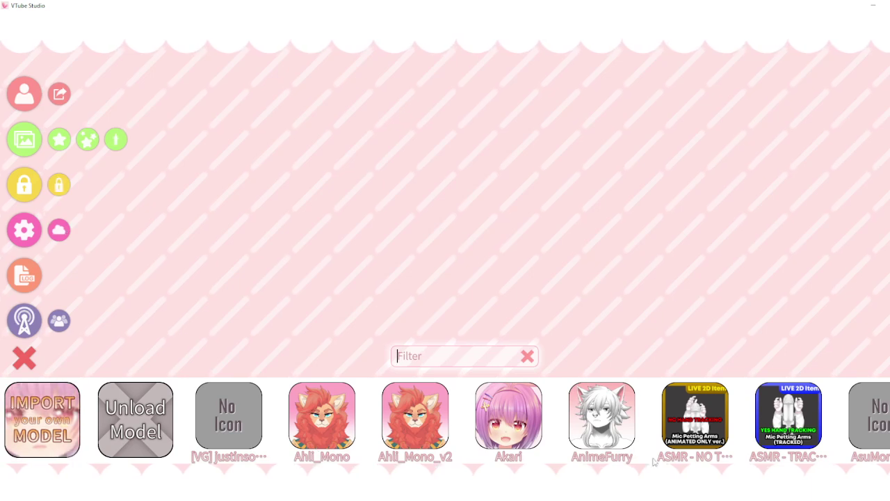
pyautogui.moveTo(654, 461); pyautogui.dragTo(70, 424)
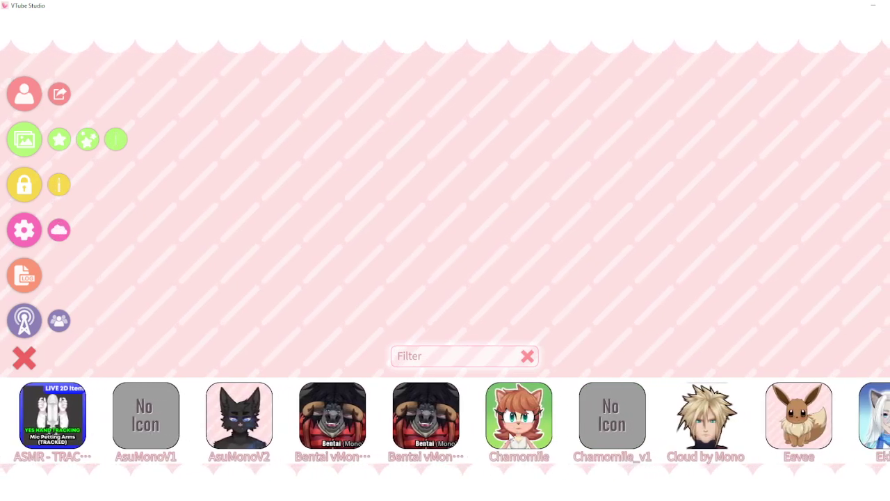
pyautogui.click(593, 425)
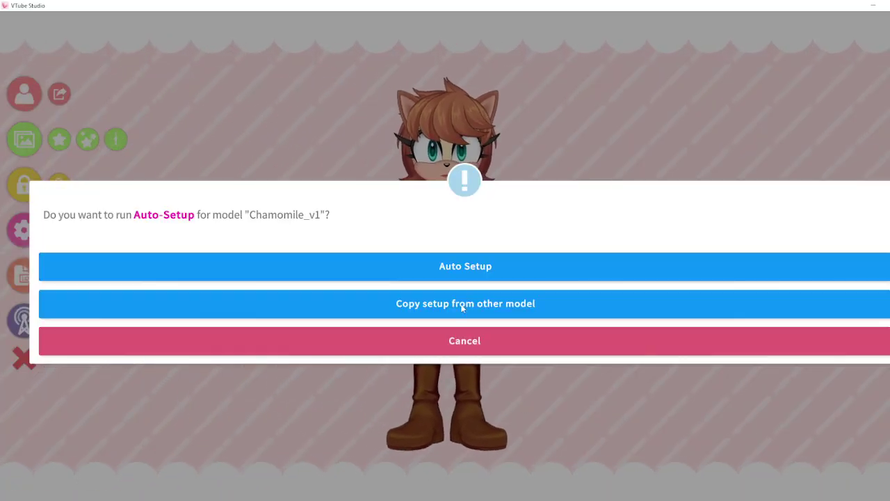
# Step: Choose to copy the new model's setup from another model, selecting Chamomile as the source
pyautogui.click(462, 304)
pyautogui.scroll(-1, 380, 285)
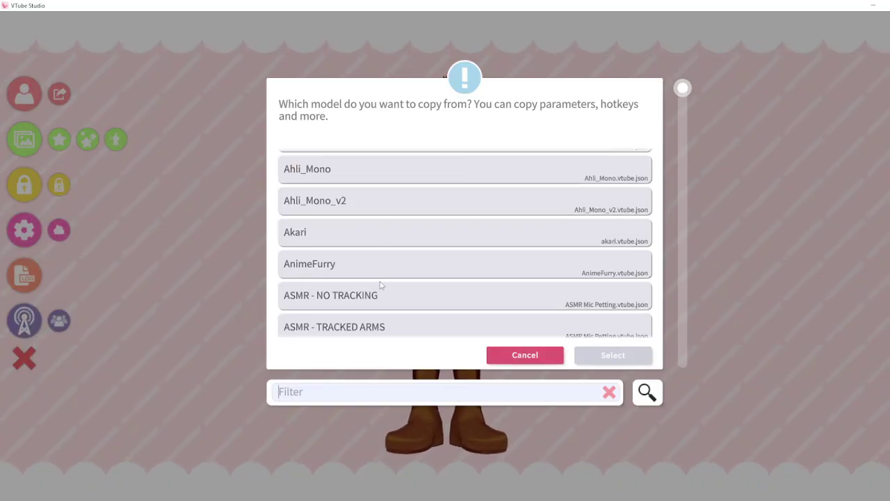
pyautogui.scroll(-7, 381, 285)
pyautogui.click(382, 273)
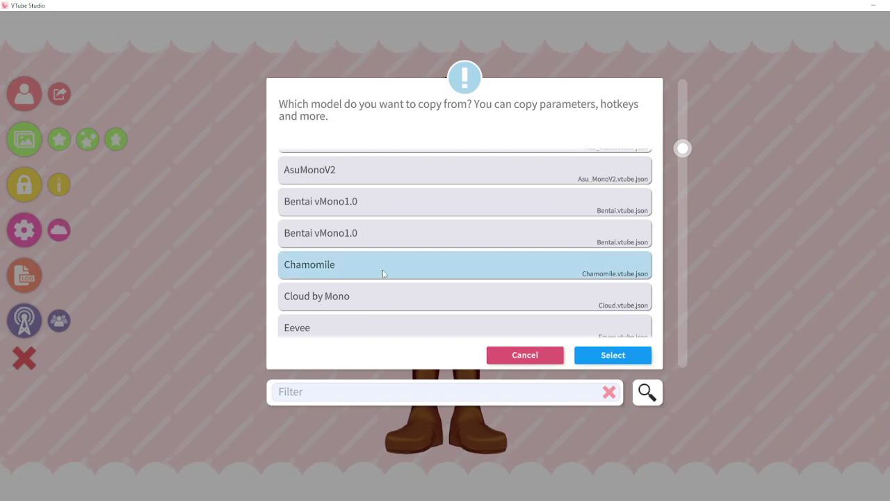
pyautogui.click(600, 354)
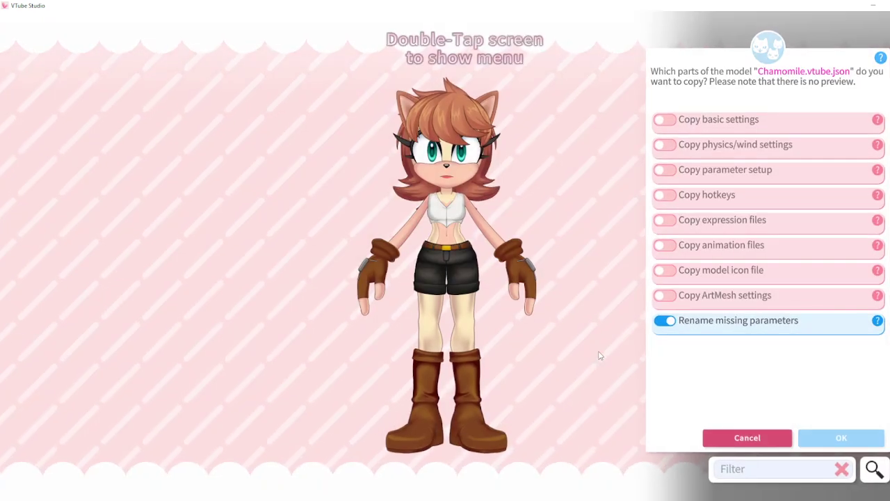
# Step: Copy every part of the Chamomile setup to Chamomile_v1, including basic, physics, parameter, hotkey, expression, animation, icon and ArtMesh settings
pyautogui.click(664, 119)
pyautogui.click(664, 145)
pyautogui.click(664, 170)
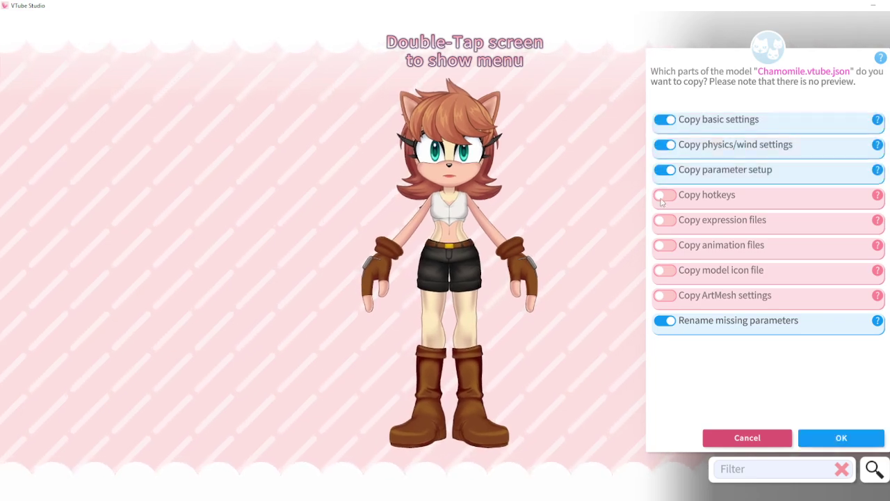
pyautogui.click(664, 195)
pyautogui.click(664, 220)
pyautogui.click(664, 245)
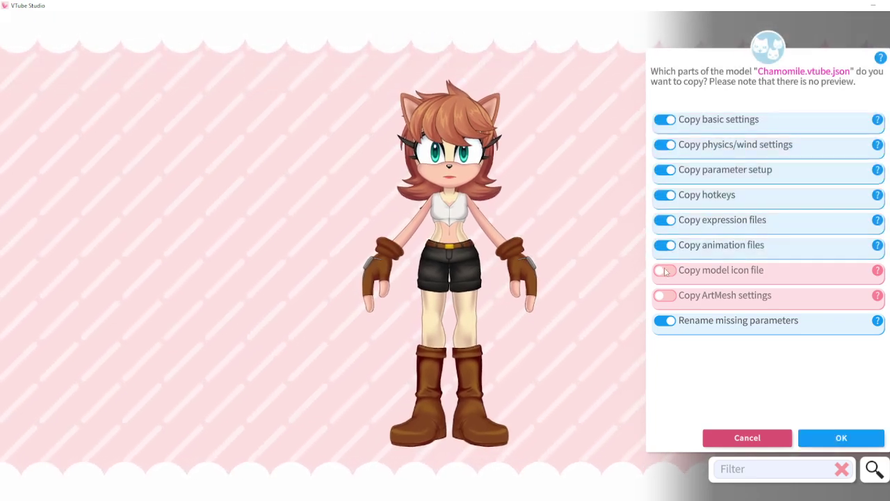
pyautogui.click(664, 269)
pyautogui.click(664, 294)
pyautogui.click(841, 437)
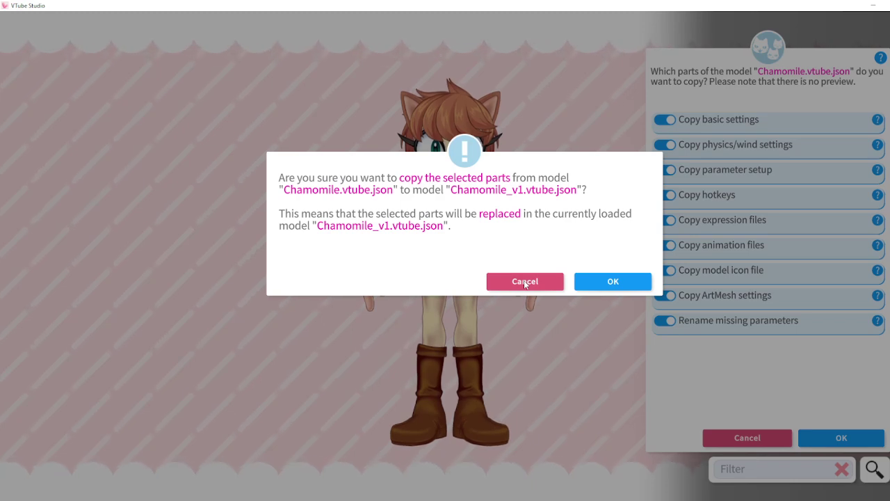
pyautogui.click(612, 282)
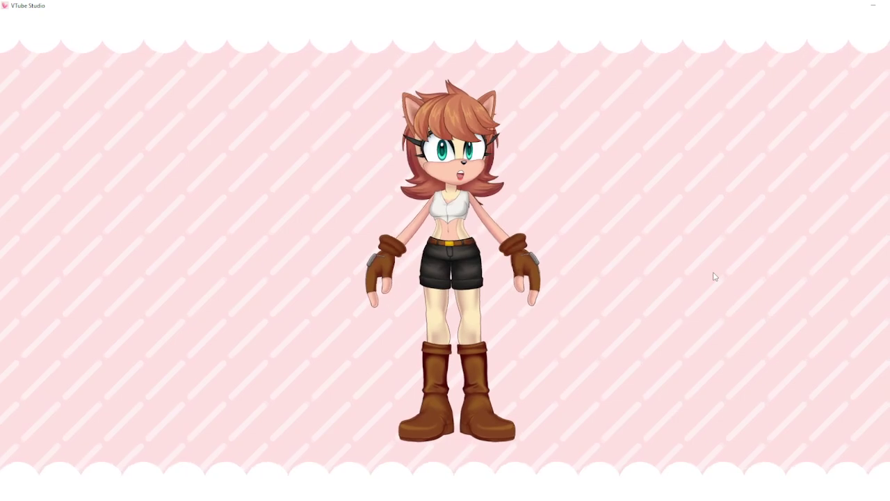
# Step: Open the hotkey and expression settings for the loaded Chamomile_v1 model
pyautogui.doubleClick(712, 276)
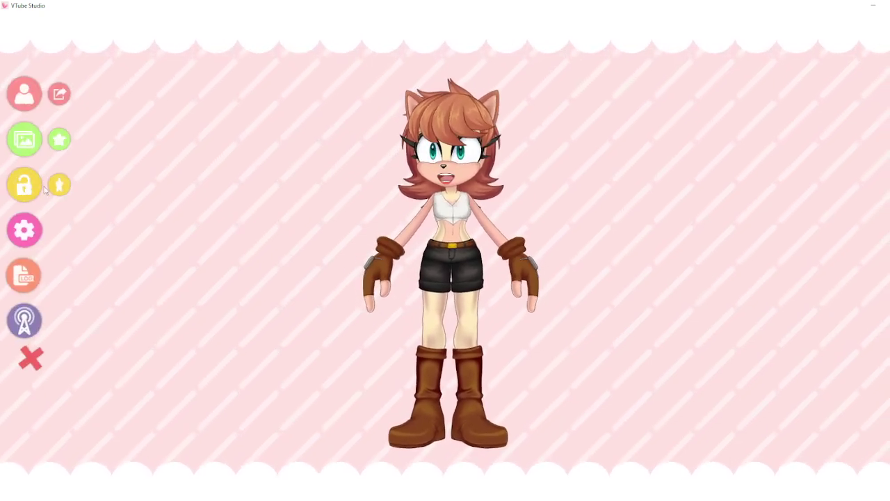
pyautogui.click(28, 237)
pyautogui.click(108, 29)
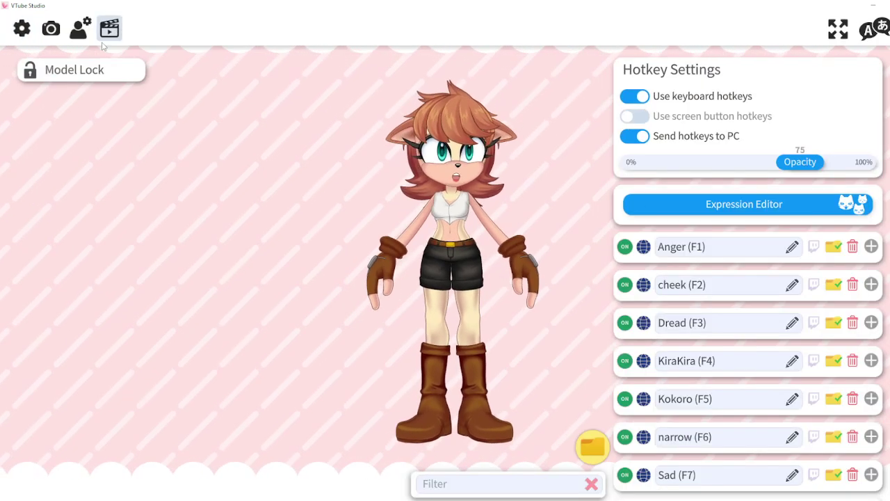
# Step: Create a new expression for the model and name it YellowDress
pyautogui.click(743, 212)
pyautogui.click(396, 169)
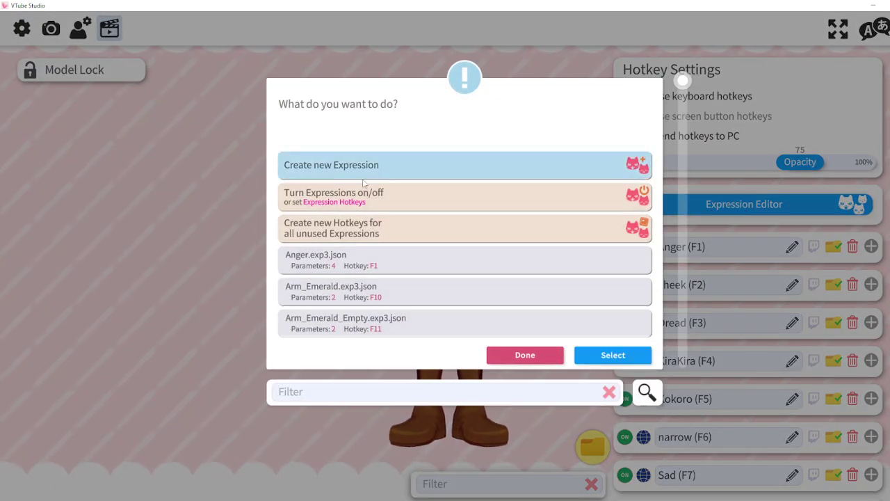
pyautogui.click(591, 359)
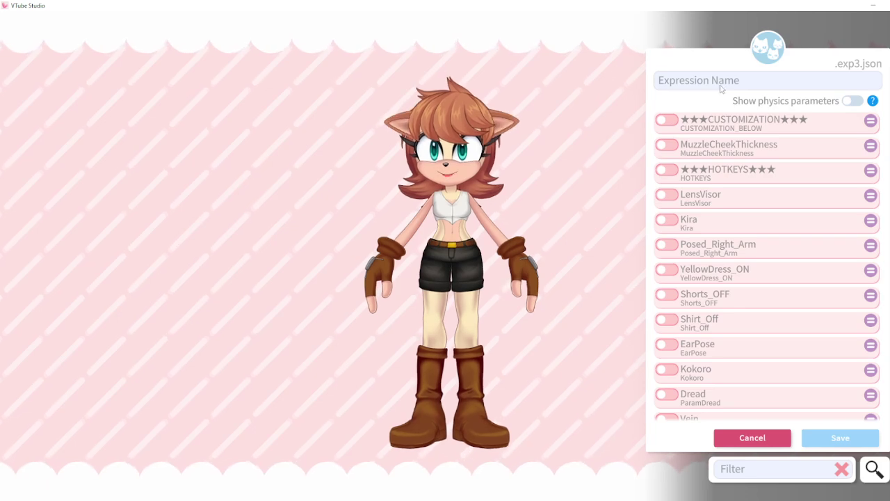
pyautogui.write('YellowDress')
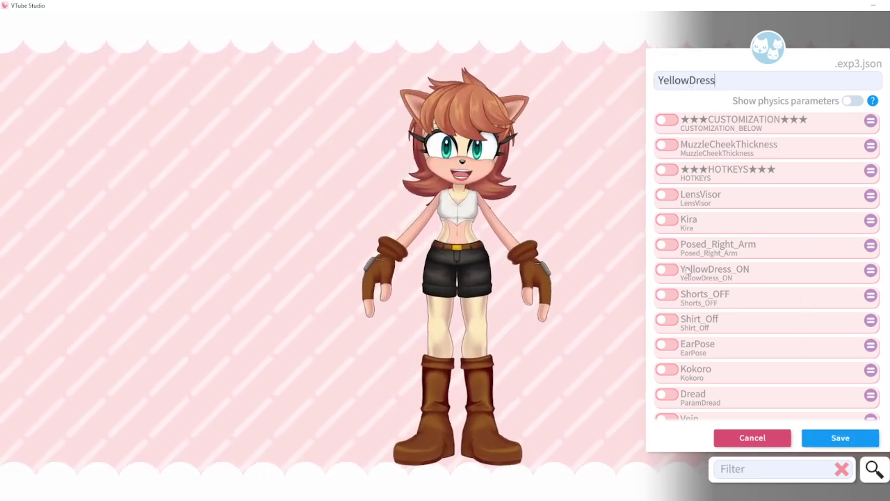
# Step: Include Shorts_OFF, Shirt_Off and YellowDress_ON in the expression, each set to 1, and save it
pyautogui.click(668, 295)
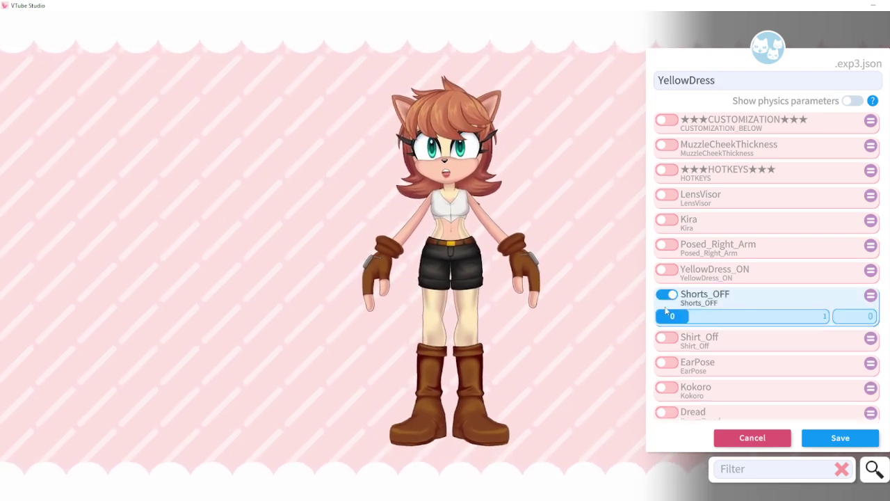
pyautogui.click(669, 336)
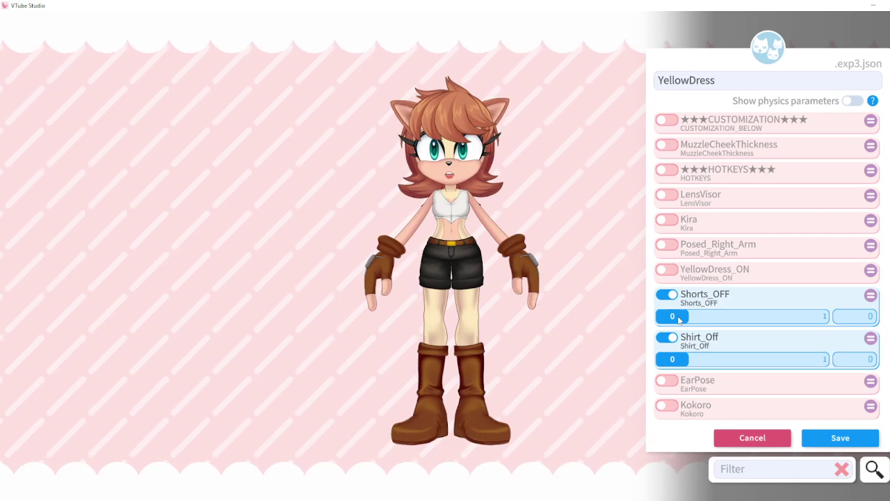
pyautogui.moveTo(675, 316); pyautogui.dragTo(824, 318)
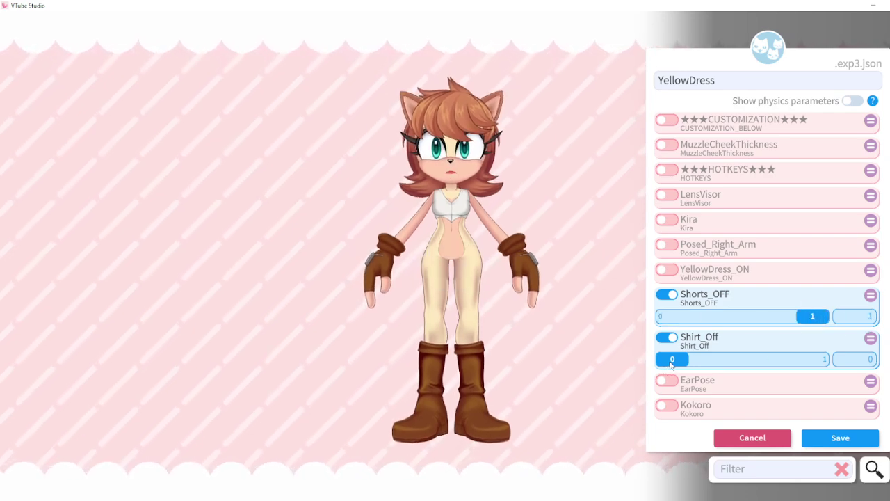
pyautogui.moveTo(672, 359); pyautogui.dragTo(828, 359)
pyautogui.click(666, 269)
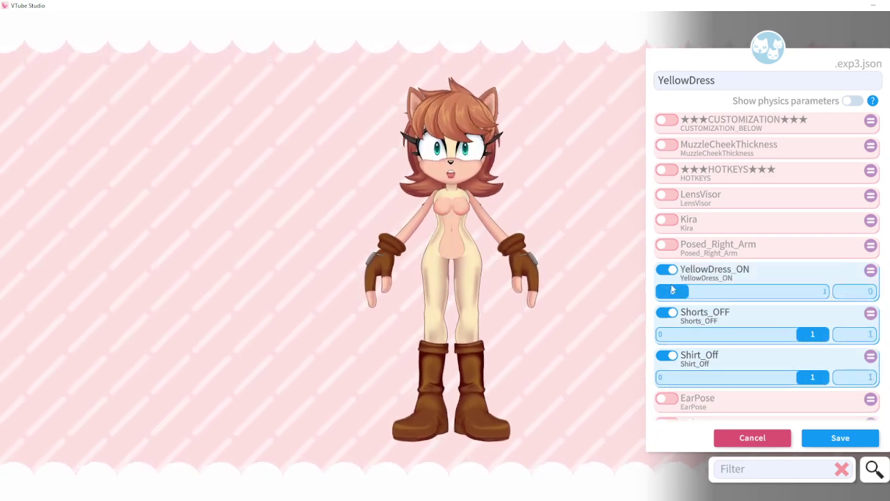
pyautogui.moveTo(672, 290); pyautogui.dragTo(814, 291)
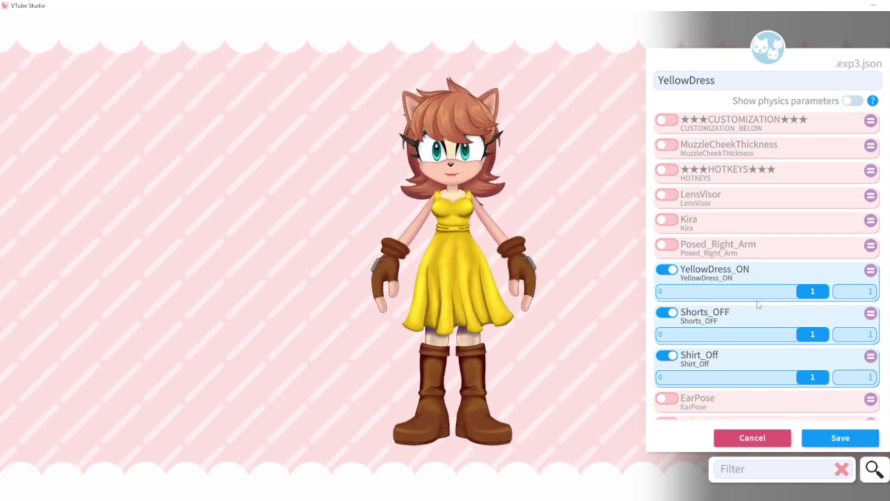
pyautogui.scroll(-1, 741, 371)
pyautogui.click(829, 436)
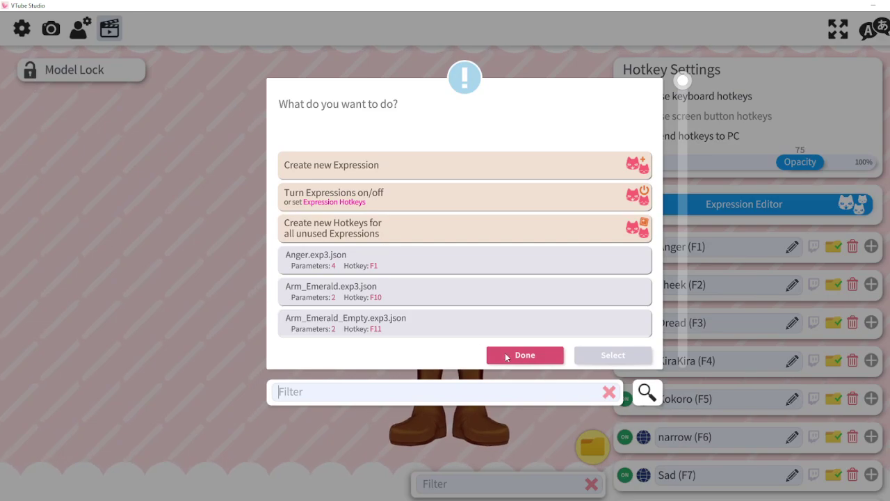
pyautogui.click(506, 357)
# Step: Add a new hotkey at the end of the hotkey list and name it "YellowDresS (ctrl+1)"
pyautogui.scroll(-10, 731, 302)
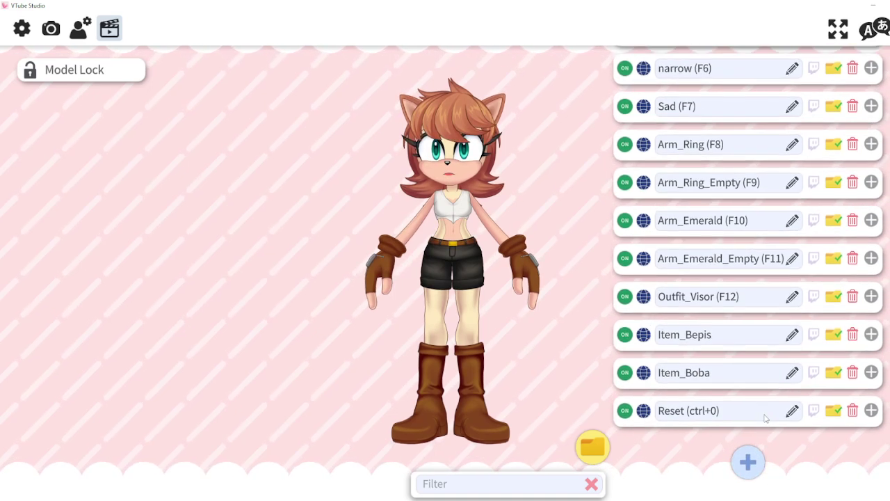
pyautogui.click(747, 466)
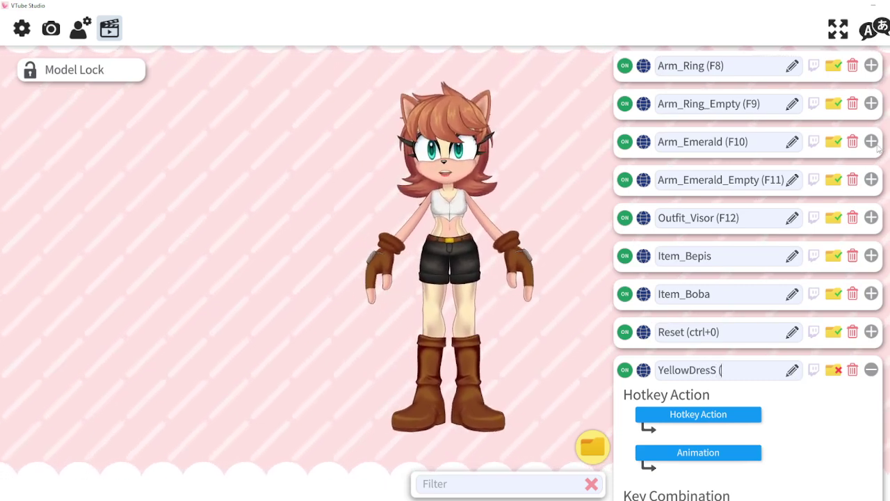
pyautogui.scroll(5, 799, 186)
pyautogui.scroll(-5, 788, 187)
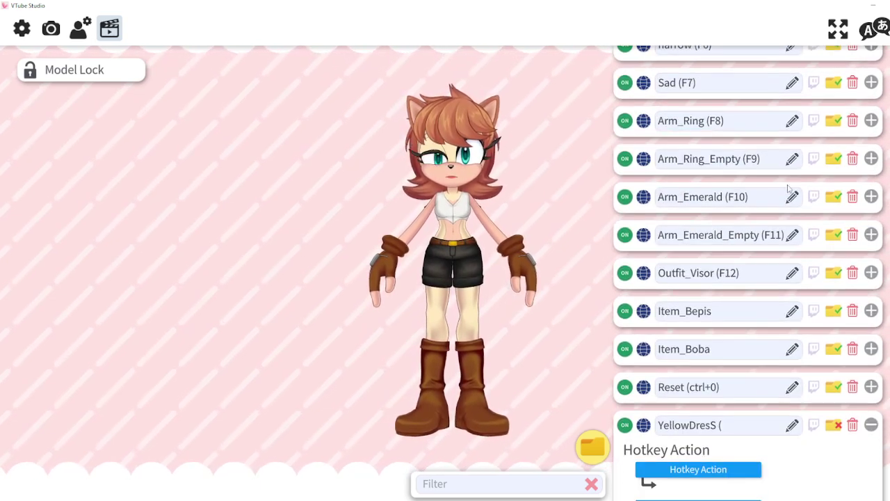
pyautogui.scroll(-3, 788, 188)
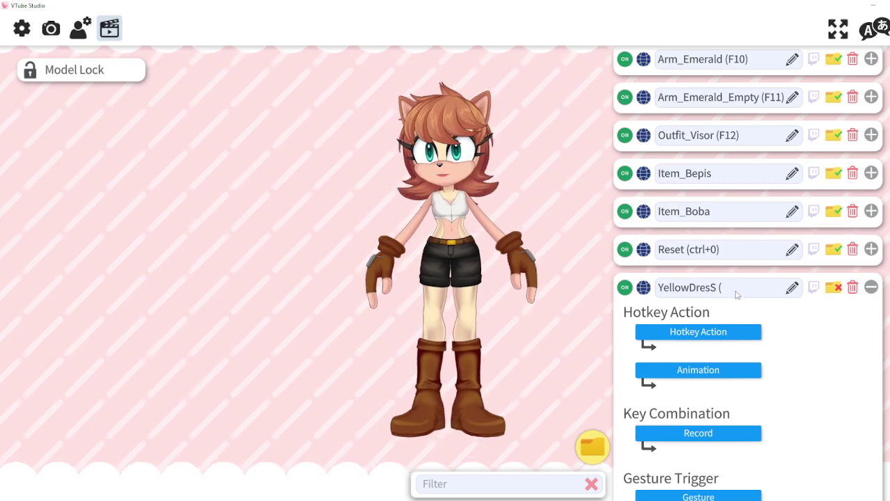
pyautogui.click(792, 288)
pyautogui.press('End')
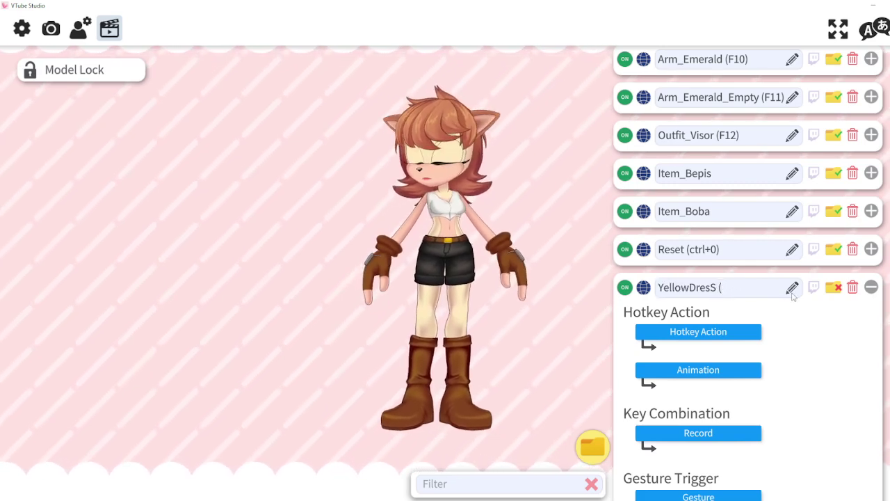
pyautogui.write('ctrl')
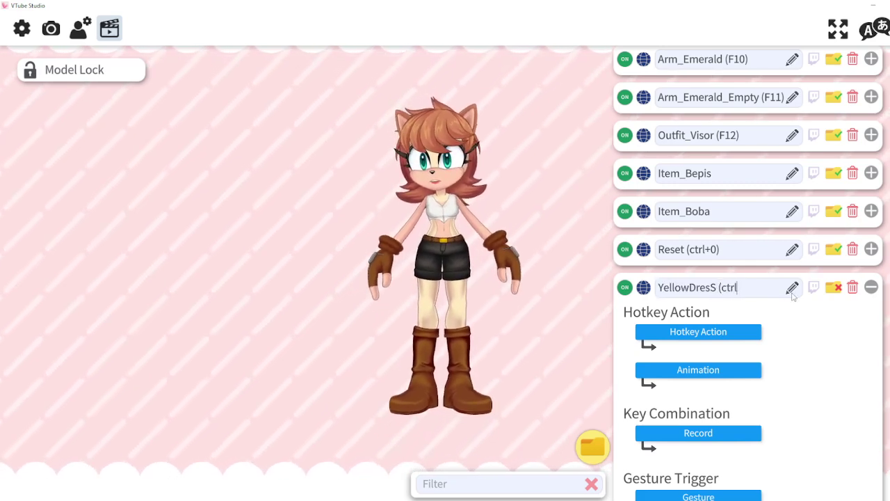
pyautogui.write('+1)')
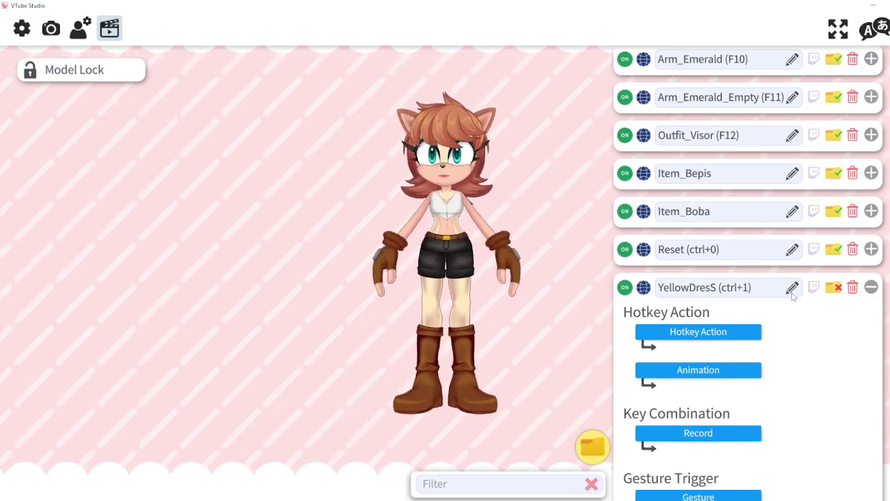
# Step: Set the new hotkey's action to Set/Unset Expression (exp3) with the YellowDress expression
pyautogui.click(709, 333)
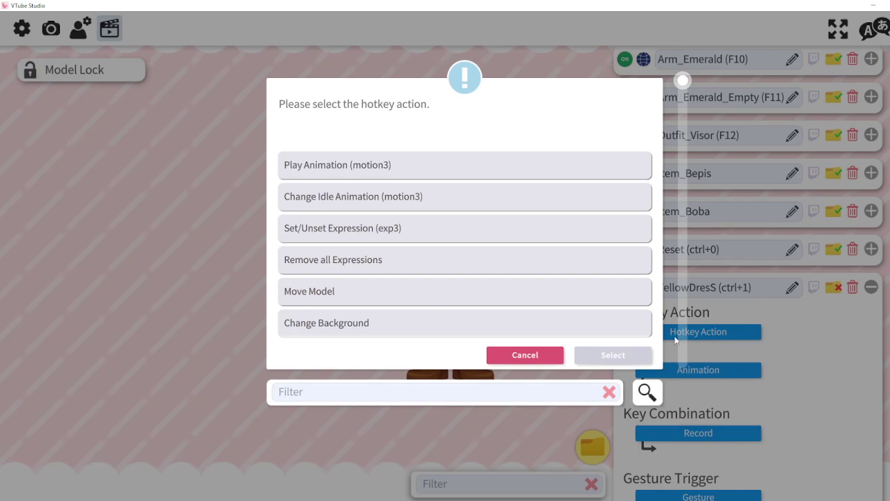
pyautogui.click(520, 354)
pyautogui.click(689, 331)
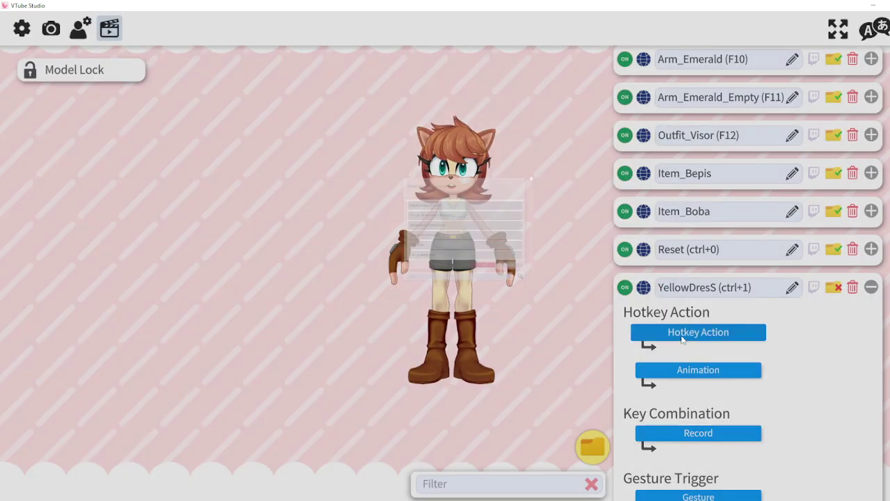
pyautogui.click(347, 228)
pyautogui.click(626, 358)
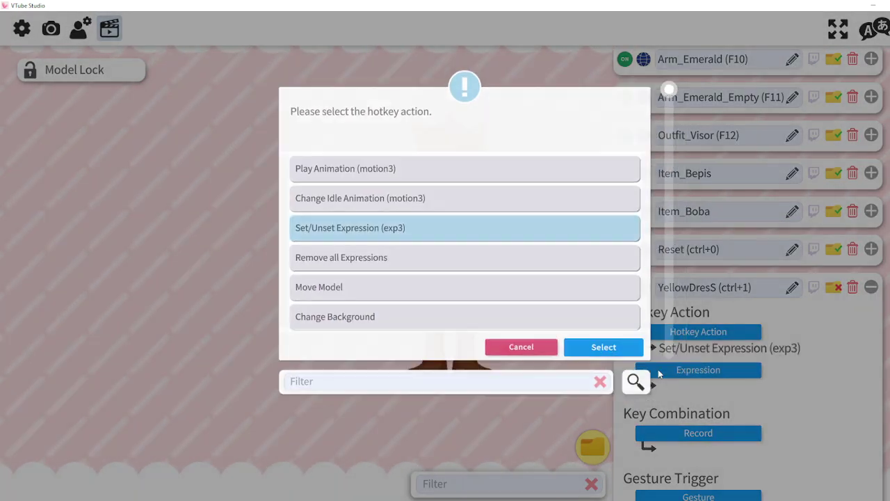
pyautogui.scroll(-5, 410, 231)
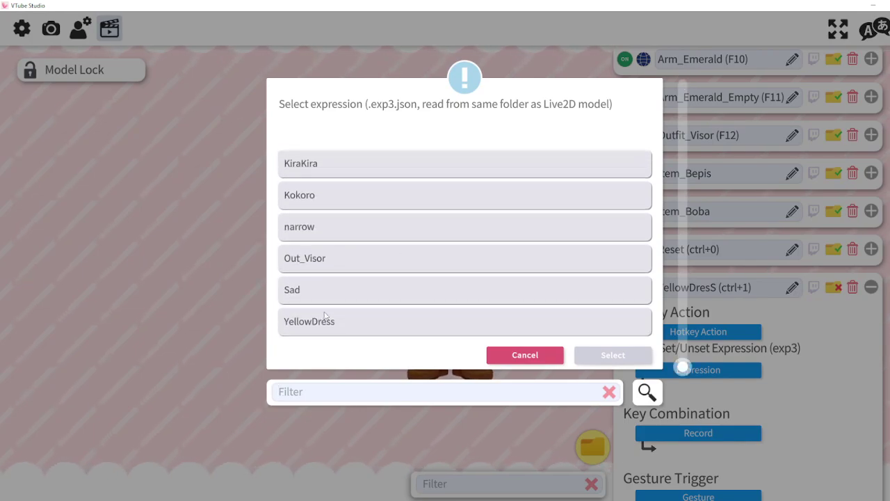
pyautogui.click(395, 315)
pyautogui.click(612, 354)
# Step: Record LeftControl + N1 as the key combination of the yellow dress hotkey
pyautogui.click(701, 433)
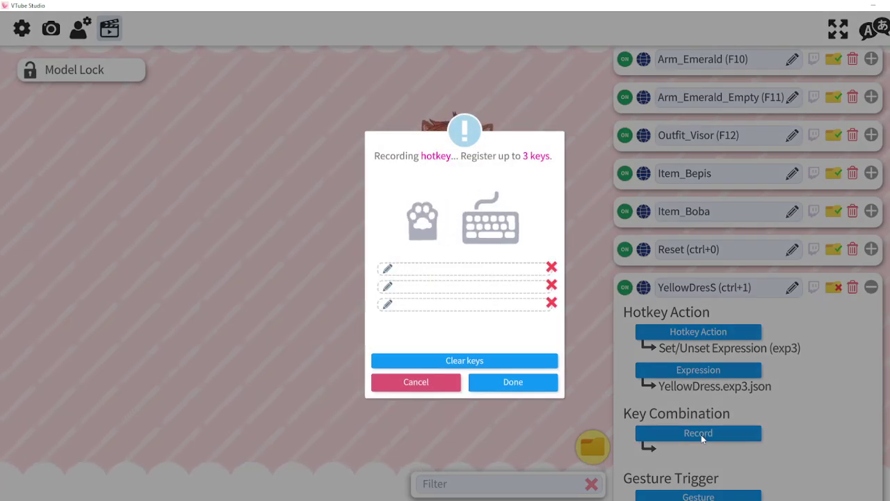
pyautogui.hotkey('ctrl', '1')
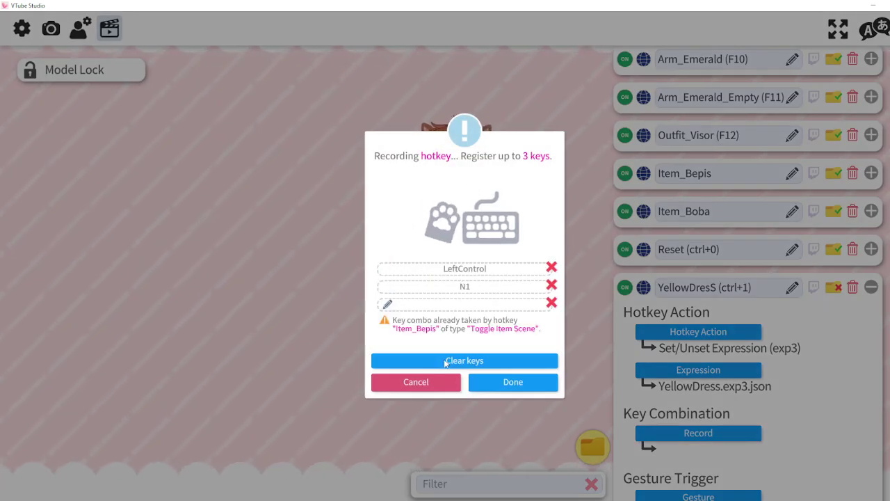
pyautogui.click(490, 381)
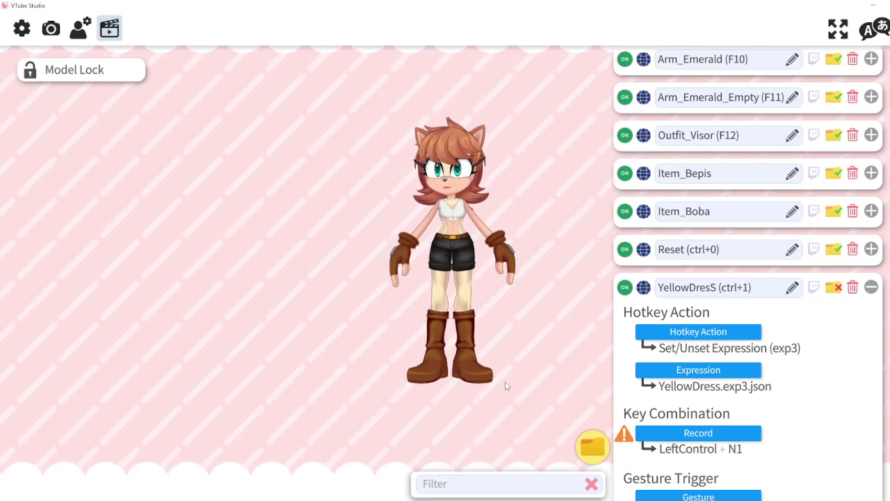
# Step: Replace the second key of the yellow dress hotkey's combination with N3, keeping LeftControl
pyautogui.click(723, 434)
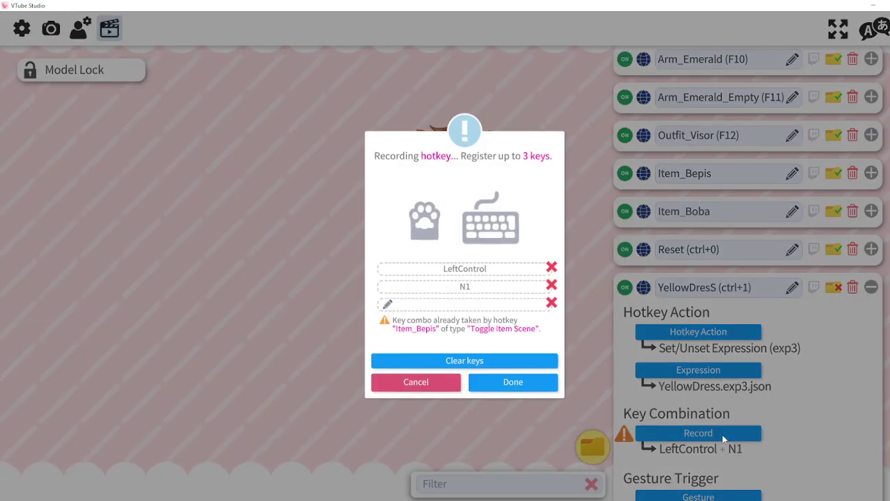
pyautogui.click(551, 285)
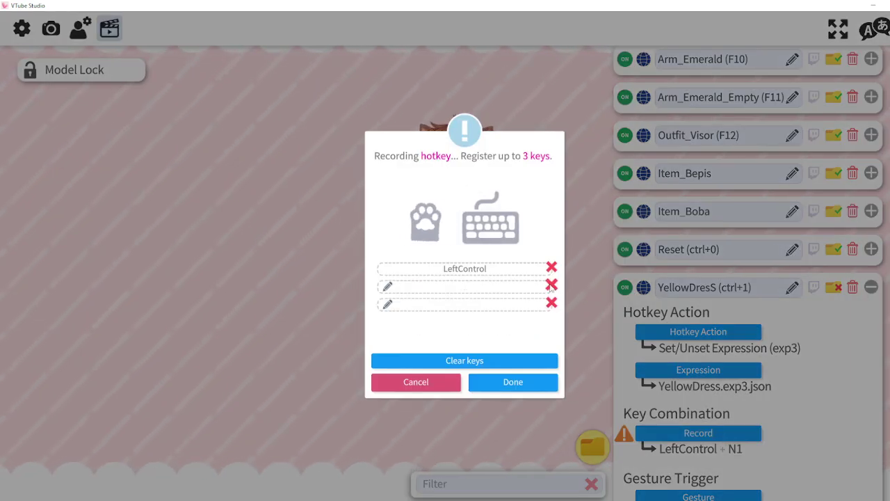
pyautogui.press('2')
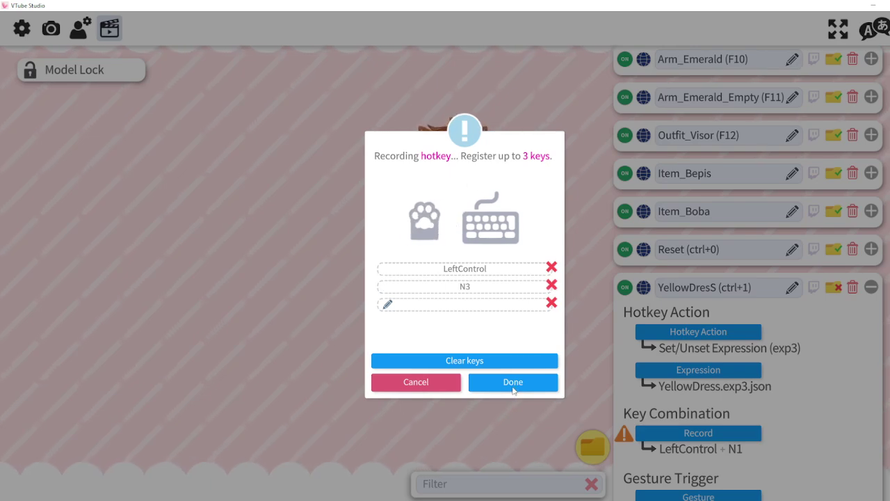
pyautogui.click(513, 383)
# Step: Rename the yellow dress hotkey to "YellowDresS (ctrl+3)"
pyautogui.click(755, 292)
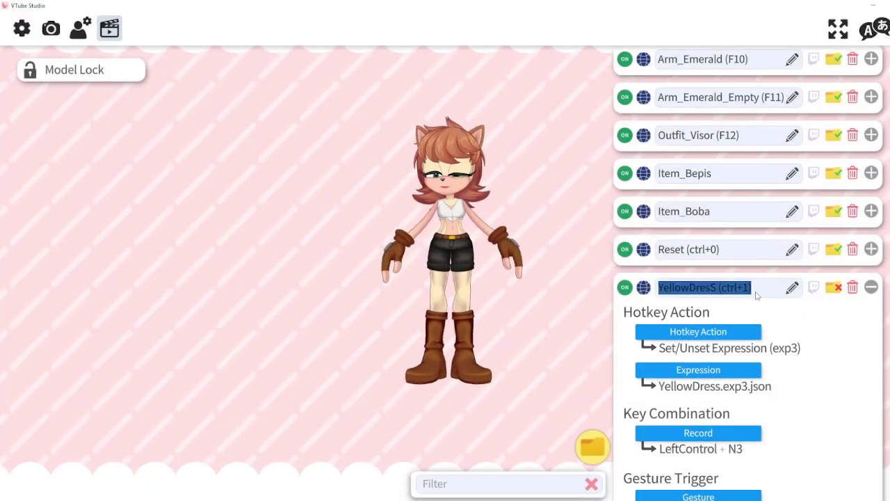
pyautogui.click(757, 295)
pyautogui.press('BackSpace')
pyautogui.press('BackSpace')
pyautogui.write('3)')
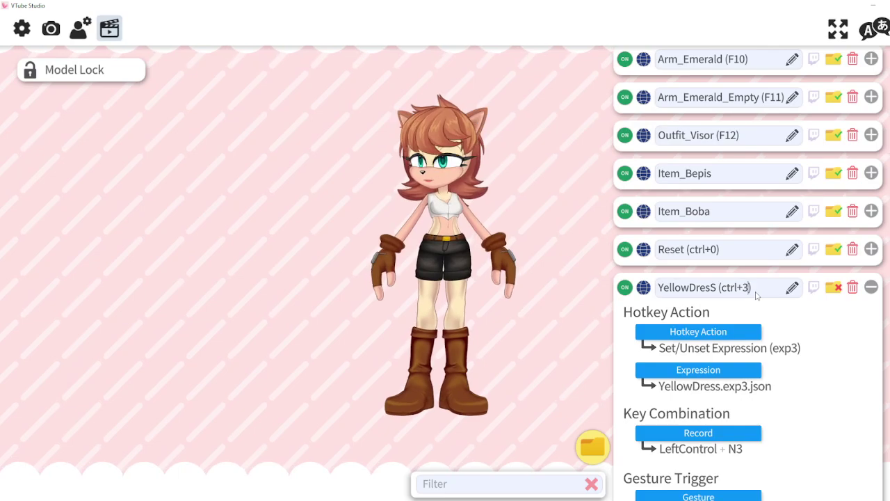
# Step: Assign the yellow dress hotkey to the Outfits folder and trigger it to put the dress on the model
pyautogui.click(836, 288)
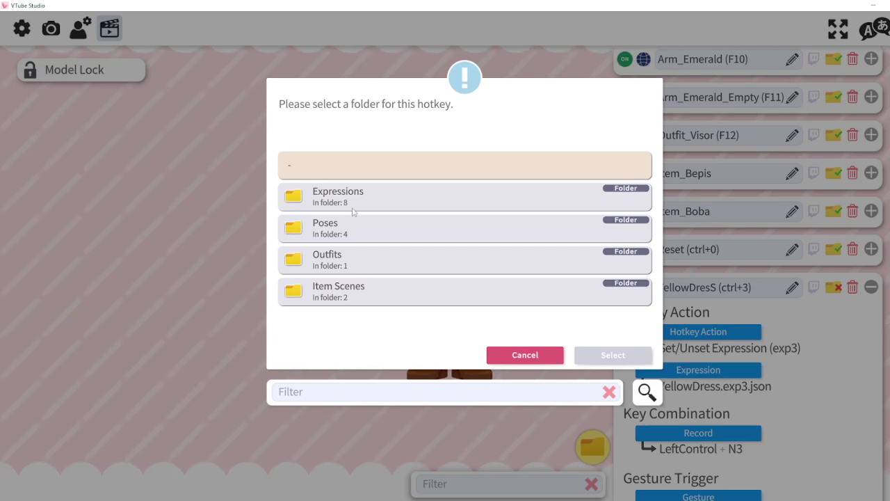
pyautogui.click(324, 264)
pyautogui.click(612, 354)
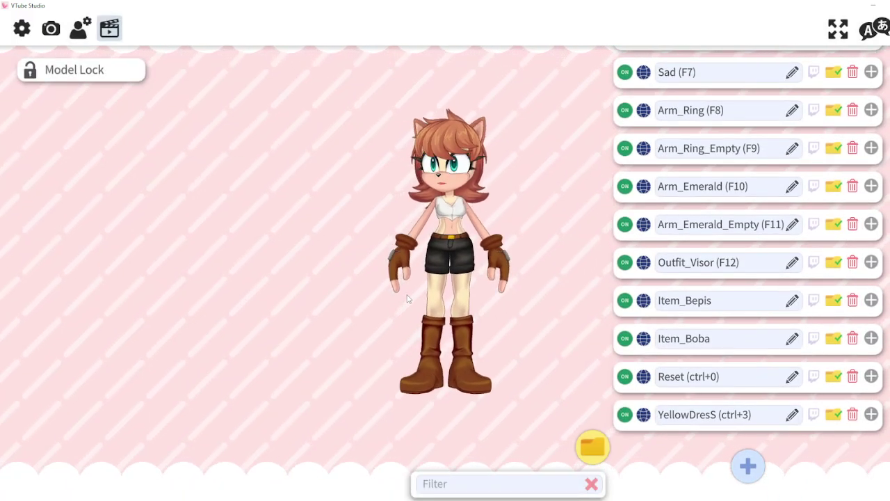
pyautogui.hotkey('ctrl', '3')
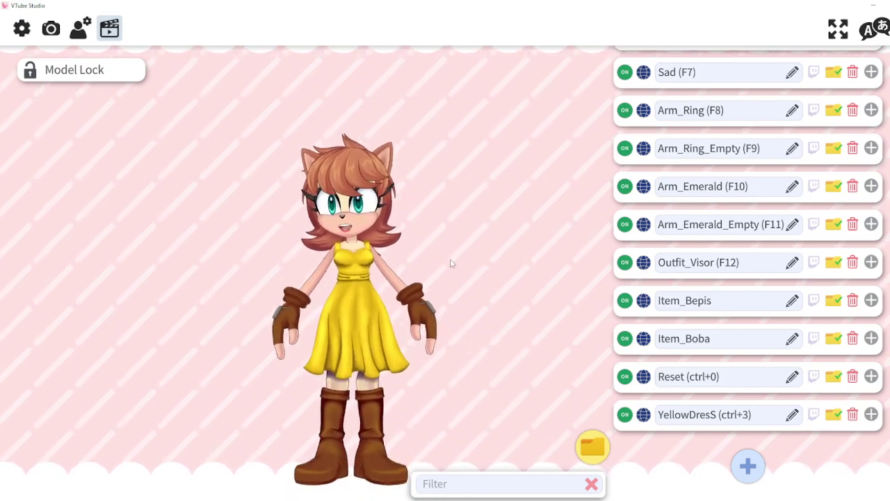
# Step: Hide the settings interface, bring it back, and open the model settings of Chamomile_v1
pyautogui.doubleClick(560, 228)
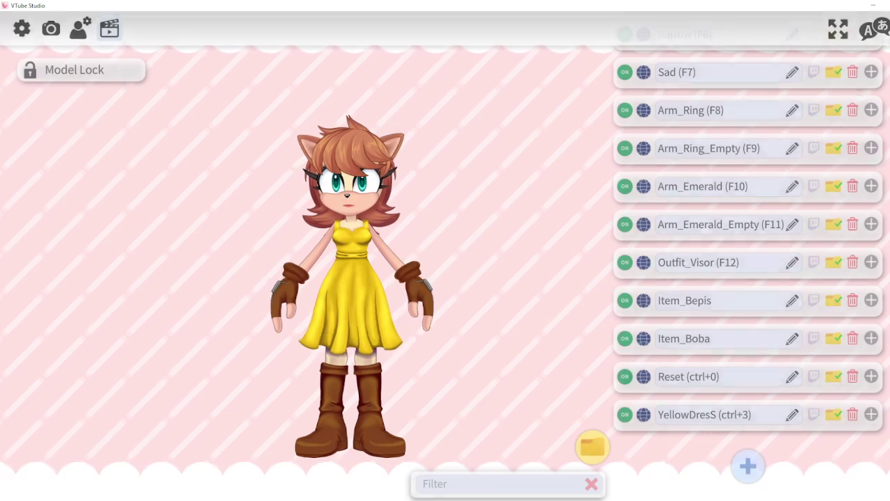
pyautogui.doubleClick(563, 228)
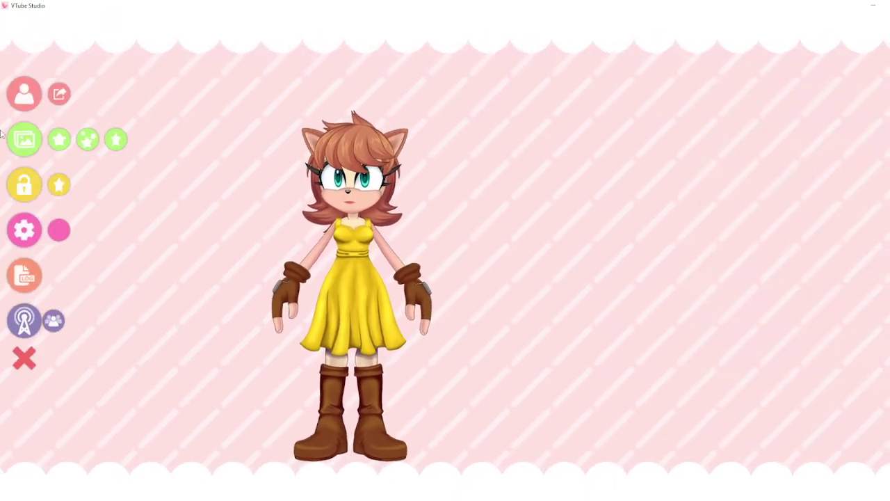
pyautogui.click(62, 201)
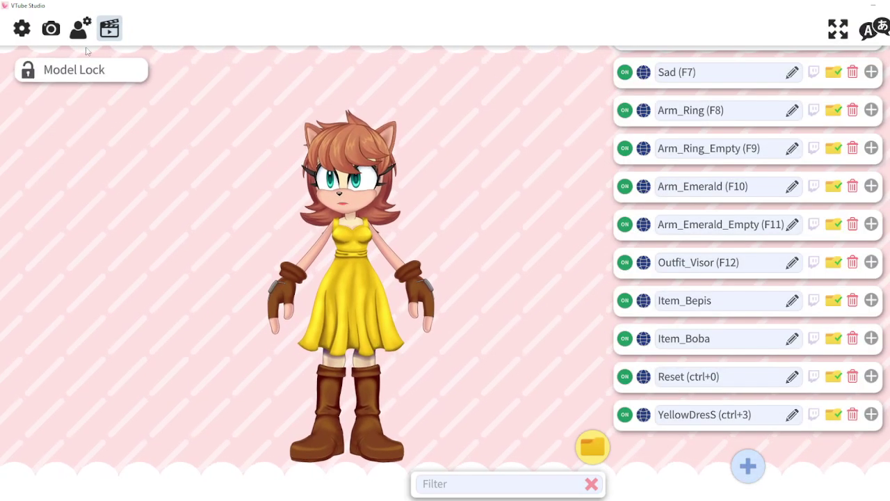
pyautogui.click(80, 28)
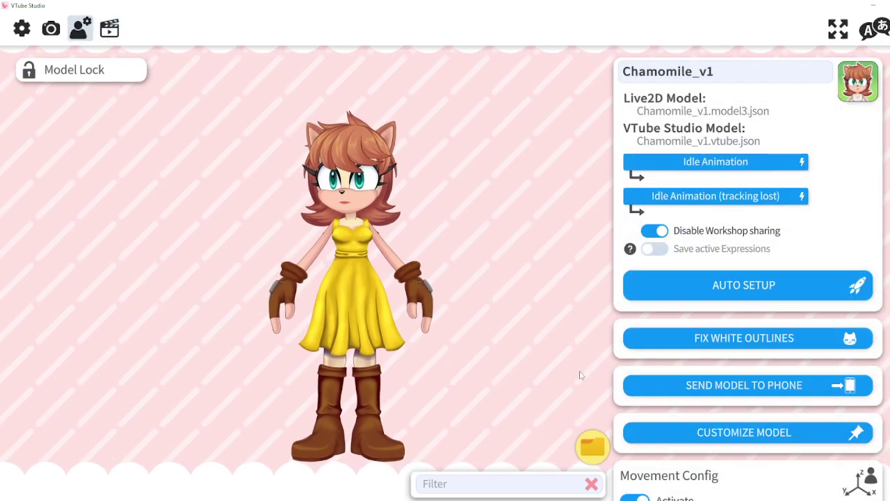
# Step: Open the multiply/screen color customization for ArtMeshes and pick the skirt and face on the model to filter the list
pyautogui.click(693, 433)
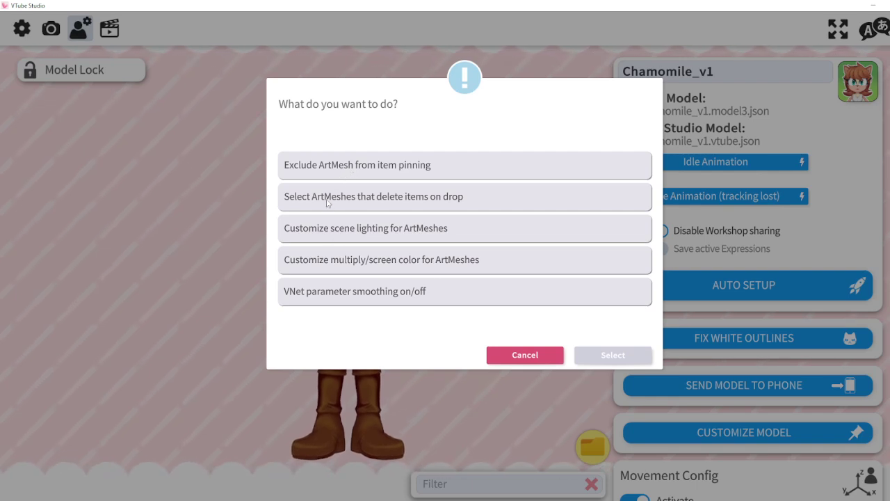
pyautogui.click(375, 261)
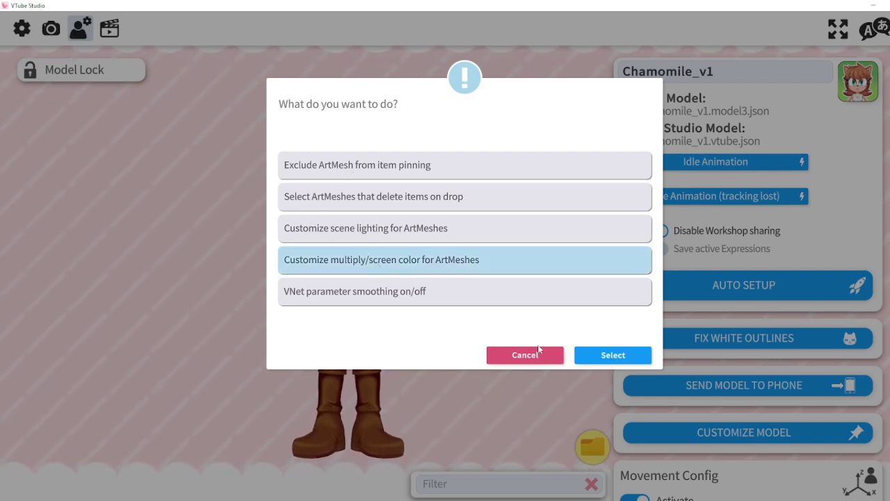
pyautogui.click(614, 355)
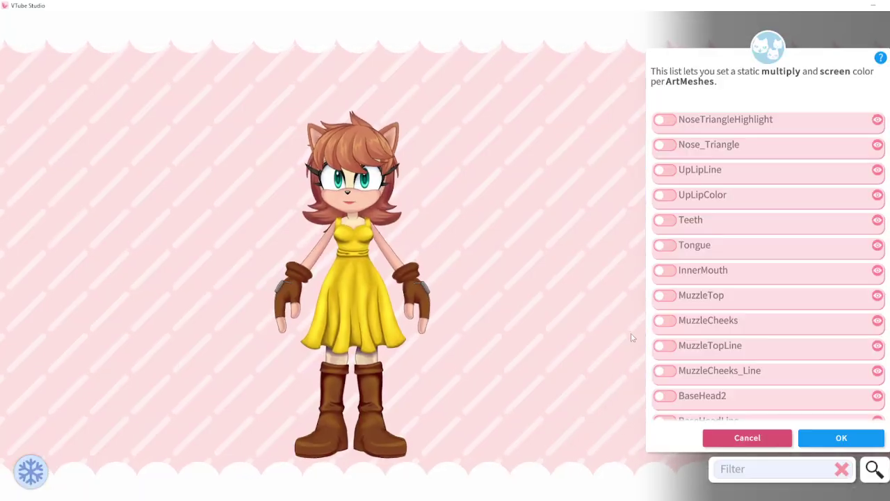
pyautogui.click(349, 278)
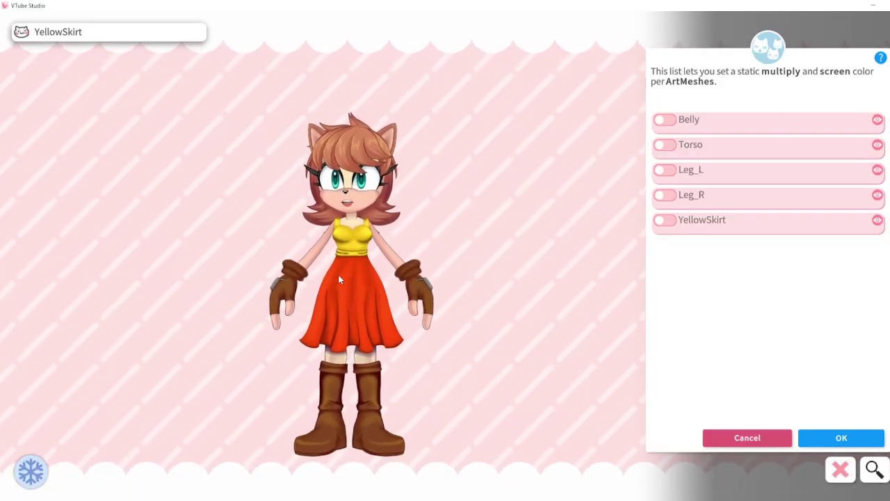
pyautogui.scroll(2, 338, 274)
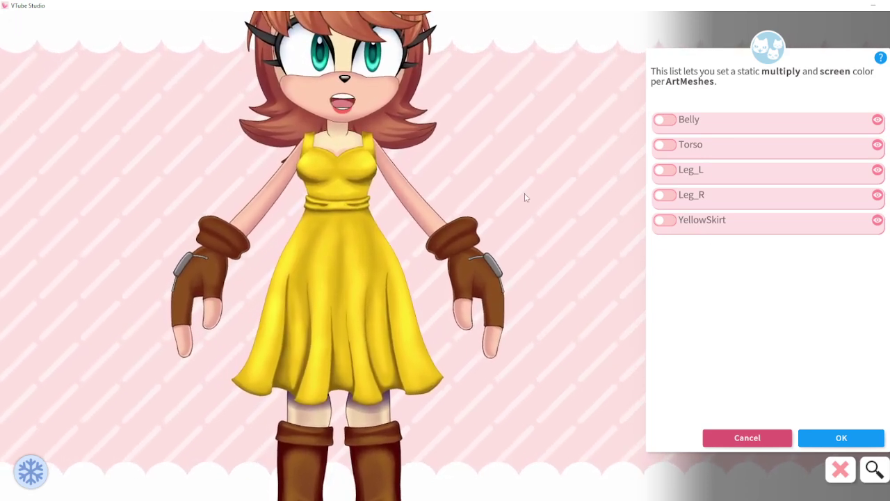
pyautogui.click(366, 25)
pyautogui.click(364, 31)
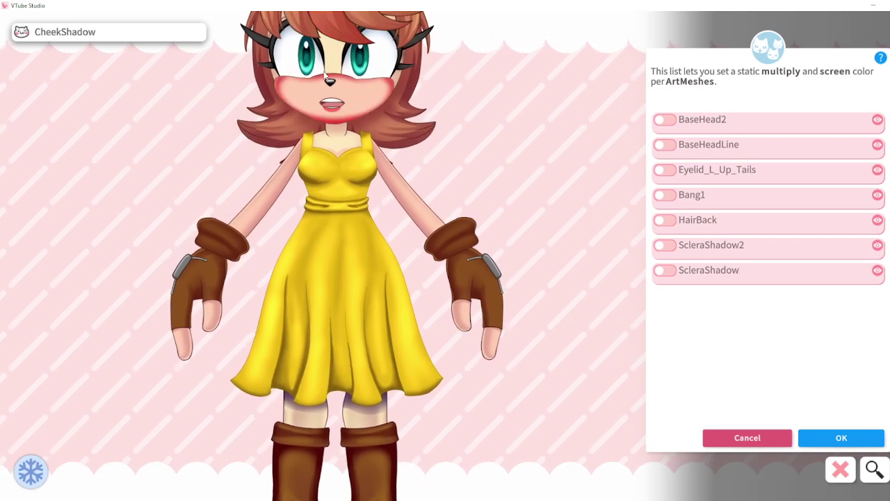
pyautogui.click(313, 82)
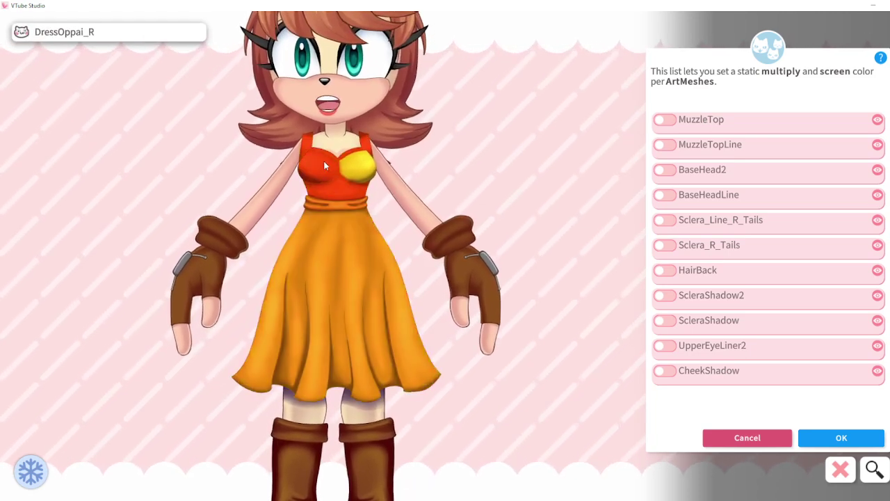
# Step: Enable custom colors for the DressOppai_R ArtMesh, with a magenta multiply color and a #FF00FF screen color
pyautogui.click(357, 159)
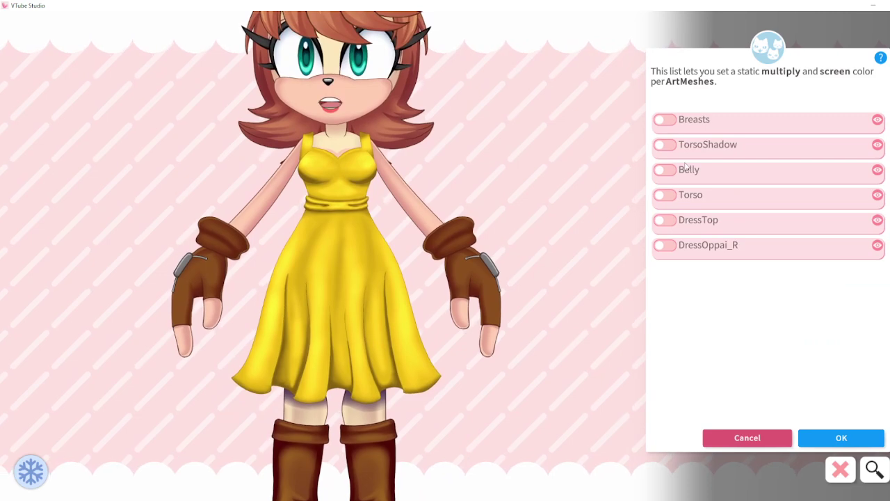
pyautogui.click(666, 245)
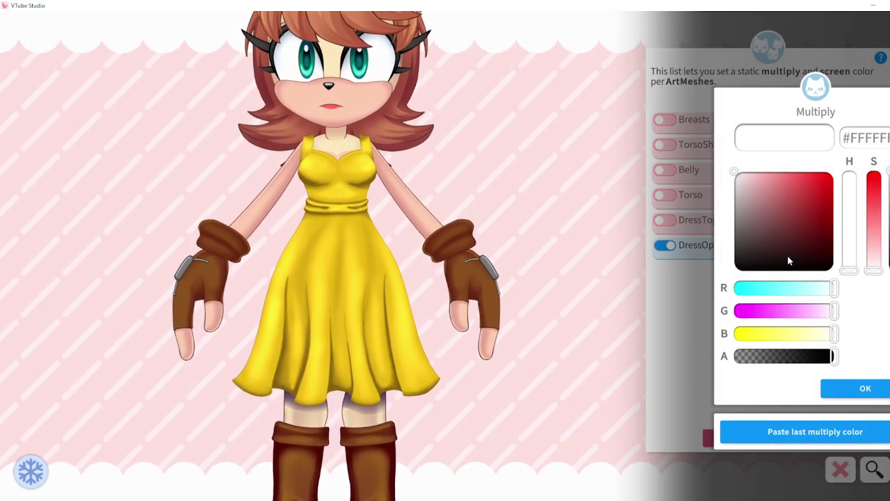
pyautogui.moveTo(789, 261); pyautogui.dragTo(848, 149)
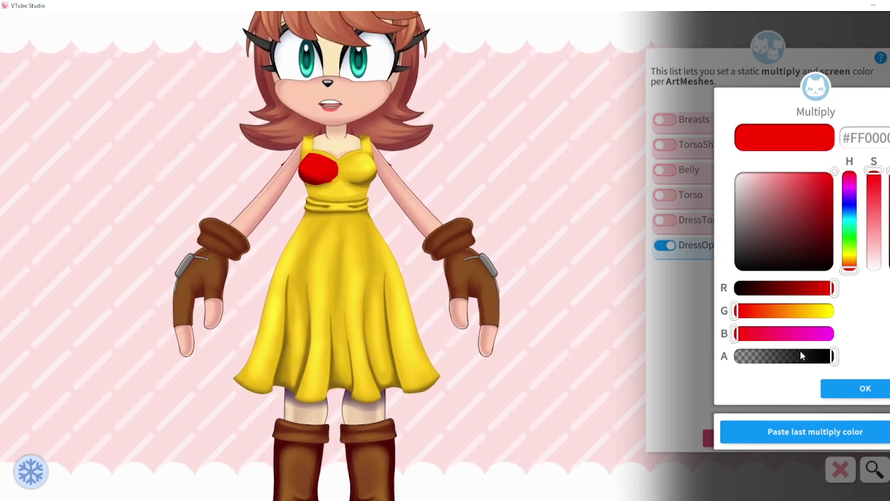
pyautogui.moveTo(800, 334); pyautogui.dragTo(885, 338)
pyautogui.moveTo(780, 229)
pyautogui.mouseDown()
pyautogui.moveTo(762, 163)
pyautogui.moveTo(732, 157)
pyautogui.moveTo(791, 148)
pyautogui.moveTo(750, 145)
pyautogui.moveTo(764, 143)
pyautogui.mouseUp()
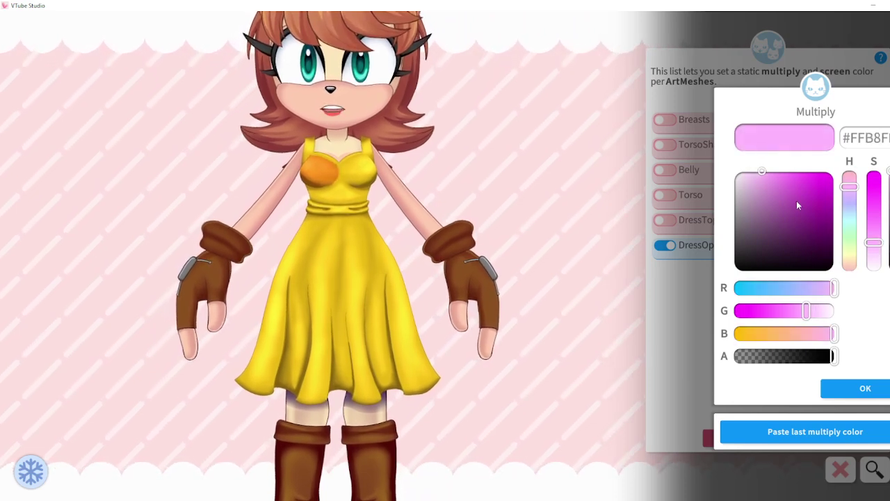
pyautogui.moveTo(798, 205); pyautogui.dragTo(812, 167)
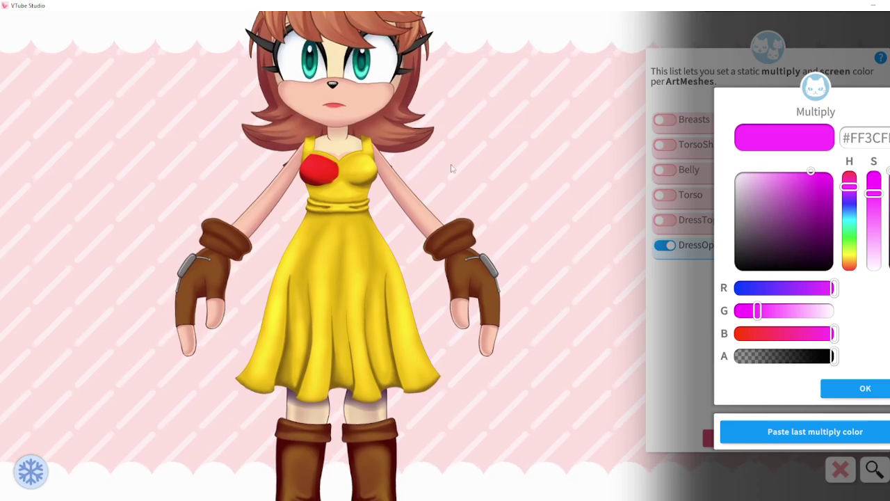
pyautogui.click(865, 388)
pyautogui.moveTo(775, 198)
pyautogui.mouseDown()
pyautogui.moveTo(776, 173)
pyautogui.moveTo(736, 173)
pyautogui.moveTo(867, 162)
pyautogui.mouseUp()
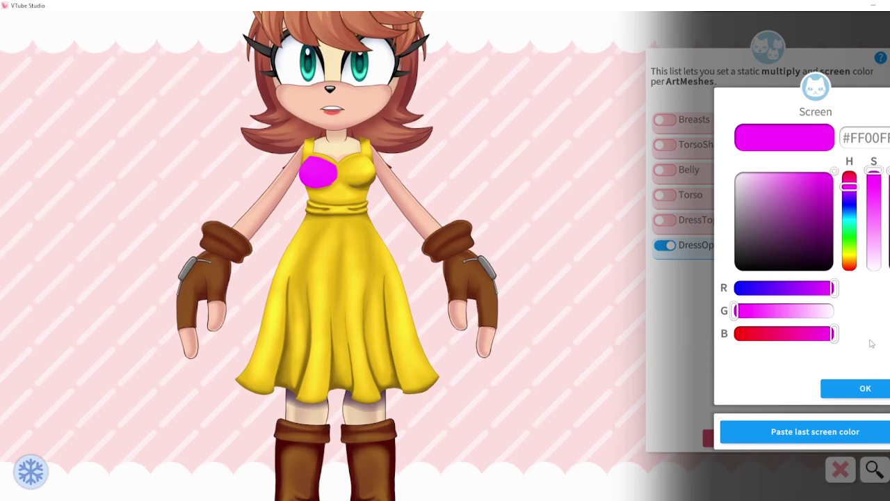
pyautogui.click(865, 390)
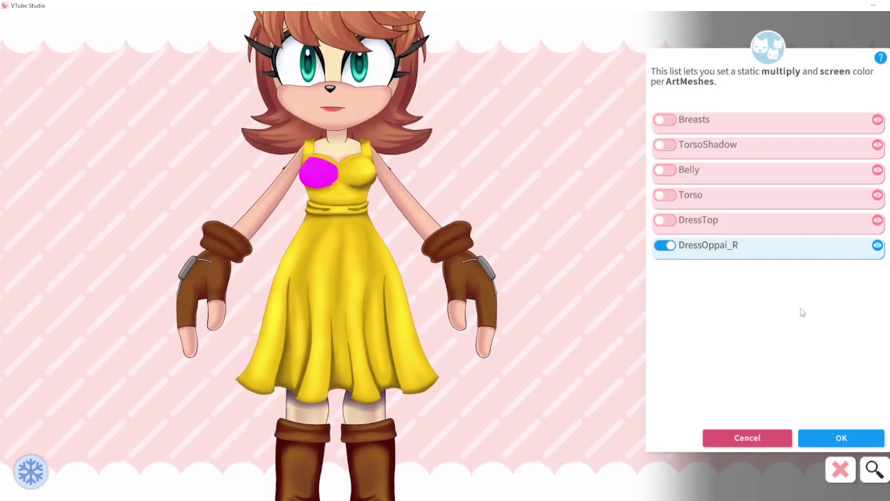
# Step: Lighten the multiply color of DressOppai_R to pale pink #FFD3FF, keeping its screen color
pyautogui.click(842, 257)
pyautogui.moveTo(796, 199)
pyautogui.mouseDown()
pyautogui.moveTo(774, 173)
pyautogui.moveTo(712, 169)
pyautogui.moveTo(770, 165)
pyautogui.moveTo(702, 159)
pyautogui.moveTo(752, 150)
pyautogui.mouseUp()
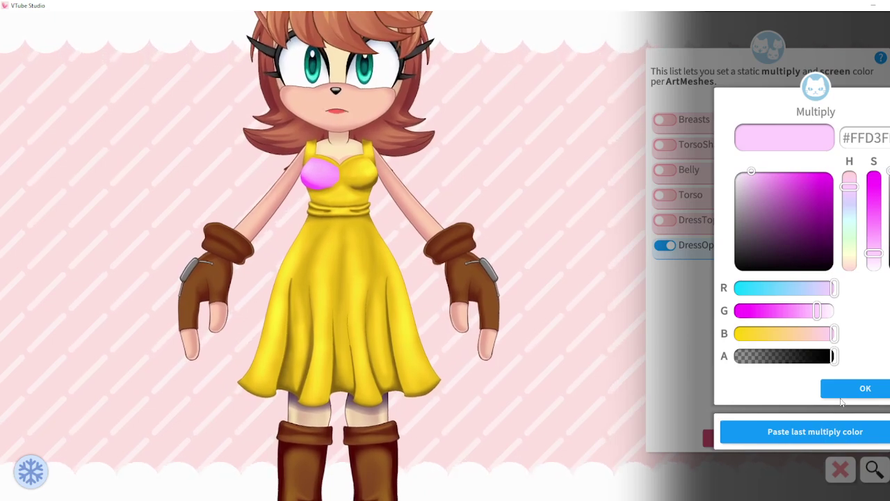
pyautogui.click(870, 139)
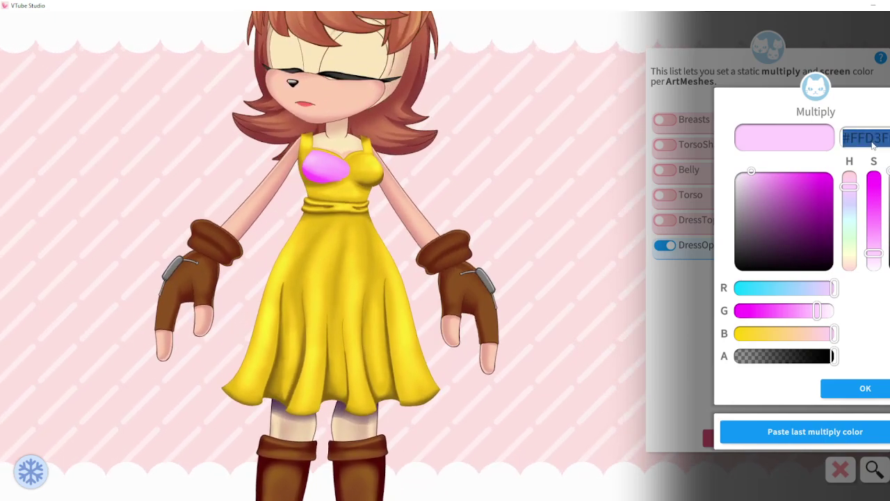
pyautogui.click(867, 389)
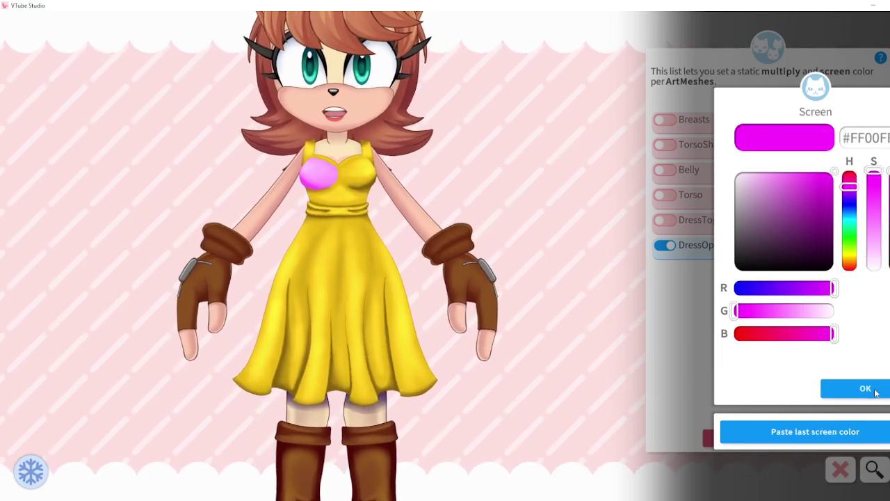
pyautogui.click(875, 391)
# Step: Enable custom colors for the DressOppai_L ArtMesh, reusing the last multiply and screen colors
pyautogui.click(352, 170)
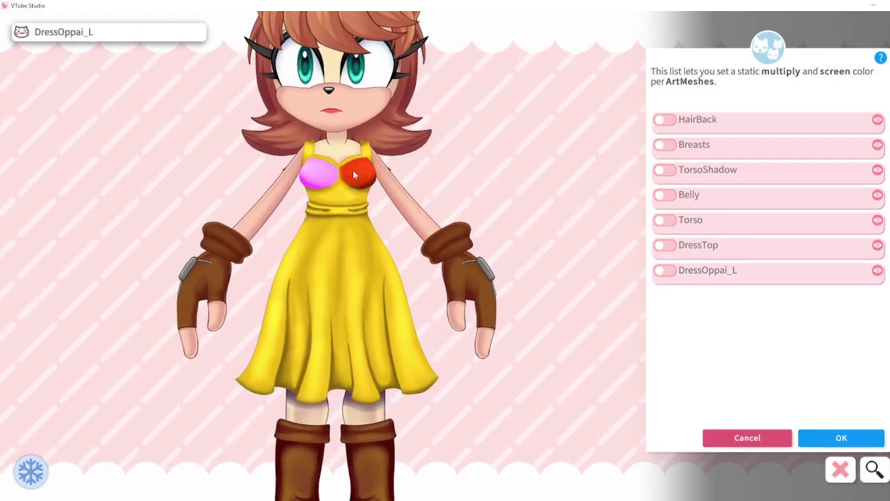
pyautogui.click(664, 271)
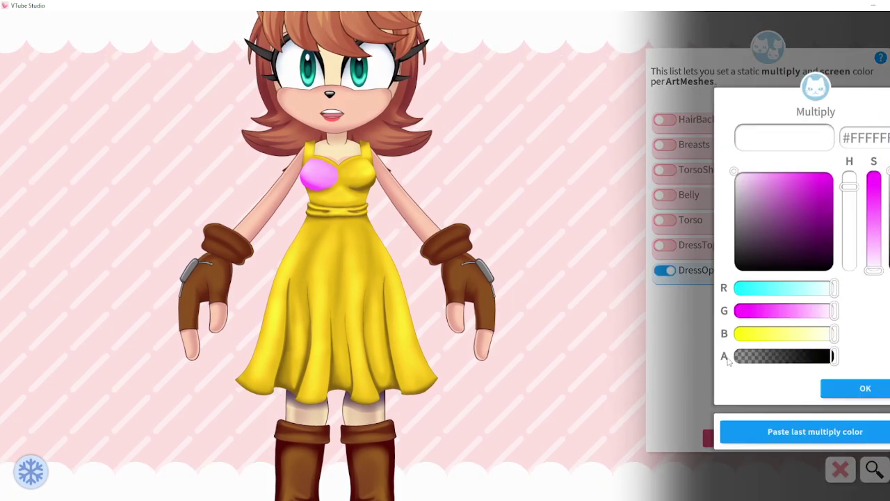
pyautogui.click(800, 433)
pyautogui.click(855, 388)
pyautogui.click(815, 431)
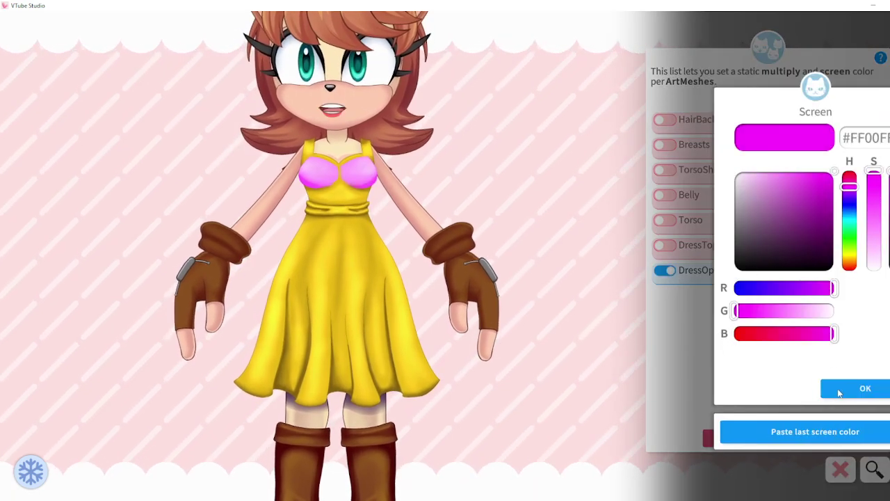
pyautogui.click(838, 389)
# Step: Enable custom colors for the DressTop ArtMesh, reusing the last multiply and screen colors
pyautogui.click(664, 244)
pyautogui.click(815, 431)
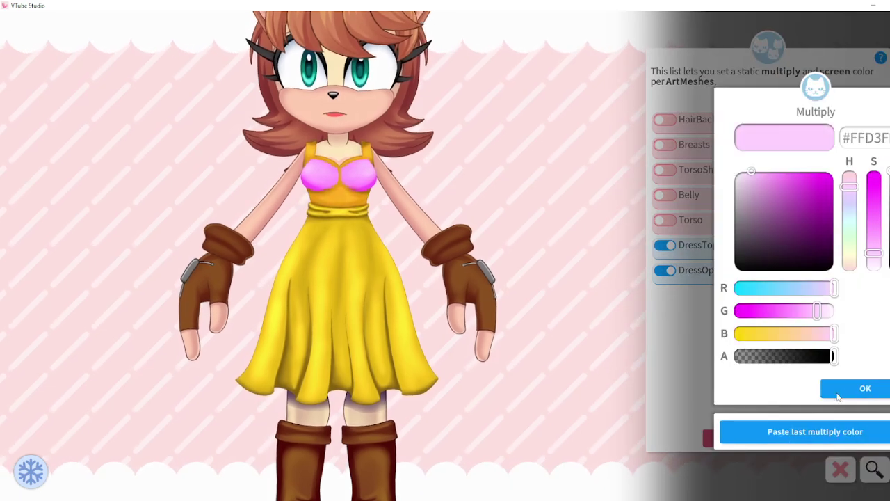
pyautogui.click(855, 388)
pyautogui.click(827, 431)
pyautogui.click(838, 388)
# Step: Enable custom colors for the YellowSkirt ArtMesh, reusing the last multiply and screen colors
pyautogui.click(358, 271)
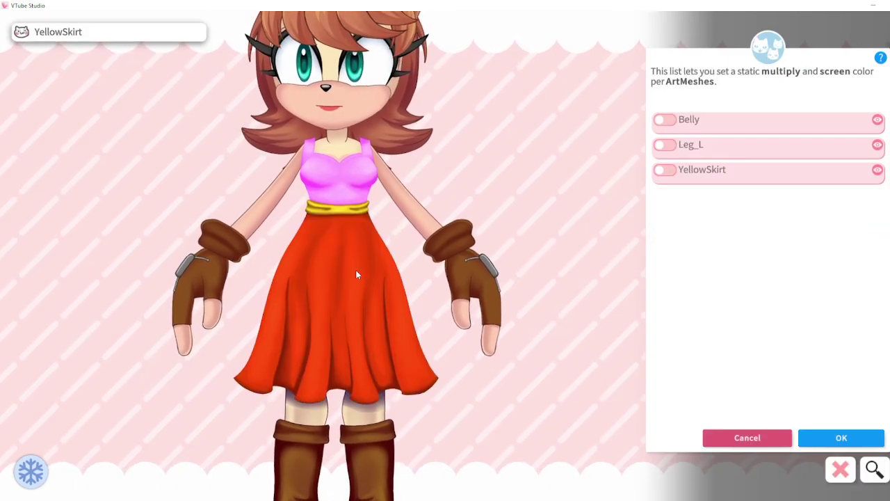
pyautogui.click(670, 175)
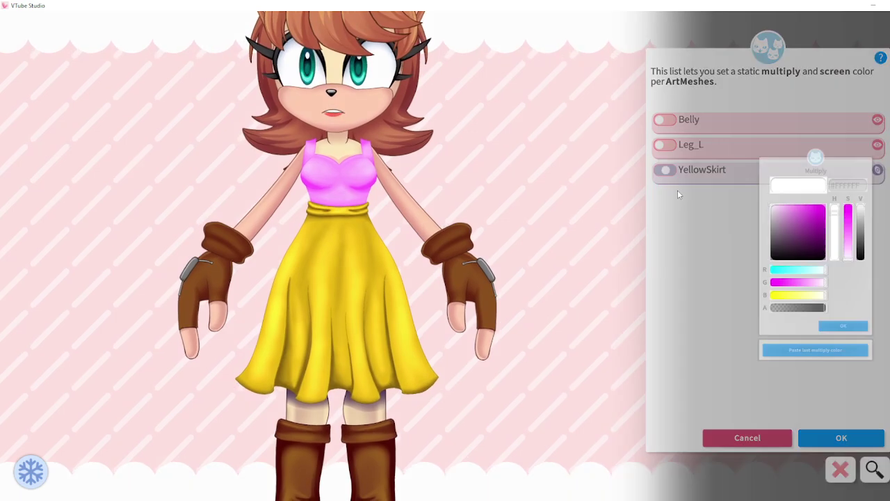
pyautogui.click(796, 430)
pyautogui.click(852, 388)
pyautogui.click(829, 432)
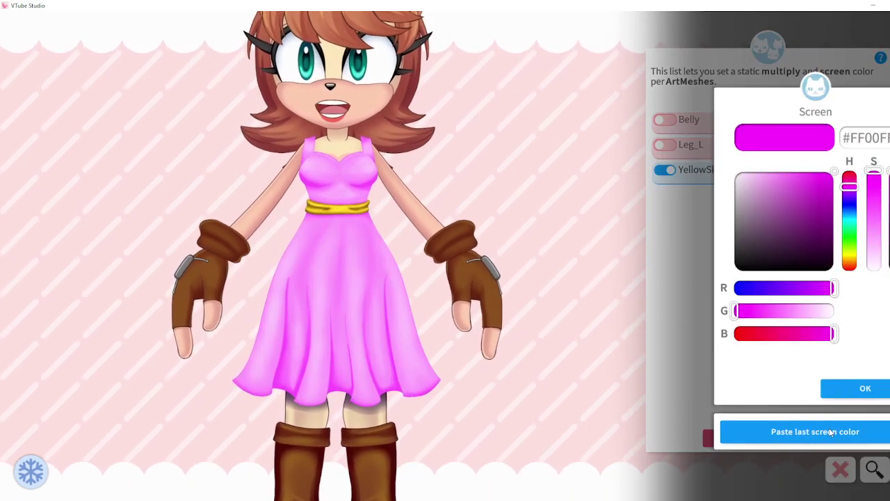
pyautogui.click(859, 388)
# Step: Enable custom colors for the SkirtBelt ArtMesh, with multiply color #38FFFF and screen color #57FFFF
pyautogui.click(341, 209)
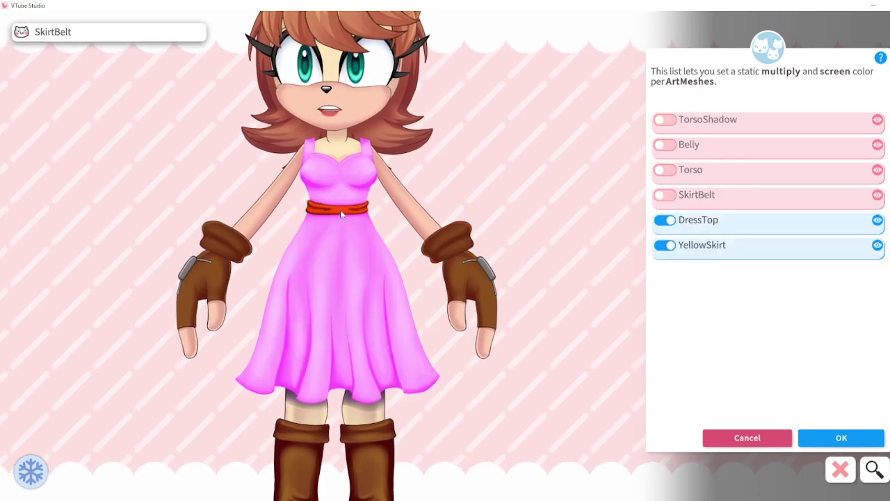
pyautogui.click(665, 194)
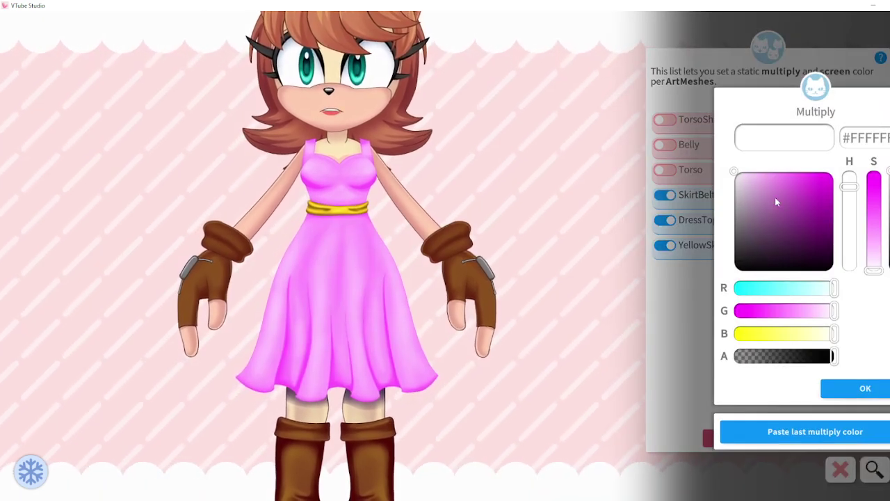
pyautogui.click(758, 288)
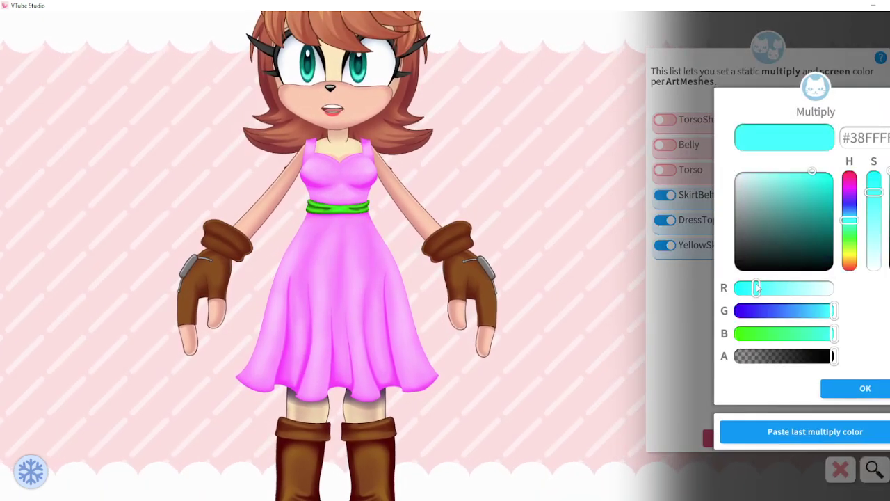
pyautogui.click(844, 388)
pyautogui.moveTo(815, 173); pyautogui.dragTo(802, 160)
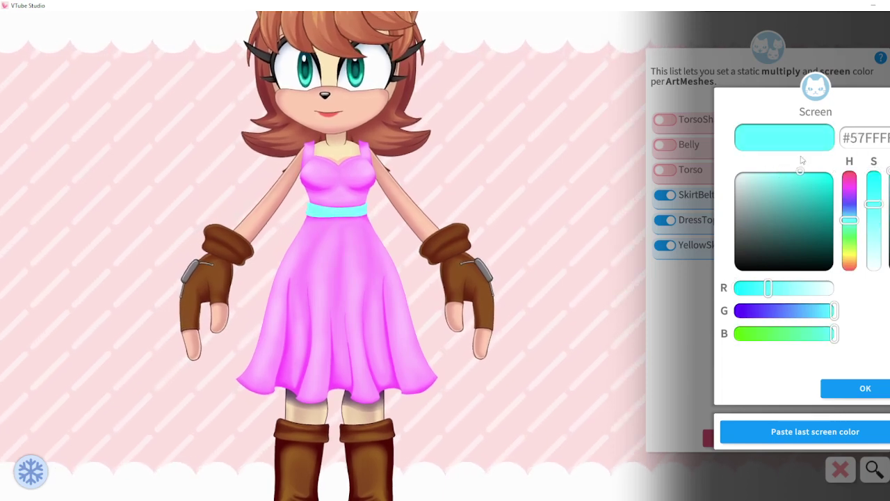
pyautogui.click(860, 386)
# Step: Change the SkirtBelt colors to a white multiply color and a #00D9D9 screen color
pyautogui.click(707, 205)
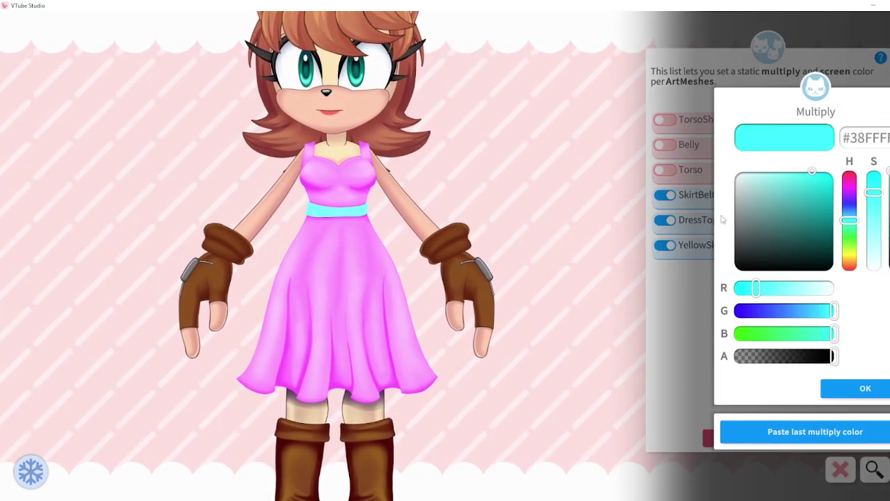
pyautogui.moveTo(768, 191)
pyautogui.mouseDown()
pyautogui.moveTo(747, 220)
pyautogui.moveTo(814, 260)
pyautogui.moveTo(745, 193)
pyautogui.moveTo(710, 237)
pyautogui.moveTo(698, 137)
pyautogui.mouseUp()
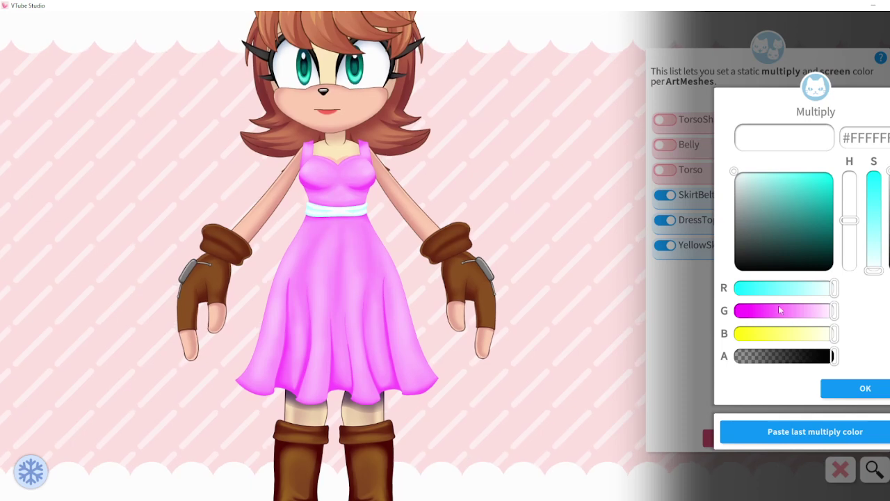
pyautogui.click(845, 383)
pyautogui.moveTo(813, 237)
pyautogui.mouseDown()
pyautogui.moveTo(786, 210)
pyautogui.moveTo(818, 230)
pyautogui.moveTo(837, 196)
pyautogui.moveTo(829, 180)
pyautogui.moveTo(744, 204)
pyautogui.moveTo(854, 190)
pyautogui.moveTo(841, 226)
pyautogui.moveTo(858, 156)
pyautogui.moveTo(872, 187)
pyautogui.mouseUp()
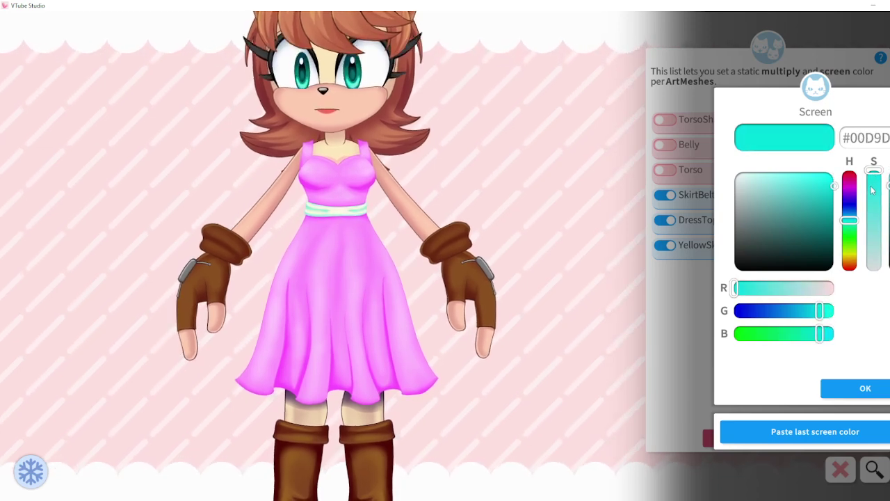
pyautogui.click(868, 387)
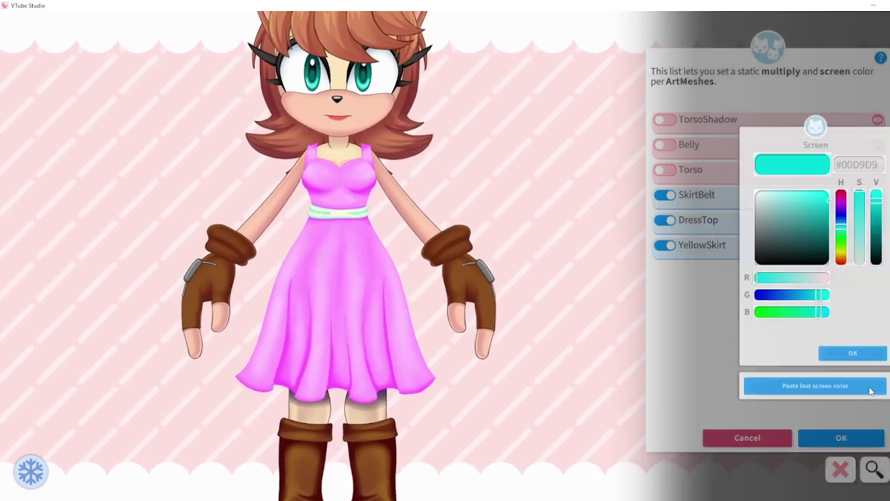
# Step: Enable custom colors for the SkirtShadow ArtMesh with a magenta multiply color and a darker magenta screen color, and apply the ArtMesh colors
pyautogui.click(373, 414)
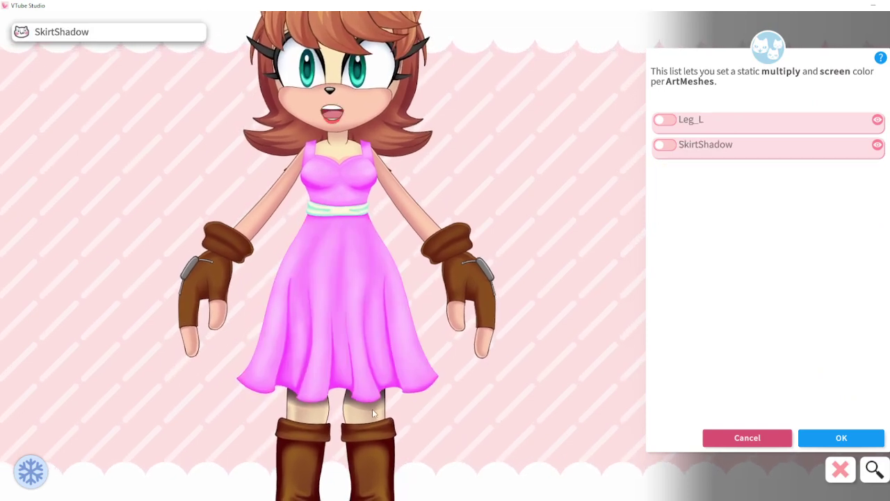
pyautogui.click(665, 145)
pyautogui.click(764, 311)
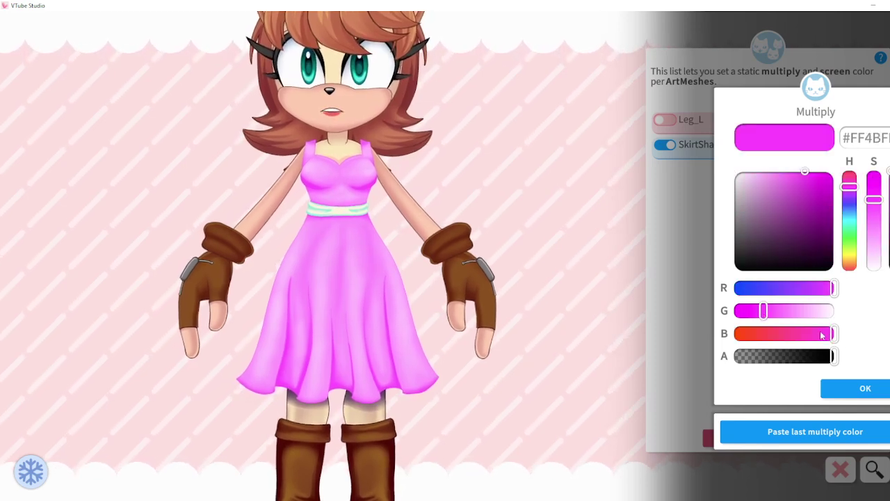
pyautogui.click(864, 388)
pyautogui.moveTo(824, 180)
pyautogui.mouseDown()
pyautogui.moveTo(864, 169)
pyautogui.moveTo(791, 178)
pyautogui.moveTo(803, 157)
pyautogui.mouseUp()
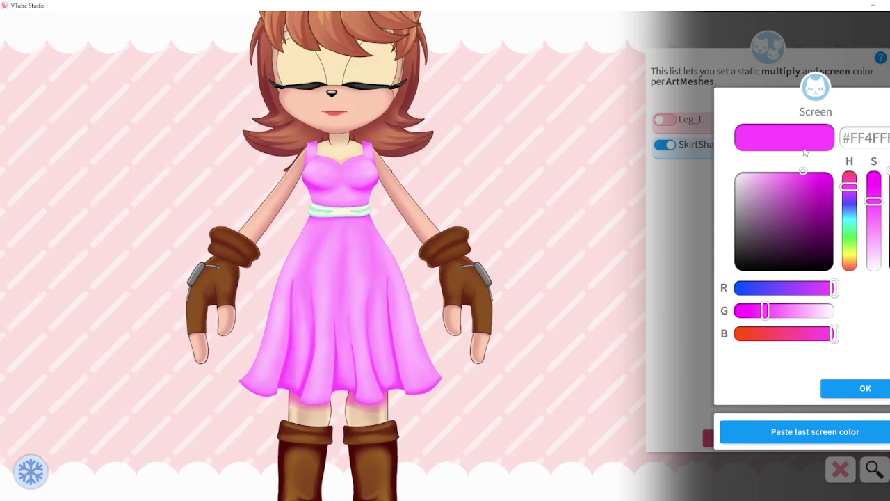
pyautogui.moveTo(800, 200); pyautogui.dragTo(813, 191)
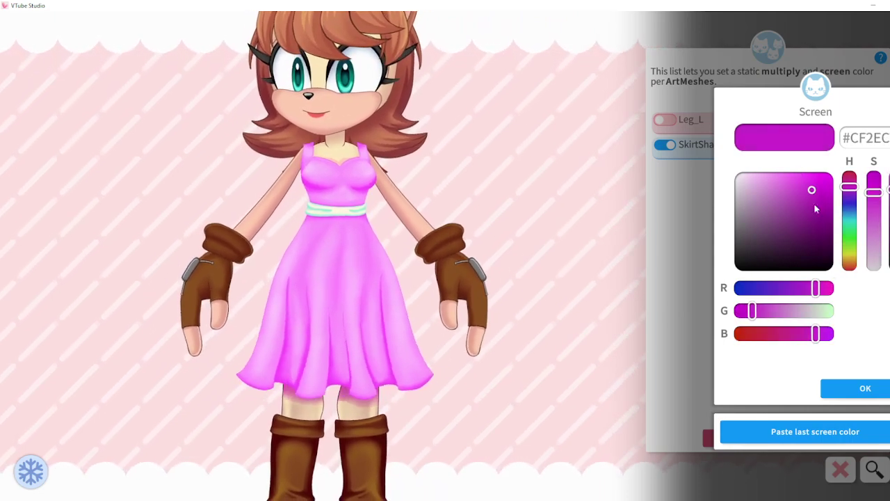
pyautogui.click(880, 388)
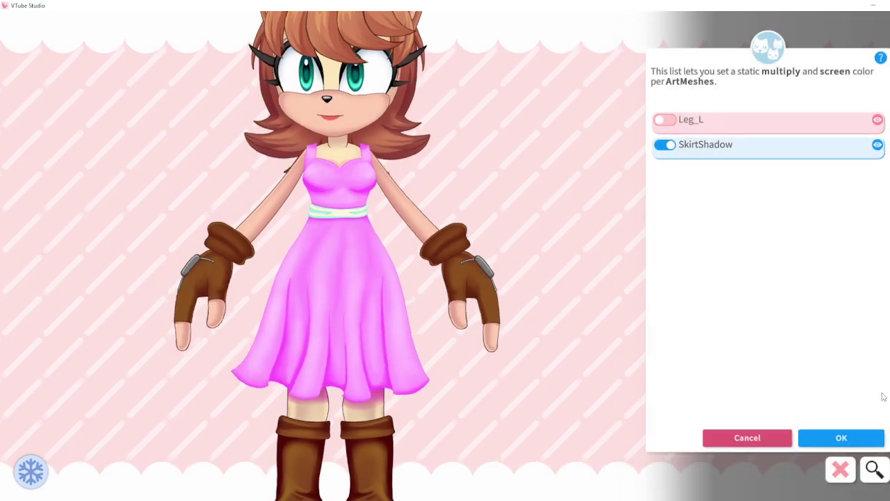
pyautogui.click(841, 436)
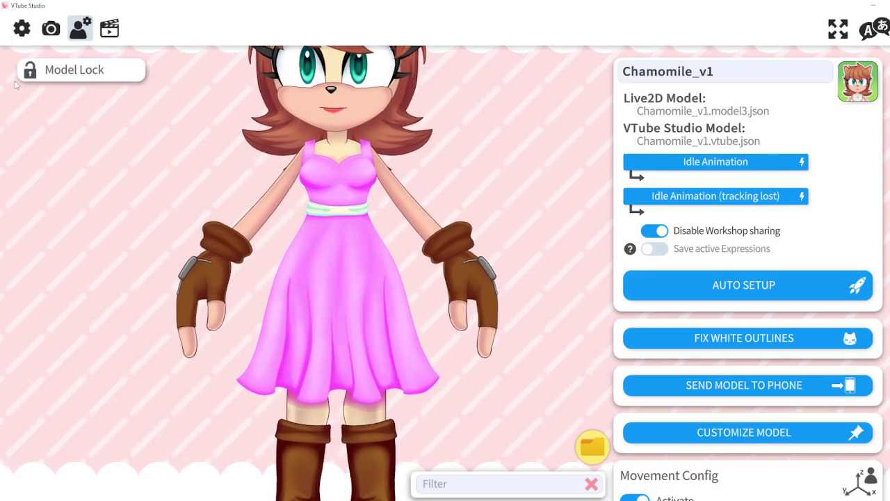
# Step: Add a new hotkey to the model and name it DressColor_Pink(ctrl+4)
pyautogui.click(109, 27)
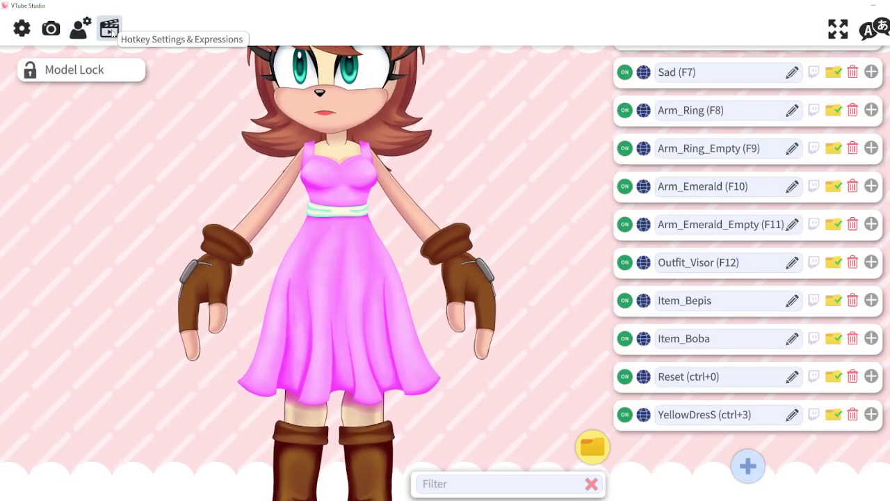
pyautogui.click(748, 466)
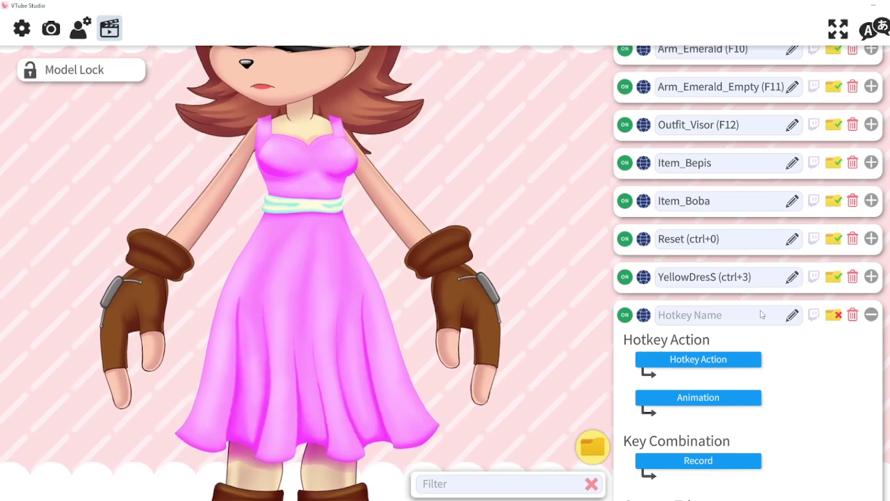
pyautogui.click(761, 315)
pyautogui.write('DressColor')
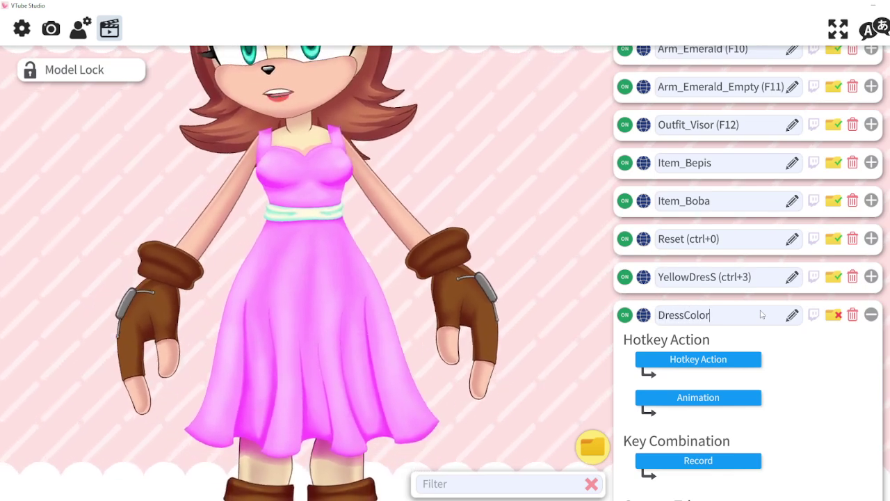
pyautogui.write('_Pink')
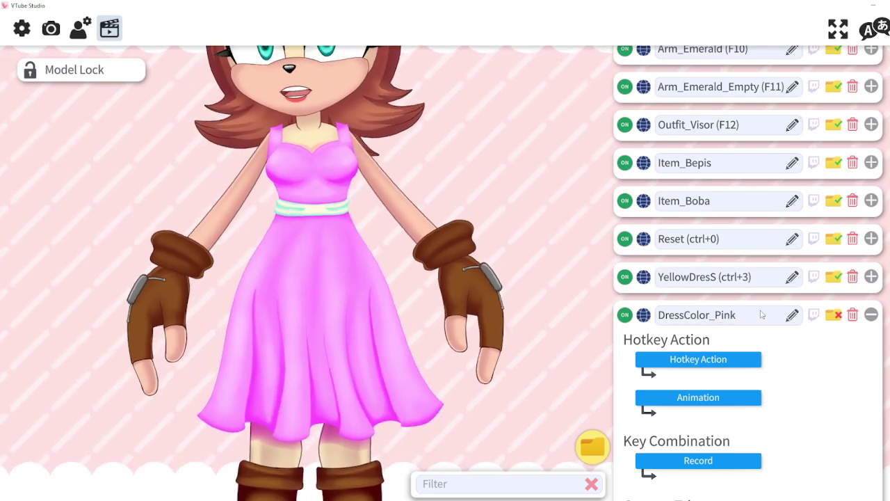
pyautogui.write('(ctrl+4)')
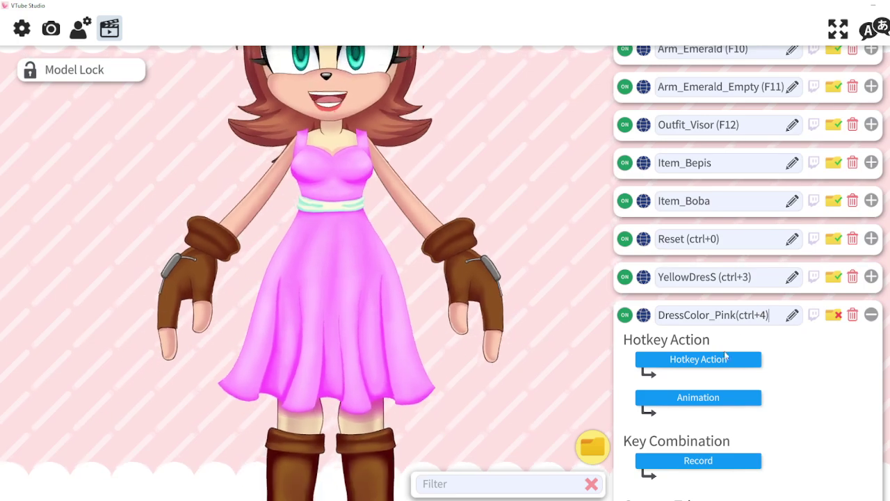
# Step: Set the DressColor_Pink hotkey's action to ArtMesh Color Preset
pyautogui.click(726, 358)
pyautogui.scroll(-10, 445, 292)
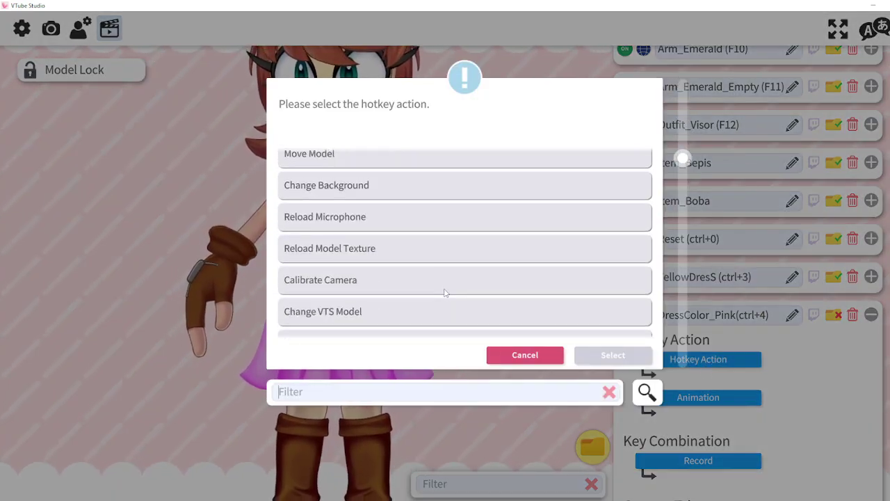
pyautogui.scroll(-3, 442, 293)
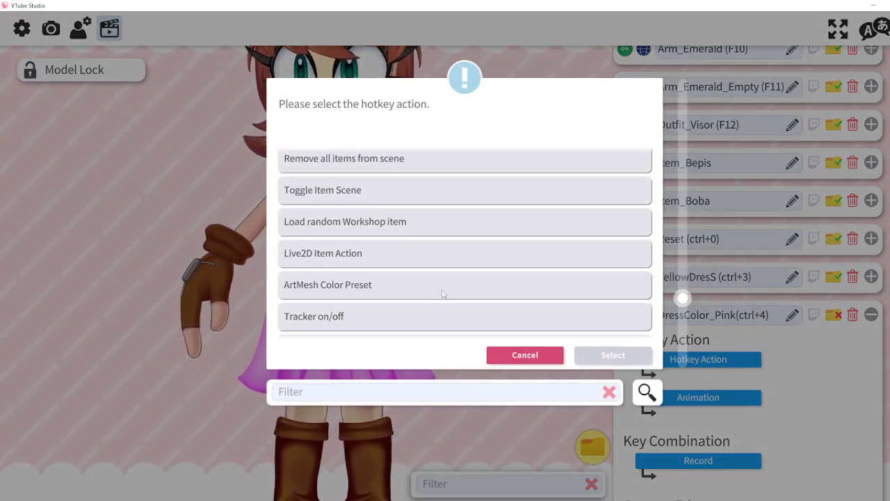
pyautogui.click(354, 281)
pyautogui.click(591, 354)
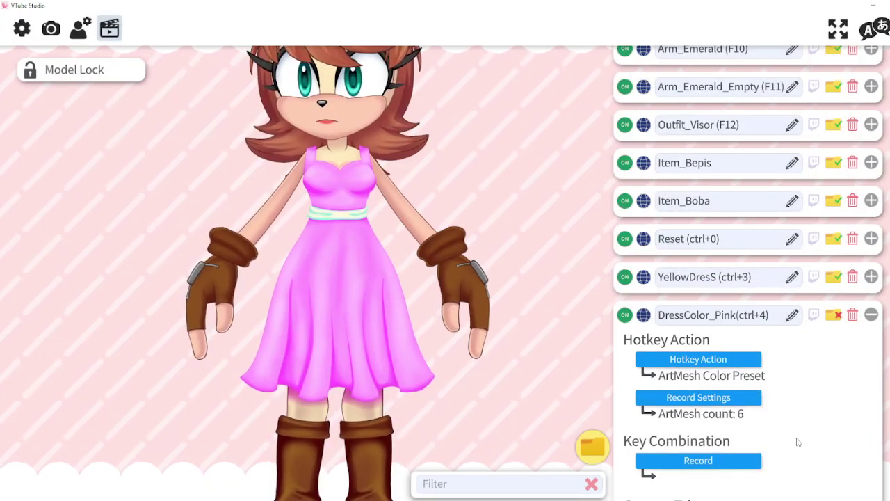
# Step: Record LeftControl + N4 as the key combination for the DressColor_Pink hotkey
pyautogui.scroll(-1, 799, 442)
pyautogui.click(723, 410)
pyautogui.press('ctrl')
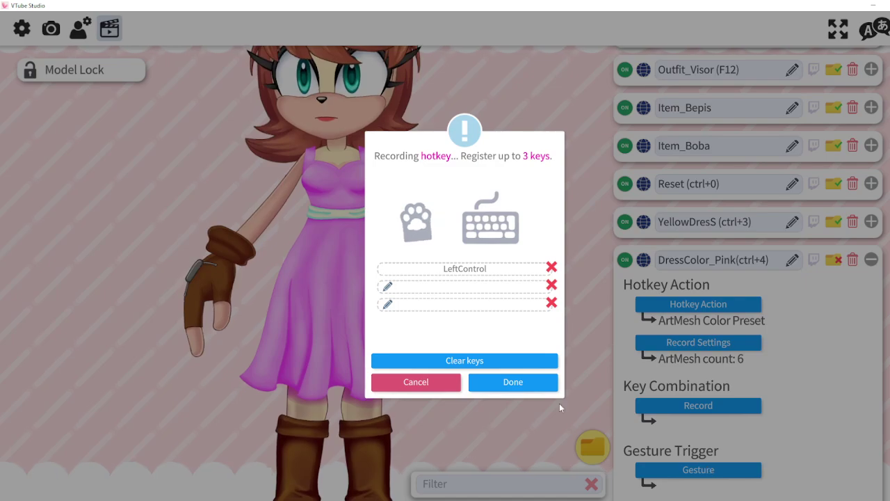
pyautogui.press('4')
pyautogui.click(526, 382)
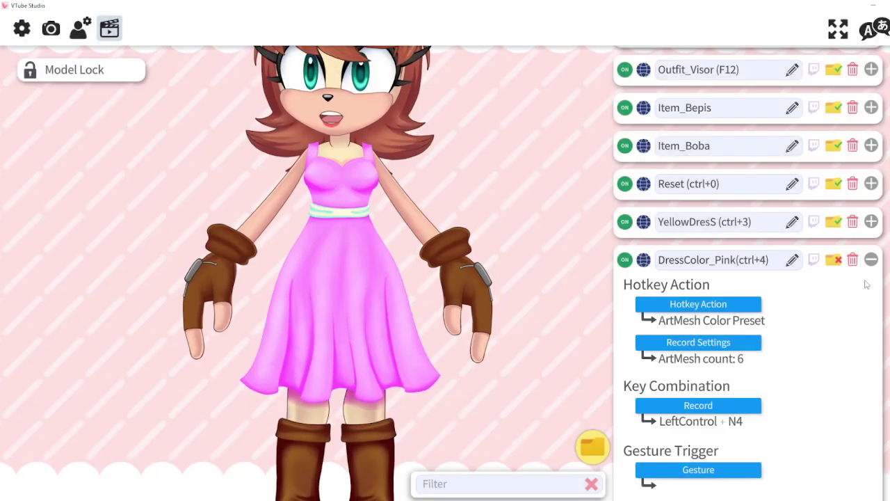
# Step: Assign the DressColor_Pink hotkey to the Outfits folder and collapse its settings
pyautogui.click(833, 260)
pyautogui.click(518, 257)
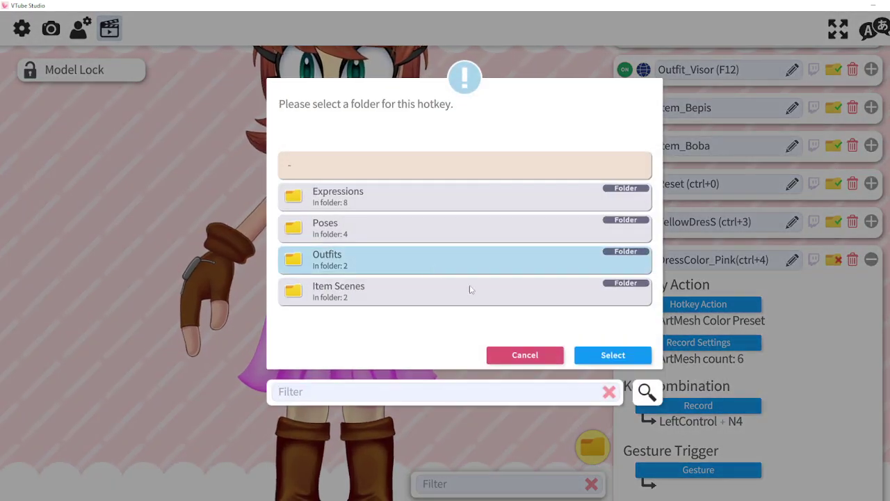
pyautogui.click(600, 356)
pyautogui.click(870, 259)
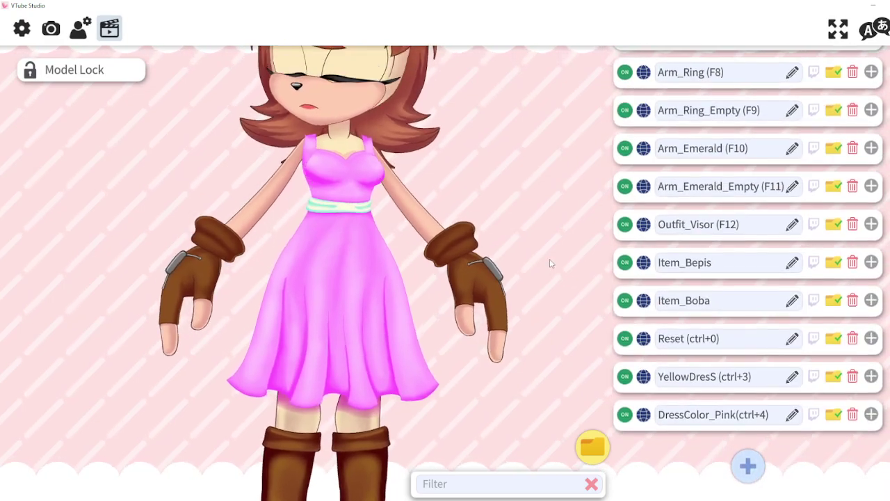
# Step: Test the YellowDresS and DressColor_Pink hotkeys on the model
pyautogui.hotkey('ctrl', '3')
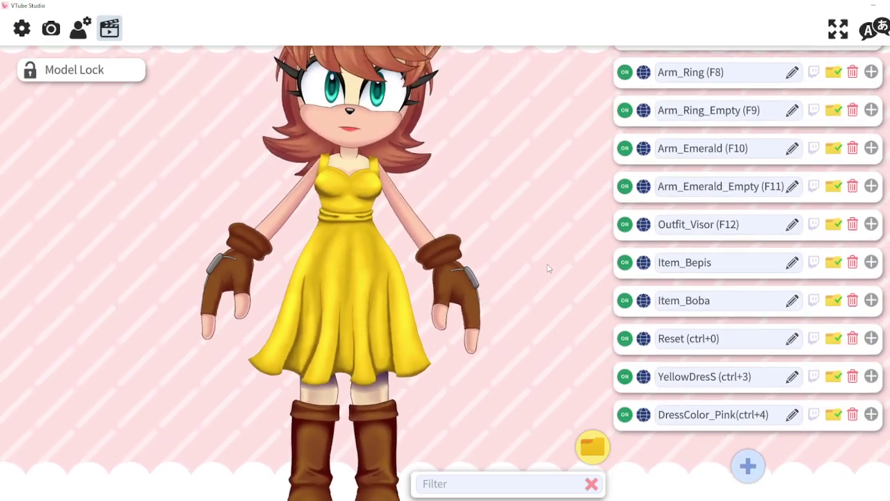
pyautogui.hotkey('ctrl', '4')
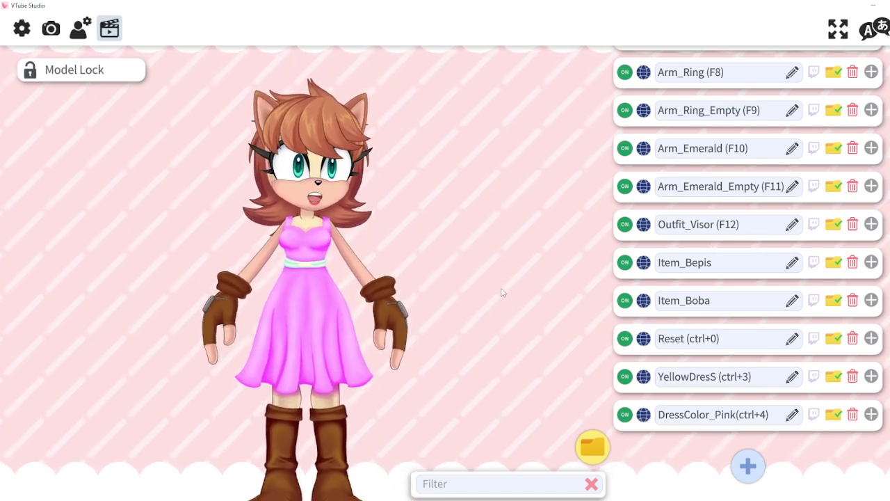